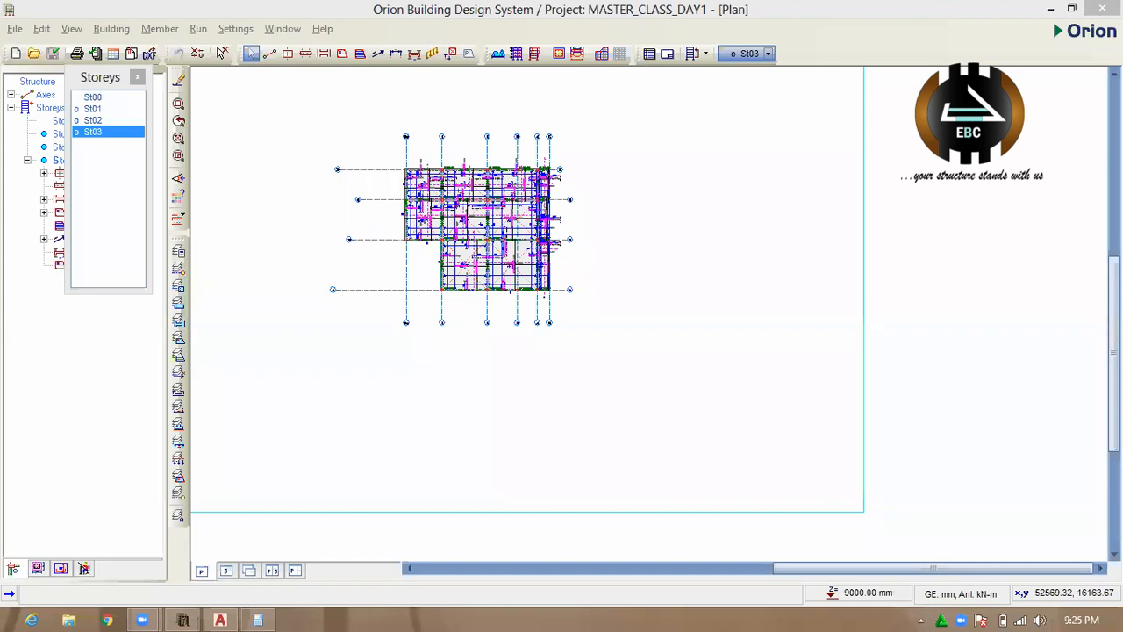
Show the desktop and look through the Recycle Bin for the "stan for orion" file.
{"action": "left_click", "coordinate": [1081, 623]}
{"action": "key", "text": "super+d"}
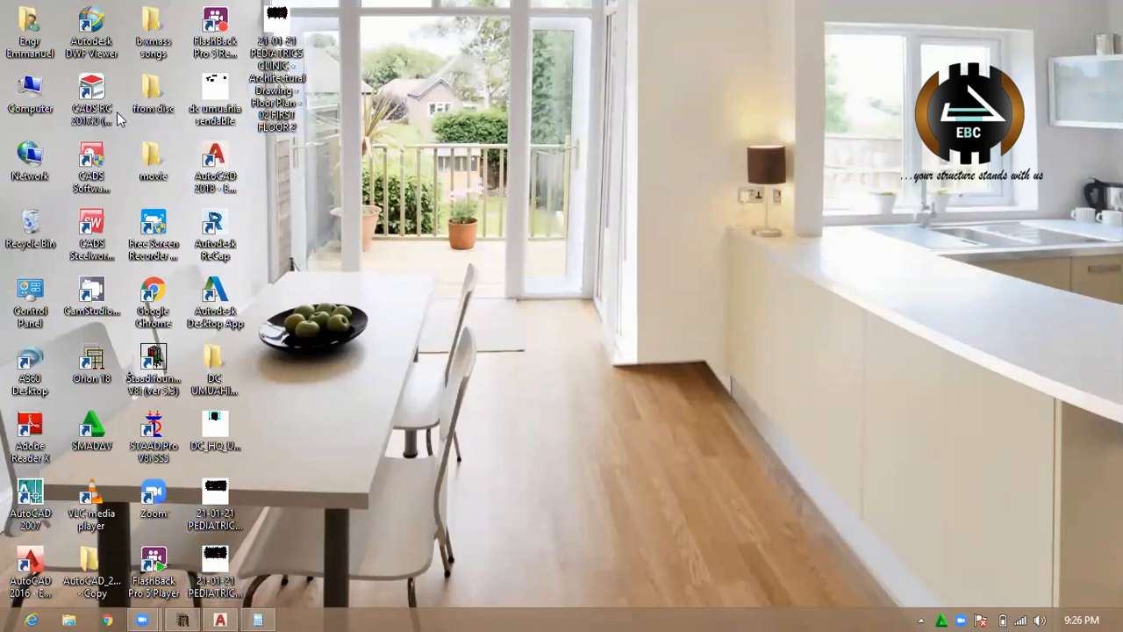
{"action": "double_click", "coordinate": [30, 227]}
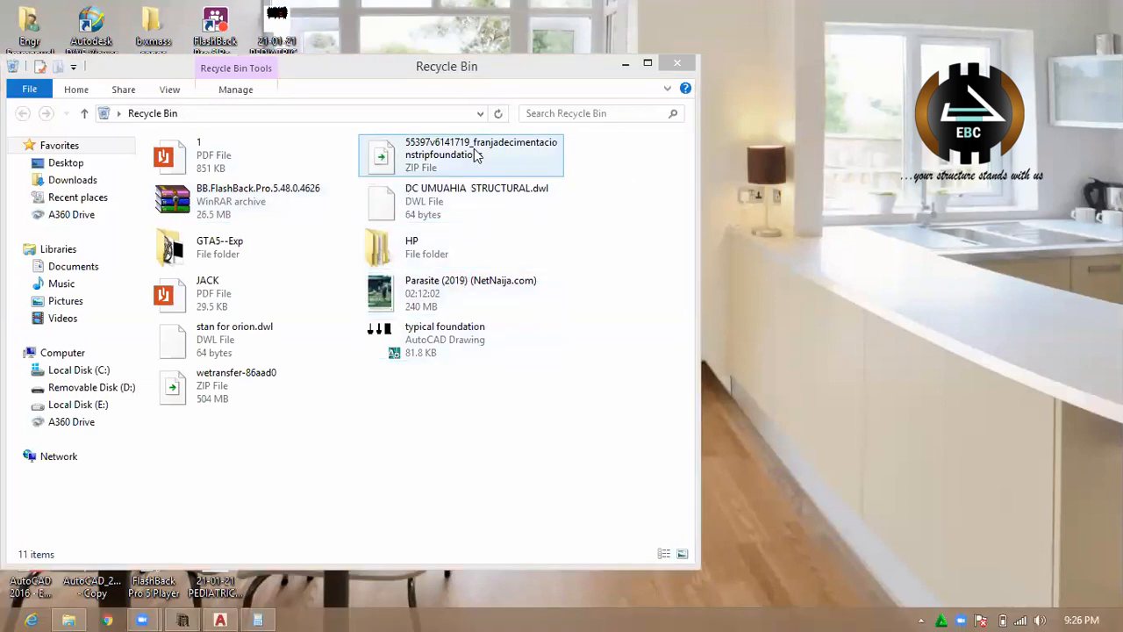
{"action": "left_click", "coordinate": [252, 344]}
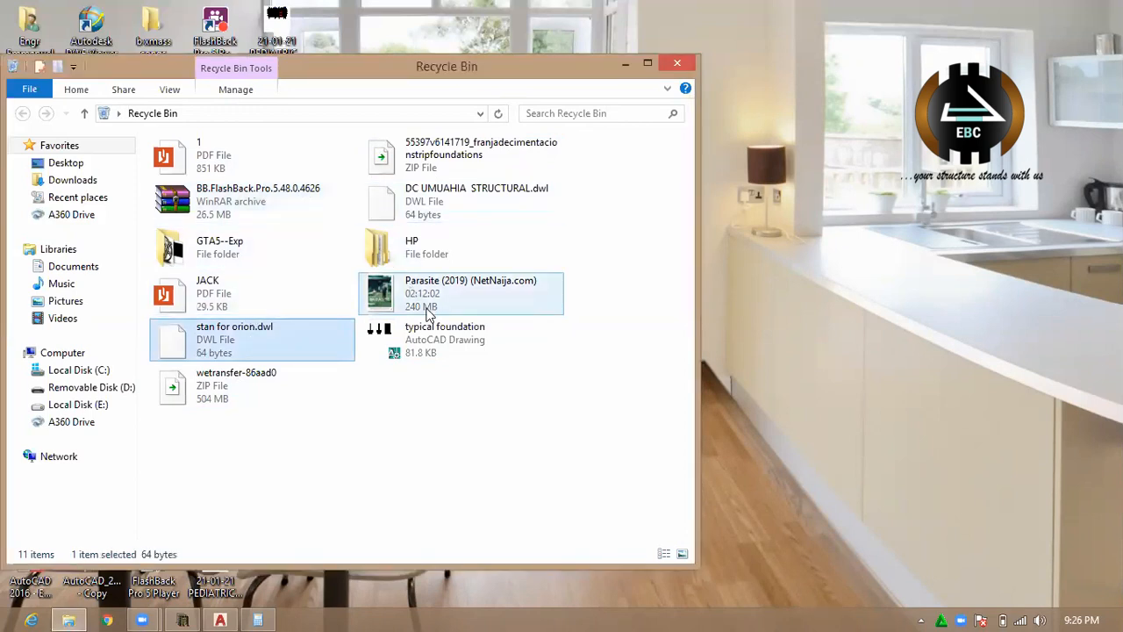
{"action": "left_click", "coordinate": [625, 65]}
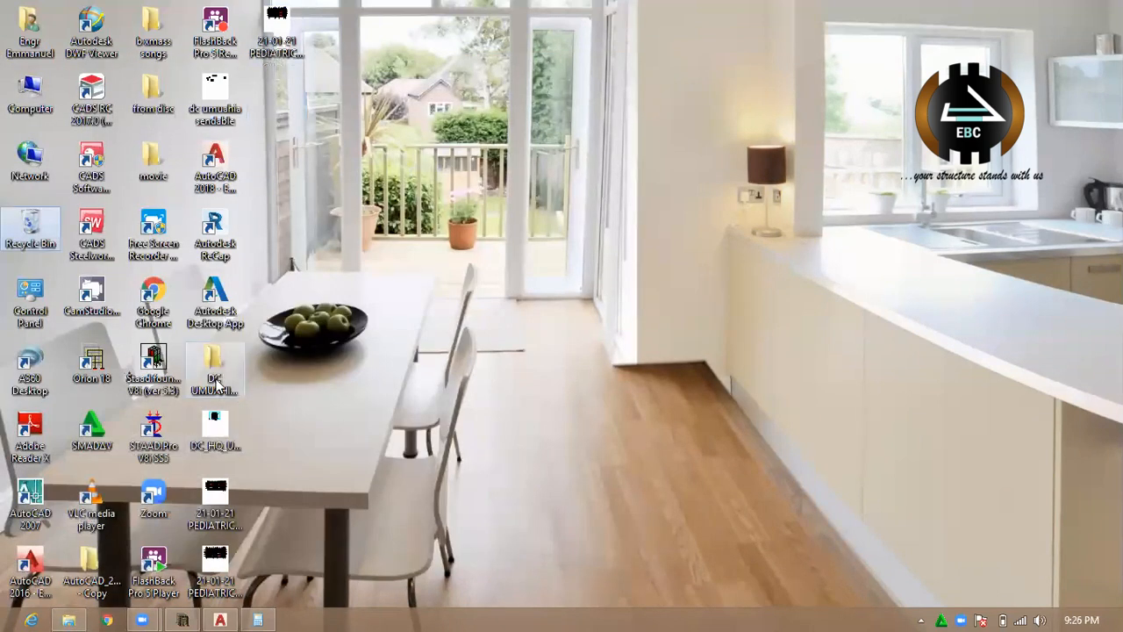
Open the "from disc" folder on the desktop and search it for "sta".
{"action": "left_click", "coordinate": [166, 107]}
{"action": "double_click", "coordinate": [169, 110]}
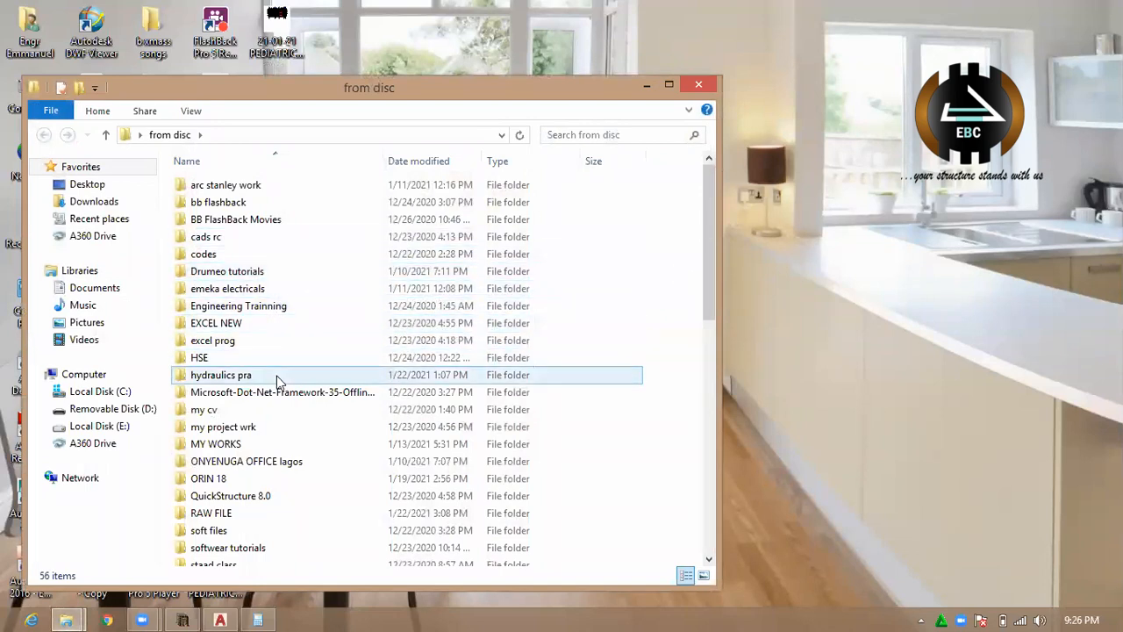
{"action": "left_click", "coordinate": [664, 129]}
{"action": "type", "text": "st"}
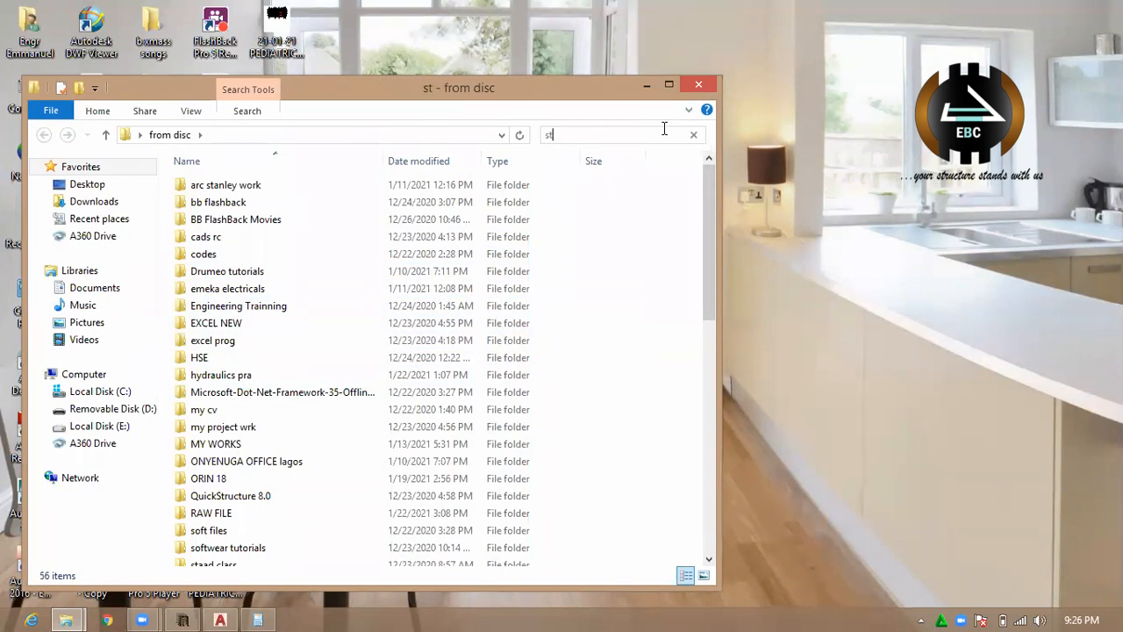
{"action": "type", "text": "a"}
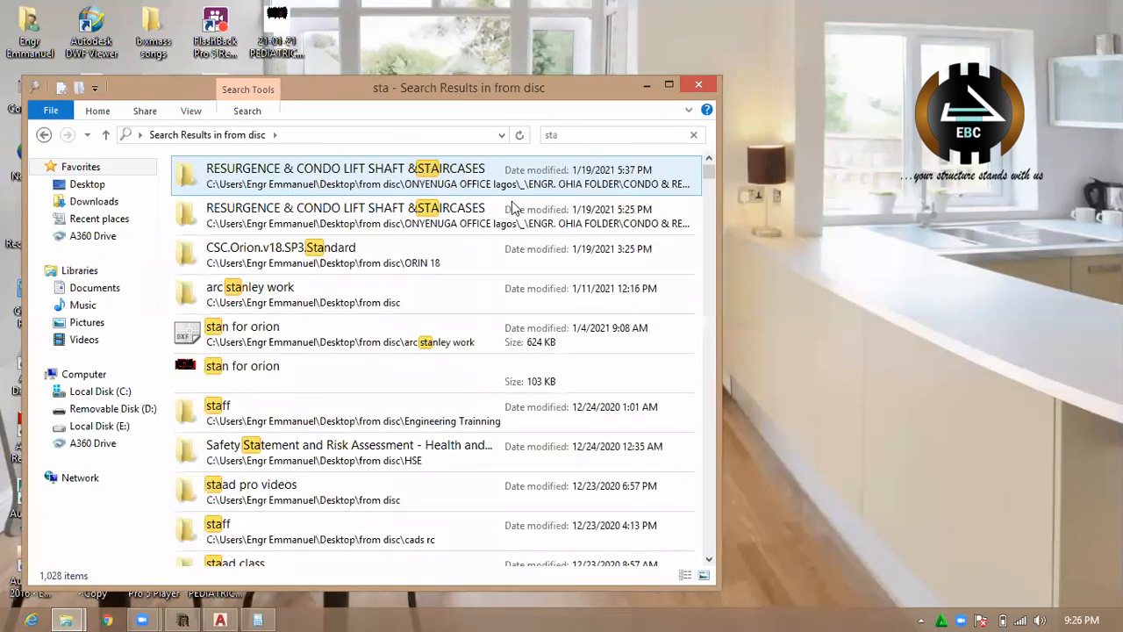
Open the architect's work folder among the search results and move its "stan for orion" DXF file to the desktop.
{"action": "right_click", "coordinate": [399, 291]}
{"action": "left_click", "coordinate": [367, 293]}
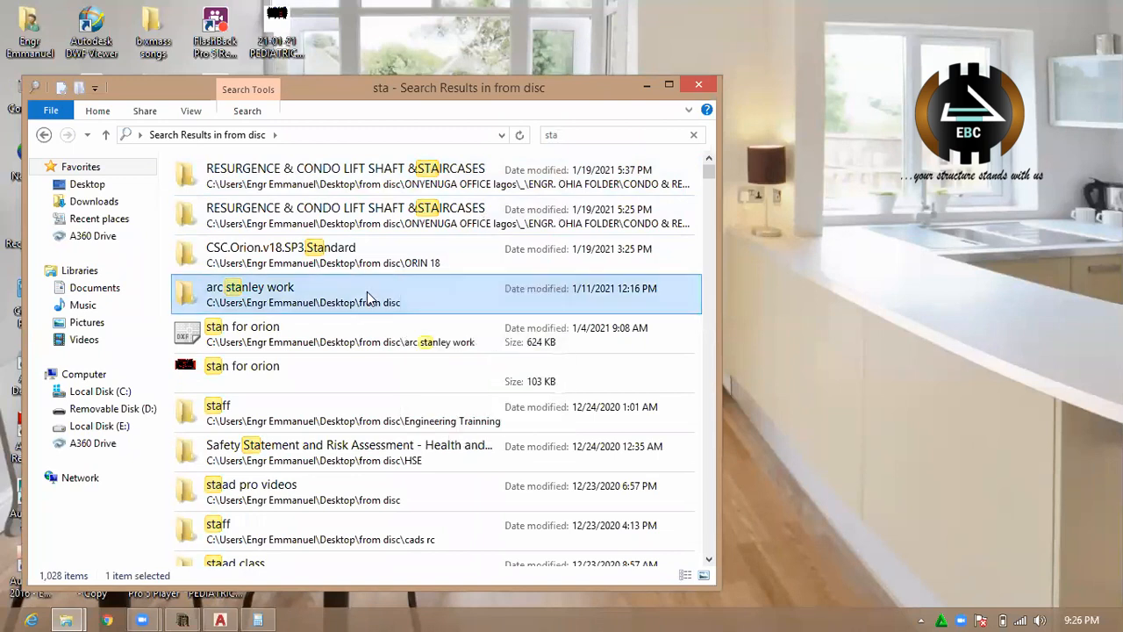
{"action": "right_click", "coordinate": [366, 291]}
{"action": "left_click", "coordinate": [465, 573]}
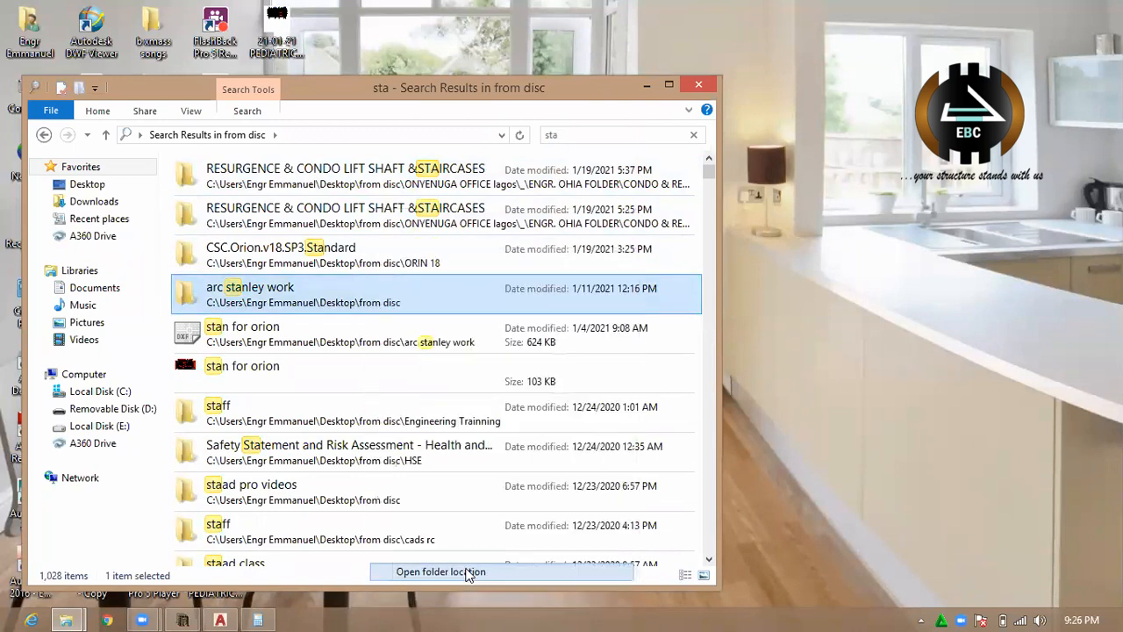
{"action": "double_click", "coordinate": [289, 191]}
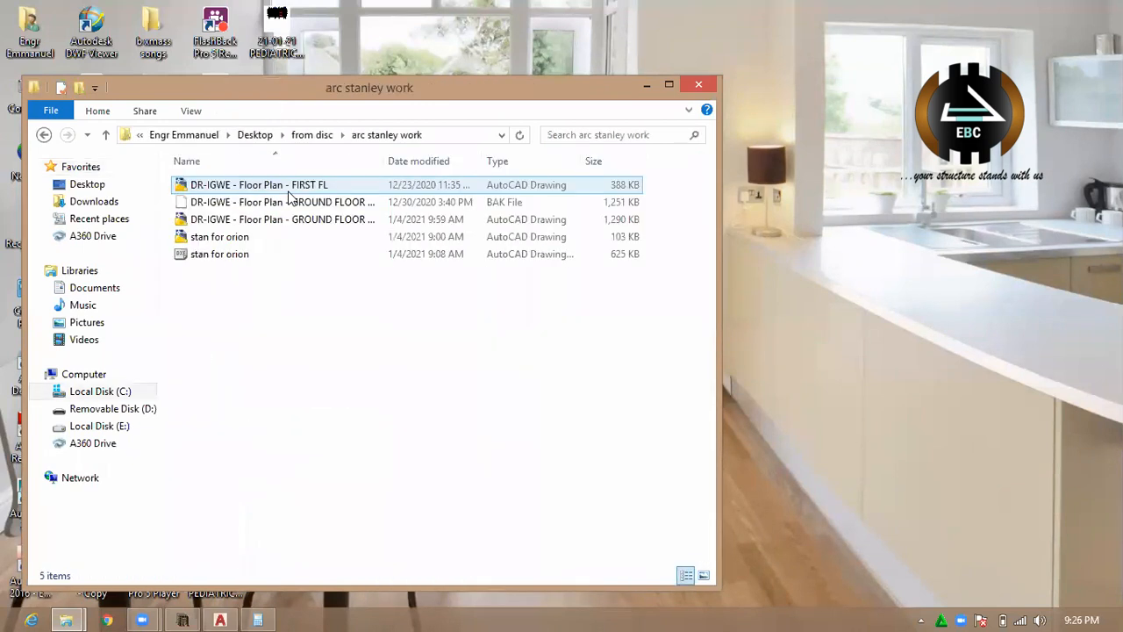
{"action": "left_click_drag", "start_coordinate": [307, 255], "coordinate": [886, 281]}
{"action": "left_click", "coordinate": [646, 85]}
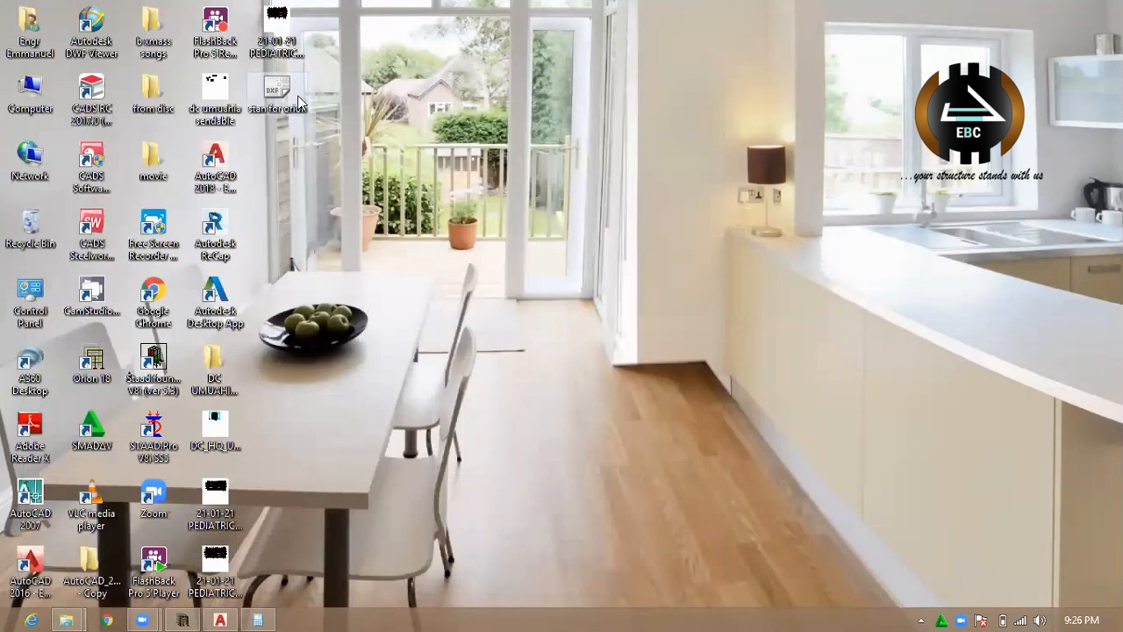
Switch to AutoCAD with the PEDIATRICS CLINIC first floor plan drawing and clear any active selection.
{"action": "mouse_move", "coordinate": [220, 619]}
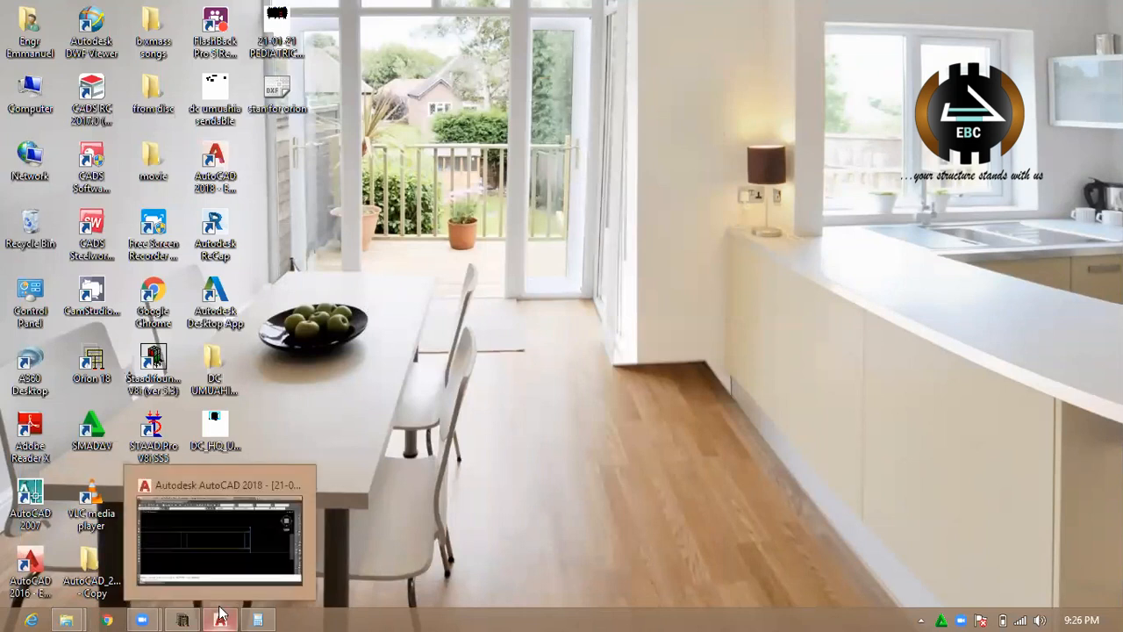
{"action": "left_click", "coordinate": [244, 543]}
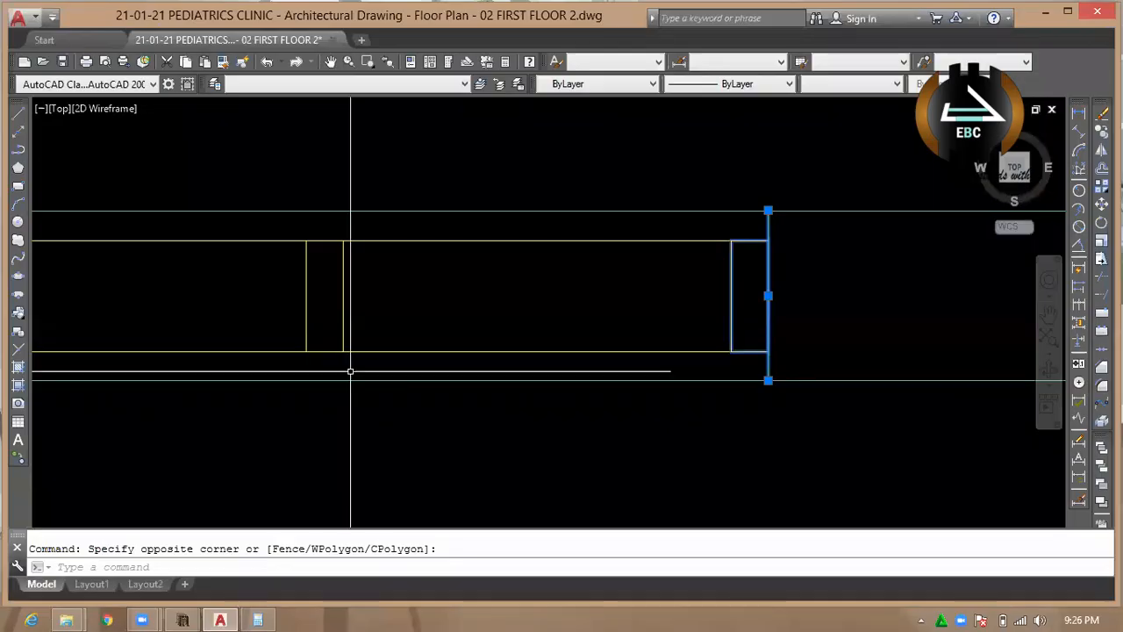
{"action": "scroll", "coordinate": [488, 322], "scroll_direction": "down", "scroll_amount": 8}
{"action": "scroll", "coordinate": [527, 313], "scroll_direction": "up", "scroll_amount": 12}
{"action": "key", "text": "Escape"}
{"action": "left_click", "coordinate": [605, 351]}
{"action": "left_click", "coordinate": [395, 294]}
{"action": "scroll", "coordinate": [462, 296], "scroll_direction": "down", "scroll_amount": 10}
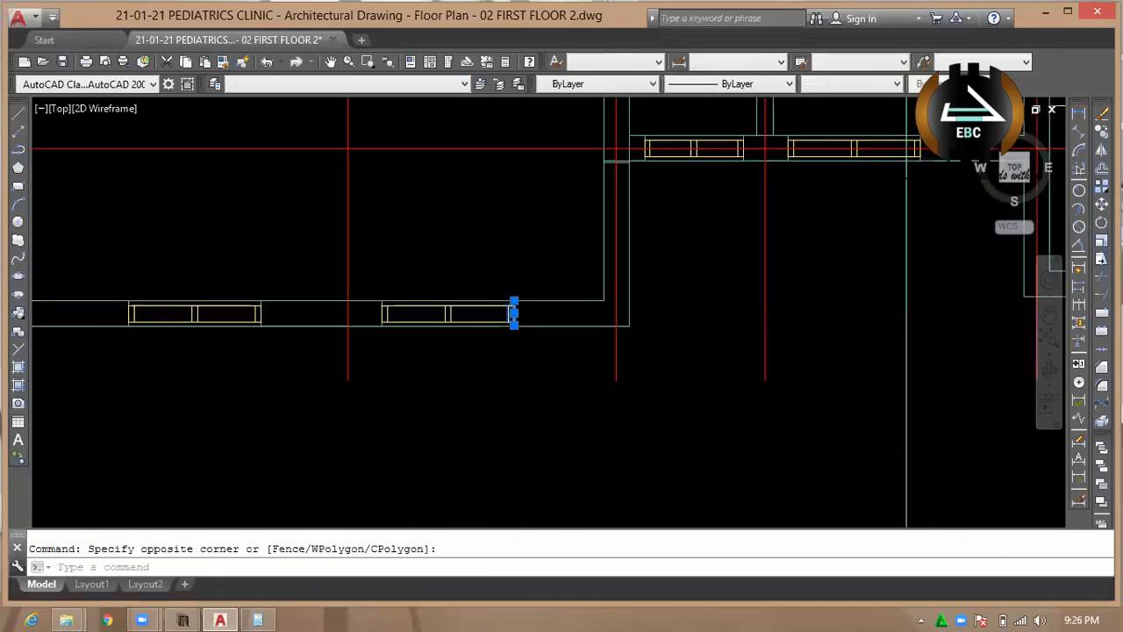
{"action": "left_click", "coordinate": [429, 281]}
{"action": "key", "text": "Escape"}
{"action": "scroll", "coordinate": [491, 344], "scroll_direction": "up", "scroll_amount": 10}
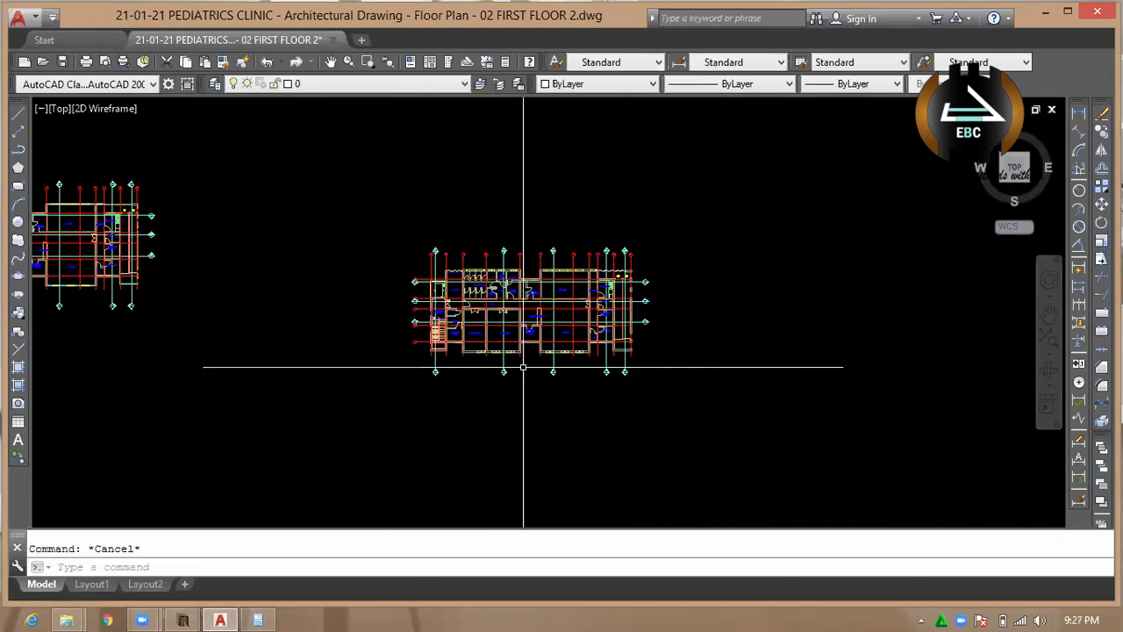
{"action": "left_click", "coordinate": [449, 334]}
{"action": "left_click", "coordinate": [351, 311]}
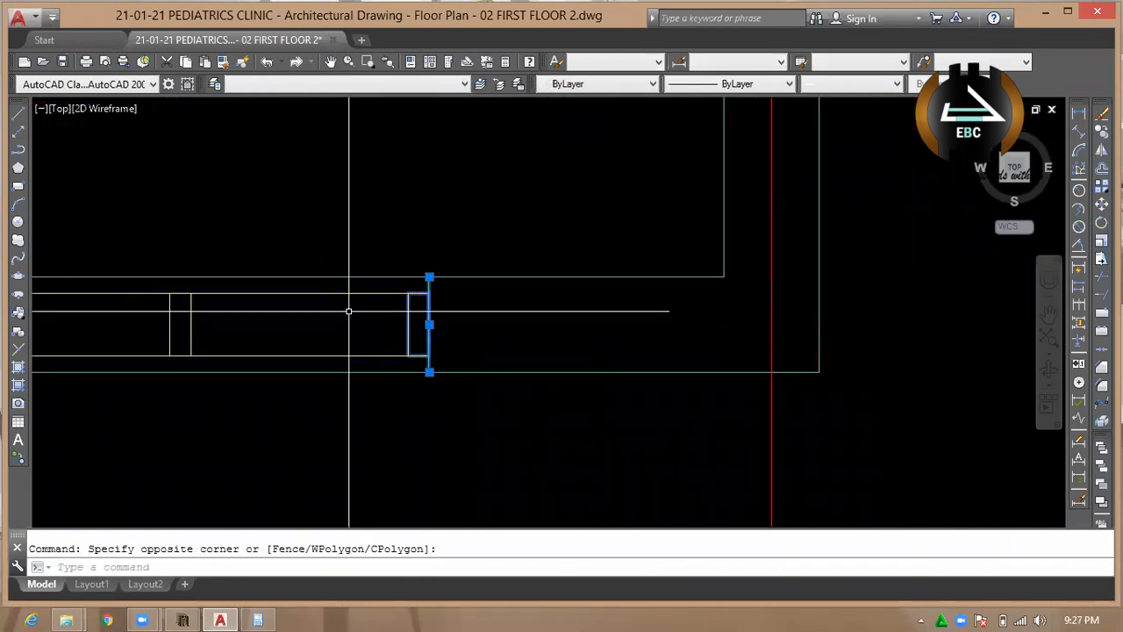
{"action": "key", "text": "Escape"}
Select a window frame in the outer wall and freeze its layer A-GLAZ-CWMG.
{"action": "left_click", "coordinate": [418, 311]}
{"action": "left_click", "coordinate": [402, 316]}
{"action": "left_click", "coordinate": [360, 83]}
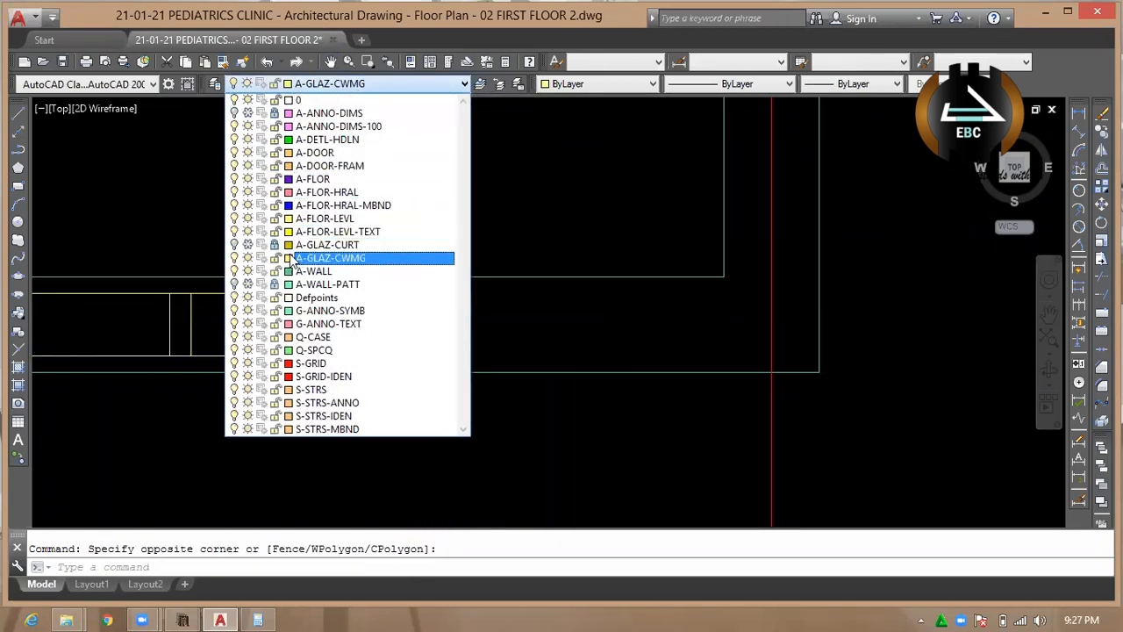
{"action": "left_click", "coordinate": [235, 259]}
{"action": "left_click", "coordinate": [248, 259]}
{"action": "left_click", "coordinate": [541, 224]}
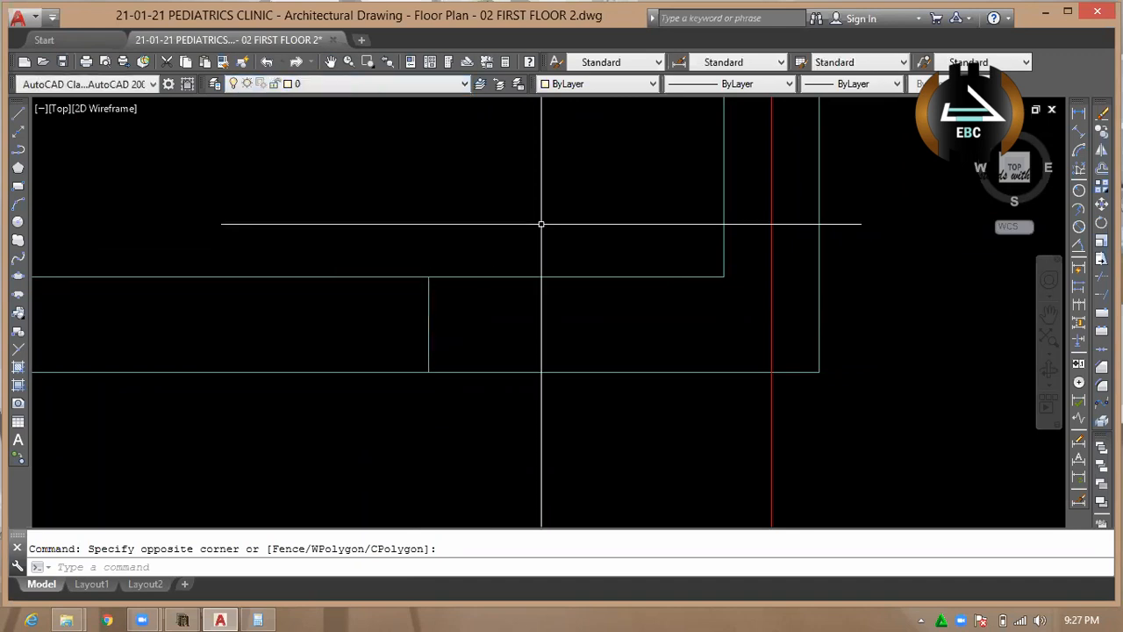
{"action": "scroll", "coordinate": [528, 294], "scroll_direction": "down", "scroll_amount": 4}
{"action": "scroll", "coordinate": [518, 309], "scroll_direction": "up", "scroll_amount": 2}
{"action": "left_click", "coordinate": [481, 305]}
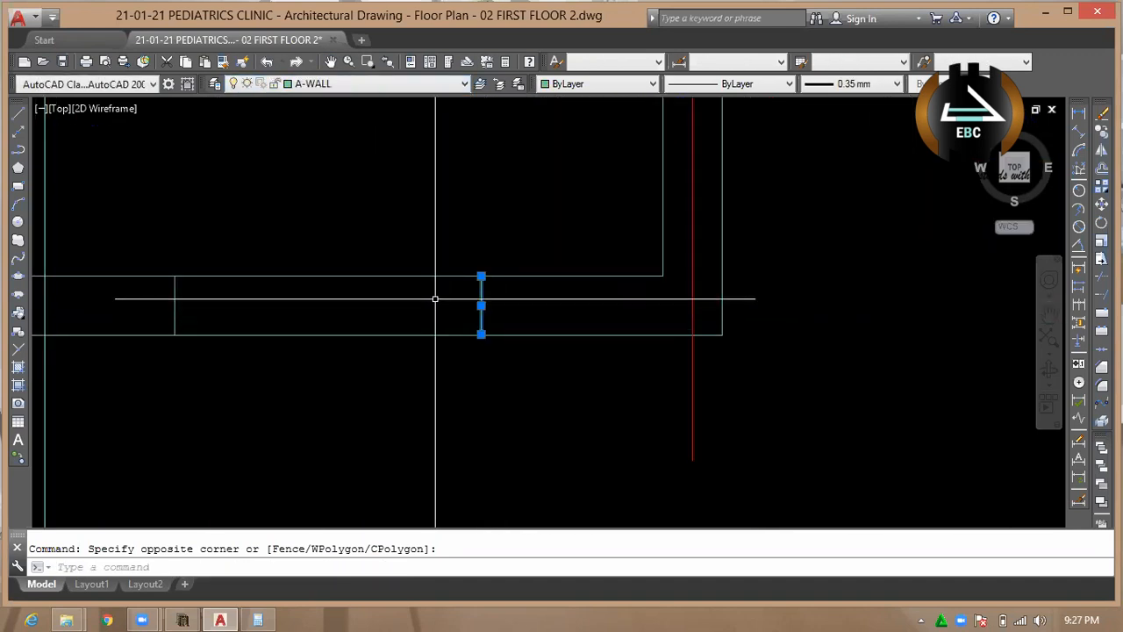
{"action": "key", "text": "d"}
{"action": "key", "text": "Escape"}
Select a toilet cubicle door beside the ward store and turn off its layer A-DOOR.
{"action": "scroll", "coordinate": [439, 222], "scroll_direction": "down", "scroll_amount": 6}
{"action": "scroll", "coordinate": [439, 228], "scroll_direction": "up", "scroll_amount": 8}
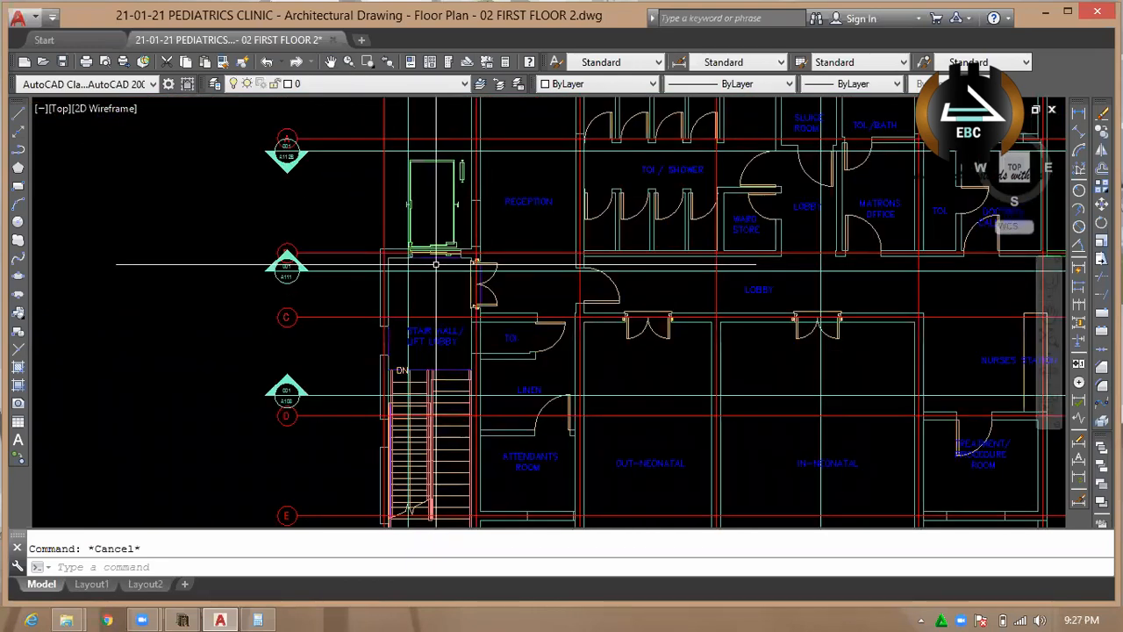
{"action": "scroll", "coordinate": [383, 239], "scroll_direction": "down", "scroll_amount": 3}
{"action": "scroll", "coordinate": [383, 238], "scroll_direction": "up", "scroll_amount": 4}
{"action": "scroll", "coordinate": [377, 248], "scroll_direction": "down", "scroll_amount": 6}
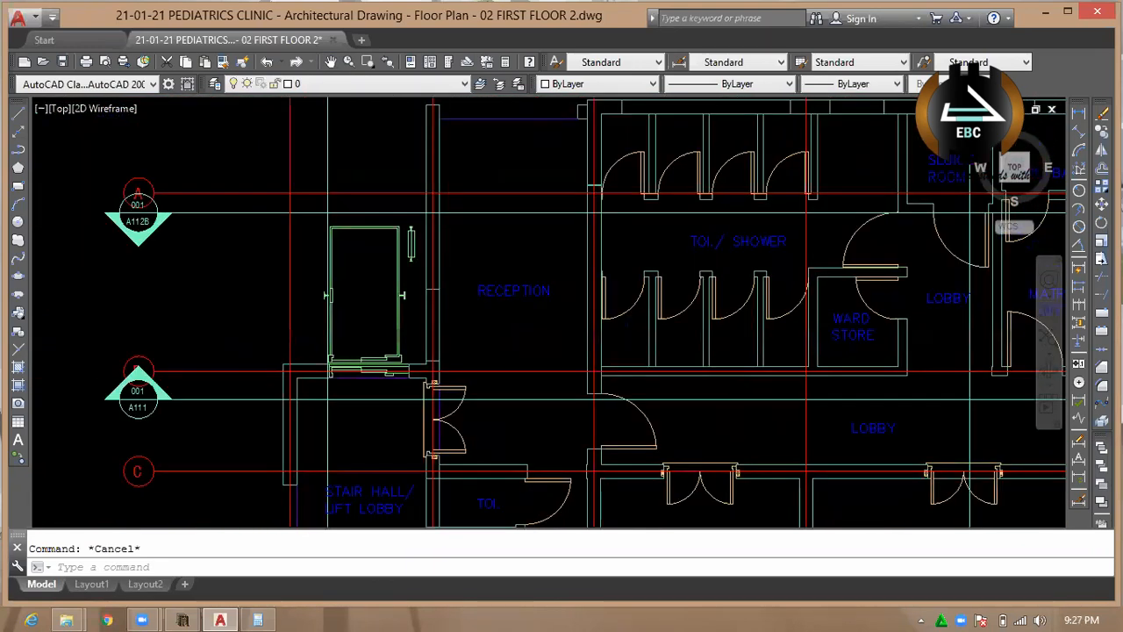
{"action": "scroll", "coordinate": [370, 255], "scroll_direction": "up", "scroll_amount": 2}
{"action": "scroll", "coordinate": [464, 300], "scroll_direction": "up", "scroll_amount": 8}
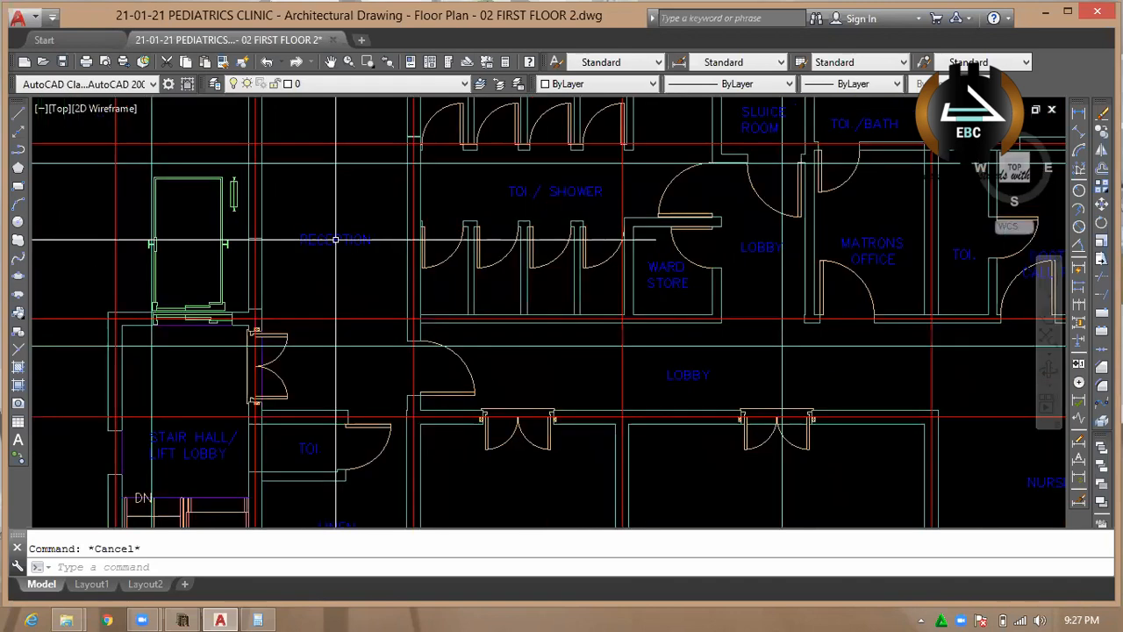
{"action": "scroll", "coordinate": [428, 271], "scroll_direction": "down", "scroll_amount": 5}
{"action": "left_click", "coordinate": [483, 256]}
{"action": "left_click", "coordinate": [451, 196]}
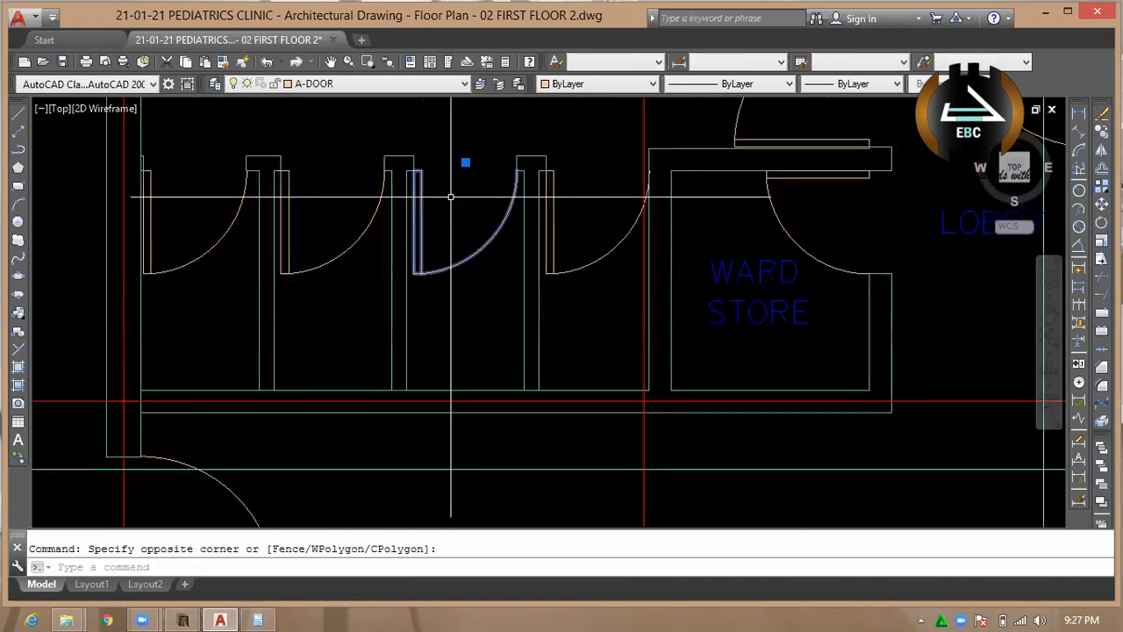
{"action": "left_click", "coordinate": [349, 84]}
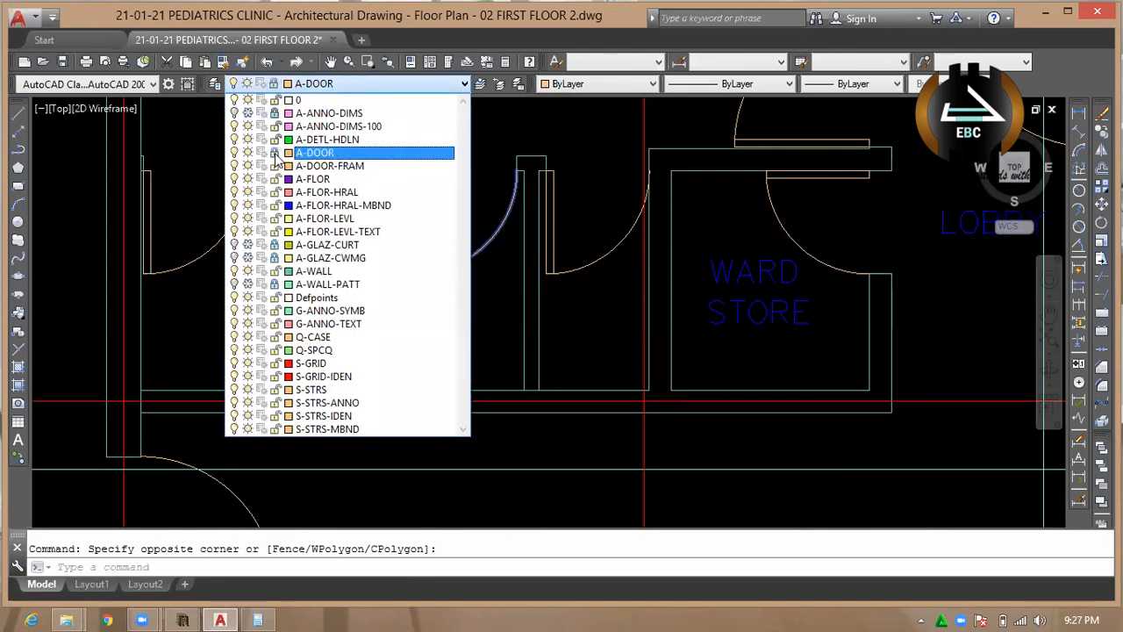
{"action": "left_click", "coordinate": [233, 152]}
Delete the lowest section marker east of the floor plan together with its horizontal section line.
{"action": "scroll", "coordinate": [455, 250], "scroll_direction": "down", "scroll_amount": 6}
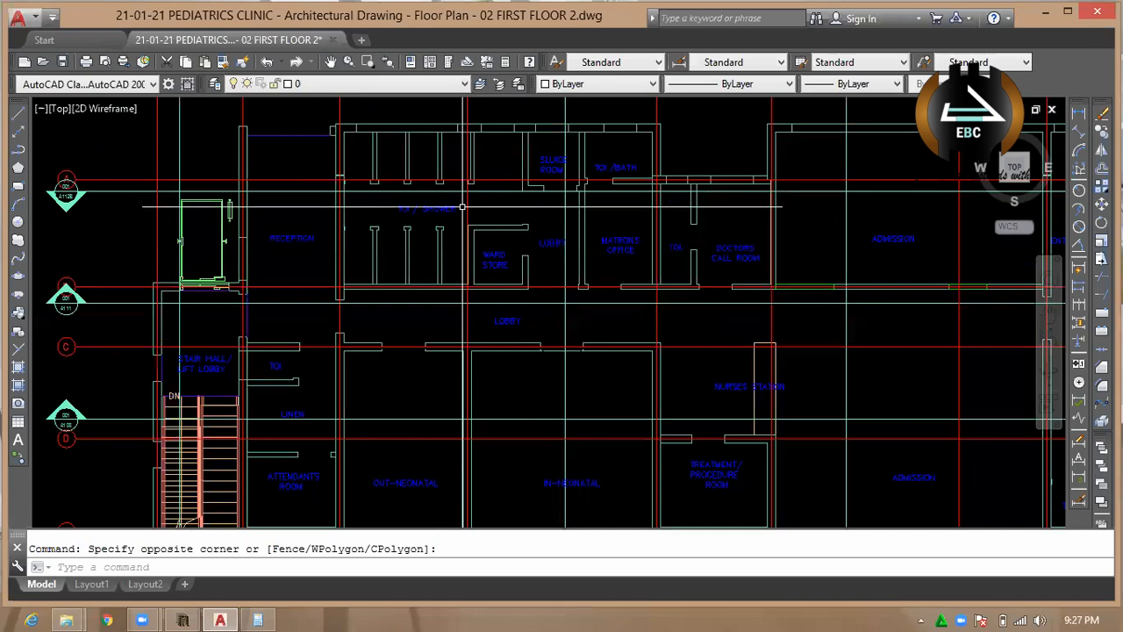
{"action": "scroll", "coordinate": [451, 250], "scroll_direction": "up", "scroll_amount": 1}
{"action": "scroll", "coordinate": [444, 207], "scroll_direction": "down", "scroll_amount": 1}
{"action": "scroll", "coordinate": [444, 207], "scroll_direction": "up", "scroll_amount": 1}
{"action": "scroll", "coordinate": [474, 220], "scroll_direction": "down", "scroll_amount": 3}
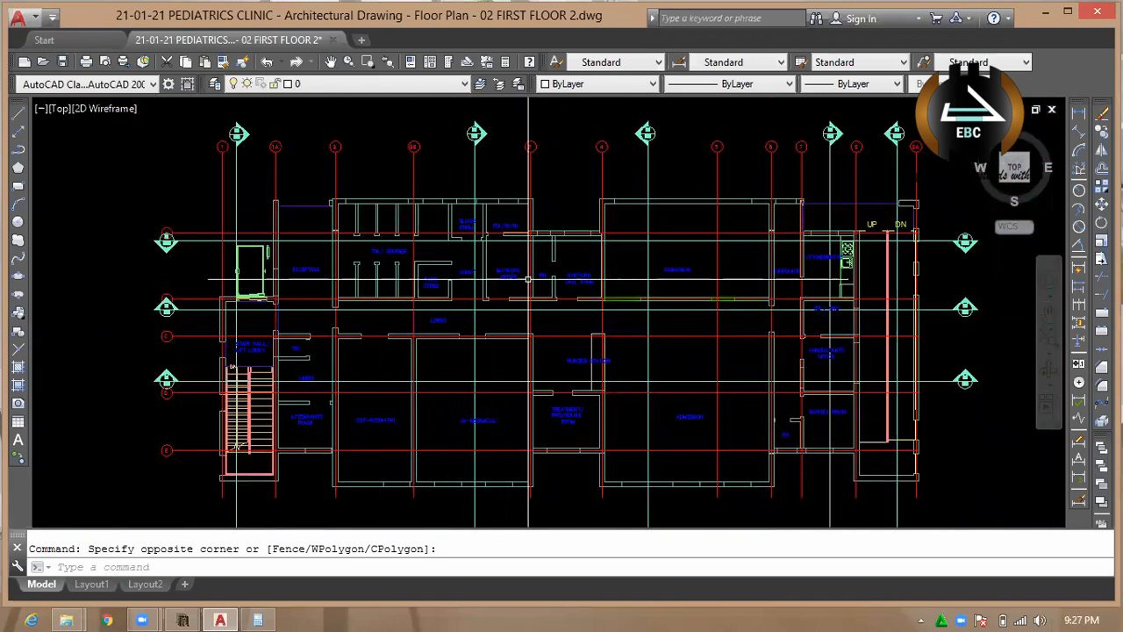
{"action": "scroll", "coordinate": [800, 296], "scroll_direction": "up", "scroll_amount": 4}
{"action": "scroll", "coordinate": [526, 307], "scroll_direction": "down", "scroll_amount": 5}
{"action": "scroll", "coordinate": [494, 298], "scroll_direction": "up", "scroll_amount": 8}
{"action": "scroll", "coordinate": [555, 316], "scroll_direction": "down", "scroll_amount": 5}
{"action": "scroll", "coordinate": [555, 316], "scroll_direction": "down", "scroll_amount": 4}
{"action": "scroll", "coordinate": [755, 386], "scroll_direction": "up", "scroll_amount": 8}
{"action": "left_click", "coordinate": [681, 293]}
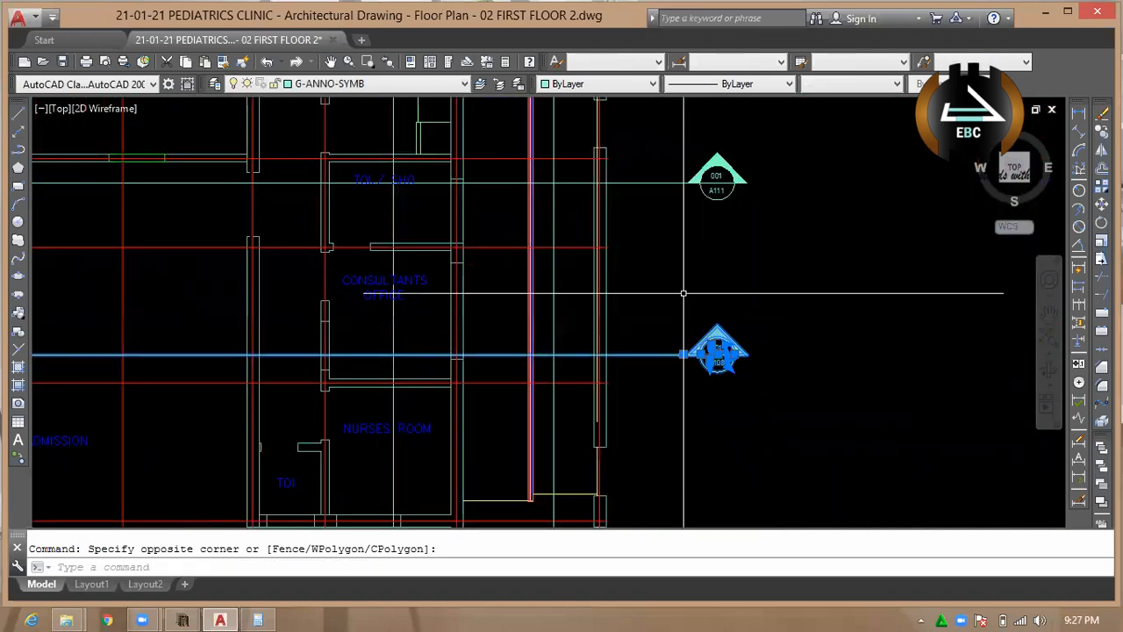
{"action": "key", "text": "Delete"}
Select the whole floor plan with the hidden doors and windows, the eastern of the two, and copy it to the clipboard.
{"action": "scroll", "coordinate": [682, 293], "scroll_direction": "down", "scroll_amount": 3}
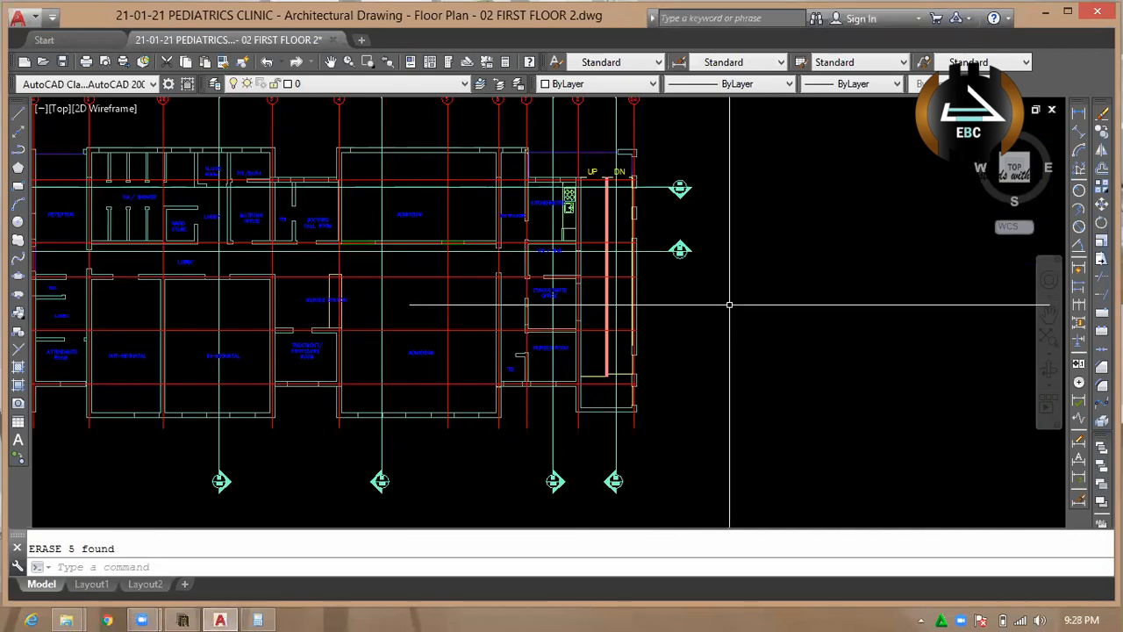
{"action": "scroll", "coordinate": [686, 296], "scroll_direction": "down", "scroll_amount": 5}
{"action": "scroll", "coordinate": [659, 296], "scroll_direction": "up", "scroll_amount": 6}
{"action": "scroll", "coordinate": [509, 315], "scroll_direction": "down", "scroll_amount": 3}
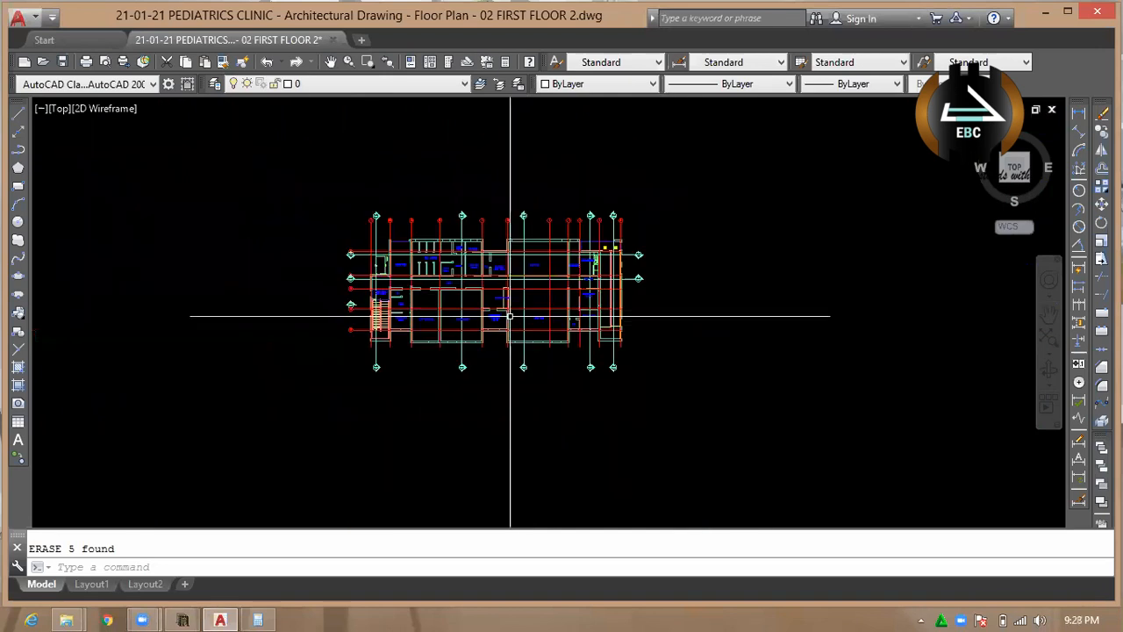
{"action": "left_click", "coordinate": [720, 386]}
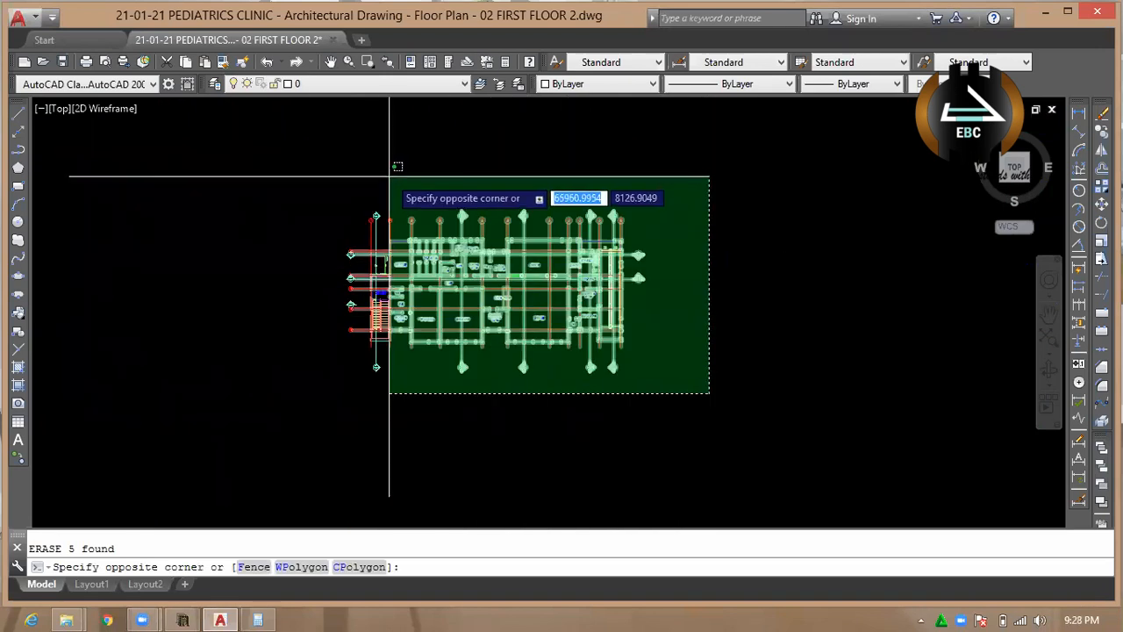
{"action": "left_click", "coordinate": [302, 164]}
{"action": "scroll", "coordinate": [443, 251], "scroll_direction": "down", "scroll_amount": 5}
{"action": "scroll", "coordinate": [391, 263], "scroll_direction": "up", "scroll_amount": 4}
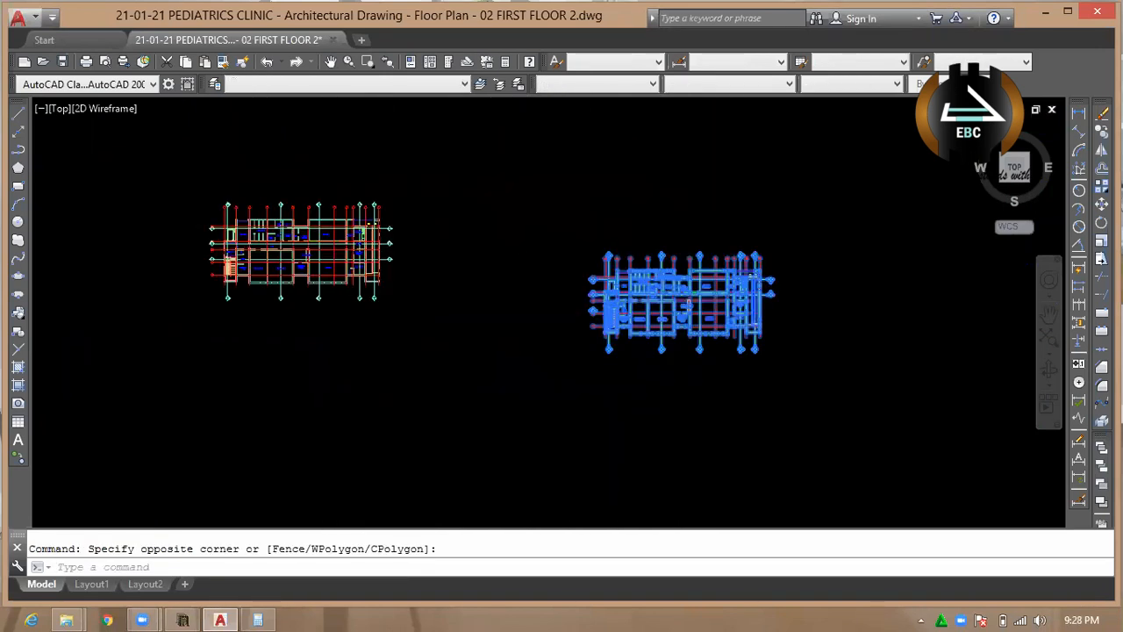
{"action": "scroll", "coordinate": [290, 264], "scroll_direction": "up", "scroll_amount": 5}
{"action": "scroll", "coordinate": [295, 276], "scroll_direction": "down", "scroll_amount": 5}
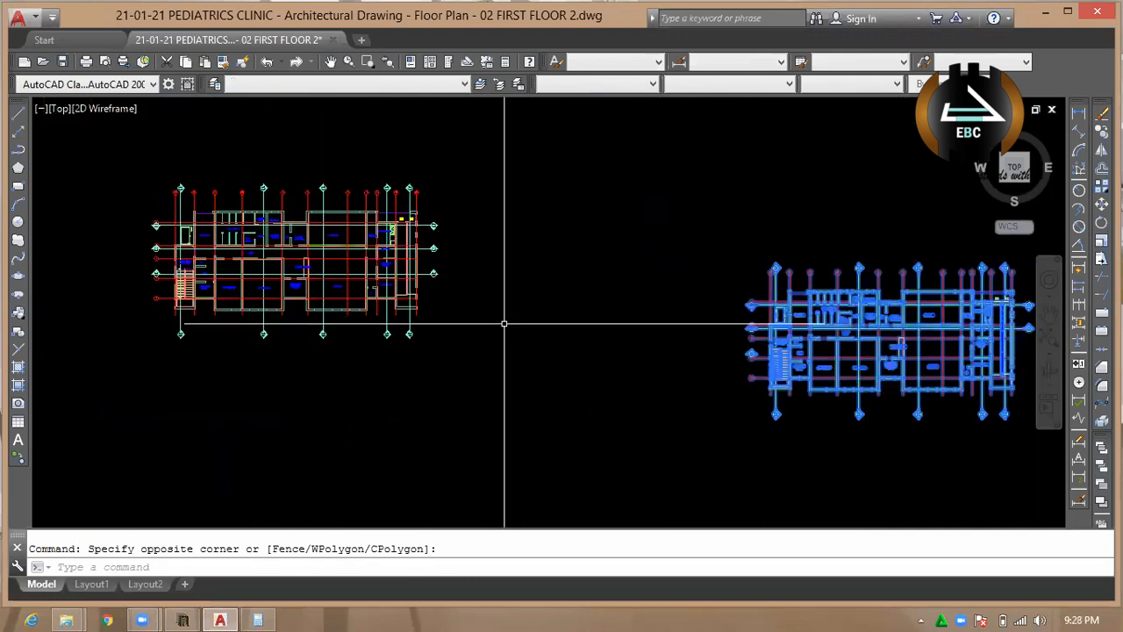
{"action": "key", "text": "ctrl+c"}
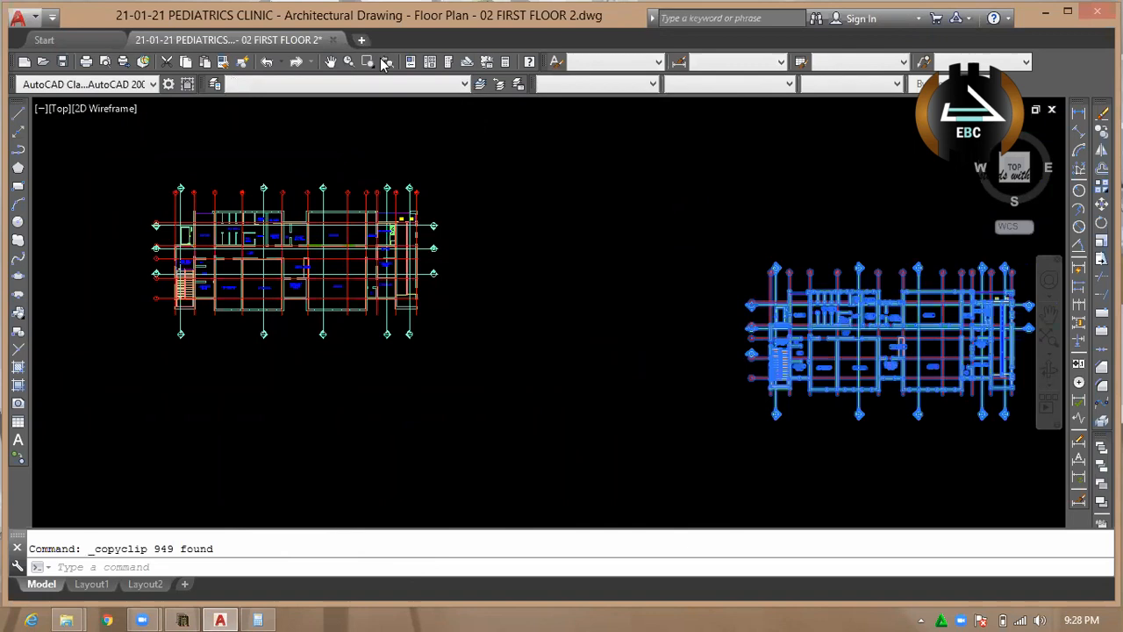
Create a new drawing, paste the copied floor plan into it and fit the view to the drawing extents.
{"action": "key", "text": "ctrl+n"}
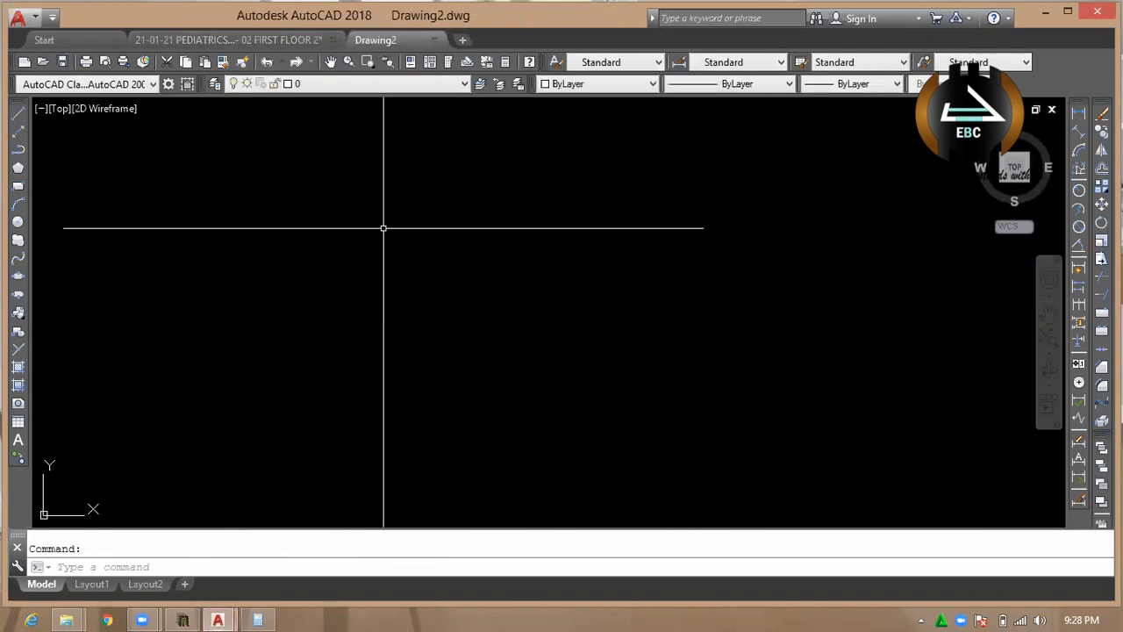
{"action": "key", "text": "ctrl+v"}
{"action": "left_click", "coordinate": [315, 365]}
{"action": "type", "text": "z"}
{"action": "key", "text": "Return"}
{"action": "type", "text": "e"}
{"action": "key", "text": "Return"}
{"action": "scroll", "coordinate": [288, 305], "scroll_direction": "down", "scroll_amount": 3}
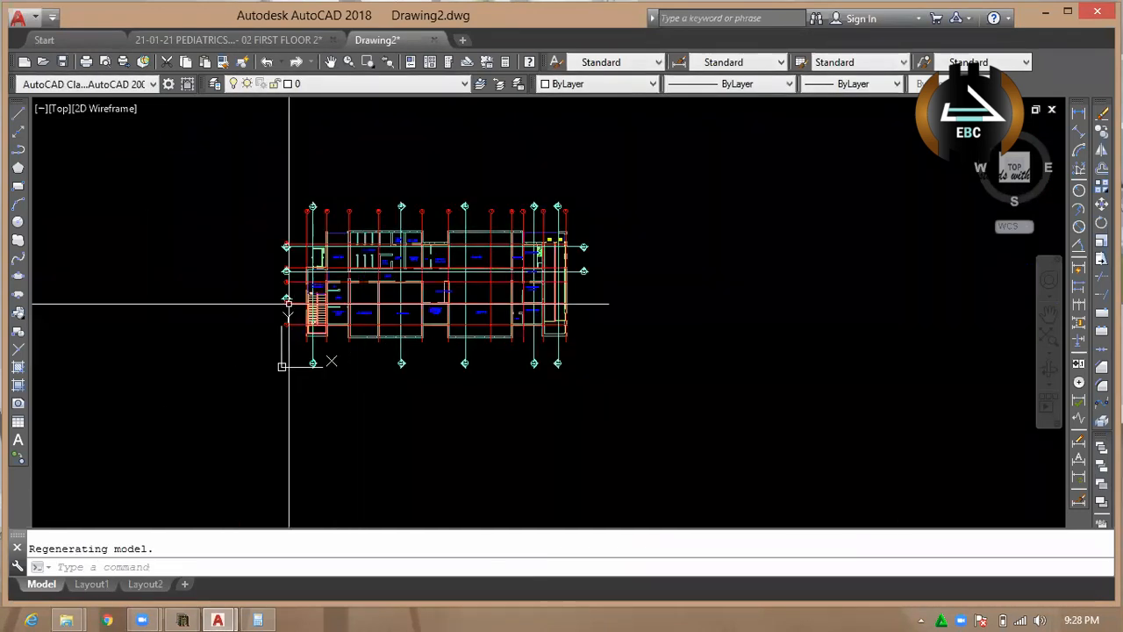
Erase the section marker symbol beside grid bubble D at the west side of the floor plan.
{"action": "scroll", "coordinate": [288, 303], "scroll_direction": "up", "scroll_amount": 7}
{"action": "left_click", "coordinate": [334, 294]}
{"action": "left_click", "coordinate": [173, 145]}
{"action": "scroll", "coordinate": [313, 308], "scroll_direction": "down", "scroll_amount": 1}
{"action": "key", "text": "Escape"}
{"action": "scroll", "coordinate": [294, 276], "scroll_direction": "up", "scroll_amount": 2}
{"action": "left_click", "coordinate": [324, 279]}
{"action": "left_click", "coordinate": [246, 163]}
{"action": "type", "text": "e"}
{"action": "key", "text": "Return"}
{"action": "scroll", "coordinate": [320, 312], "scroll_direction": "down", "scroll_amount": 4}
{"action": "scroll", "coordinate": [273, 281], "scroll_direction": "up", "scroll_amount": 4}
Erase the leftover marker labels A108 and 001 above grid bubble D.
{"action": "double_click", "coordinate": [331, 291]}
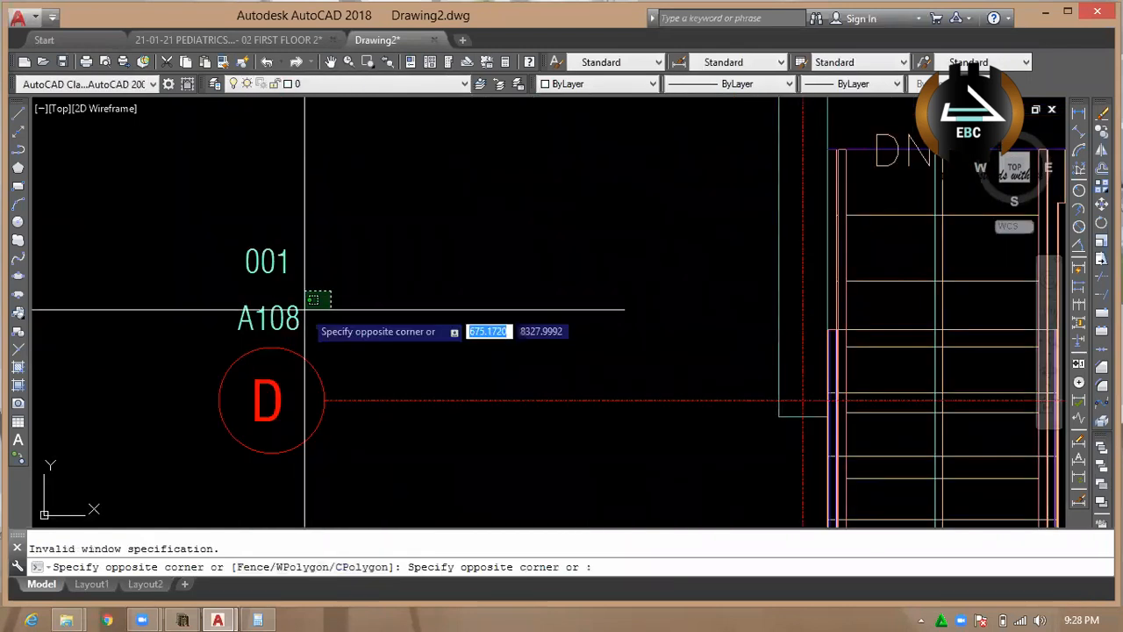
{"action": "scroll", "coordinate": [313, 319], "scroll_direction": "up", "scroll_amount": 4}
{"action": "left_click", "coordinate": [178, 271]}
{"action": "key", "text": "Return"}
{"action": "scroll", "coordinate": [293, 343], "scroll_direction": "down", "scroll_amount": 2}
{"action": "left_click", "coordinate": [302, 345]}
{"action": "left_click", "coordinate": [216, 304]}
{"action": "key", "text": "Return"}
{"action": "left_click", "coordinate": [296, 265]}
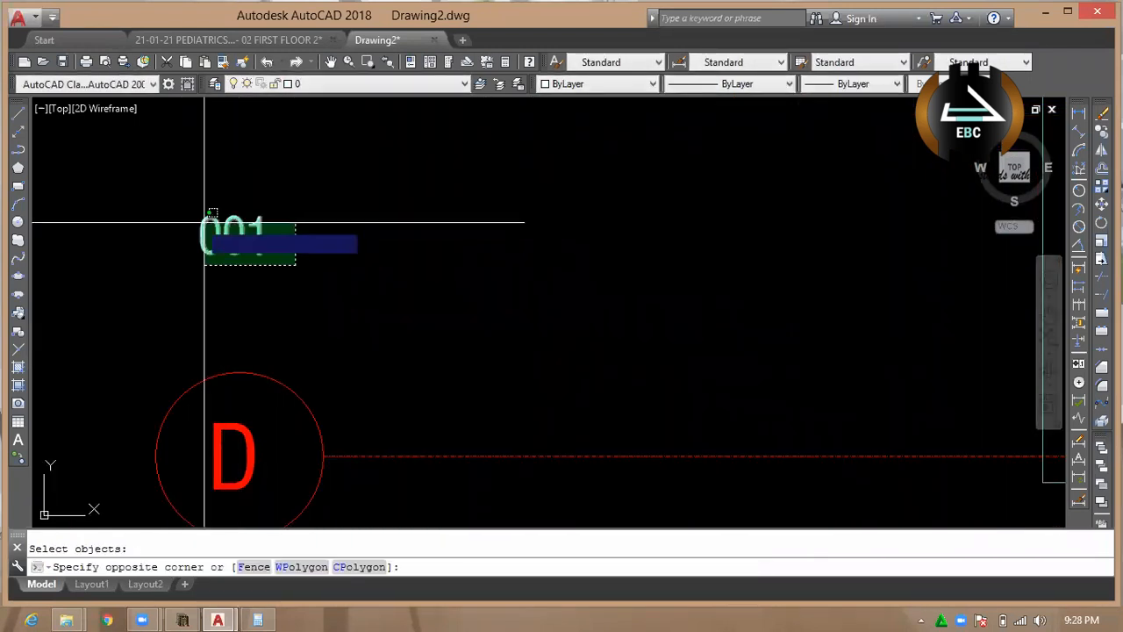
{"action": "left_click", "coordinate": [199, 218]}
{"action": "key", "text": "Return"}
Erase the A111 section marker symbol between grid bubbles B and C at the plan's west side.
{"action": "scroll", "coordinate": [223, 314], "scroll_direction": "down", "scroll_amount": 8}
{"action": "key", "text": "Escape"}
{"action": "scroll", "coordinate": [226, 232], "scroll_direction": "up", "scroll_amount": 7}
{"action": "left_click", "coordinate": [313, 249]}
{"action": "left_click", "coordinate": [248, 158]}
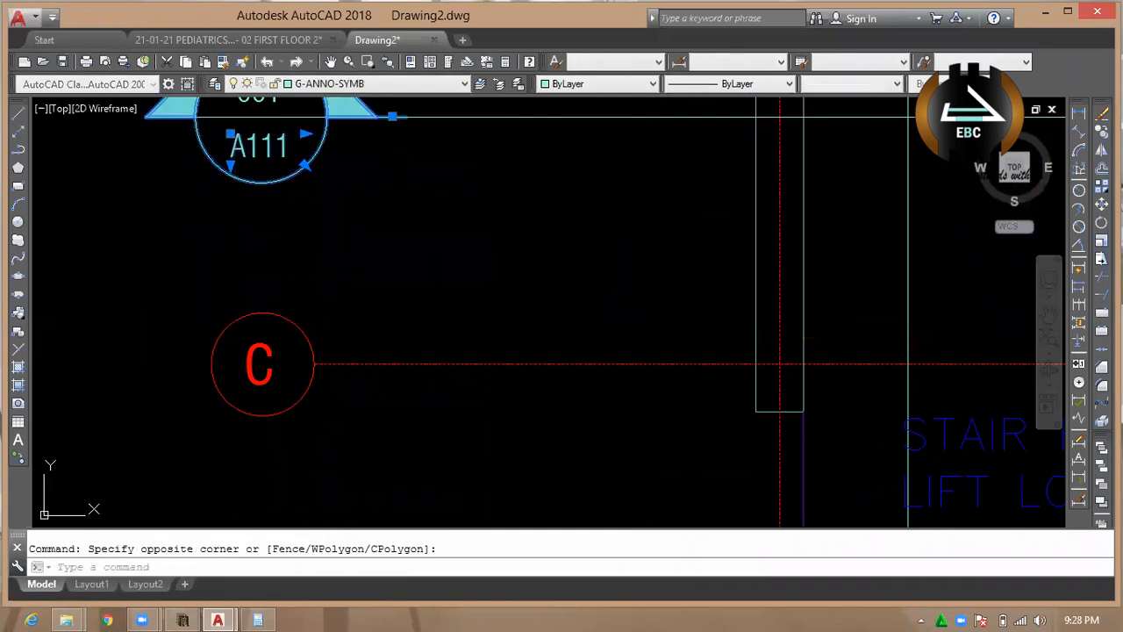
{"action": "key", "text": "Return"}
{"action": "scroll", "coordinate": [273, 298], "scroll_direction": "down", "scroll_amount": 4}
Erase the leftover 001 and A111 labels between grid bubbles B and C.
{"action": "scroll", "coordinate": [323, 211], "scroll_direction": "up", "scroll_amount": 4}
{"action": "left_click", "coordinate": [306, 286]}
{"action": "left_click", "coordinate": [235, 238]}
{"action": "key", "text": "Return"}
{"action": "left_click", "coordinate": [238, 293]}
{"action": "left_click", "coordinate": [193, 238]}
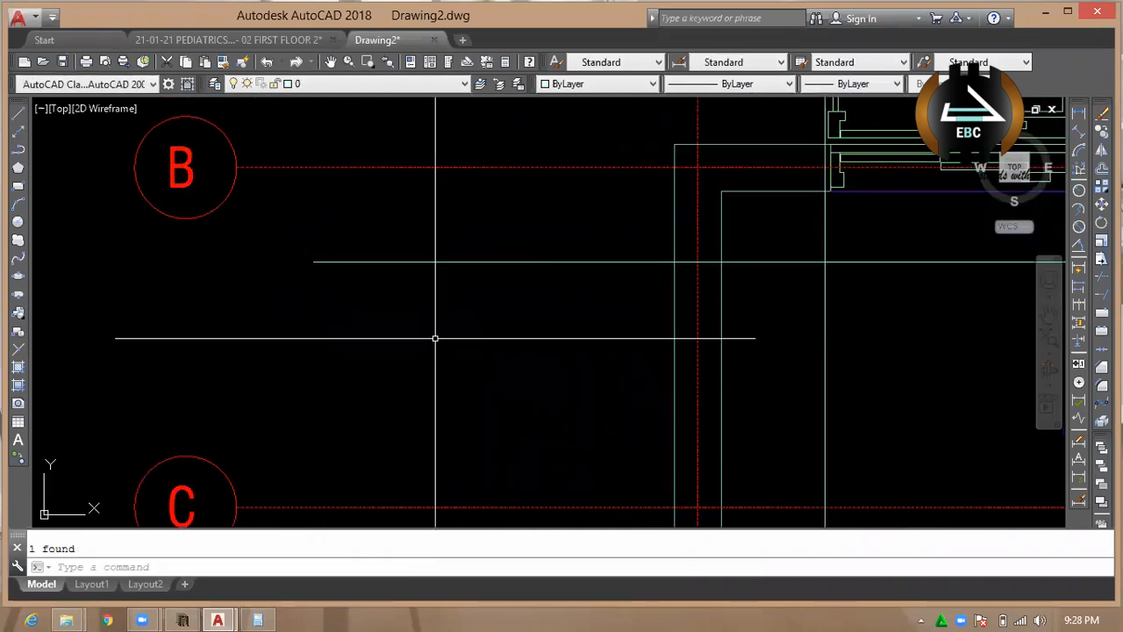
Erase the A112B section marker symbol overlapping grid bubble A.
{"action": "scroll", "coordinate": [275, 293], "scroll_direction": "down", "scroll_amount": 5}
{"action": "key", "text": "Escape"}
{"action": "scroll", "coordinate": [220, 254], "scroll_direction": "up", "scroll_amount": 7}
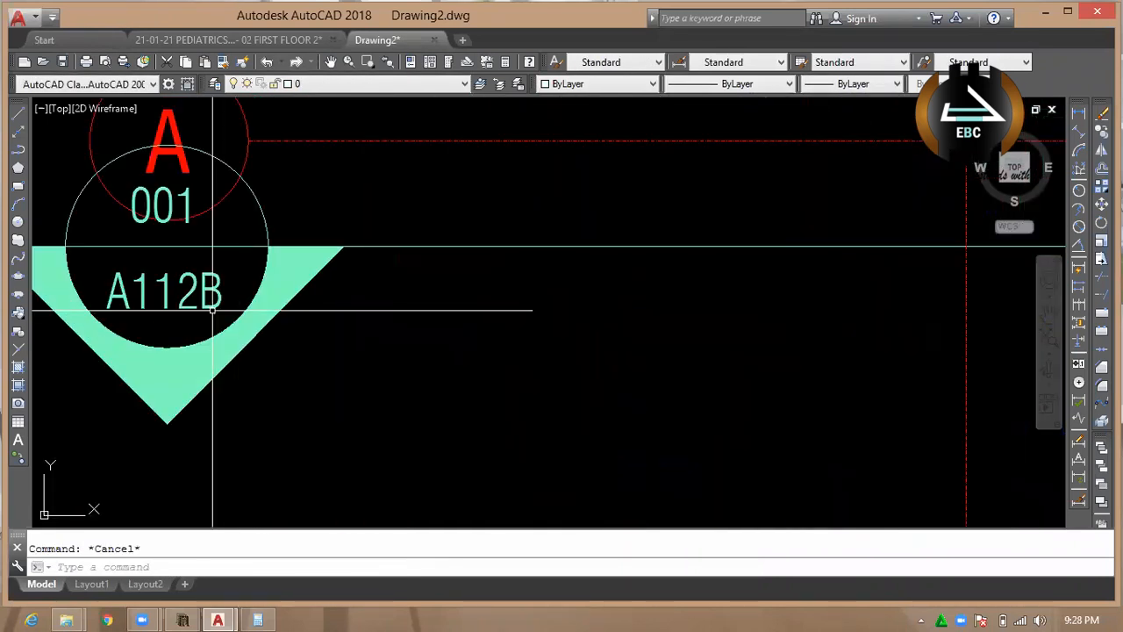
{"action": "scroll", "coordinate": [217, 310], "scroll_direction": "up", "scroll_amount": 2}
{"action": "left_click", "coordinate": [316, 369]}
{"action": "left_click", "coordinate": [271, 225]}
{"action": "key", "text": "Return"}
Erase the leftover marker pieces and labels of the A112B marker beside grid bubble A.
{"action": "left_click", "coordinate": [328, 317]}
{"action": "left_click", "coordinate": [211, 254]}
{"action": "key", "text": "Return"}
{"action": "left_click", "coordinate": [241, 330]}
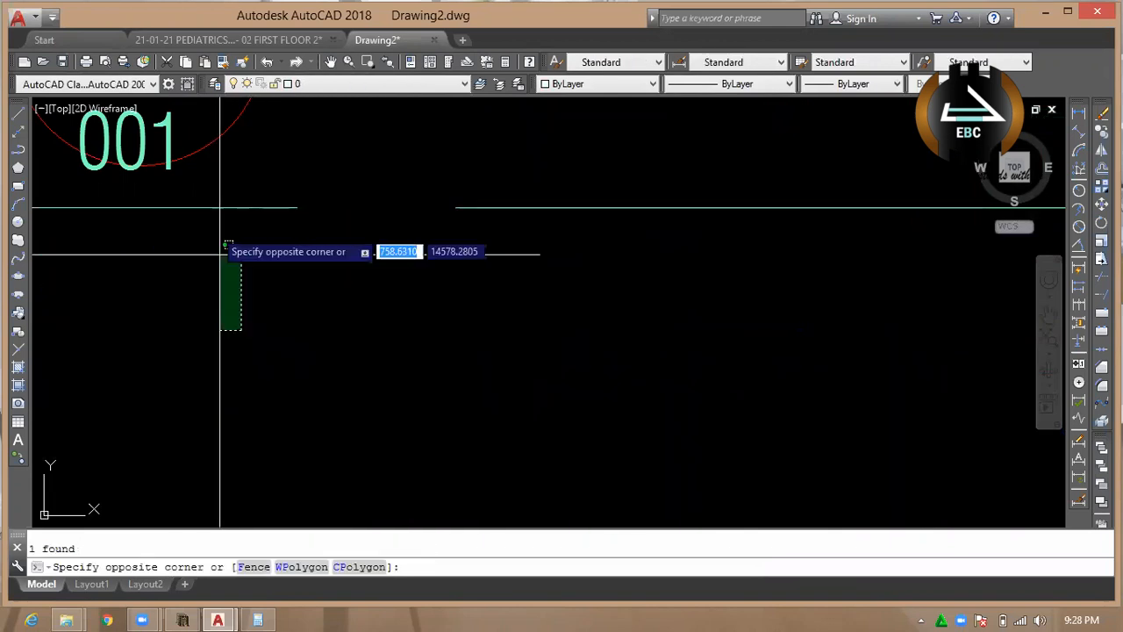
{"action": "left_click", "coordinate": [227, 245]}
{"action": "key", "text": "Return"}
Erase the next section marker and a section line near the plan's northwest corner.
{"action": "scroll", "coordinate": [381, 286], "scroll_direction": "down", "scroll_amount": 2}
{"action": "left_click", "coordinate": [421, 301]}
{"action": "left_click", "coordinate": [330, 217]}
{"action": "key", "text": "Delete"}
{"action": "scroll", "coordinate": [413, 309], "scroll_direction": "down", "scroll_amount": 2}
{"action": "scroll", "coordinate": [231, 258], "scroll_direction": "up", "scroll_amount": 3}
{"action": "left_click", "coordinate": [291, 281]}
{"action": "key", "text": "Delete"}
{"action": "scroll", "coordinate": [209, 311], "scroll_direction": "down", "scroll_amount": 4}
Erase the A109 section marker above the plan between grids 4 and 5 together with its section line.
{"action": "key", "text": "Escape"}
{"action": "scroll", "coordinate": [369, 289], "scroll_direction": "down", "scroll_amount": 5}
{"action": "scroll", "coordinate": [464, 251], "scroll_direction": "up", "scroll_amount": 4}
{"action": "scroll", "coordinate": [583, 242], "scroll_direction": "up", "scroll_amount": 3}
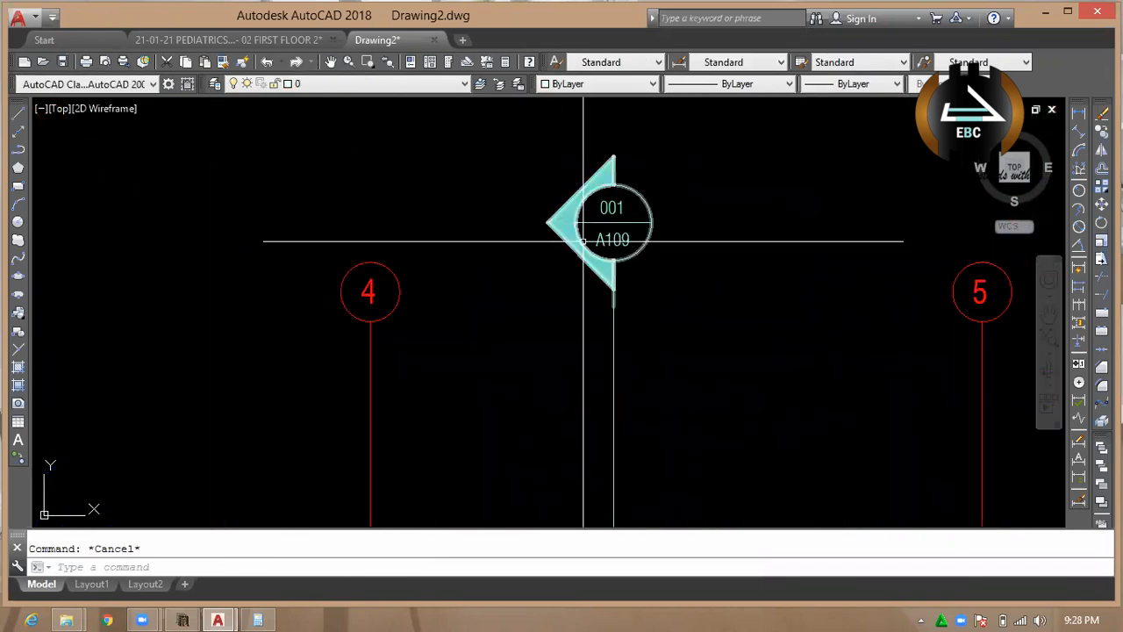
{"action": "left_click", "coordinate": [583, 242]}
{"action": "left_click", "coordinate": [551, 177]}
{"action": "key", "text": "Delete"}
{"action": "scroll", "coordinate": [551, 178], "scroll_direction": "down", "scroll_amount": 5}
Erase the matching section marker below the plan between grids 4 and 5, and the vertical section line west of it.
{"action": "scroll", "coordinate": [575, 319], "scroll_direction": "up", "scroll_amount": 3}
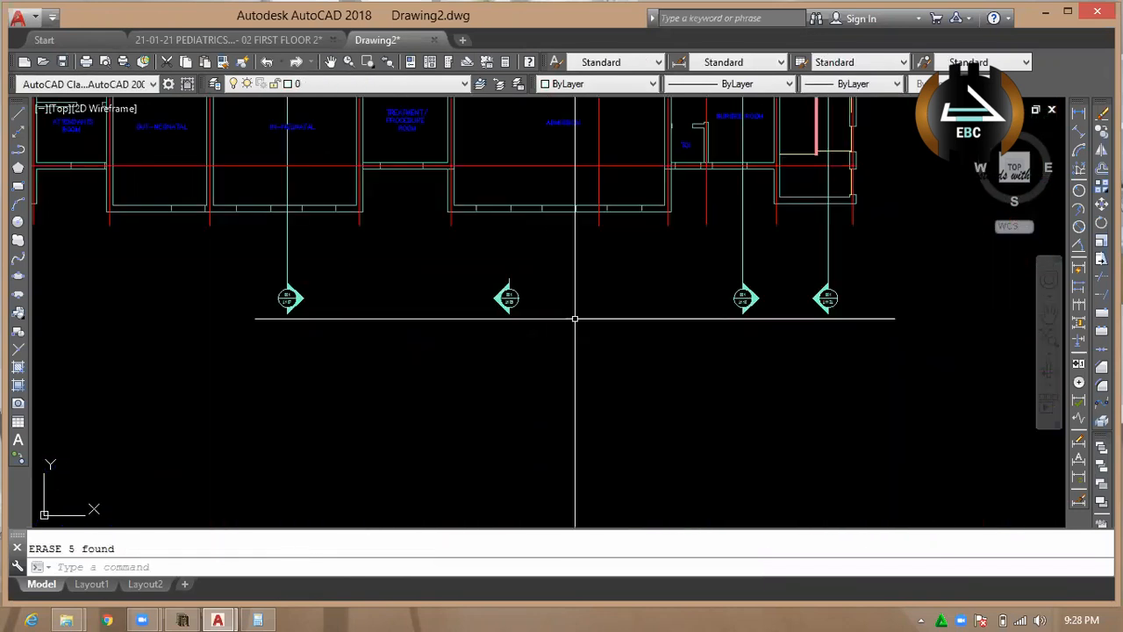
{"action": "left_click", "coordinate": [575, 319]}
{"action": "left_click", "coordinate": [449, 257]}
{"action": "key", "text": "Delete"}
{"action": "left_click", "coordinate": [287, 275]}
{"action": "key", "text": "Delete"}
Erase the easternmost section marker below the floor plan.
{"action": "scroll", "coordinate": [284, 298], "scroll_direction": "down", "scroll_amount": 4}
{"action": "scroll", "coordinate": [490, 300], "scroll_direction": "up", "scroll_amount": 4}
{"action": "left_click", "coordinate": [493, 350]}
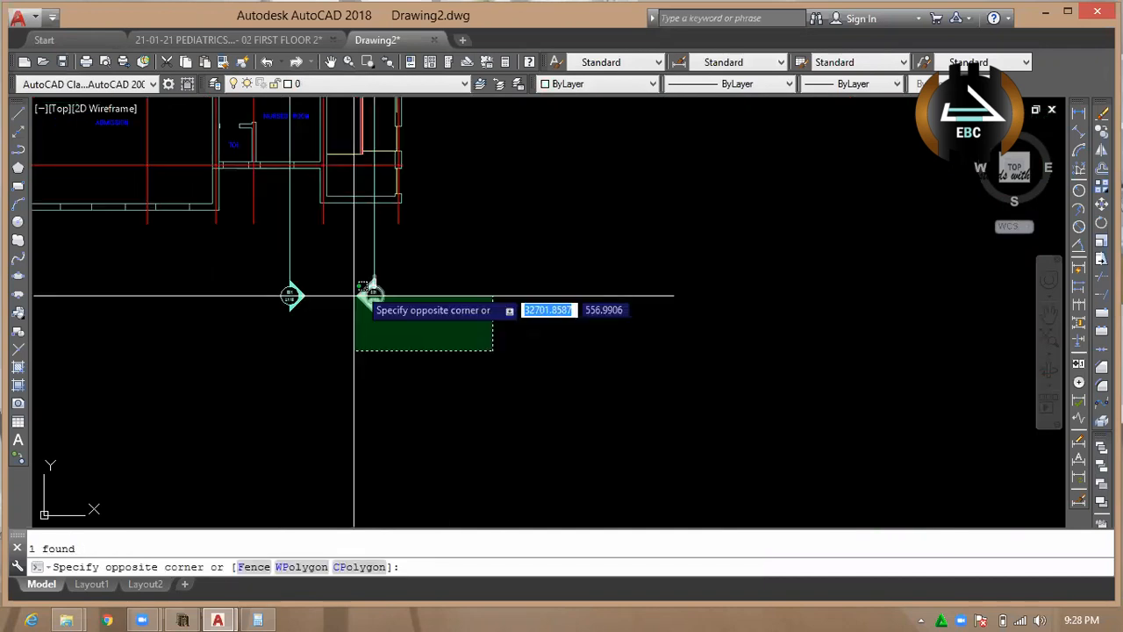
{"action": "left_click", "coordinate": [353, 296]}
{"action": "key", "text": "Delete"}
Erase the A112A section marker beside grid bubble 8A above the plan.
{"action": "scroll", "coordinate": [383, 371], "scroll_direction": "down", "scroll_amount": 6}
{"action": "scroll", "coordinate": [383, 242], "scroll_direction": "up", "scroll_amount": 9}
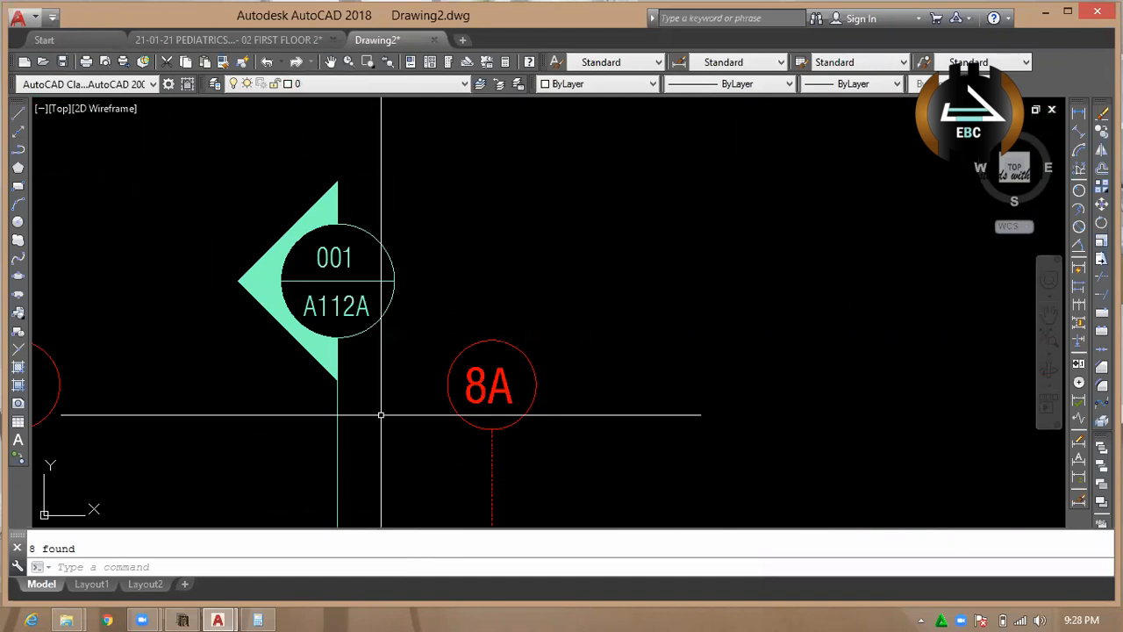
{"action": "left_click", "coordinate": [334, 351]}
{"action": "left_click", "coordinate": [274, 206]}
{"action": "key", "text": "Delete"}
Erase the A110 section marker between grids 7 and 8 and a further leftover section marker.
{"action": "scroll", "coordinate": [492, 333], "scroll_direction": "down", "scroll_amount": 6}
{"action": "scroll", "coordinate": [414, 354], "scroll_direction": "up", "scroll_amount": 4}
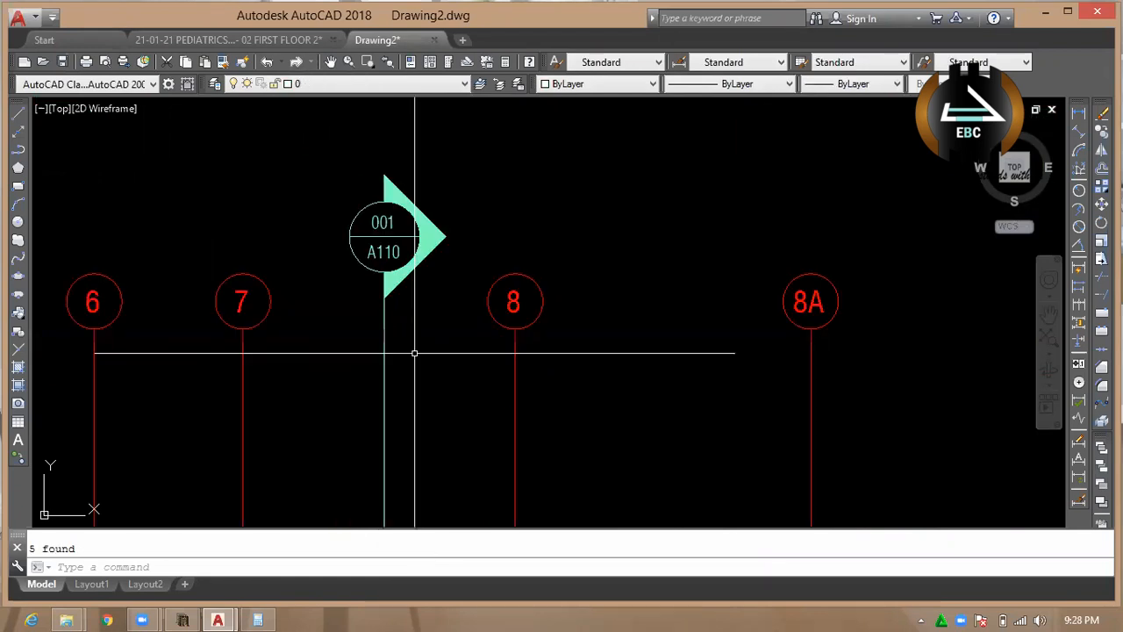
{"action": "scroll", "coordinate": [414, 353], "scroll_direction": "down", "scroll_amount": 8}
{"action": "scroll", "coordinate": [281, 232], "scroll_direction": "up", "scroll_amount": 4}
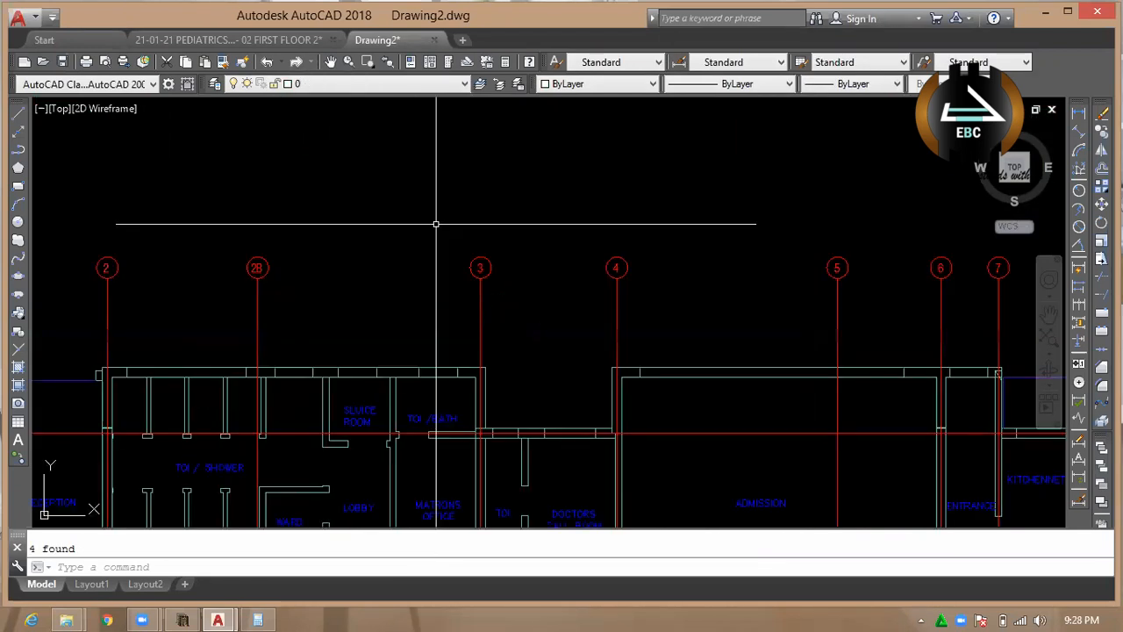
{"action": "scroll", "coordinate": [436, 223], "scroll_direction": "down", "scroll_amount": 5}
{"action": "scroll", "coordinate": [201, 241], "scroll_direction": "up", "scroll_amount": 8}
{"action": "key", "text": "Delete"}
{"action": "scroll", "coordinate": [361, 212], "scroll_direction": "down", "scroll_amount": 8}
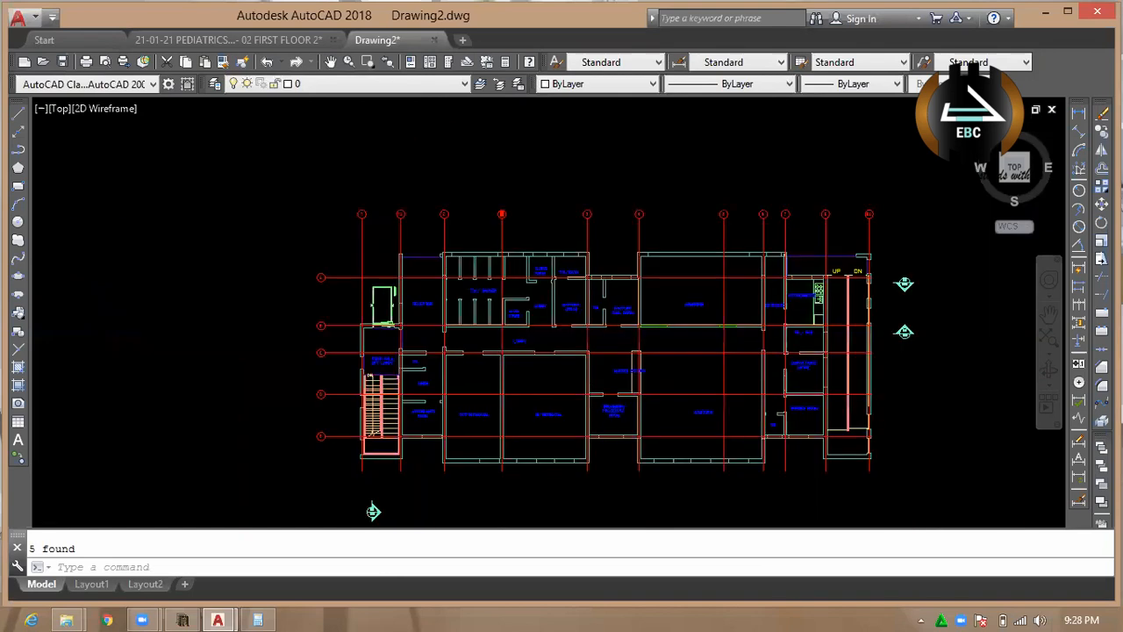
{"action": "scroll", "coordinate": [401, 313], "scroll_direction": "down", "scroll_amount": 4}
{"action": "scroll", "coordinate": [401, 277], "scroll_direction": "up", "scroll_amount": 4}
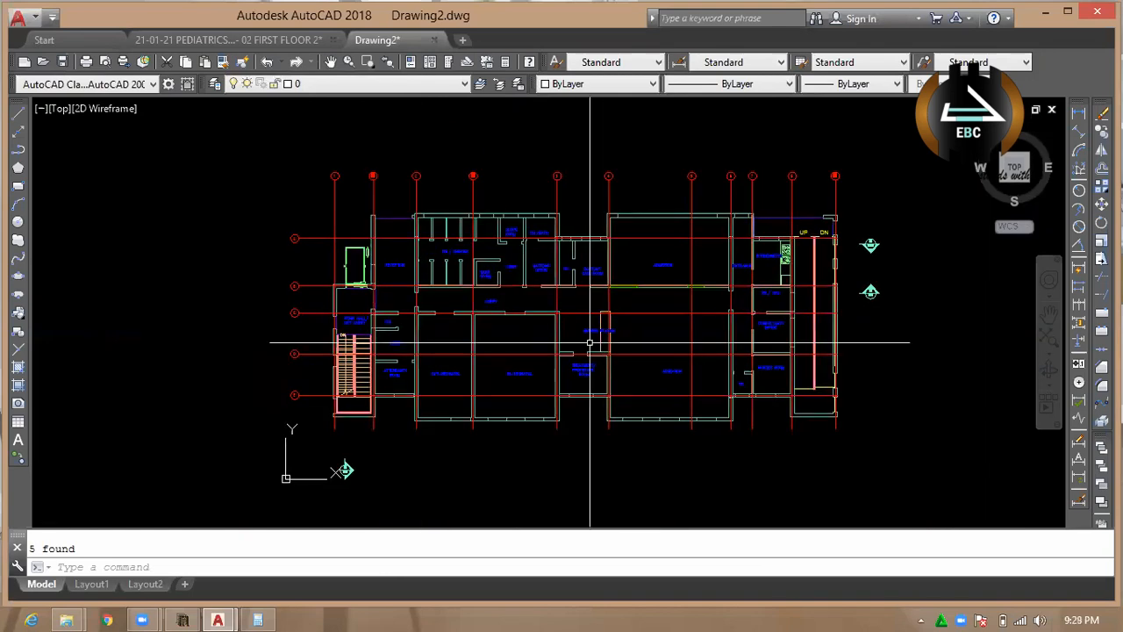
Delete the wall-end lines at the opening south of the lobby, west of the nurses station, and extend the wall across it.
{"action": "scroll", "coordinate": [378, 285], "scroll_direction": "up", "scroll_amount": 5}
{"action": "left_click", "coordinate": [223, 190]}
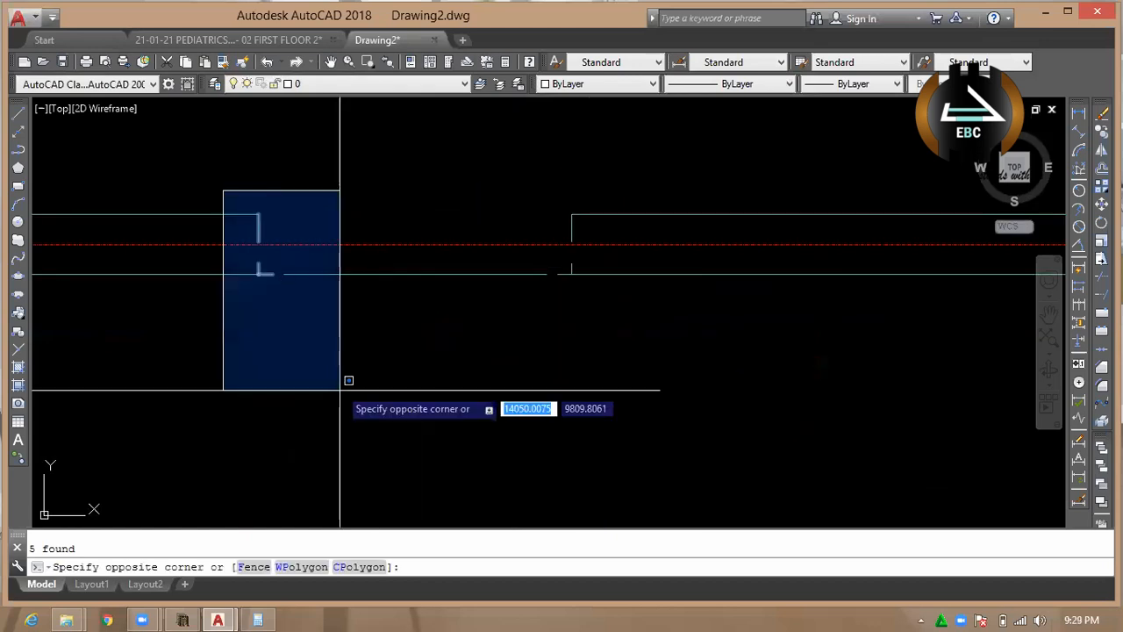
{"action": "left_click", "coordinate": [341, 388]}
{"action": "key", "text": "Delete"}
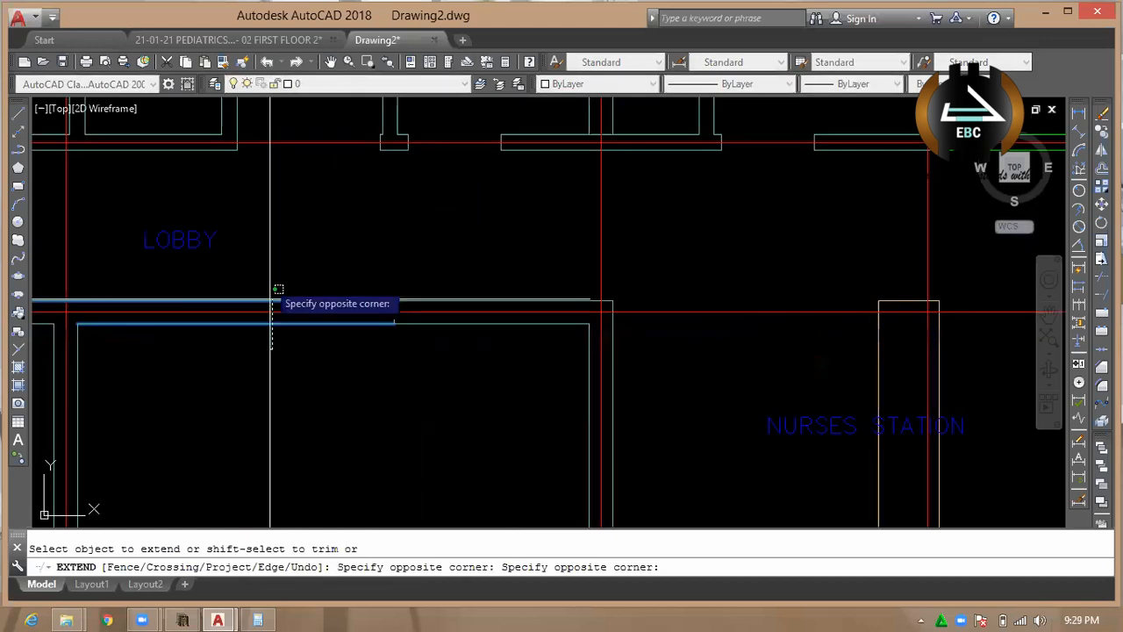
{"action": "key", "text": "Escape"}
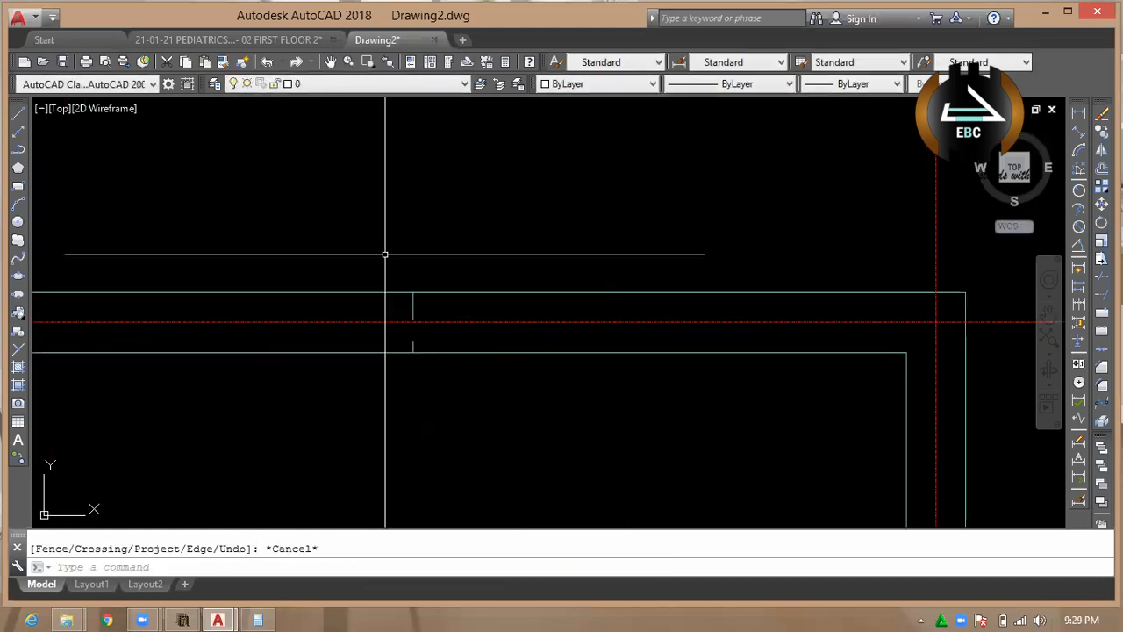
Extend the corridor wall lines below the Matrons Office to the short wall stub at its west end.
{"action": "key", "text": "Escape"}
{"action": "scroll", "coordinate": [441, 258], "scroll_direction": "down", "scroll_amount": 5}
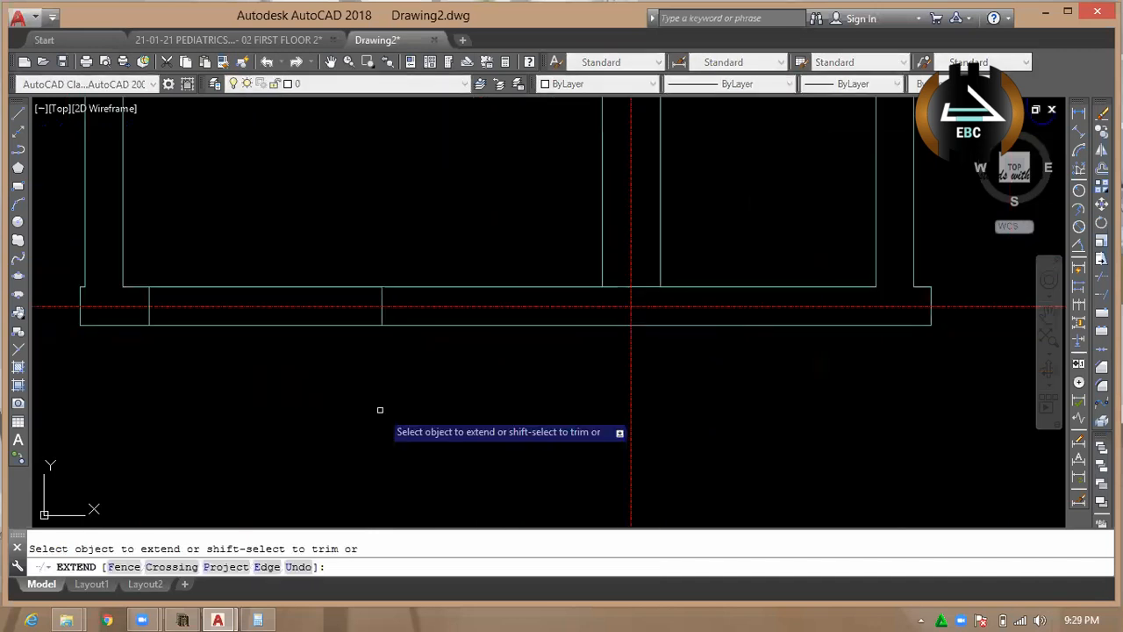
{"action": "key", "text": "Escape"}
{"action": "key", "text": "Escape"}
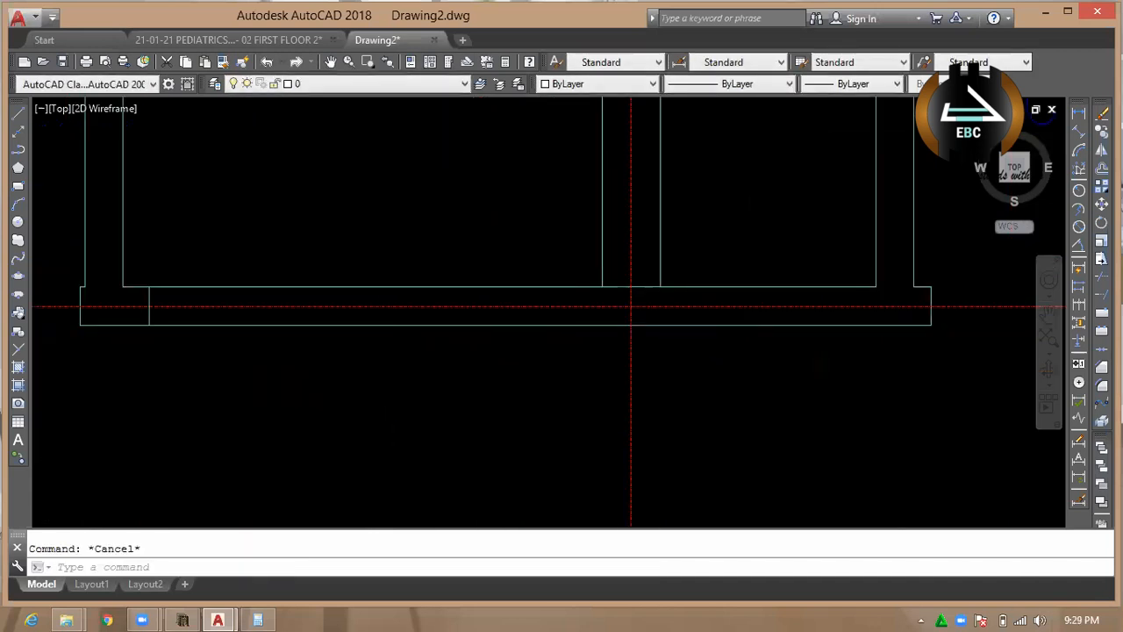
{"action": "scroll", "coordinate": [631, 307], "scroll_direction": "down", "scroll_amount": 2}
{"action": "middle_click_drag", "start_coordinate": [631, 308], "coordinate": [825, 330]}
{"action": "scroll", "coordinate": [456, 382], "scroll_direction": "down", "scroll_amount": 5}
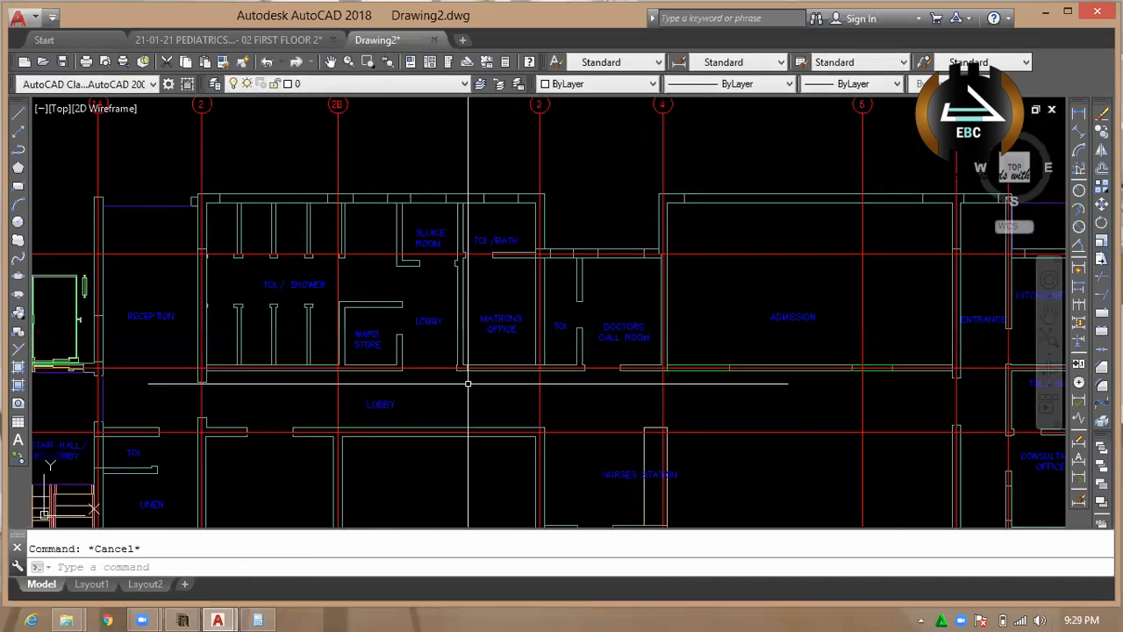
Extend the corridor wall lines from the Matrons Office's west wall to the Ward Store wall to close the lobby opening.
{"action": "scroll", "coordinate": [469, 364], "scroll_direction": "up", "scroll_amount": 2}
{"action": "key", "text": "space"}
{"action": "key", "text": "space"}
{"action": "scroll", "coordinate": [481, 391], "scroll_direction": "up", "scroll_amount": 2}
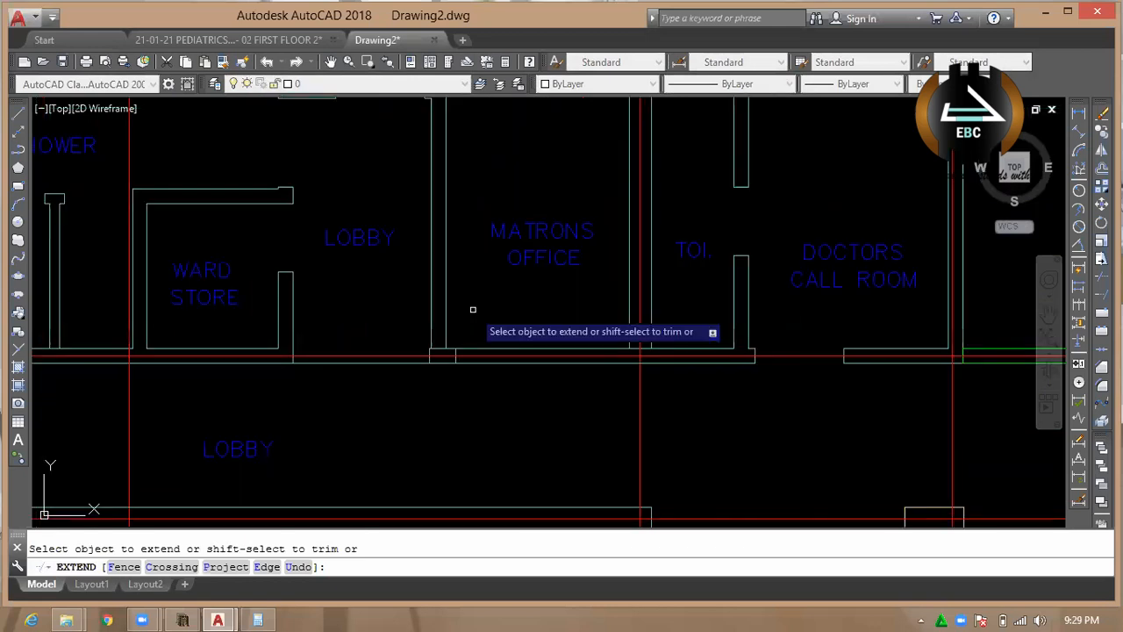
{"action": "scroll", "coordinate": [473, 333], "scroll_direction": "up", "scroll_amount": 3}
{"action": "scroll", "coordinate": [473, 332], "scroll_direction": "down", "scroll_amount": 2}
{"action": "left_click_drag", "start_coordinate": [478, 325], "coordinate": [426, 324]}
{"action": "left_click", "coordinate": [443, 328]}
{"action": "scroll", "coordinate": [450, 327], "scroll_direction": "up", "scroll_amount": 2}
{"action": "key", "text": "Escape"}
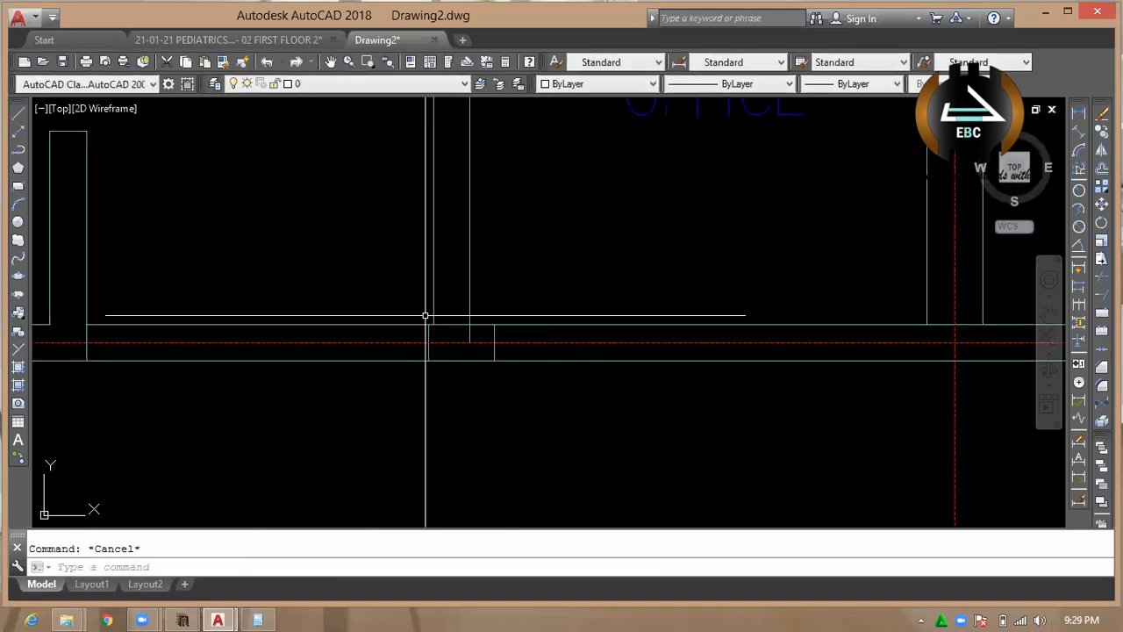
Erase the two leftover short wall-end lines inside the corridor wall below the Matrons Office's west wall.
{"action": "left_click", "coordinate": [425, 315]}
{"action": "left_click", "coordinate": [504, 368]}
{"action": "type", "text": "e"}
{"action": "key", "text": "space"}
{"action": "scroll", "coordinate": [472, 366], "scroll_direction": "down", "scroll_amount": 4}
{"action": "scroll", "coordinate": [472, 365], "scroll_direction": "up", "scroll_amount": 5}
{"action": "key", "text": "Escape"}
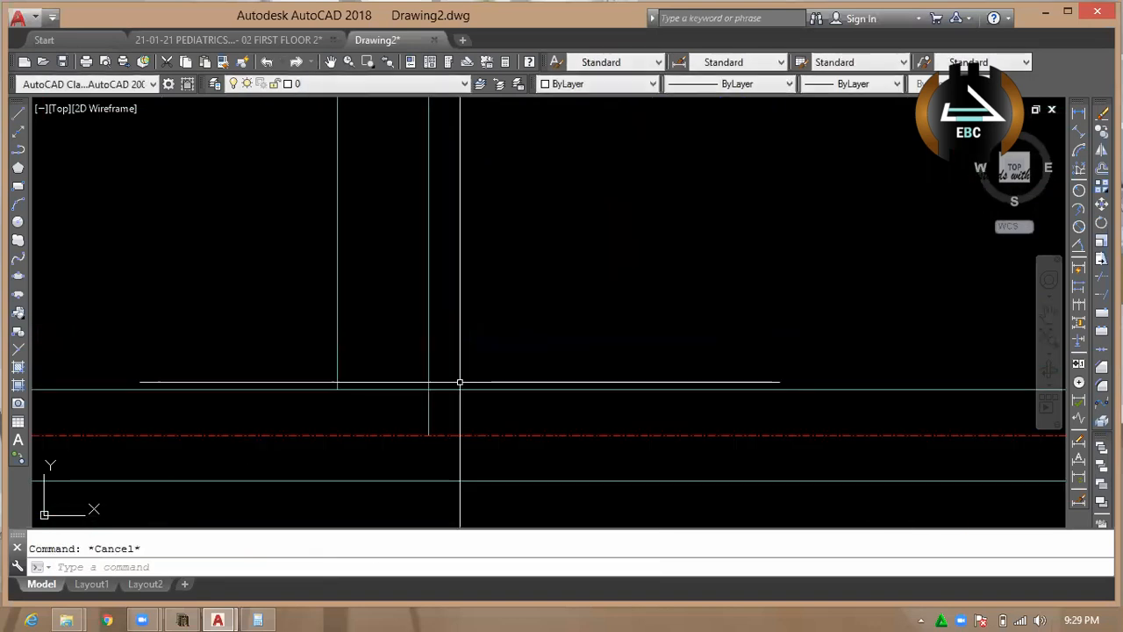
Trim the overlapping wall lines where the Matrons Office's west wall meets the corridor wall.
{"action": "type", "text": "tr"}
{"action": "key", "text": "space"}
{"action": "key", "text": "space"}
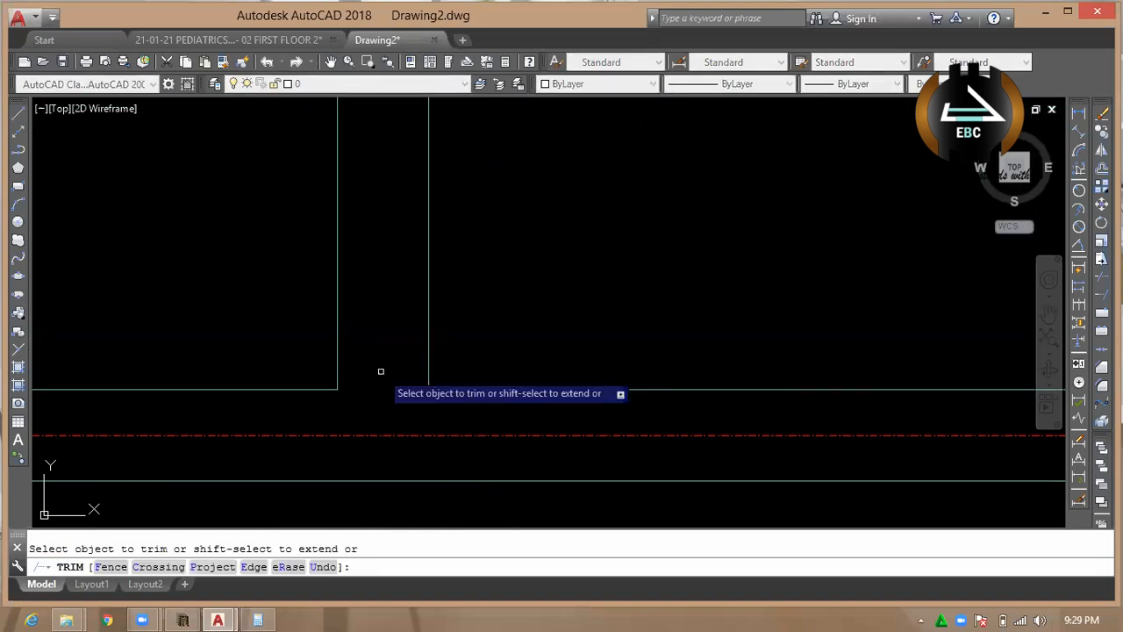
{"action": "key", "text": "Escape"}
{"action": "scroll", "coordinate": [435, 412], "scroll_direction": "down", "scroll_amount": 5}
Delete the wall-end lines east of the opening between grids 2 and 2B south of the lobby, and extend both wall lines across it.
{"action": "scroll", "coordinate": [300, 471], "scroll_direction": "up", "scroll_amount": 2}
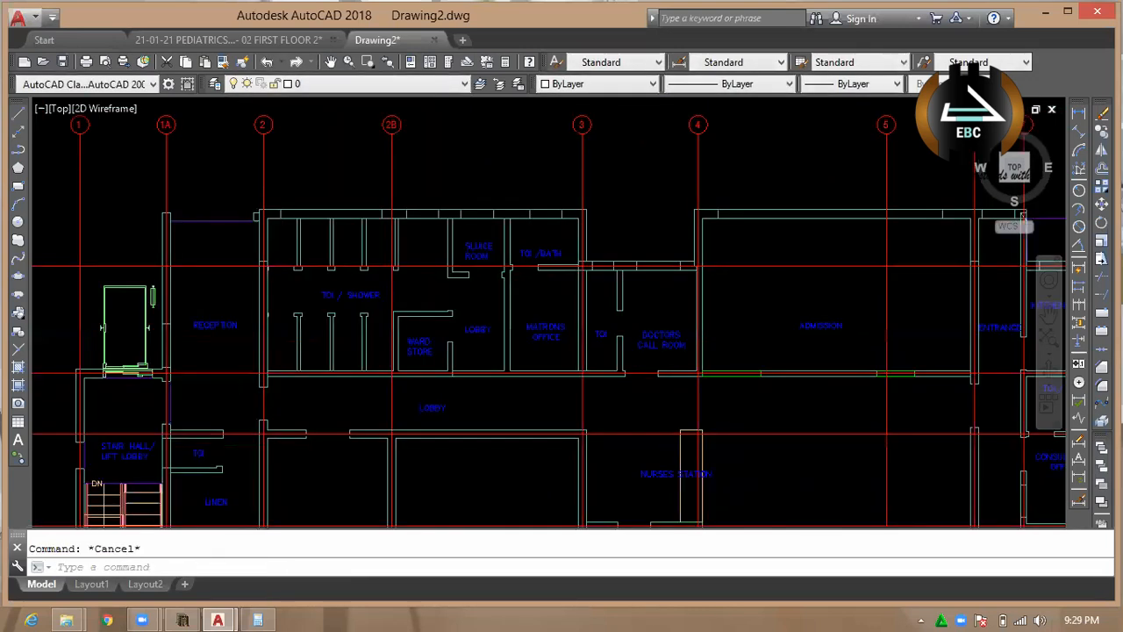
{"action": "scroll", "coordinate": [318, 449], "scroll_direction": "up", "scroll_amount": 8}
{"action": "left_click", "coordinate": [478, 294]}
{"action": "left_click", "coordinate": [575, 444]}
{"action": "type", "text": "ex"}
{"action": "key", "text": "Return"}
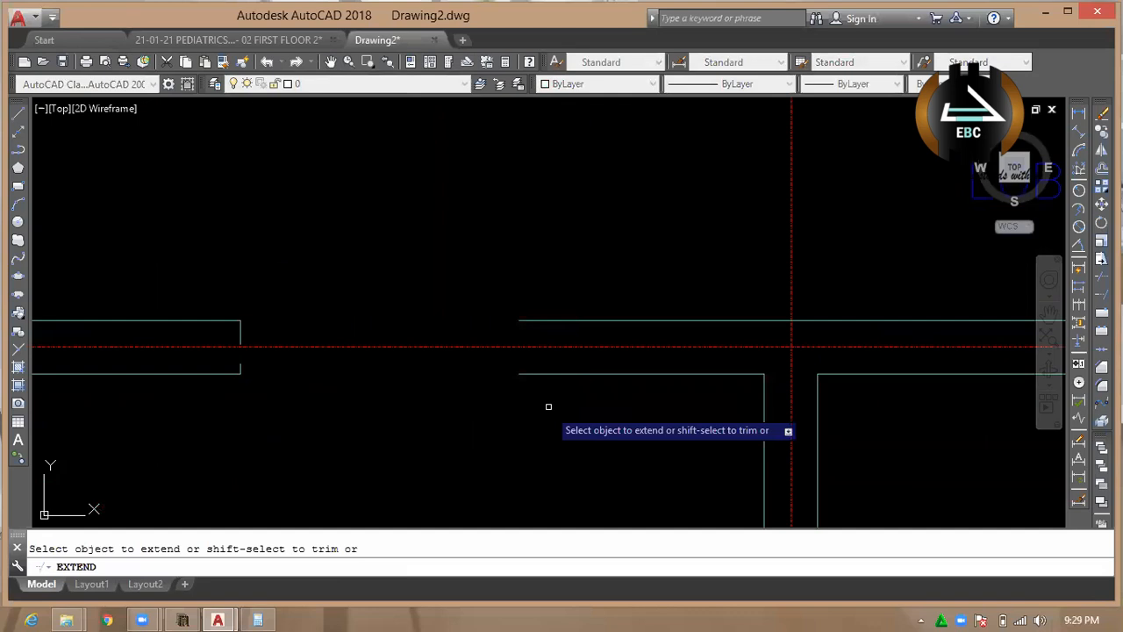
{"action": "left_click", "coordinate": [534, 374]}
{"action": "left_click", "coordinate": [524, 320]}
{"action": "key", "text": "Escape"}
Delete the leftover wall-end lines inside the closed wall between grids 2 and 2B.
{"action": "scroll", "coordinate": [816, 348], "scroll_direction": "down", "scroll_amount": 2}
{"action": "left_click", "coordinate": [428, 309]}
{"action": "left_click", "coordinate": [499, 390]}
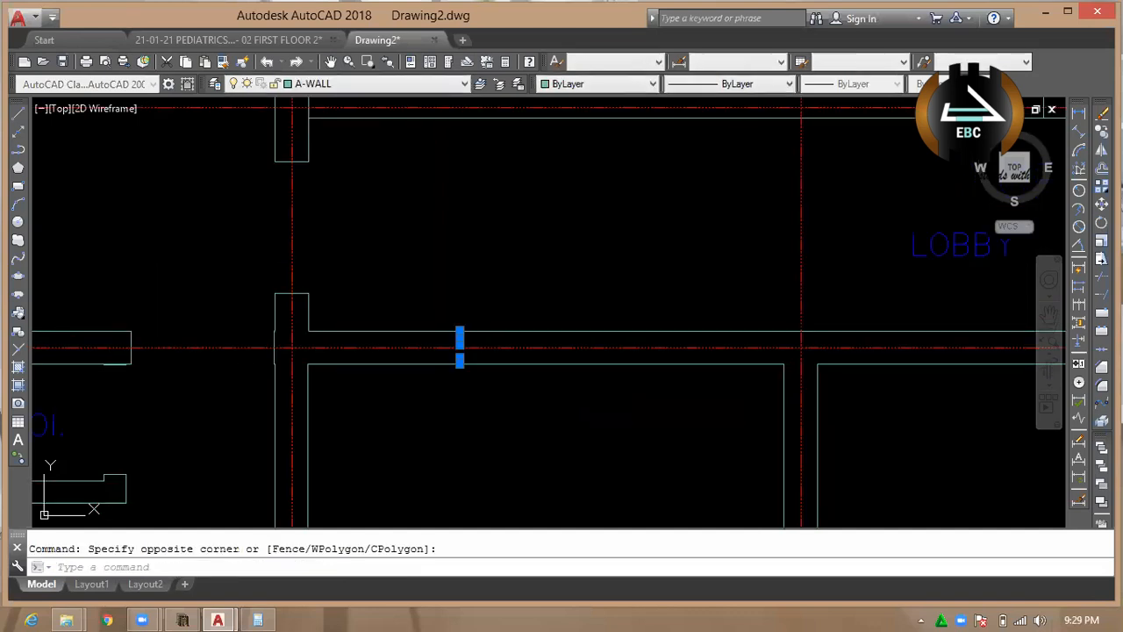
{"action": "key", "text": "Delete"}
{"action": "key", "text": "Escape"}
{"action": "scroll", "coordinate": [496, 382], "scroll_direction": "down", "scroll_amount": 6}
{"action": "scroll", "coordinate": [480, 422], "scroll_direction": "down", "scroll_amount": 4}
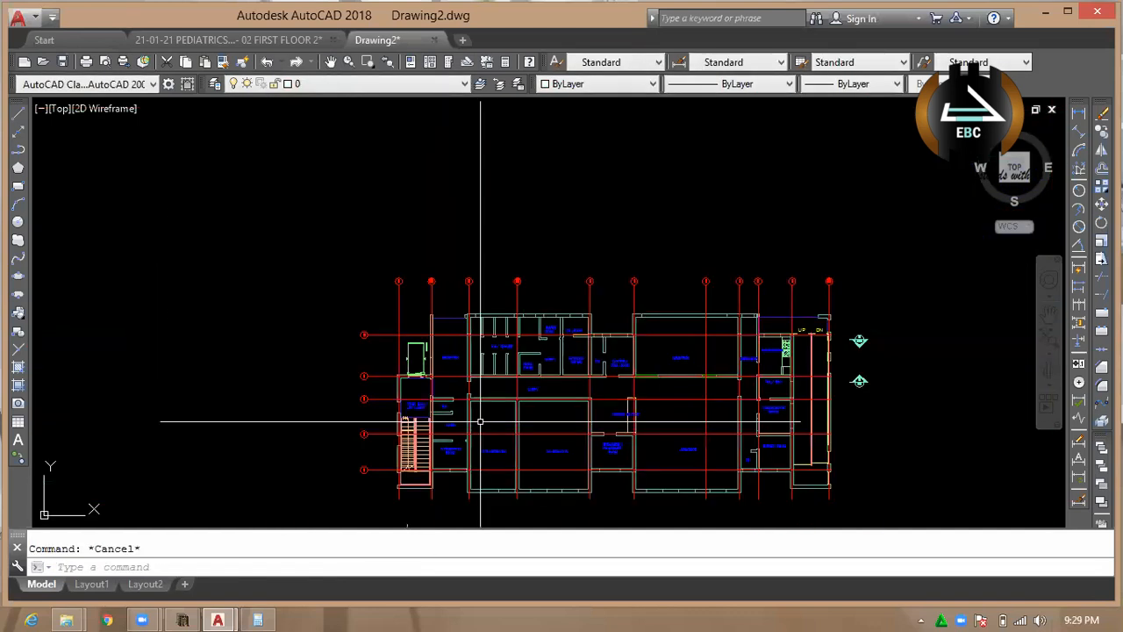
Save the drawing to the Desktop as an AutoCAD 2010/LT2010 DXF file named "master class 2".
{"action": "left_click", "coordinate": [33, 21]}
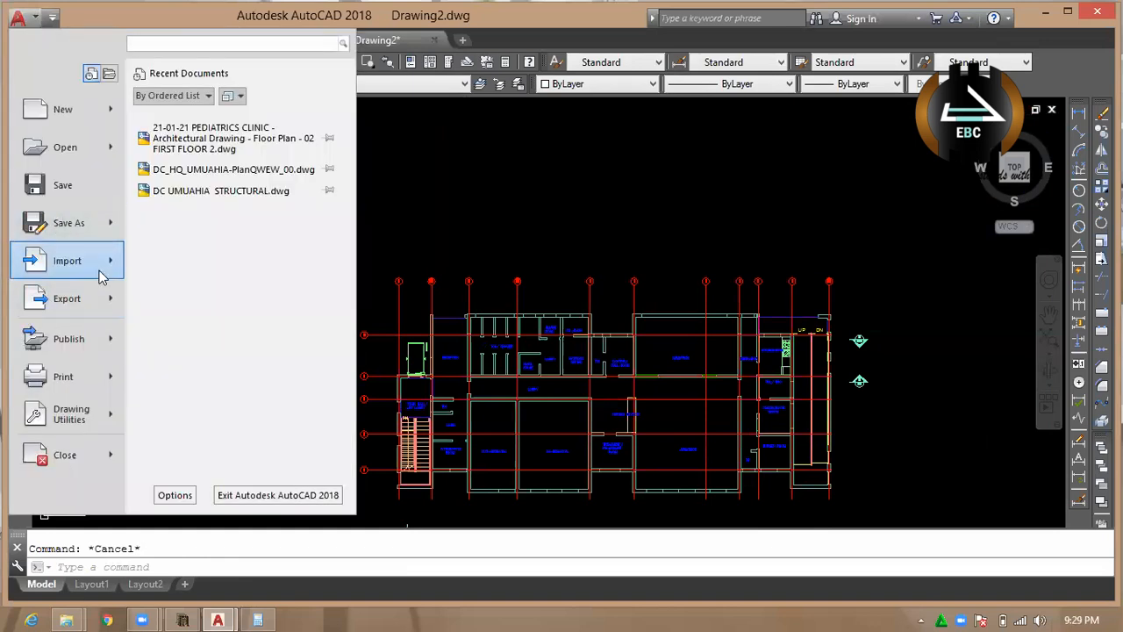
{"action": "left_click", "coordinate": [67, 222]}
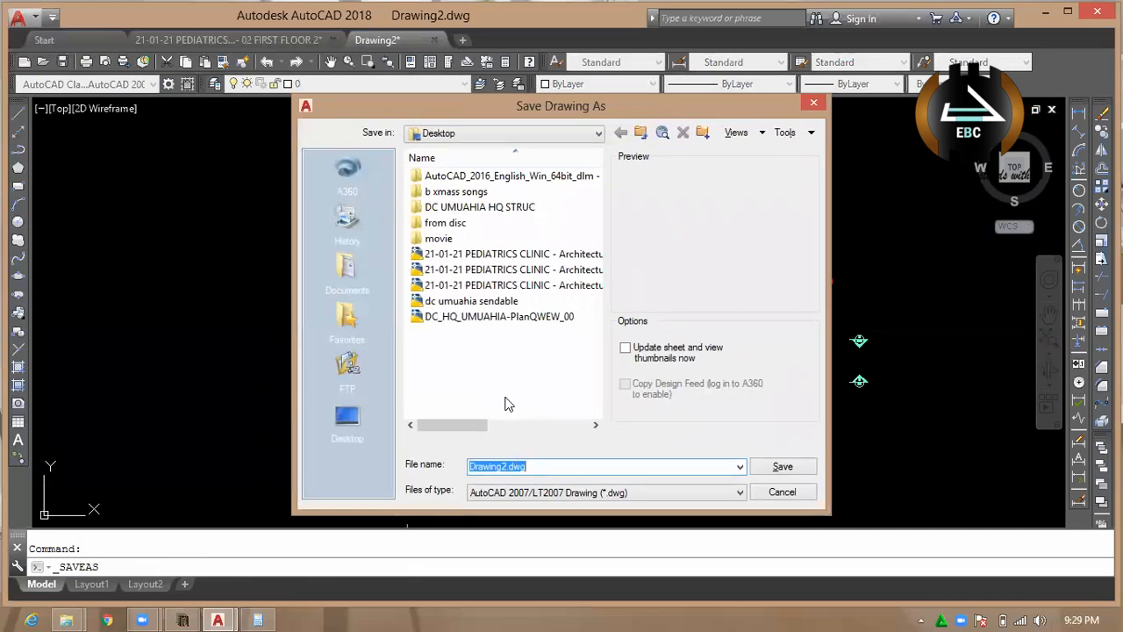
{"action": "left_click", "coordinate": [638, 494]}
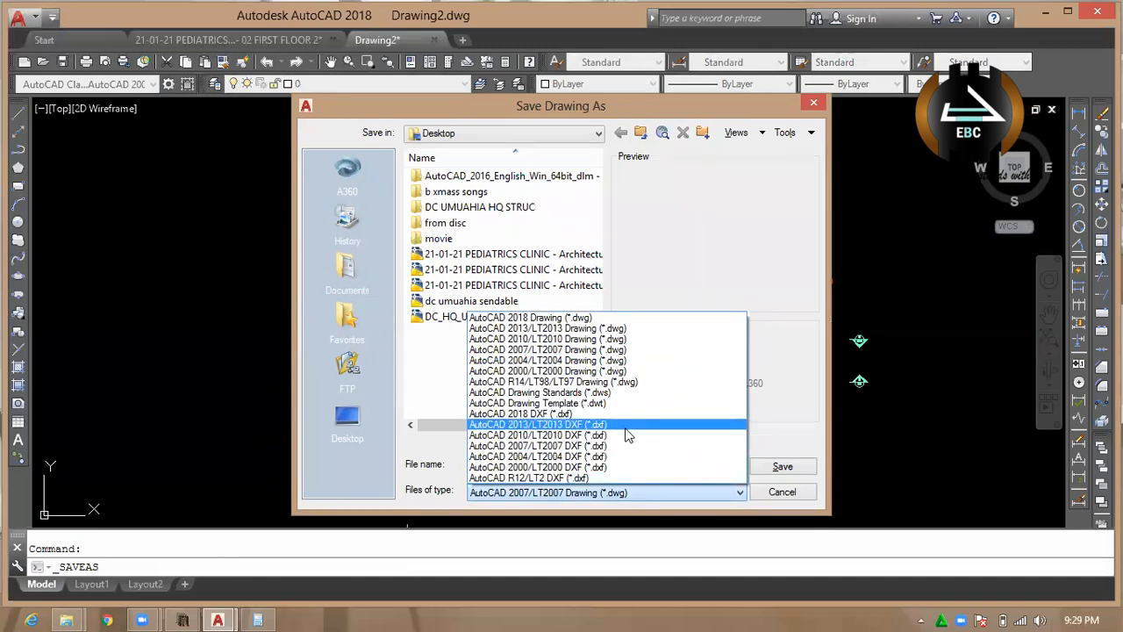
{"action": "left_click", "coordinate": [587, 456]}
{"action": "left_click", "coordinate": [605, 494]}
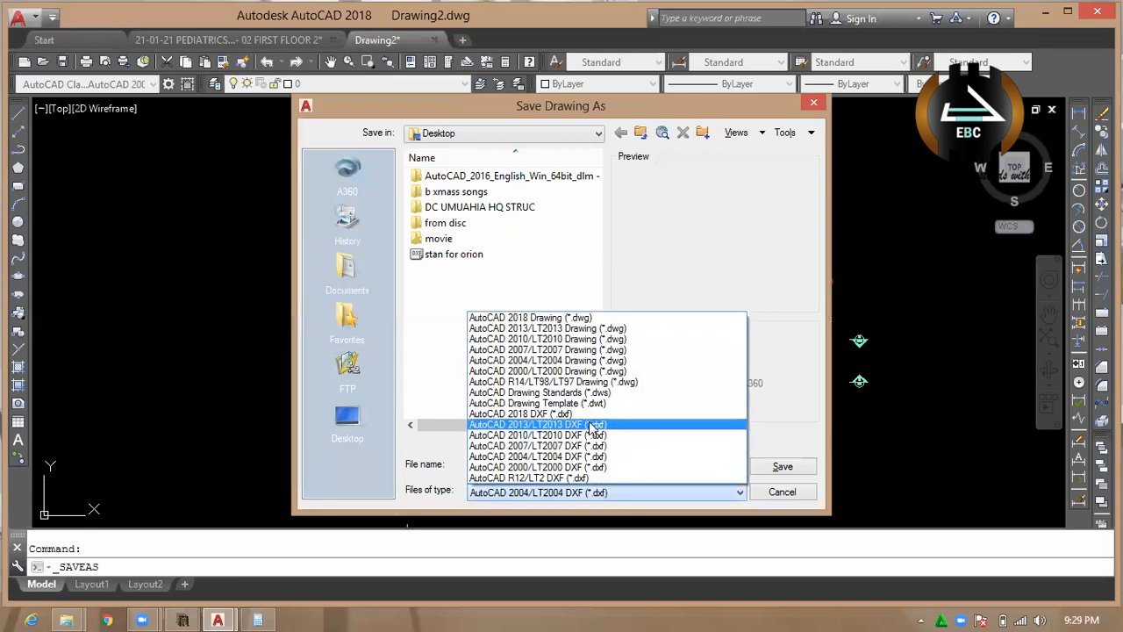
{"action": "left_click", "coordinate": [590, 434]}
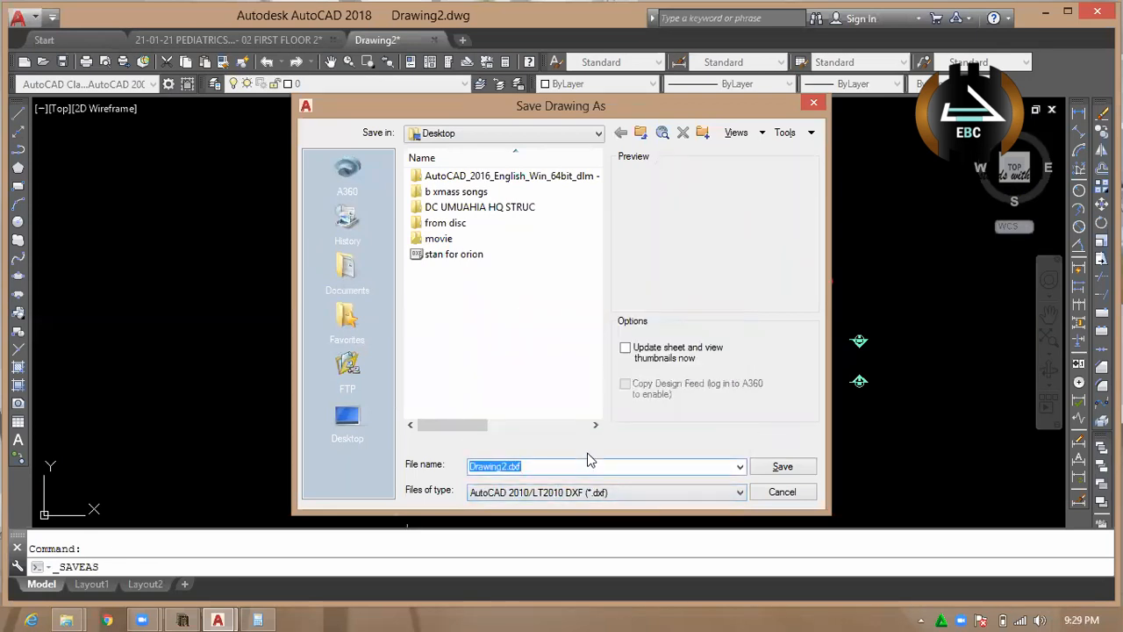
{"action": "type", "text": "master cla"}
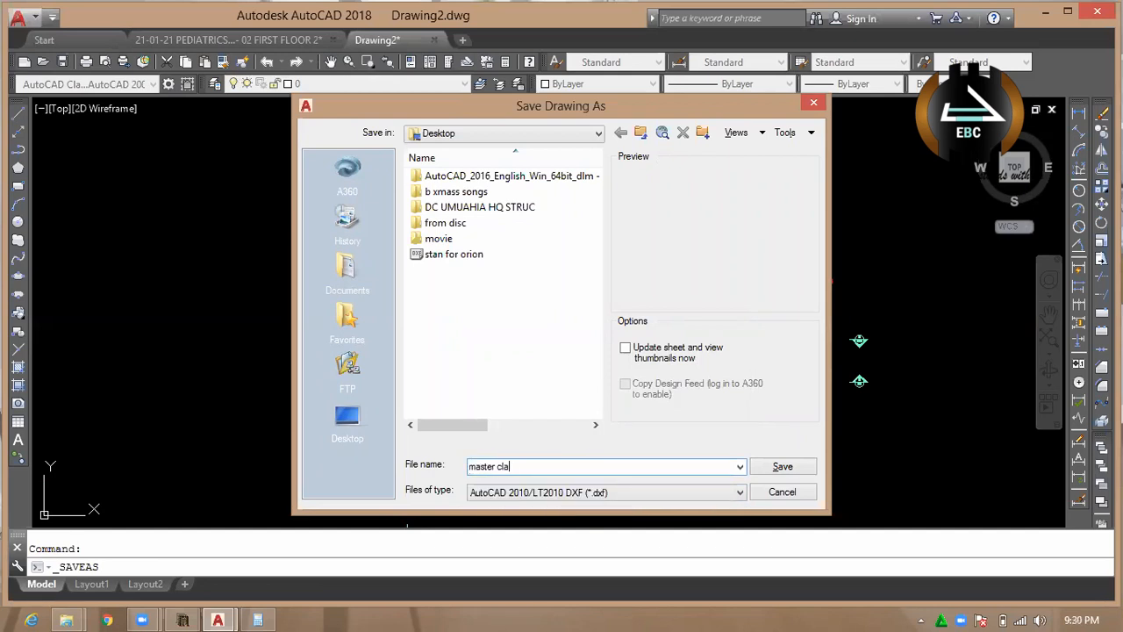
{"action": "type", "text": "ss 2"}
{"action": "left_click", "coordinate": [784, 467]}
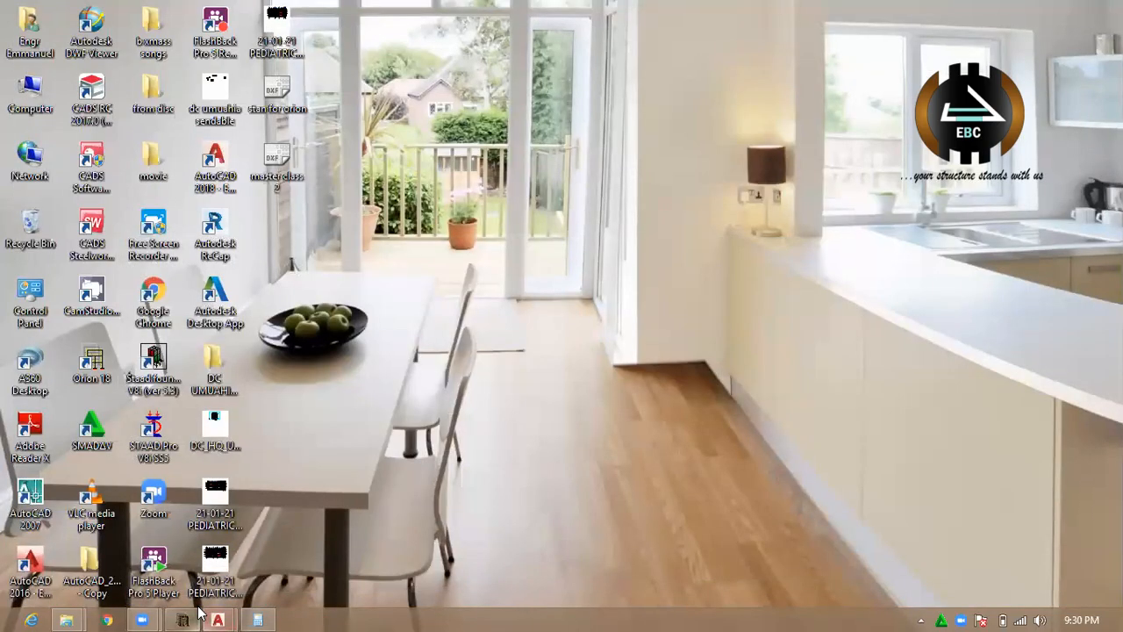
{"action": "mouse_move", "coordinate": [200, 612]}
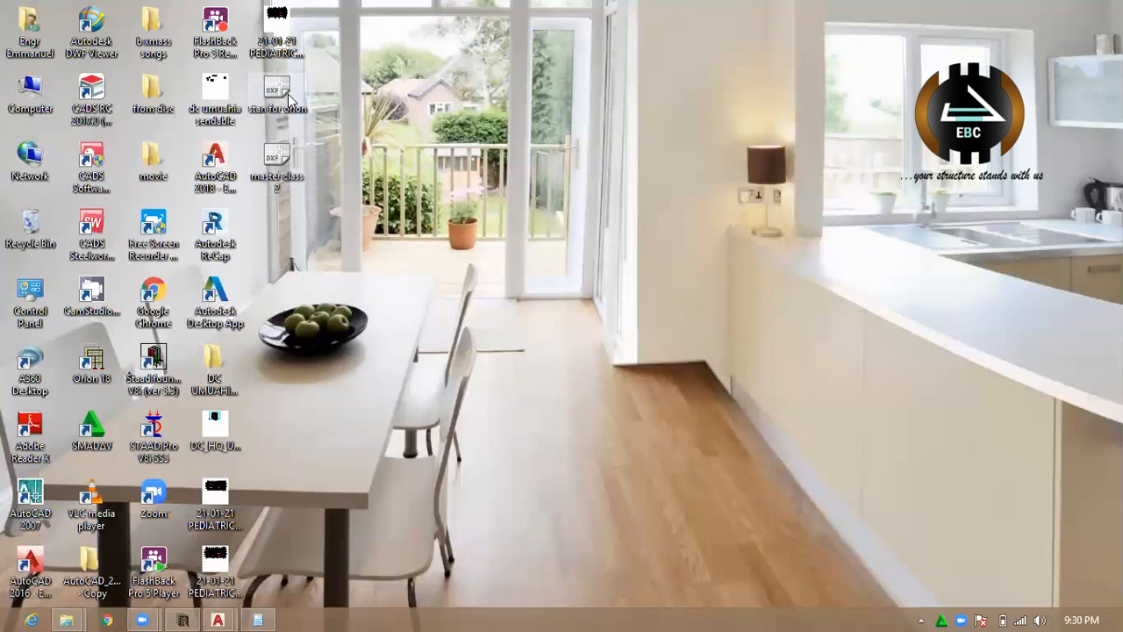
Switch to Orion and create a new project with the code second_model_on_masterclass.
{"action": "left_click", "coordinate": [186, 618]}
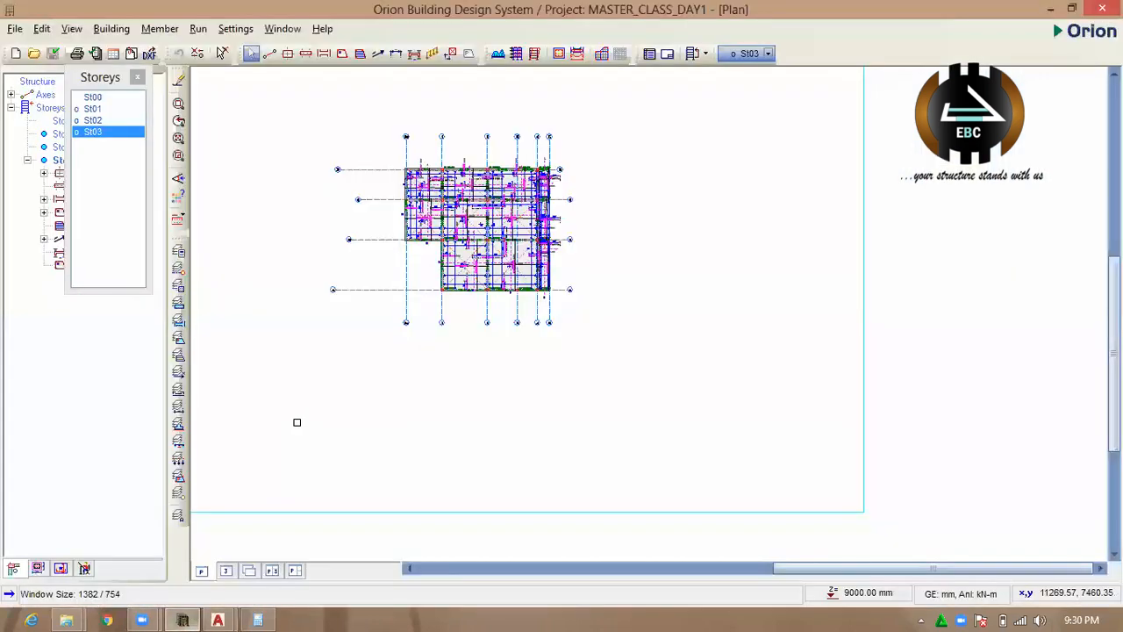
{"action": "left_click", "coordinate": [16, 54]}
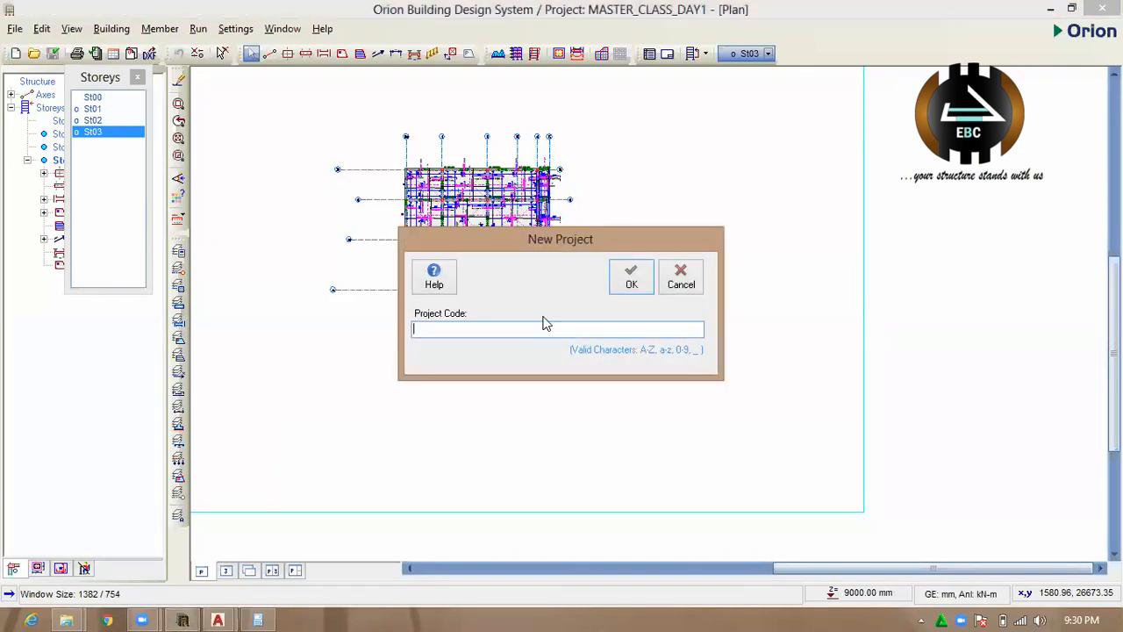
{"action": "type", "text": "masterclass"}
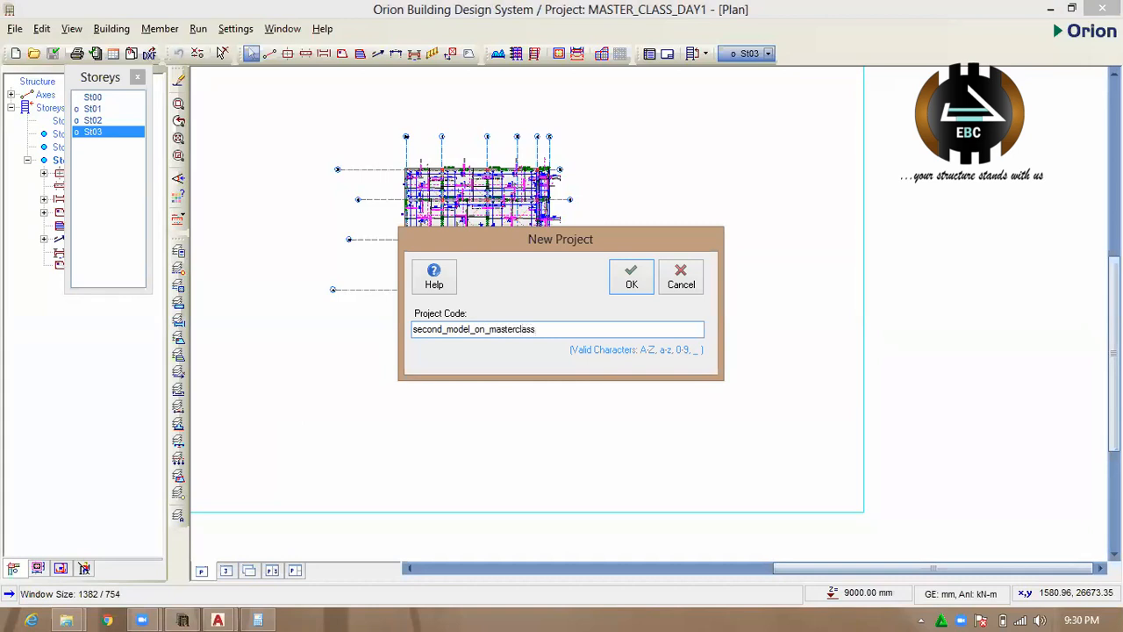
{"action": "left_click", "coordinate": [627, 279]}
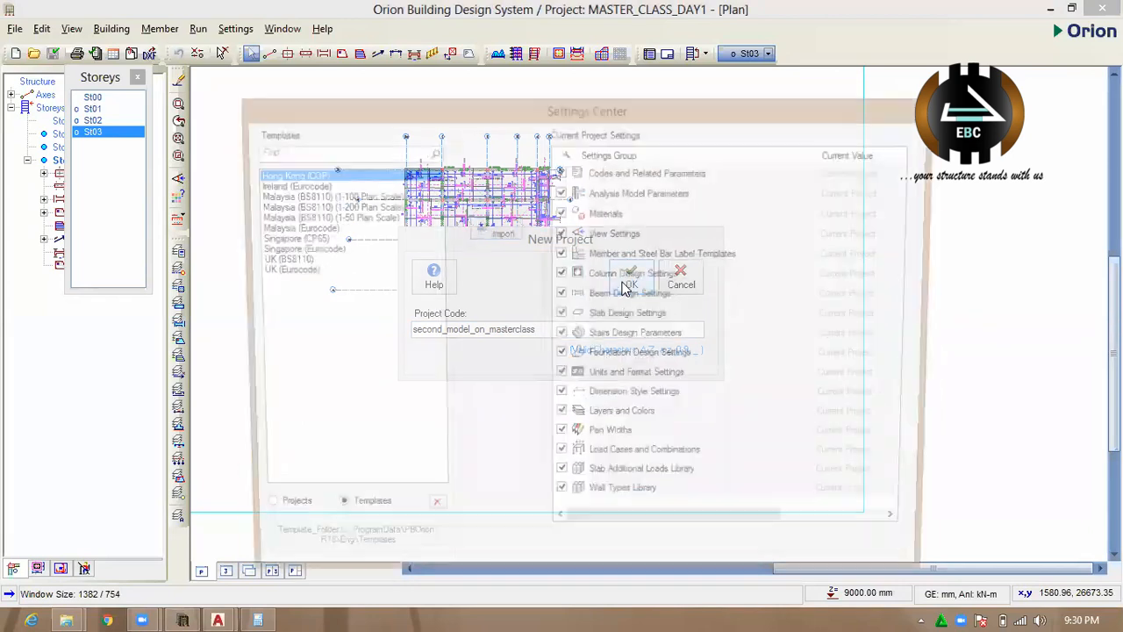
Import the UK (BS8110) template settings into the project and accept the X (1500 x 1000 mm) sheet data.
{"action": "left_click", "coordinate": [299, 261]}
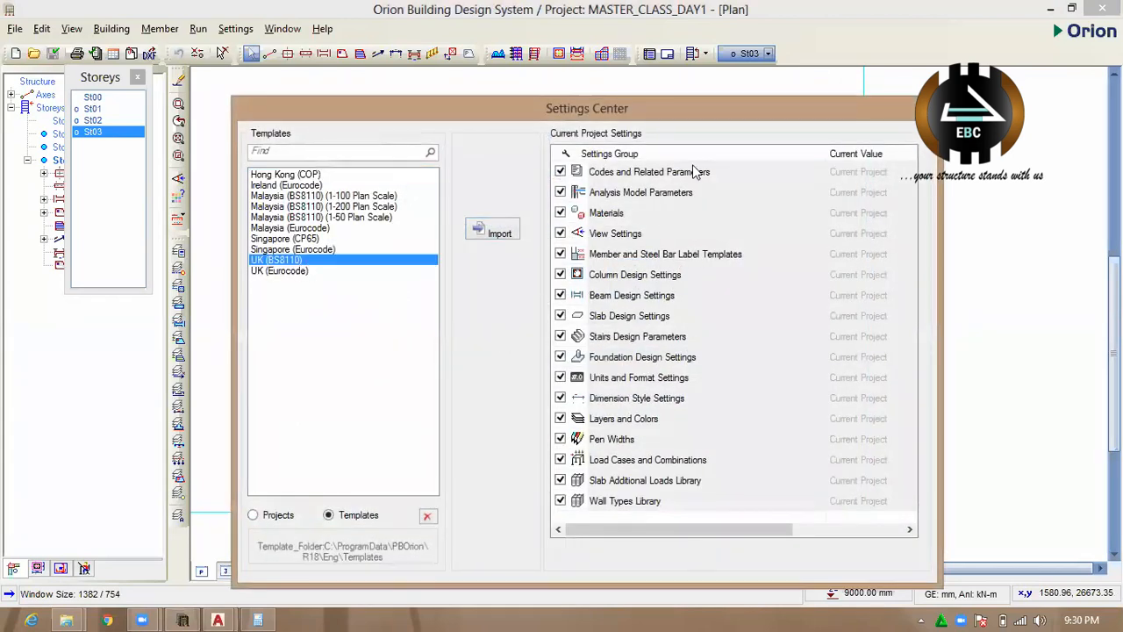
{"action": "left_click_drag", "start_coordinate": [677, 105], "coordinate": [652, 52]}
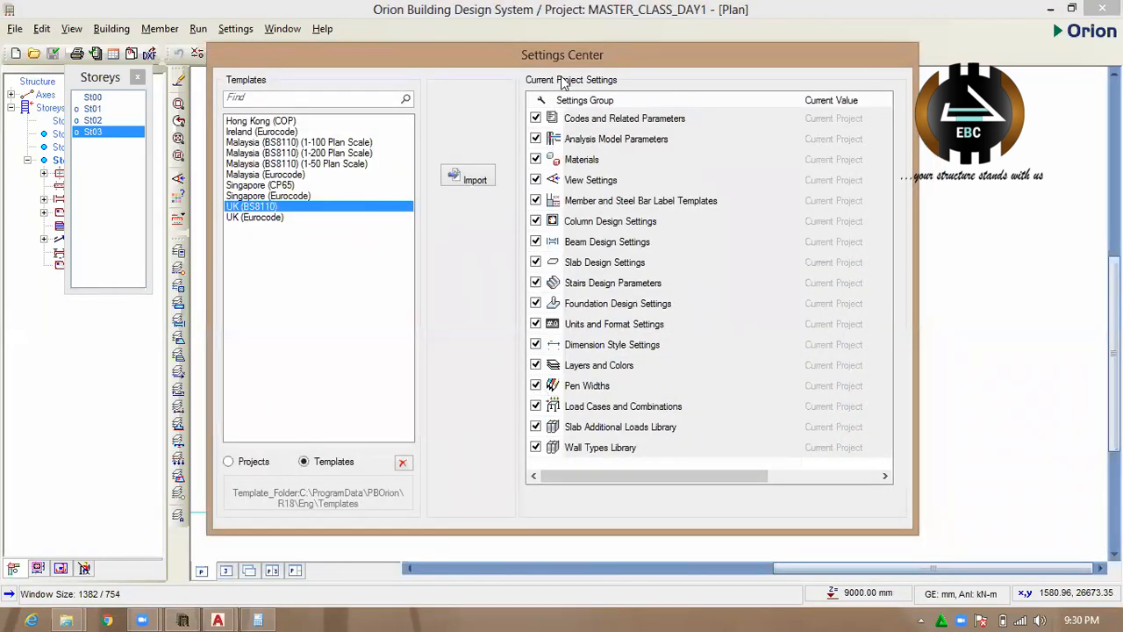
{"action": "left_click_drag", "start_coordinate": [562, 49], "coordinate": [535, 20]}
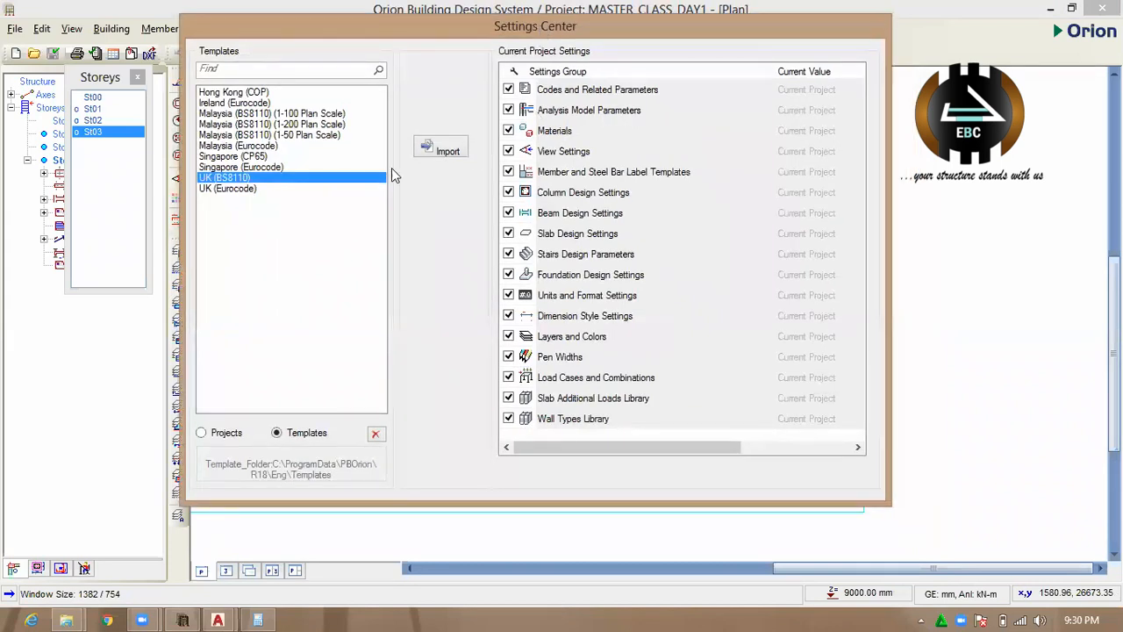
{"action": "left_click", "coordinate": [442, 150]}
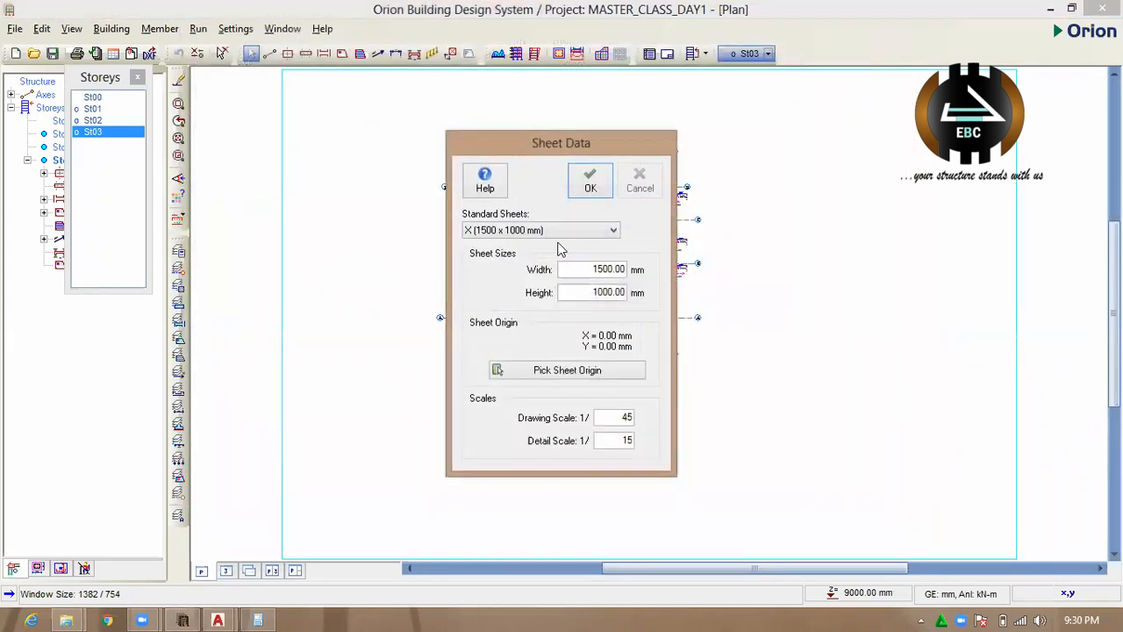
{"action": "left_click", "coordinate": [590, 181]}
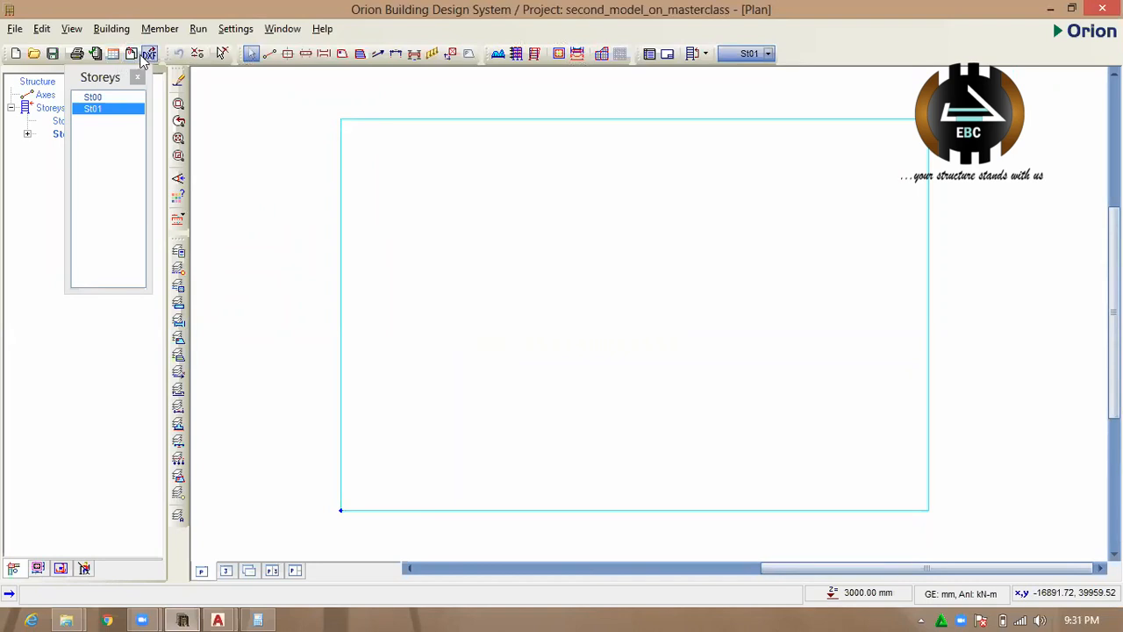
Save the new project and open its reference drawing settings.
{"action": "left_click", "coordinate": [135, 56]}
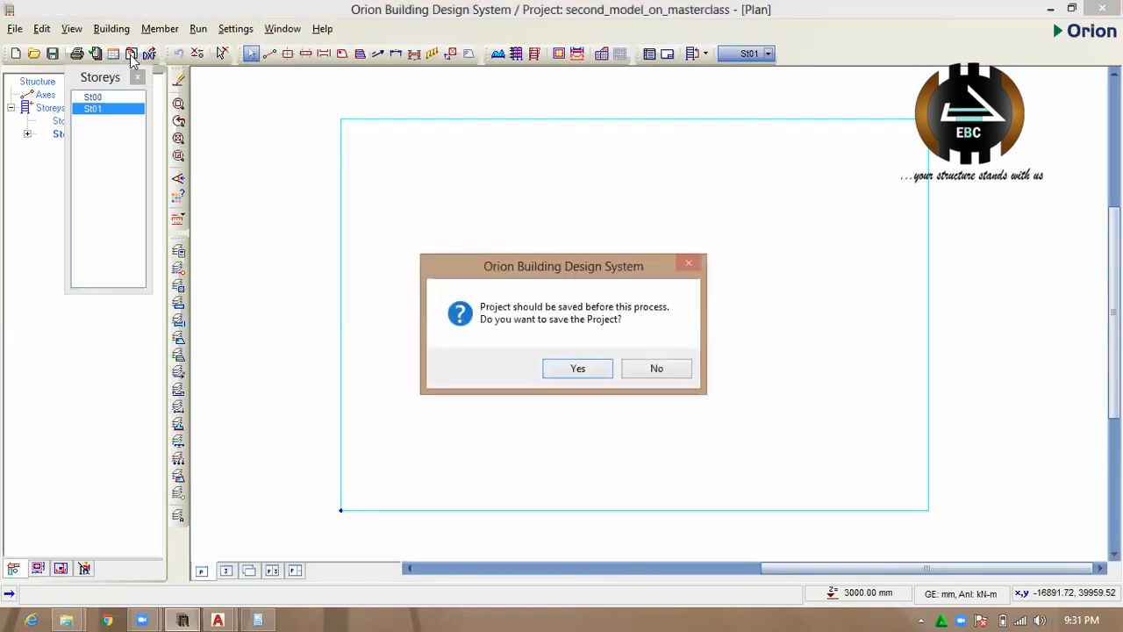
{"action": "left_click", "coordinate": [580, 367]}
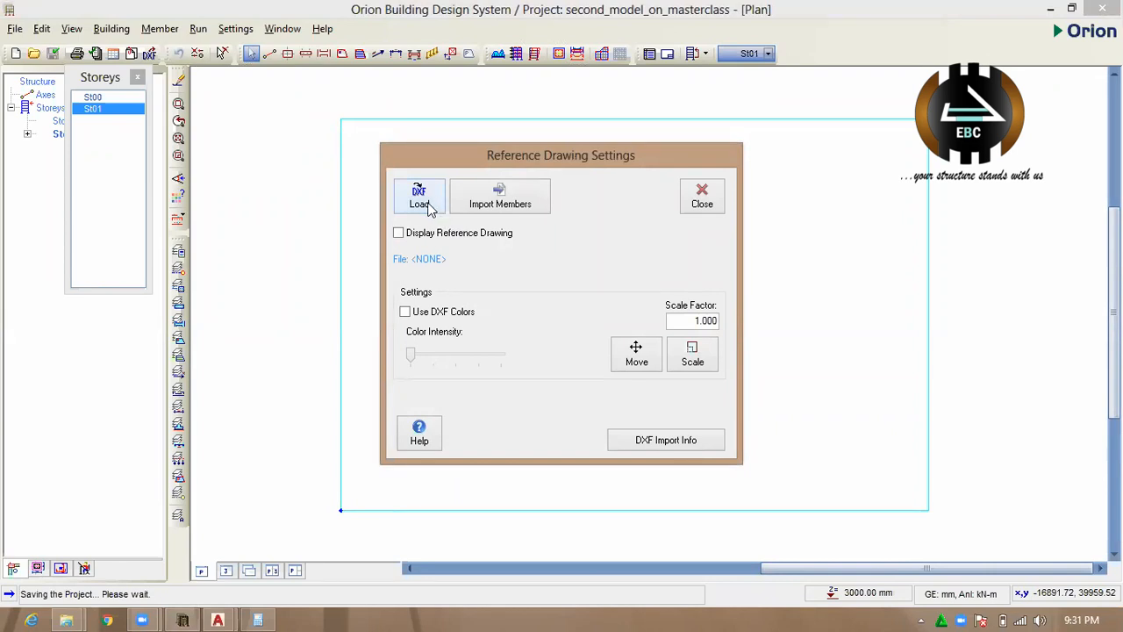
{"action": "left_click", "coordinate": [430, 211]}
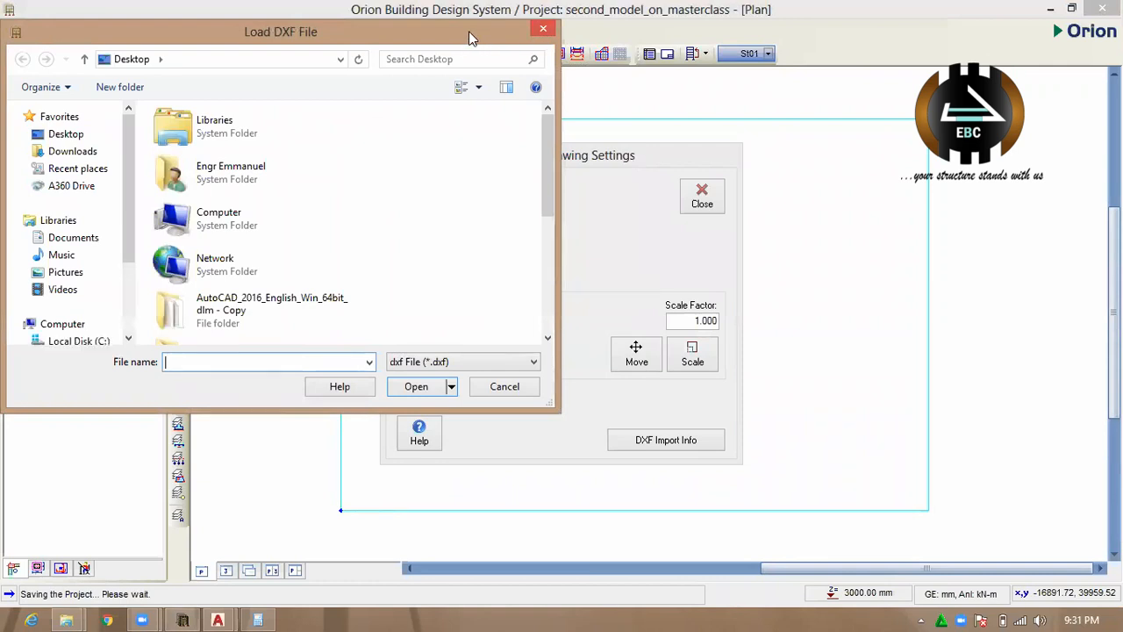
{"action": "left_click_drag", "start_coordinate": [469, 31], "coordinate": [313, 192]}
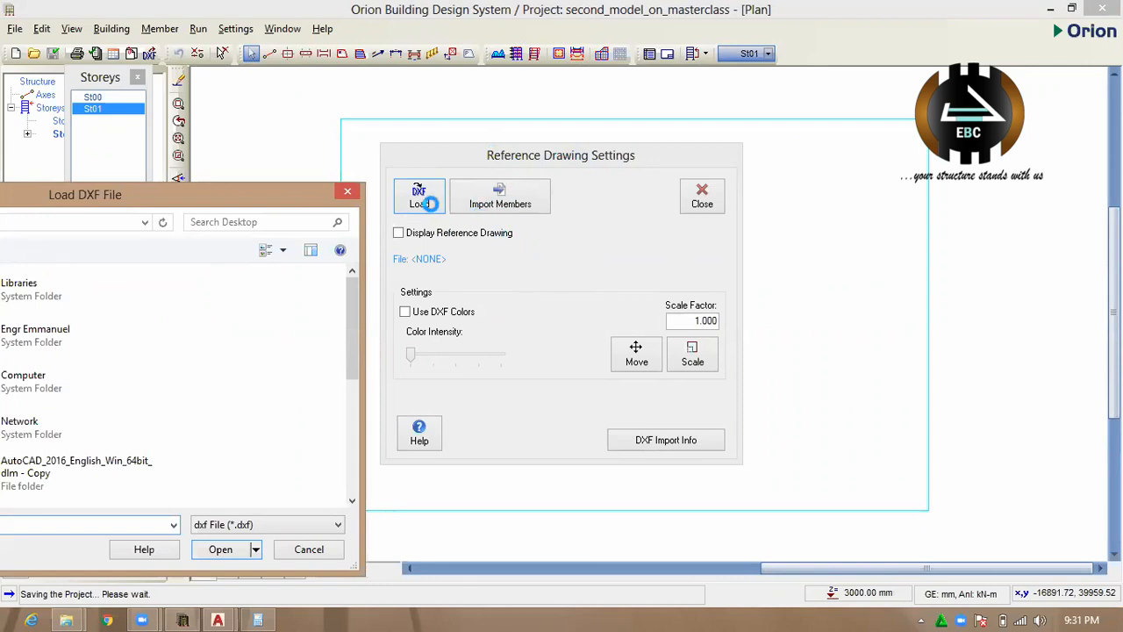
{"action": "left_click", "coordinate": [347, 190]}
{"action": "left_click", "coordinate": [707, 201]}
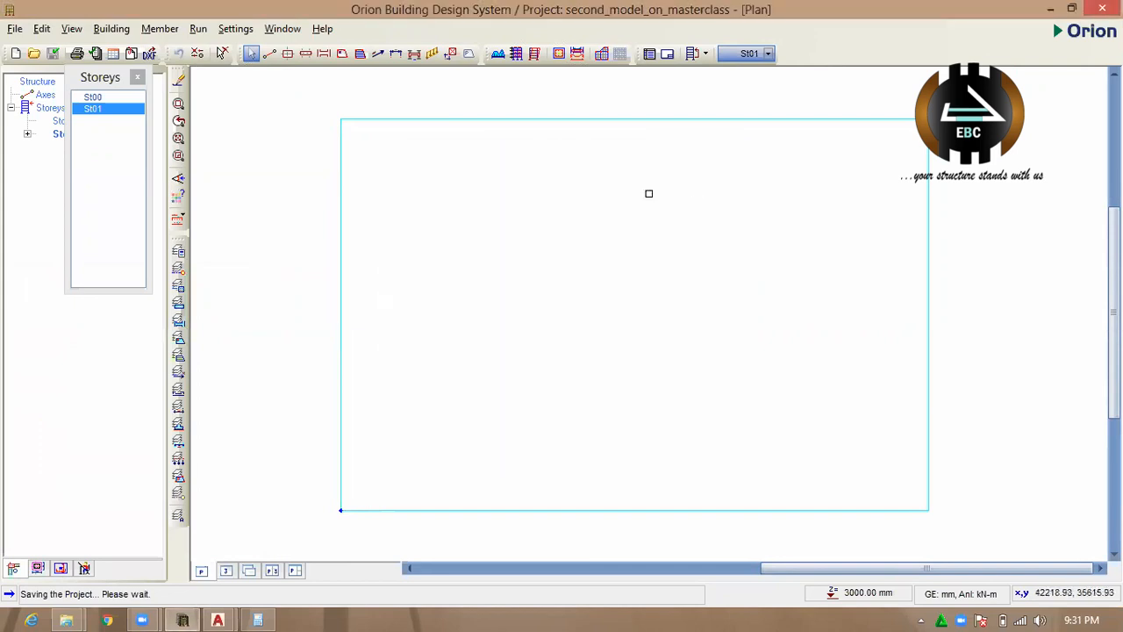
{"action": "left_click", "coordinate": [17, 29]}
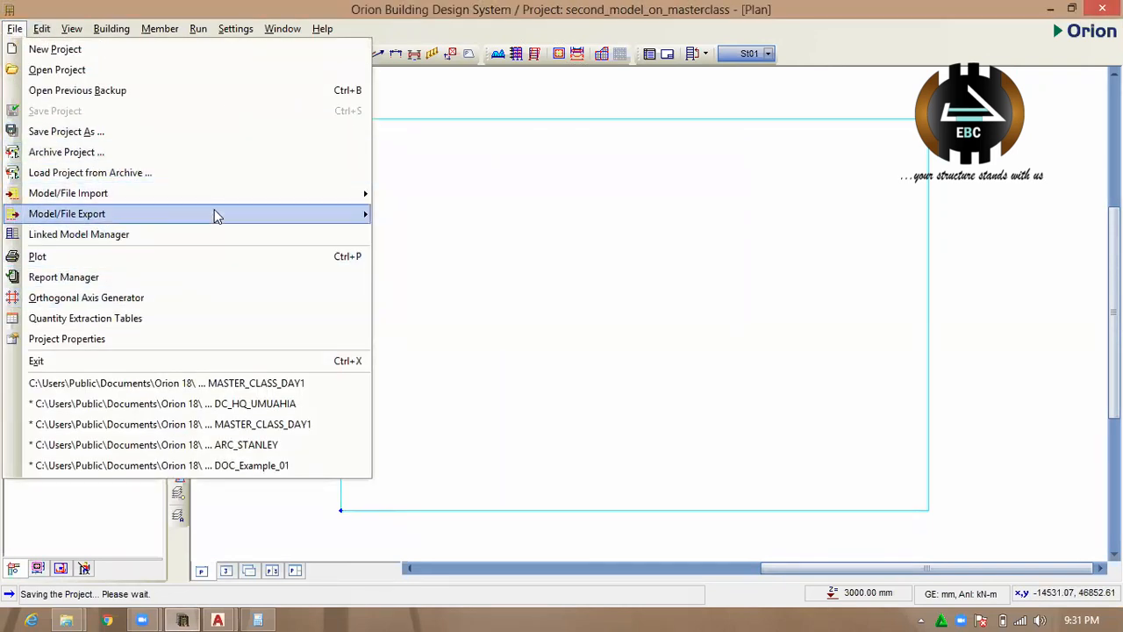
{"action": "mouse_move", "coordinate": [214, 210]}
{"action": "left_click", "coordinate": [449, 234]}
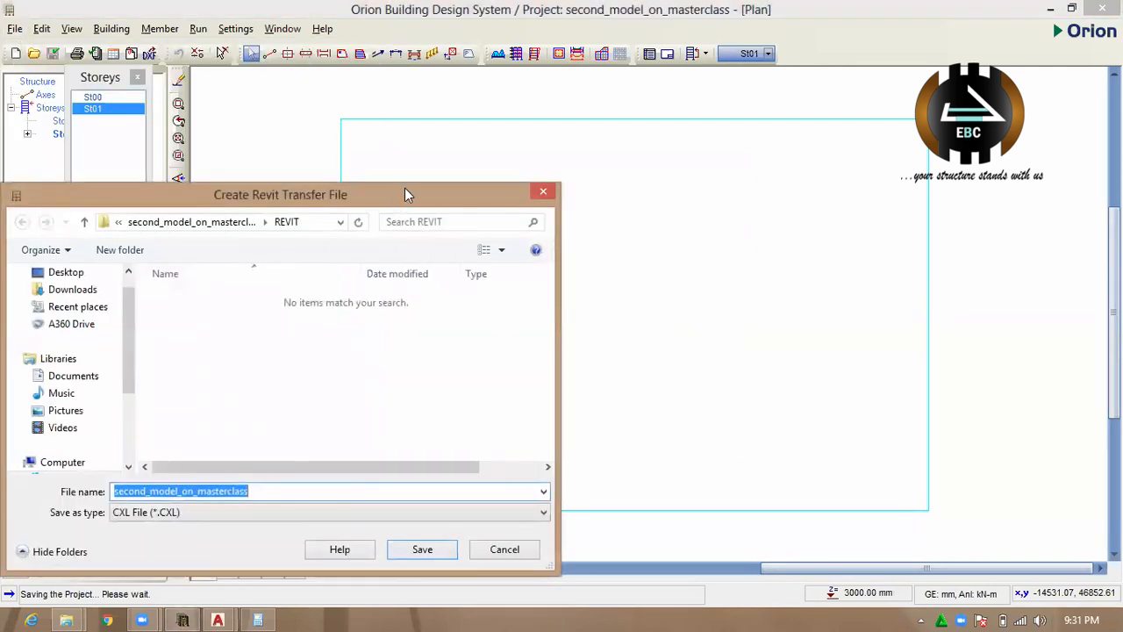
{"action": "left_click_drag", "start_coordinate": [394, 198], "coordinate": [551, 76]}
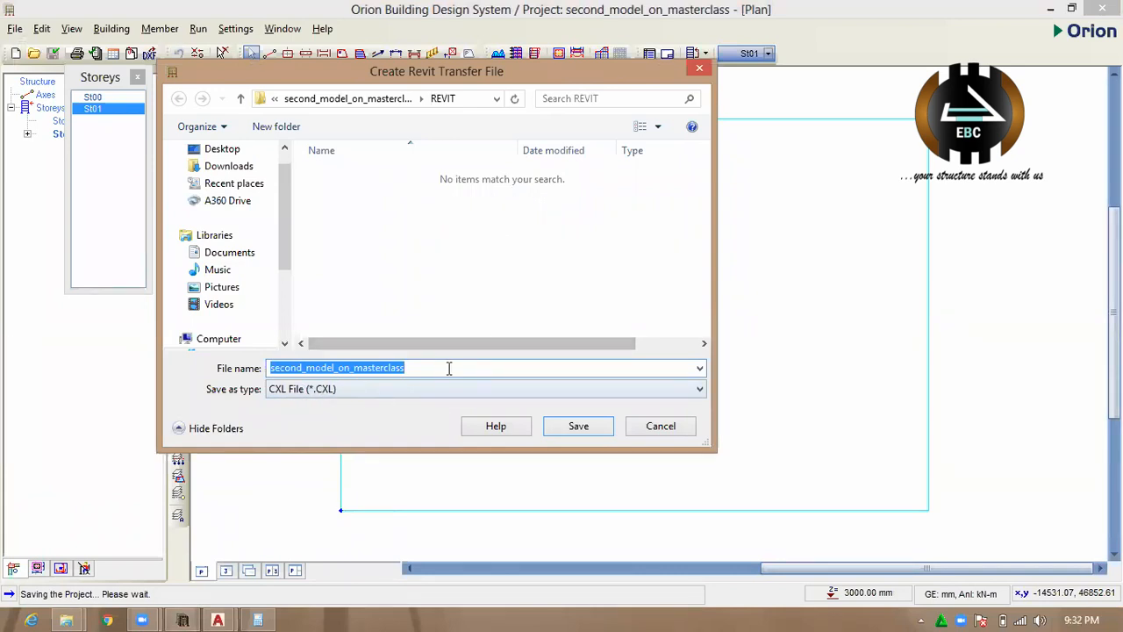
{"action": "left_click", "coordinate": [321, 395]}
{"action": "left_click", "coordinate": [321, 397]}
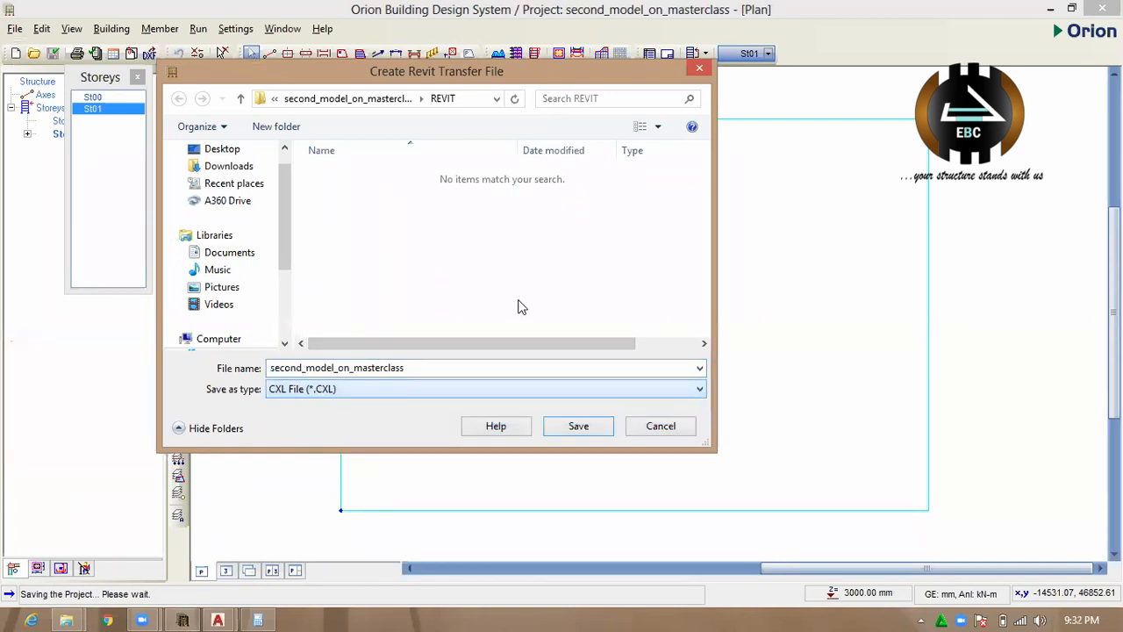
{"action": "left_click", "coordinate": [699, 68]}
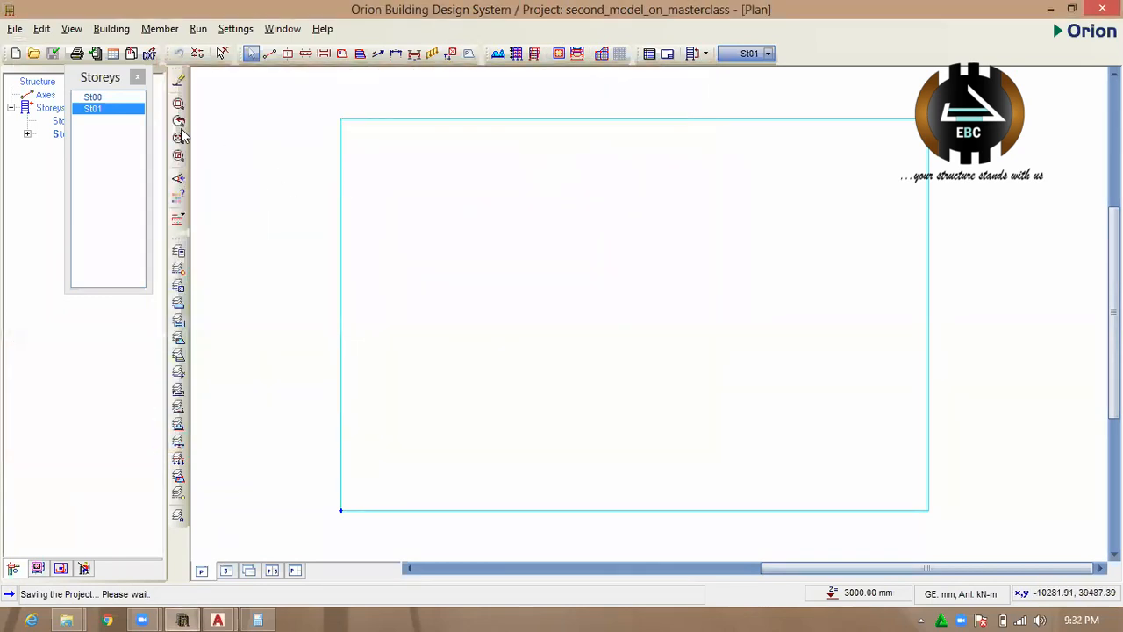
Reopen the reference drawing settings and start loading a DXF file.
{"action": "left_click", "coordinate": [132, 53]}
{"action": "left_click", "coordinate": [419, 195]}
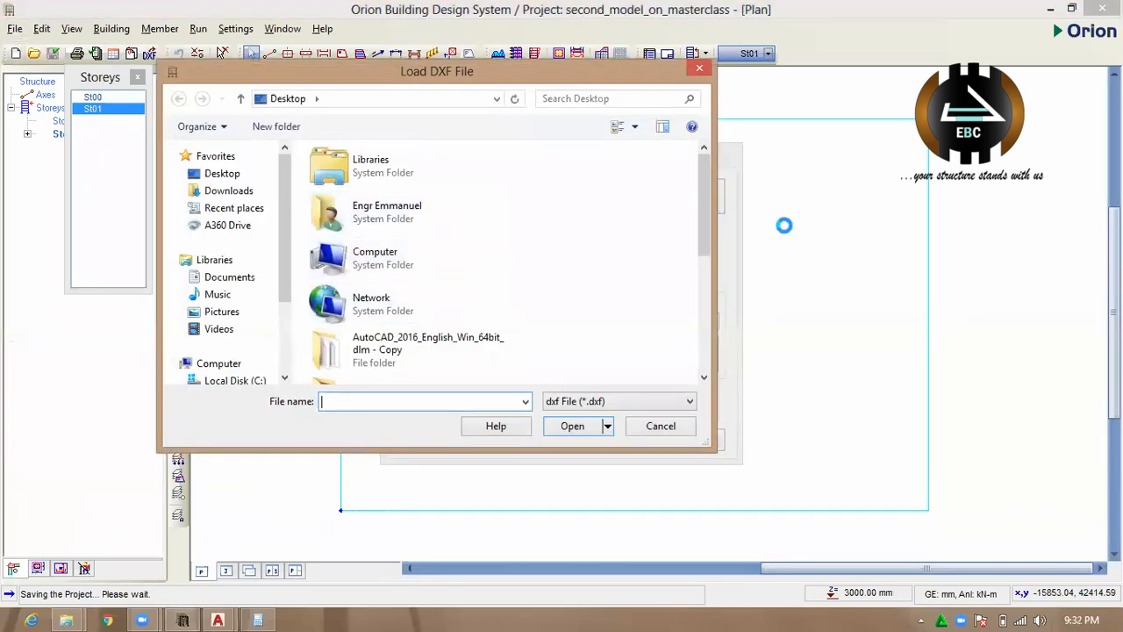
Look for the drawing file in the Desktop's "from disc" folder, both in the DXF loading dialog and in File Explorer.
{"action": "left_click_drag", "start_coordinate": [707, 252], "coordinate": [709, 347]}
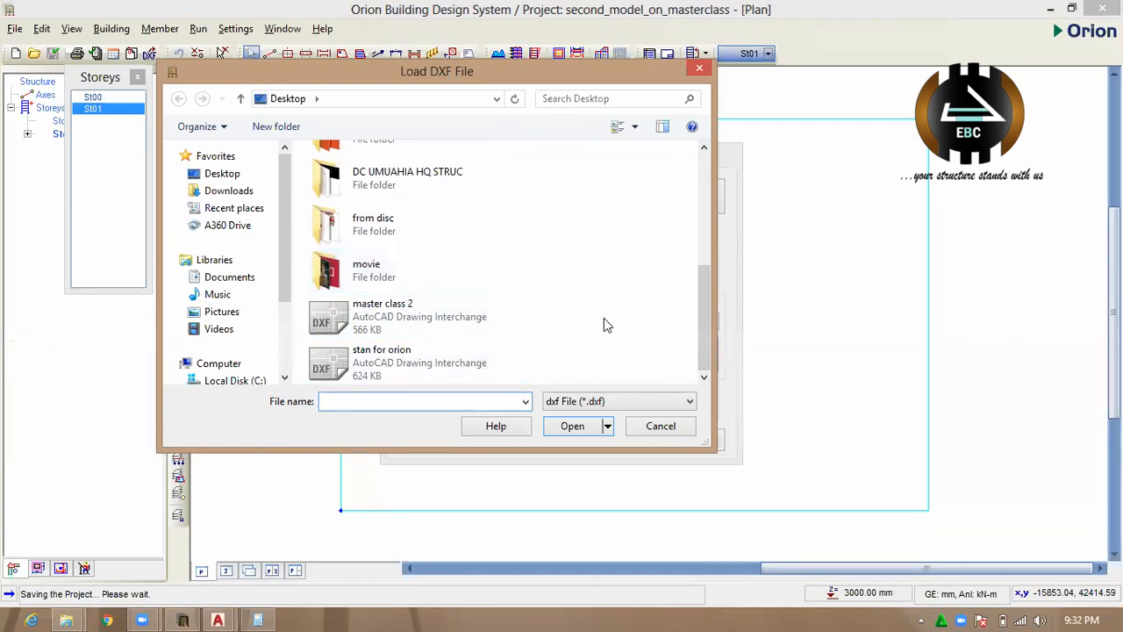
{"action": "double_click", "coordinate": [392, 233]}
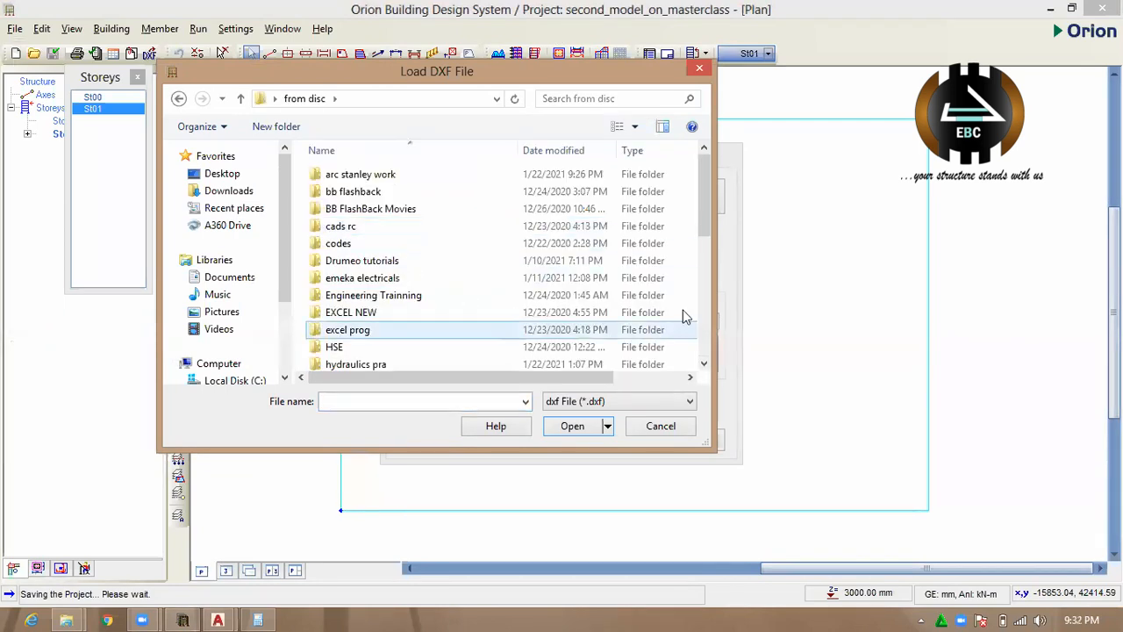
{"action": "mouse_move", "coordinate": [705, 219]}
{"action": "left_mouse_down"}
{"action": "mouse_move", "coordinate": [706, 366]}
{"action": "mouse_move", "coordinate": [707, 224]}
{"action": "left_mouse_up"}
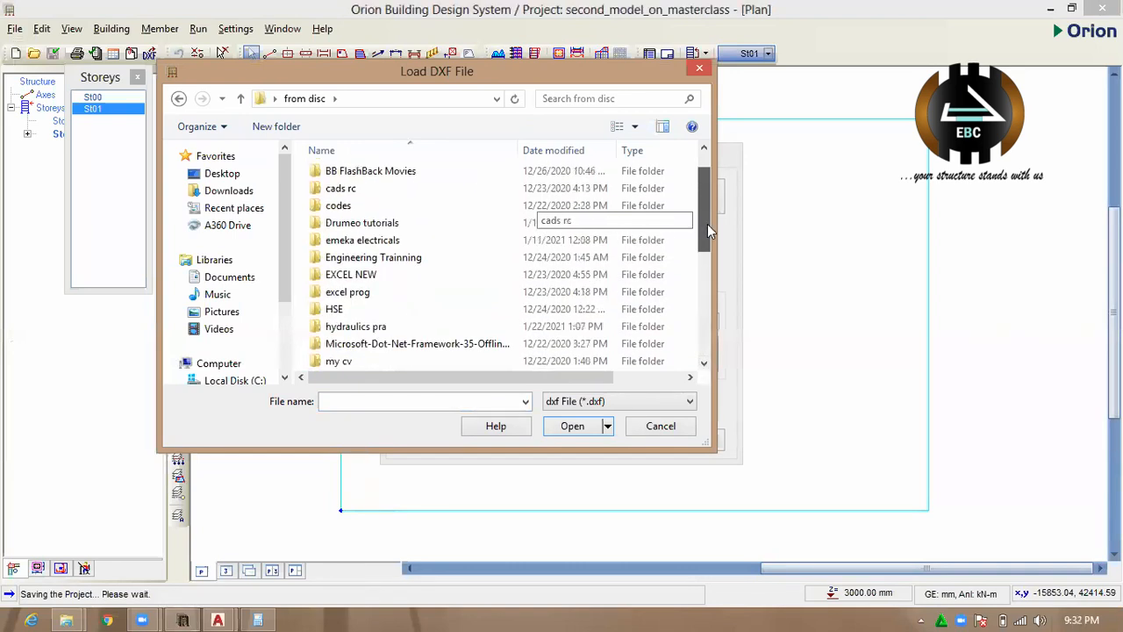
{"action": "left_click", "coordinate": [65, 620]}
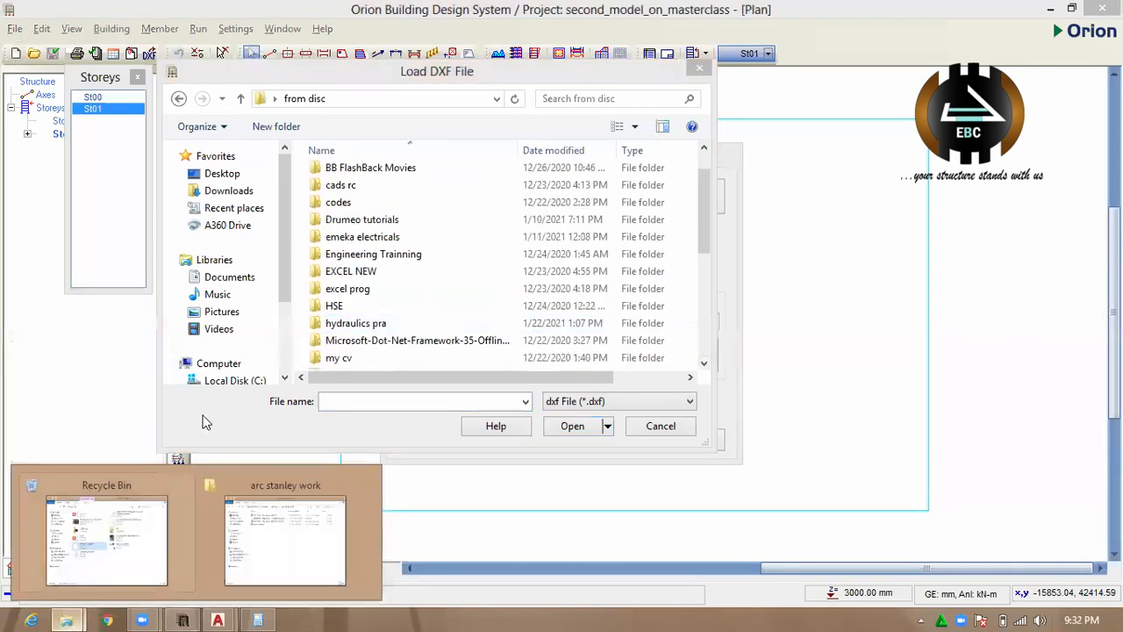
{"action": "left_click", "coordinate": [281, 547]}
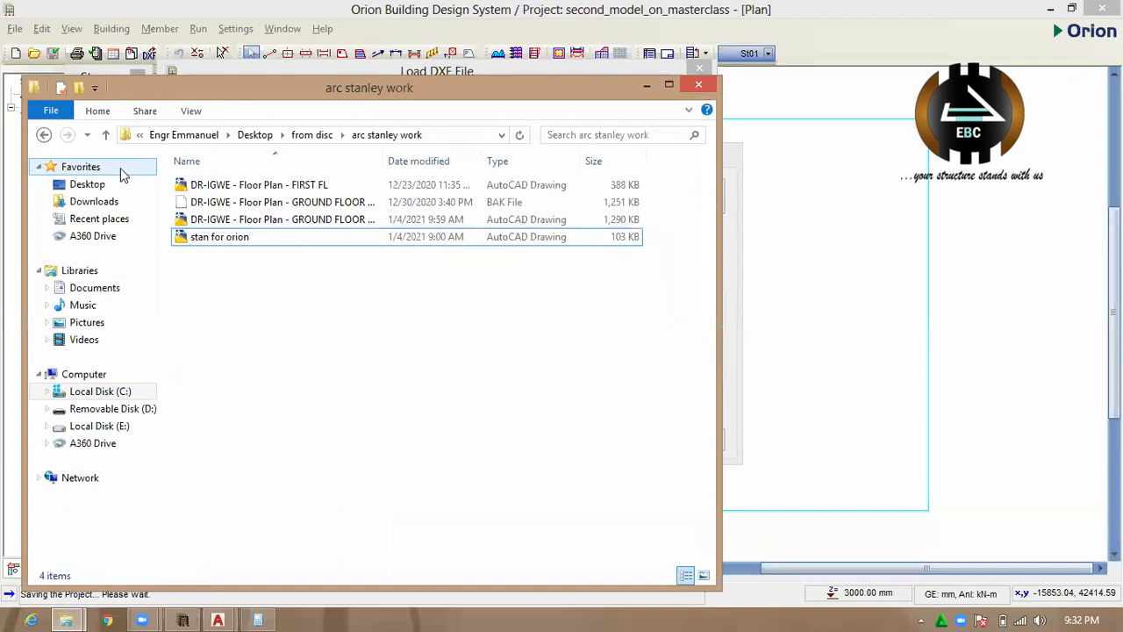
{"action": "left_click", "coordinate": [307, 136]}
{"action": "mouse_move", "coordinate": [711, 222]}
{"action": "left_mouse_down"}
{"action": "mouse_move", "coordinate": [741, 469]}
{"action": "mouse_move", "coordinate": [737, 268]}
{"action": "mouse_move", "coordinate": [724, 429]}
{"action": "left_mouse_up"}
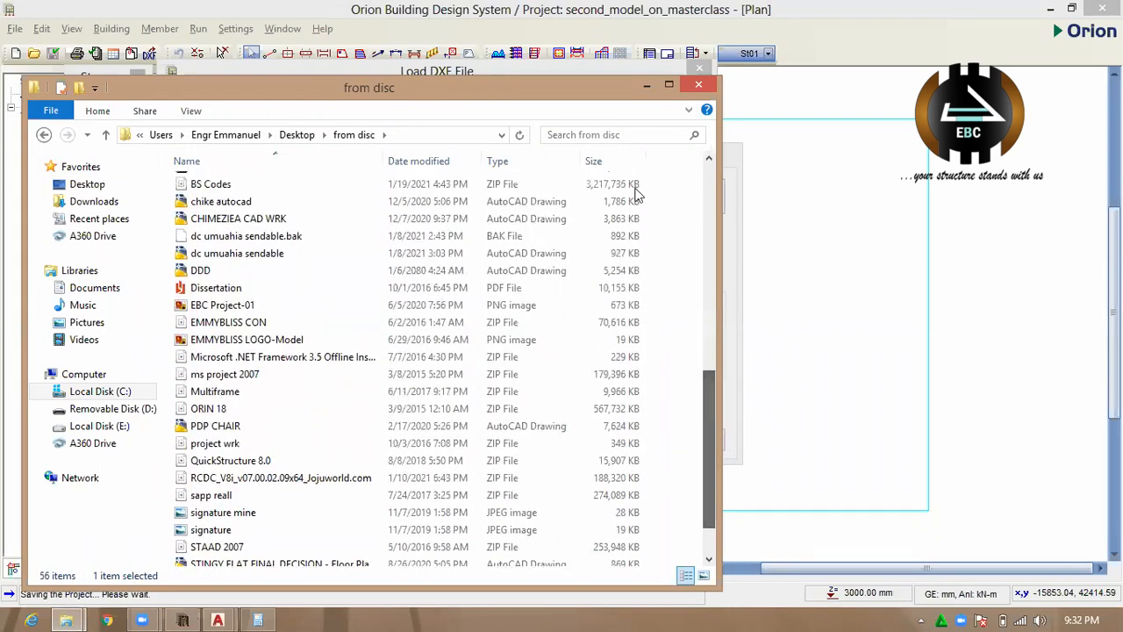
{"action": "left_click", "coordinate": [646, 88]}
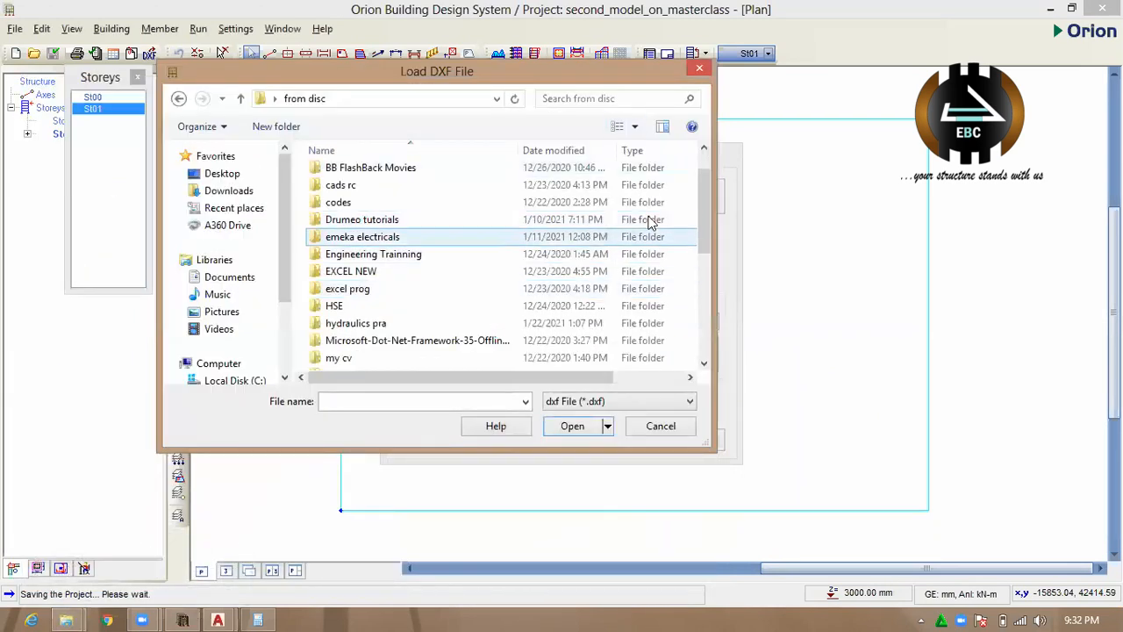
Load the "stan for orion" DXF file from the Desktop as the reference drawing.
{"action": "left_click", "coordinate": [179, 98]}
{"action": "left_click_drag", "start_coordinate": [705, 246], "coordinate": [707, 360]}
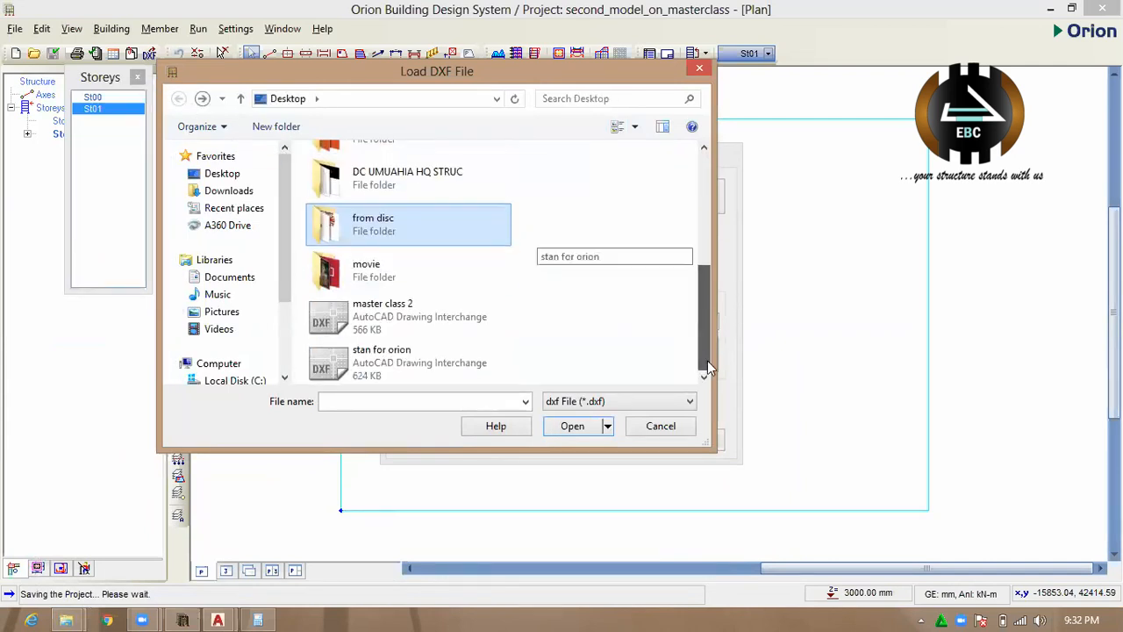
{"action": "left_click", "coordinate": [424, 364]}
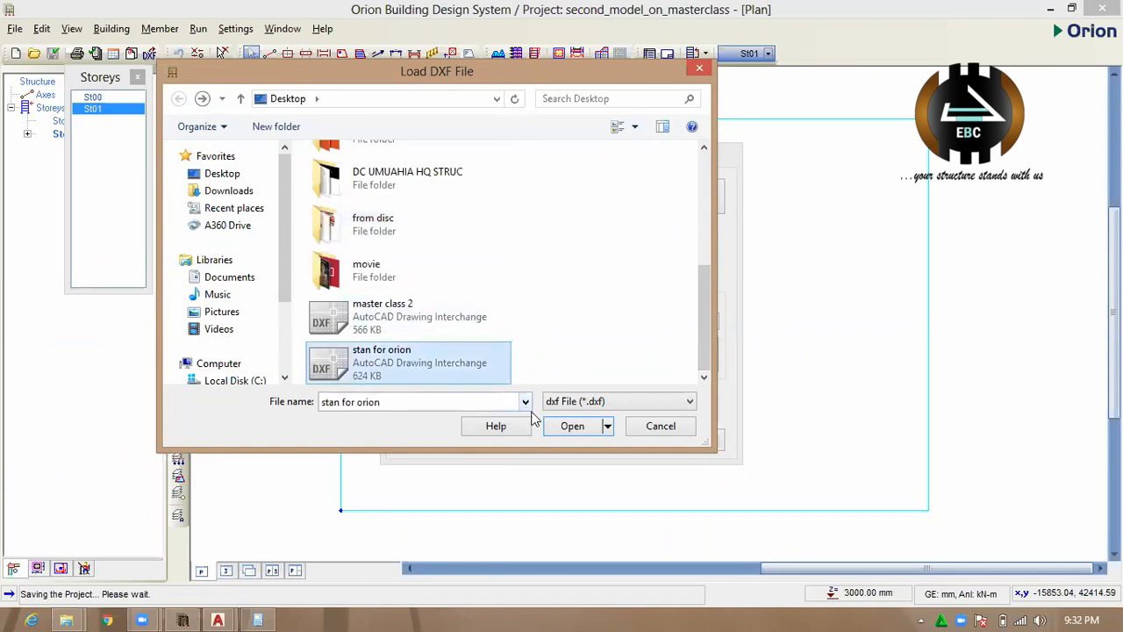
{"action": "left_click", "coordinate": [571, 428]}
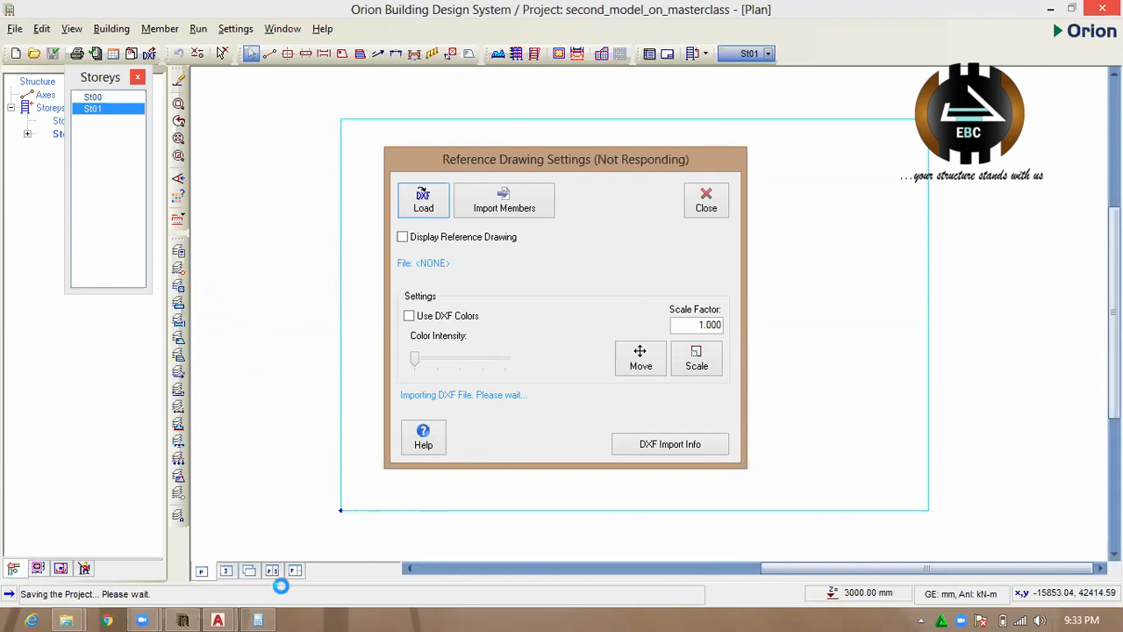
Switch to AutoCAD, close the "master class 2" DXF without saving it in AutoCAD 2018 Drawing format, and return to Orion.
{"action": "mouse_move", "coordinate": [219, 616]}
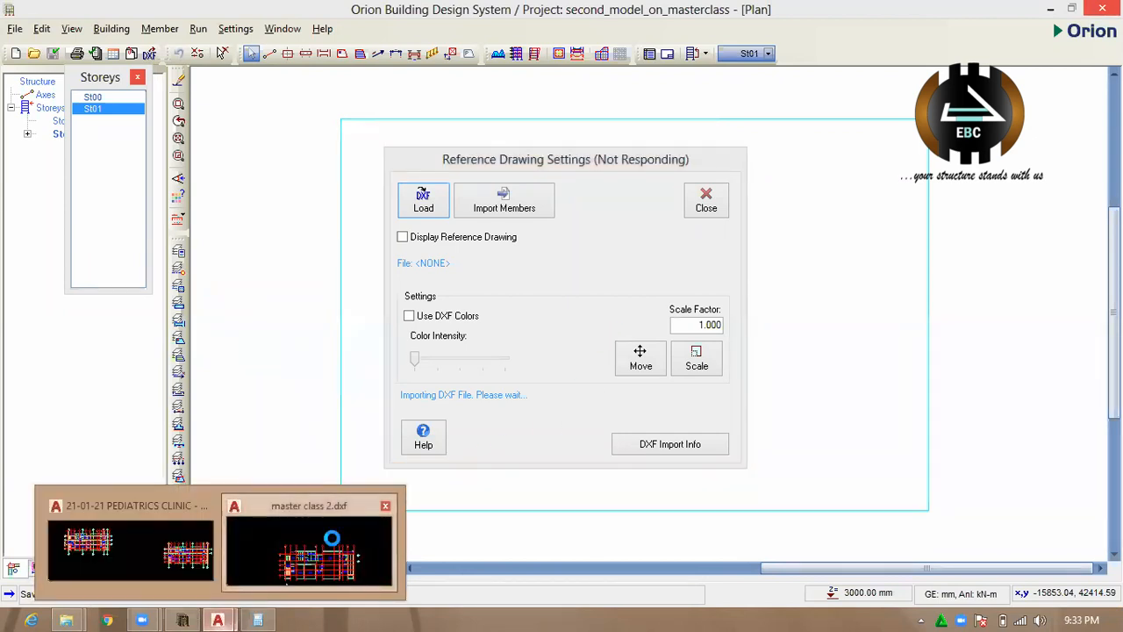
{"action": "left_click", "coordinate": [303, 552]}
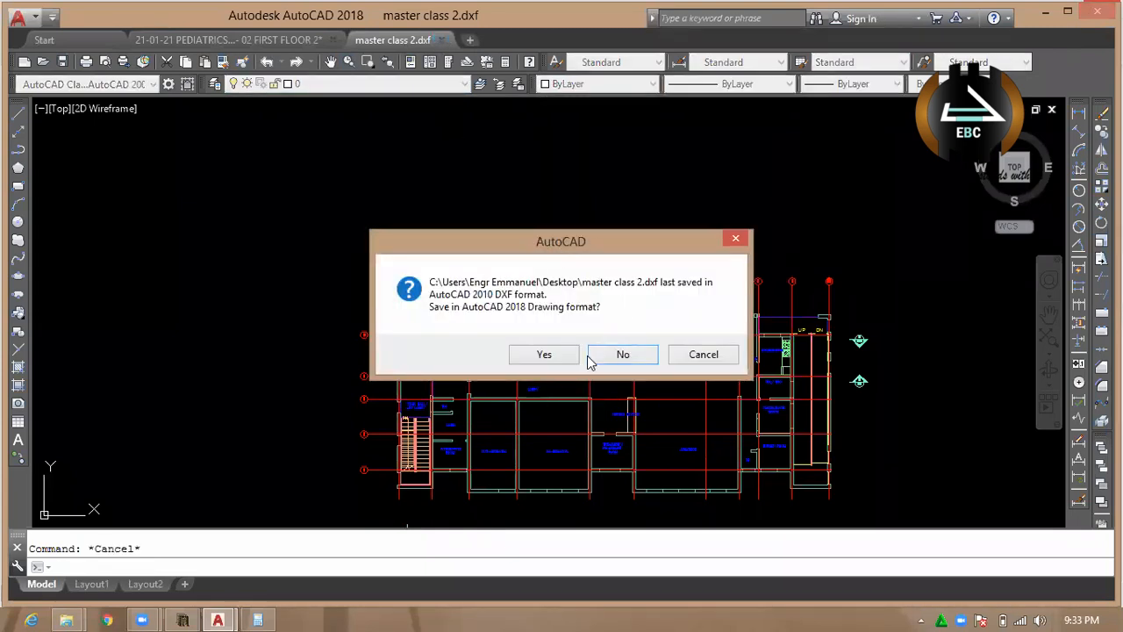
{"action": "left_click", "coordinate": [623, 354]}
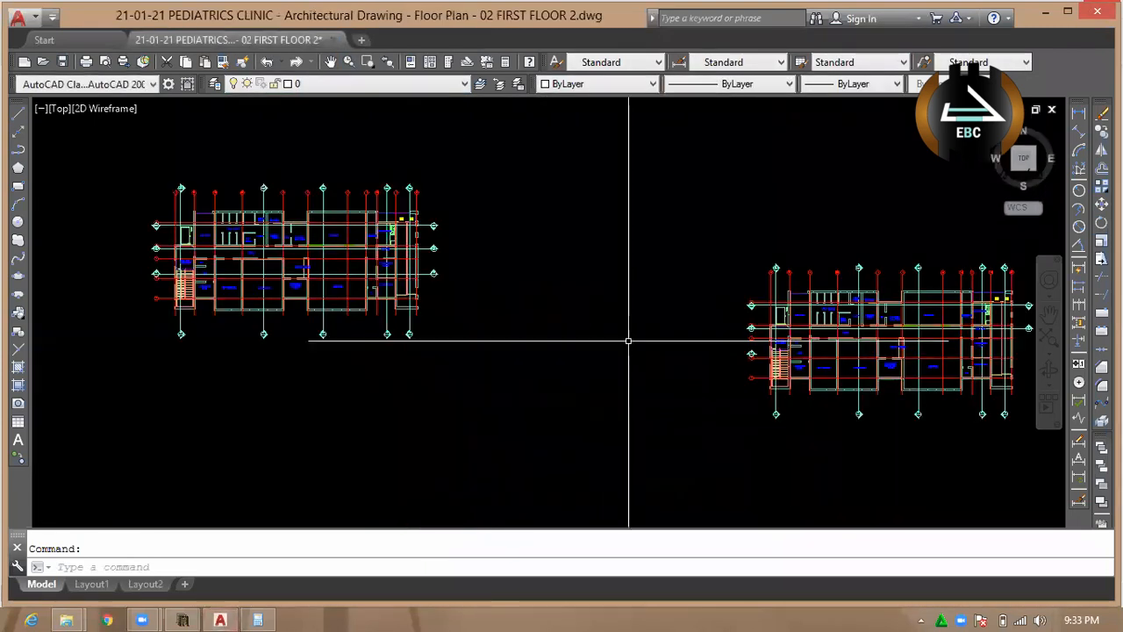
{"action": "scroll", "coordinate": [434, 333], "scroll_direction": "down", "scroll_amount": 6}
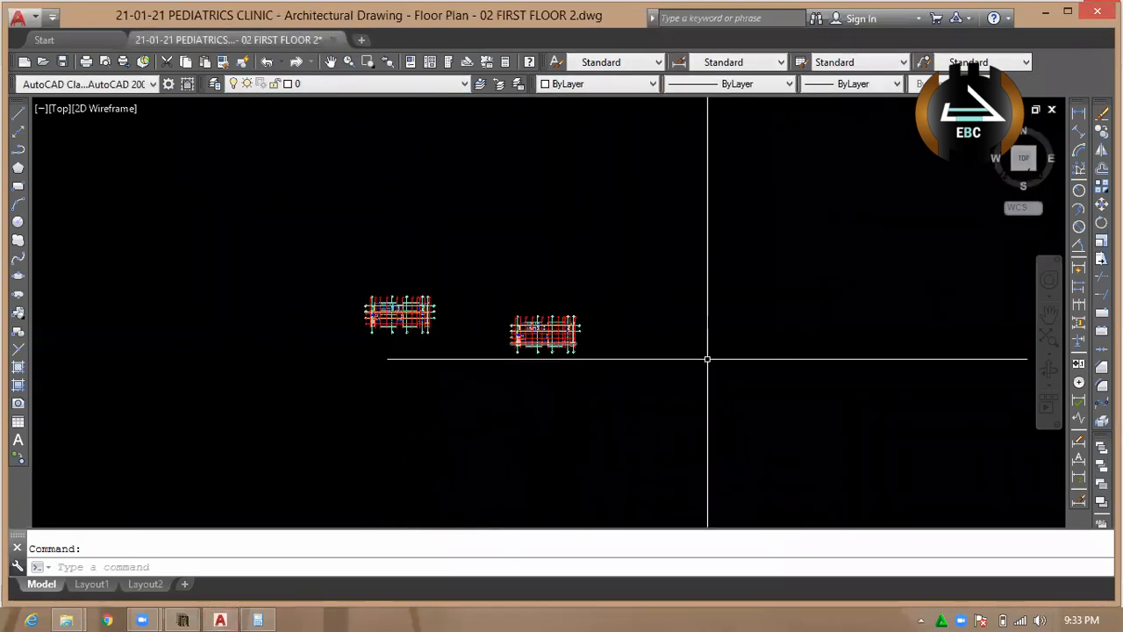
{"action": "left_click", "coordinate": [1045, 12]}
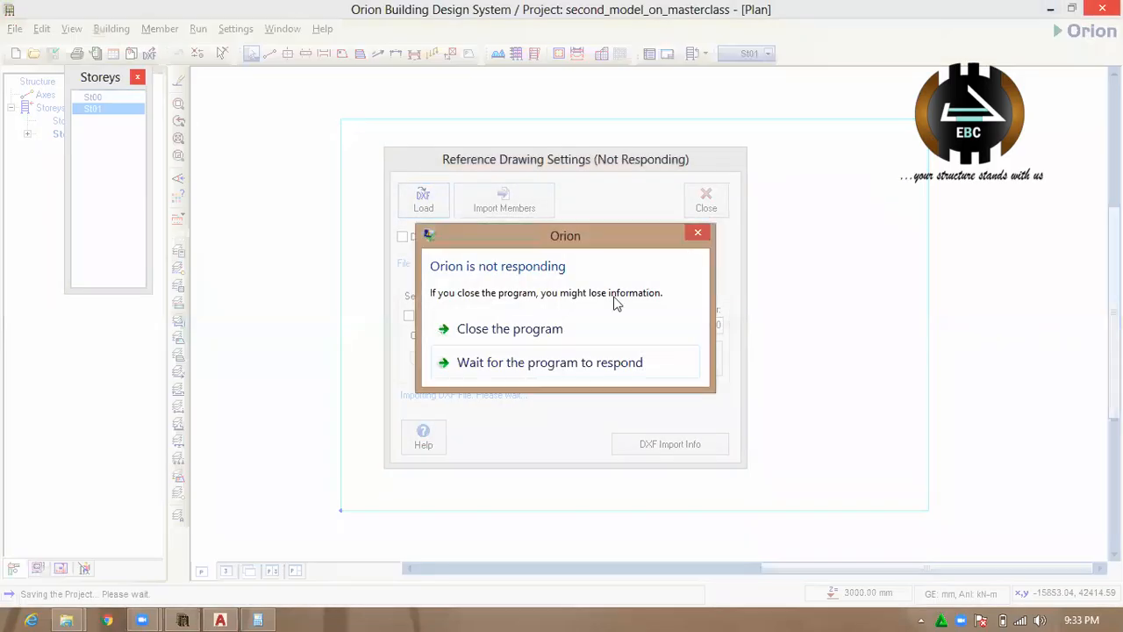
Wait for Orion to respond, and close the frozen program, cancelling the Windows check for a solution.
{"action": "left_click", "coordinate": [570, 365]}
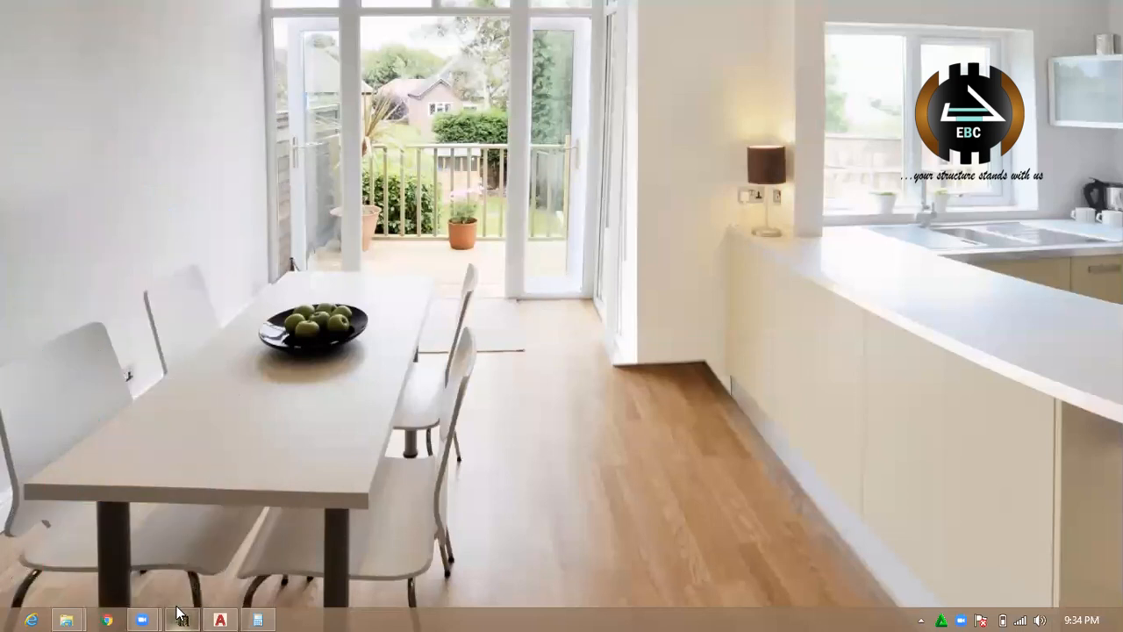
{"action": "mouse_move", "coordinate": [185, 613]}
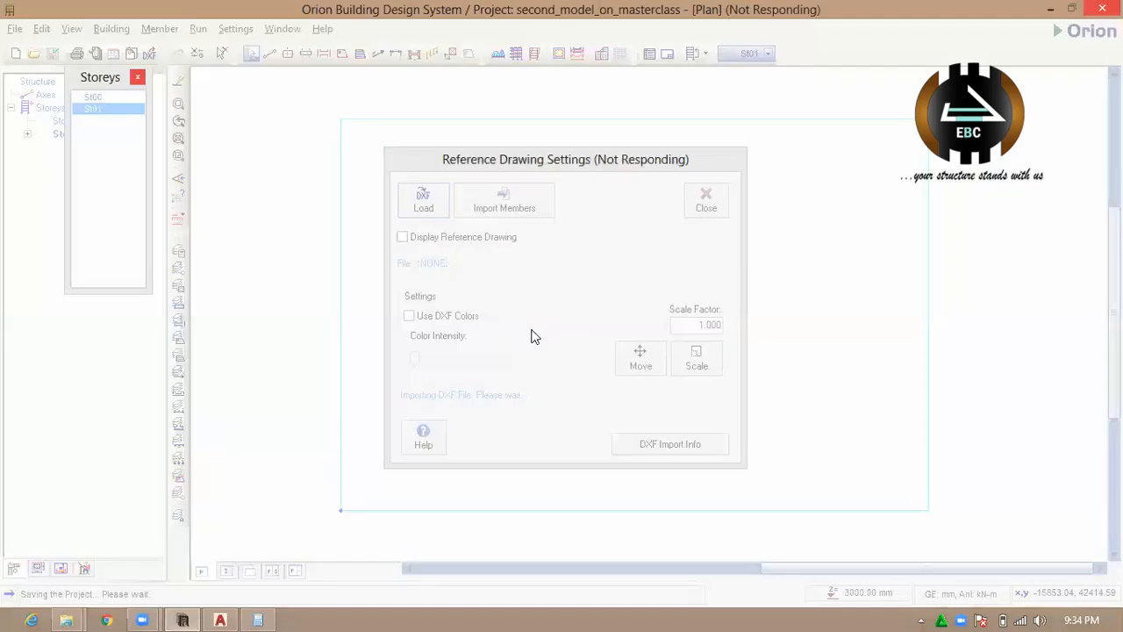
{"action": "left_click", "coordinate": [538, 328]}
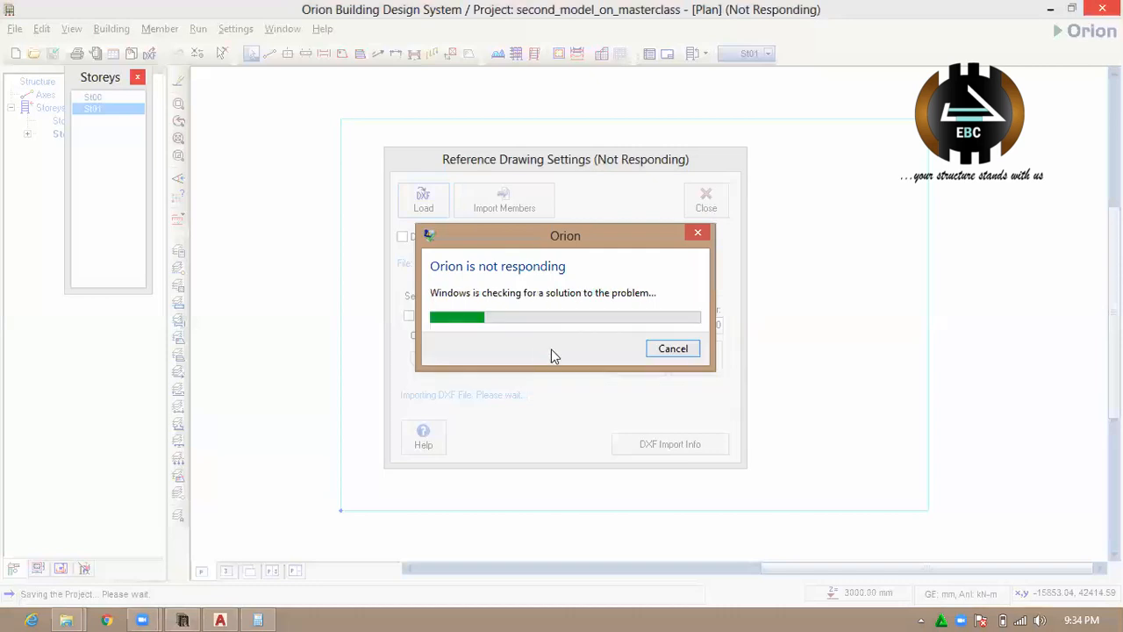
{"action": "left_click", "coordinate": [675, 350]}
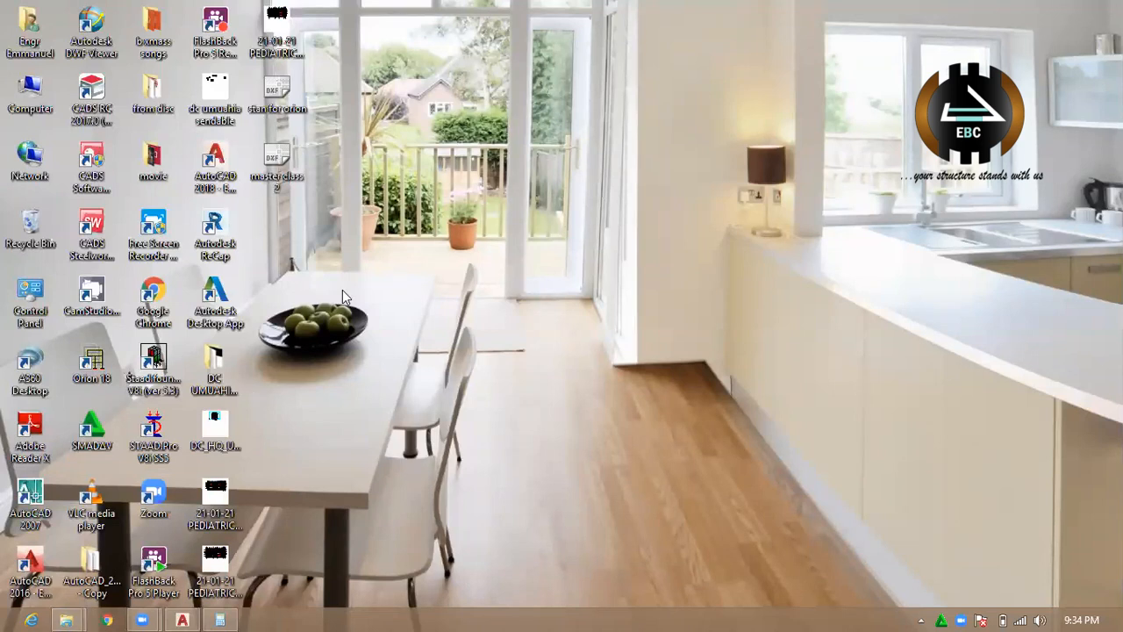
Relaunch Orion from the desktop and open the "second_model_on_masterclass" project, continuing without any axes.
{"action": "double_click", "coordinate": [98, 361]}
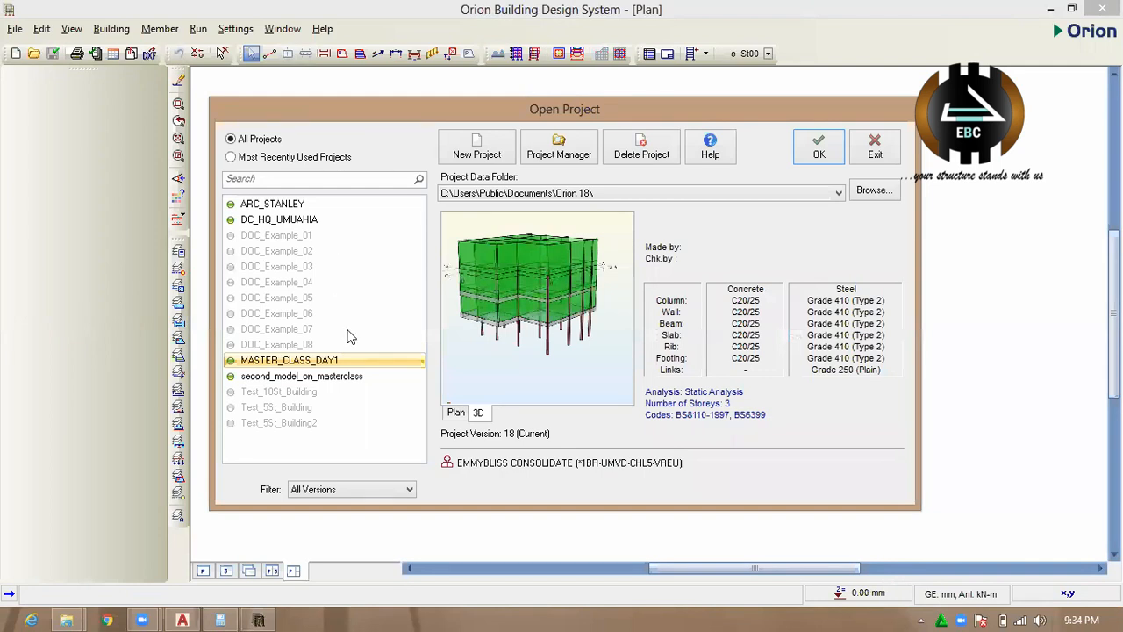
{"action": "left_click", "coordinate": [321, 377]}
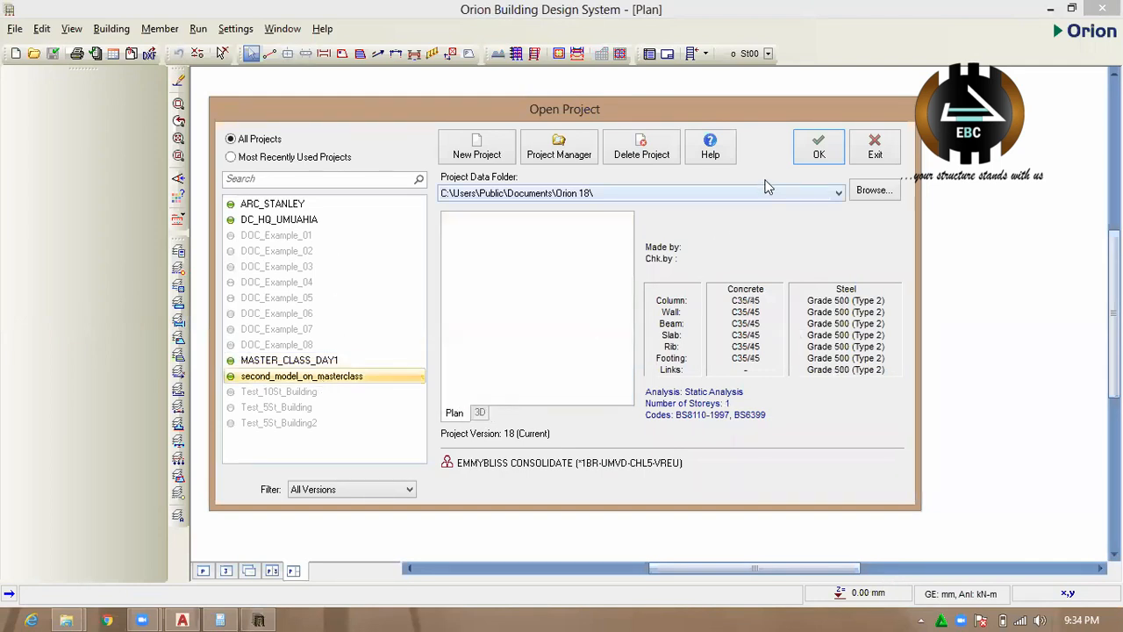
{"action": "left_click", "coordinate": [814, 153]}
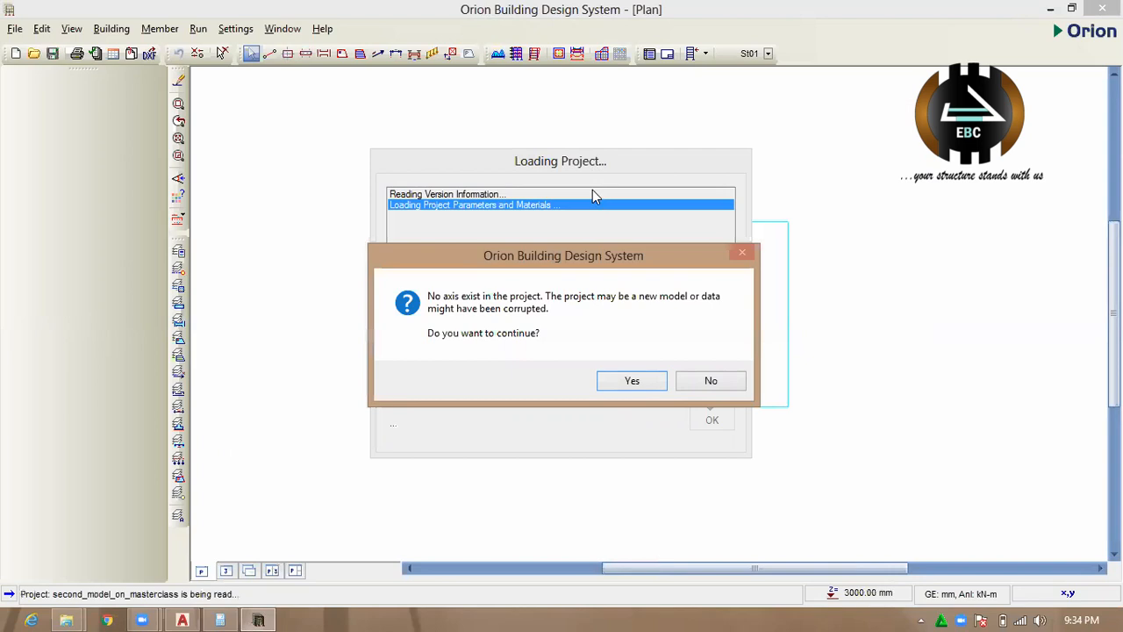
{"action": "left_click", "coordinate": [630, 381]}
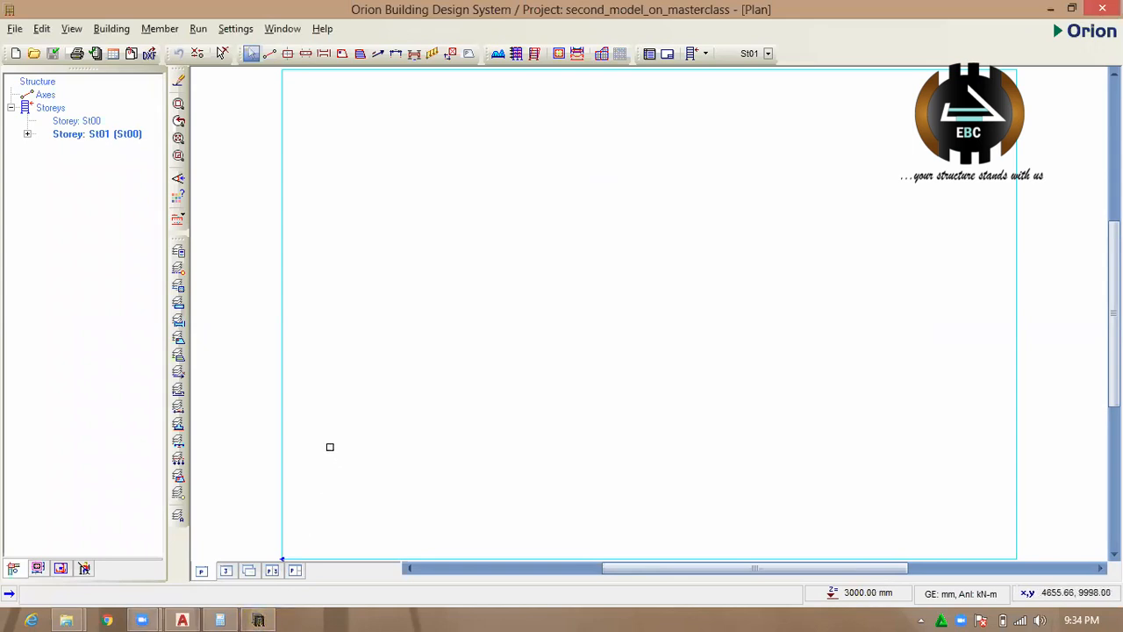
Try to load the "stan for orion" DXF file from the Desktop as the reference drawing.
{"action": "left_click", "coordinate": [131, 55]}
{"action": "left_click", "coordinate": [420, 202]}
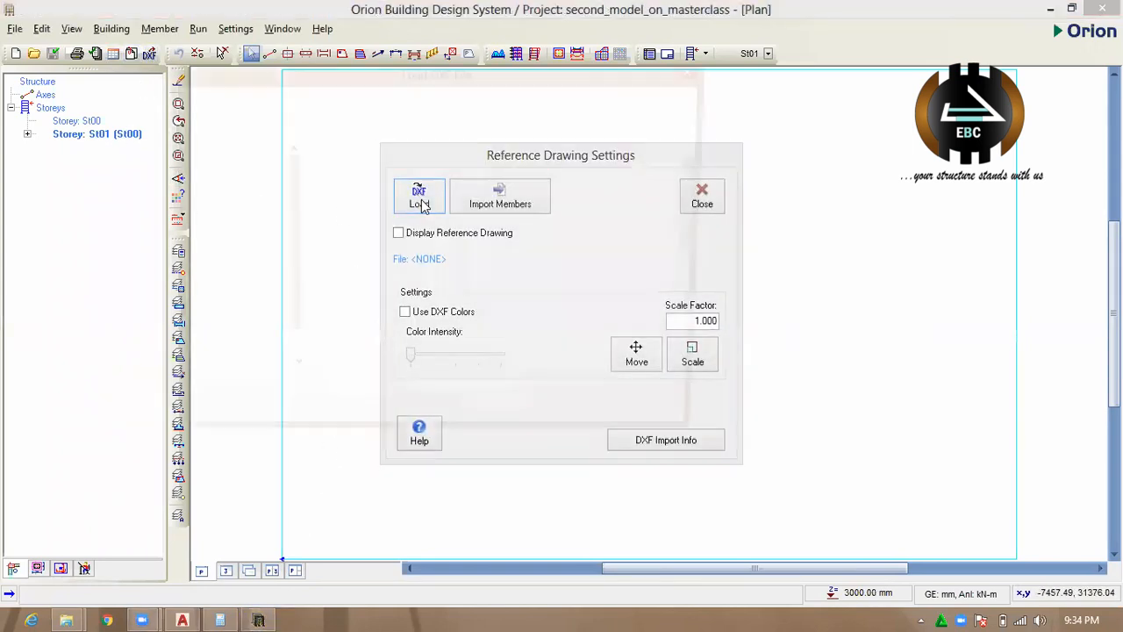
{"action": "left_click_drag", "start_coordinate": [709, 194], "coordinate": [733, 338]}
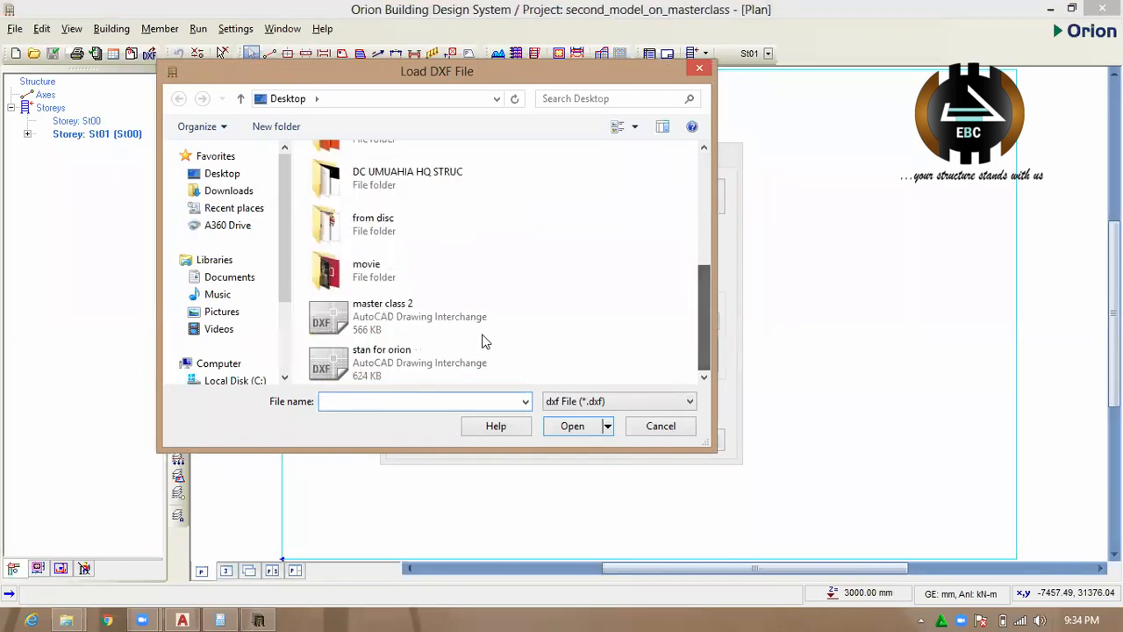
{"action": "left_click", "coordinate": [444, 359]}
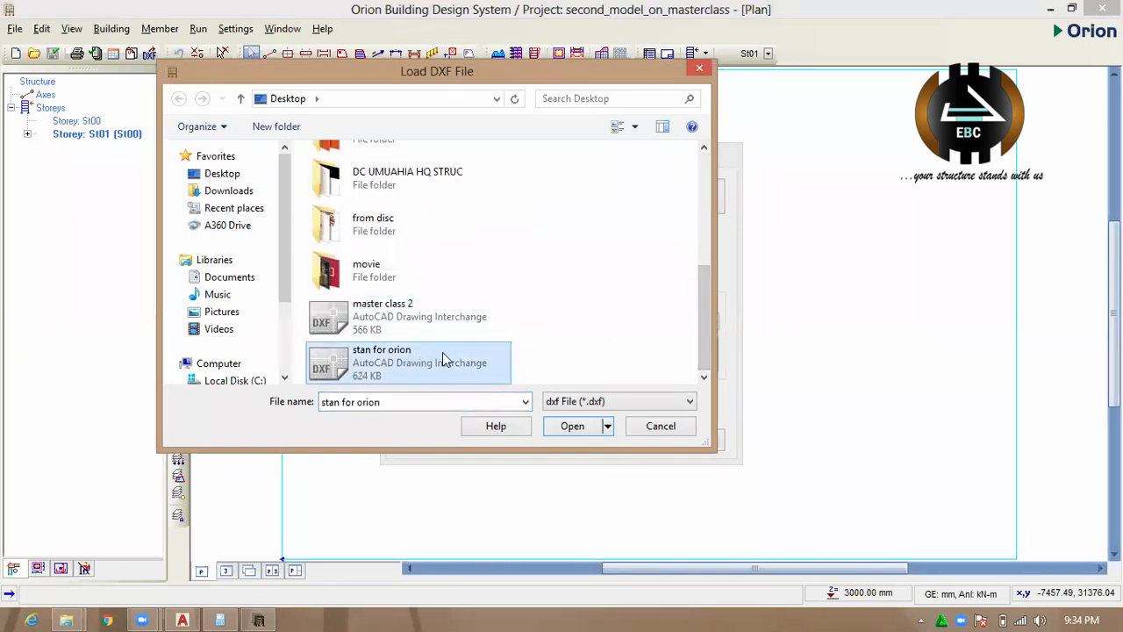
{"action": "left_click", "coordinate": [572, 427]}
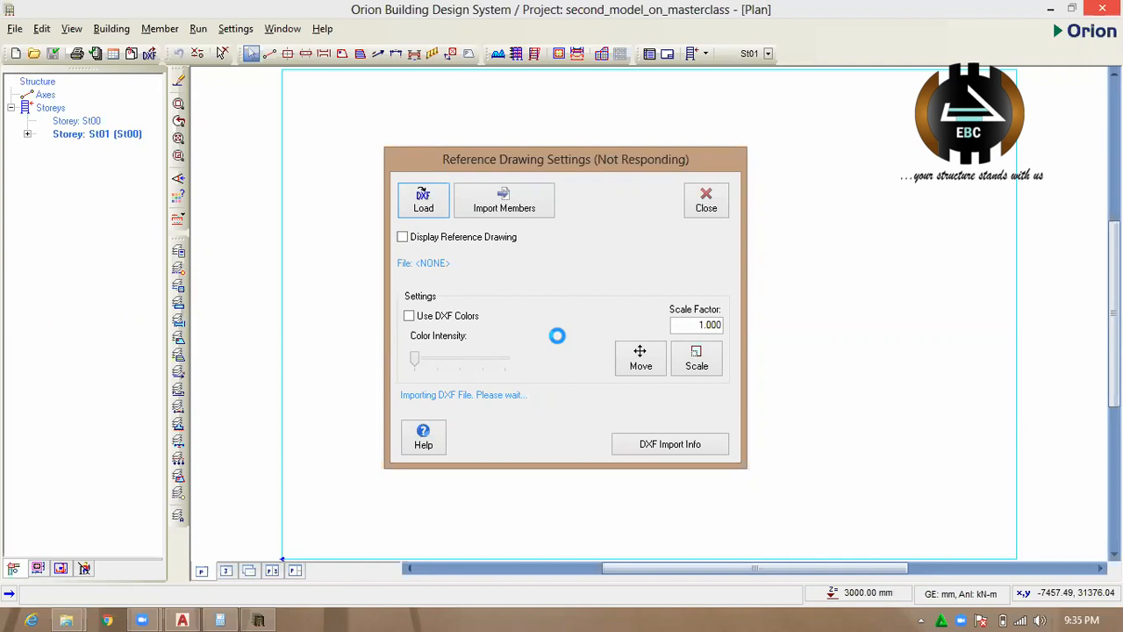
End the frozen OrionCSC program in Task Manager and close Task Manager.
{"action": "left_click", "coordinate": [1056, 12]}
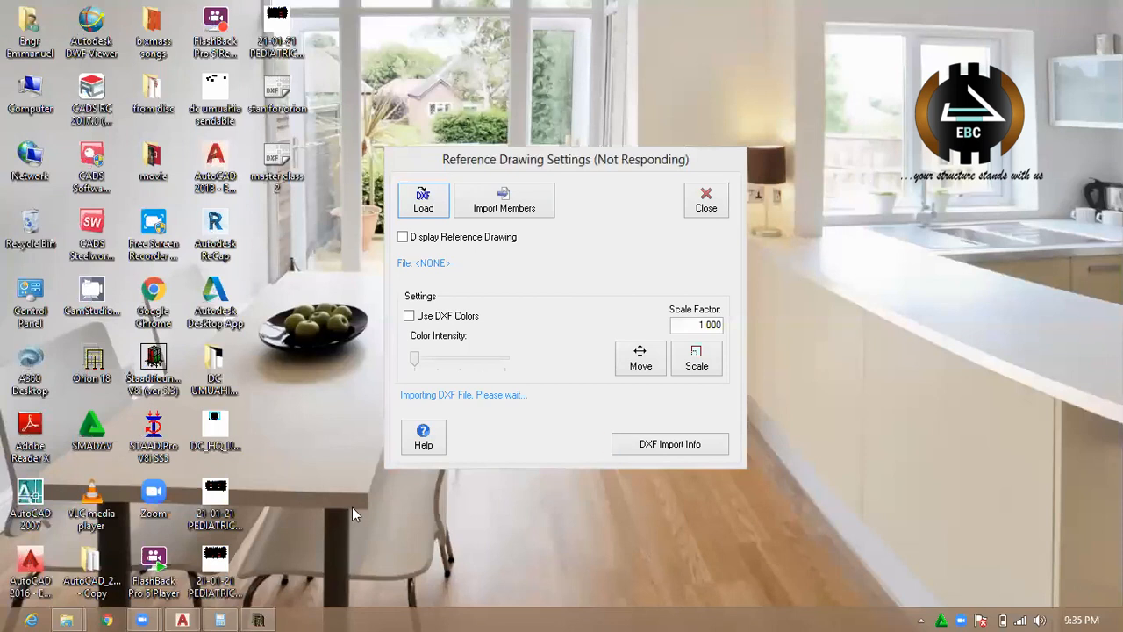
{"action": "left_click", "coordinate": [262, 619]}
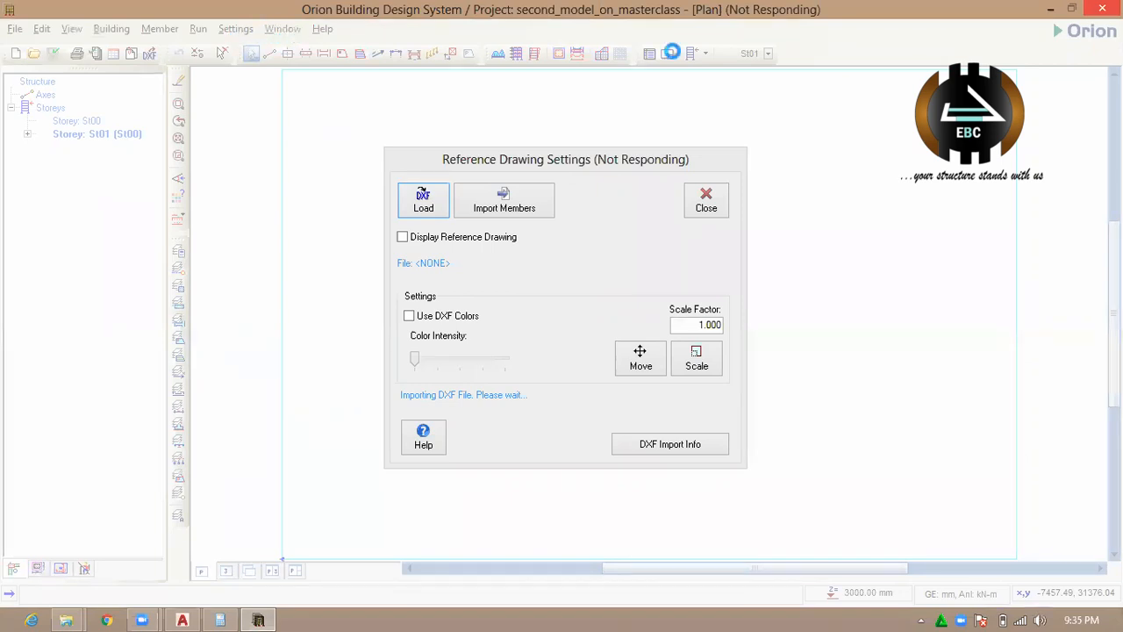
{"action": "mouse_move", "coordinate": [1075, 9]}
{"action": "right_click", "coordinate": [611, 615]}
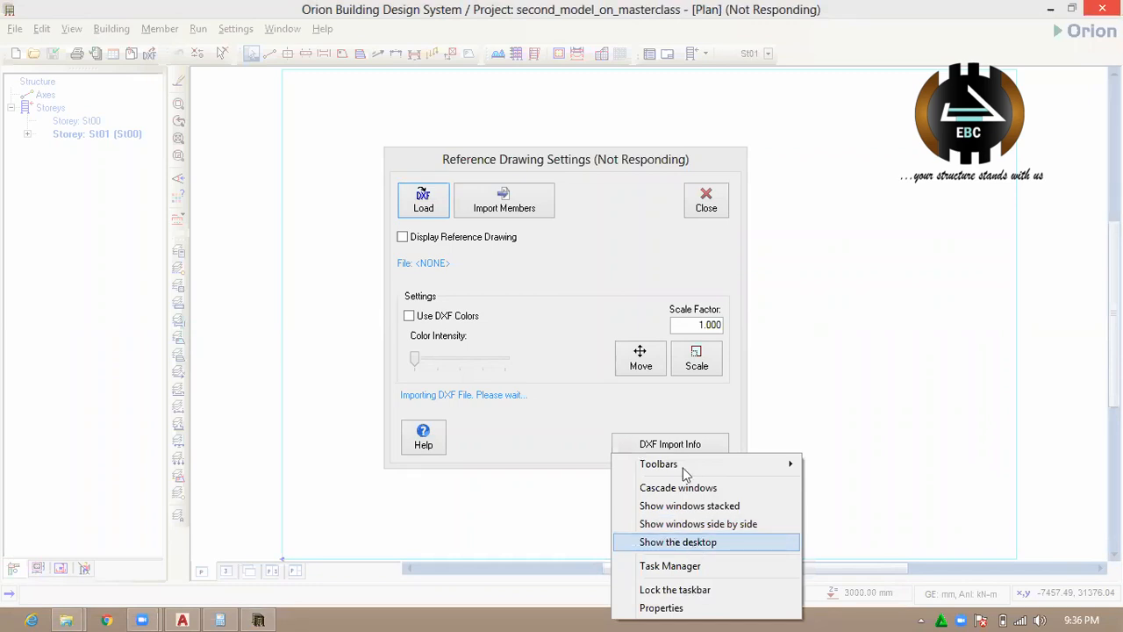
{"action": "left_click", "coordinate": [677, 541]}
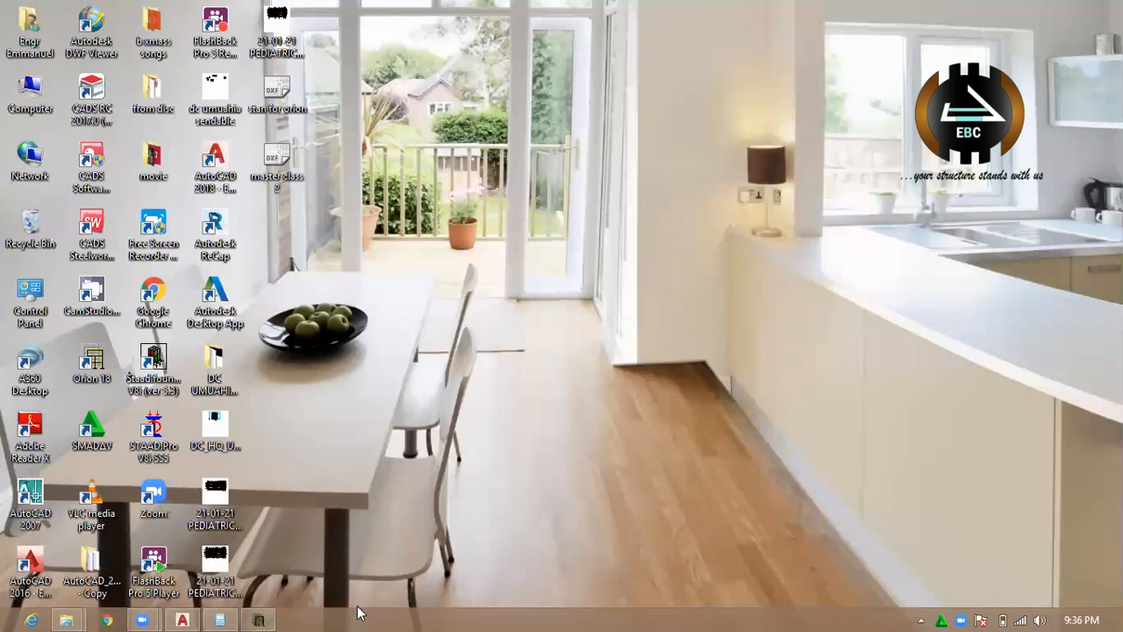
{"action": "right_click", "coordinate": [416, 610]}
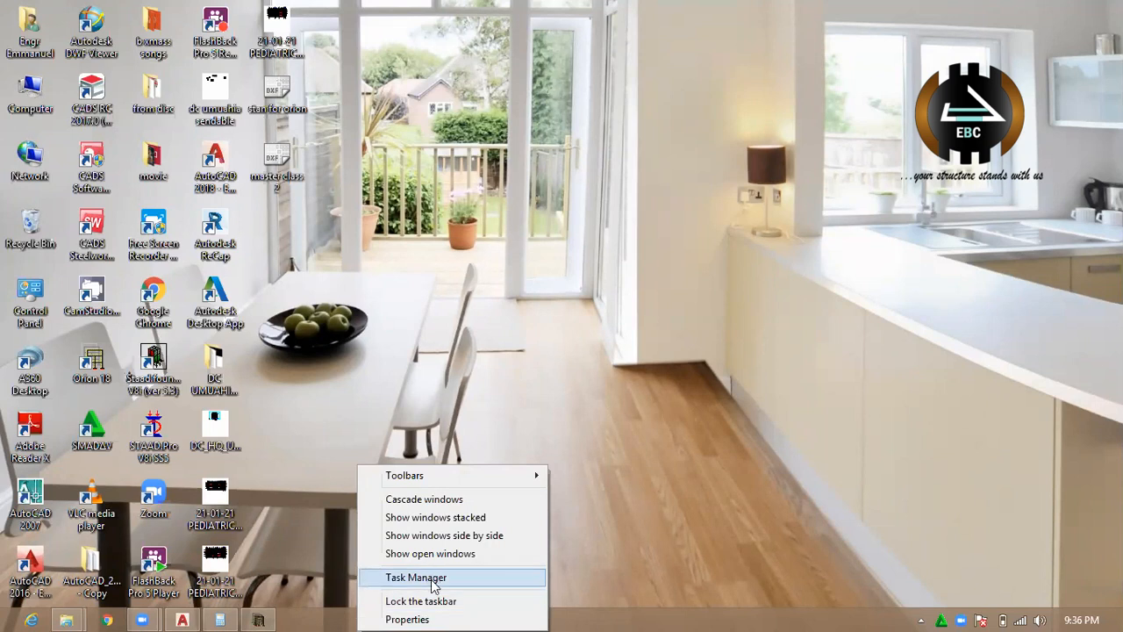
{"action": "left_click", "coordinate": [433, 579]}
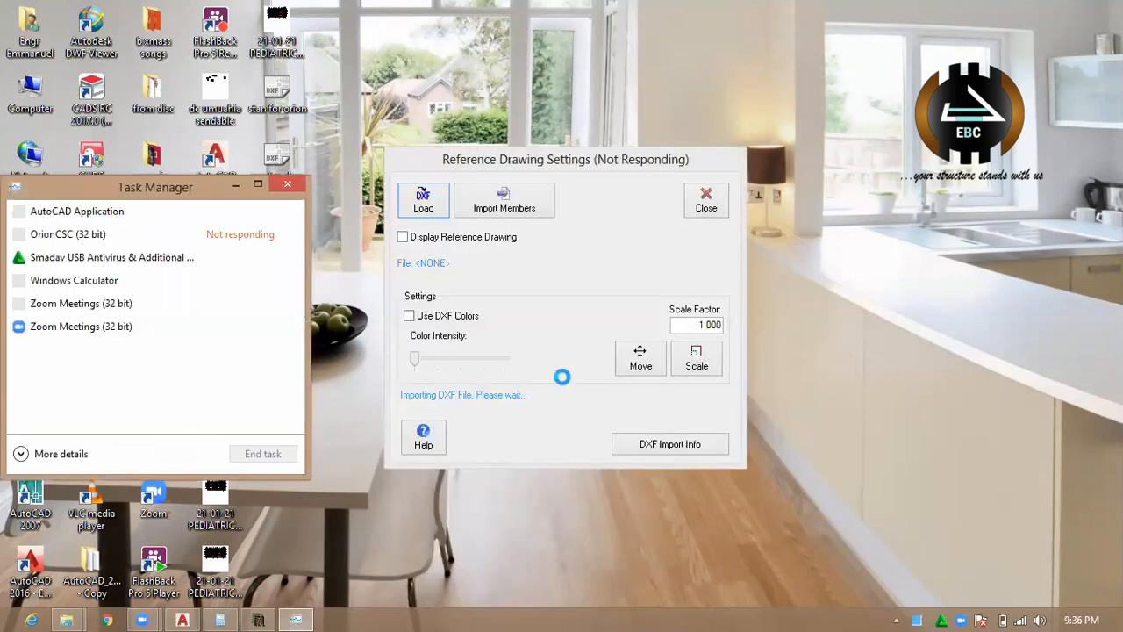
{"action": "left_click", "coordinate": [165, 238]}
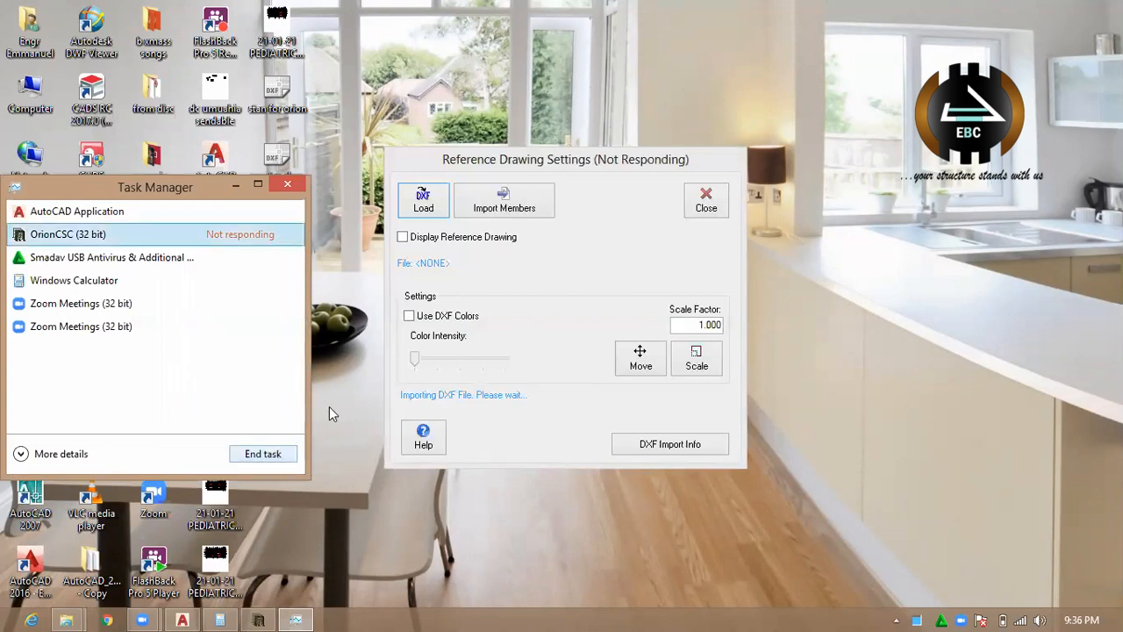
{"action": "left_click", "coordinate": [287, 188]}
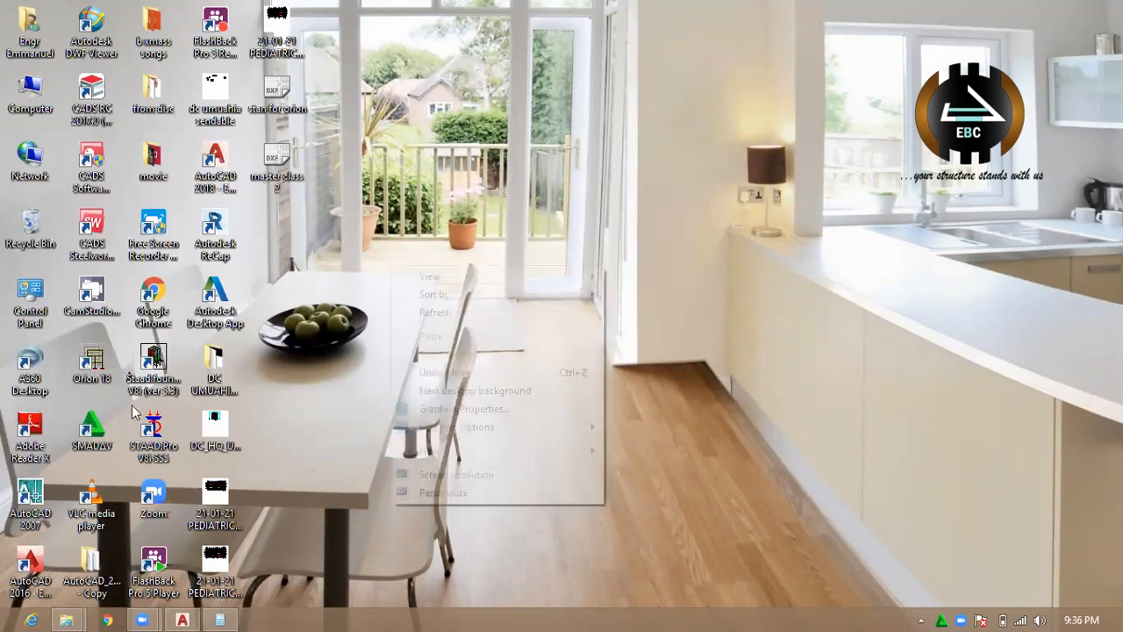
Restart Orion and open the "second_model_on_masterclass" project with the data update check, continuing without any axes.
{"action": "double_click", "coordinate": [90, 361]}
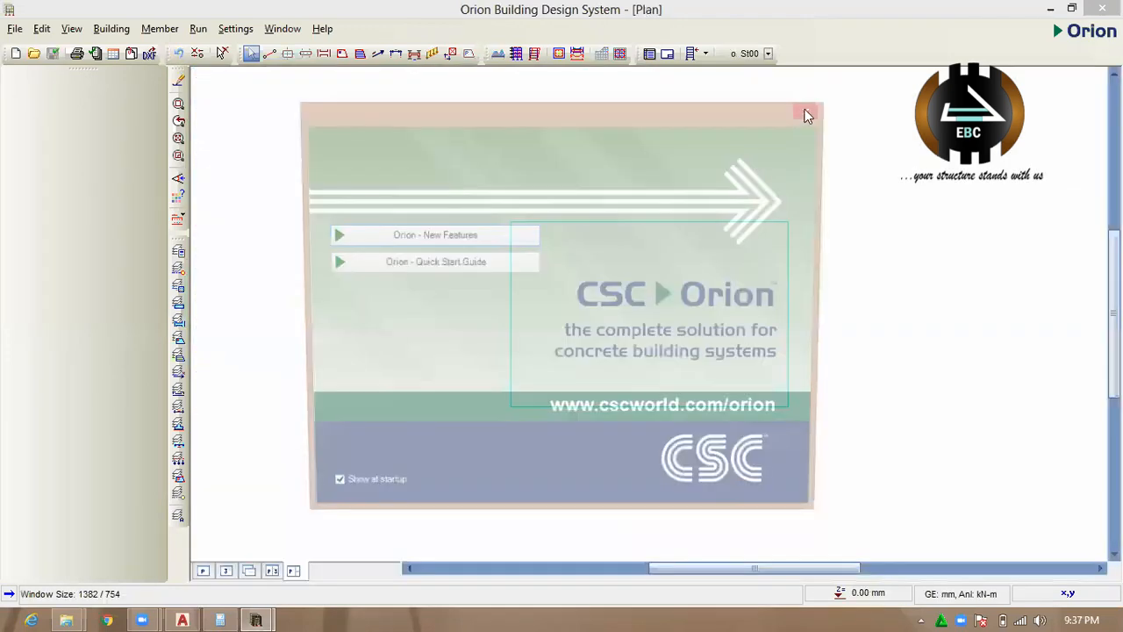
{"action": "left_click", "coordinate": [804, 110]}
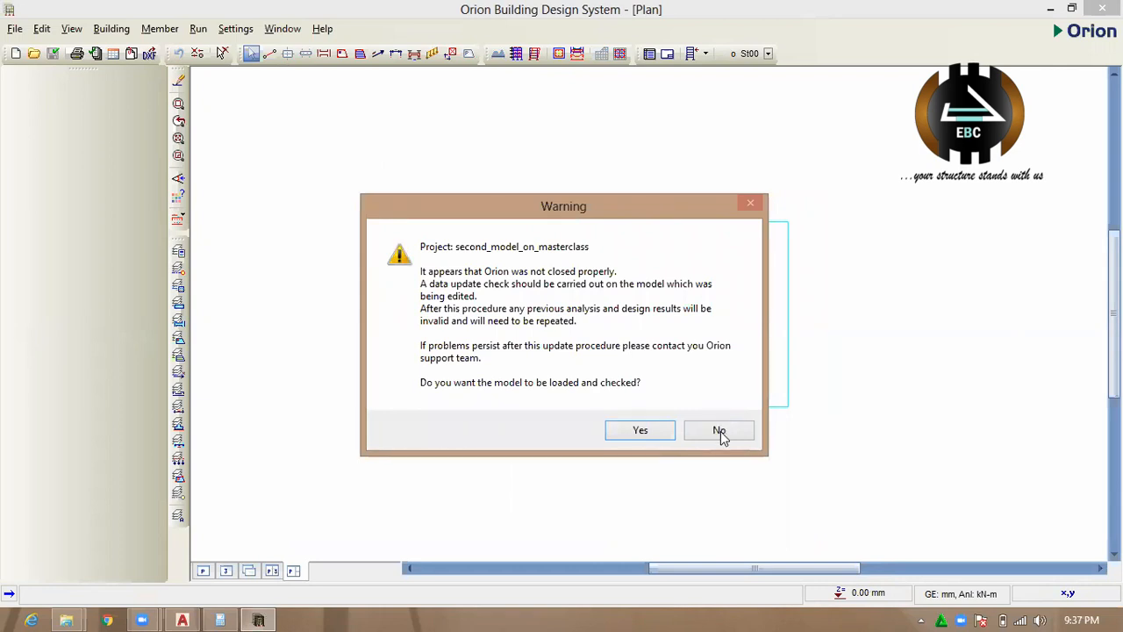
{"action": "left_click", "coordinate": [623, 430]}
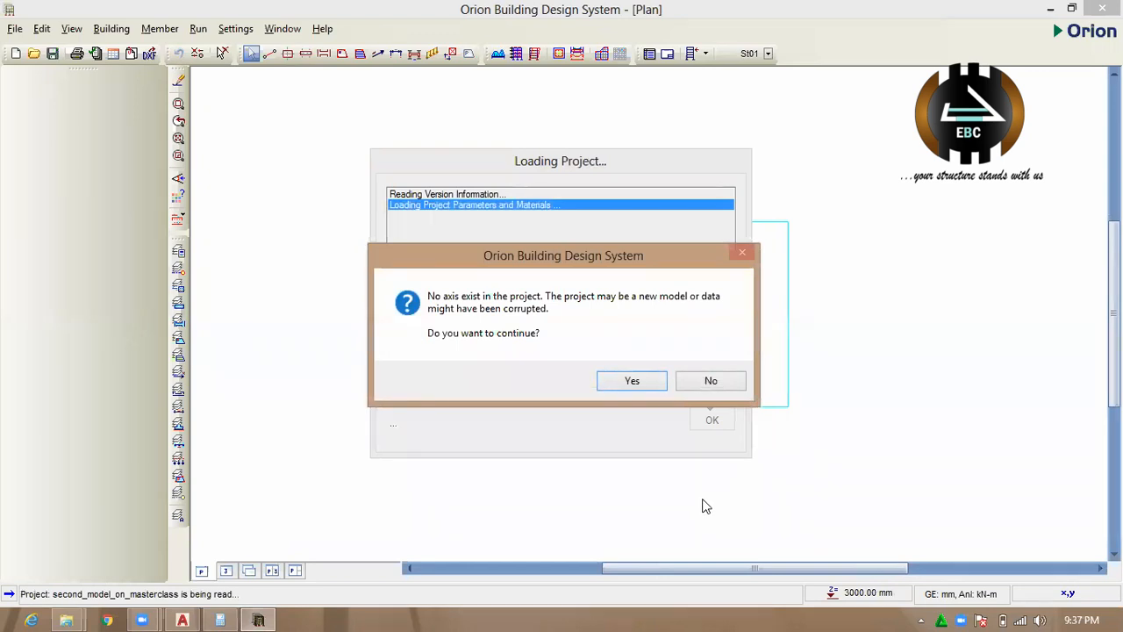
{"action": "left_click", "coordinate": [632, 386]}
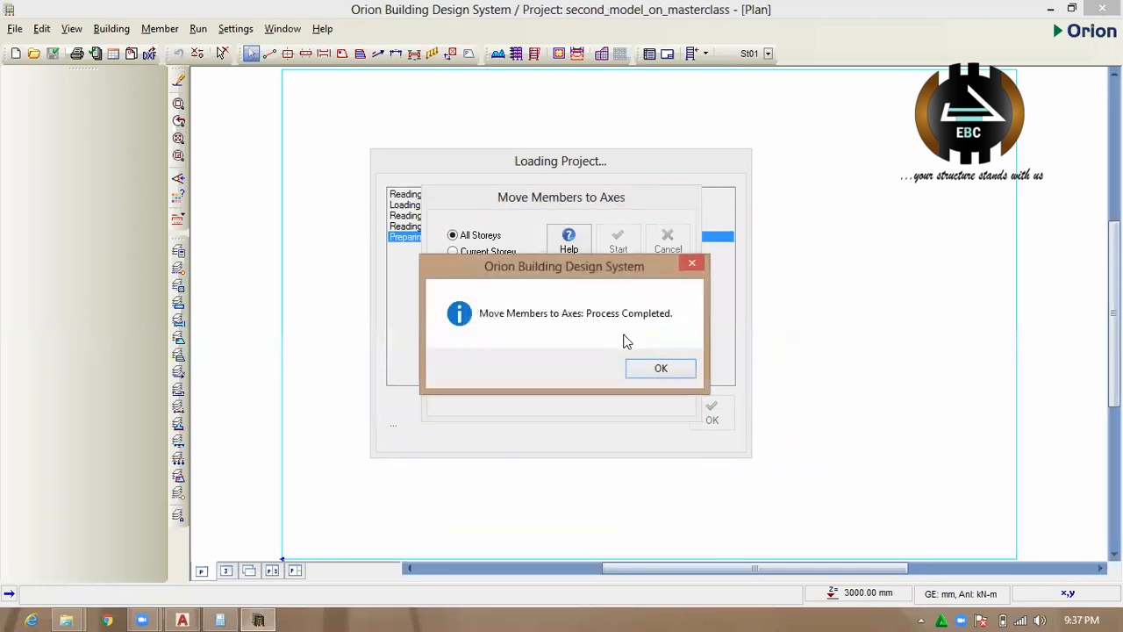
{"action": "left_click", "coordinate": [640, 371]}
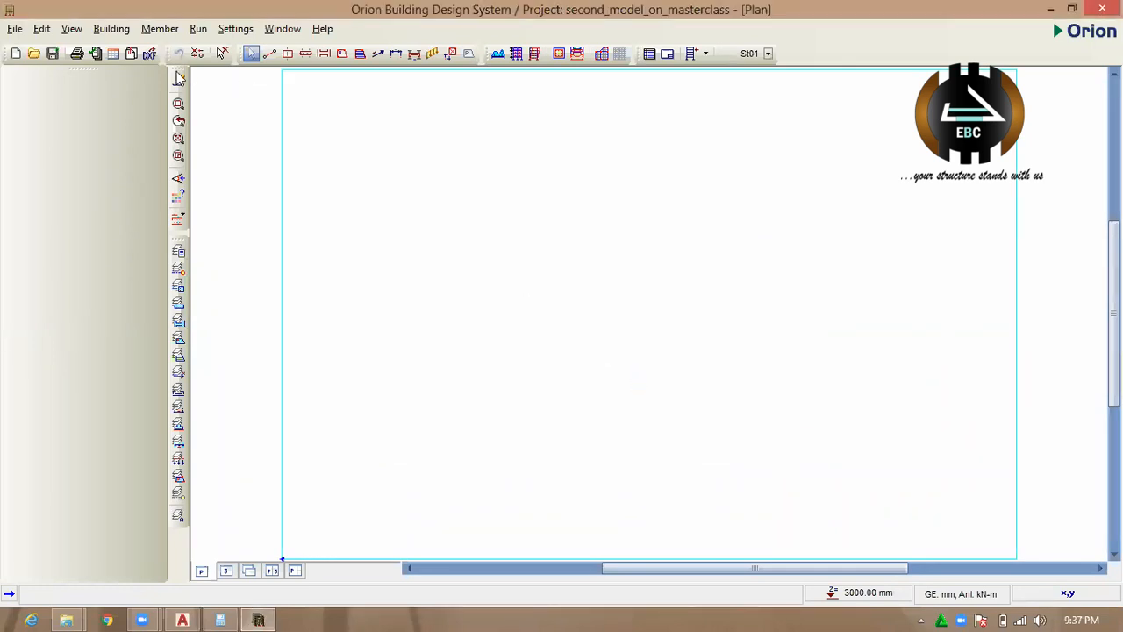
Load the "master class 2" DXF file from the Desktop as the reference drawing, in mm with text entities displayed.
{"action": "left_click", "coordinate": [131, 55]}
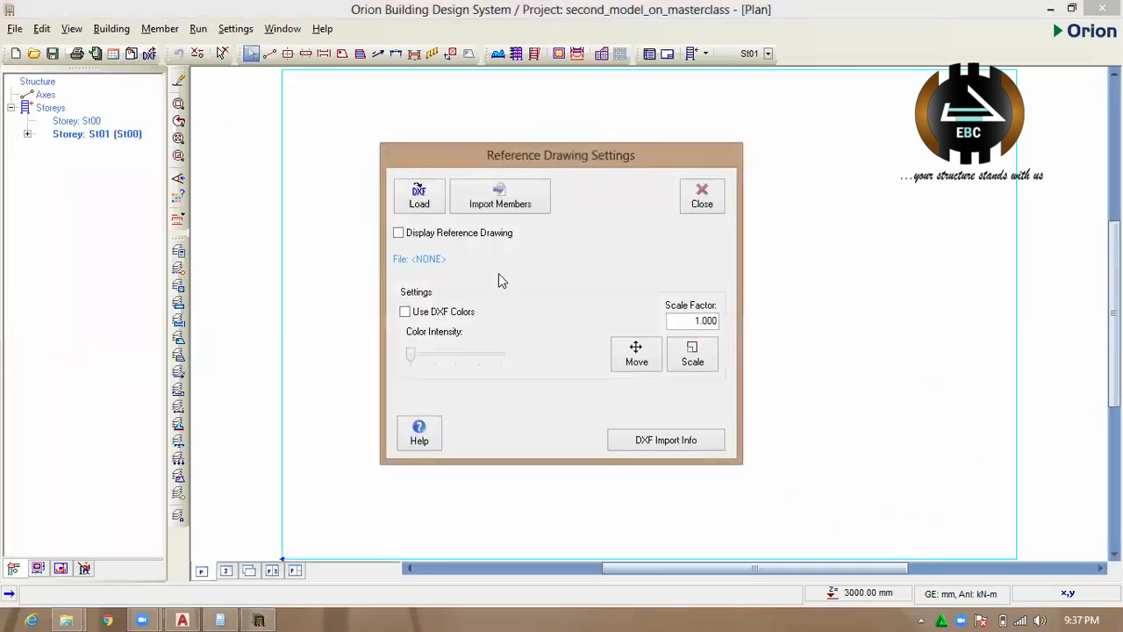
{"action": "left_click", "coordinate": [419, 195]}
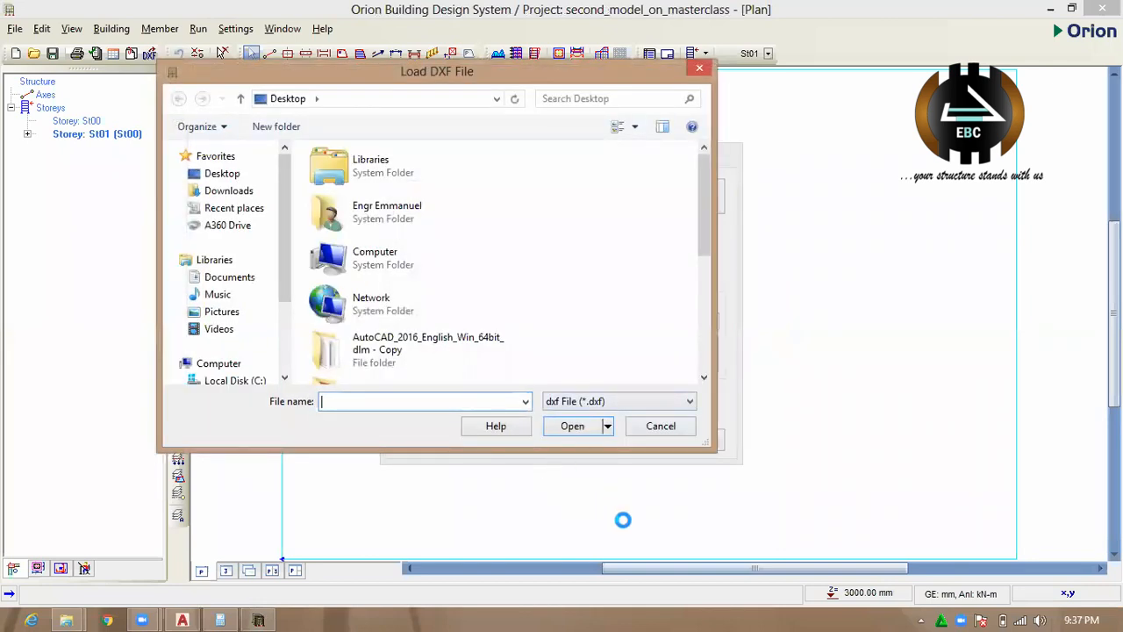
{"action": "left_click_drag", "start_coordinate": [711, 237], "coordinate": [704, 366]}
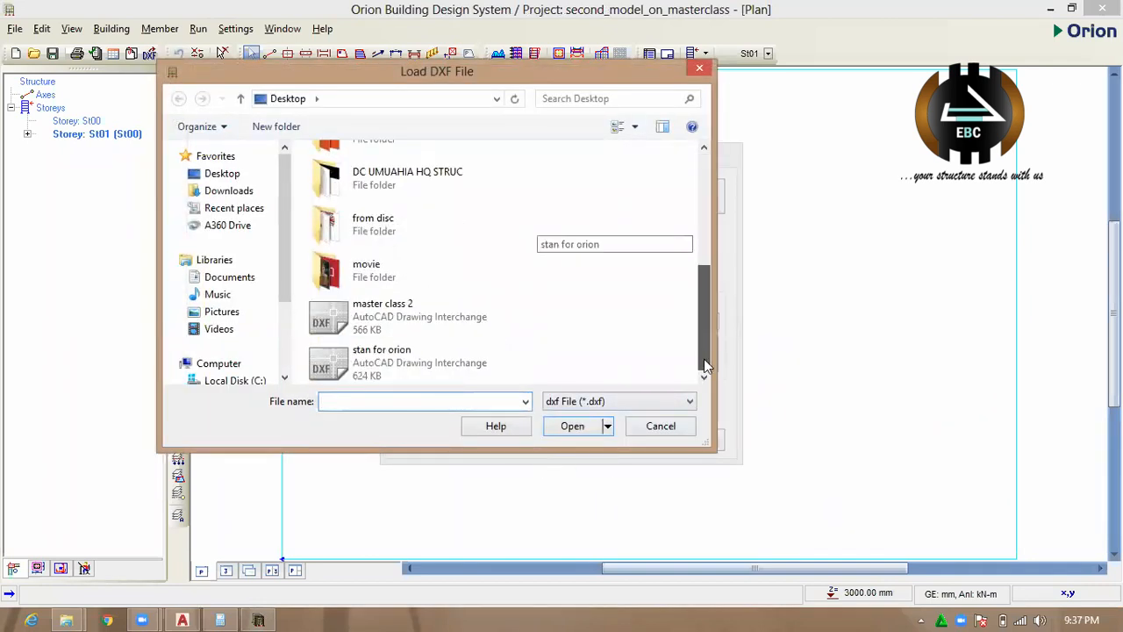
{"action": "left_click", "coordinate": [412, 316]}
{"action": "left_click", "coordinate": [572, 427]}
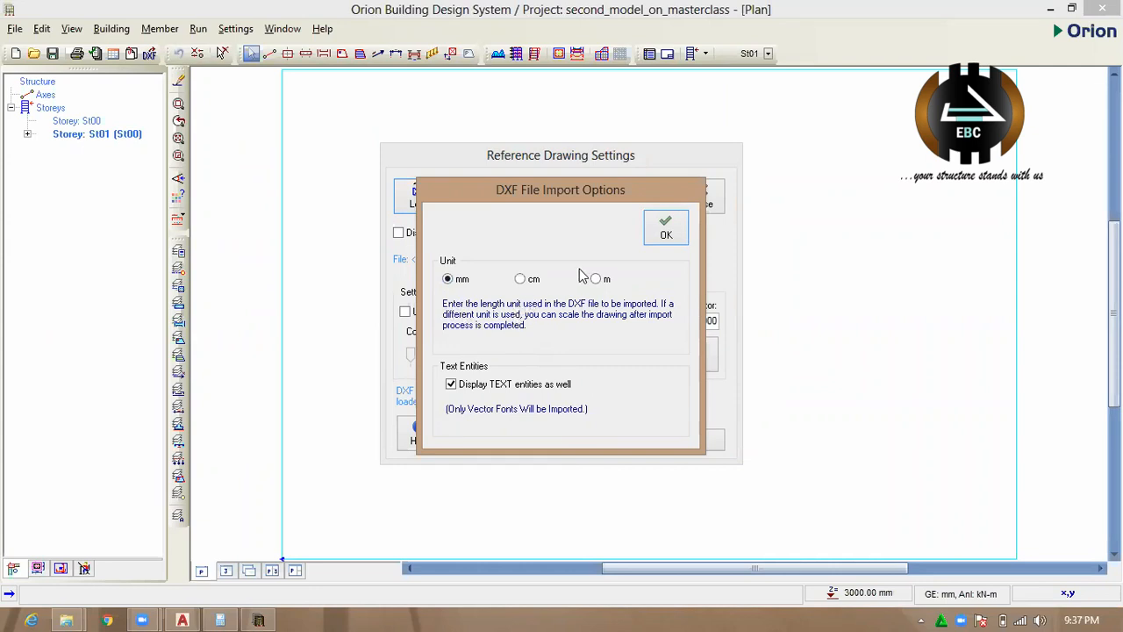
{"action": "left_click", "coordinate": [665, 233]}
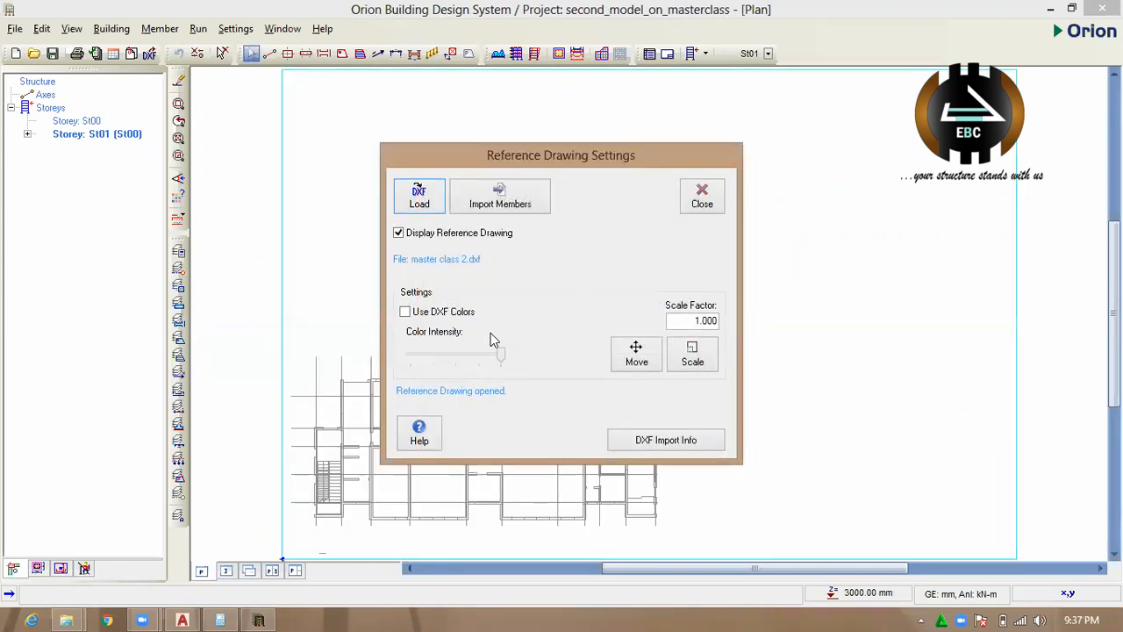
Compare the reference drawing in its DXF colours with the floor plan in AutoCAD, and switch the DXF colours back off in Orion.
{"action": "left_click", "coordinate": [448, 312]}
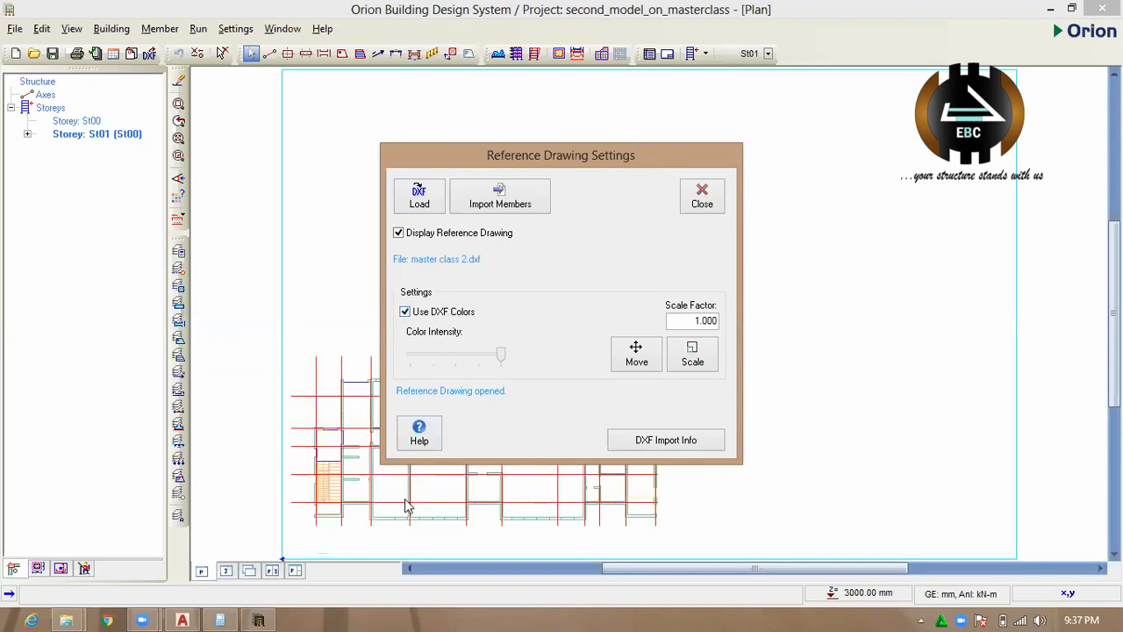
{"action": "mouse_move", "coordinate": [188, 615]}
{"action": "left_click", "coordinate": [207, 540]}
{"action": "scroll", "coordinate": [535, 336], "scroll_direction": "up", "scroll_amount": 13}
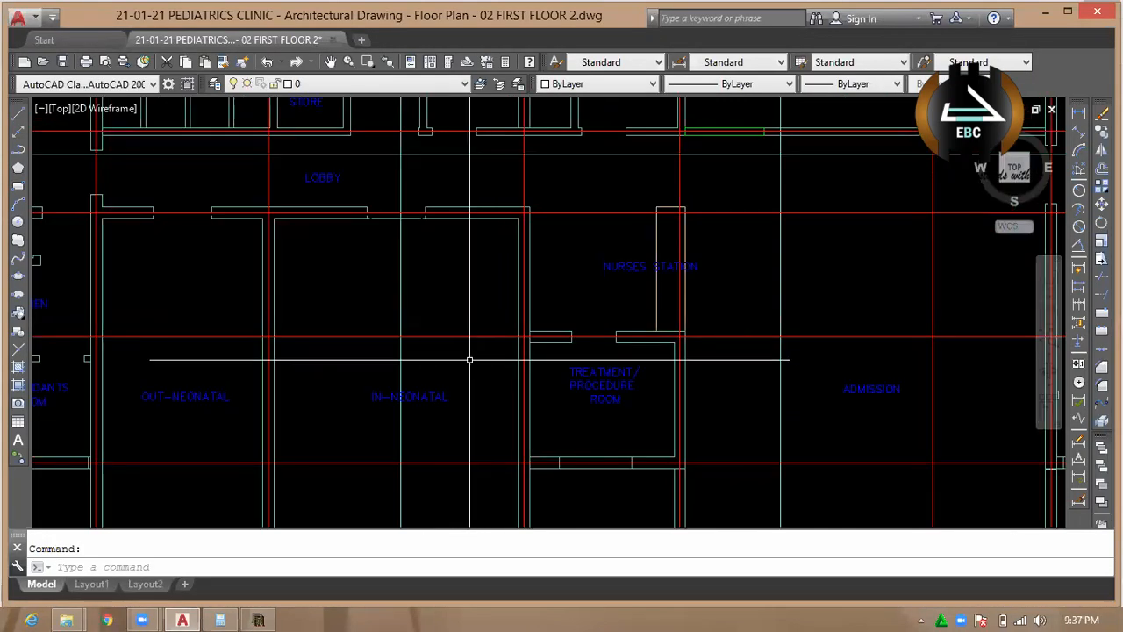
{"action": "scroll", "coordinate": [379, 337], "scroll_direction": "down", "scroll_amount": 4}
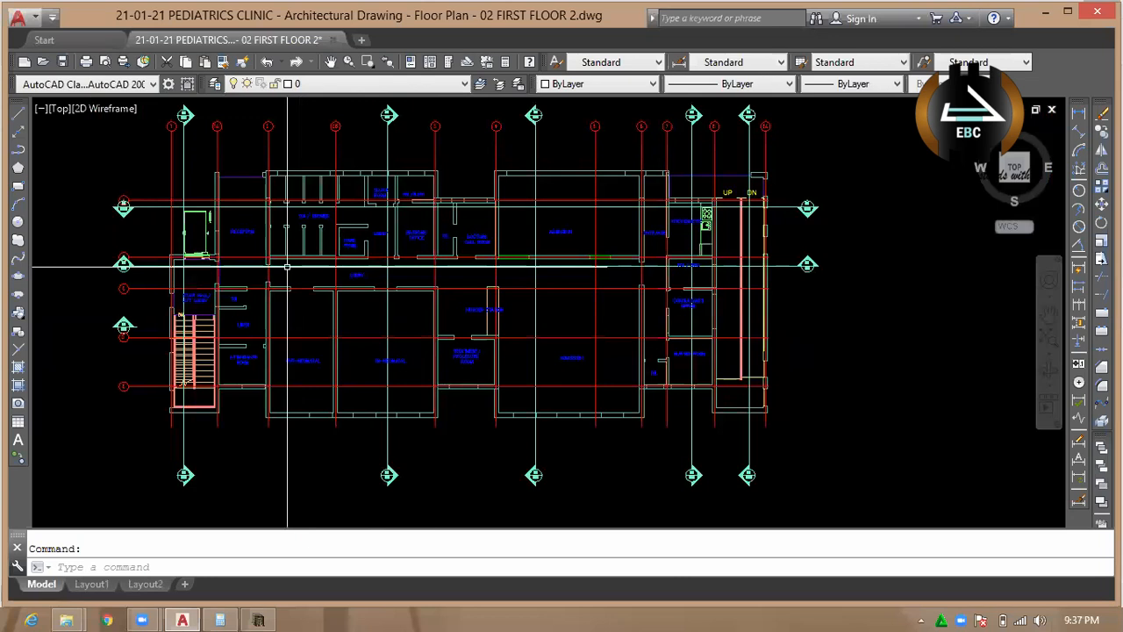
{"action": "left_click", "coordinate": [1044, 12]}
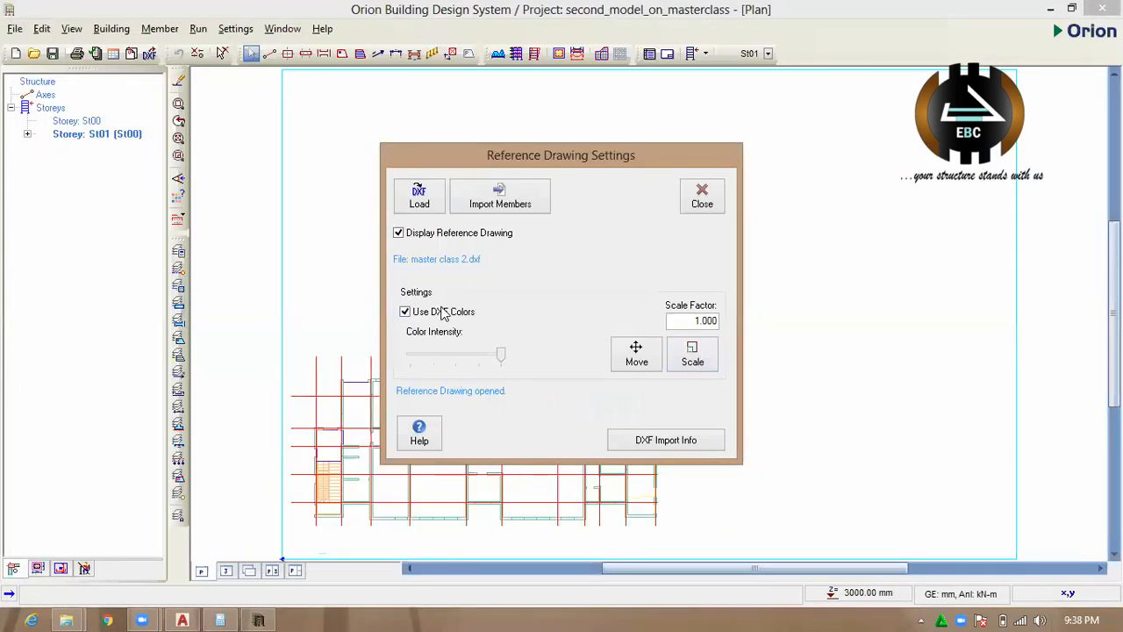
{"action": "left_click", "coordinate": [443, 313]}
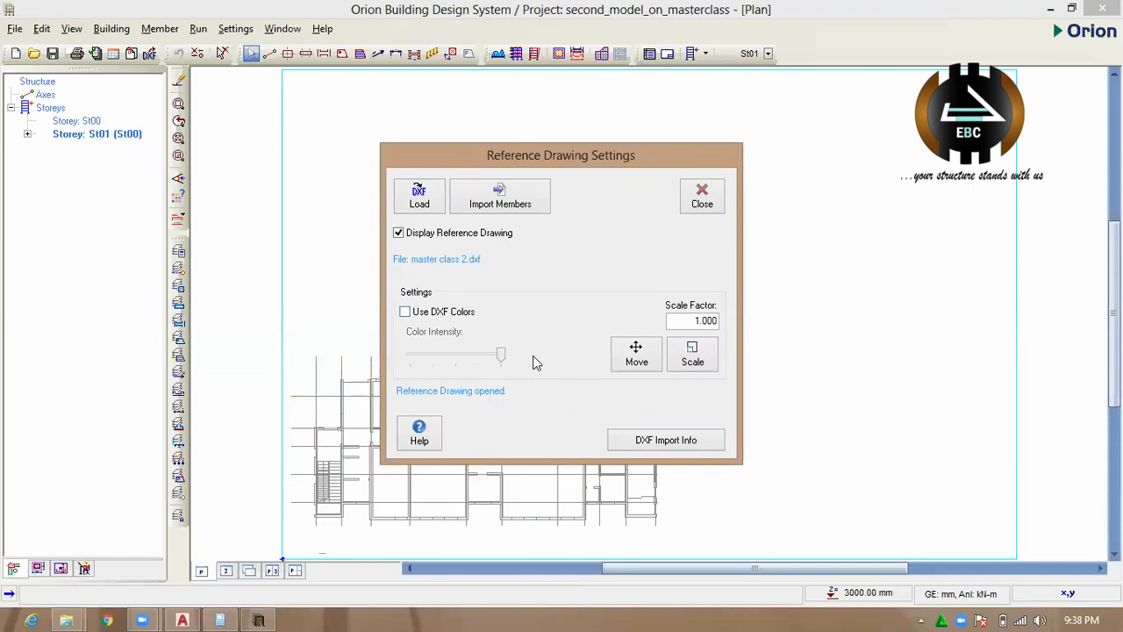
Move the reference drawing diagonally up and right, away from its insertion position towards the middle of the plan sheet.
{"action": "left_click", "coordinate": [647, 364]}
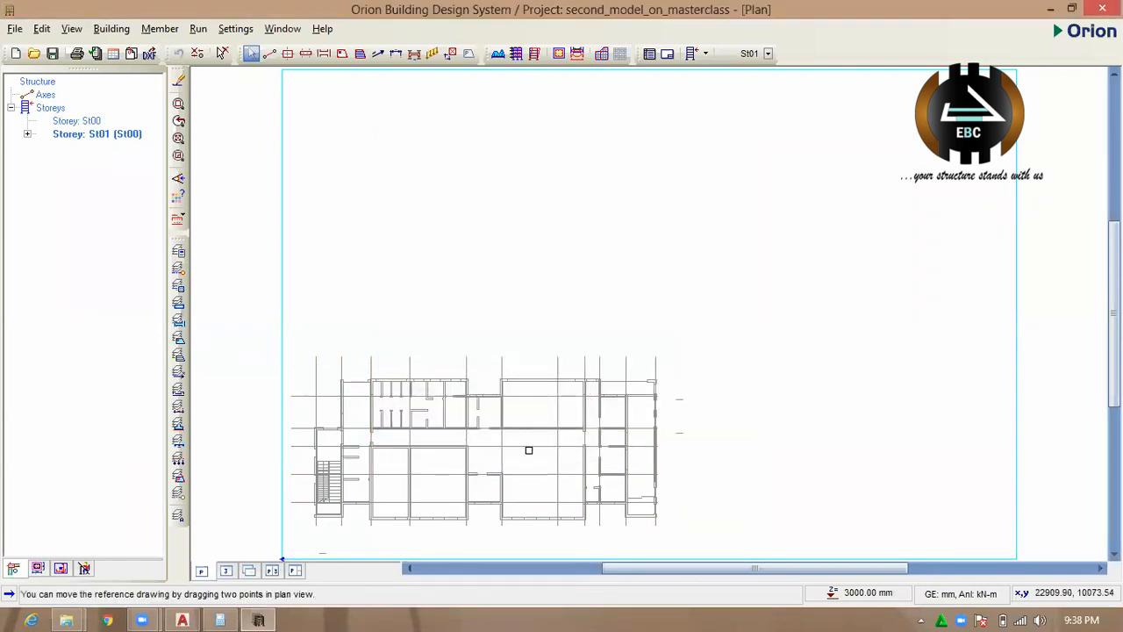
{"action": "left_click", "coordinate": [502, 427]}
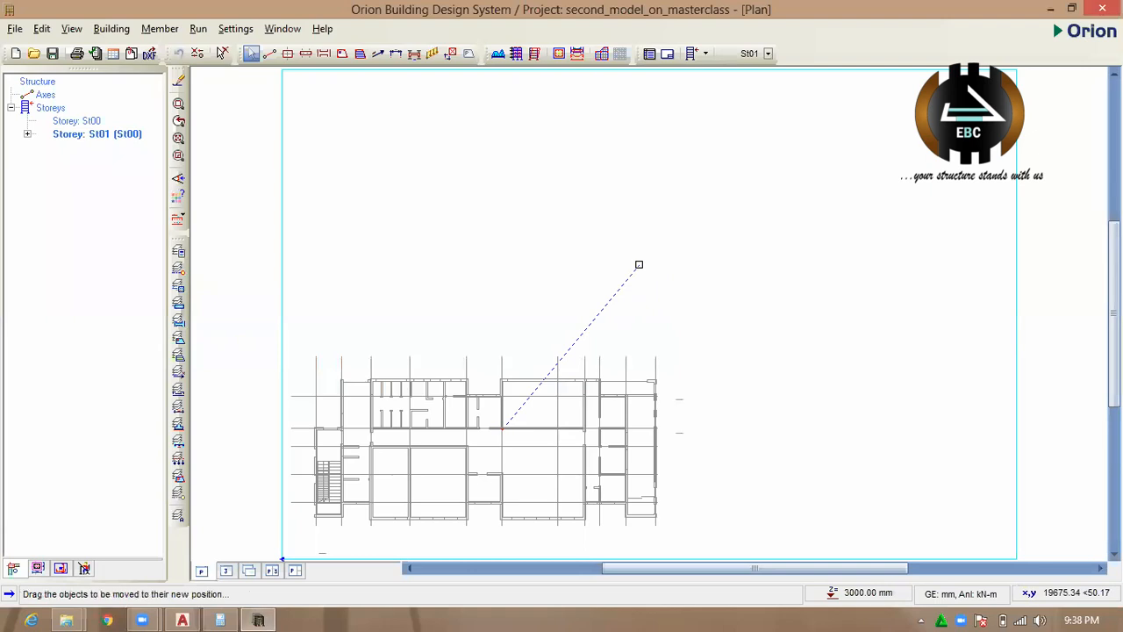
{"action": "left_click", "coordinate": [638, 264]}
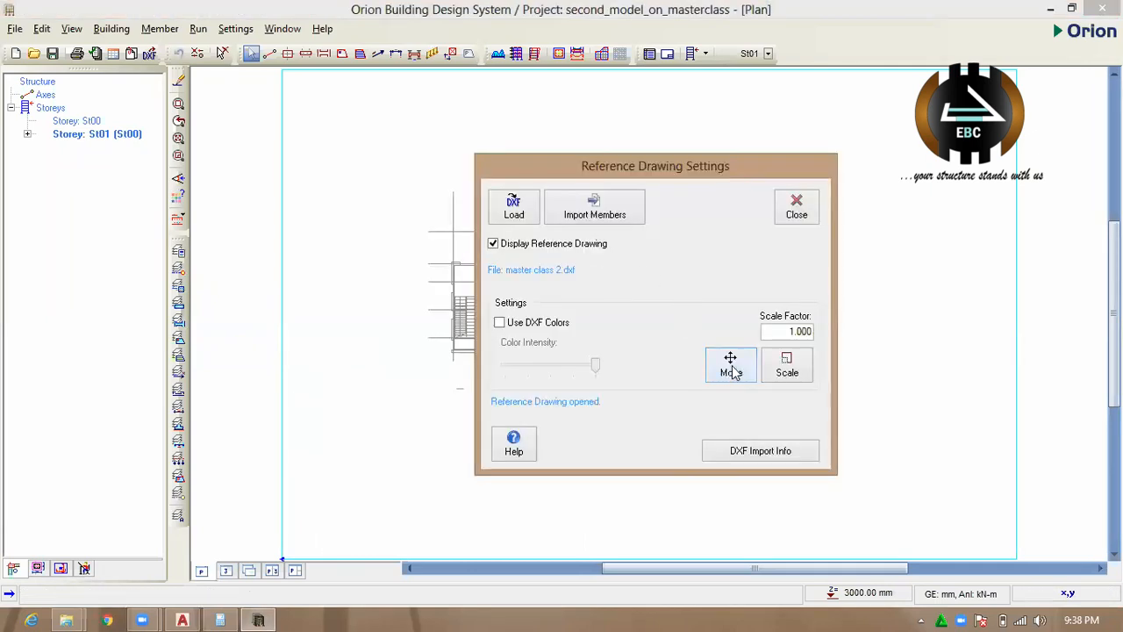
{"action": "left_click", "coordinate": [731, 365]}
{"action": "left_click", "coordinate": [631, 308]}
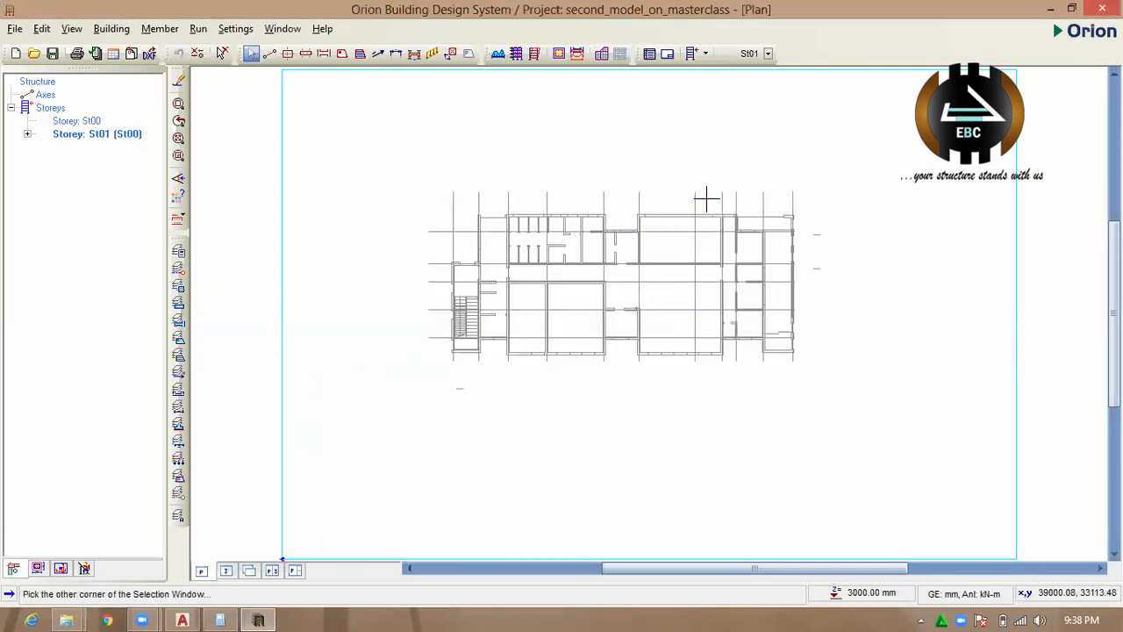
{"action": "left_click", "coordinate": [501, 153]}
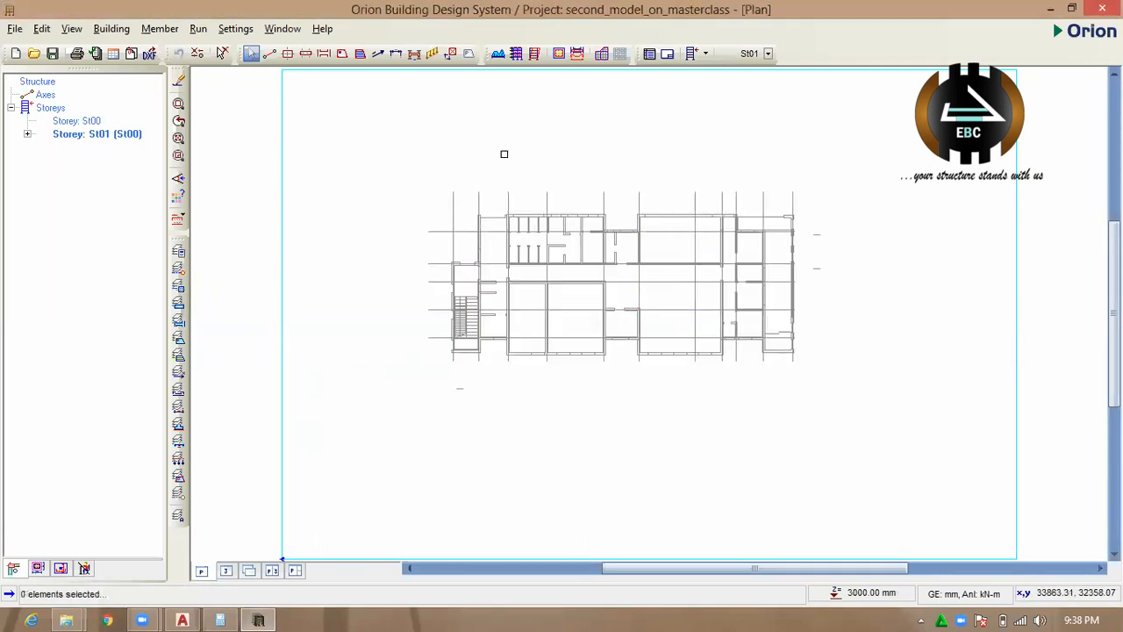
Reload the "master class 2" DXF as the reference drawing in mm with text entities displayed and DXF colours switched off.
{"action": "left_click", "coordinate": [131, 54]}
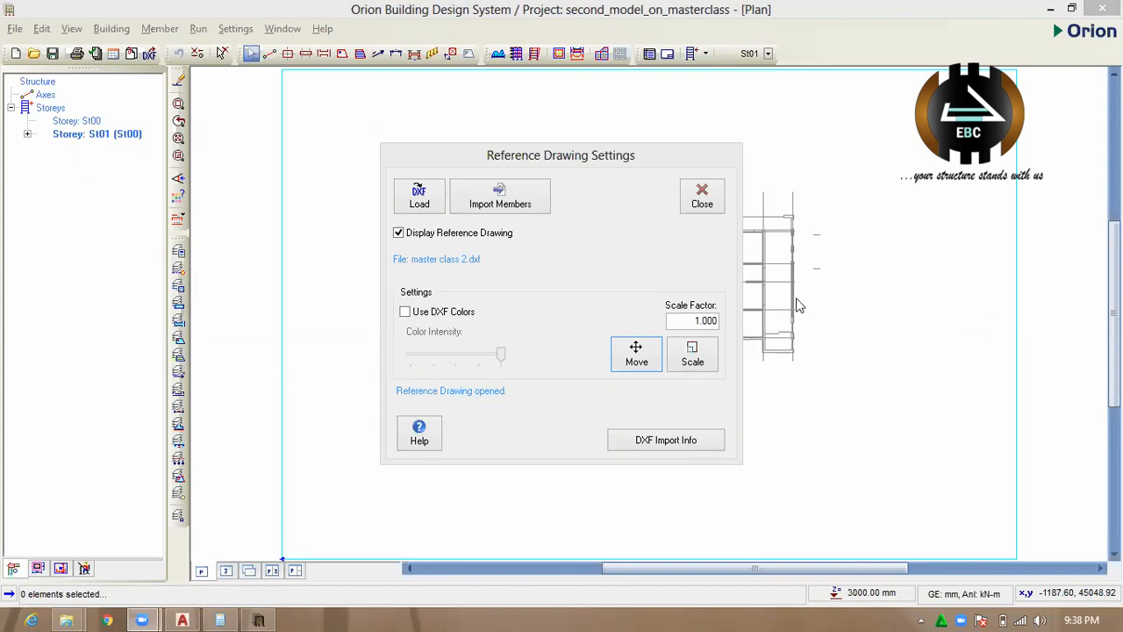
{"action": "left_click", "coordinate": [418, 202]}
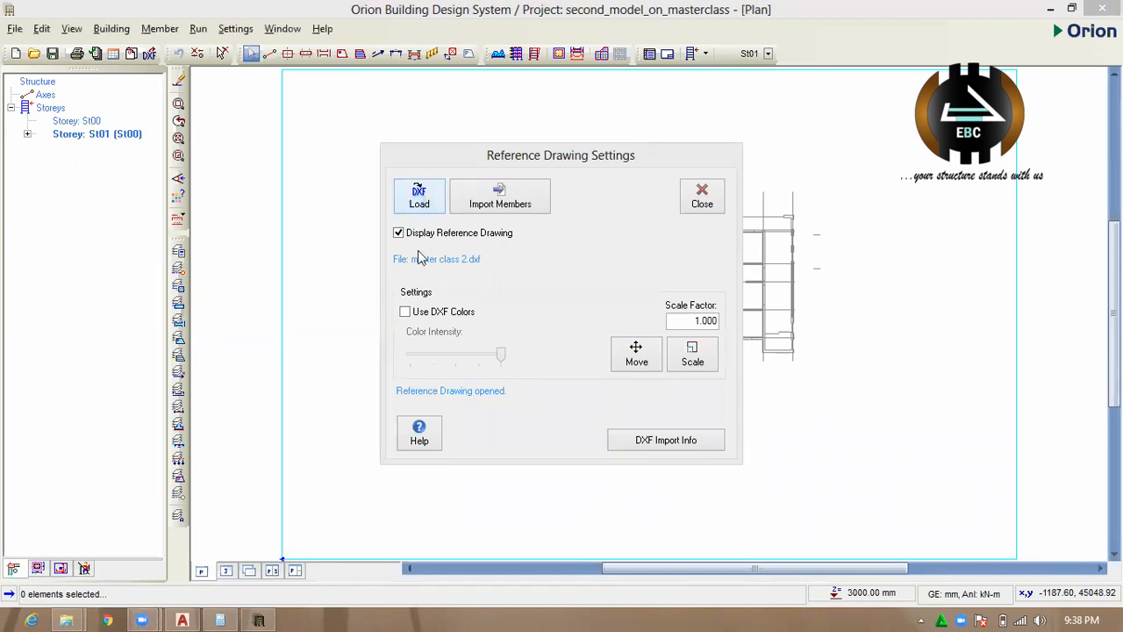
{"action": "left_click_drag", "start_coordinate": [705, 202], "coordinate": [696, 316]}
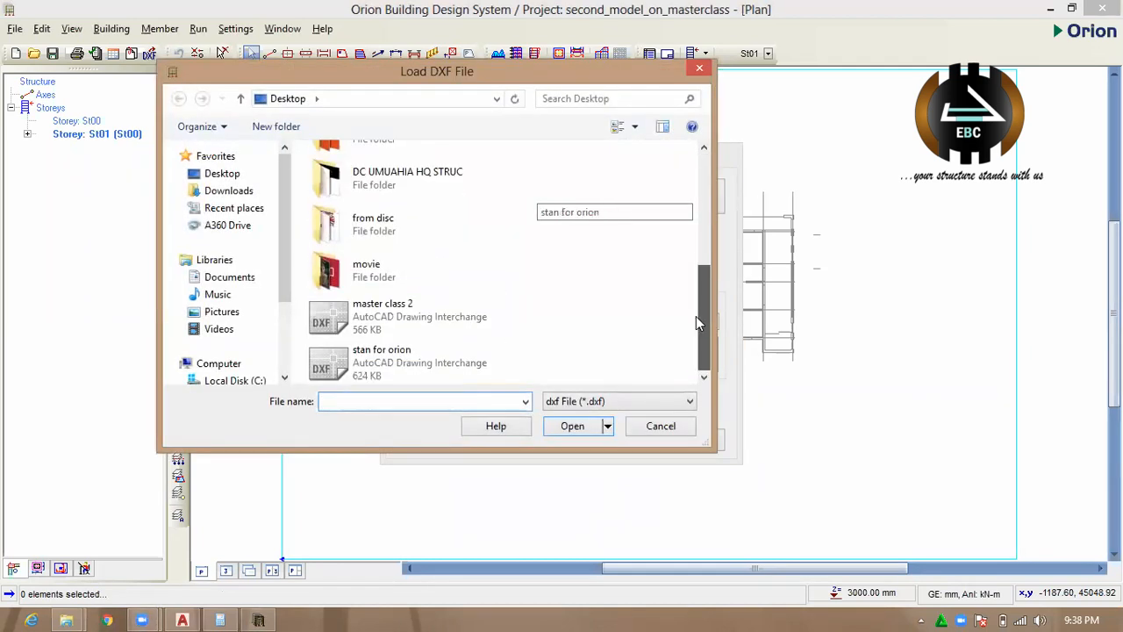
{"action": "left_click", "coordinate": [424, 316]}
{"action": "left_click", "coordinate": [587, 432]}
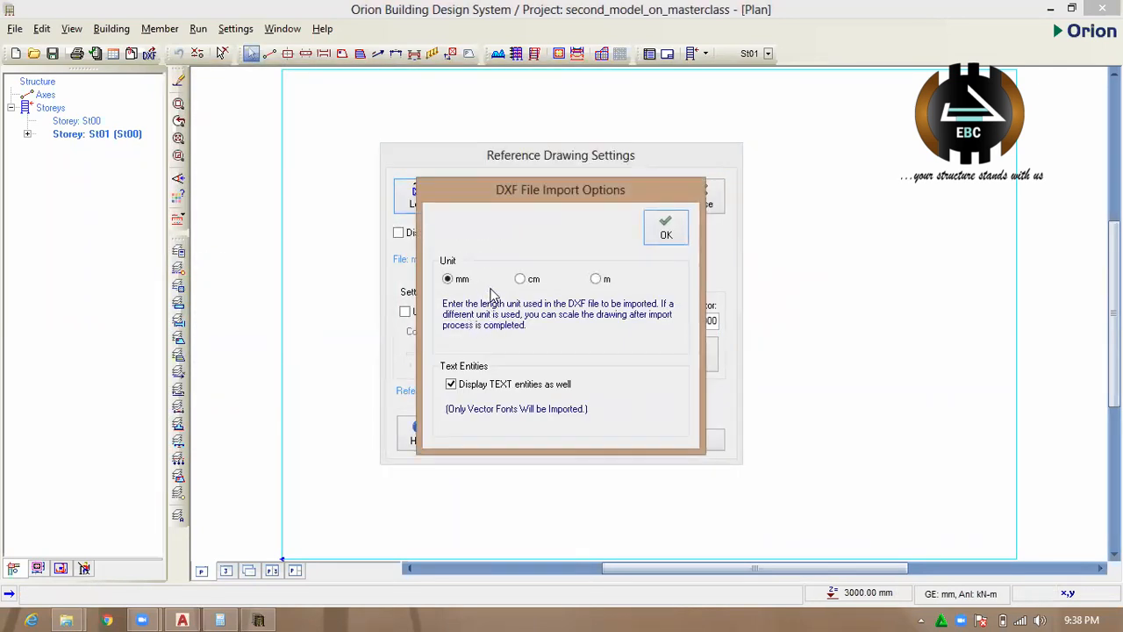
{"action": "left_click", "coordinate": [666, 237]}
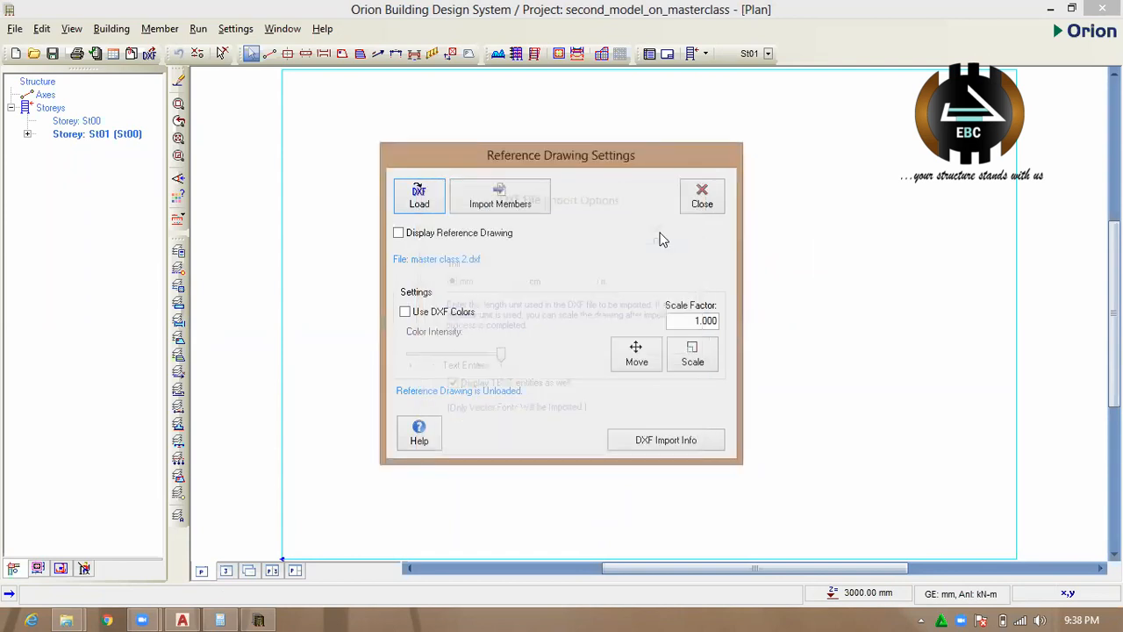
{"action": "left_click", "coordinate": [436, 319]}
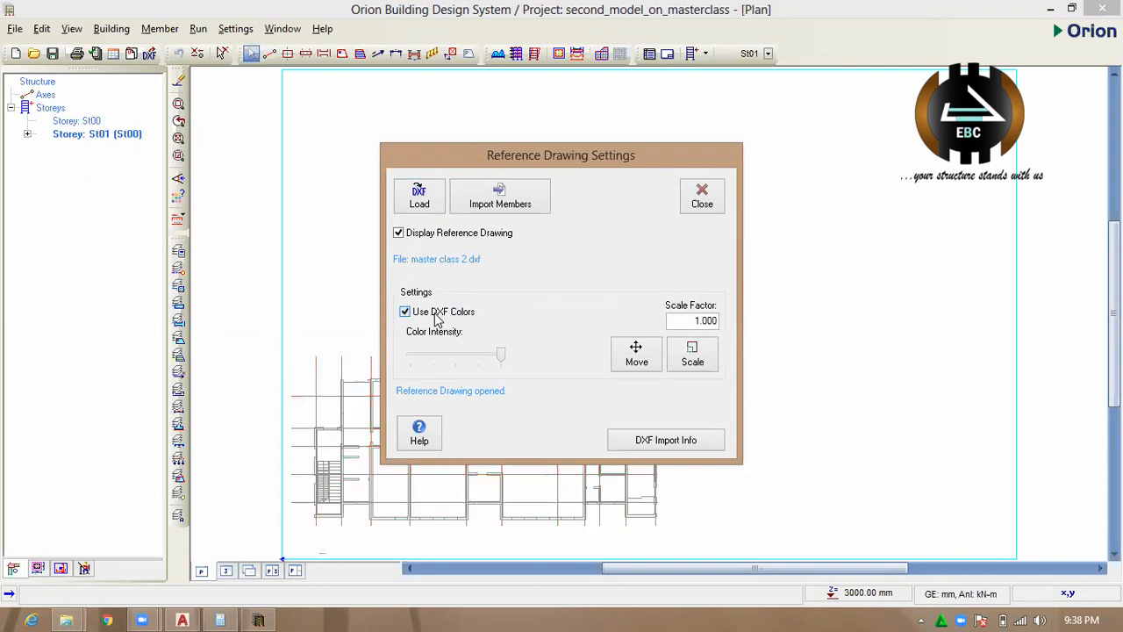
Move the reference drawing up and right to the middle of the plan sheet, using a wall corner as base point.
{"action": "left_click", "coordinate": [637, 360]}
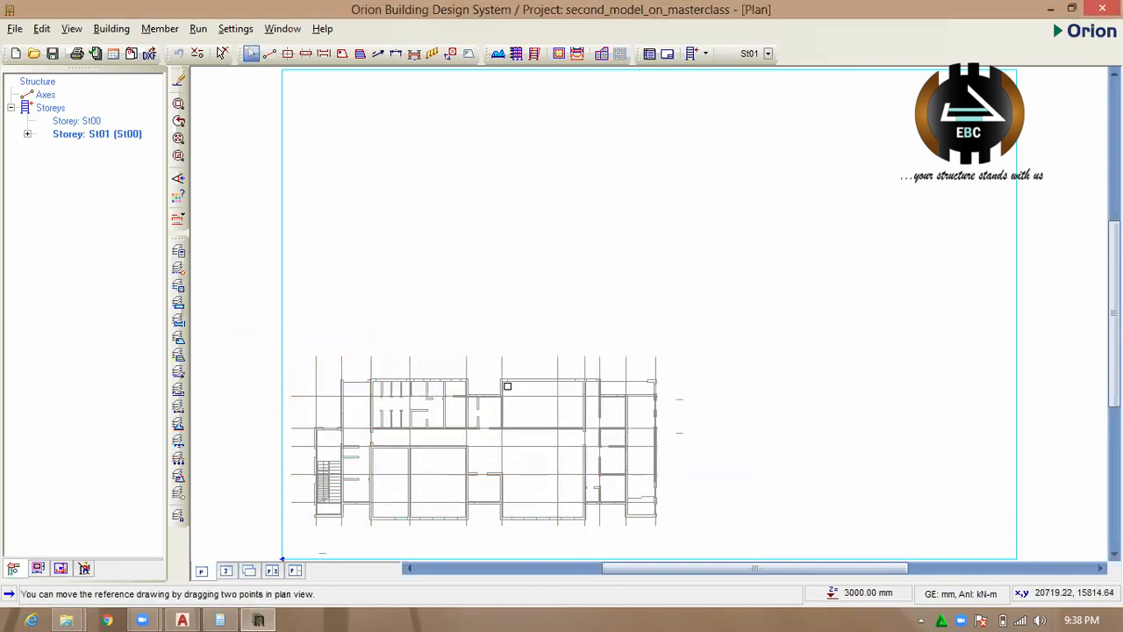
{"action": "left_click", "coordinate": [505, 383]}
{"action": "left_click", "coordinate": [697, 219]}
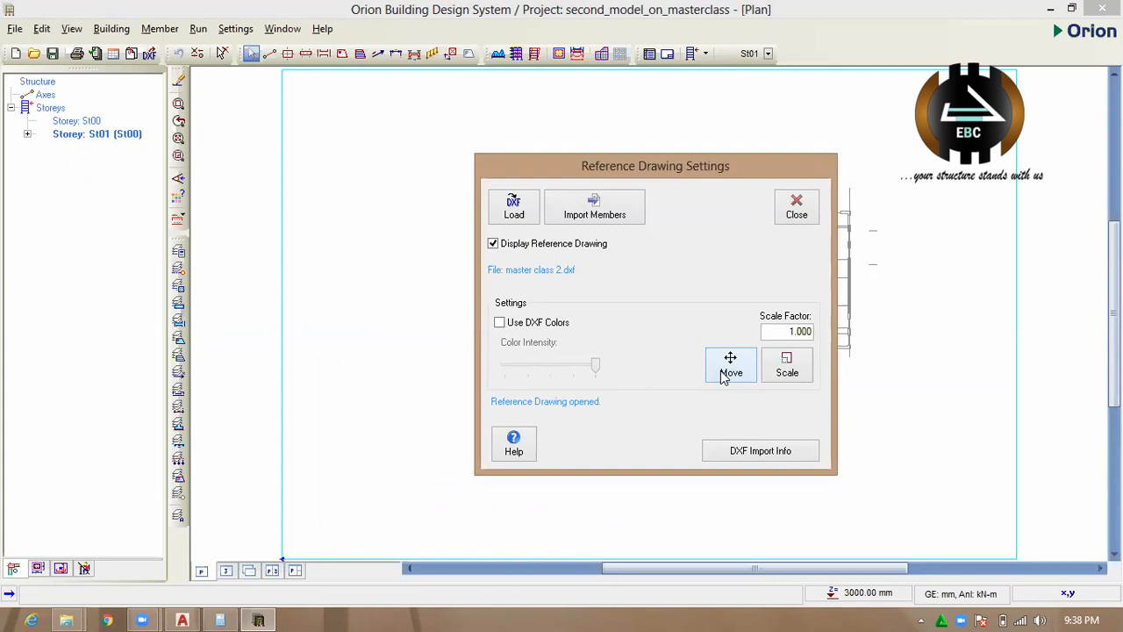
{"action": "left_click", "coordinate": [728, 364]}
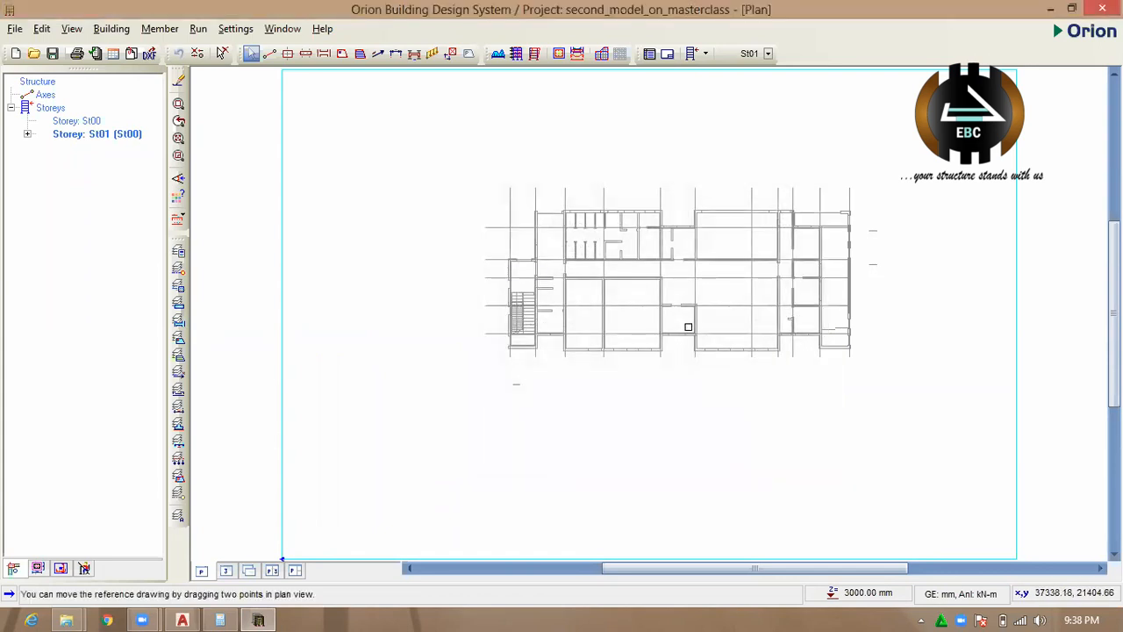
{"action": "left_click", "coordinate": [676, 279]}
{"action": "left_click", "coordinate": [669, 250]}
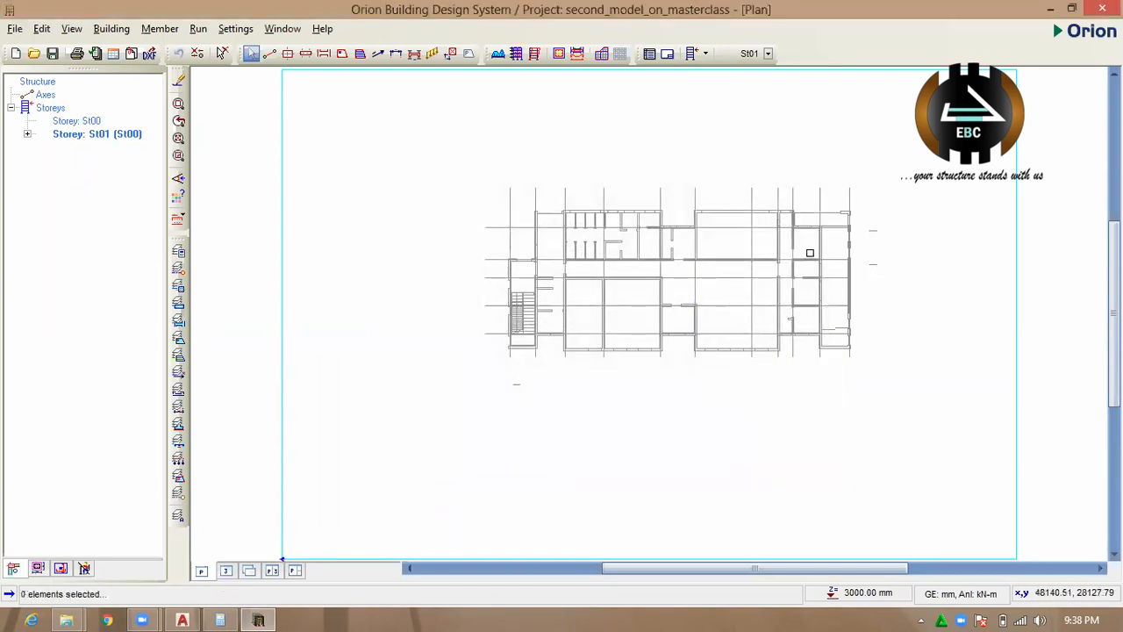
Draw vertical axis 1 about 20000 mm long over the floor plan's leftmost grid line, beside the staircase.
{"action": "scroll", "coordinate": [809, 253], "scroll_direction": "up", "scroll_amount": 3}
{"action": "scroll", "coordinate": [750, 284], "scroll_direction": "down", "scroll_amount": 1}
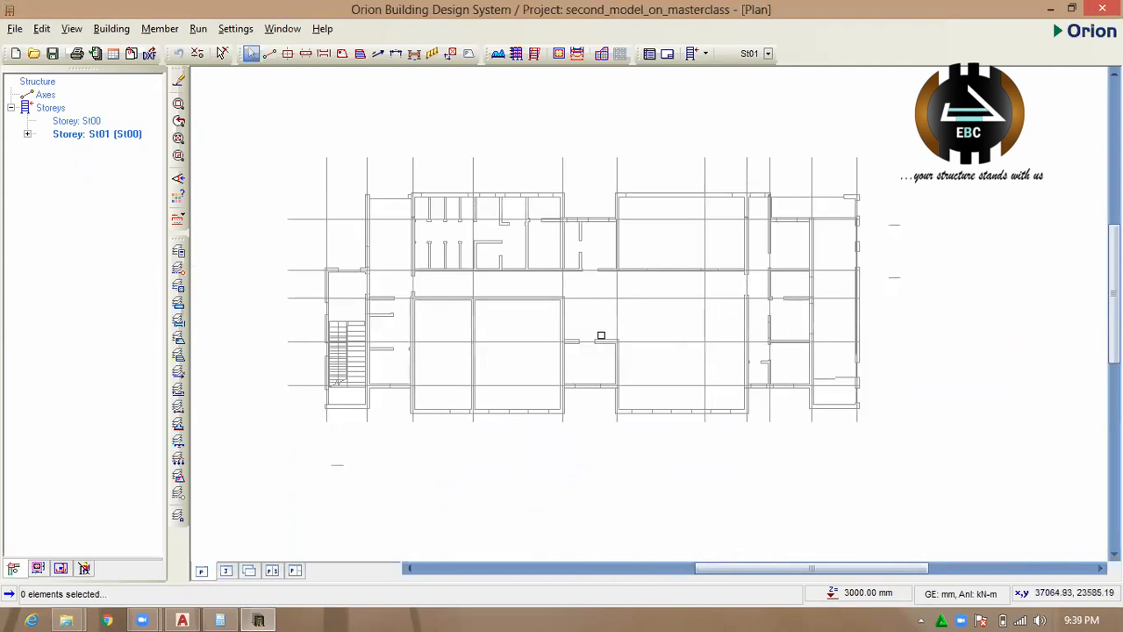
{"action": "scroll", "coordinate": [601, 333], "scroll_direction": "up", "scroll_amount": 1}
{"action": "scroll", "coordinate": [579, 344], "scroll_direction": "down", "scroll_amount": 2}
{"action": "scroll", "coordinate": [448, 345], "scroll_direction": "up", "scroll_amount": 1}
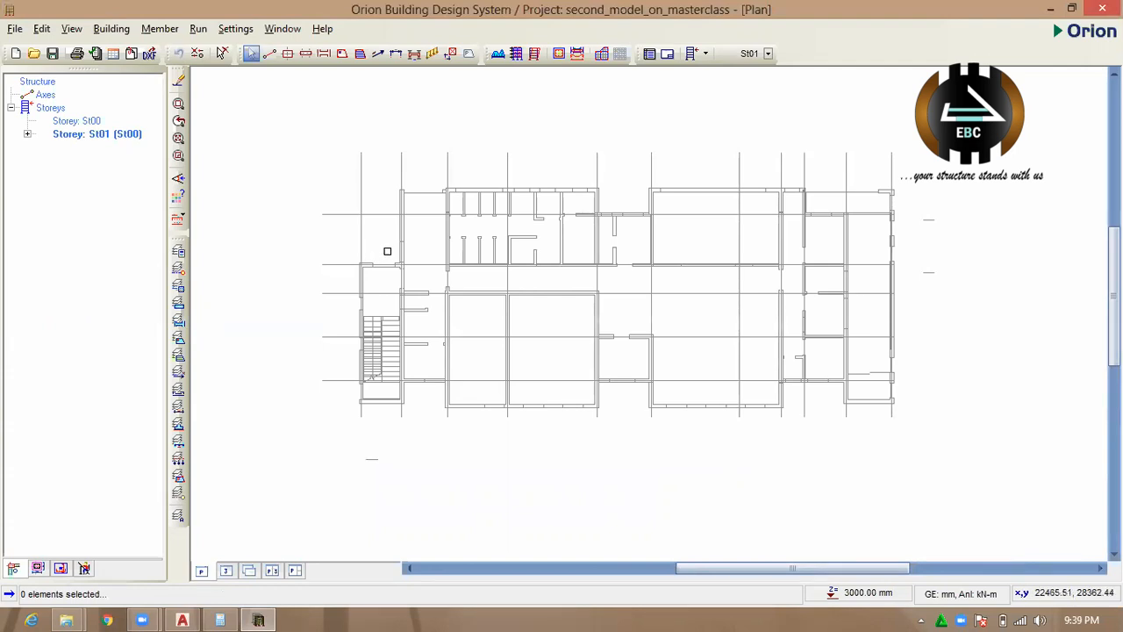
{"action": "left_click", "coordinate": [402, 182]}
{"action": "left_click", "coordinate": [383, 168]}
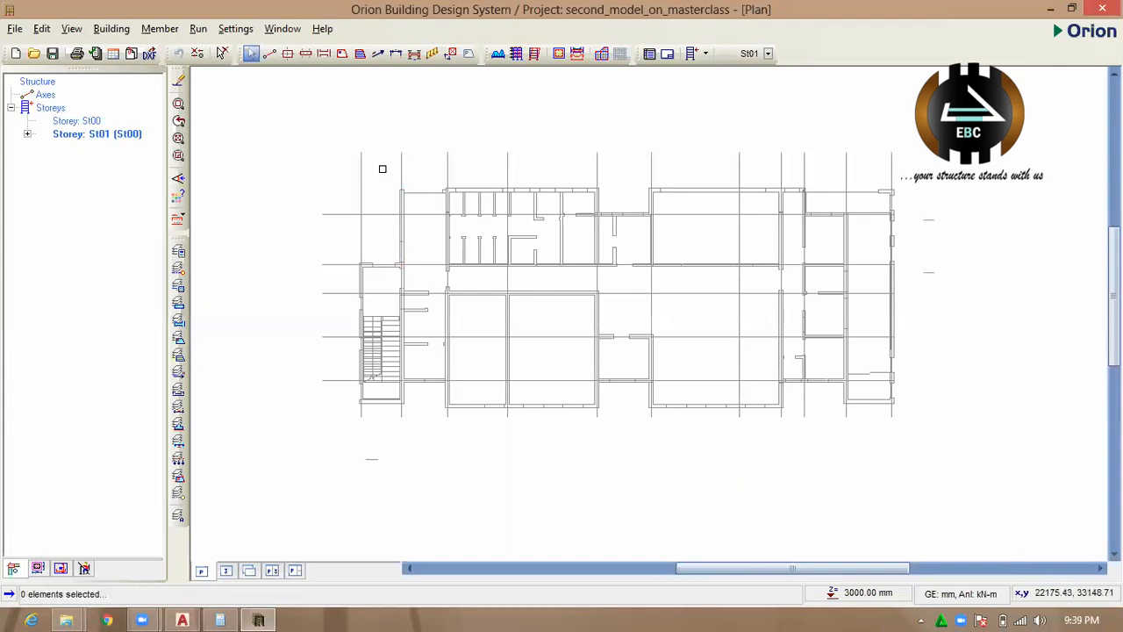
{"action": "left_click", "coordinate": [269, 53]}
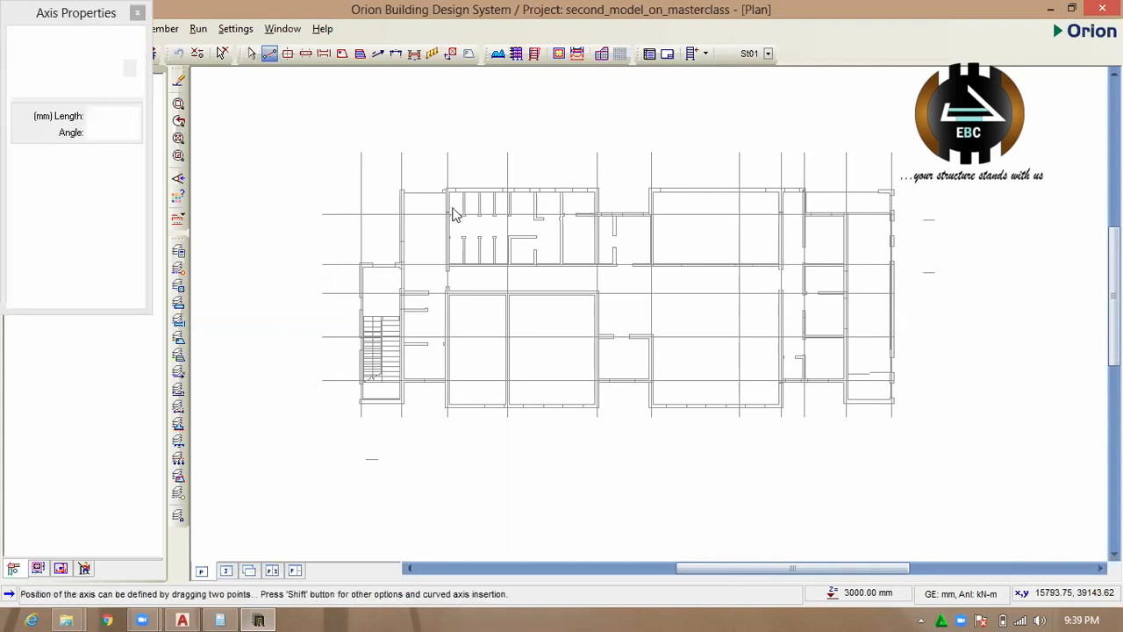
{"action": "left_click_drag", "start_coordinate": [361, 154], "coordinate": [361, 491]}
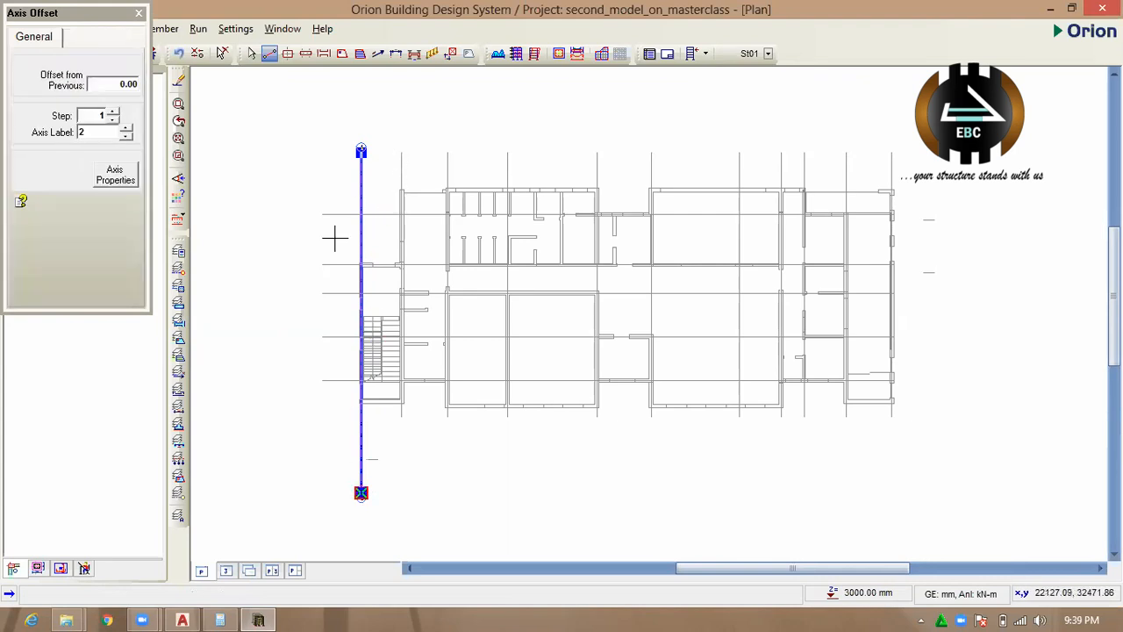
Switch to AutoCAD to examine the floor plan's vertical grid lines and their labels, and return to the Orion plan.
{"action": "scroll", "coordinate": [358, 143], "scroll_direction": "up", "scroll_amount": 3}
{"action": "scroll", "coordinate": [351, 170], "scroll_direction": "down", "scroll_amount": 2}
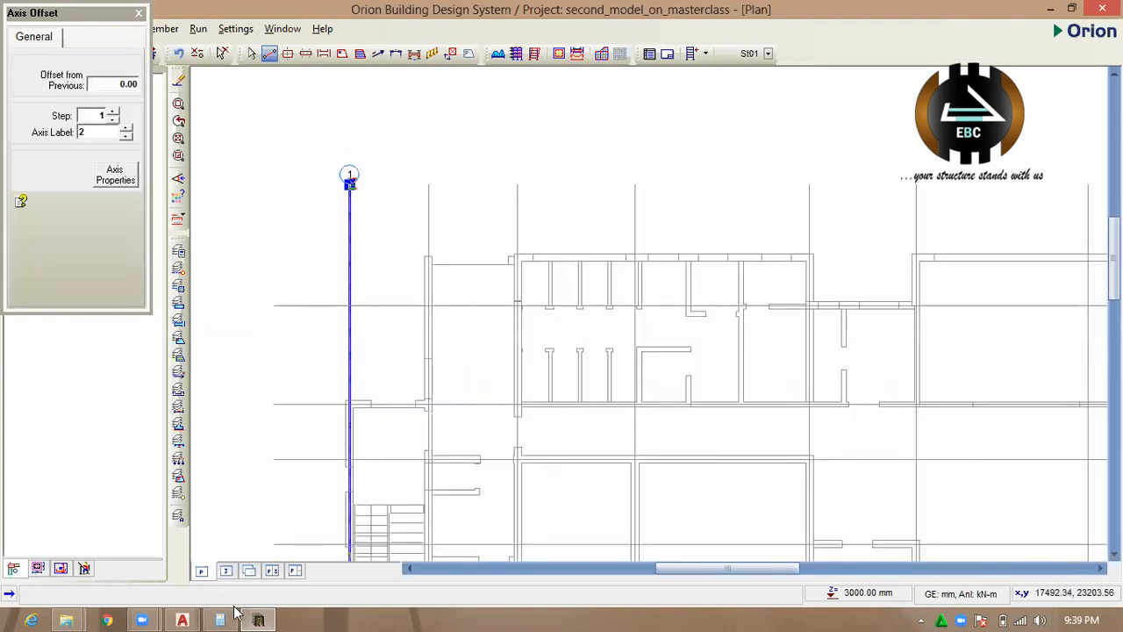
{"action": "left_click", "coordinate": [182, 620]}
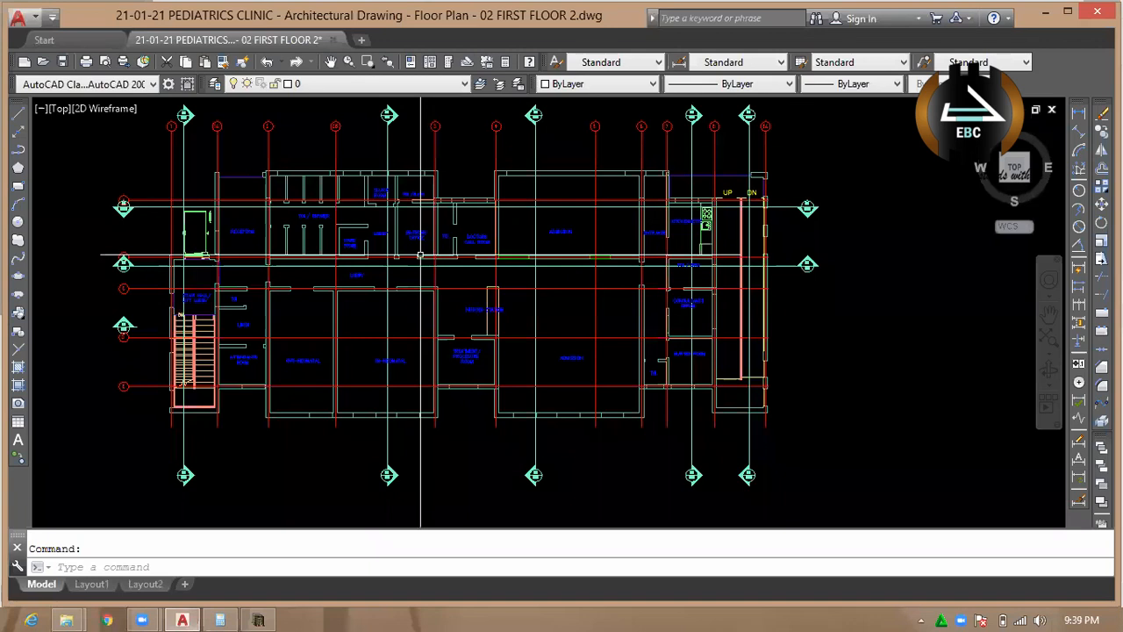
{"action": "scroll", "coordinate": [173, 126], "scroll_direction": "up", "scroll_amount": 3}
{"action": "scroll", "coordinate": [172, 127], "scroll_direction": "up", "scroll_amount": 2}
{"action": "scroll", "coordinate": [188, 251], "scroll_direction": "down", "scroll_amount": 4}
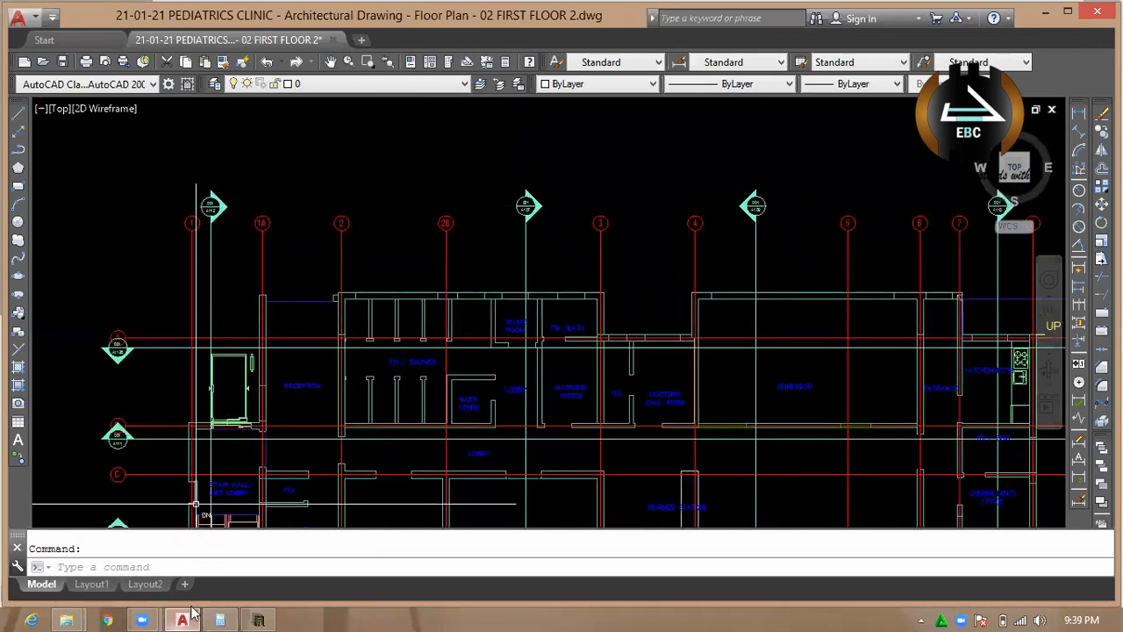
{"action": "left_click", "coordinate": [258, 620]}
{"action": "scroll", "coordinate": [461, 118], "scroll_direction": "down", "scroll_amount": 4}
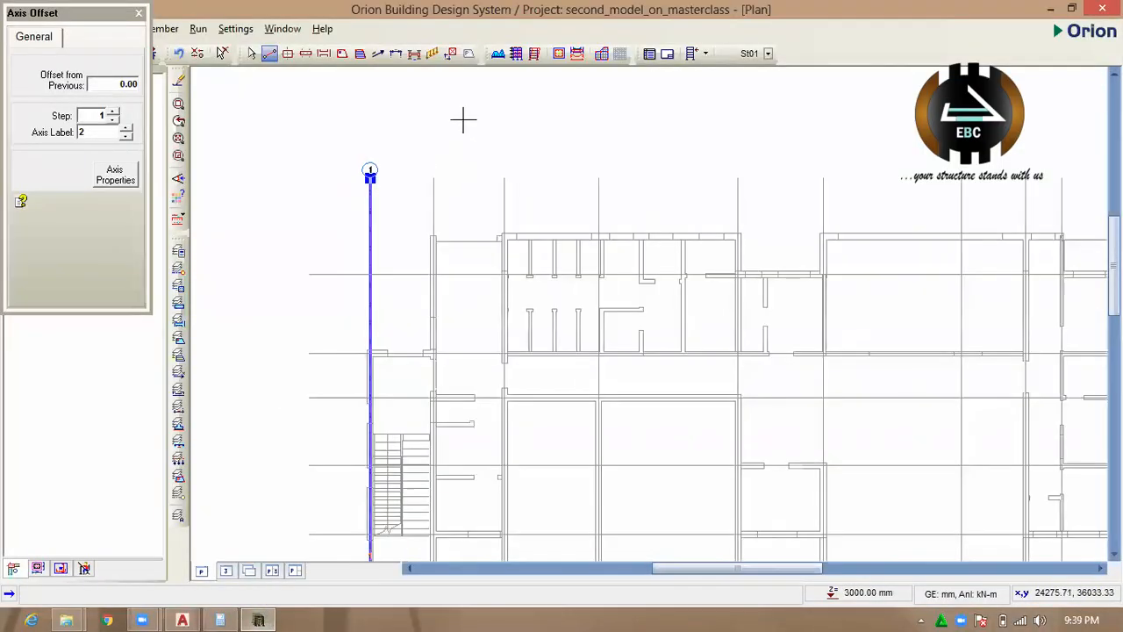
Draw vertical axis 2 about 23000 mm long over the second grid line, on the inner side of the staircase.
{"action": "left_click_drag", "start_coordinate": [451, 143], "coordinate": [457, 397]}
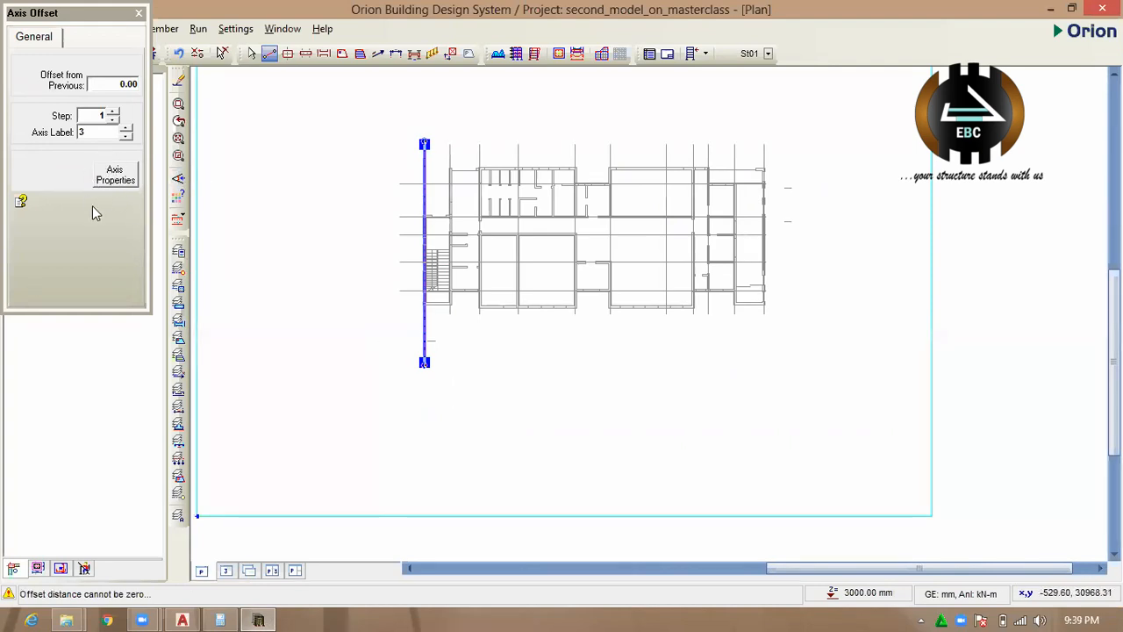
{"action": "left_click", "coordinate": [116, 177]}
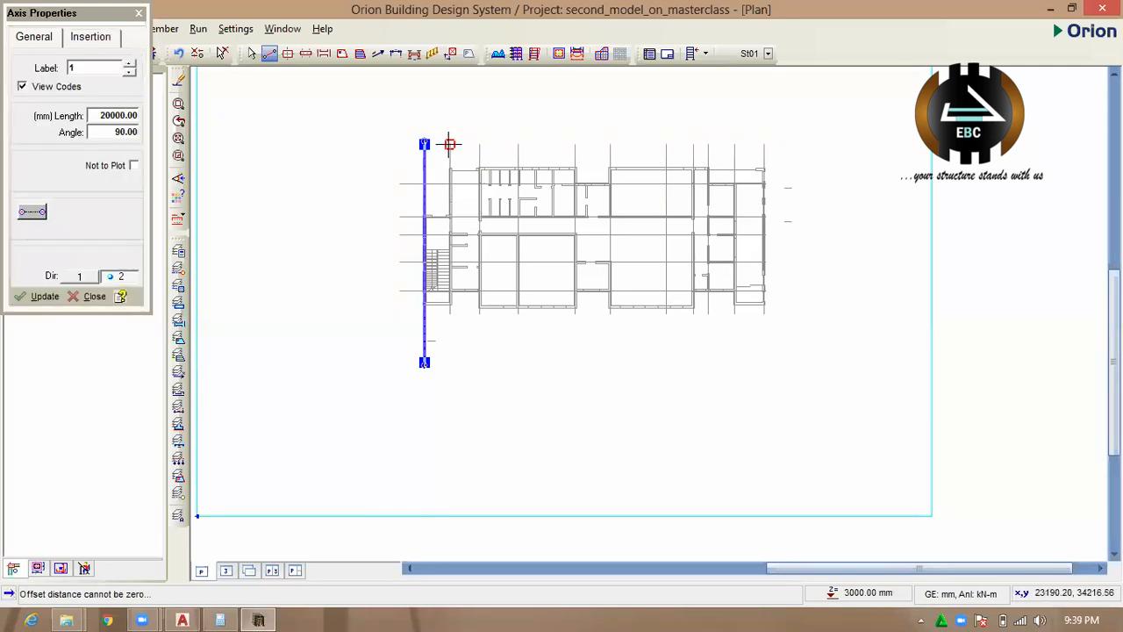
{"action": "left_click", "coordinate": [450, 143]}
{"action": "left_click", "coordinate": [456, 396]}
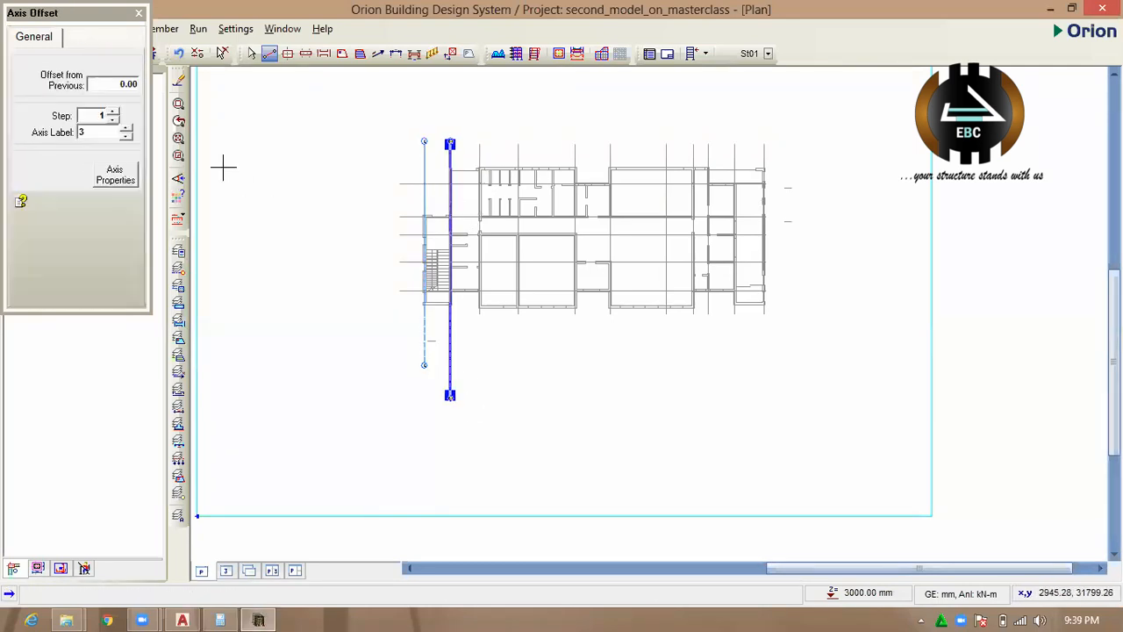
Draw vertical axes 3 and 4 over the third and fourth grid lines, about 23000 mm and 25000 mm long.
{"action": "left_click", "coordinate": [116, 176]}
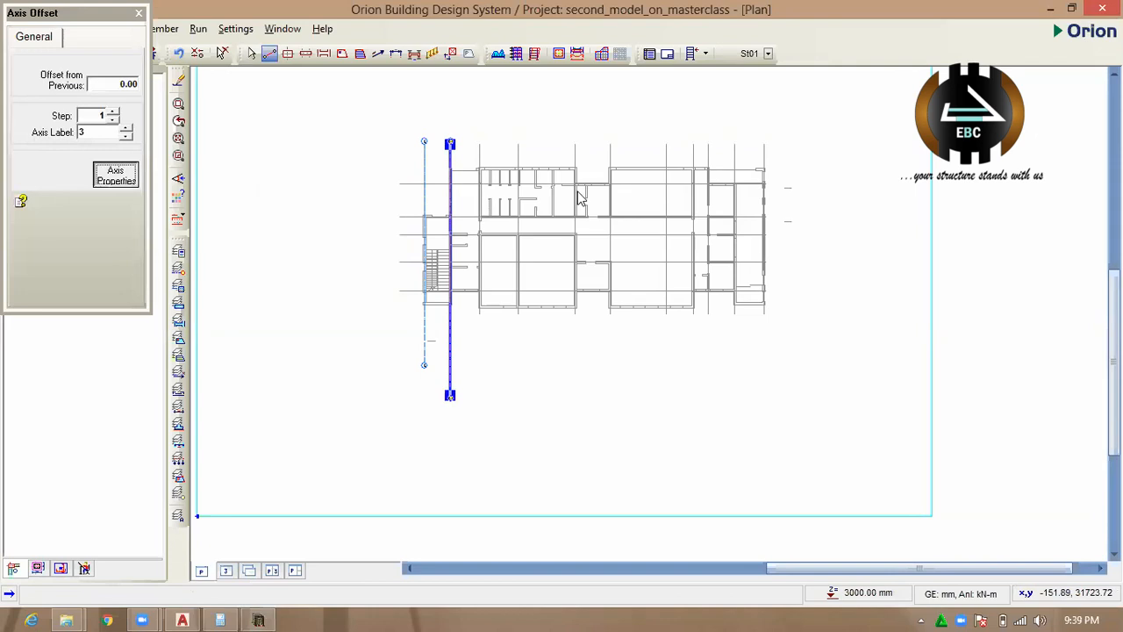
{"action": "left_click", "coordinate": [477, 143]}
{"action": "left_click", "coordinate": [484, 396]}
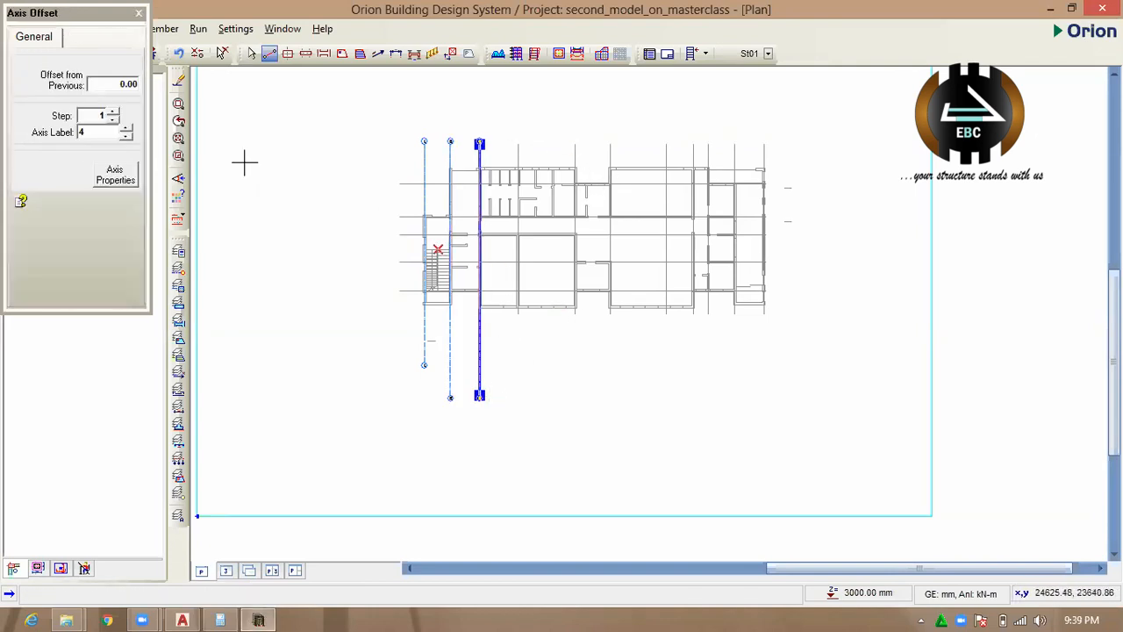
{"action": "left_click", "coordinate": [132, 182]}
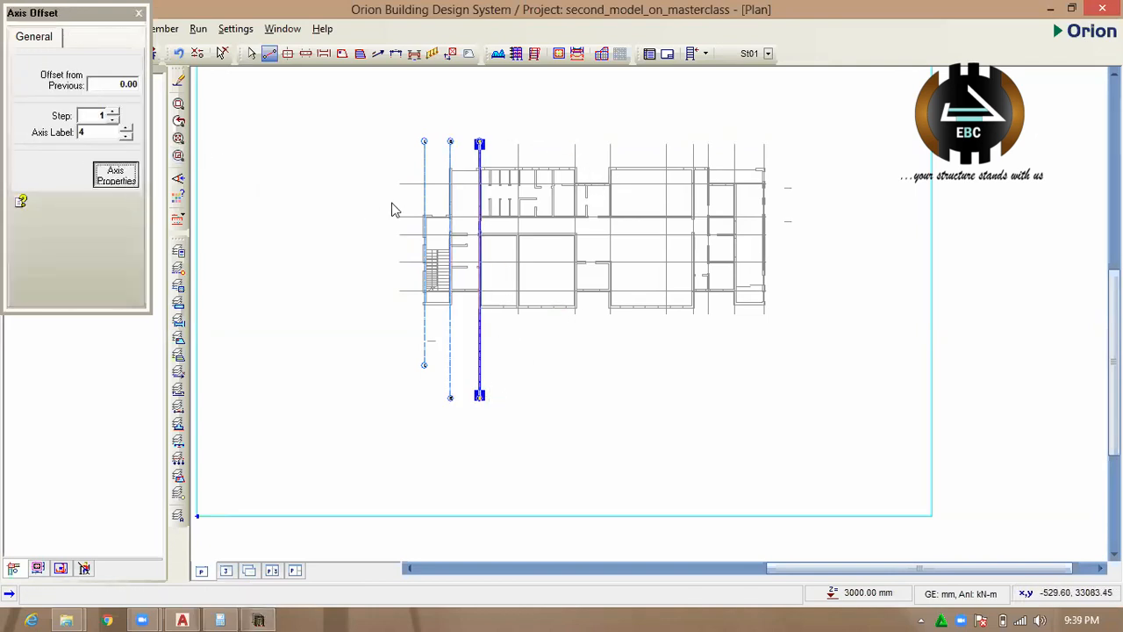
{"action": "left_click", "coordinate": [518, 143]}
{"action": "left_click", "coordinate": [518, 416]}
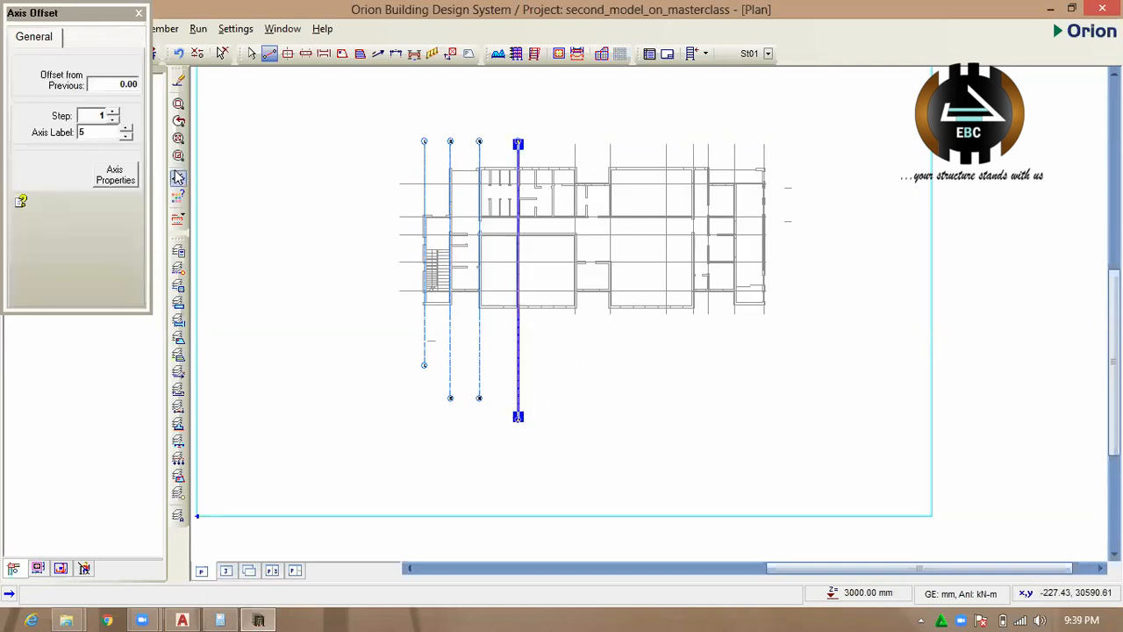
Draw vertical axis 5, about 23000 mm long, over the fifth grid line and axis 6 over the sixth grid line.
{"action": "left_click", "coordinate": [125, 178]}
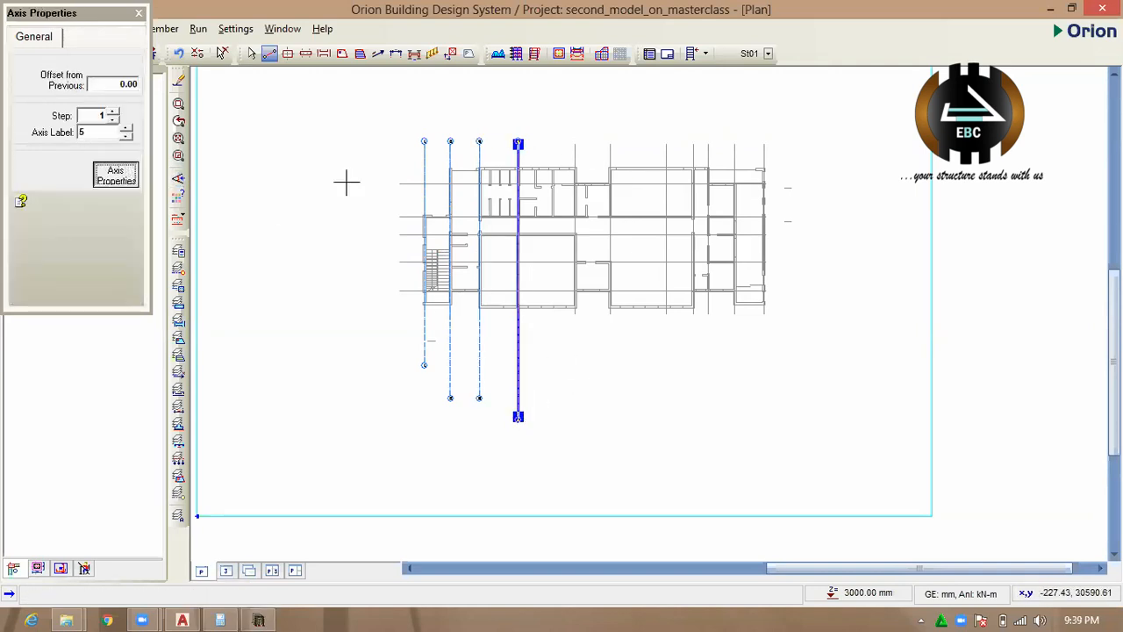
{"action": "left_click", "coordinate": [574, 143]}
{"action": "left_click", "coordinate": [574, 395]}
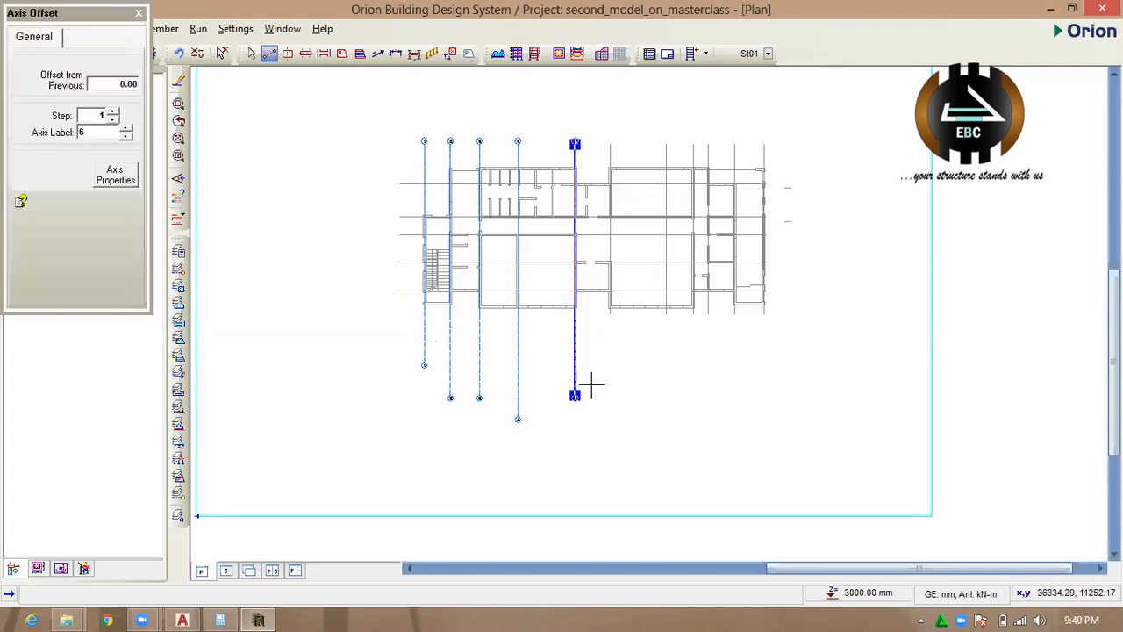
{"action": "left_click", "coordinate": [123, 176]}
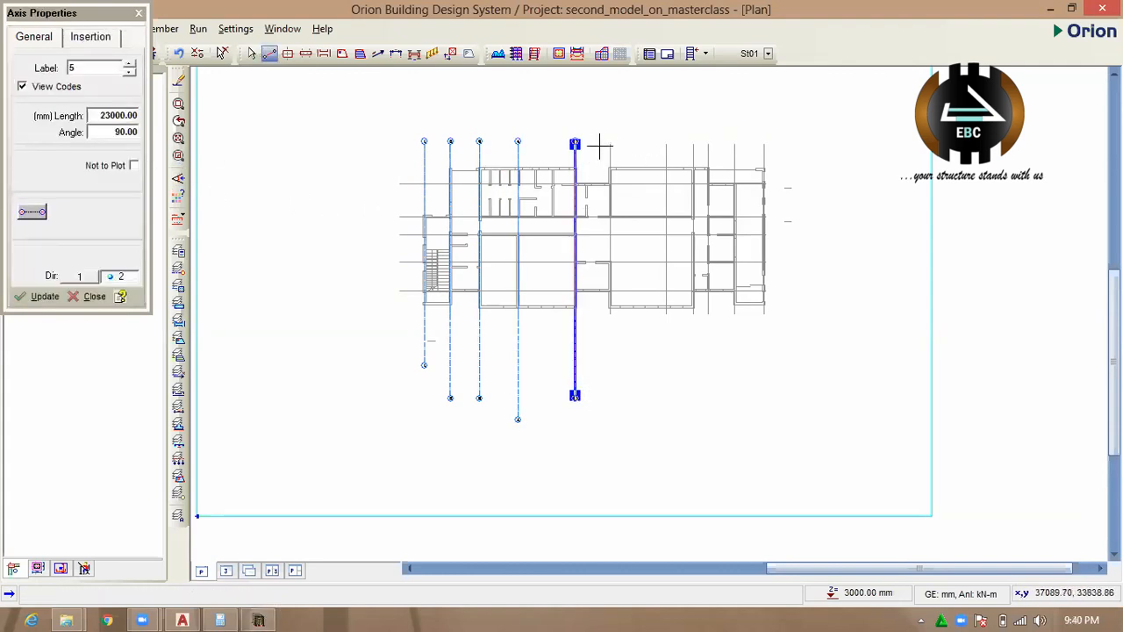
{"action": "left_click_drag", "start_coordinate": [612, 143], "coordinate": [642, 404]}
{"action": "left_click", "coordinate": [119, 178]}
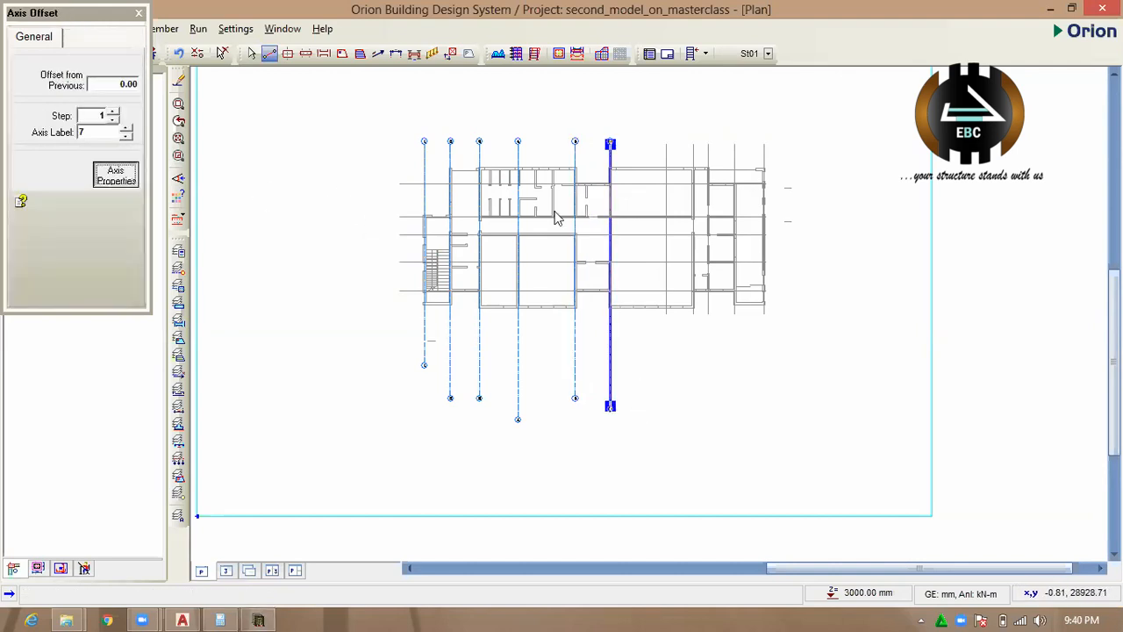
Draw vertical axes 7, 8 and 9 over the seventh, eighth and ninth grid lines, with axis 9 about 23000 mm long.
{"action": "left_click_drag", "start_coordinate": [666, 143], "coordinate": [696, 401]}
{"action": "left_click", "coordinate": [112, 186]}
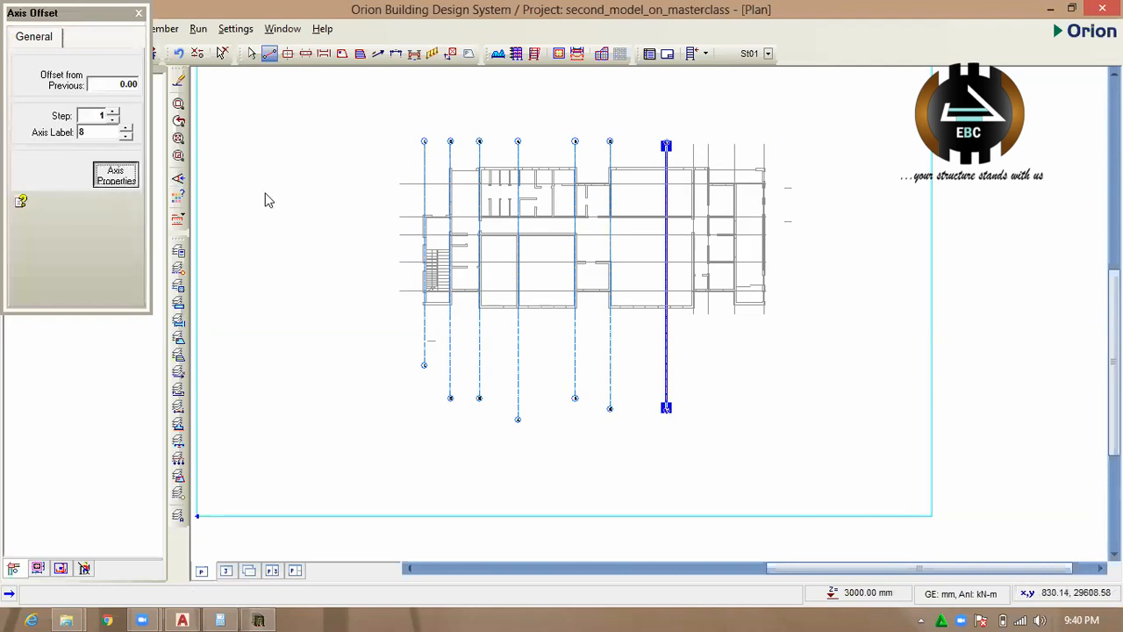
{"action": "left_click_drag", "start_coordinate": [692, 144], "coordinate": [707, 406]}
{"action": "left_click", "coordinate": [119, 177]}
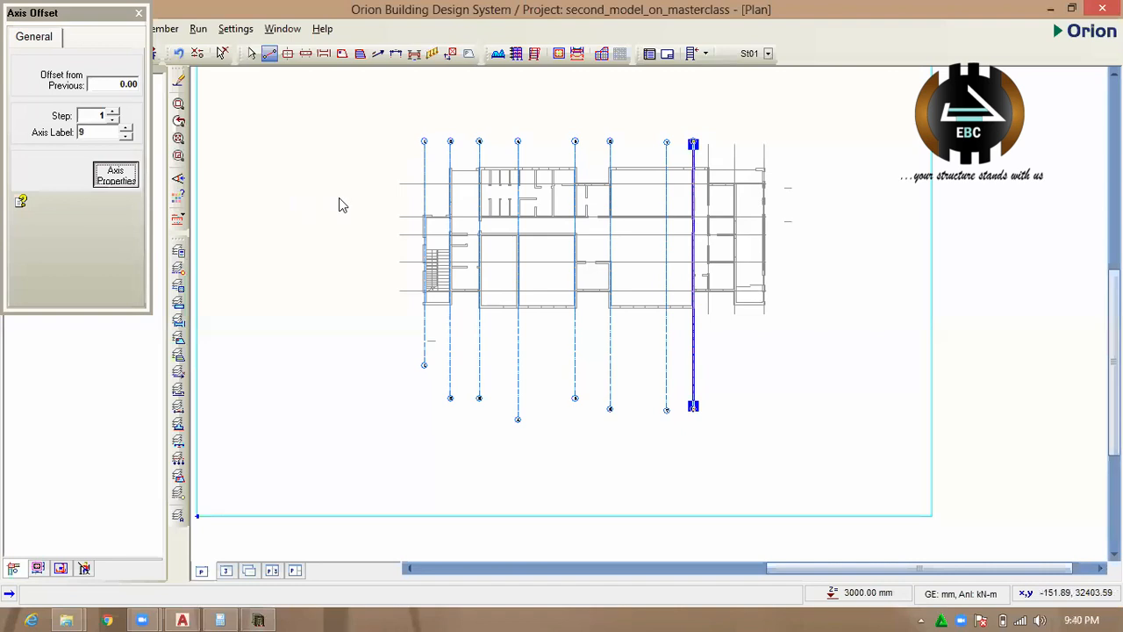
{"action": "left_click_drag", "start_coordinate": [707, 143], "coordinate": [719, 406]}
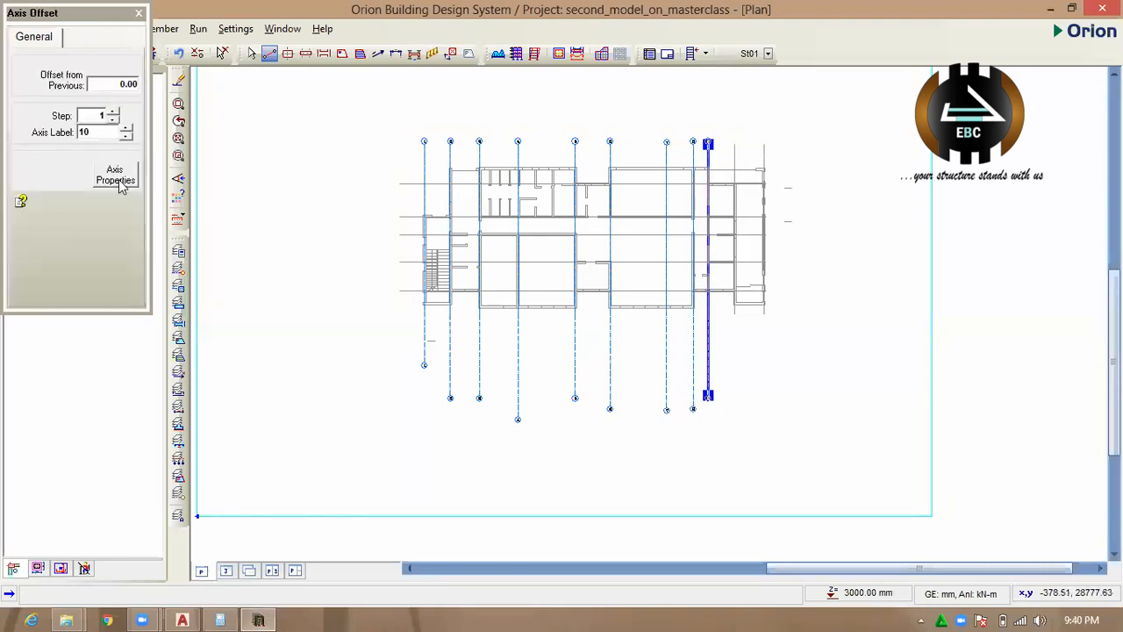
{"action": "left_click", "coordinate": [118, 180]}
{"action": "left_click_drag", "start_coordinate": [734, 144], "coordinate": [745, 386]}
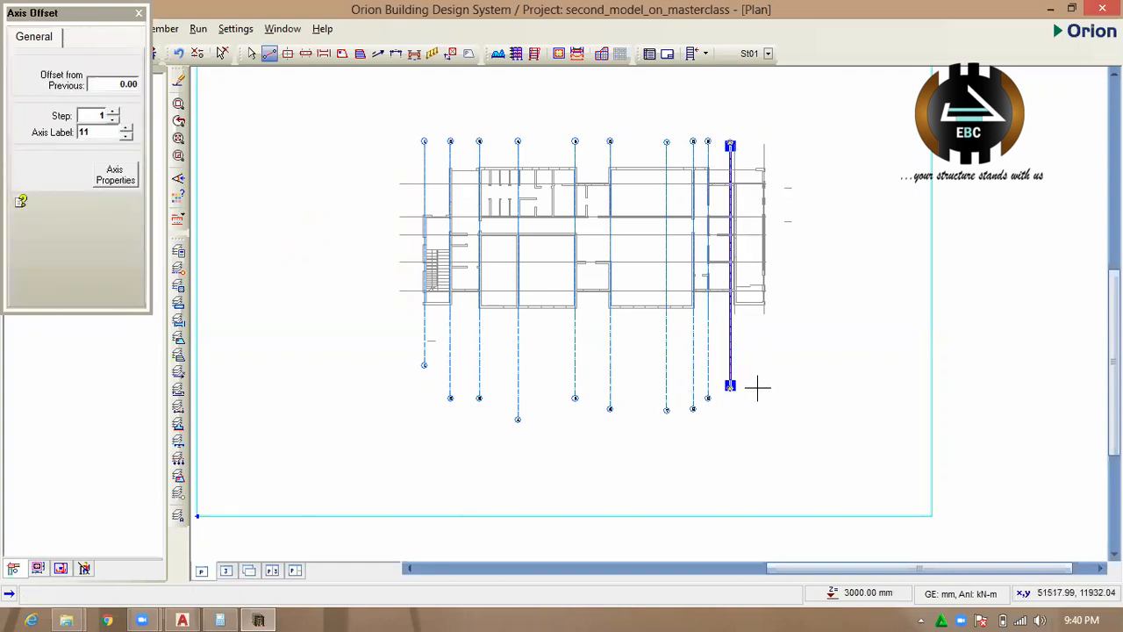
{"action": "key", "text": "Delete"}
Draw vertical axis 10 about 23000 mm long and axis 11 about 22000 mm long over the last two vertical grid lines.
{"action": "left_click", "coordinate": [120, 178]}
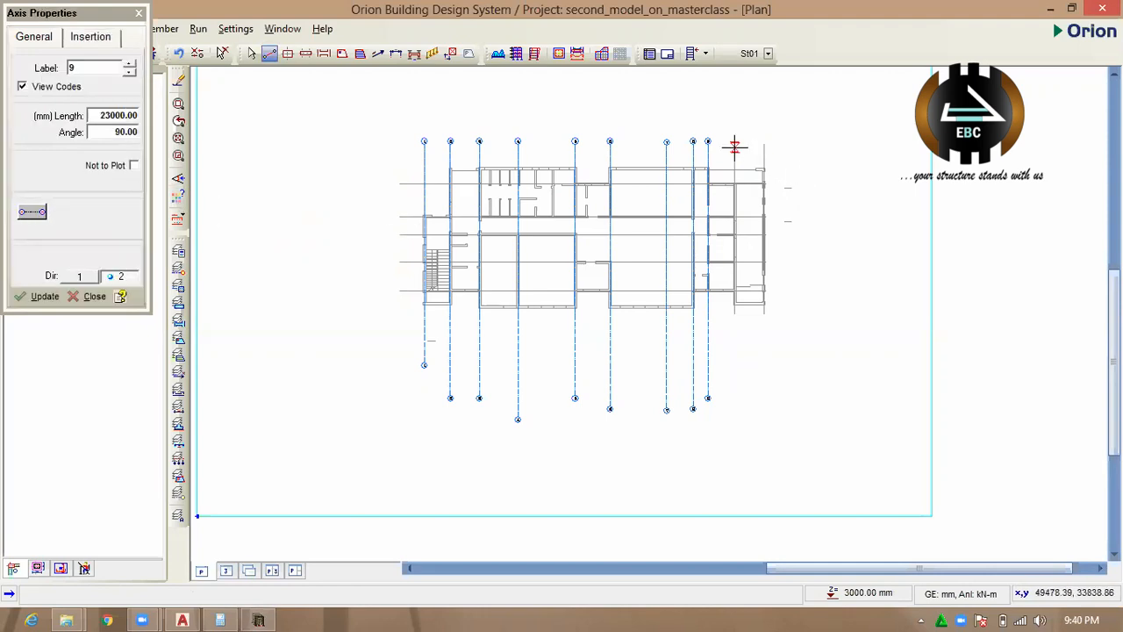
{"action": "left_click_drag", "start_coordinate": [735, 143], "coordinate": [773, 397]}
{"action": "scroll", "coordinate": [785, 276], "scroll_direction": "up", "scroll_amount": 2}
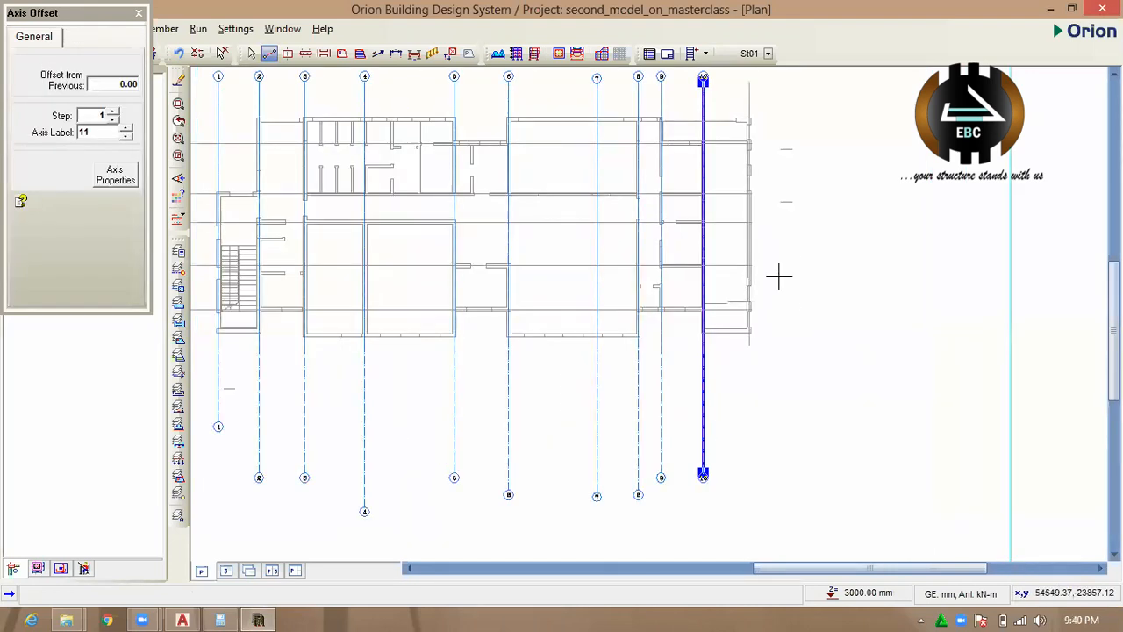
{"action": "scroll", "coordinate": [780, 275], "scroll_direction": "down", "scroll_amount": 2}
{"action": "left_click", "coordinate": [115, 175]}
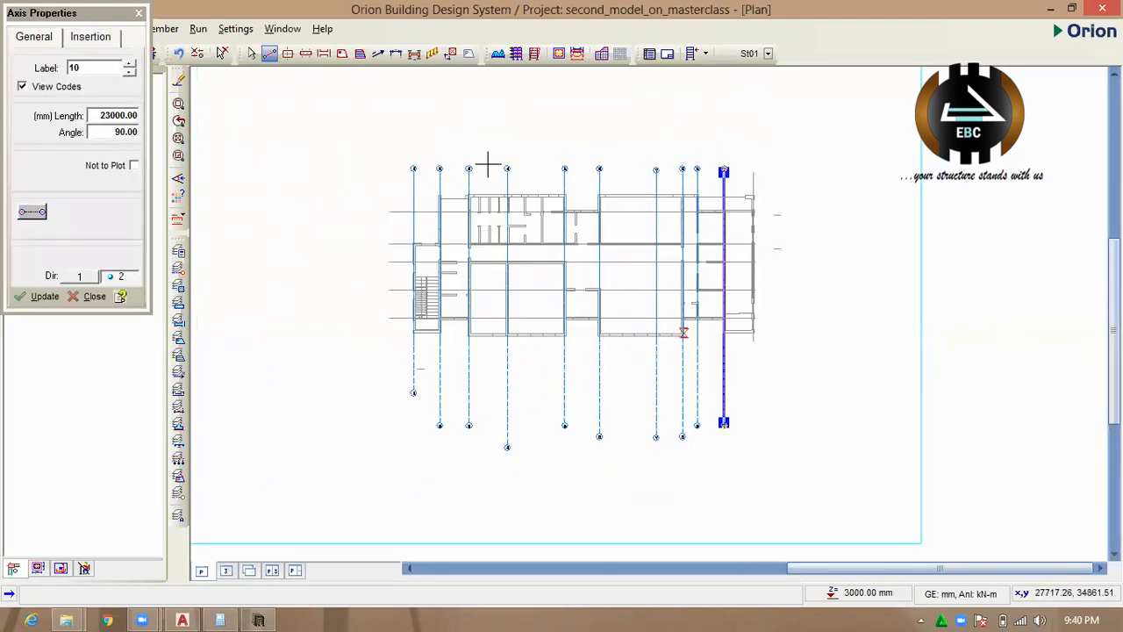
{"action": "left_click_drag", "start_coordinate": [753, 171], "coordinate": [774, 425]}
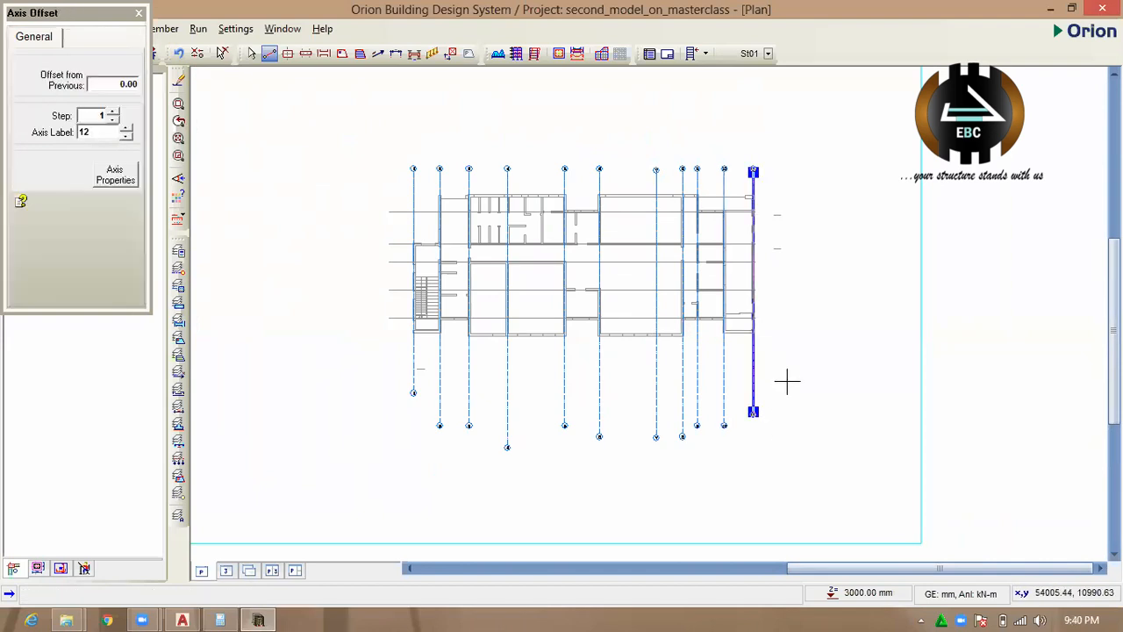
Draw horizontal axis A over the uppermost horizontal grid line, extending past both ends of the building.
{"action": "scroll", "coordinate": [775, 286], "scroll_direction": "up", "scroll_amount": 6}
{"action": "scroll", "coordinate": [743, 373], "scroll_direction": "down", "scroll_amount": 5}
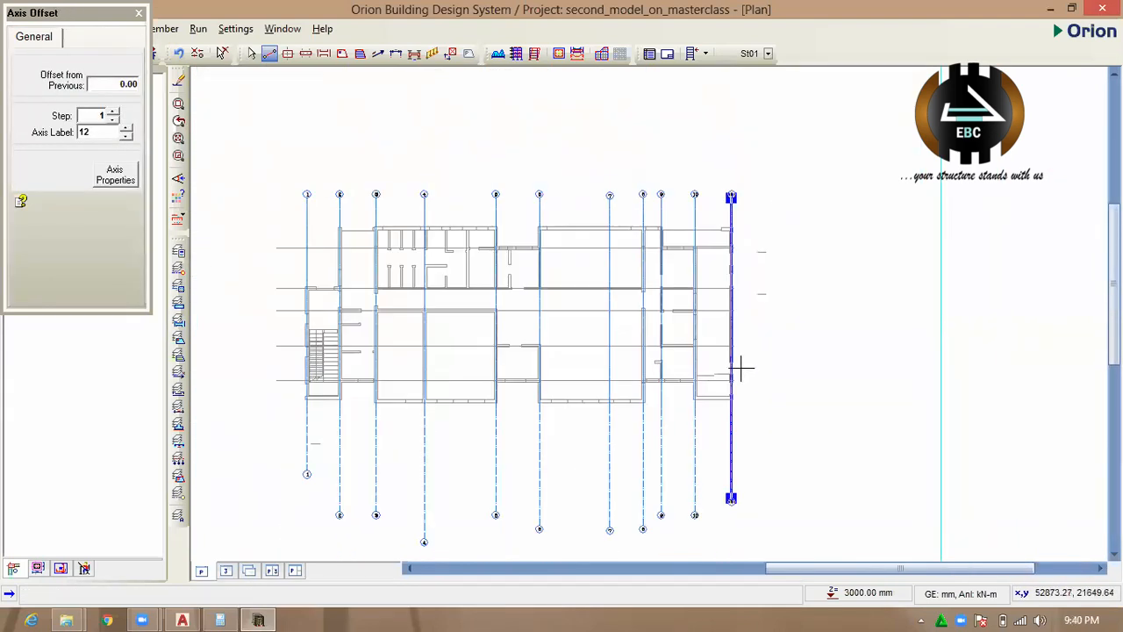
{"action": "scroll", "coordinate": [763, 358], "scroll_direction": "up", "scroll_amount": 1}
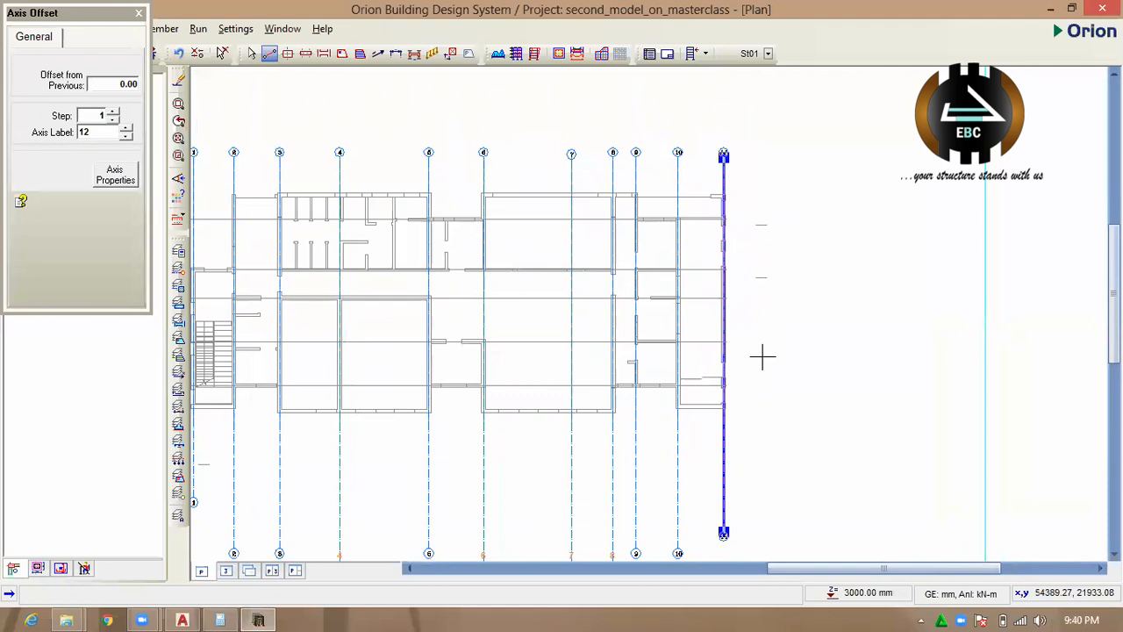
{"action": "scroll", "coordinate": [643, 345], "scroll_direction": "down", "scroll_amount": 1}
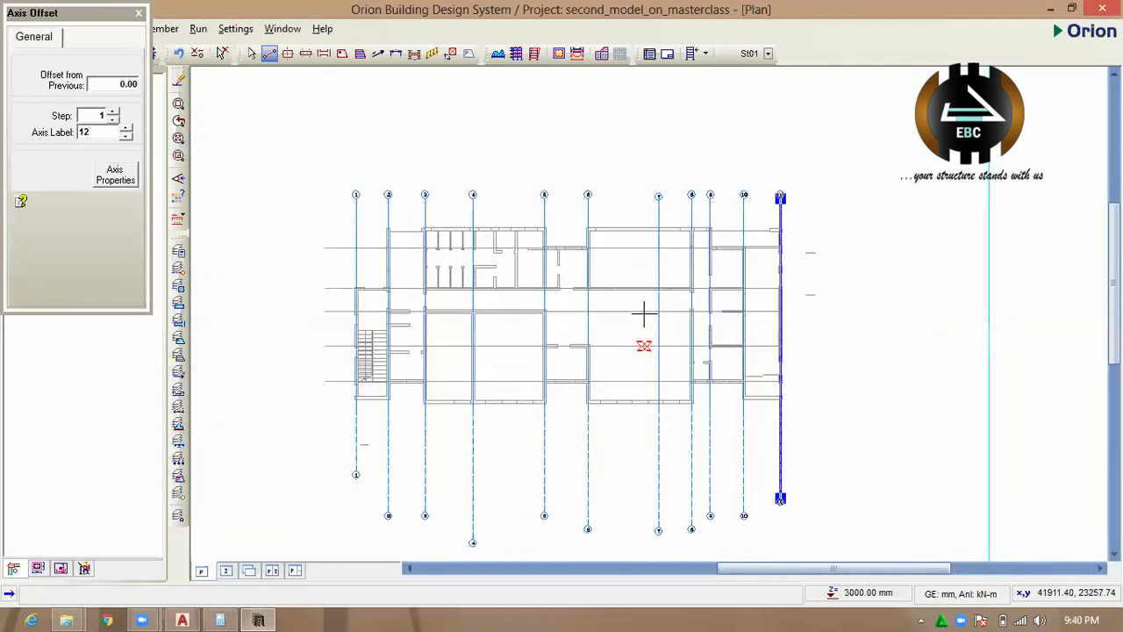
{"action": "scroll", "coordinate": [643, 345], "scroll_direction": "down", "scroll_amount": 1}
{"action": "left_click", "coordinate": [118, 181]}
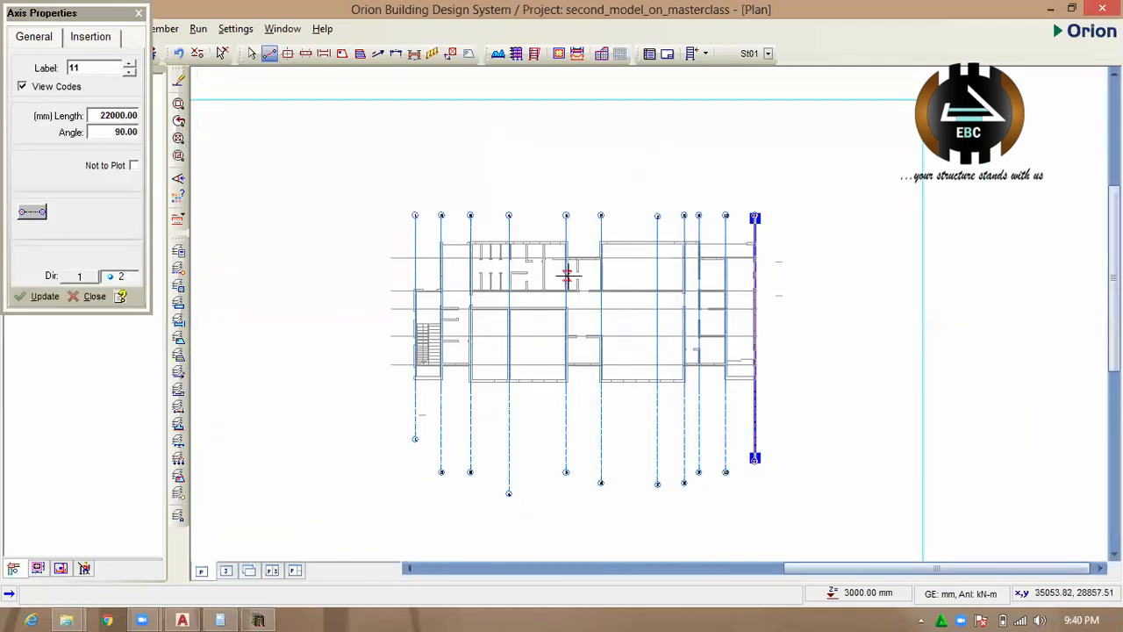
{"action": "left_click_drag", "start_coordinate": [390, 257], "coordinate": [862, 239]}
{"action": "scroll", "coordinate": [541, 251], "scroll_direction": "up", "scroll_amount": 3}
{"action": "scroll", "coordinate": [467, 231], "scroll_direction": "down", "scroll_amount": 3}
{"action": "scroll", "coordinate": [421, 229], "scroll_direction": "up", "scroll_amount": 2}
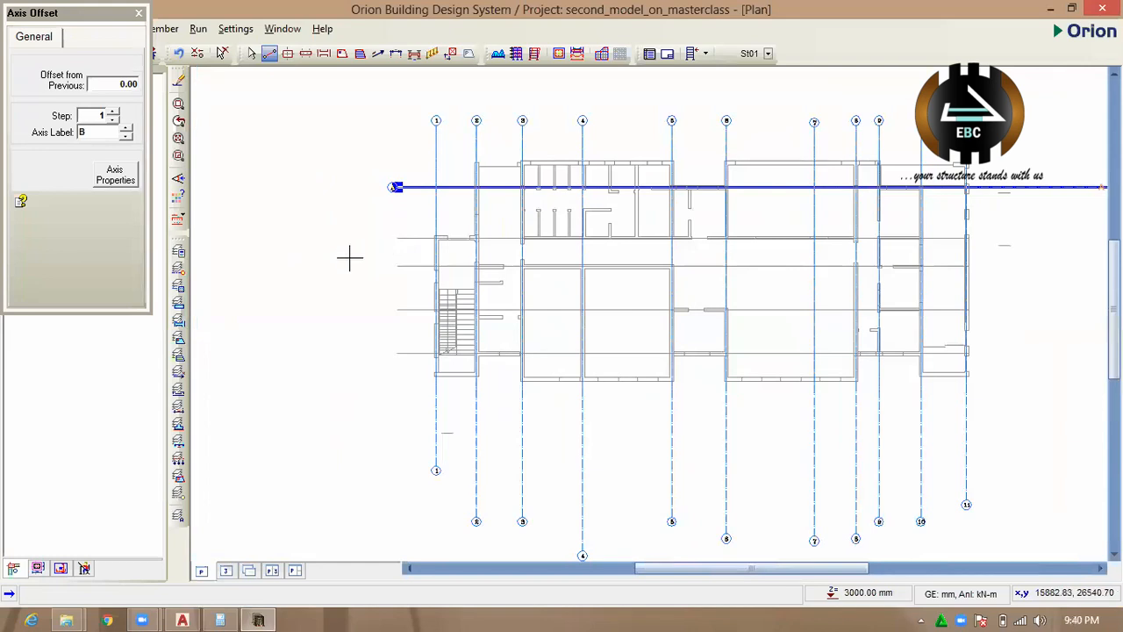
Draw horizontal axis B over the second horizontal grid line, ending level with axis A.
{"action": "scroll", "coordinate": [351, 256], "scroll_direction": "down", "scroll_amount": 1}
{"action": "left_click_drag", "start_coordinate": [387, 240], "coordinate": [950, 235]}
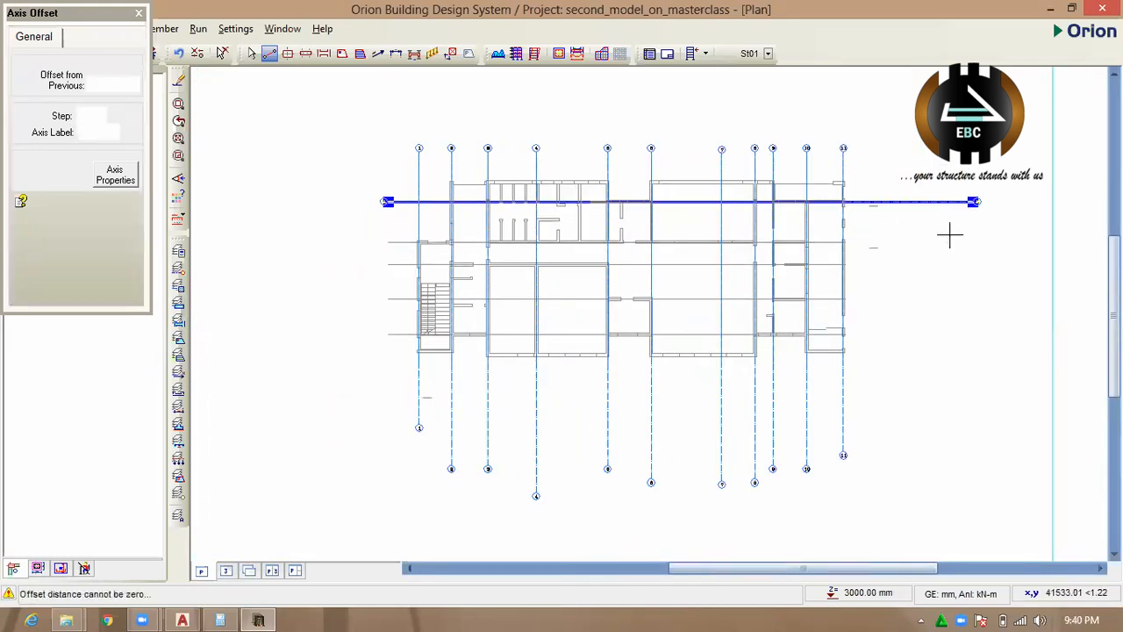
{"action": "left_click", "coordinate": [114, 175]}
{"action": "left_click_drag", "start_coordinate": [386, 240], "coordinate": [995, 252]}
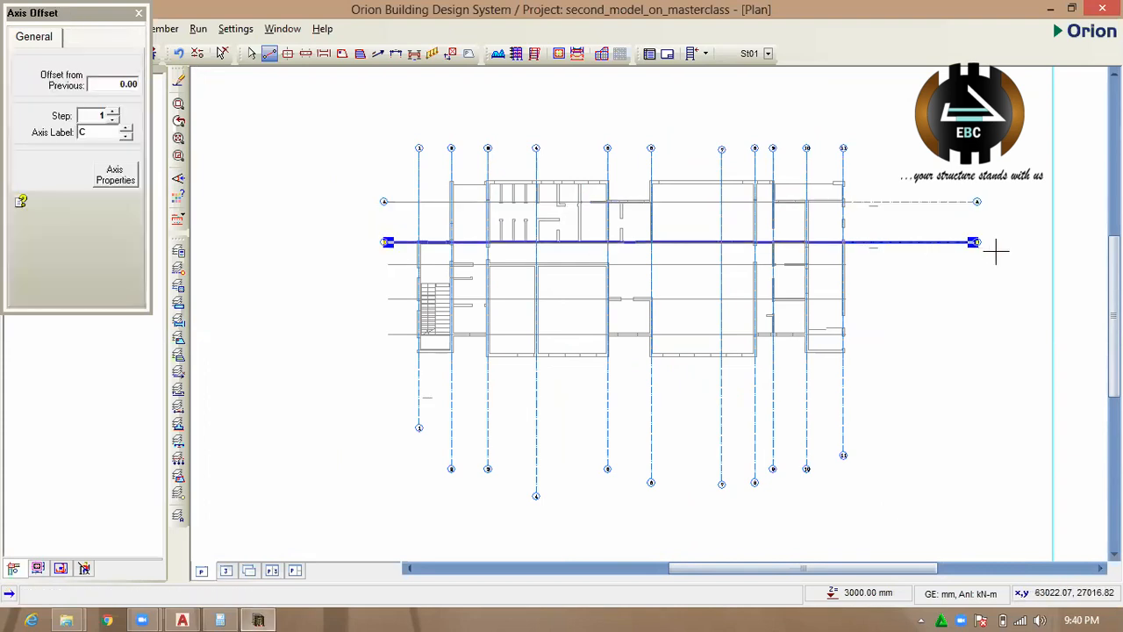
Draw horizontal axis D, about 41000 mm long, over the third horizontal grid line.
{"action": "left_click", "coordinate": [134, 180]}
{"action": "left_click", "coordinate": [388, 264]}
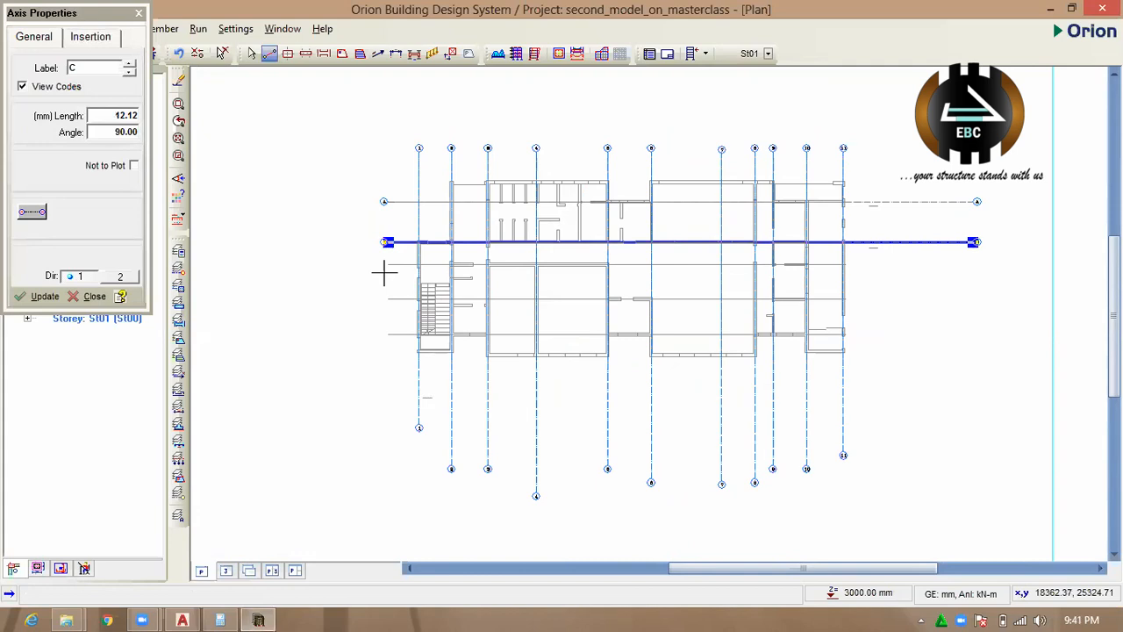
{"action": "left_click_drag", "start_coordinate": [387, 264], "coordinate": [947, 263]}
Draw horizontal axes E and F, about 43000 mm and 45000 mm long, over the fourth and fifth horizontal grid lines.
{"action": "left_click", "coordinate": [114, 175]}
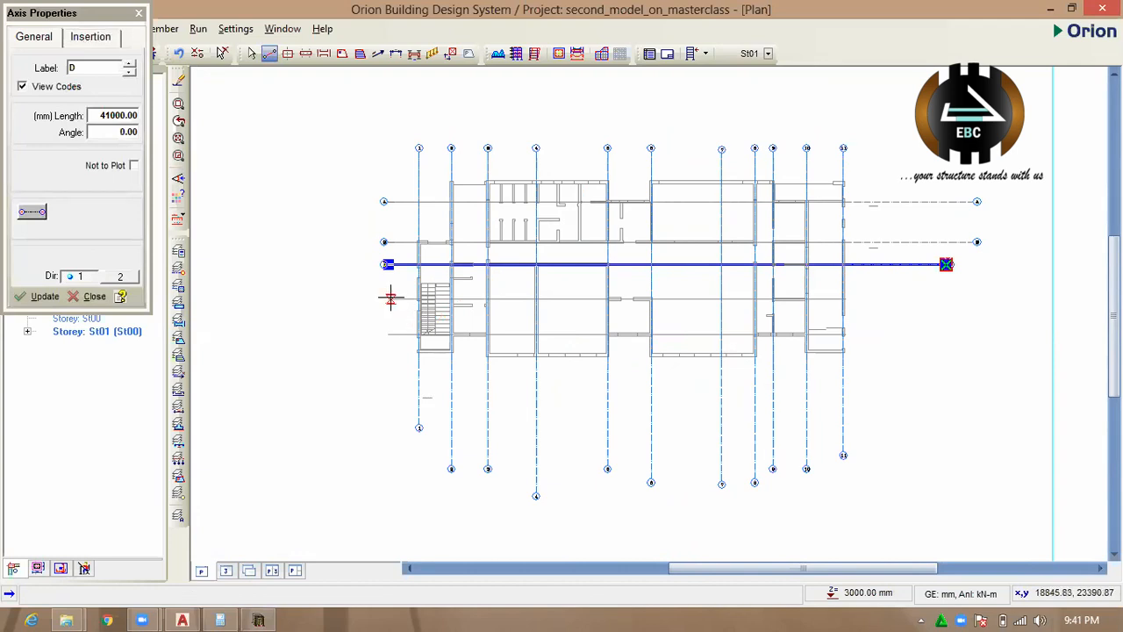
{"action": "left_click_drag", "start_coordinate": [387, 298], "coordinate": [973, 299]}
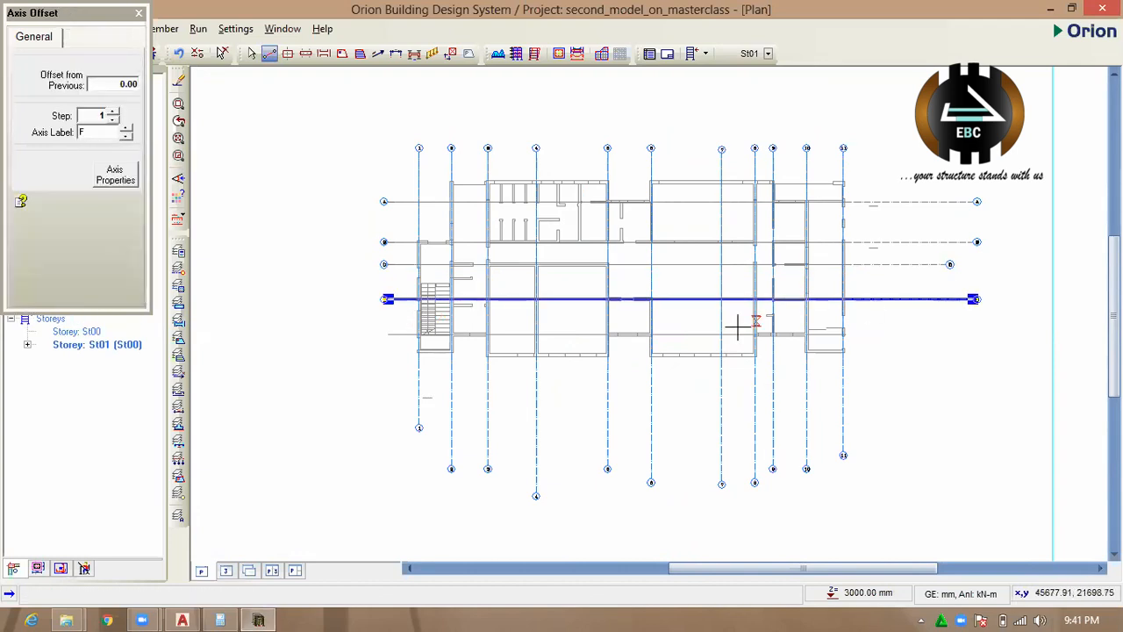
{"action": "left_click", "coordinate": [113, 179]}
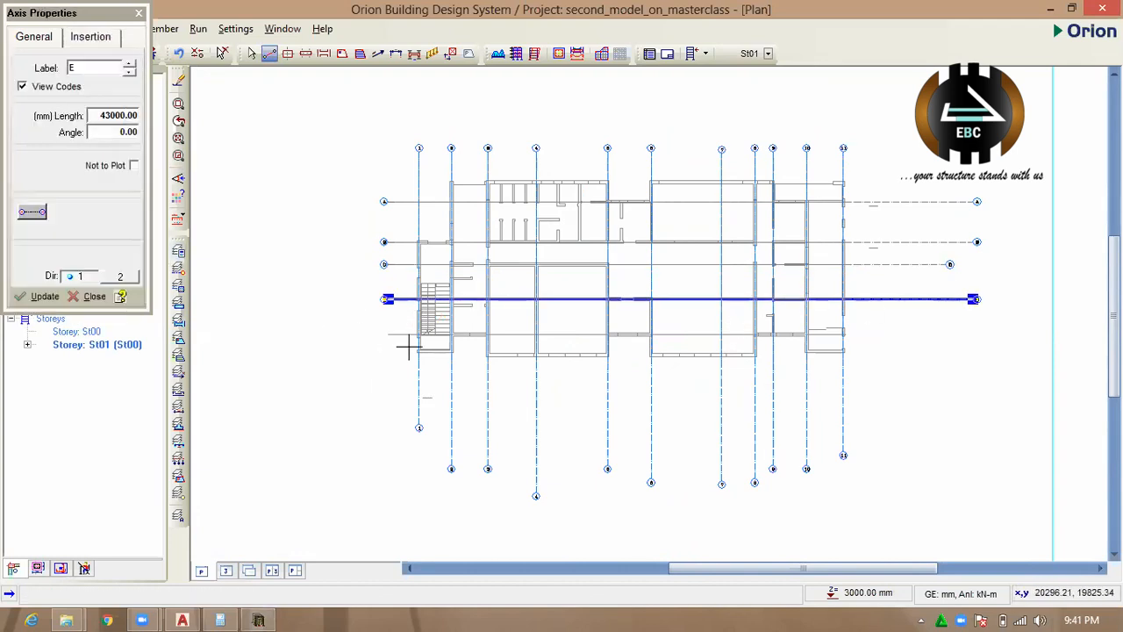
{"action": "left_click_drag", "start_coordinate": [388, 333], "coordinate": [1003, 333]}
Examine the outer walls below axis F near the staircase for missing grid lines, and end axis drawing.
{"action": "left_click", "coordinate": [115, 176]}
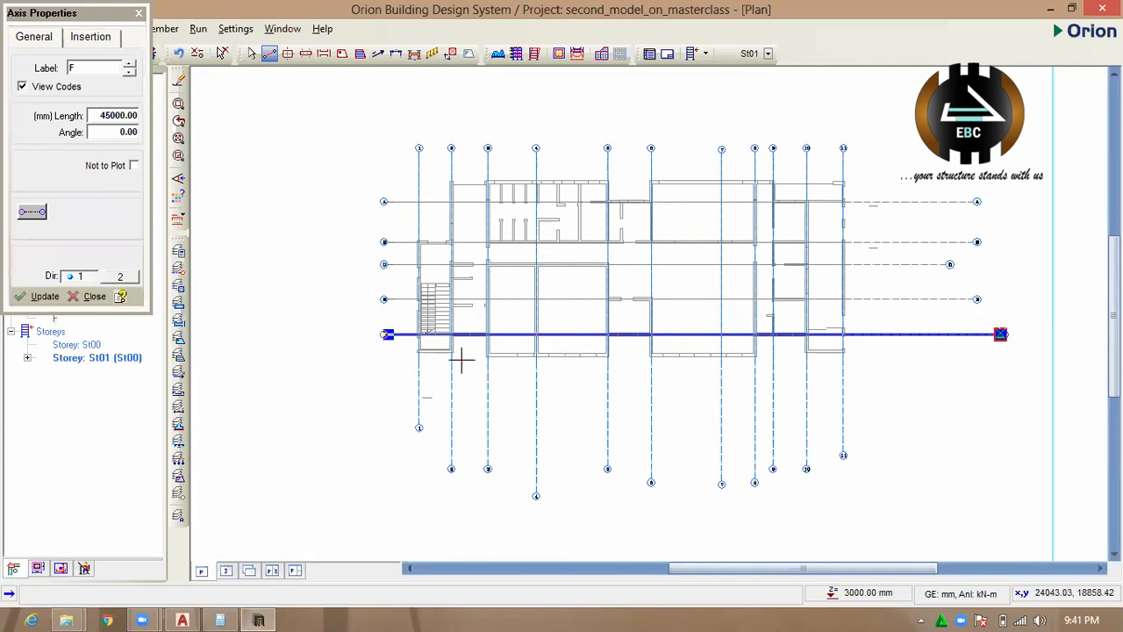
{"action": "scroll", "coordinate": [451, 349], "scroll_direction": "up", "scroll_amount": 2}
{"action": "scroll", "coordinate": [452, 350], "scroll_direction": "up", "scroll_amount": 2}
{"action": "scroll", "coordinate": [408, 363], "scroll_direction": "down", "scroll_amount": 2}
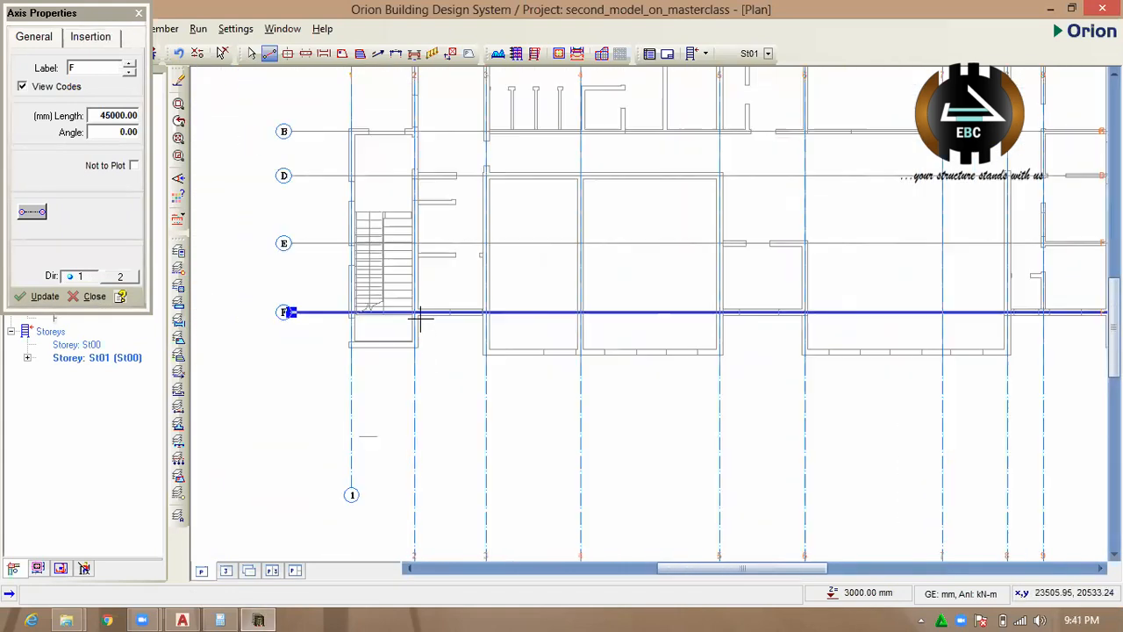
{"action": "scroll", "coordinate": [409, 254], "scroll_direction": "down", "scroll_amount": 3}
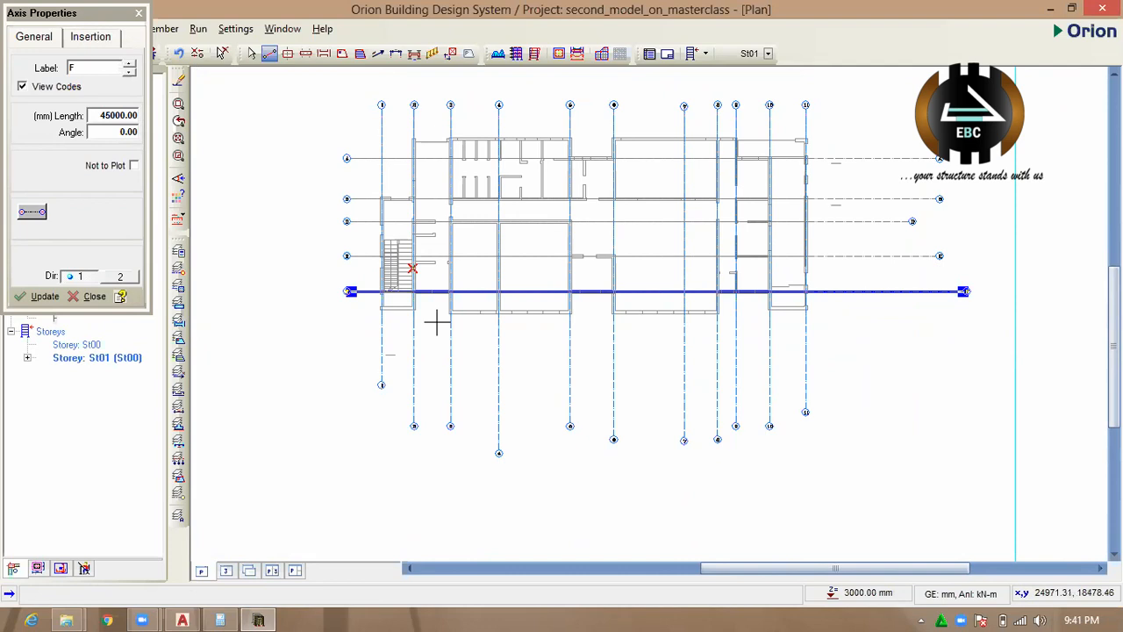
{"action": "scroll", "coordinate": [459, 364], "scroll_direction": "down", "scroll_amount": 1}
{"action": "scroll", "coordinate": [421, 286], "scroll_direction": "up", "scroll_amount": 2}
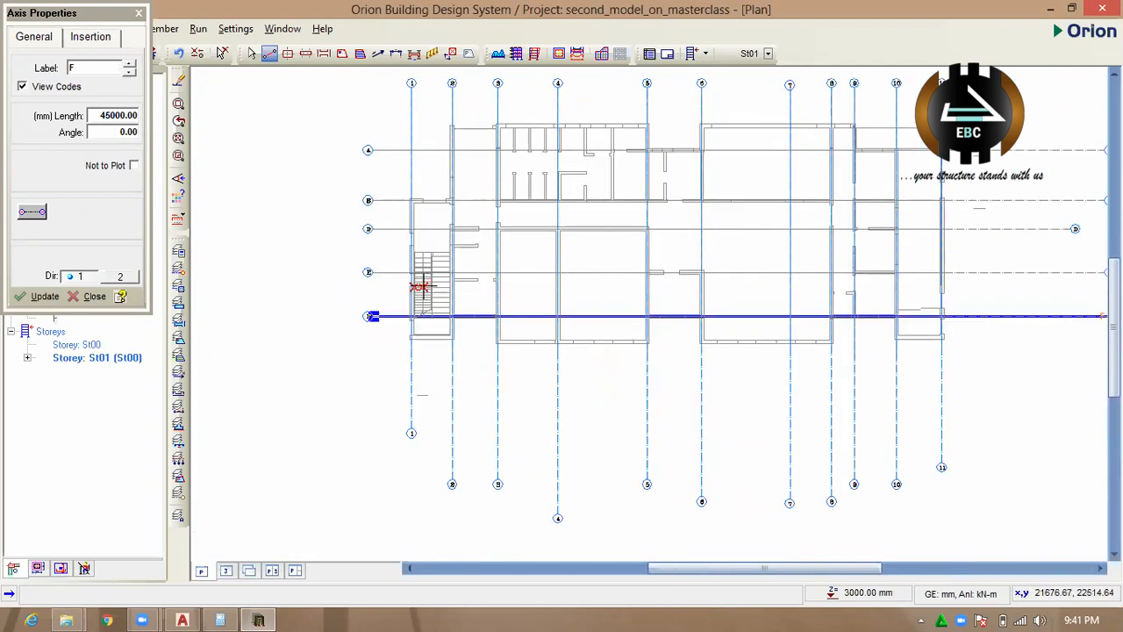
{"action": "scroll", "coordinate": [412, 351], "scroll_direction": "up", "scroll_amount": 1}
{"action": "scroll", "coordinate": [423, 347], "scroll_direction": "down", "scroll_amount": 2}
{"action": "scroll", "coordinate": [430, 333], "scroll_direction": "up", "scroll_amount": 1}
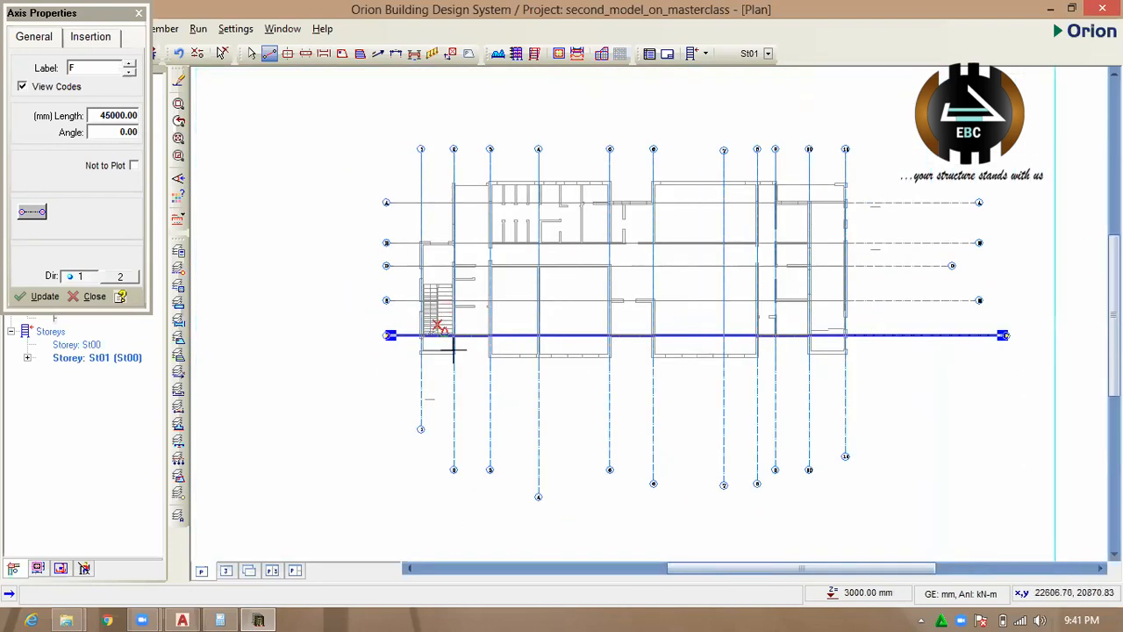
{"action": "scroll", "coordinate": [368, 338], "scroll_direction": "up", "scroll_amount": 1}
{"action": "scroll", "coordinate": [394, 366], "scroll_direction": "up", "scroll_amount": 1}
{"action": "scroll", "coordinate": [401, 226], "scroll_direction": "up", "scroll_amount": 1}
{"action": "scroll", "coordinate": [413, 333], "scroll_direction": "down", "scroll_amount": 2}
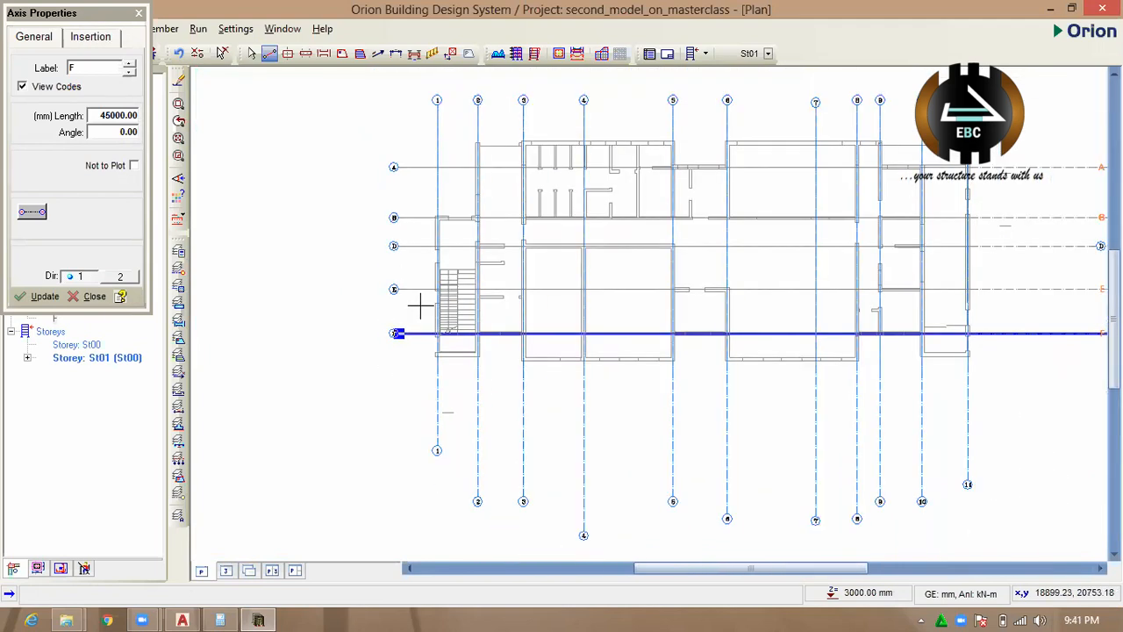
{"action": "key", "text": "Escape"}
{"action": "scroll", "coordinate": [443, 349], "scroll_direction": "up", "scroll_amount": 3}
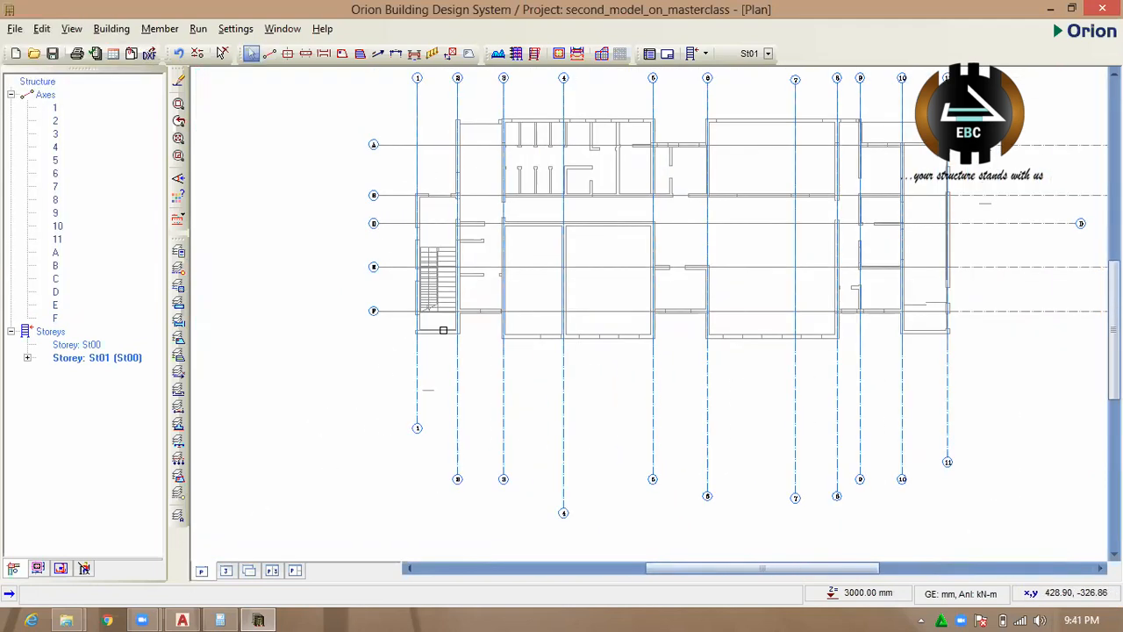
{"action": "scroll", "coordinate": [542, 324], "scroll_direction": "down", "scroll_amount": 3}
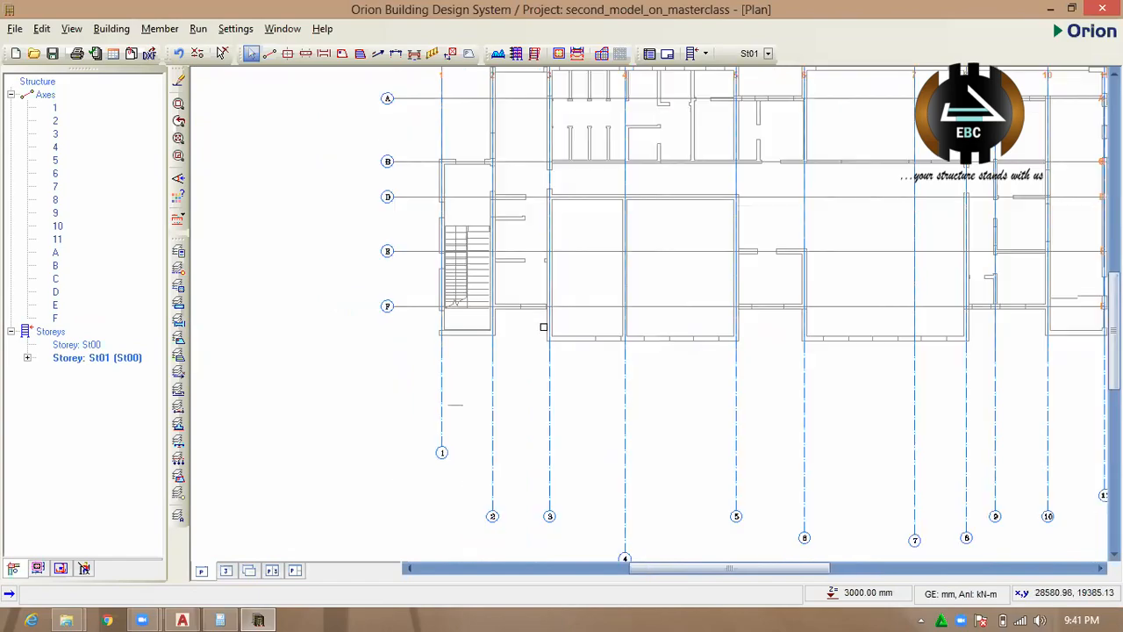
Switch to AutoCAD and offset the outer line of the Out-Neonatal room's lower wall inward by 112.5.
{"action": "left_click", "coordinate": [181, 620]}
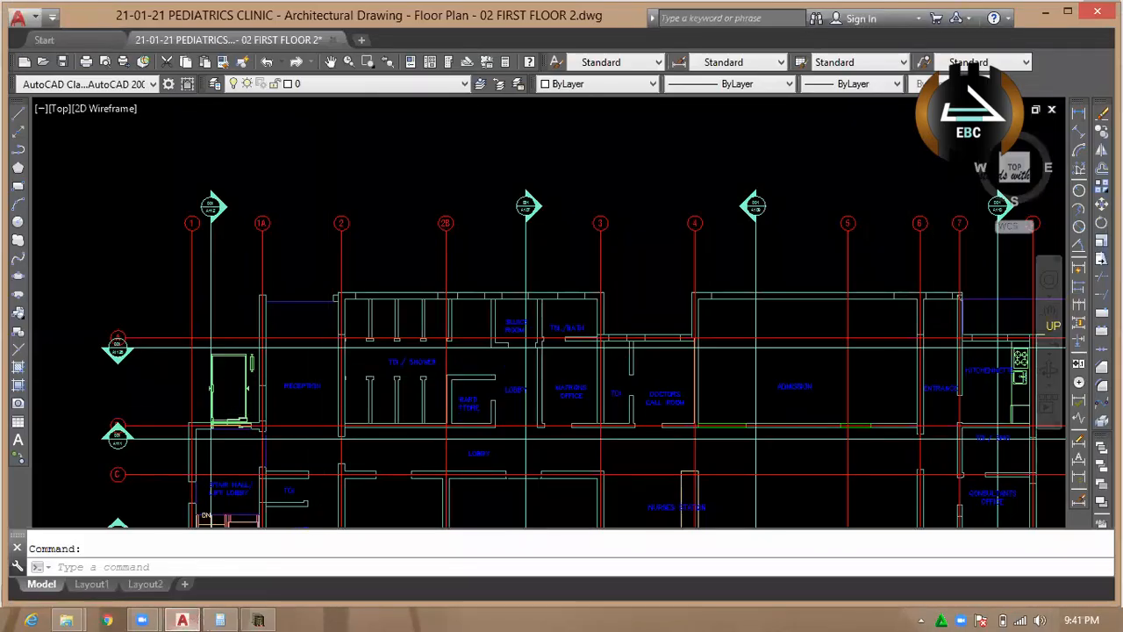
{"action": "scroll", "coordinate": [356, 310], "scroll_direction": "up", "scroll_amount": 8}
{"action": "scroll", "coordinate": [338, 318], "scroll_direction": "down", "scroll_amount": 4}
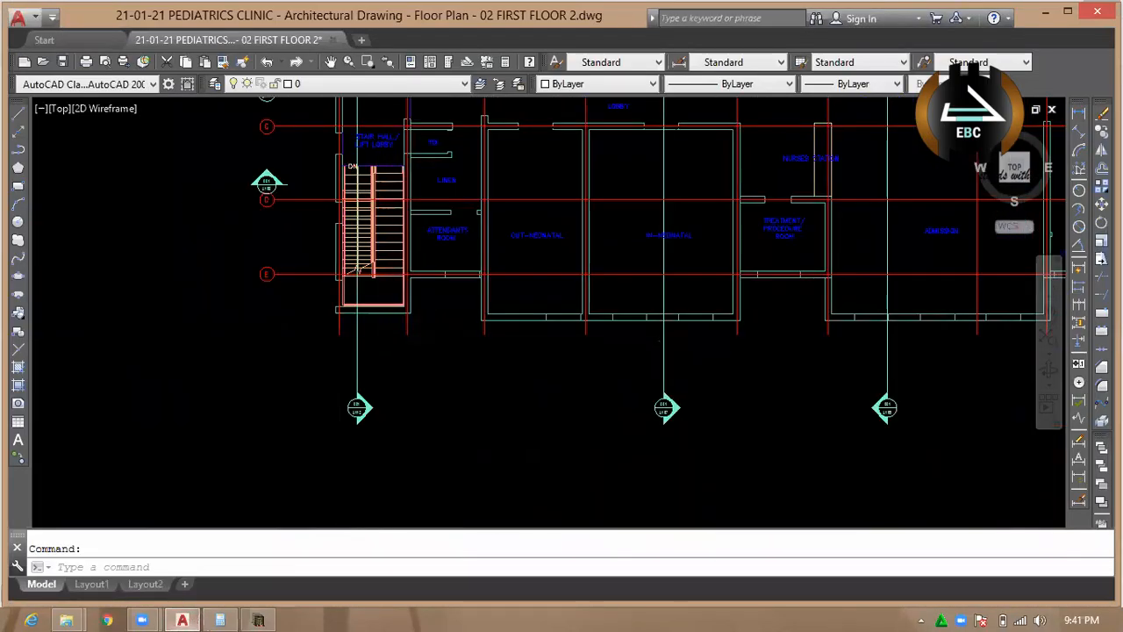
{"action": "scroll", "coordinate": [705, 285], "scroll_direction": "up", "scroll_amount": 4}
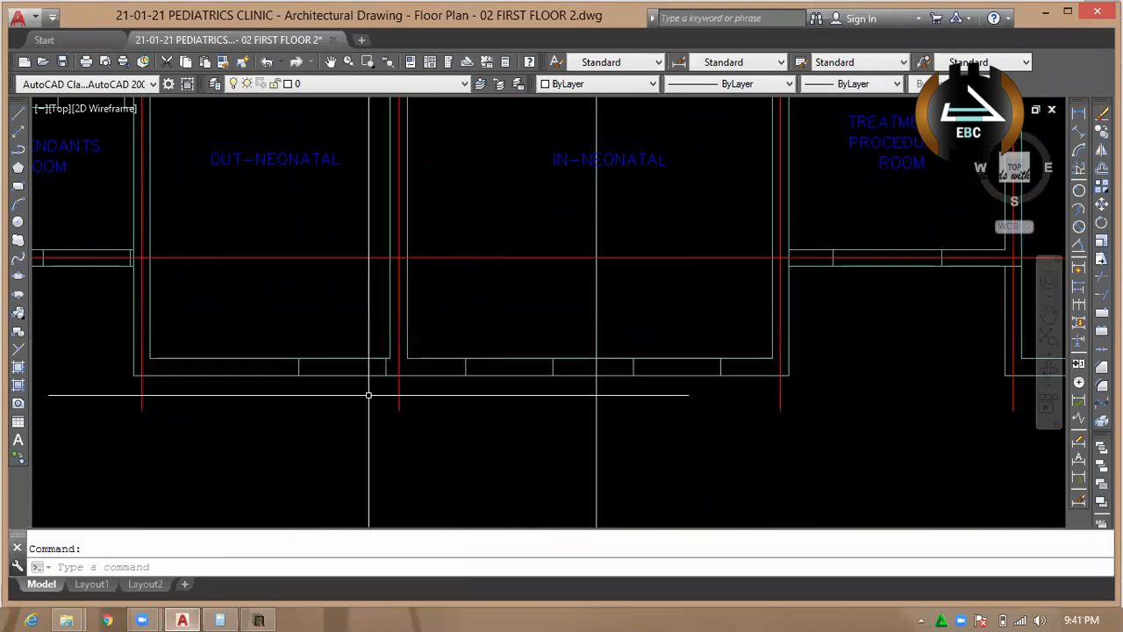
{"action": "scroll", "coordinate": [371, 394], "scroll_direction": "down", "scroll_amount": 4}
{"action": "scroll", "coordinate": [410, 406], "scroll_direction": "up", "scroll_amount": 6}
{"action": "type", "text": "o"}
{"action": "key", "text": "Return"}
{"action": "type", "text": "112"}
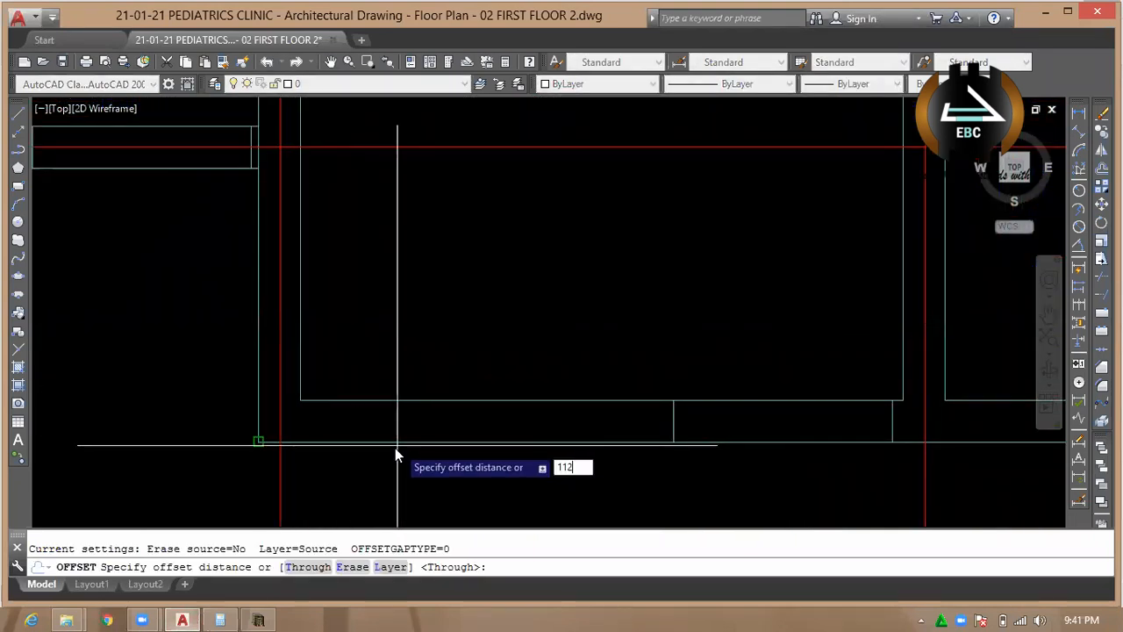
{"action": "type", "text": ".5"}
{"action": "key", "text": "Return"}
{"action": "left_click", "coordinate": [404, 444]}
{"action": "left_click", "coordinate": [403, 431]}
{"action": "key", "text": "Escape"}
{"action": "scroll", "coordinate": [409, 424], "scroll_direction": "up", "scroll_amount": 3}
Add a linear dimension between the offset wall centreline and grid line E in the Out-Neonatal room.
{"action": "type", "text": "dli"}
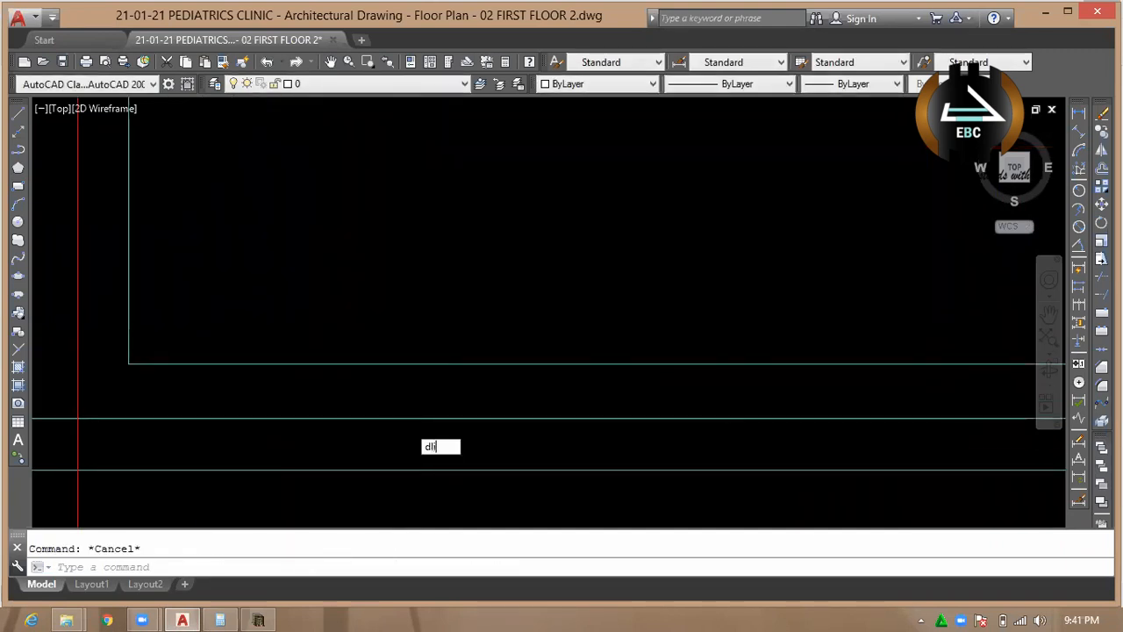
{"action": "key", "text": "Return"}
{"action": "scroll", "coordinate": [405, 425], "scroll_direction": "down", "scroll_amount": 3}
{"action": "scroll", "coordinate": [540, 430], "scroll_direction": "up", "scroll_amount": 1}
{"action": "left_click", "coordinate": [731, 425]}
{"action": "scroll", "coordinate": [728, 395], "scroll_direction": "down", "scroll_amount": 4}
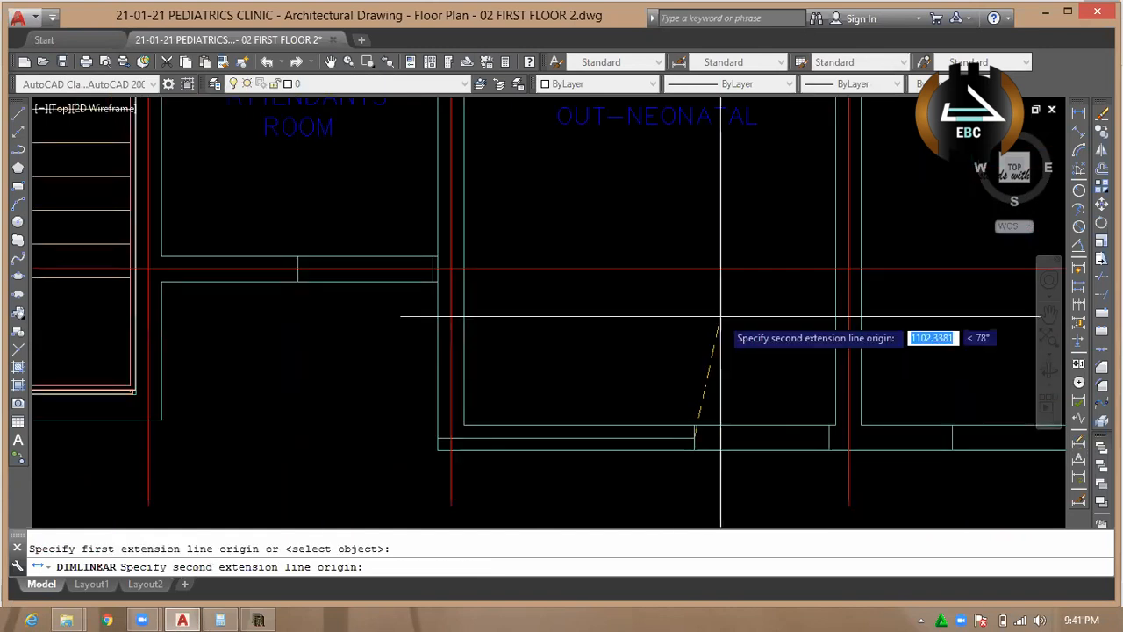
{"action": "left_click", "coordinate": [849, 271]}
{"action": "scroll", "coordinate": [755, 325], "scroll_direction": "down", "scroll_amount": 2}
{"action": "scroll", "coordinate": [660, 343], "scroll_direction": "up", "scroll_amount": 3}
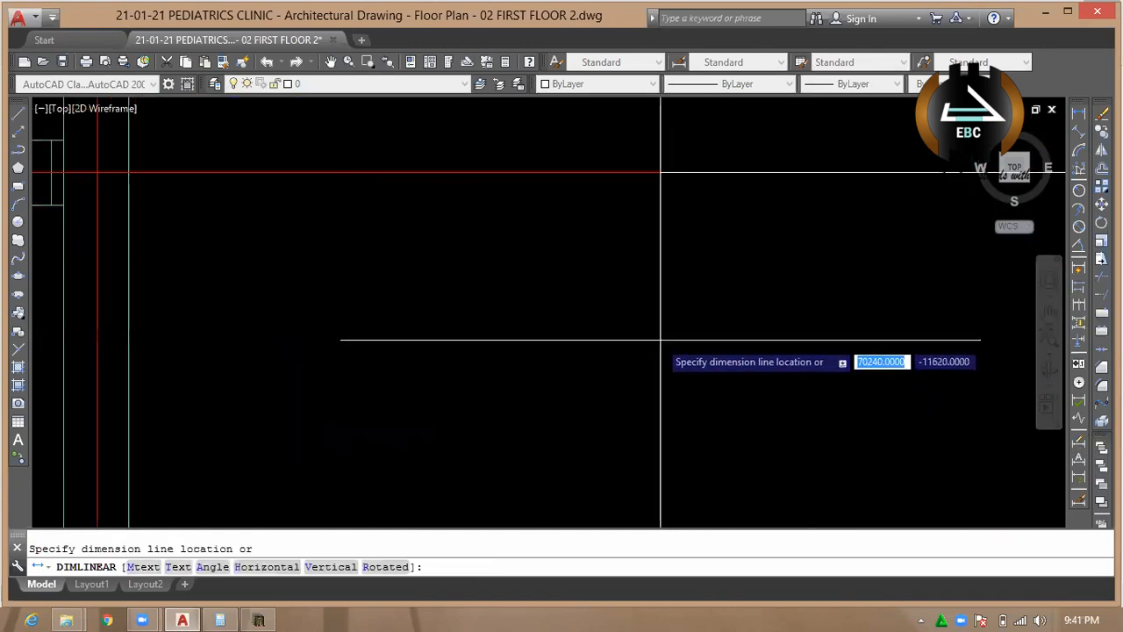
{"action": "left_click", "coordinate": [672, 388]}
{"action": "scroll", "coordinate": [686, 355], "scroll_direction": "down", "scroll_amount": 3}
{"action": "scroll", "coordinate": [686, 355], "scroll_direction": "down", "scroll_amount": 4}
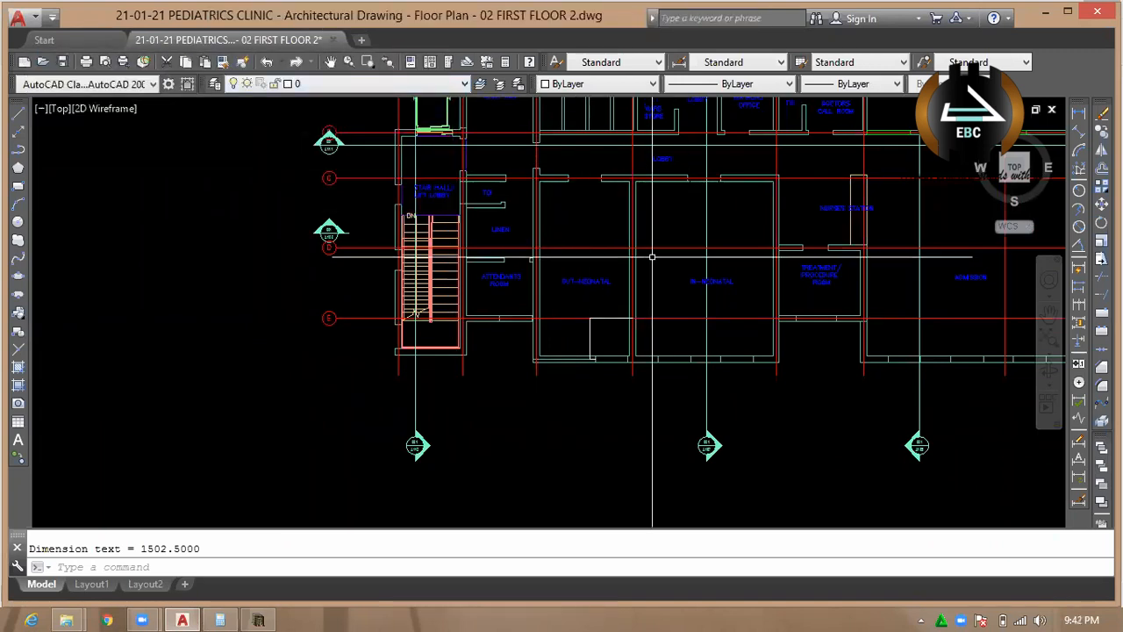
Select the new linear dimension in the Out-Neonatal room and open the SITW_2 dimension style for modification.
{"action": "scroll", "coordinate": [702, 298], "scroll_direction": "up", "scroll_amount": 4}
{"action": "scroll", "coordinate": [457, 386], "scroll_direction": "up", "scroll_amount": 4}
{"action": "left_click", "coordinate": [396, 308]}
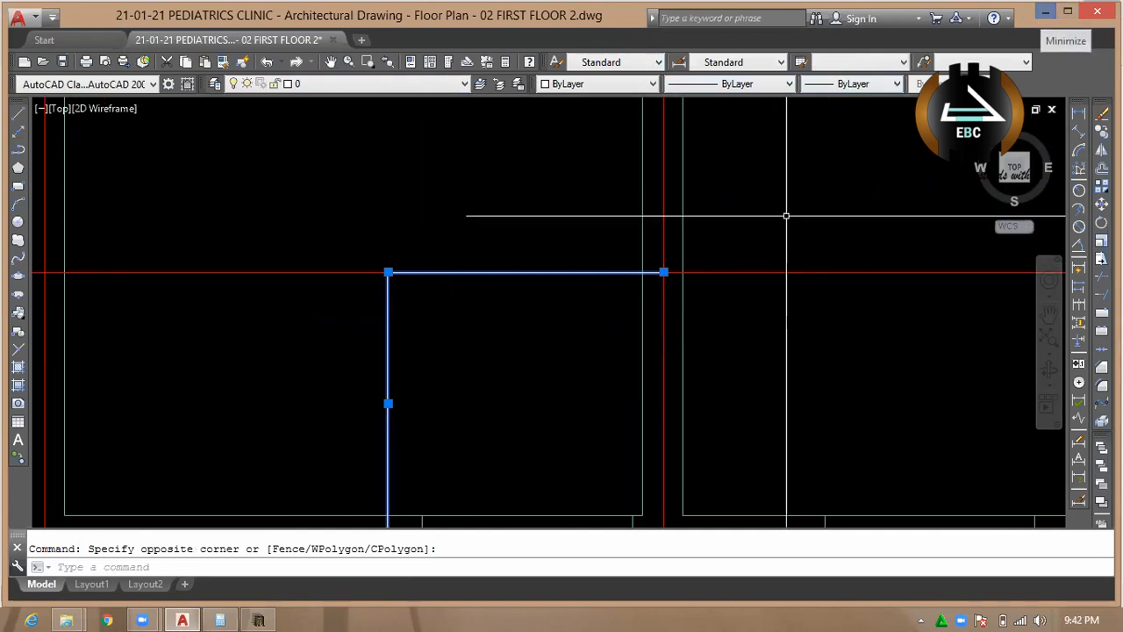
{"action": "left_click", "coordinate": [679, 61]}
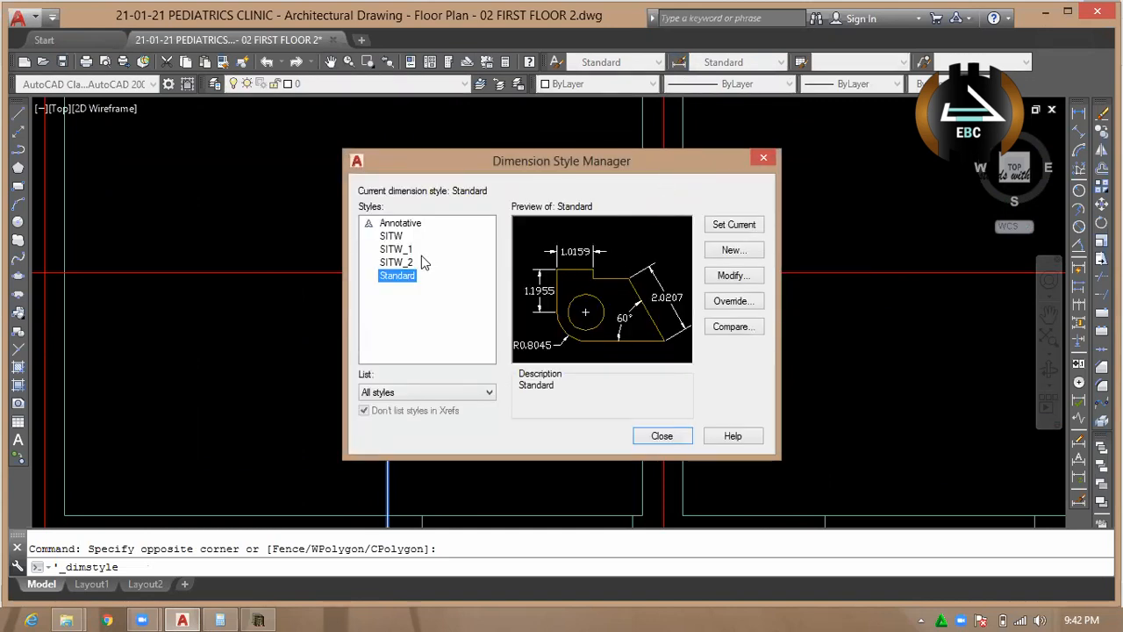
{"action": "left_click", "coordinate": [421, 261]}
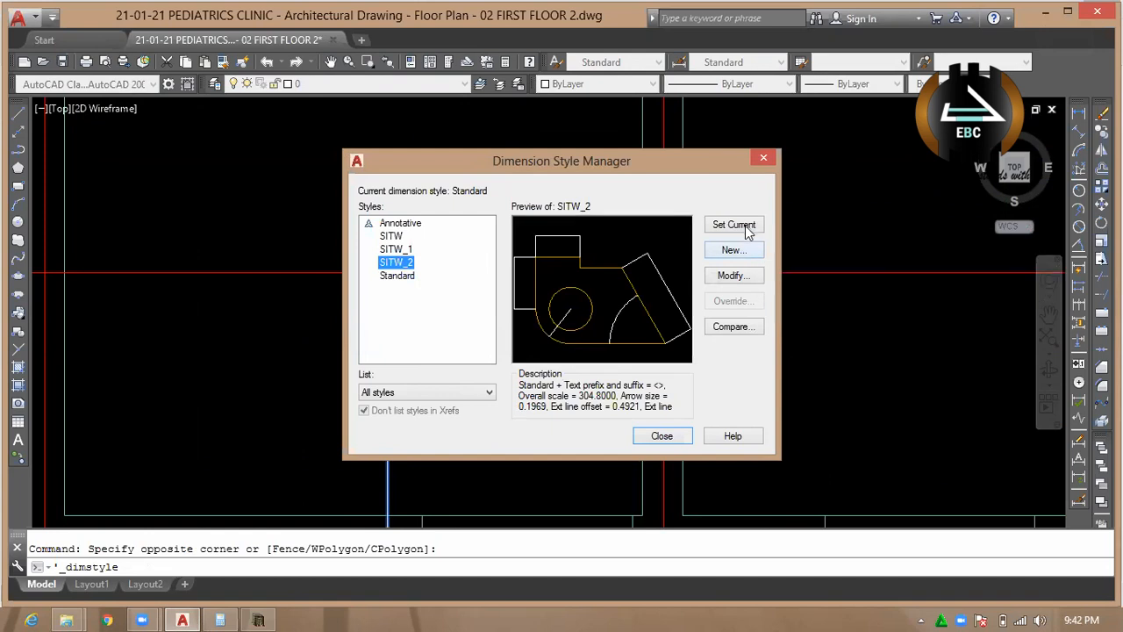
{"action": "left_click", "coordinate": [739, 275]}
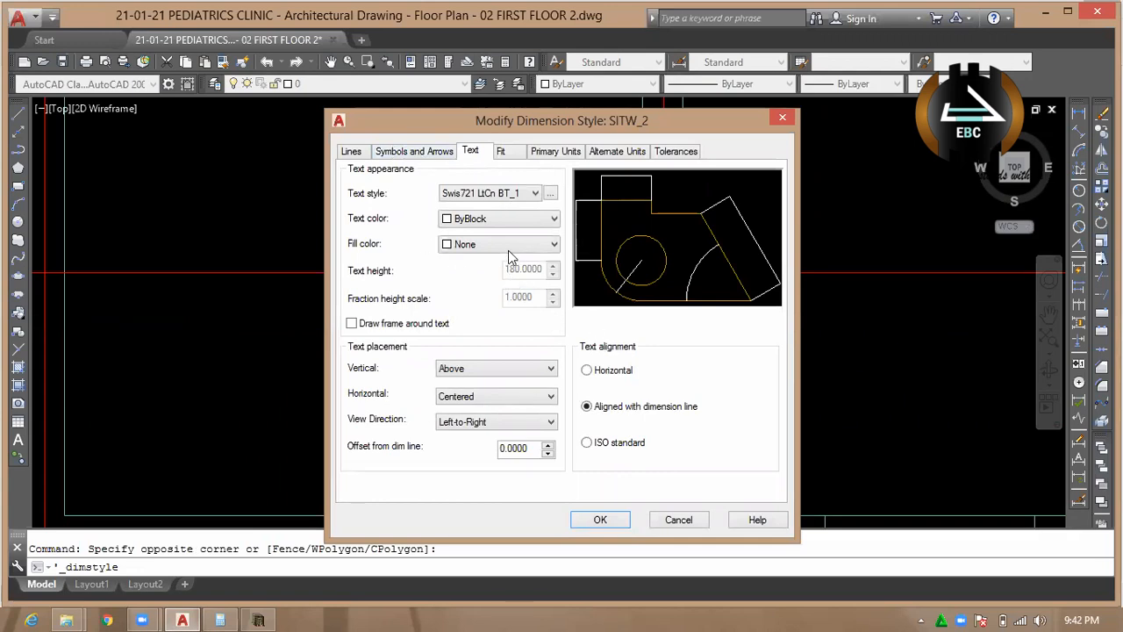
Set the SITW_2 style's arrow size to 180 and change its dimension break size.
{"action": "left_click", "coordinate": [425, 152]}
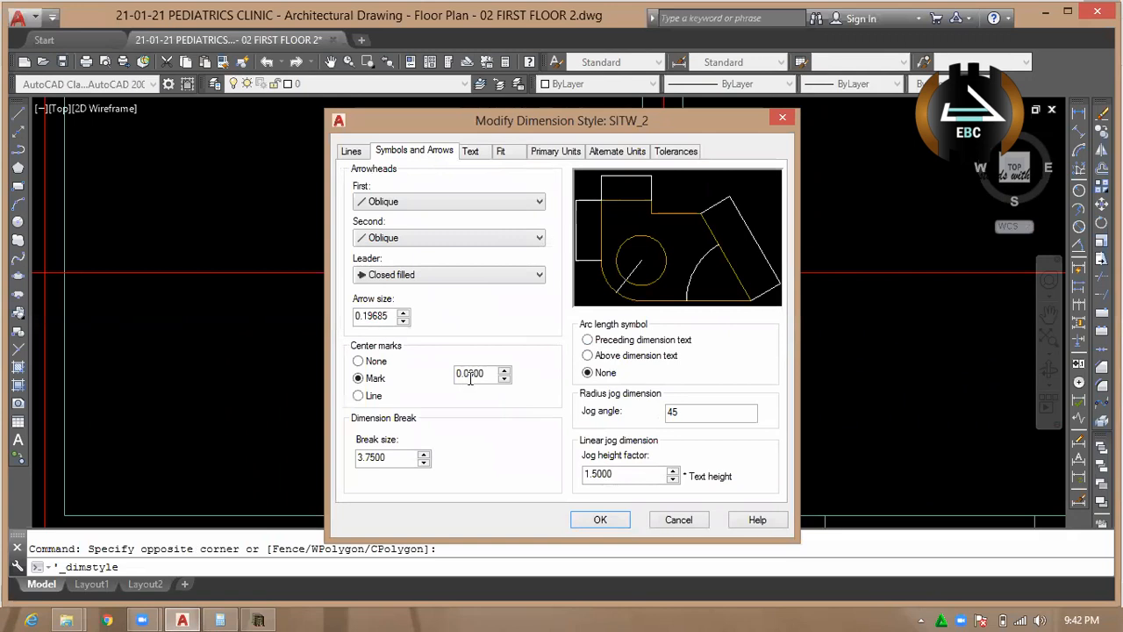
{"action": "left_click_drag", "start_coordinate": [393, 317], "coordinate": [291, 323]}
{"action": "type", "text": "180"}
{"action": "left_click_drag", "start_coordinate": [394, 457], "coordinate": [294, 464]}
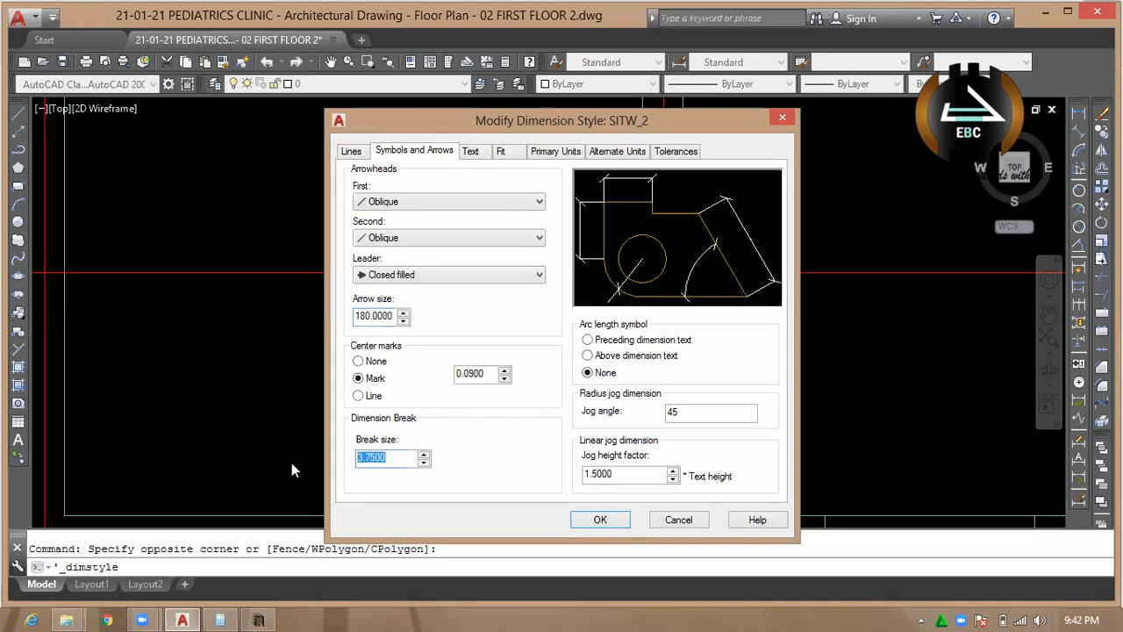
{"action": "type", "text": "3"}
Set the extension lines to extend 250 beyond the dimension lines and their offset from origin to 250.
{"action": "left_click", "coordinate": [360, 152]}
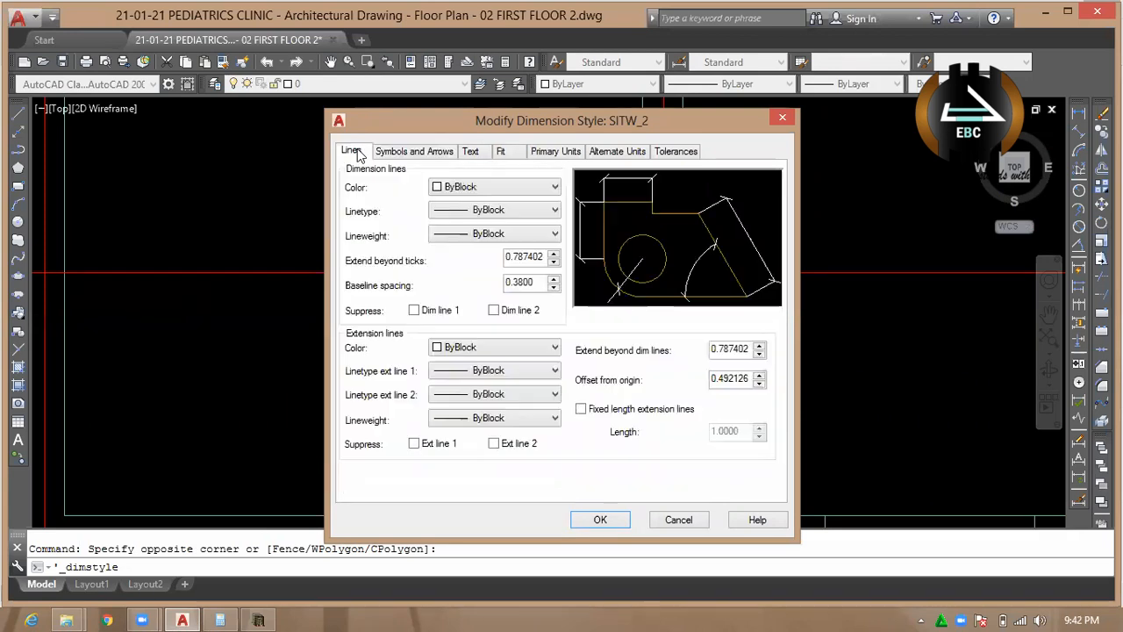
{"action": "double_click", "coordinate": [716, 351]}
{"action": "type", "text": "0"}
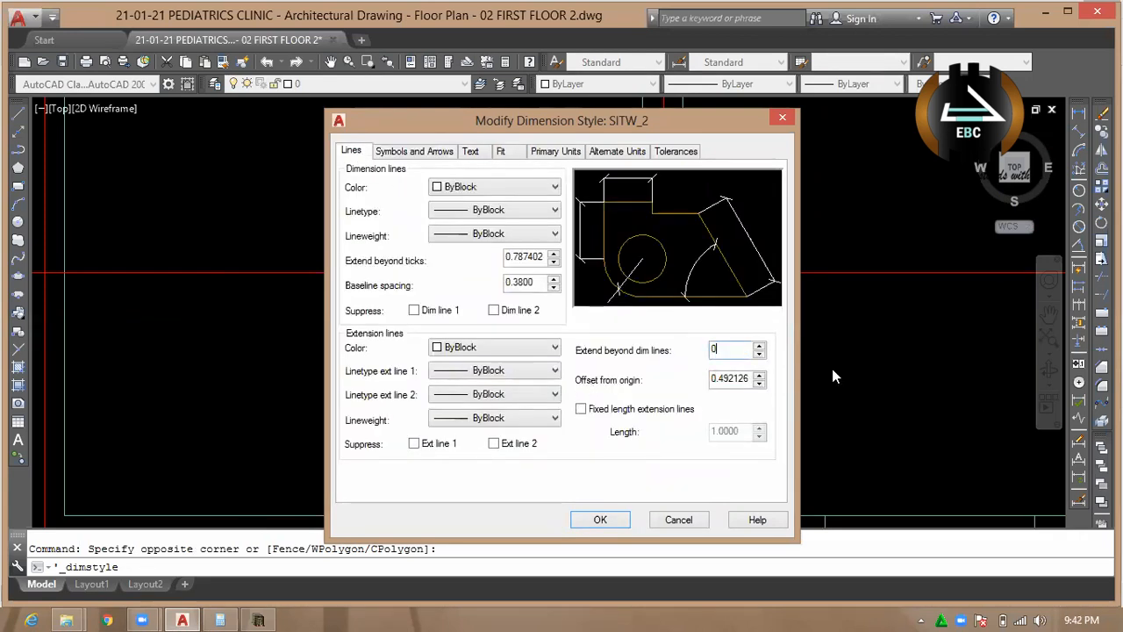
{"action": "key", "text": "BackSpace"}
{"action": "type", "text": "250"}
{"action": "double_click", "coordinate": [712, 379]}
{"action": "type", "text": "250"}
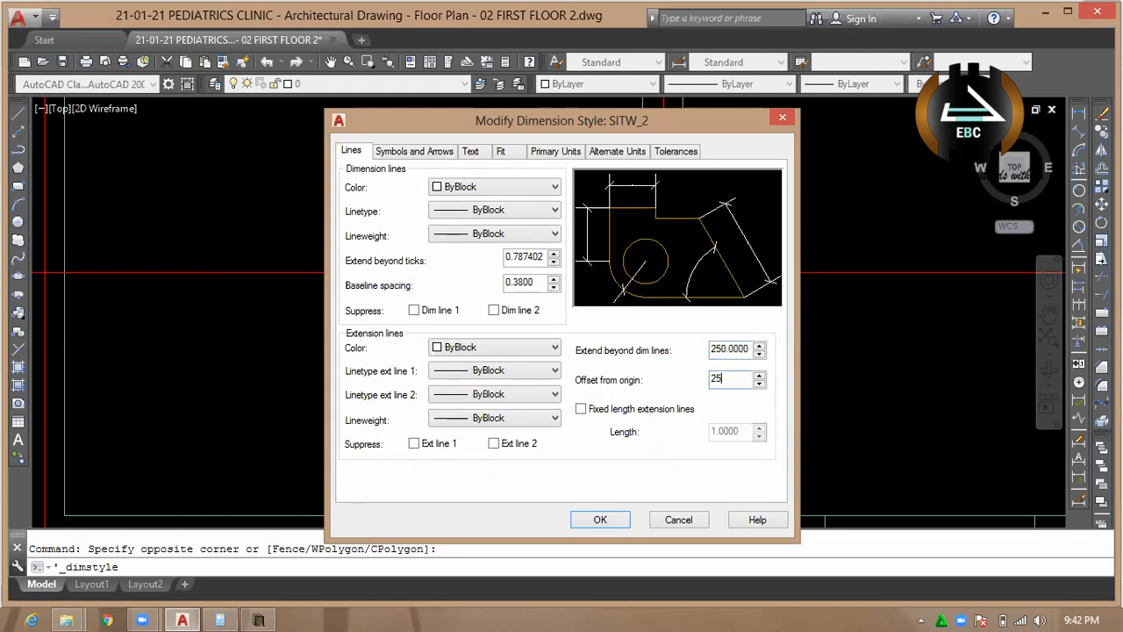
{"action": "left_click", "coordinate": [738, 350]}
Set the dimension lines' baseline spacing to 200 and open the extend beyond ticks value for editing.
{"action": "double_click", "coordinate": [530, 281]}
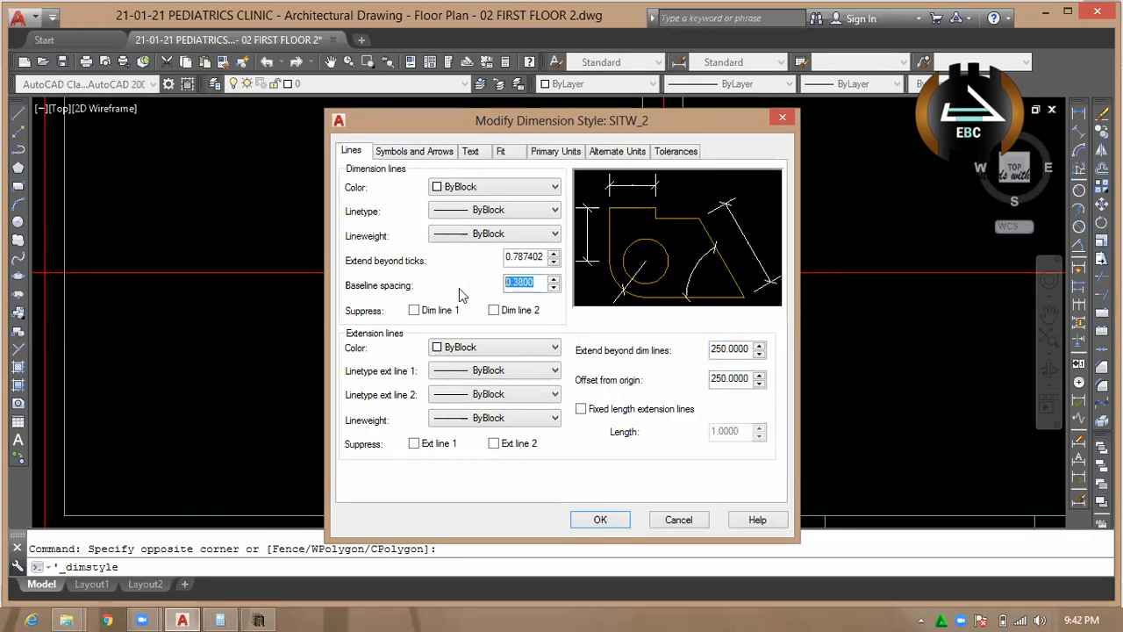
{"action": "type", "text": "150"}
{"action": "double_click", "coordinate": [535, 283]}
{"action": "type", "text": "20"}
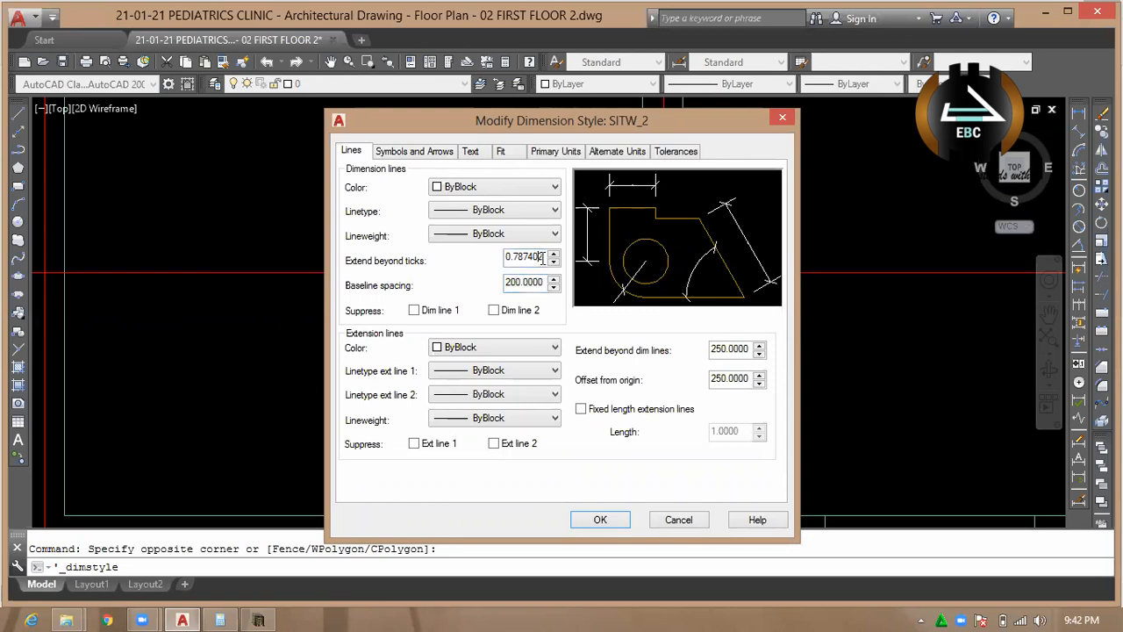
{"action": "double_click", "coordinate": [541, 256]}
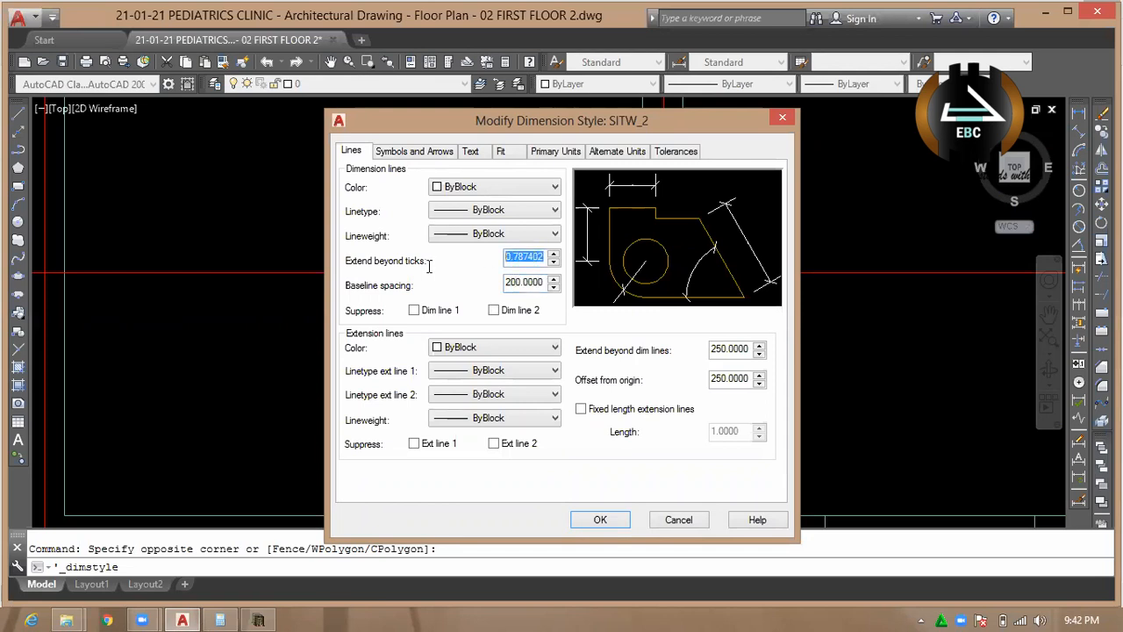
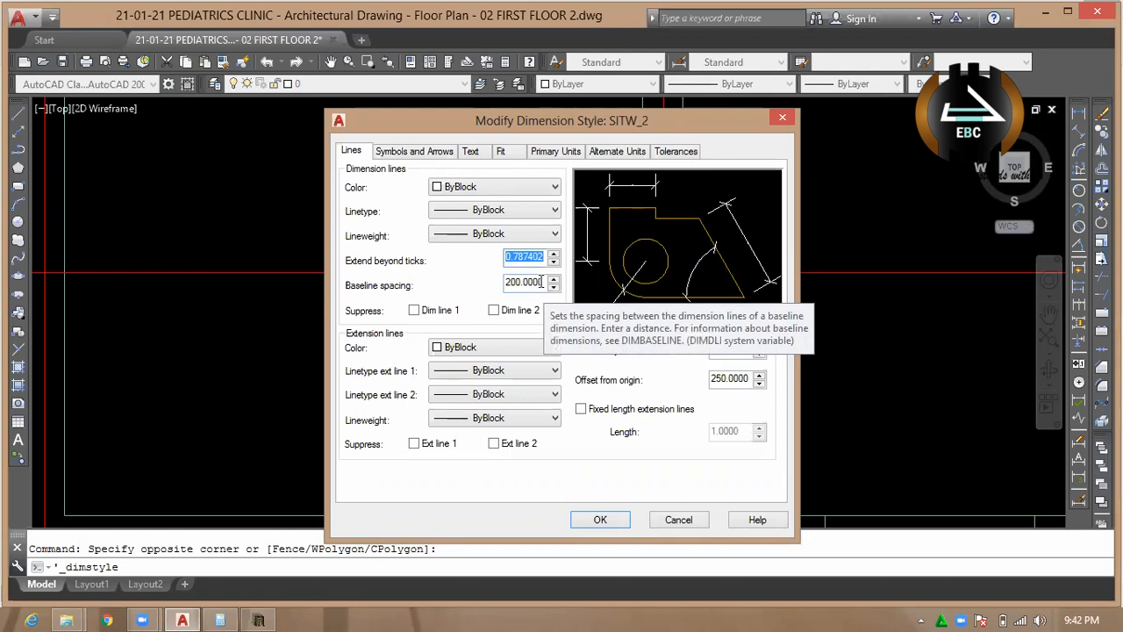
Set the SITW_2 style's extension beyond ticks to 100 and its text style's height to 250.
{"action": "type", "text": "100"}
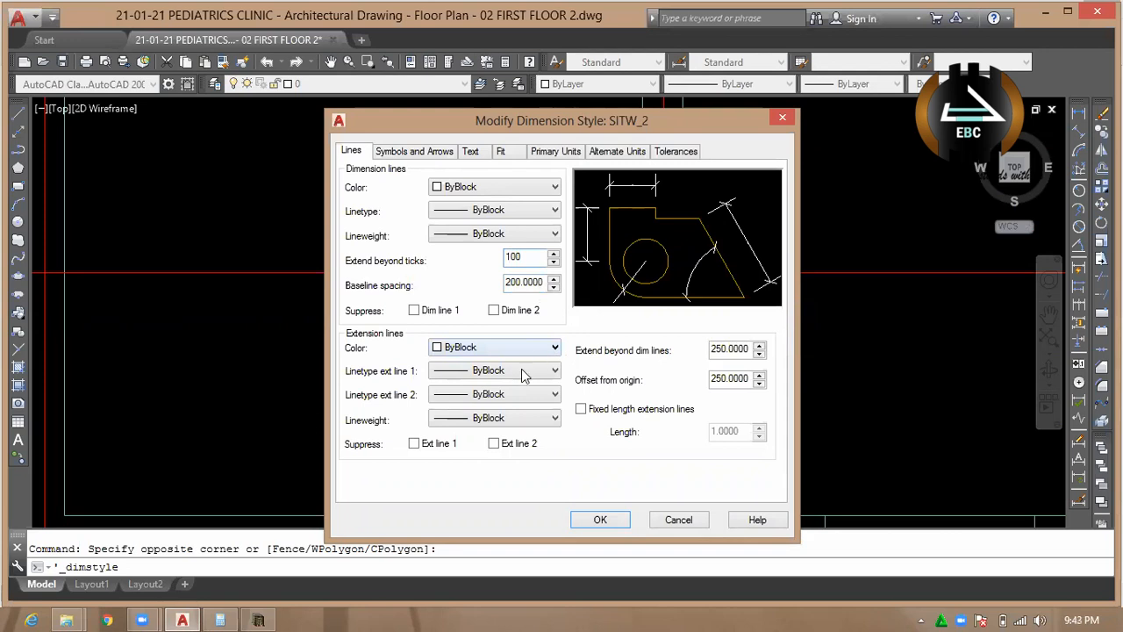
{"action": "left_click", "coordinate": [430, 151]}
{"action": "left_click", "coordinate": [470, 151]}
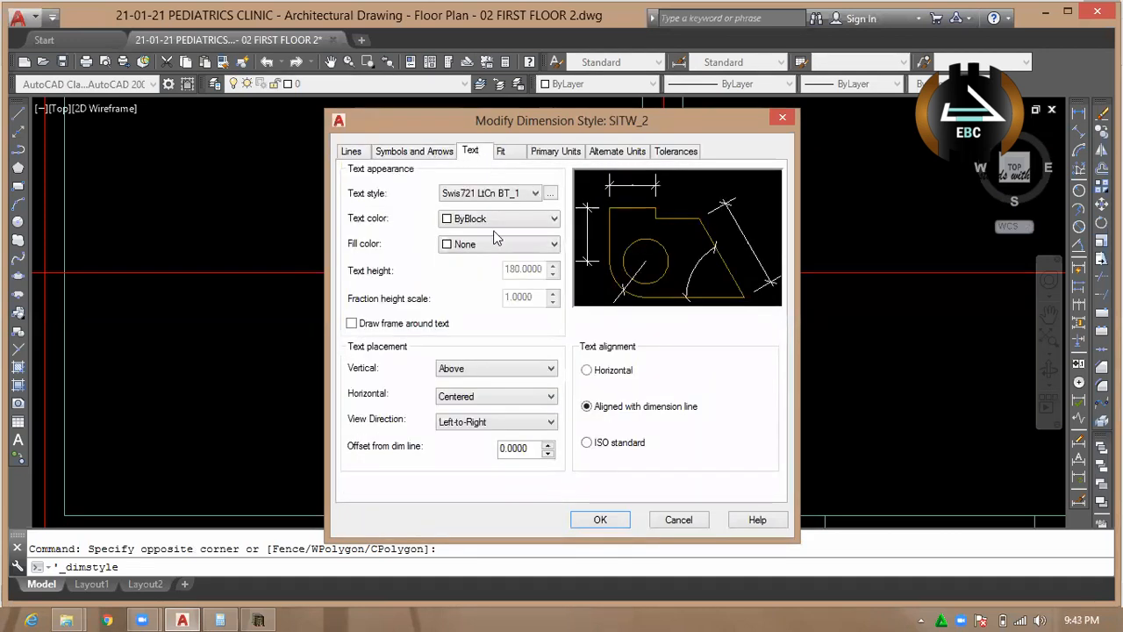
{"action": "left_click", "coordinate": [551, 193]}
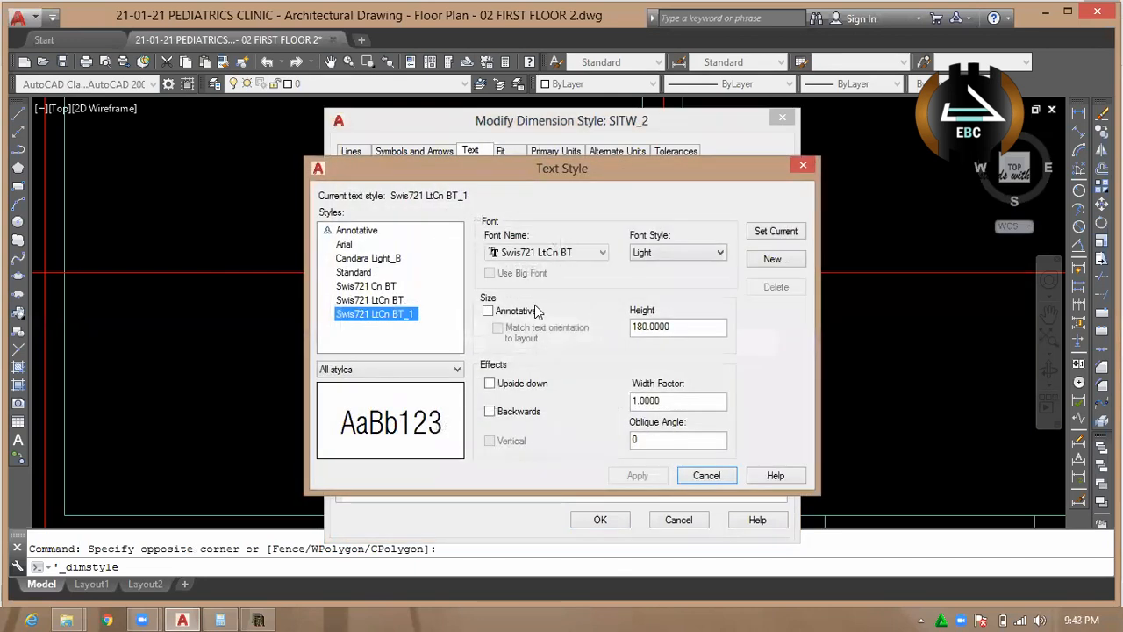
{"action": "double_click", "coordinate": [705, 326]}
{"action": "type", "text": "250"}
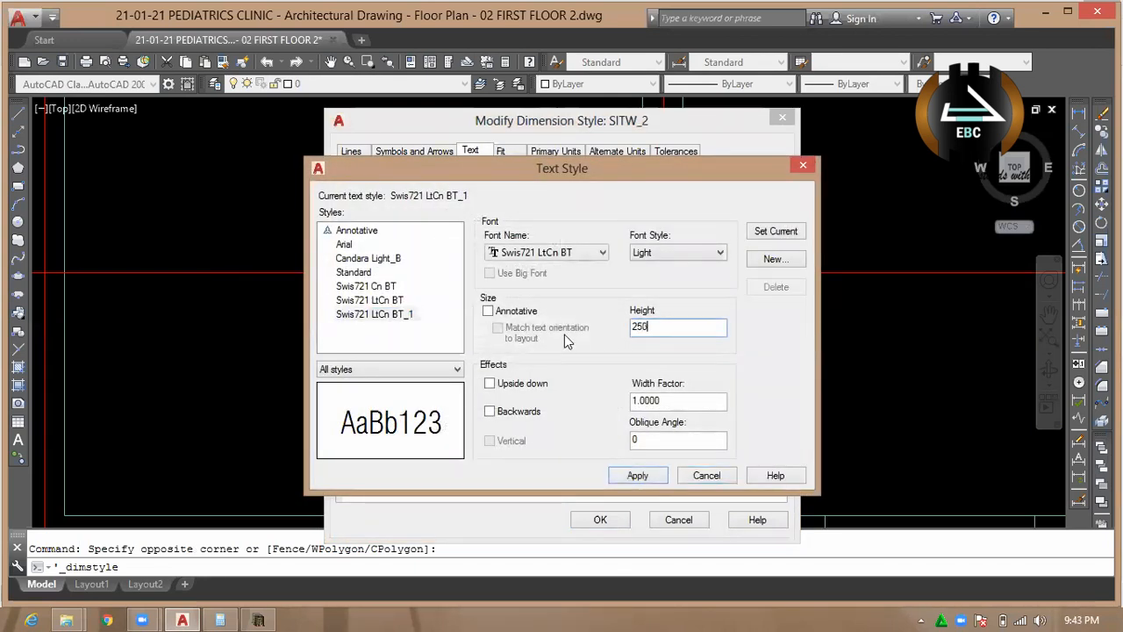
Change the Swis721 LtCn BT_1 text style's font to DFKai-SB, make that style current and save its changes.
{"action": "left_click", "coordinate": [572, 255]}
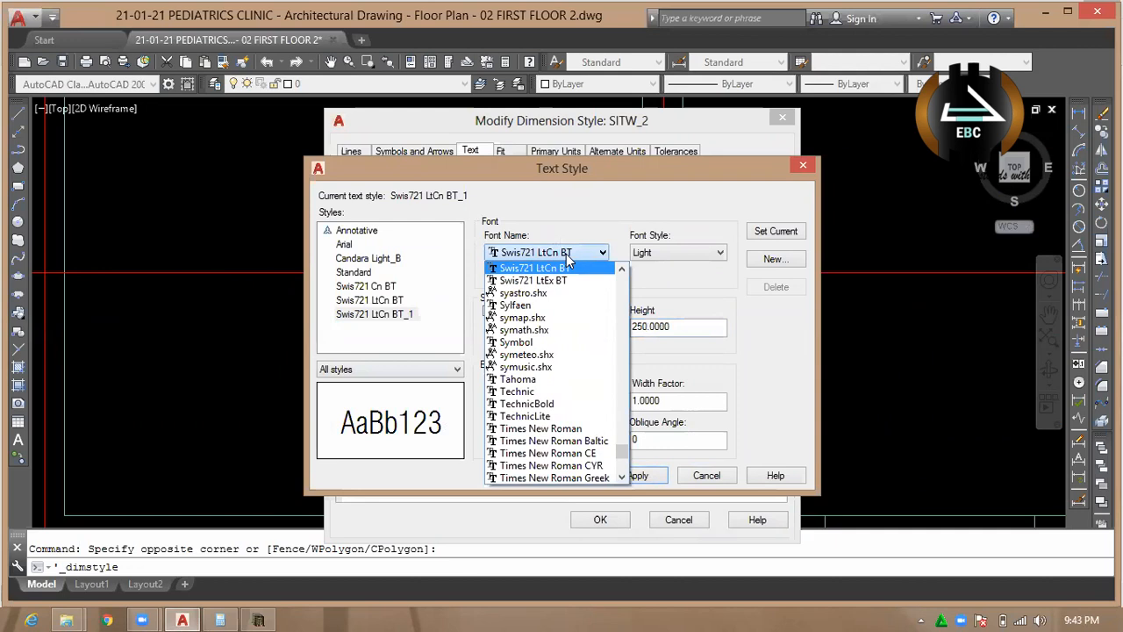
{"action": "key", "text": "d"}
{"action": "left_click", "coordinate": [550, 293]}
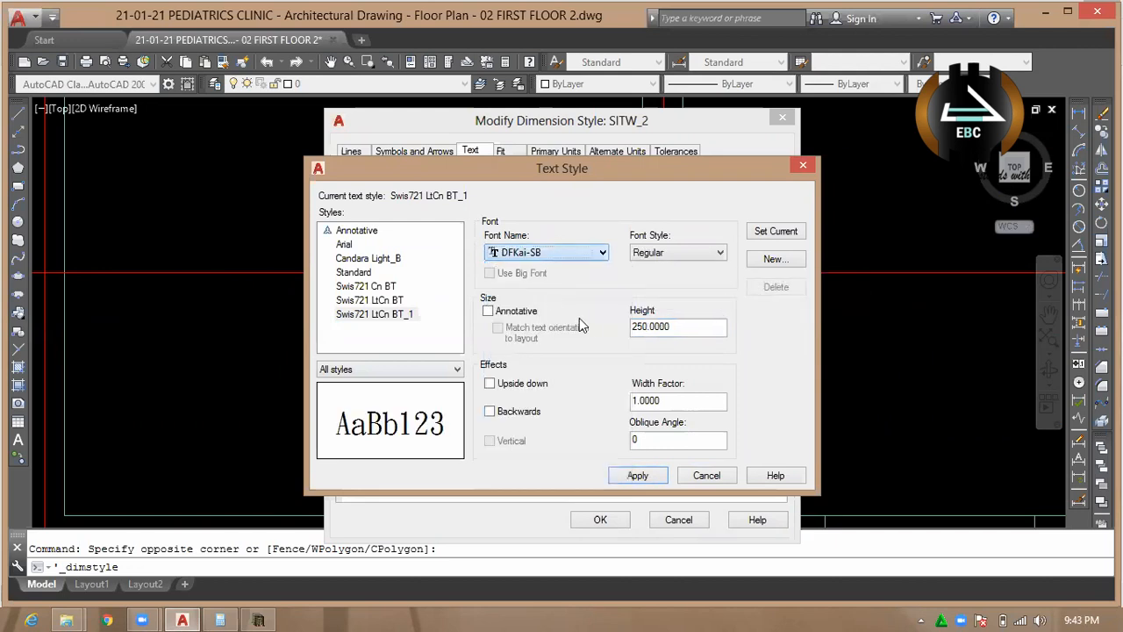
{"action": "left_click", "coordinate": [785, 231]}
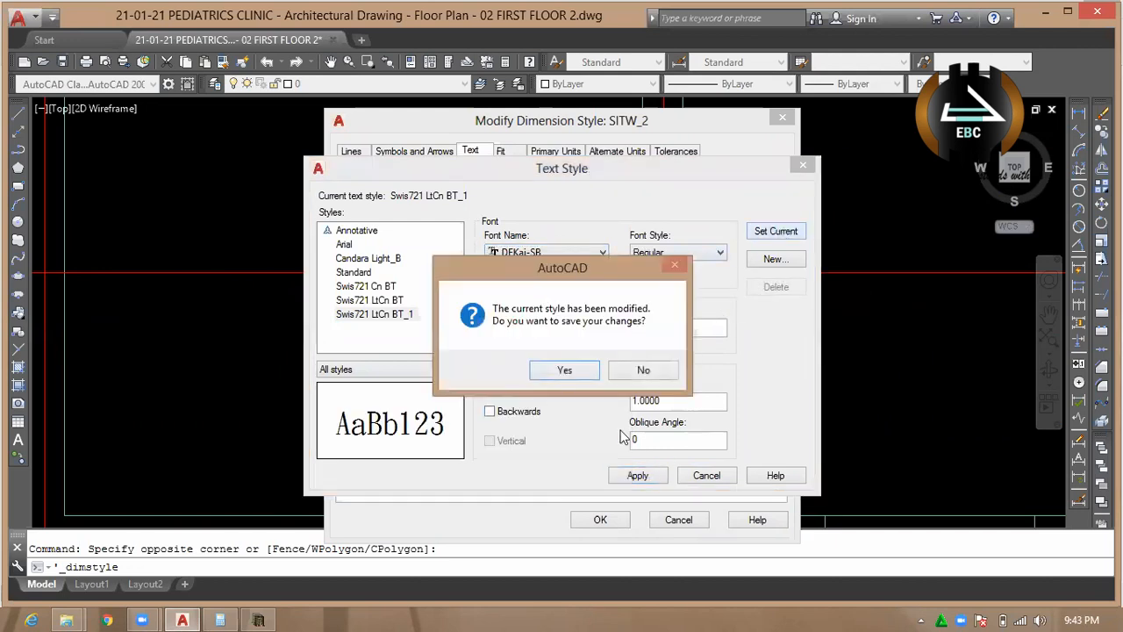
{"action": "left_click", "coordinate": [566, 370]}
{"action": "left_click", "coordinate": [707, 474]}
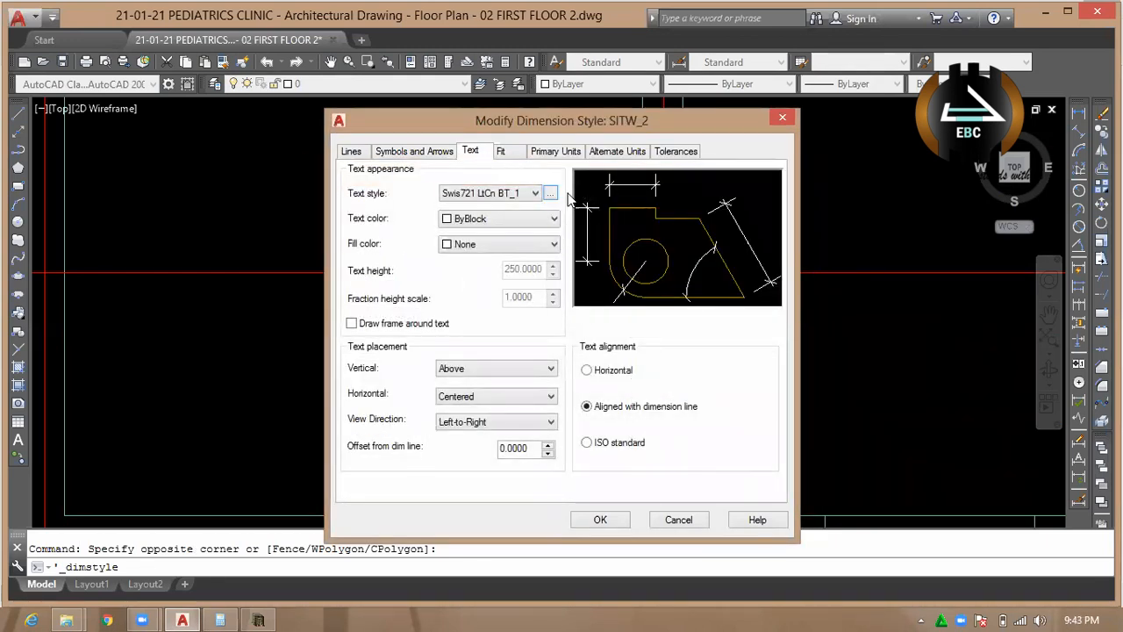
{"action": "left_click", "coordinate": [533, 194]}
{"action": "left_click", "coordinate": [533, 194]}
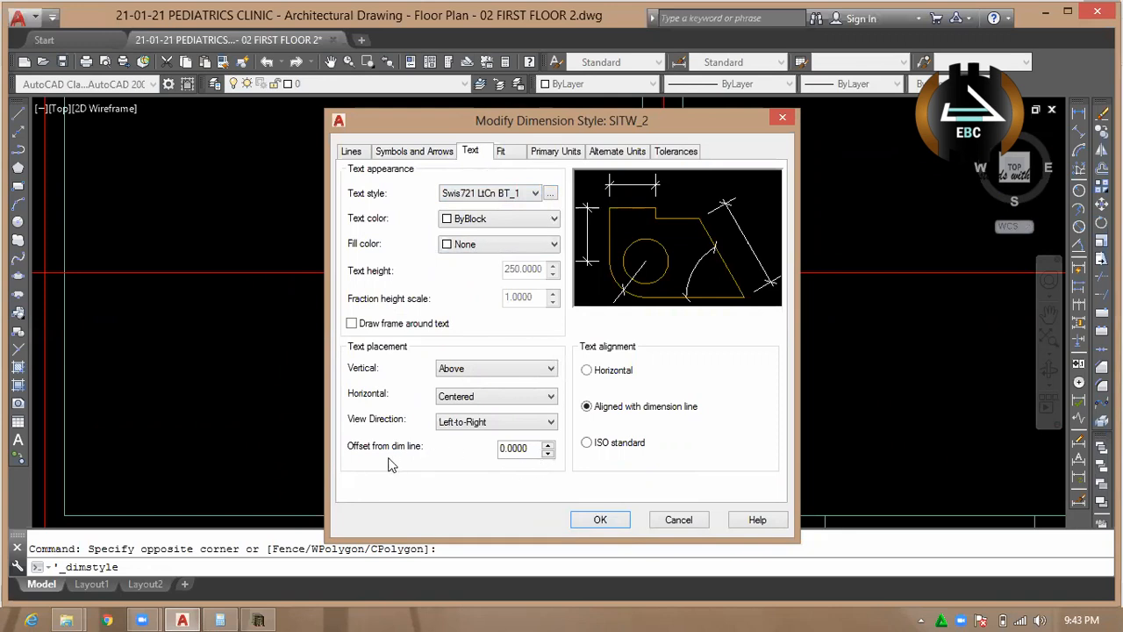
Accept the dimension style changes and make SITW_2 the current dimension style.
{"action": "left_click", "coordinate": [501, 151]}
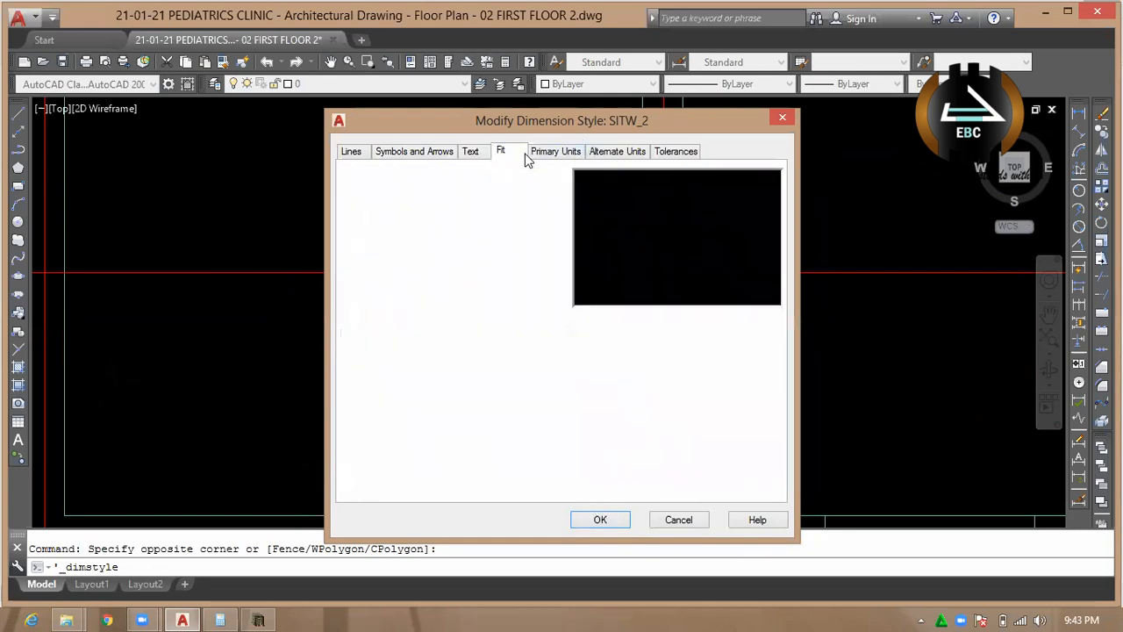
{"action": "left_click", "coordinate": [558, 153]}
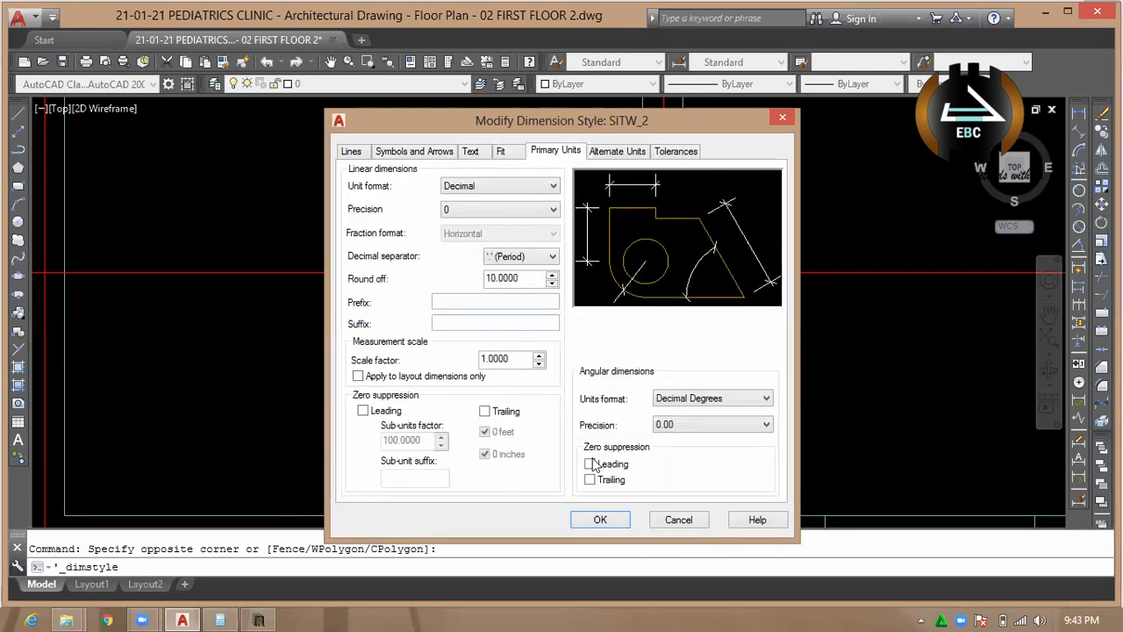
{"action": "left_click", "coordinate": [614, 519]}
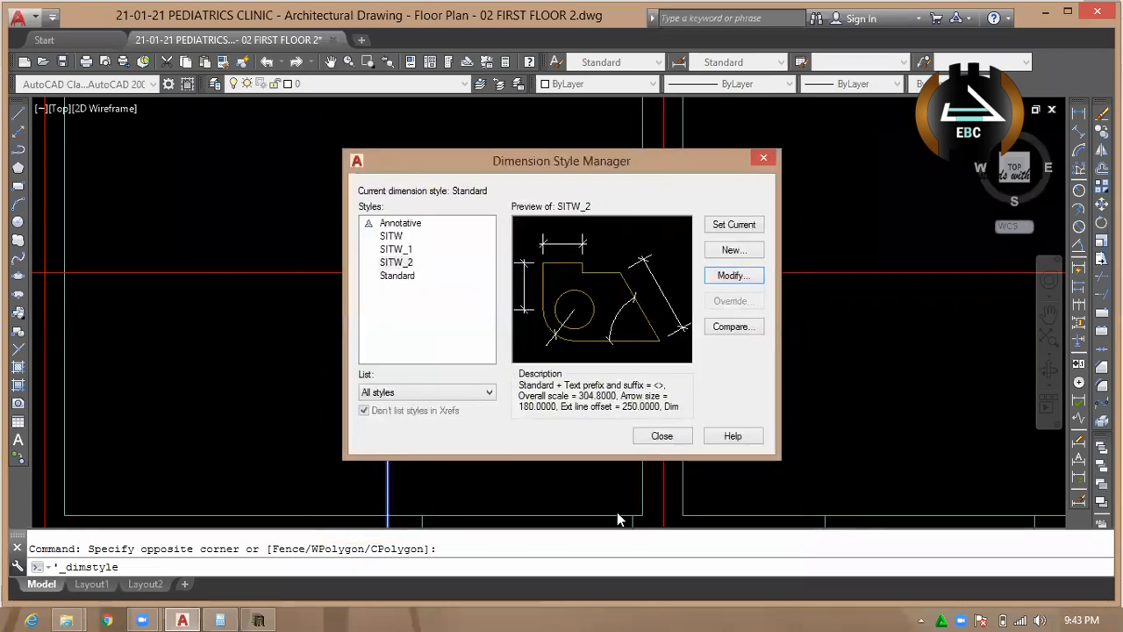
{"action": "left_click", "coordinate": [732, 225]}
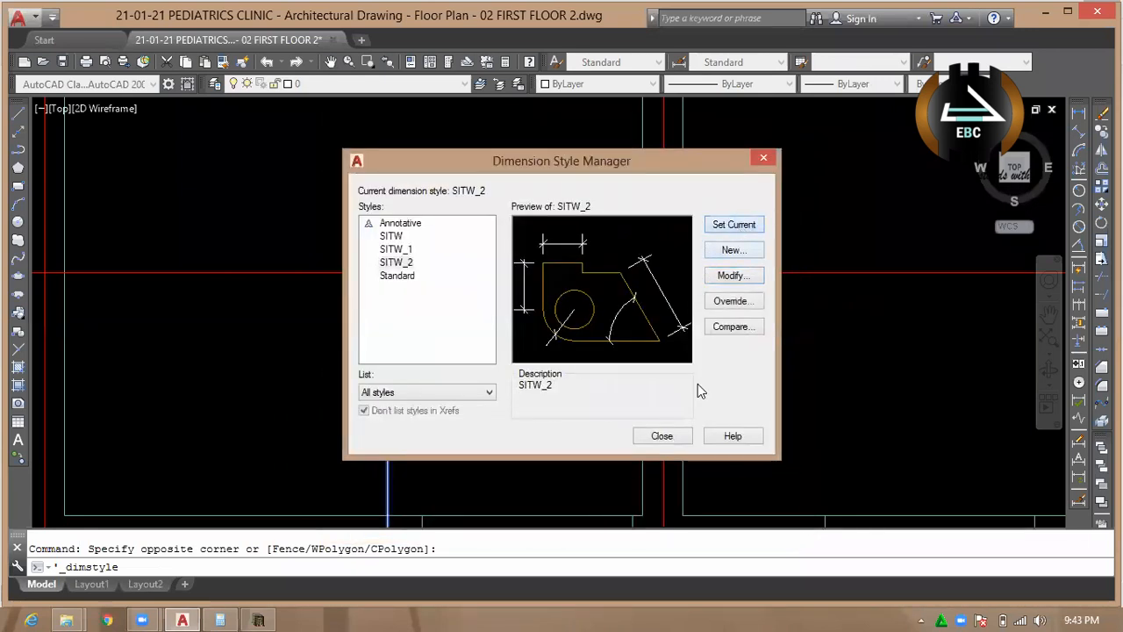
{"action": "left_click", "coordinate": [662, 436]}
Delete the existing linear dimension in the Out-Neonatal room.
{"action": "scroll", "coordinate": [491, 355], "scroll_direction": "up", "scroll_amount": 3}
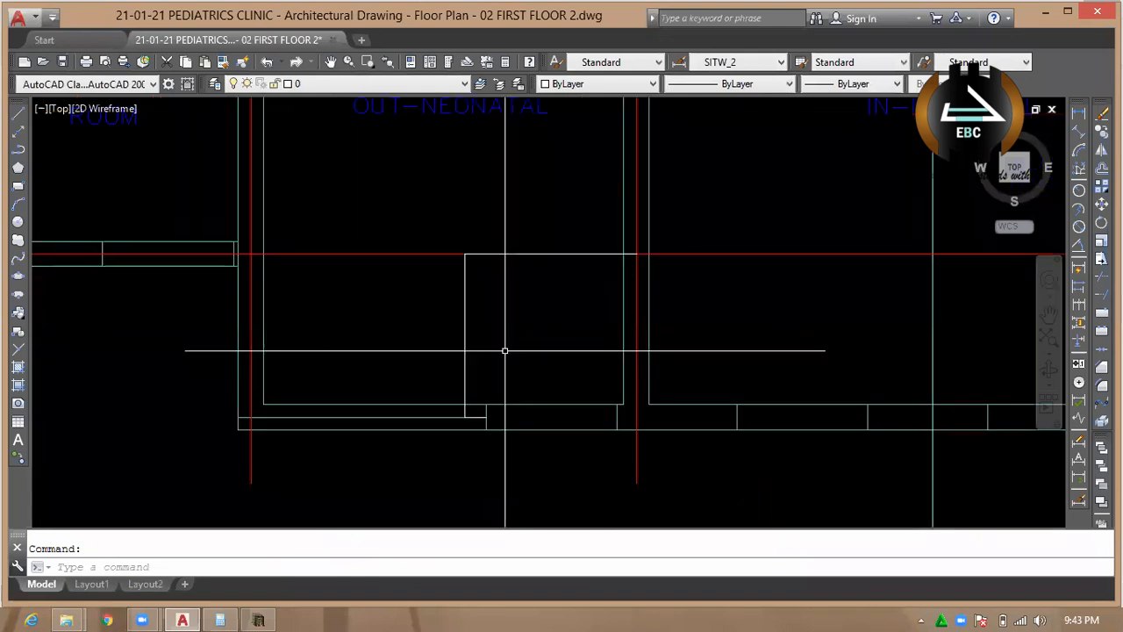
{"action": "left_click", "coordinate": [442, 341]}
{"action": "key", "text": "Delete"}
Dimension the vertical distance from the Out-Neonatal room's lower wall centreline to grid line E.
{"action": "type", "text": "dli"}
{"action": "key", "text": "Return"}
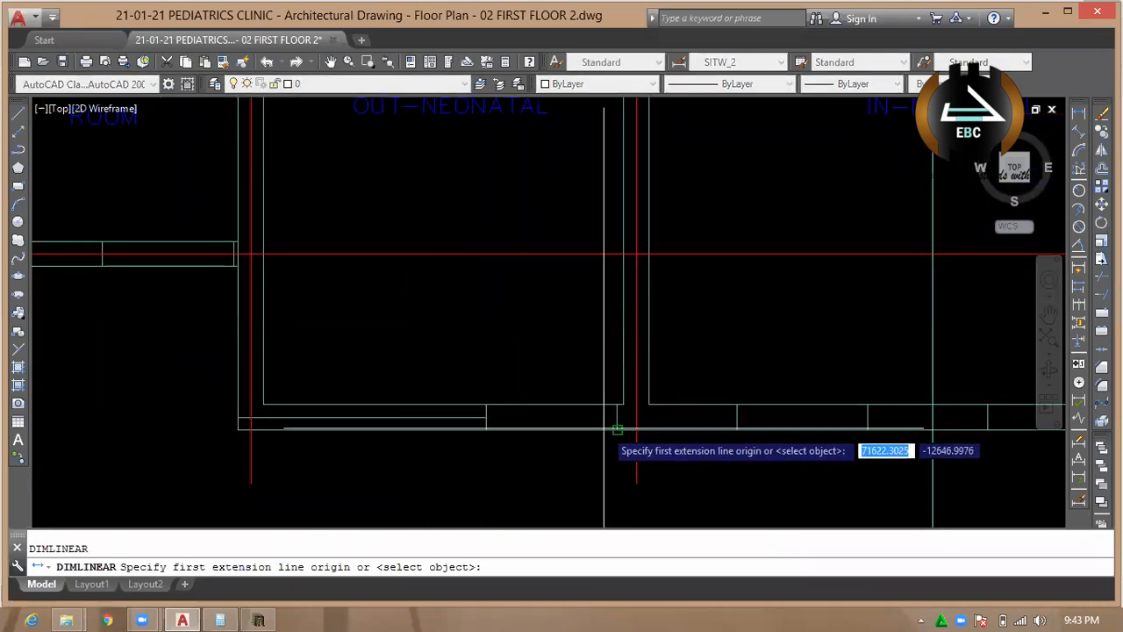
{"action": "left_click", "coordinate": [614, 424]}
{"action": "key", "text": "Escape"}
{"action": "key", "text": "Return"}
{"action": "left_click", "coordinate": [486, 417]}
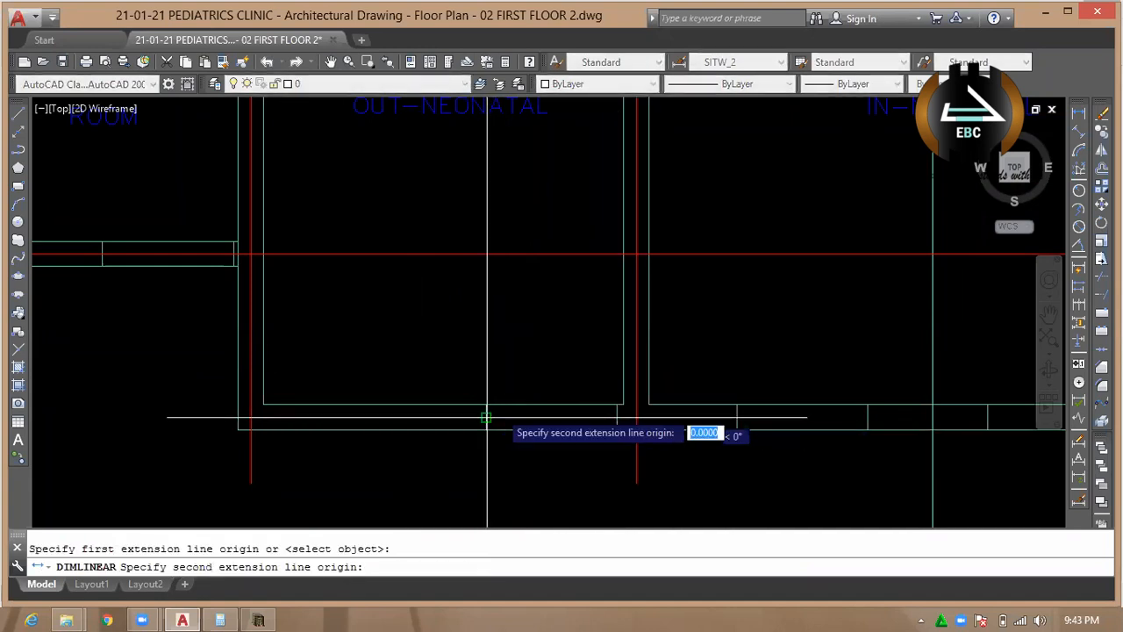
{"action": "left_click", "coordinate": [623, 254]}
{"action": "scroll", "coordinate": [456, 316], "scroll_direction": "up", "scroll_amount": 2}
{"action": "scroll", "coordinate": [461, 341], "scroll_direction": "down", "scroll_amount": 2}
{"action": "left_click", "coordinate": [462, 341]}
{"action": "key", "text": "Escape"}
Delete the linear dimension between the Out-Neonatal room's lower wall and grid line E.
{"action": "scroll", "coordinate": [484, 333], "scroll_direction": "down", "scroll_amount": 3}
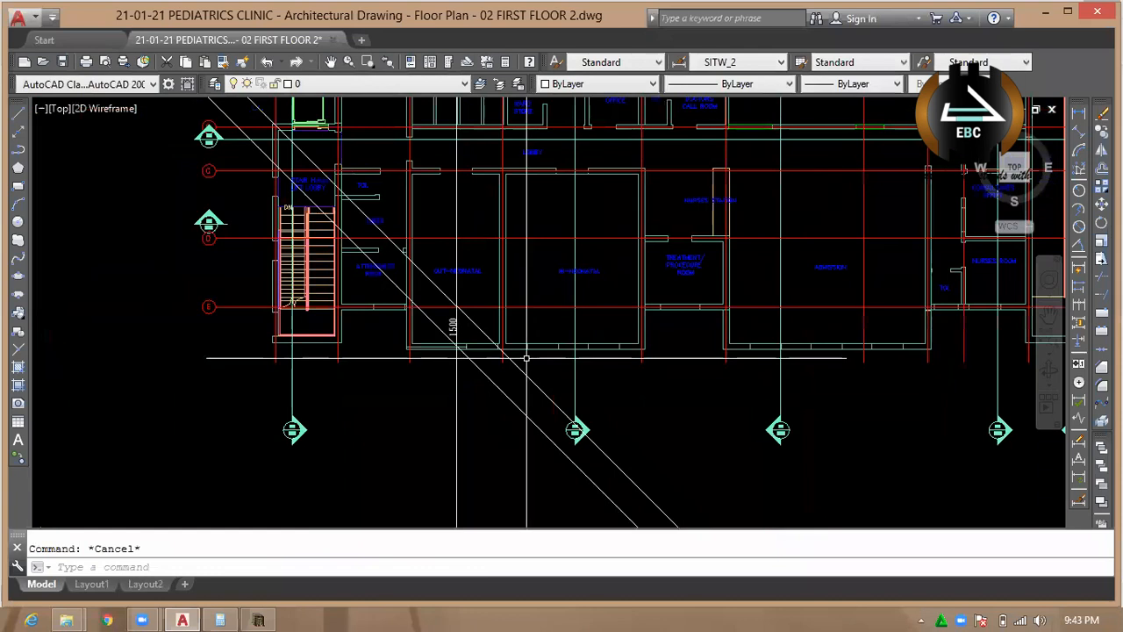
{"action": "scroll", "coordinate": [514, 391], "scroll_direction": "up", "scroll_amount": 2}
{"action": "scroll", "coordinate": [515, 407], "scroll_direction": "down", "scroll_amount": 2}
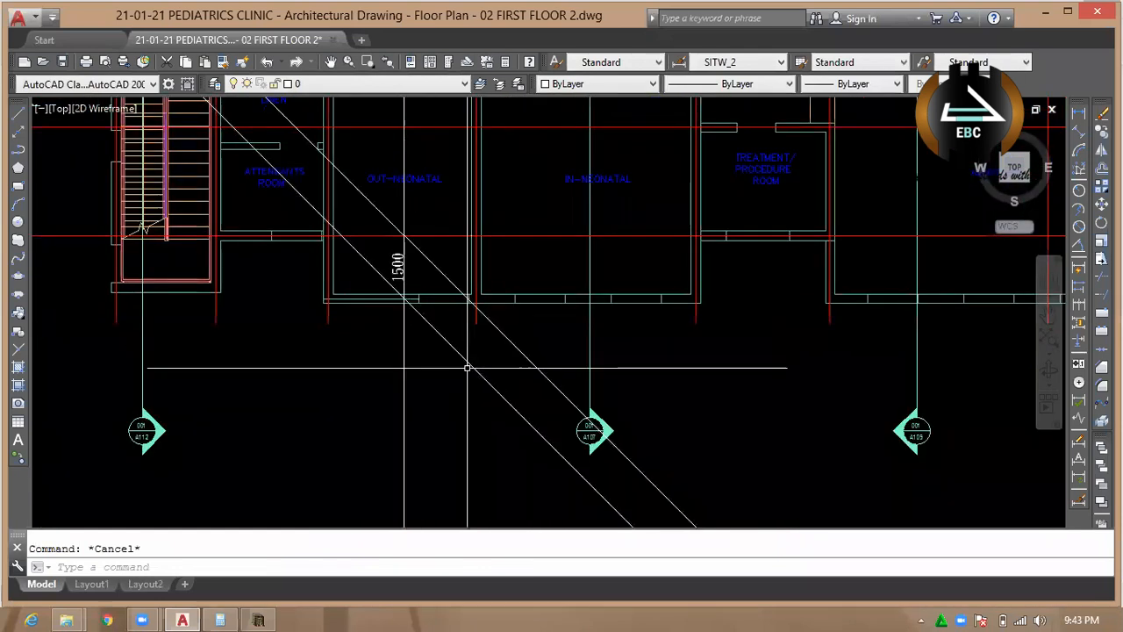
{"action": "scroll", "coordinate": [466, 357], "scroll_direction": "up", "scroll_amount": 2}
{"action": "left_click", "coordinate": [491, 362]}
{"action": "left_click", "coordinate": [430, 362]}
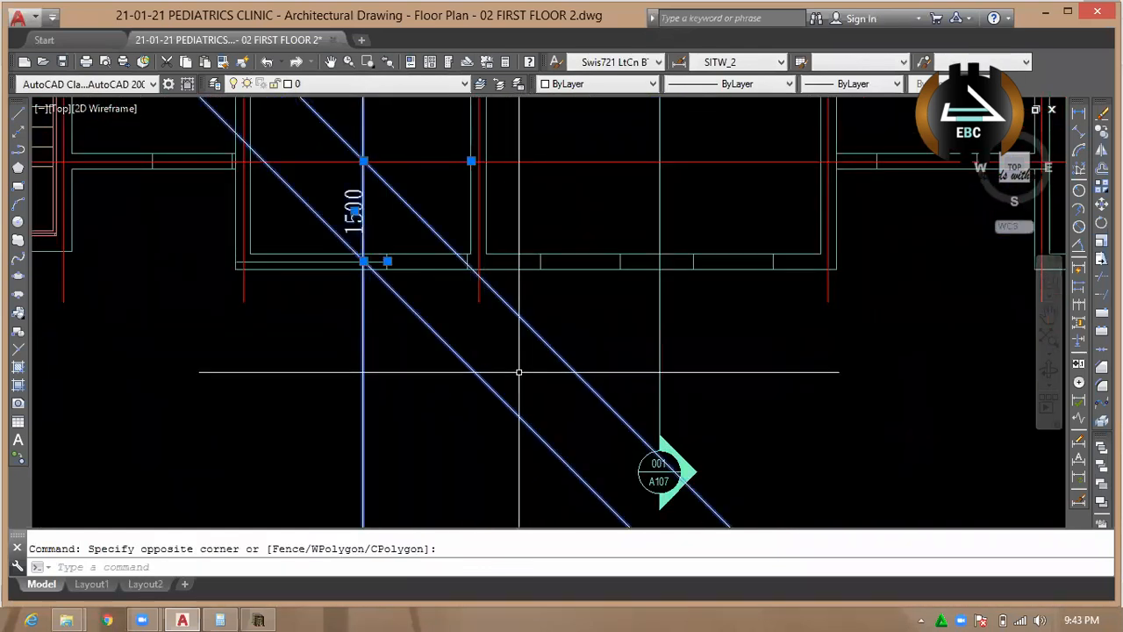
{"action": "key", "text": "Escape"}
{"action": "left_click", "coordinate": [493, 367]}
{"action": "left_click", "coordinate": [338, 358]}
{"action": "key", "text": "Delete"}
{"action": "key", "text": "Escape"}
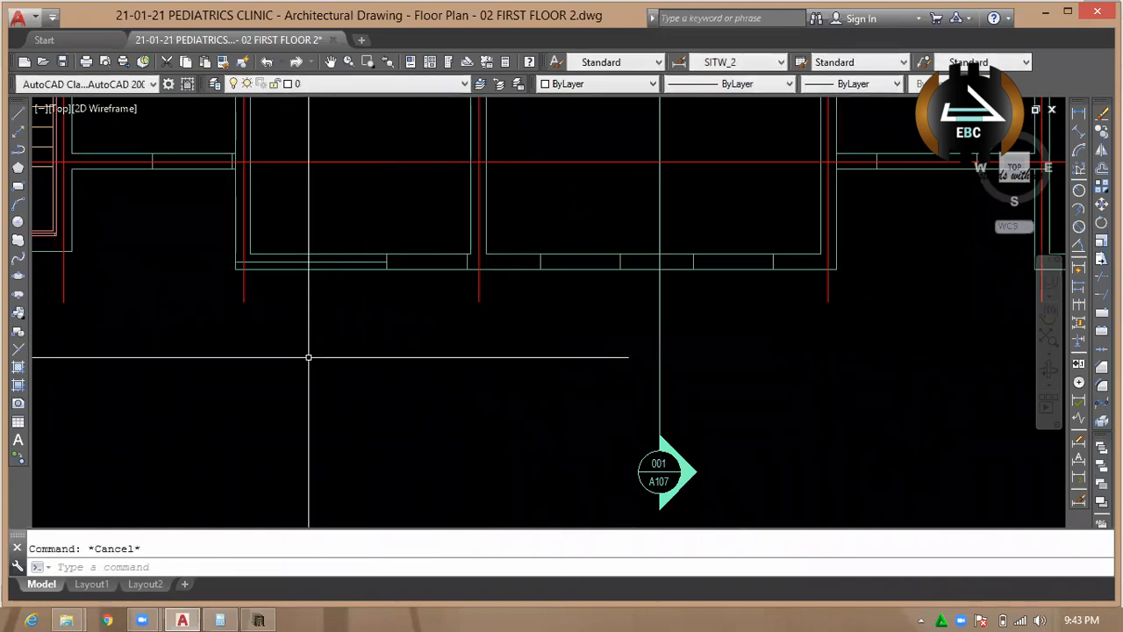
Switch to Orion and offset axis F by 1500 mm towards the lower outer wall to create a new axis.
{"action": "scroll", "coordinate": [389, 269], "scroll_direction": "down", "scroll_amount": 6}
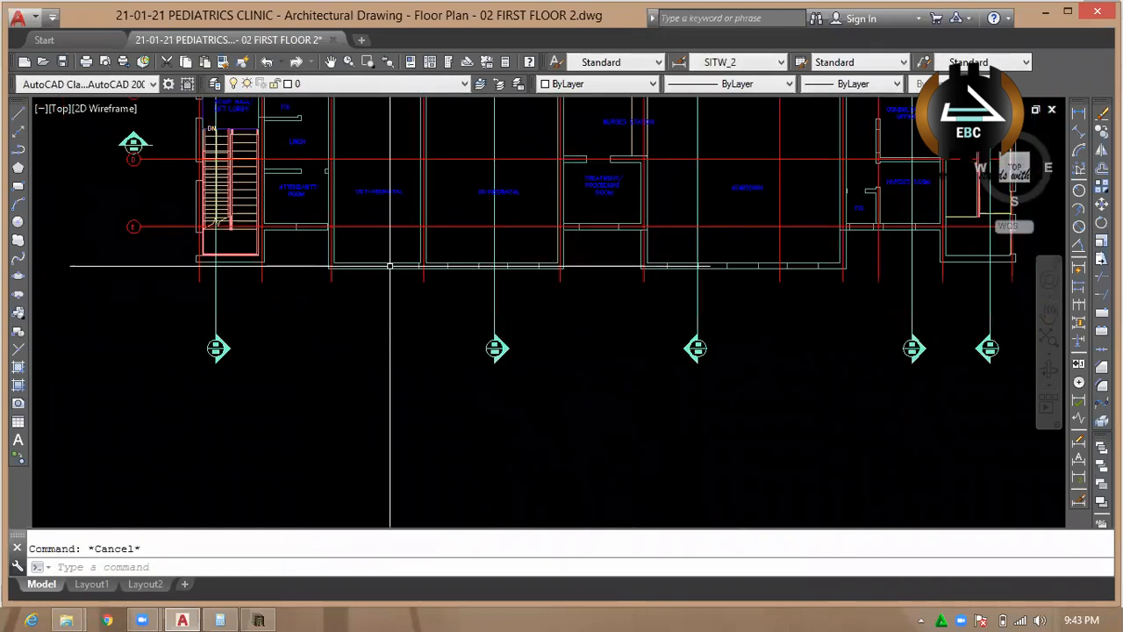
{"action": "left_click", "coordinate": [258, 621]}
{"action": "scroll", "coordinate": [492, 263], "scroll_direction": "up", "scroll_amount": 3}
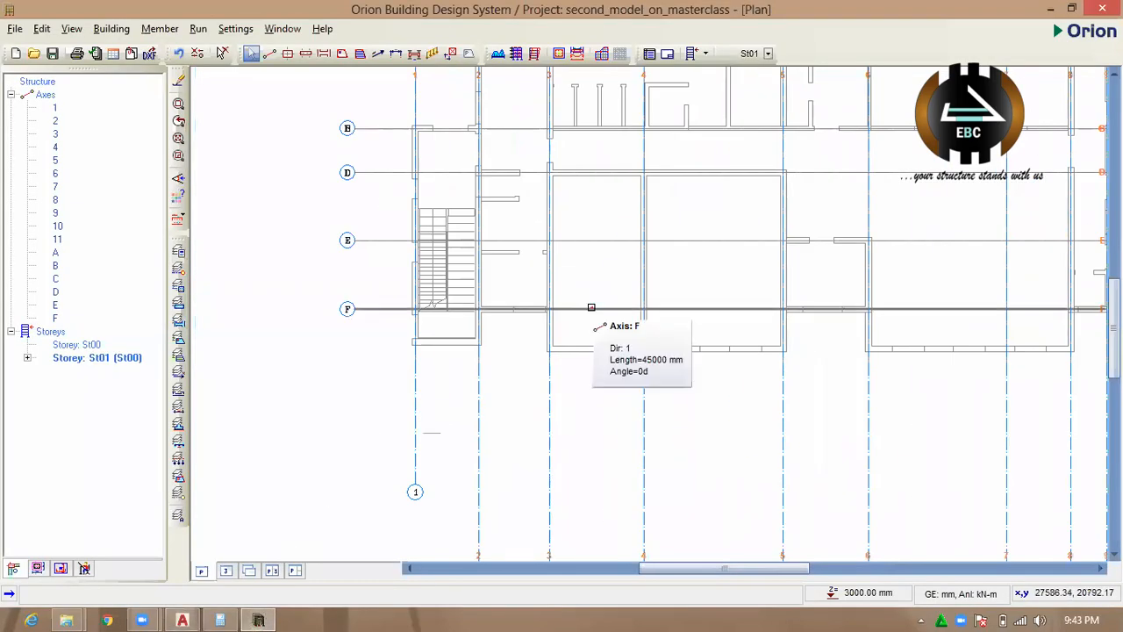
{"action": "left_click", "coordinate": [592, 309]}
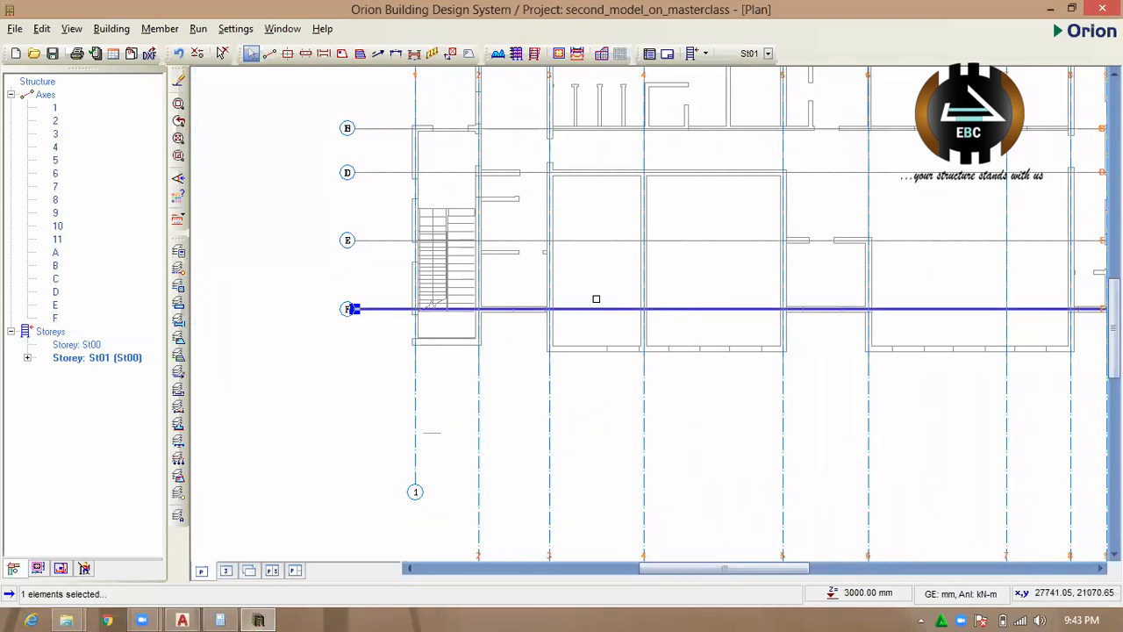
{"action": "right_click", "coordinate": [602, 309]}
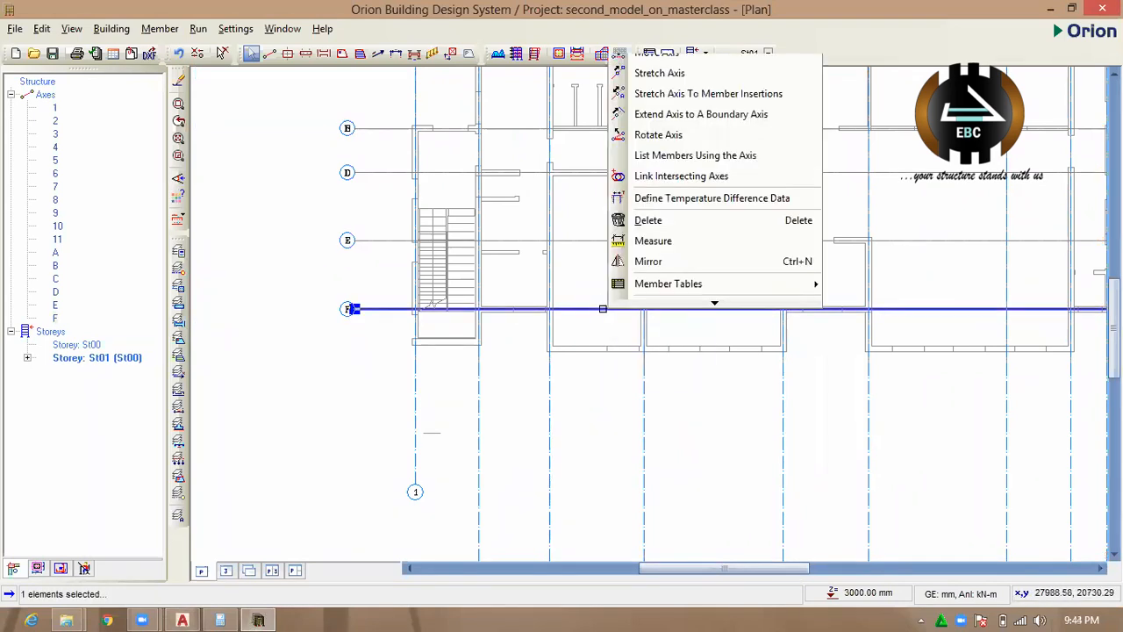
{"action": "left_click", "coordinate": [674, 36]}
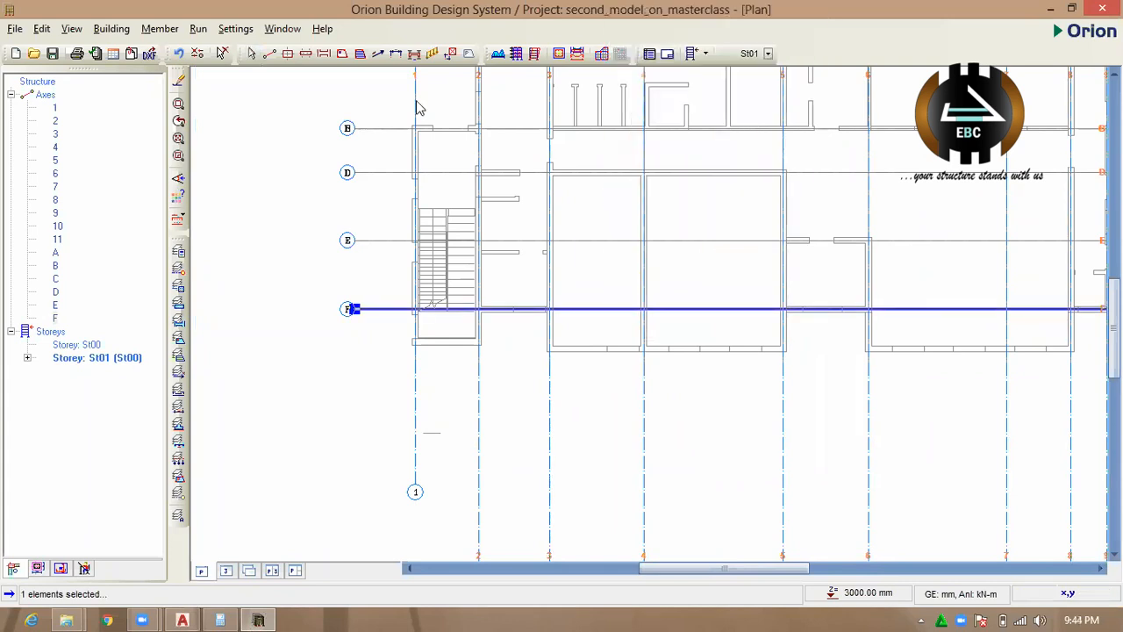
{"action": "double_click", "coordinate": [120, 82]}
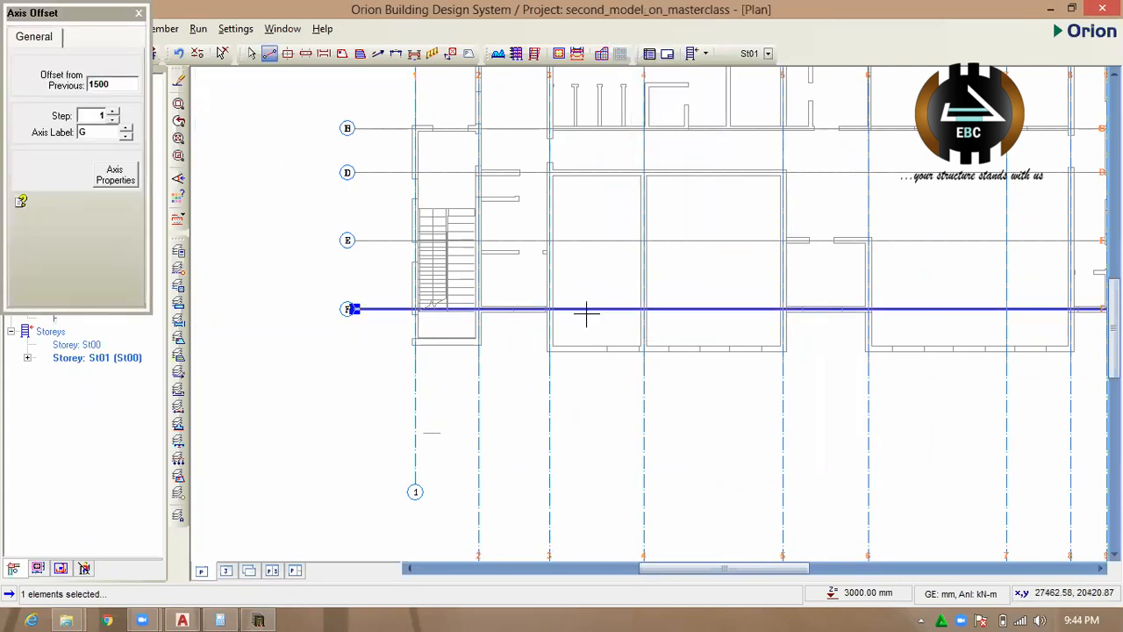
{"action": "left_click_drag", "start_coordinate": [588, 309], "coordinate": [580, 368]}
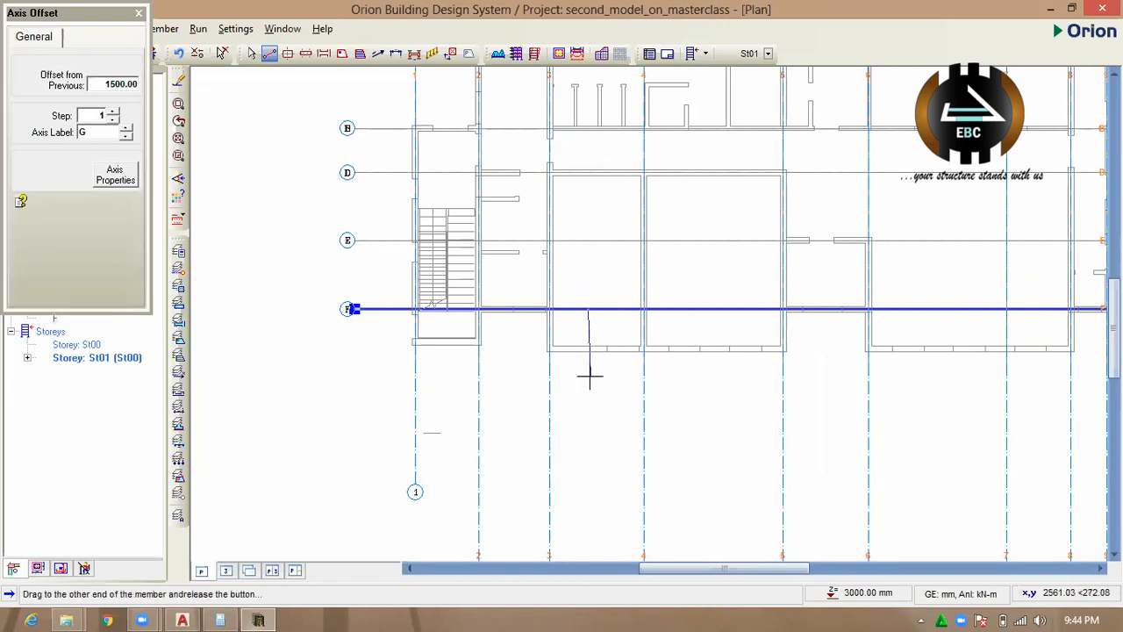
{"action": "left_click_drag", "start_coordinate": [589, 379], "coordinate": [602, 381]}
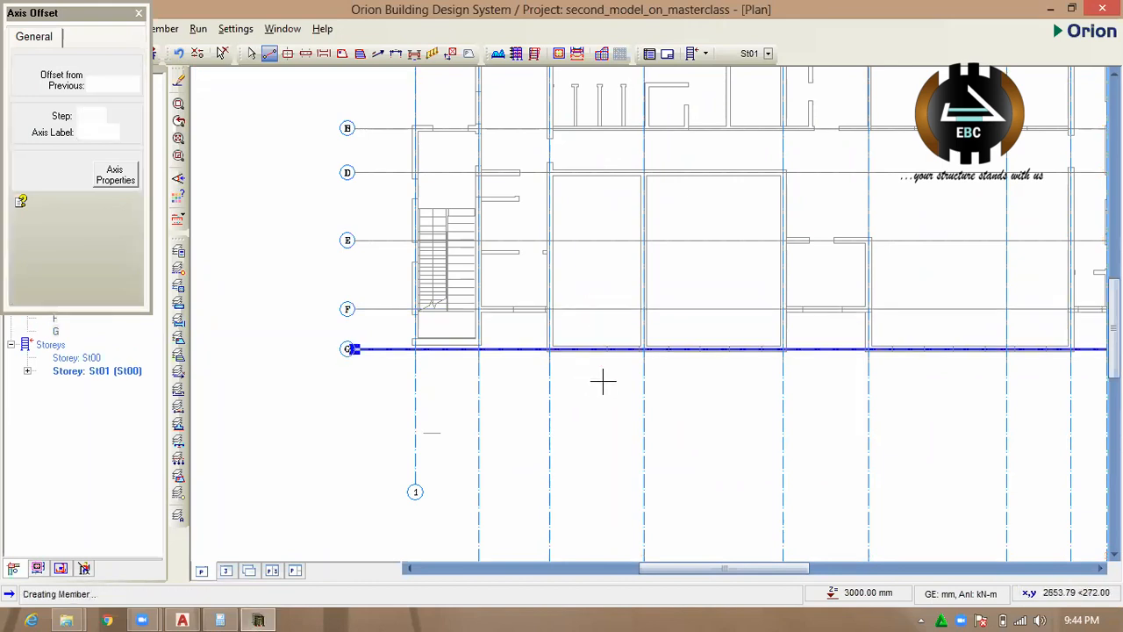
Examine how the new axis G lines up with the staircase's lower wall and the adjoining rooms' outer walls.
{"action": "scroll", "coordinate": [597, 346], "scroll_direction": "up", "scroll_amount": 3}
{"action": "scroll", "coordinate": [527, 355], "scroll_direction": "down", "scroll_amount": 2}
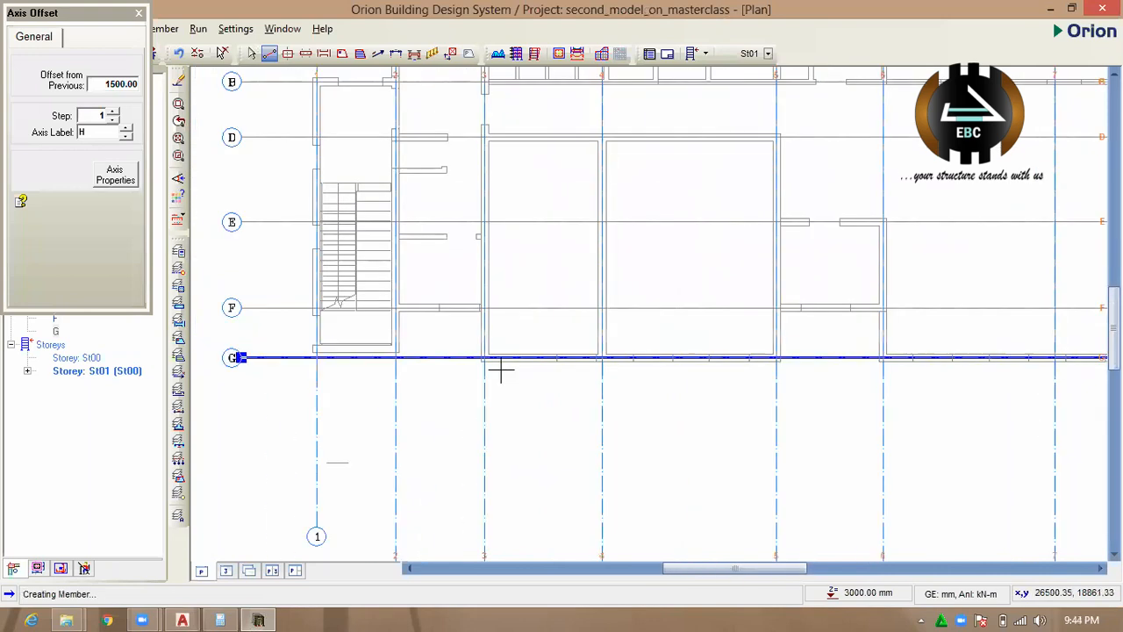
{"action": "scroll", "coordinate": [435, 373], "scroll_direction": "down", "scroll_amount": 2}
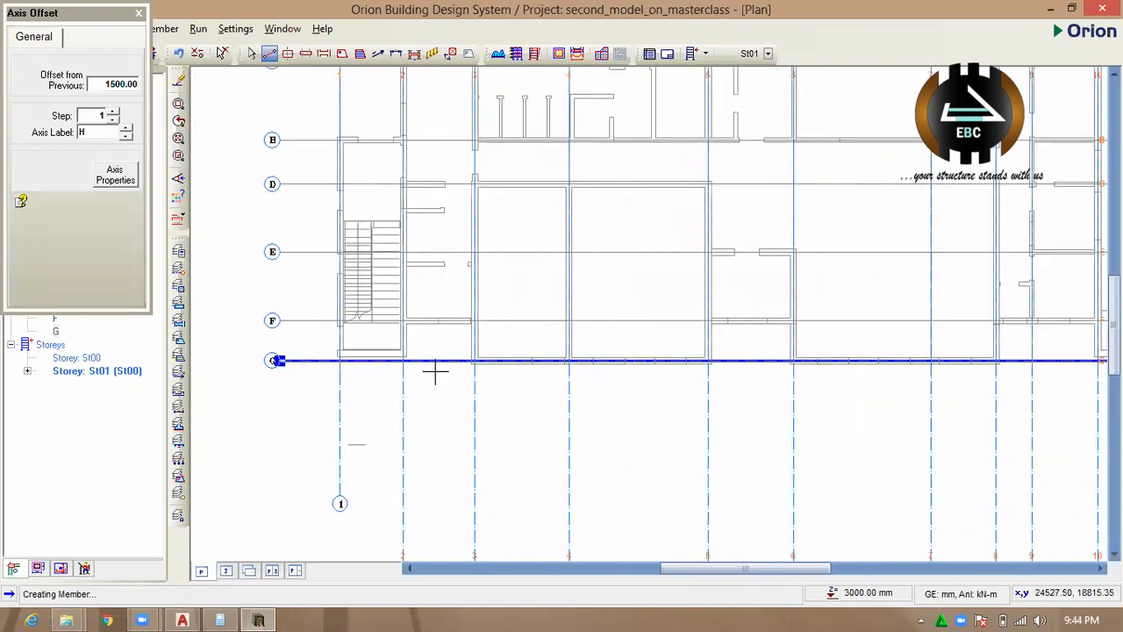
{"action": "scroll", "coordinate": [345, 367], "scroll_direction": "up", "scroll_amount": 3}
{"action": "scroll", "coordinate": [345, 367], "scroll_direction": "up", "scroll_amount": 1}
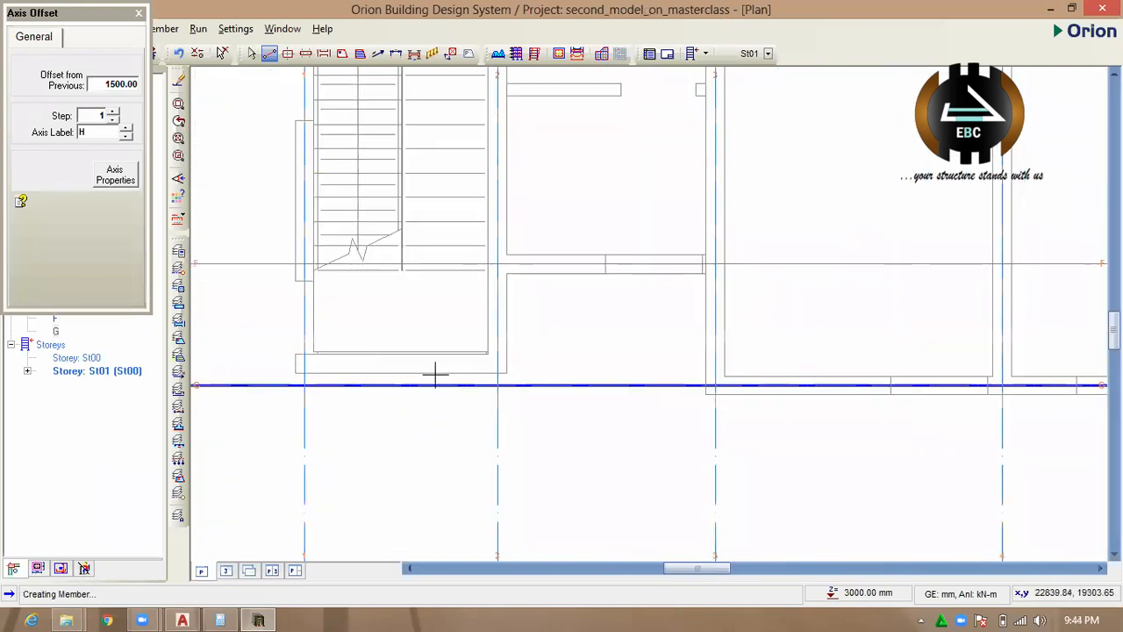
{"action": "scroll", "coordinate": [503, 360], "scroll_direction": "down", "scroll_amount": 3}
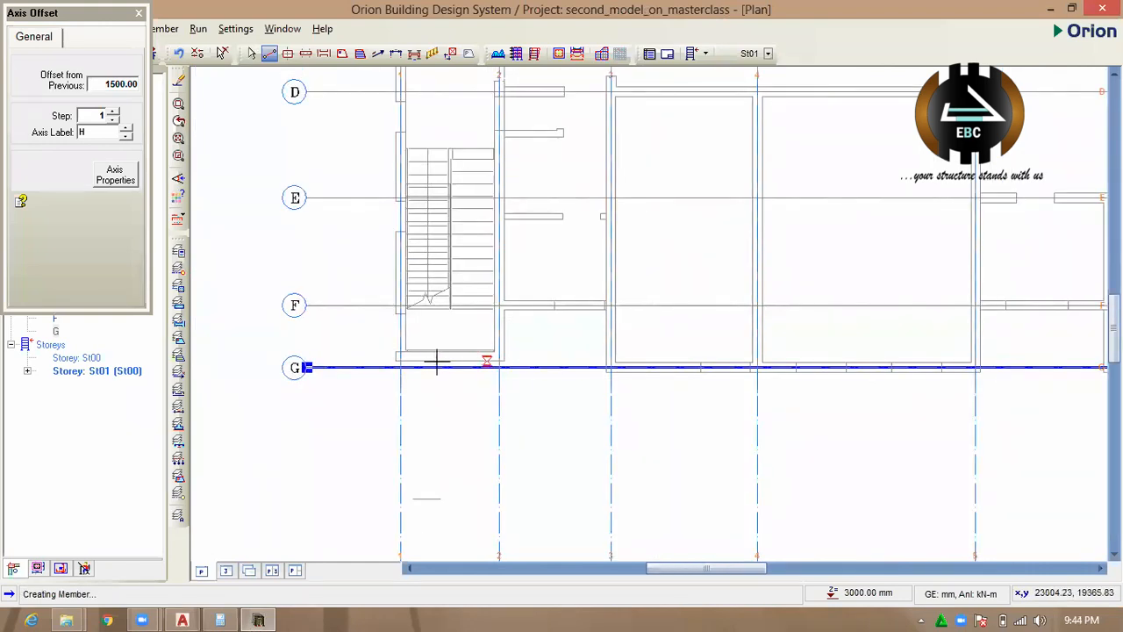
{"action": "scroll", "coordinate": [427, 359], "scroll_direction": "down", "scroll_amount": 2}
{"action": "scroll", "coordinate": [428, 367], "scroll_direction": "up", "scroll_amount": 1}
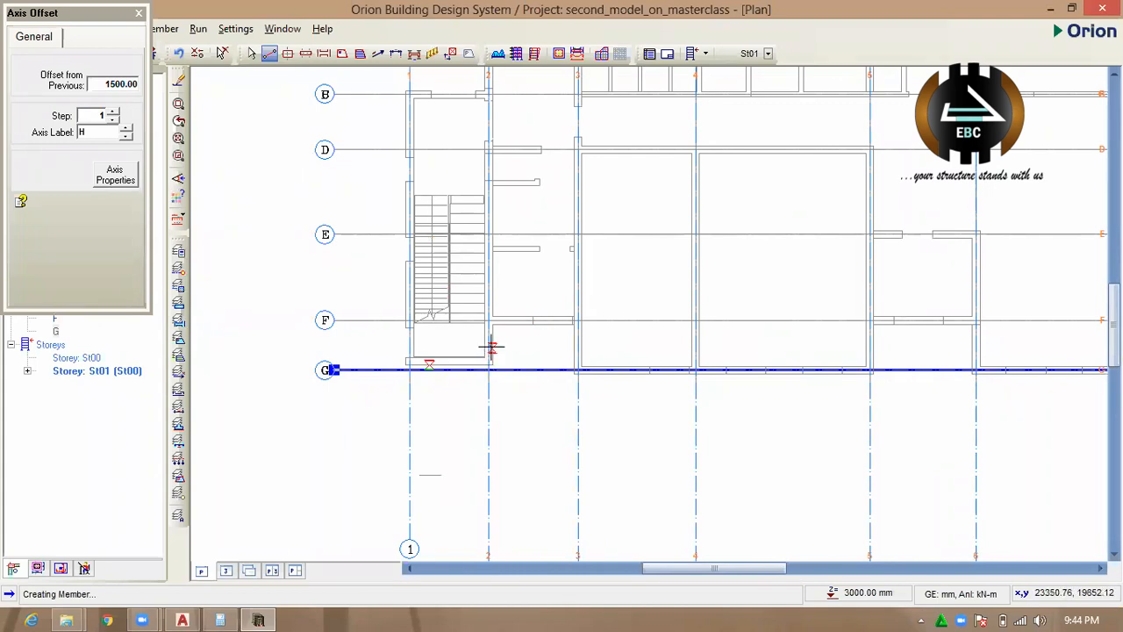
{"action": "scroll", "coordinate": [492, 349], "scroll_direction": "up", "scroll_amount": 2}
{"action": "scroll", "coordinate": [504, 352], "scroll_direction": "down", "scroll_amount": 1}
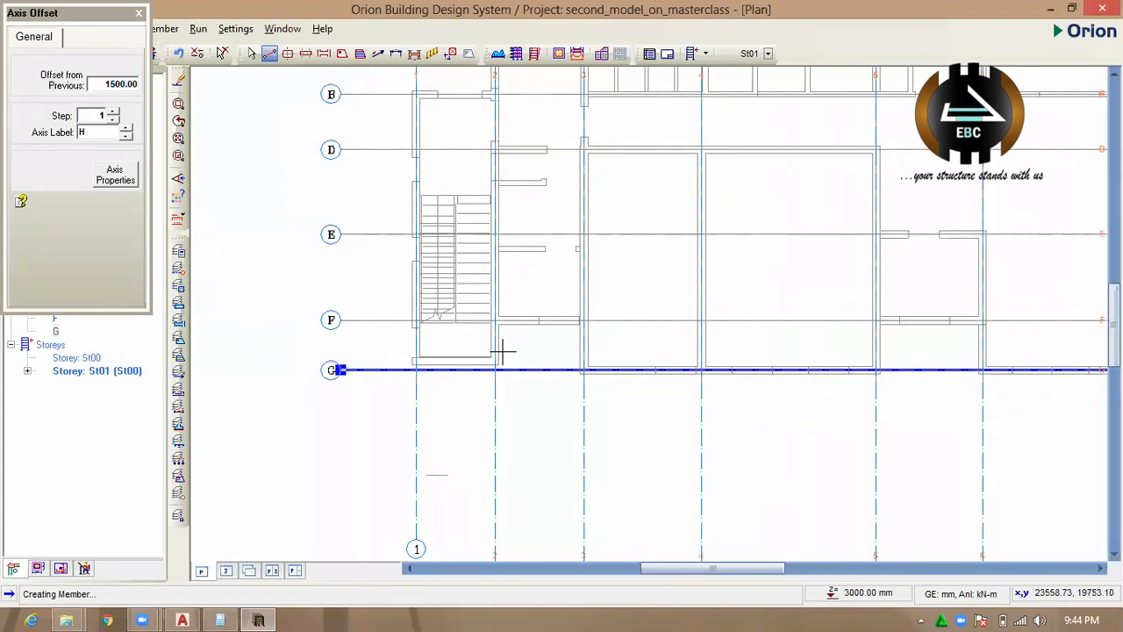
Check the staircase's lower wall and the upper outer wall for missing axes, and leave the axis offset command.
{"action": "scroll", "coordinate": [483, 361], "scroll_direction": "up", "scroll_amount": 2}
{"action": "left_click_drag", "start_coordinate": [601, 350], "coordinate": [304, 394]}
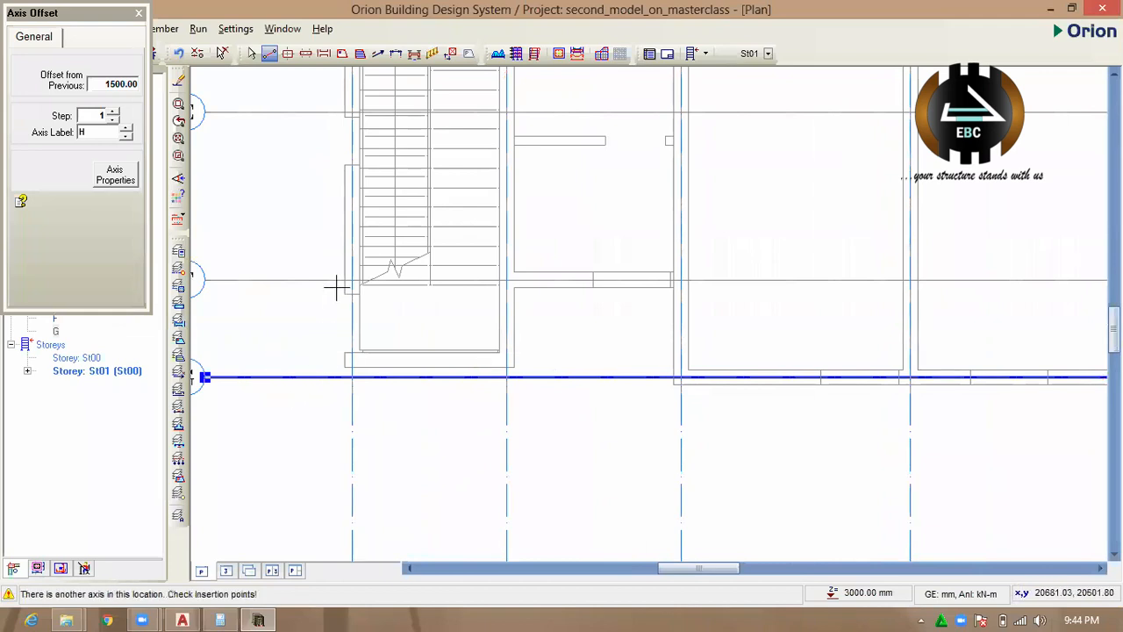
{"action": "scroll", "coordinate": [328, 359], "scroll_direction": "down", "scroll_amount": 4}
{"action": "scroll", "coordinate": [449, 175], "scroll_direction": "up", "scroll_amount": 2}
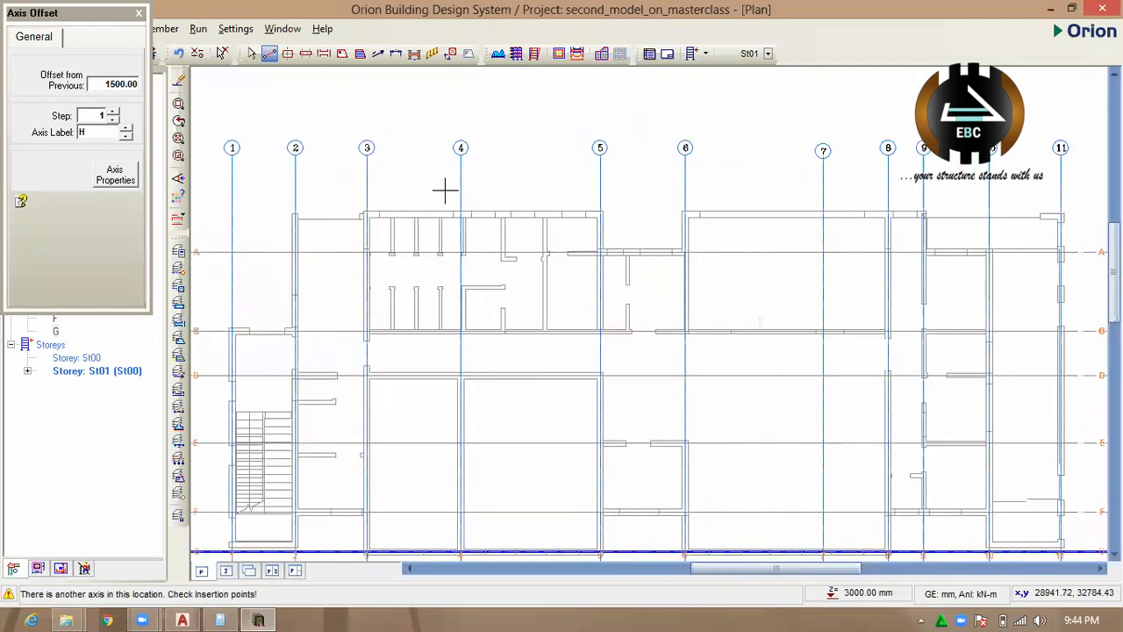
{"action": "scroll", "coordinate": [565, 218], "scroll_direction": "up", "scroll_amount": 2}
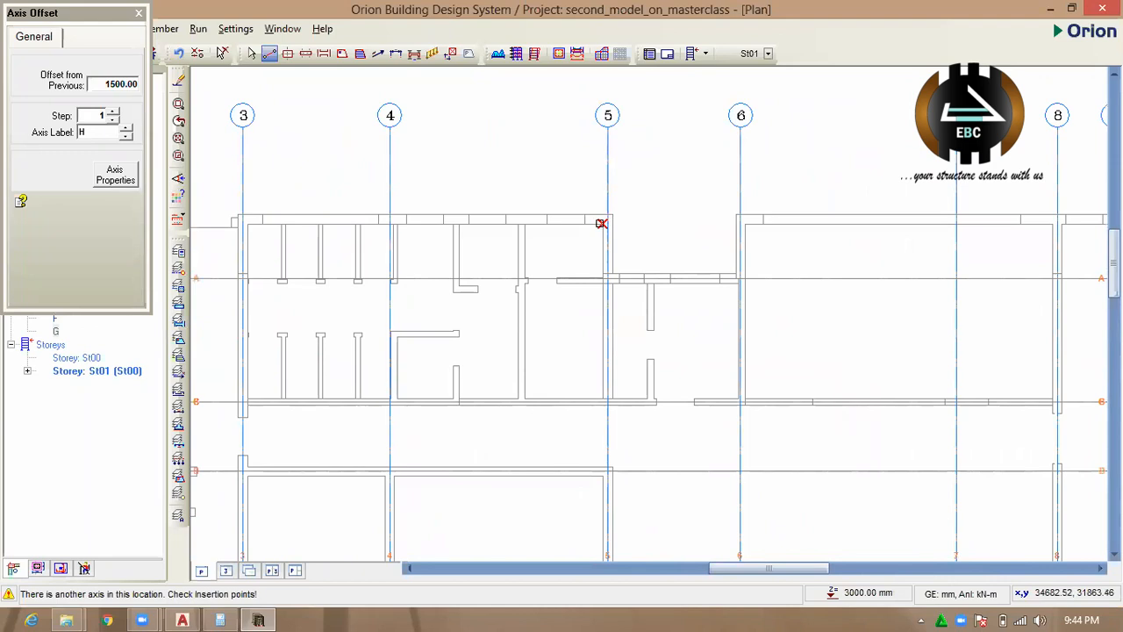
{"action": "key", "text": "Escape"}
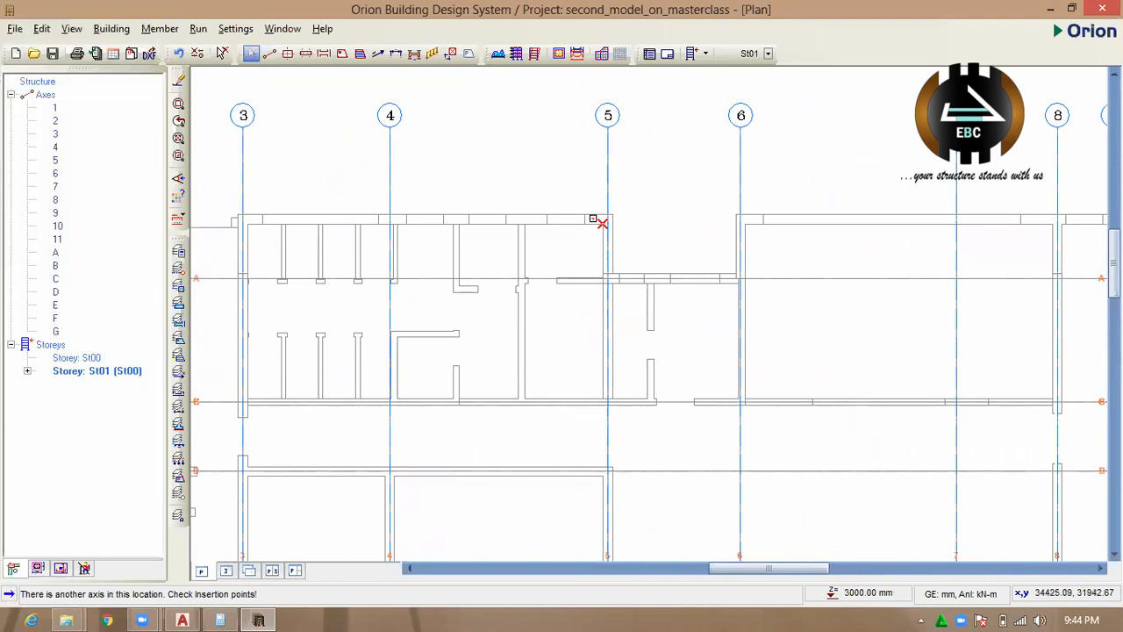
Switch to the AutoCAD floor plan at the upper outer wall near the Sluice Room.
{"action": "scroll", "coordinate": [590, 221], "scroll_direction": "down", "scroll_amount": 2}
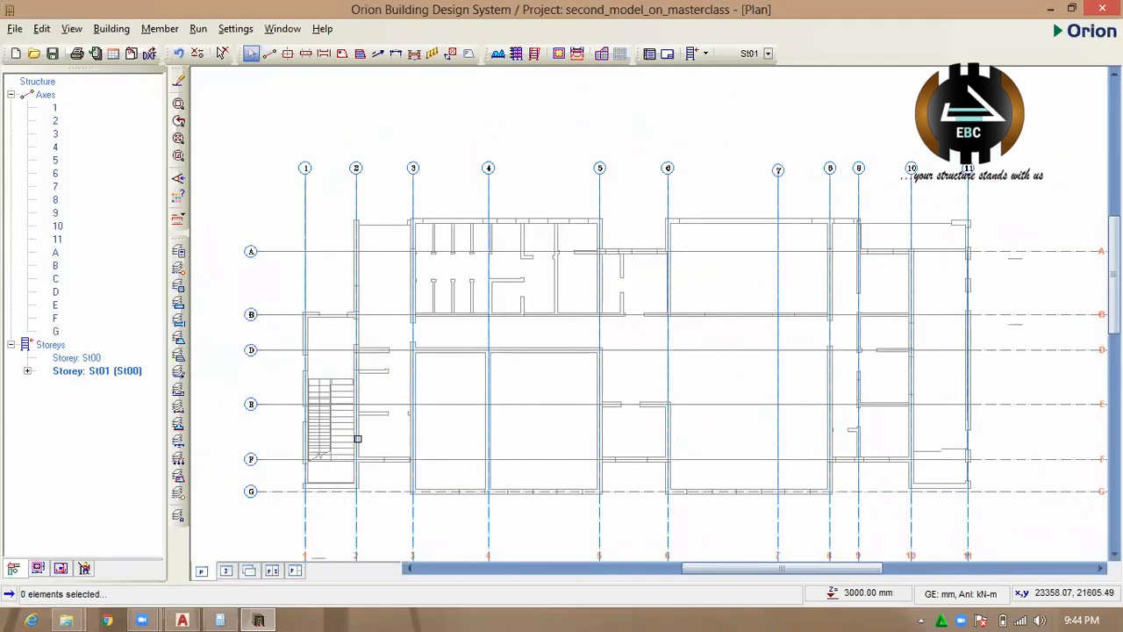
{"action": "left_click", "coordinate": [183, 620]}
{"action": "scroll", "coordinate": [416, 227], "scroll_direction": "up", "scroll_amount": 10}
{"action": "type", "text": "dli"}
{"action": "key", "text": "Return"}
{"action": "left_click", "coordinate": [373, 438]}
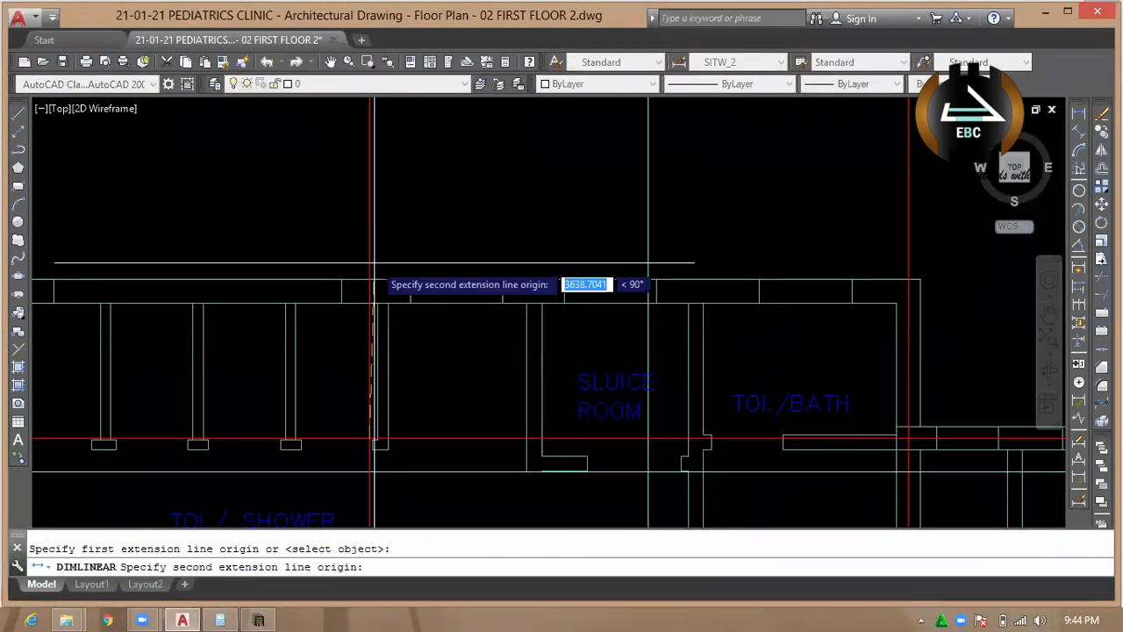
{"action": "scroll", "coordinate": [375, 261], "scroll_direction": "down", "scroll_amount": 4}
{"action": "scroll", "coordinate": [402, 341], "scroll_direction": "up", "scroll_amount": 4}
{"action": "key", "text": "Escape"}
Offset the inner edge of the upper outer wall segment beside the Sluice Room by the preset distance to mark its centreline.
{"action": "type", "text": "o"}
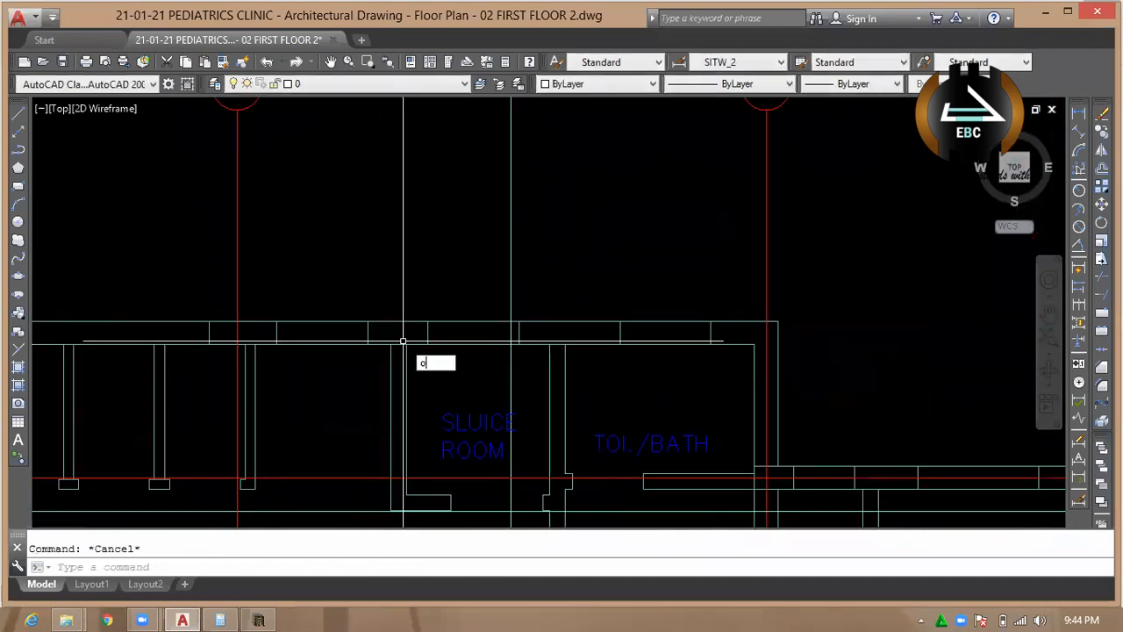
{"action": "key", "text": "Return"}
Measure the vertical distance from the red grid line below the Sluice Room's upper wall to that wall's centreline with a linear dimension.
{"action": "key", "text": "Return"}
{"action": "scroll", "coordinate": [328, 345], "scroll_direction": "up", "scroll_amount": 4}
{"action": "left_click", "coordinate": [328, 343]}
{"action": "left_click", "coordinate": [328, 315]}
{"action": "key", "text": "Escape"}
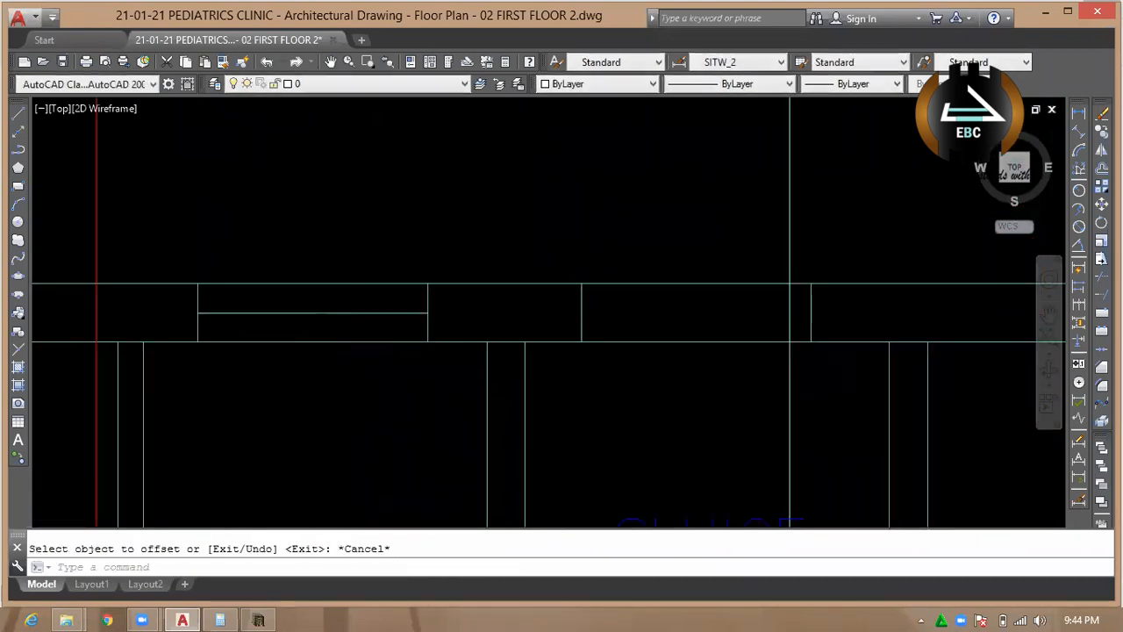
{"action": "scroll", "coordinate": [381, 395], "scroll_direction": "down", "scroll_amount": 3}
{"action": "type", "text": "dli"}
{"action": "key", "text": "Return"}
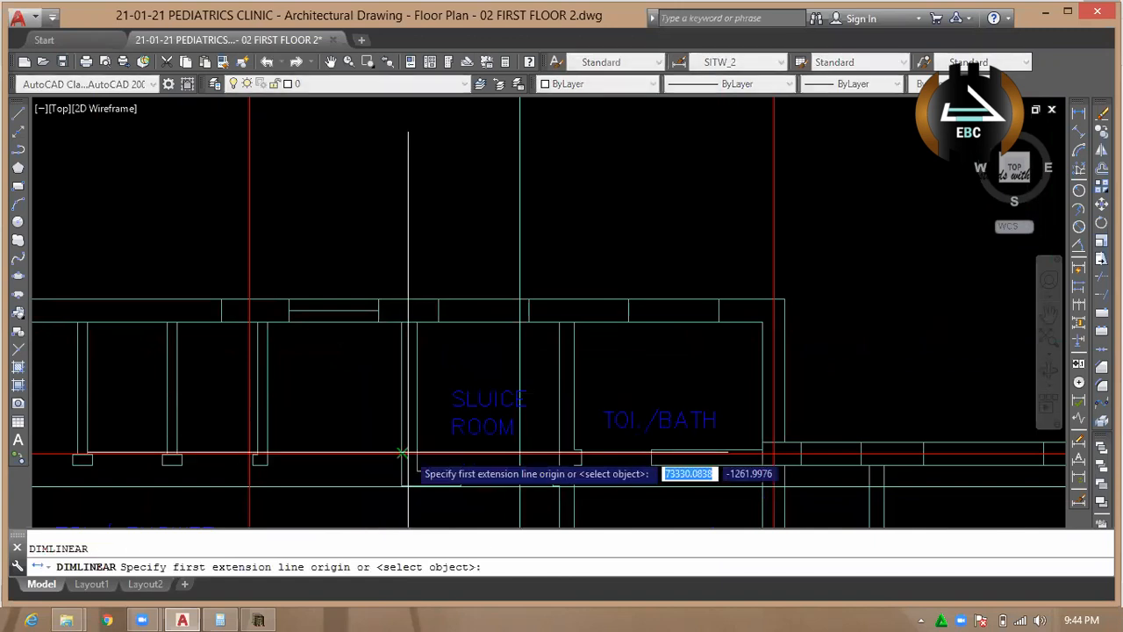
{"action": "left_click", "coordinate": [382, 456]}
{"action": "left_click", "coordinate": [375, 307]}
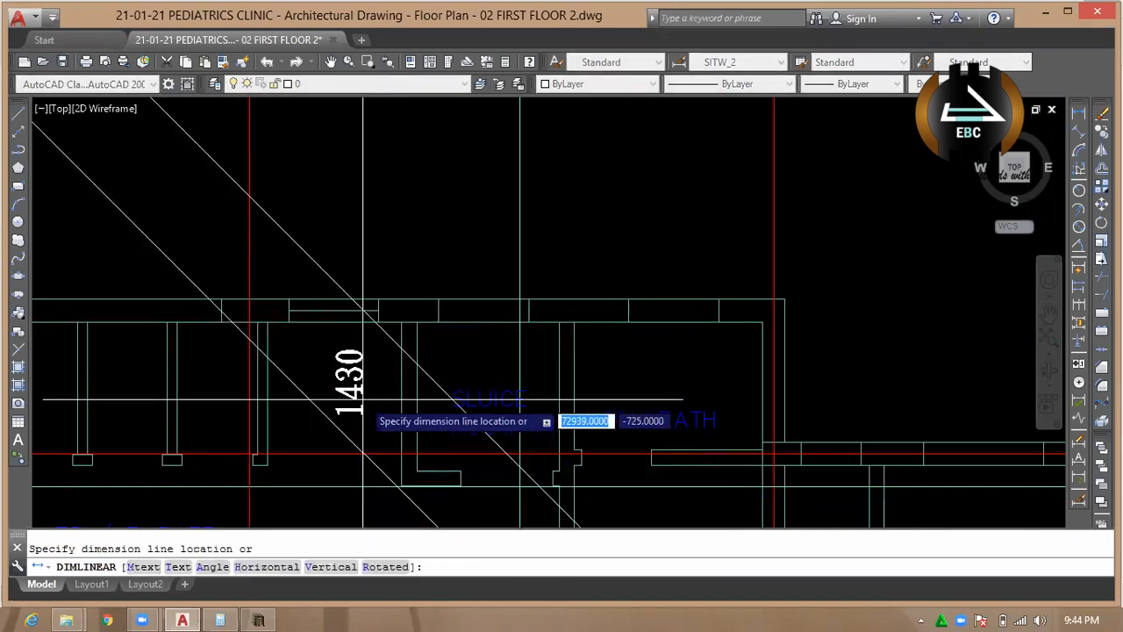
{"action": "key", "text": "Escape"}
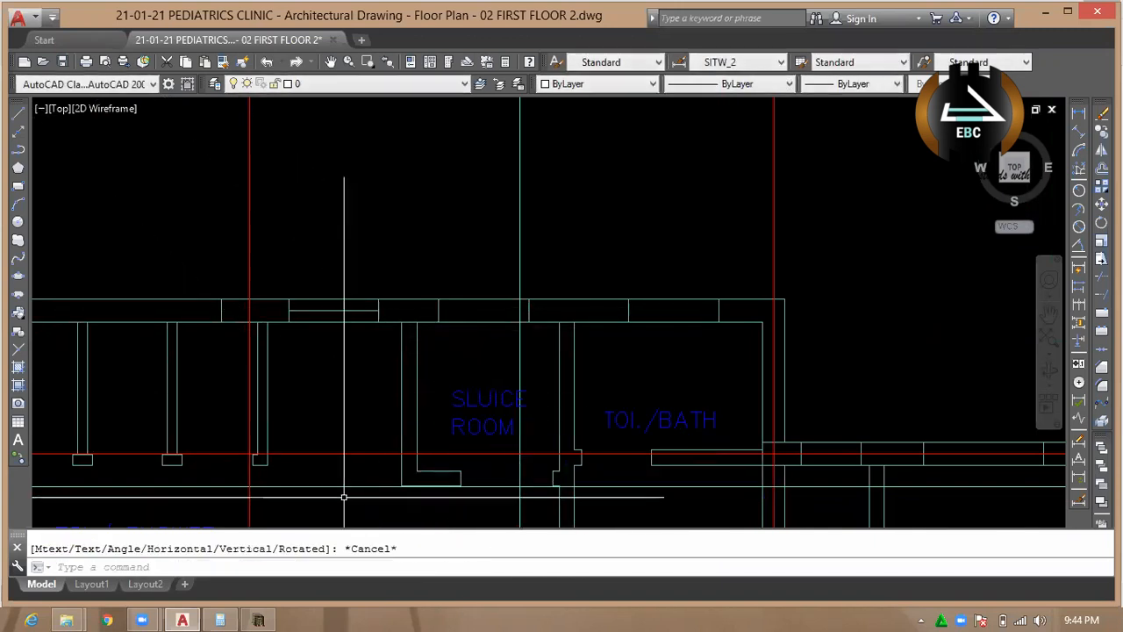
Switch to Orion and offset axis A by 1430 mm towards the upper outer wall to create a new axis.
{"action": "left_click", "coordinate": [260, 620]}
{"action": "scroll", "coordinate": [530, 250], "scroll_direction": "up", "scroll_amount": 3}
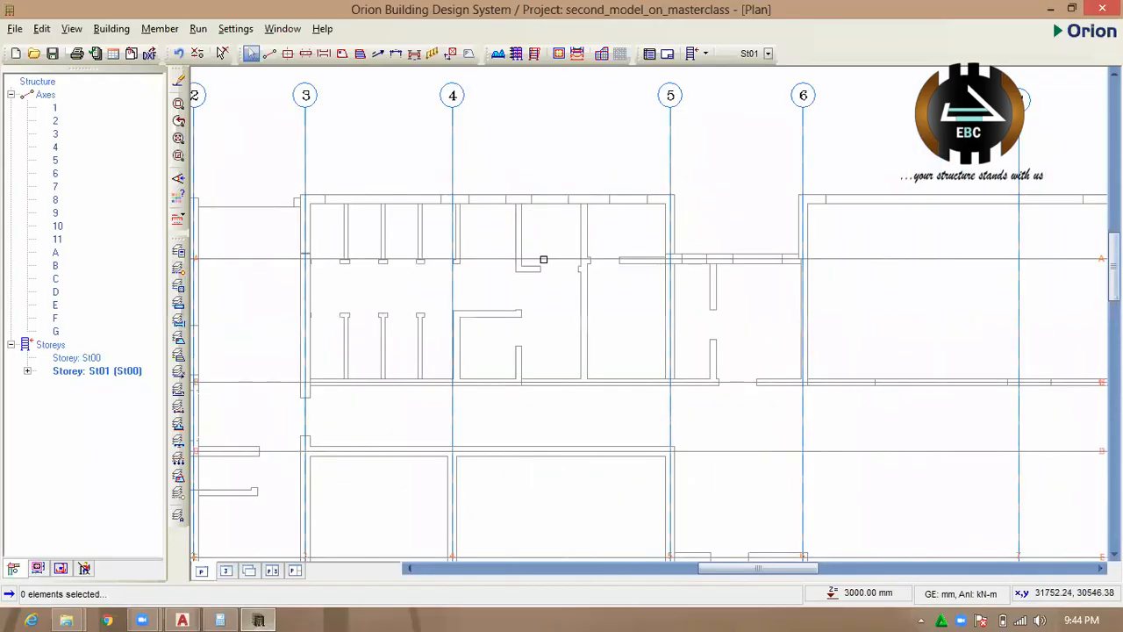
{"action": "right_click", "coordinate": [543, 260]}
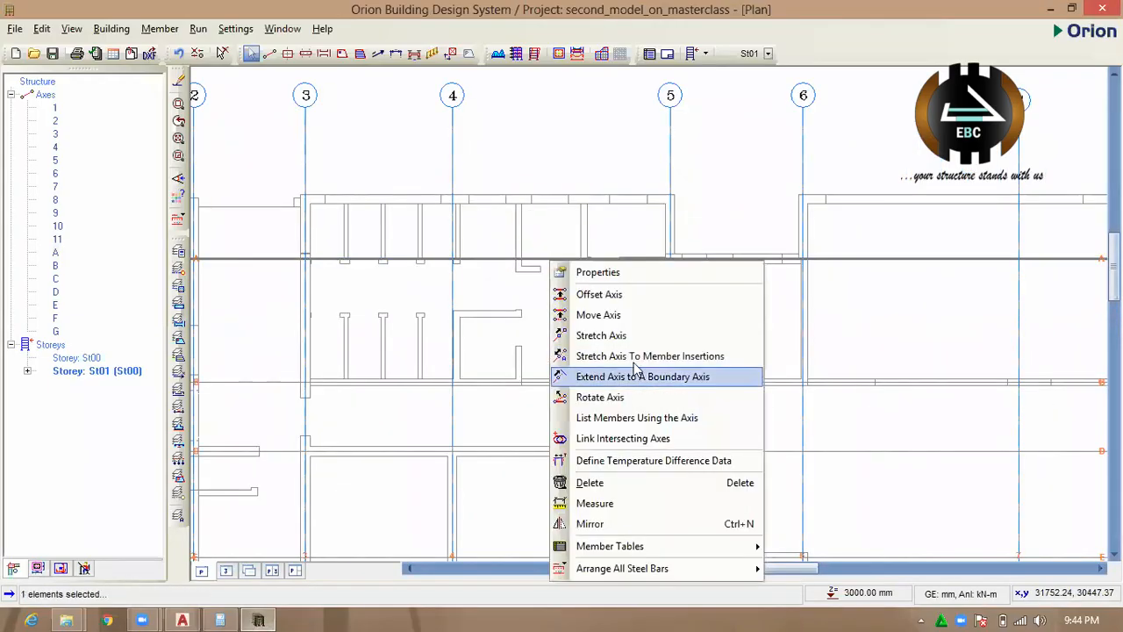
{"action": "left_click", "coordinate": [641, 297]}
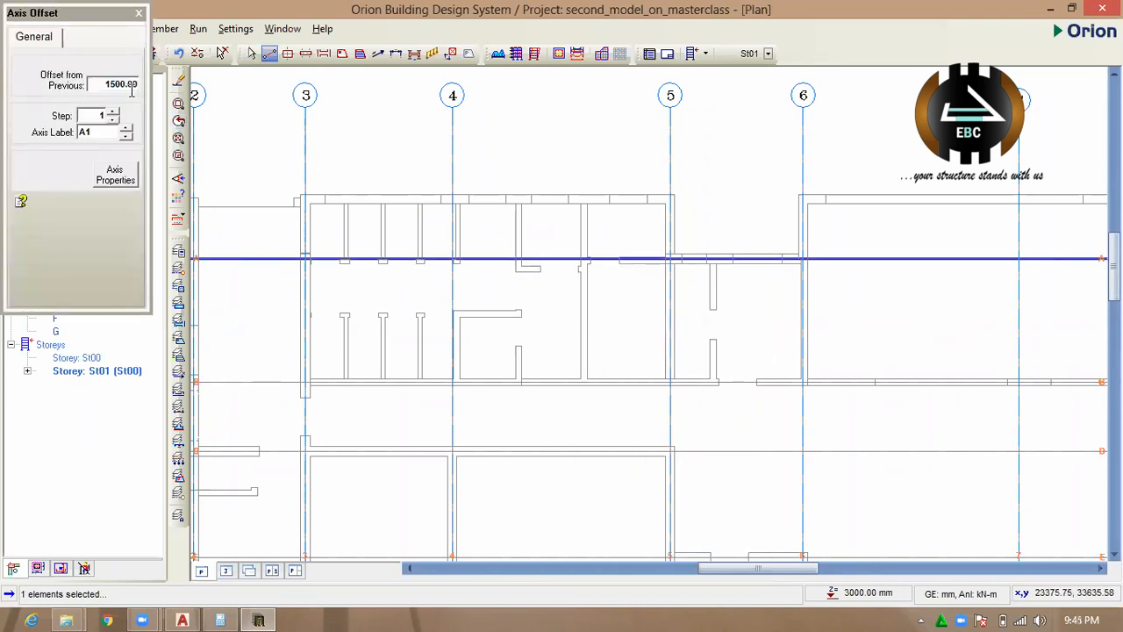
{"action": "double_click", "coordinate": [132, 88]}
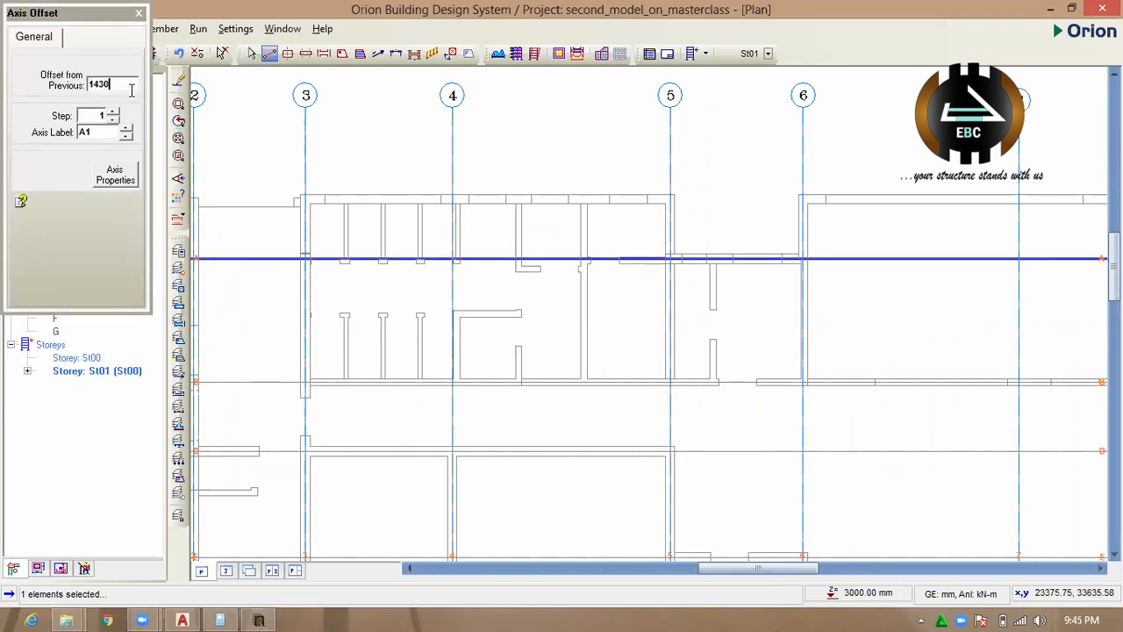
{"action": "left_click_drag", "start_coordinate": [480, 259], "coordinate": [482, 221]}
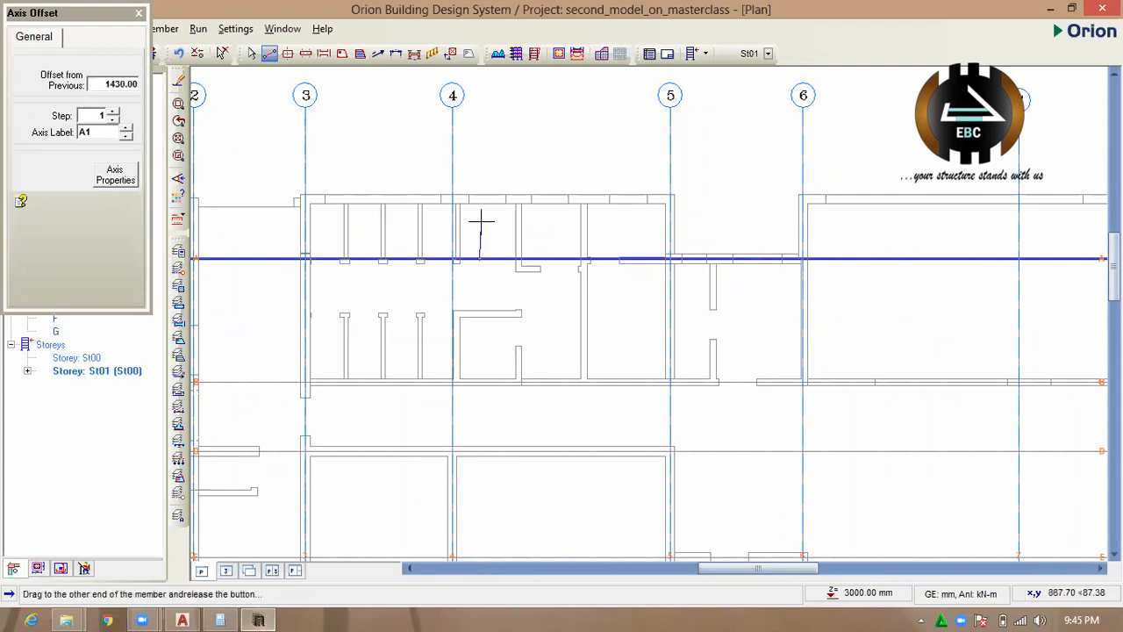
{"action": "left_click", "coordinate": [477, 209]}
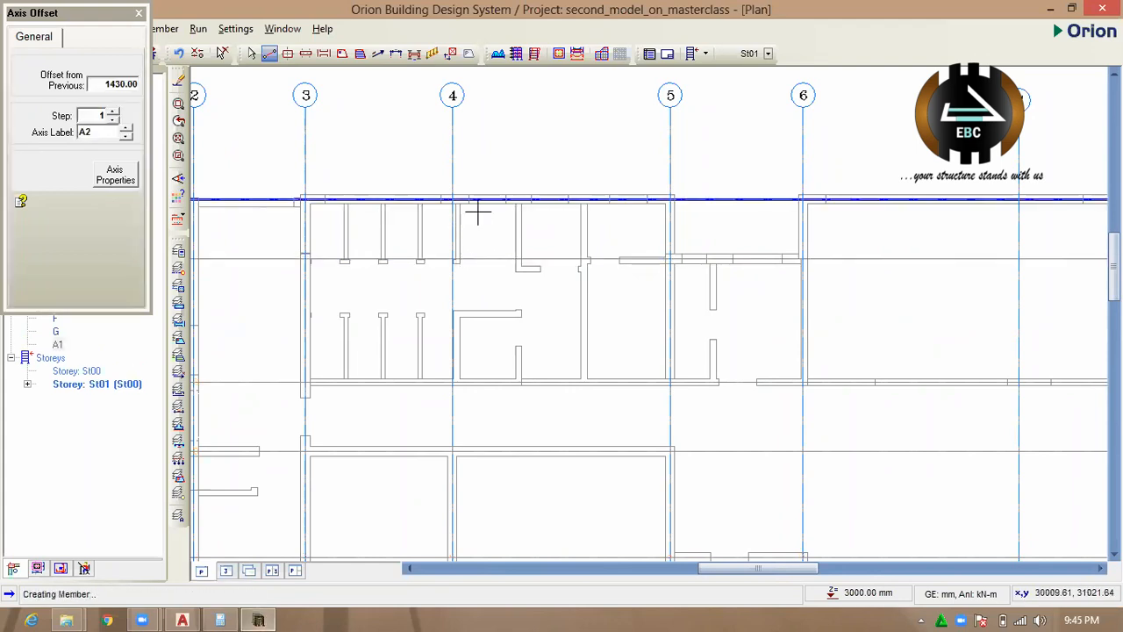
Check the staircase's lower wall for a missing axis in Orion, and switch to the same wall in AutoCAD.
{"action": "scroll", "coordinate": [479, 197], "scroll_direction": "down", "scroll_amount": 2}
{"action": "scroll", "coordinate": [479, 194], "scroll_direction": "down", "scroll_amount": 3}
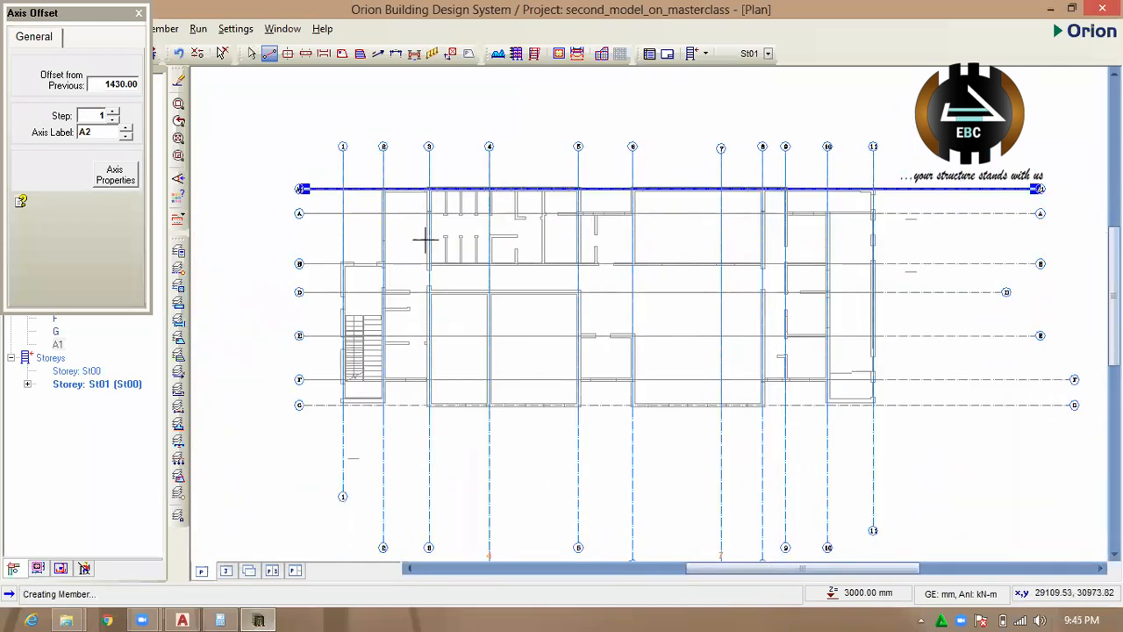
{"action": "scroll", "coordinate": [369, 401], "scroll_direction": "up", "scroll_amount": 4}
{"action": "scroll", "coordinate": [451, 358], "scroll_direction": "down", "scroll_amount": 3}
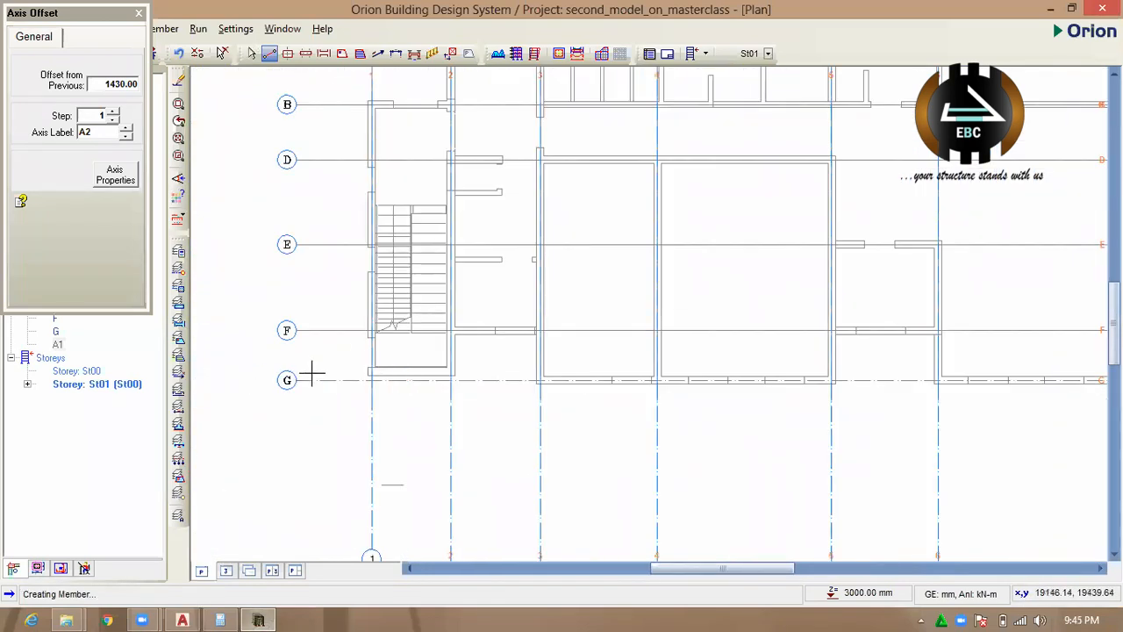
{"action": "left_click", "coordinate": [182, 619]}
{"action": "scroll", "coordinate": [562, 377], "scroll_direction": "down", "scroll_amount": 5}
{"action": "scroll", "coordinate": [415, 293], "scroll_direction": "up", "scroll_amount": 4}
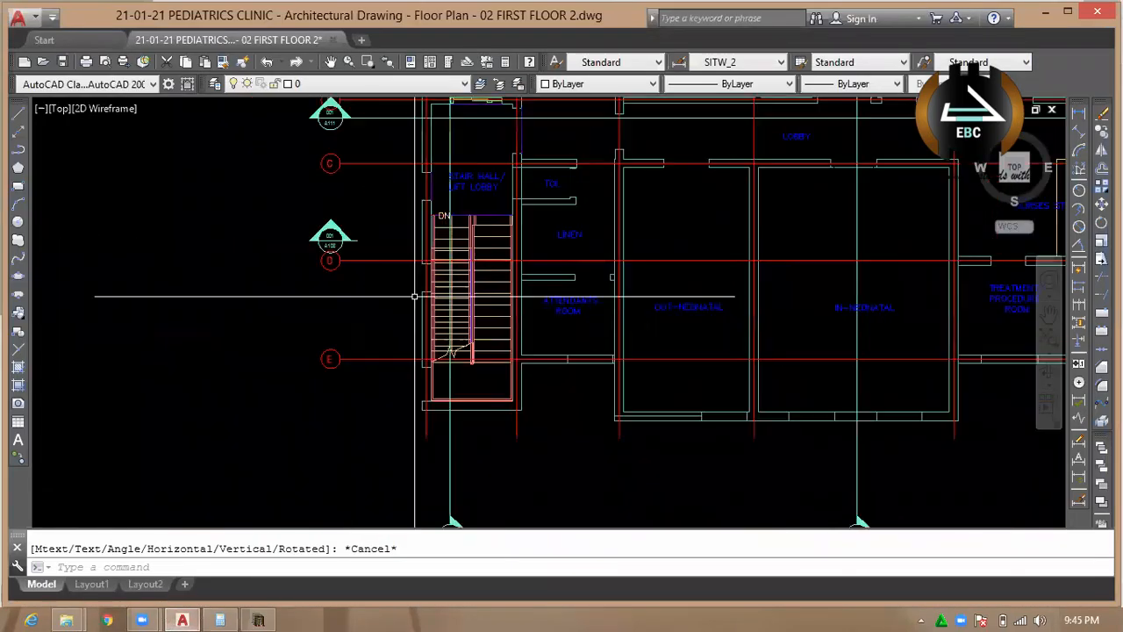
{"action": "scroll", "coordinate": [413, 366], "scroll_direction": "down", "scroll_amount": 2}
{"action": "scroll", "coordinate": [446, 412], "scroll_direction": "up", "scroll_amount": 3}
{"action": "scroll", "coordinate": [446, 411], "scroll_direction": "up", "scroll_amount": 3}
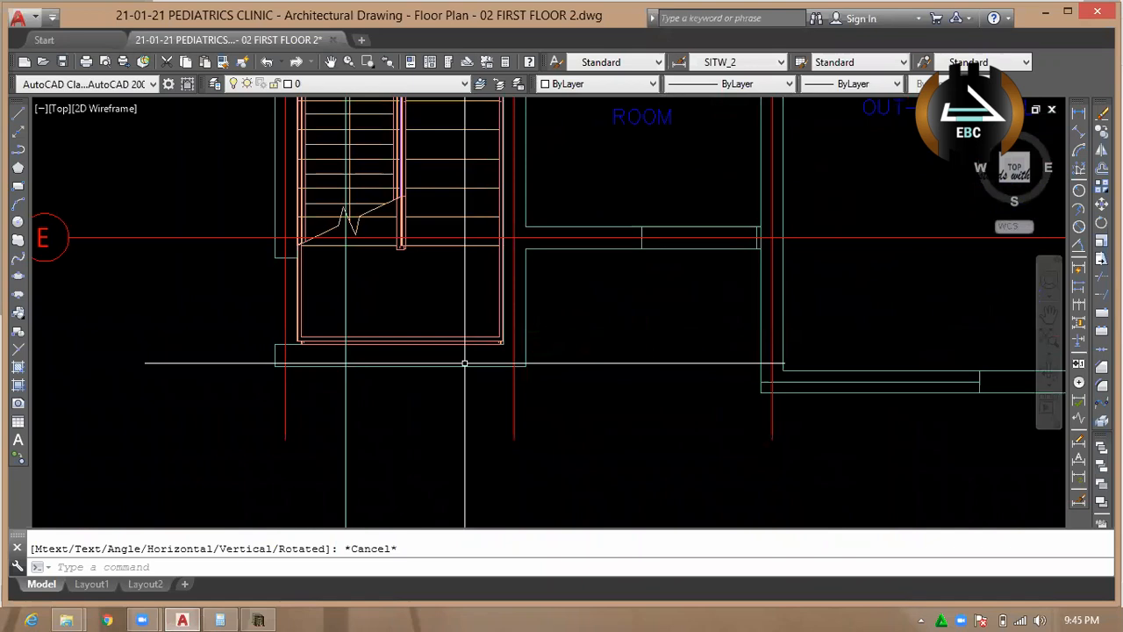
Offset the outer edge of the staircase's lower wall inwards by the preset distance to mark the wall centreline.
{"action": "key", "text": "Escape"}
{"action": "scroll", "coordinate": [526, 363], "scroll_direction": "down", "scroll_amount": 2}
{"action": "scroll", "coordinate": [451, 363], "scroll_direction": "up", "scroll_amount": 4}
{"action": "type", "text": "o"}
{"action": "key", "text": "Return"}
{"action": "key", "text": "Return"}
{"action": "left_click", "coordinate": [436, 354]}
{"action": "left_click", "coordinate": [426, 338]}
{"action": "key", "text": "Escape"}
Dimension the vertical distance from the staircase's lower wall centreline to grid line E.
{"action": "scroll", "coordinate": [404, 370], "scroll_direction": "down", "scroll_amount": 4}
{"action": "scroll", "coordinate": [524, 347], "scroll_direction": "up", "scroll_amount": 4}
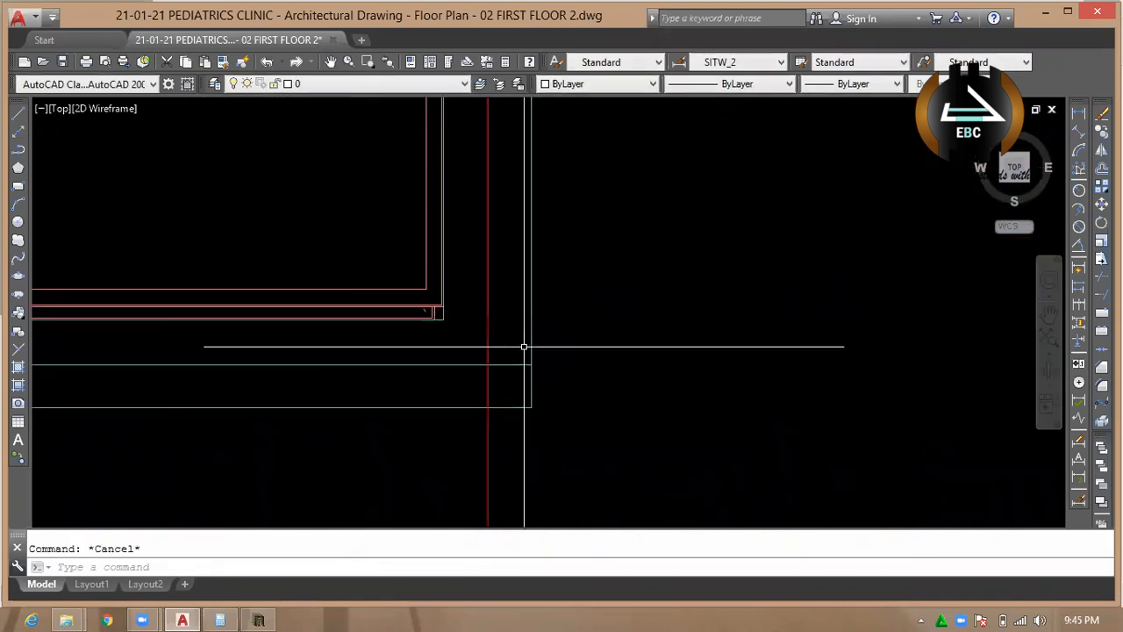
{"action": "type", "text": "dli"}
{"action": "key", "text": "Return"}
{"action": "left_click", "coordinate": [489, 365]}
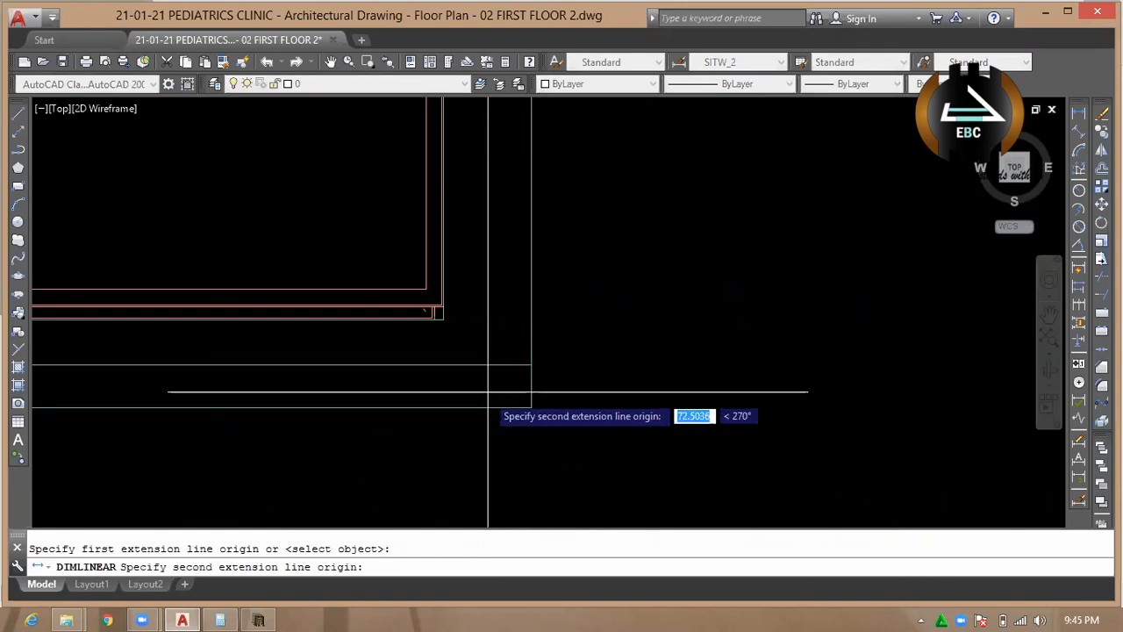
{"action": "scroll", "coordinate": [488, 373], "scroll_direction": "down", "scroll_amount": 4}
{"action": "left_click", "coordinate": [488, 187]}
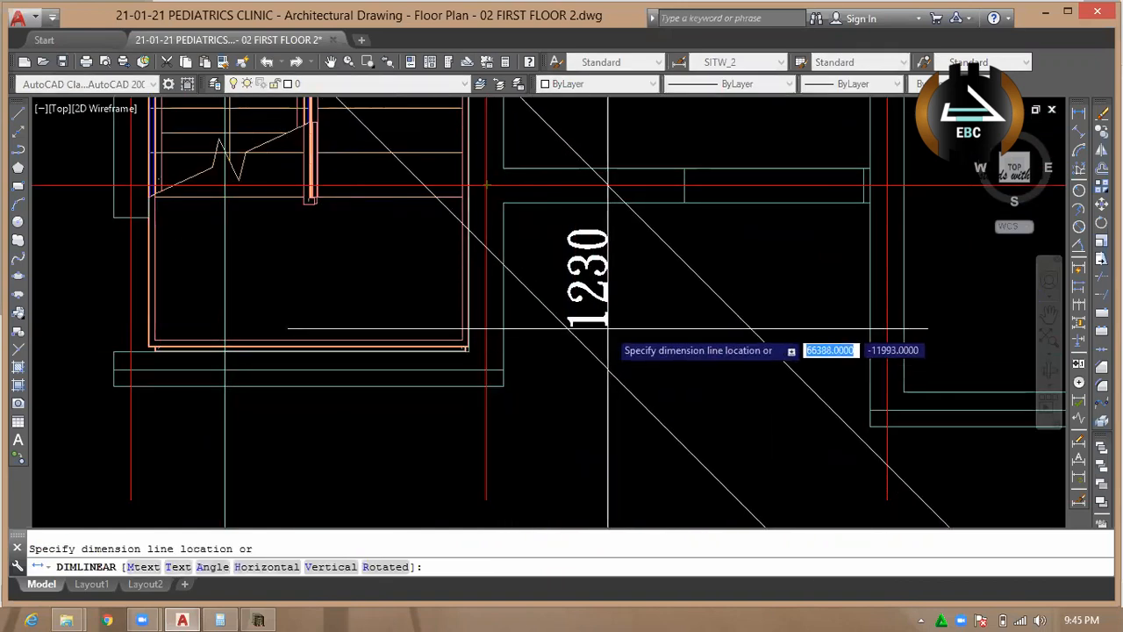
{"action": "left_click", "coordinate": [607, 360]}
{"action": "key", "text": "Escape"}
Switch to Orion and close the axis offset settings still active for the upper wall axis.
{"action": "left_click", "coordinate": [259, 619]}
{"action": "scroll", "coordinate": [466, 359], "scroll_direction": "up", "scroll_amount": 2}
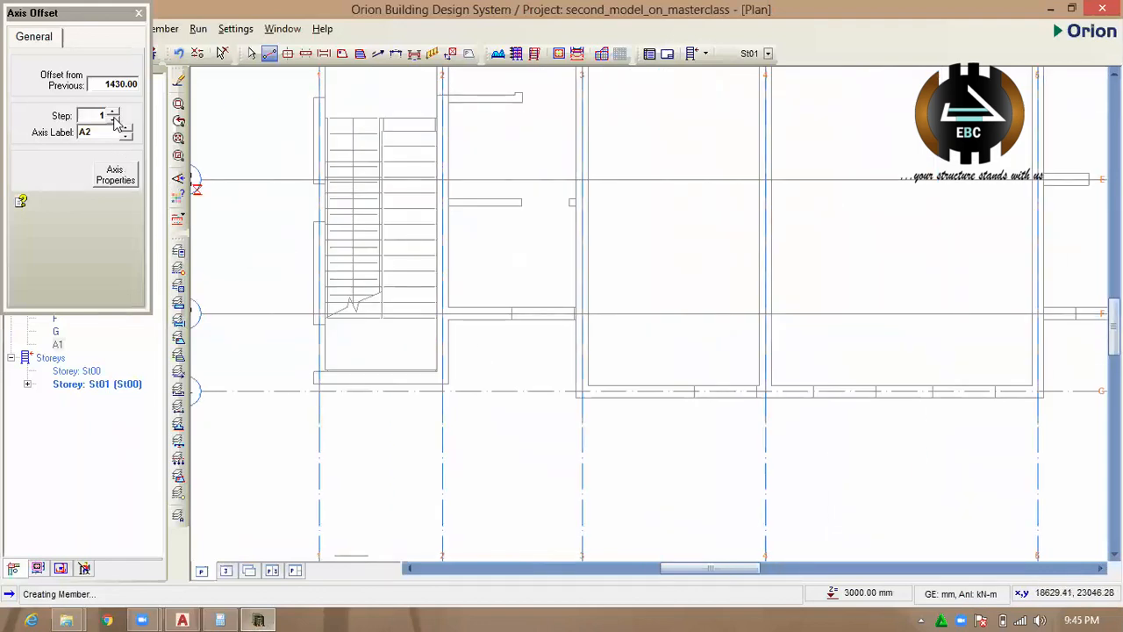
{"action": "left_click", "coordinate": [138, 14]}
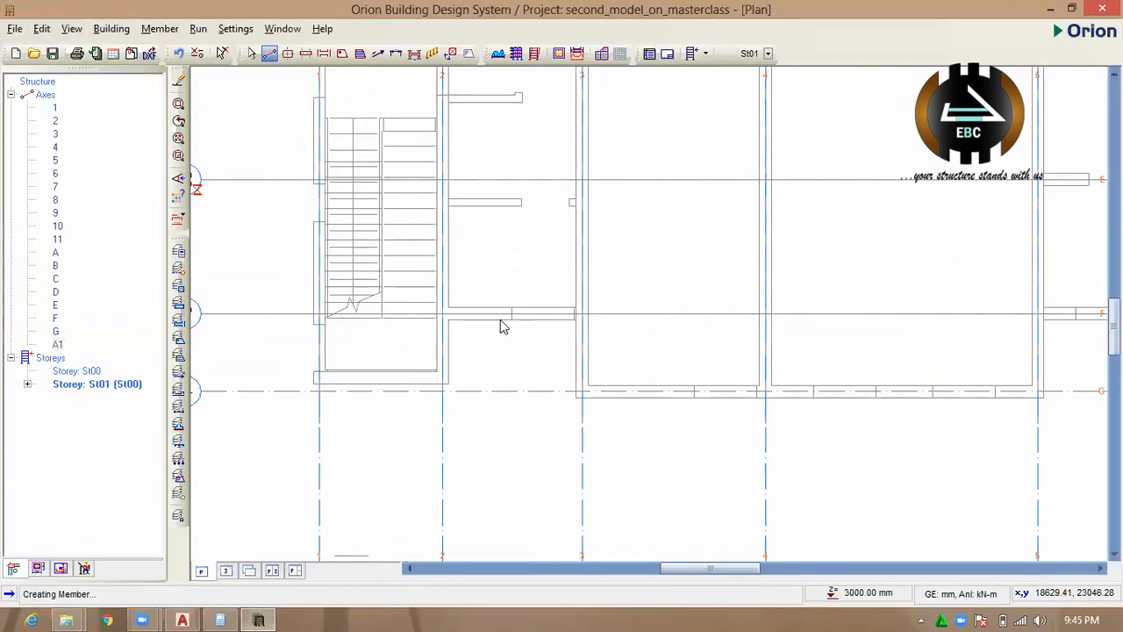
{"action": "key", "text": "Escape"}
{"action": "key", "text": "Escape"}
{"action": "scroll", "coordinate": [441, 325], "scroll_direction": "down", "scroll_amount": 3}
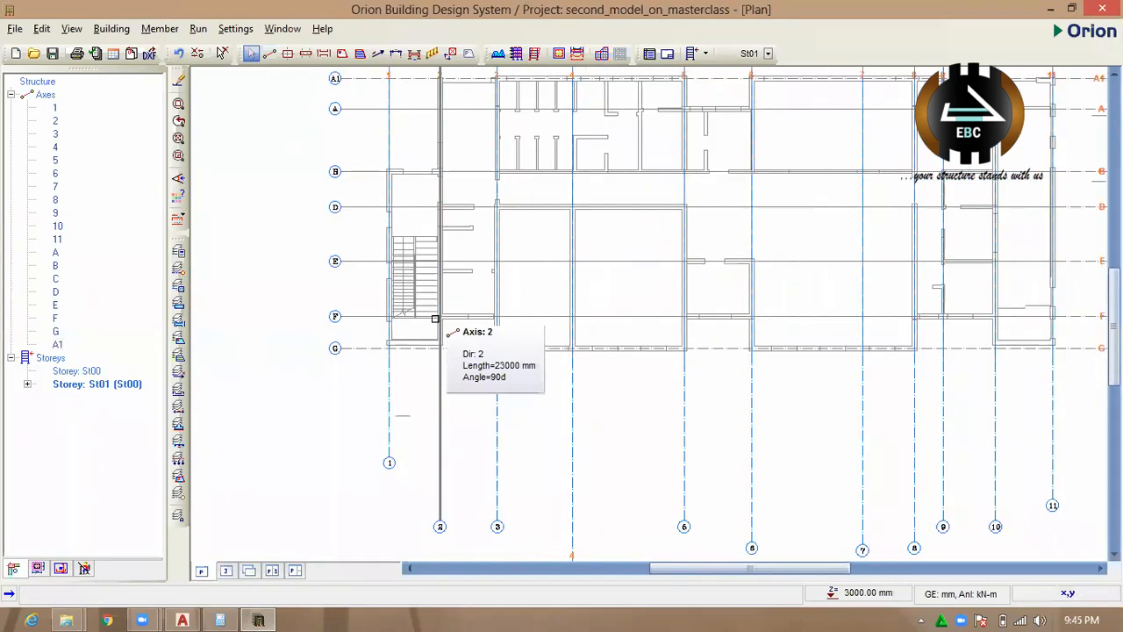
Offset axis F by 123000 mm towards the staircase's lower wall side to create a new axis.
{"action": "scroll", "coordinate": [359, 310], "scroll_direction": "up", "scroll_amount": 2}
{"action": "left_click", "coordinate": [354, 314]}
{"action": "left_click", "coordinate": [355, 313]}
{"action": "right_click", "coordinate": [361, 313]}
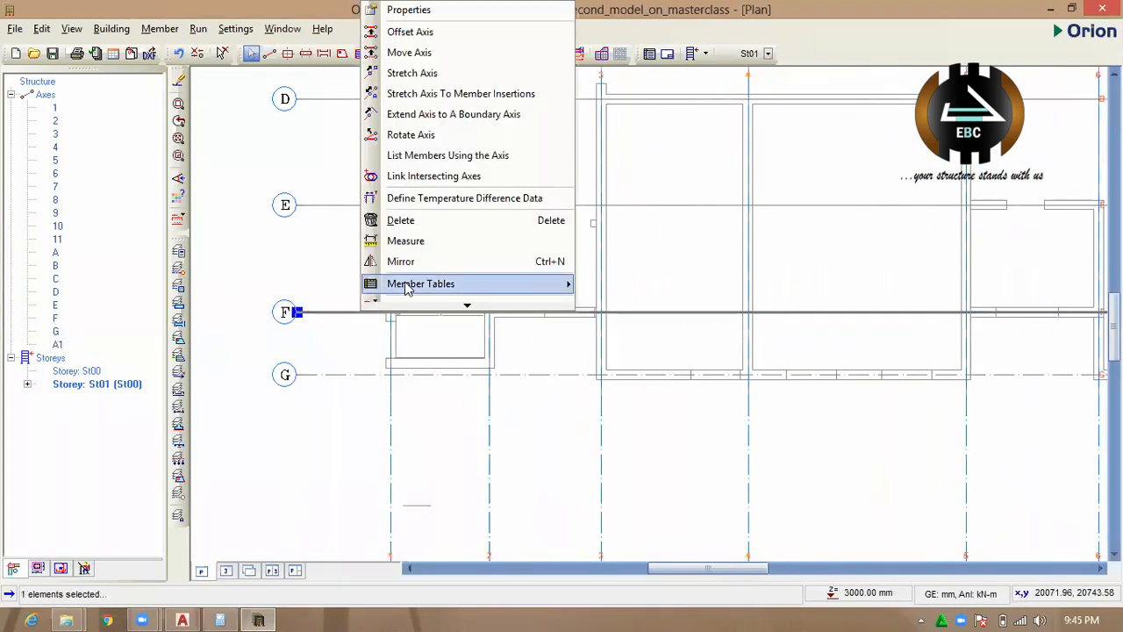
{"action": "left_click", "coordinate": [443, 32]}
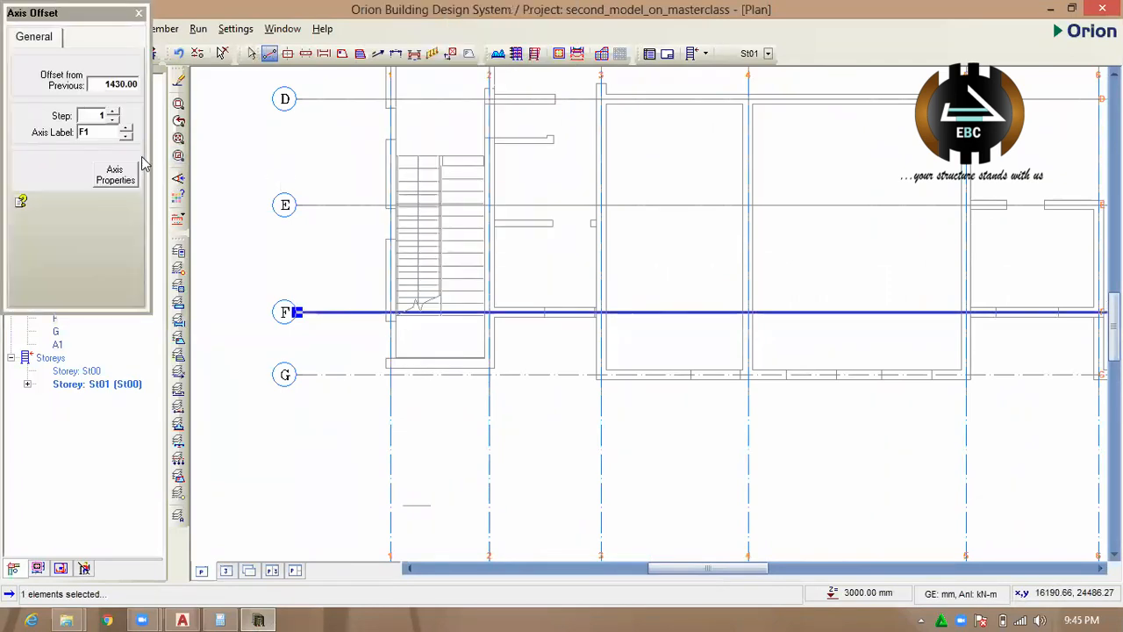
{"action": "double_click", "coordinate": [111, 85]}
{"action": "type", "text": "100"}
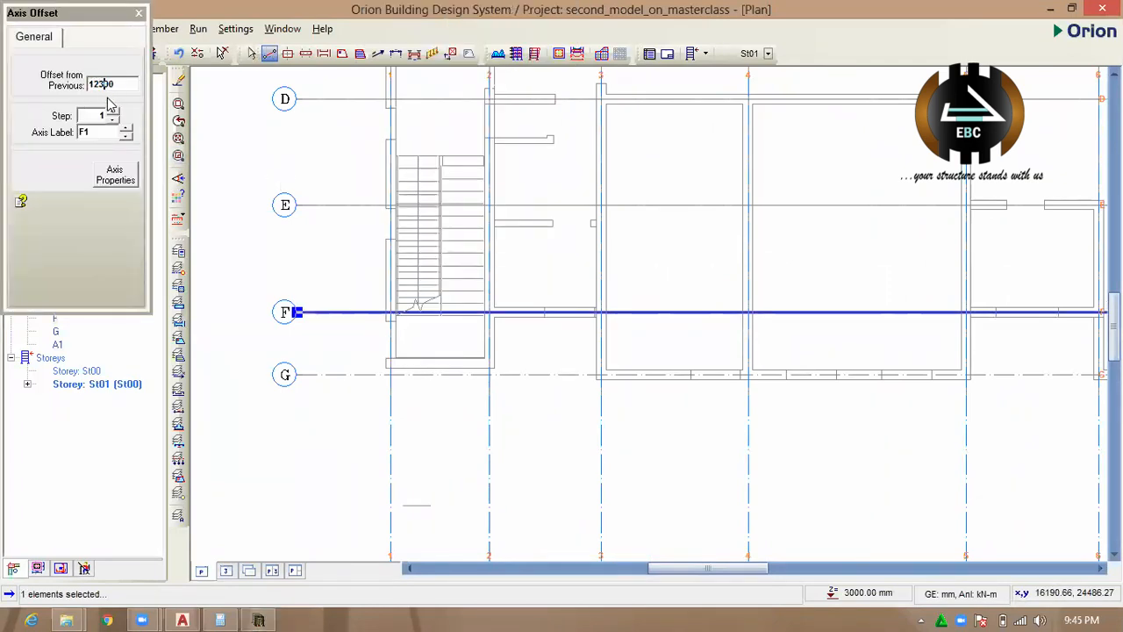
{"action": "left_click_drag", "start_coordinate": [347, 313], "coordinate": [351, 339]}
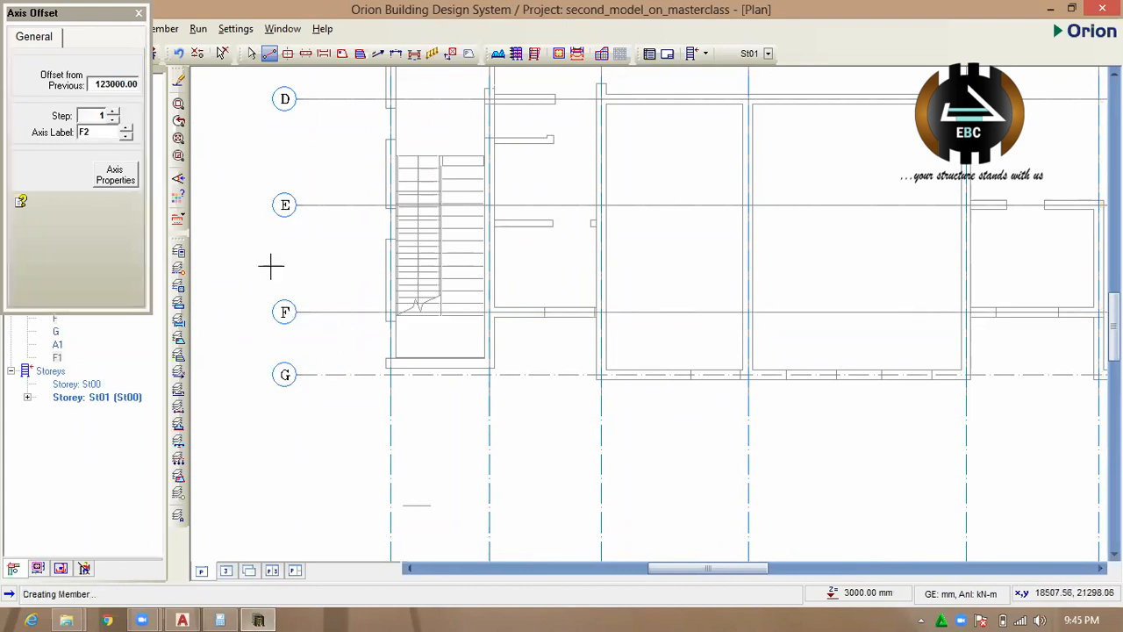
Set the axis offset to 1230 mm and try to create another axis below axis F along the staircase's lower wall.
{"action": "scroll", "coordinate": [271, 266], "scroll_direction": "down", "scroll_amount": 2}
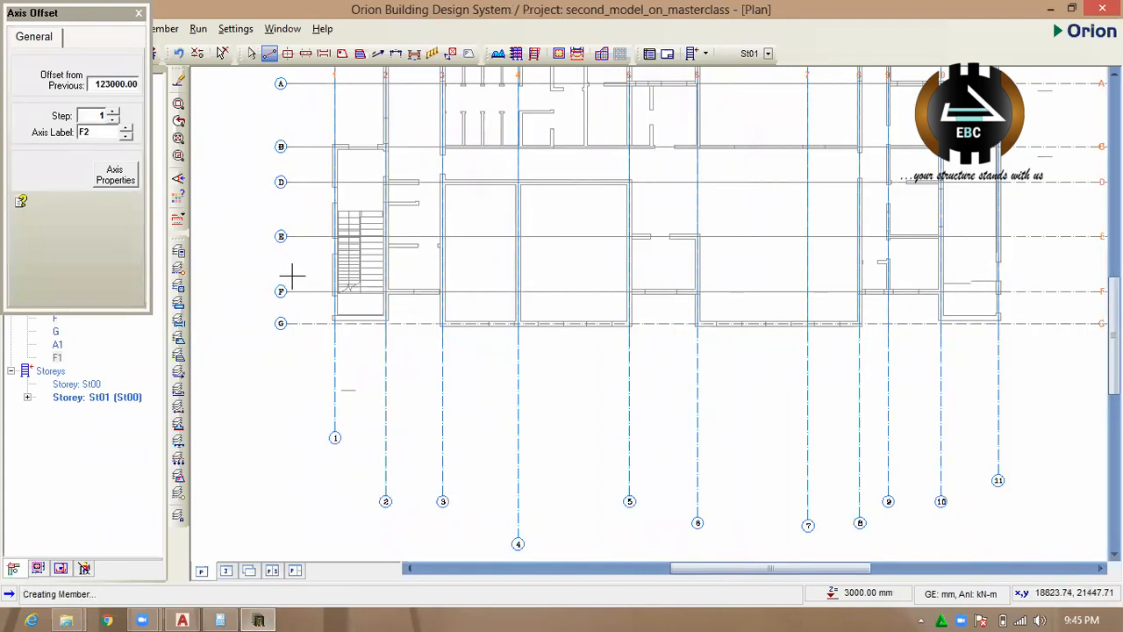
{"action": "double_click", "coordinate": [117, 84]}
{"action": "type", "text": "1230"}
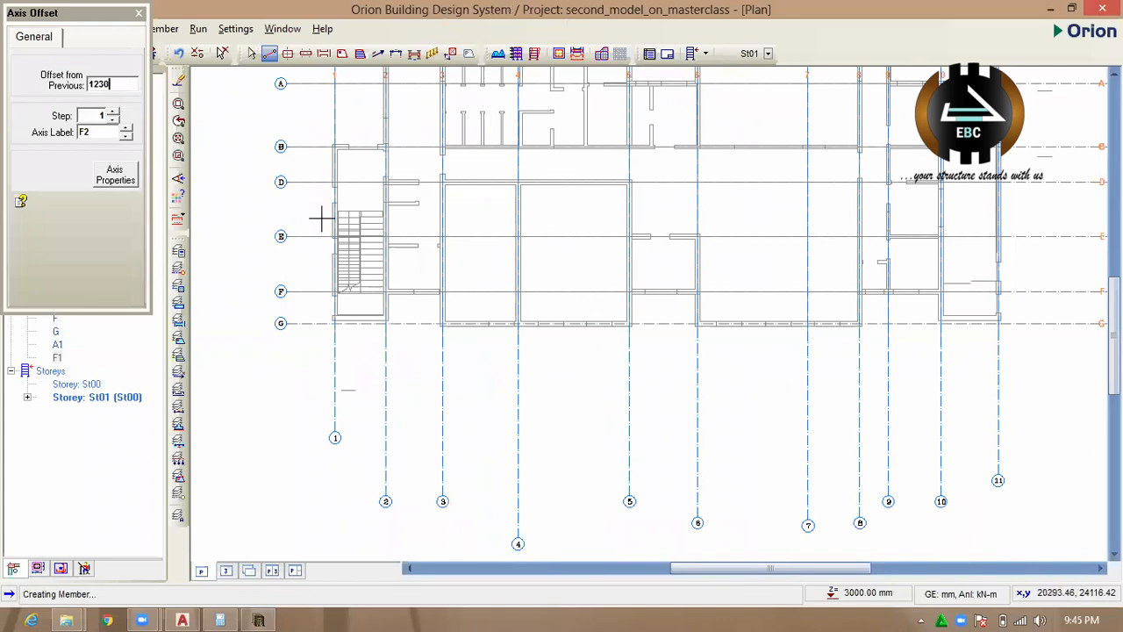
{"action": "left_click_drag", "start_coordinate": [420, 293], "coordinate": [420, 324]}
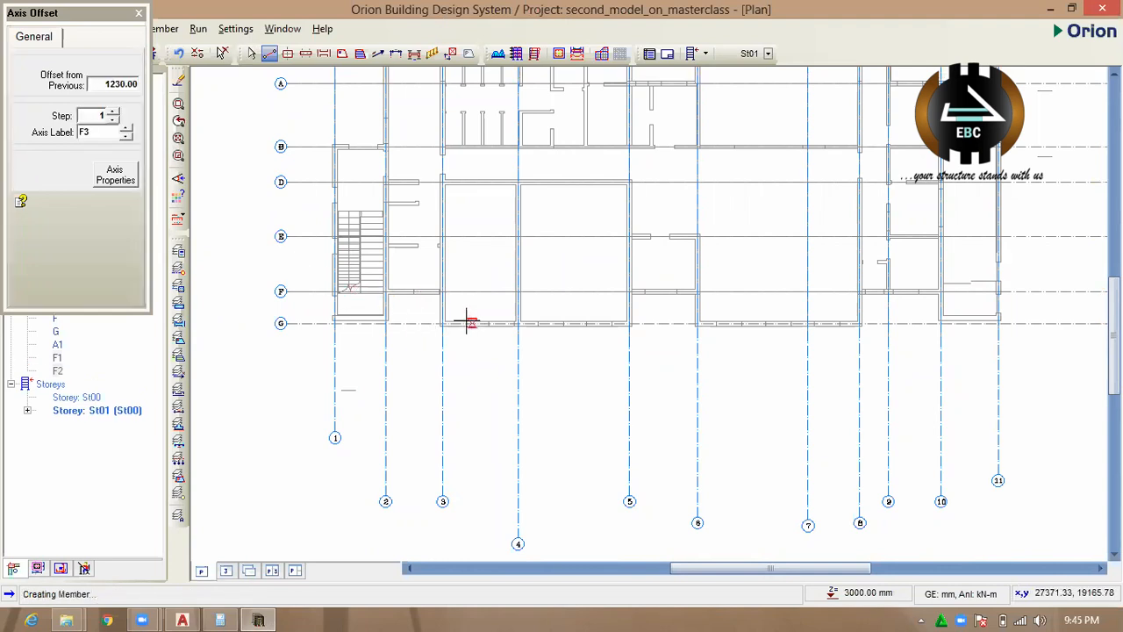
{"action": "scroll", "coordinate": [430, 304], "scroll_direction": "up", "scroll_amount": 4}
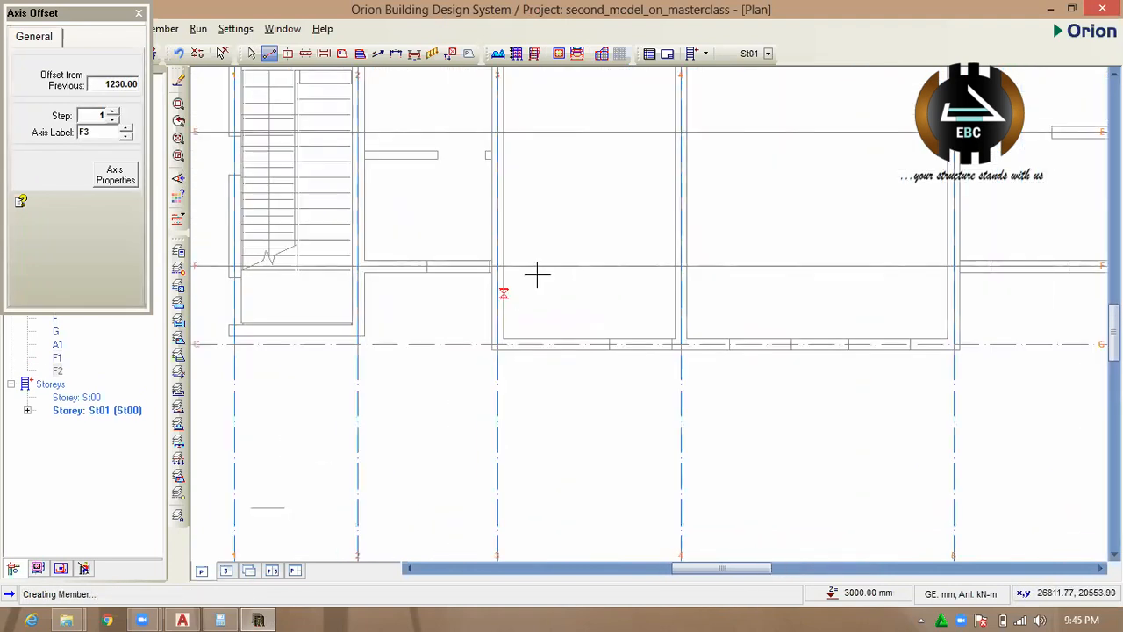
Offset axis F by 1230 mm downwards to create an axis along the staircase's lower wall, and close the offset settings.
{"action": "scroll", "coordinate": [498, 266], "scroll_direction": "down", "scroll_amount": 5}
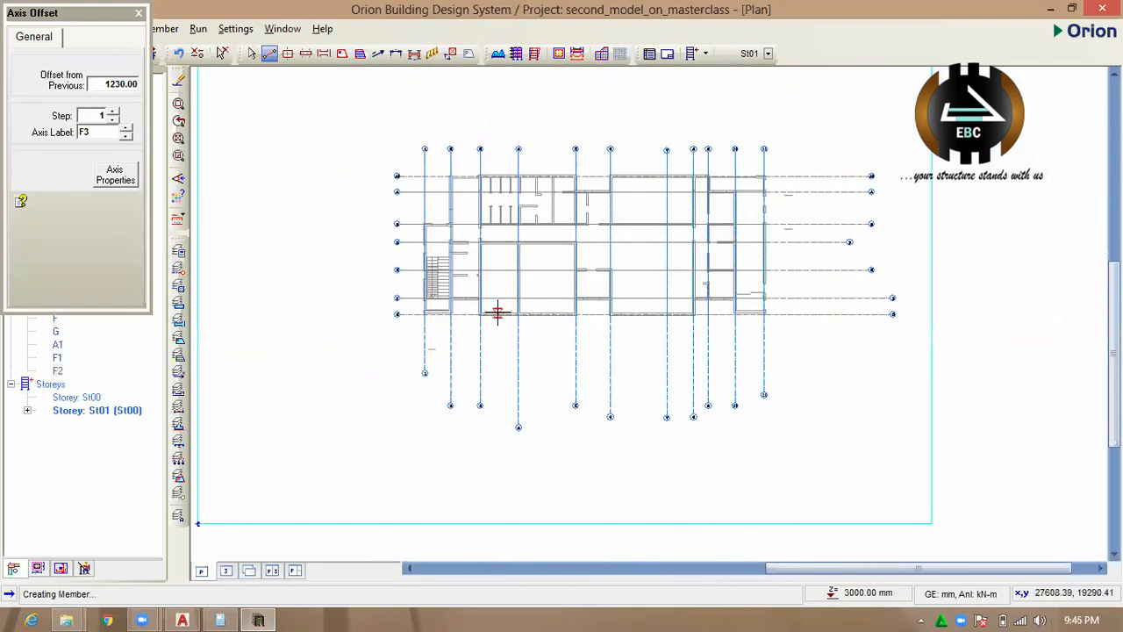
{"action": "scroll", "coordinate": [496, 313], "scroll_direction": "up", "scroll_amount": 1}
{"action": "key", "text": "Escape"}
{"action": "left_click", "coordinate": [494, 295]}
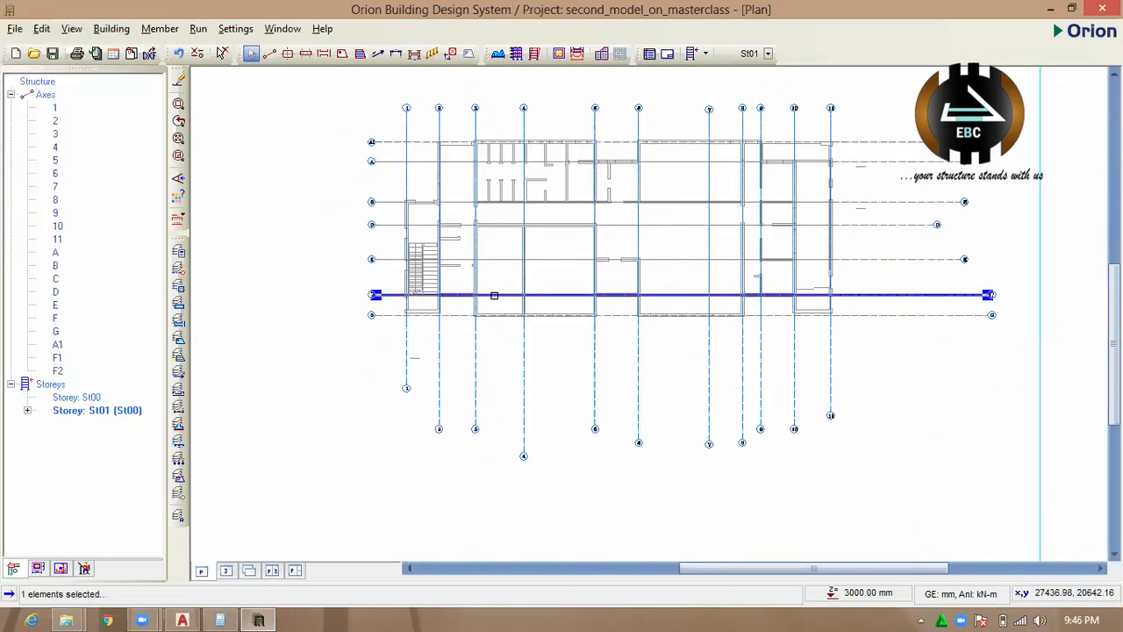
{"action": "right_click", "coordinate": [498, 295]}
{"action": "left_click", "coordinate": [555, 326]}
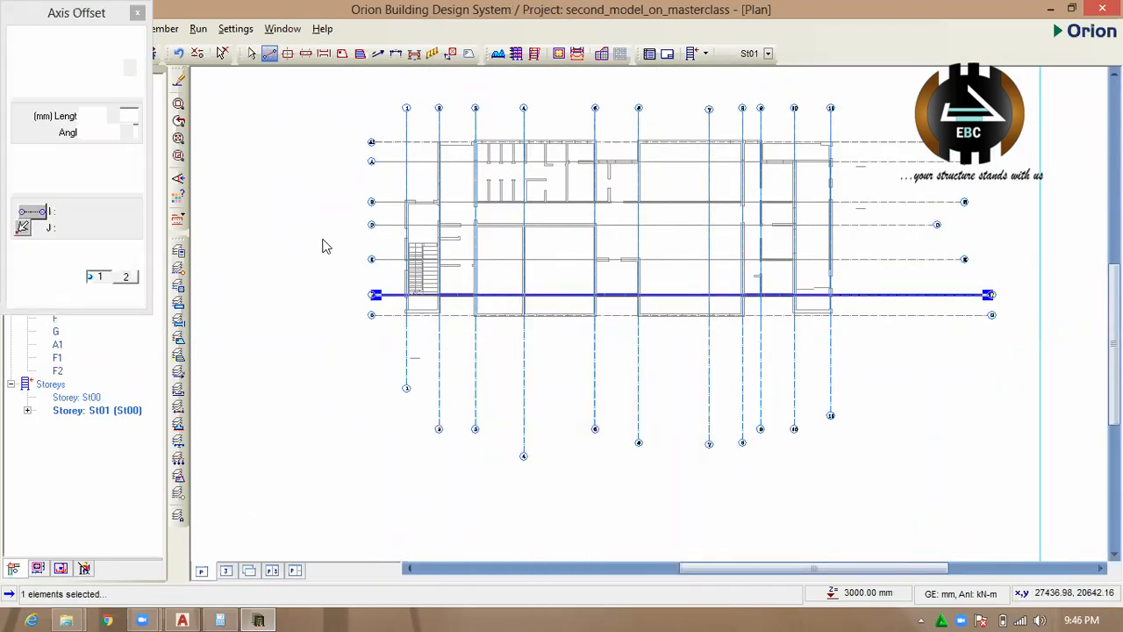
{"action": "scroll", "coordinate": [493, 281], "scroll_direction": "up", "scroll_amount": 3}
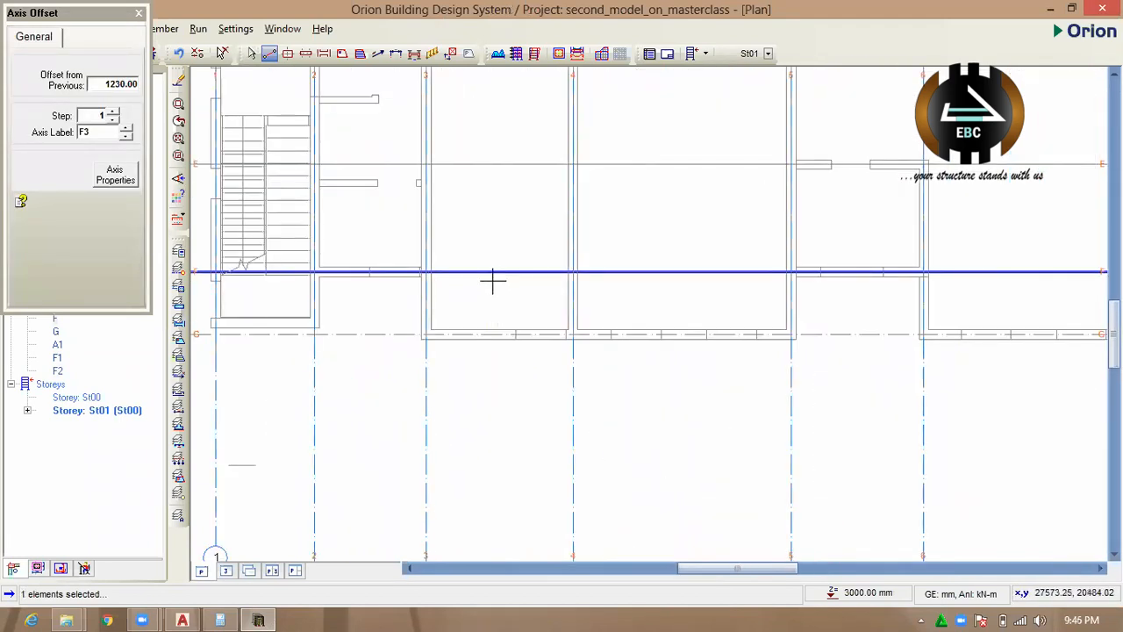
{"action": "left_click_drag", "start_coordinate": [493, 274], "coordinate": [492, 286]}
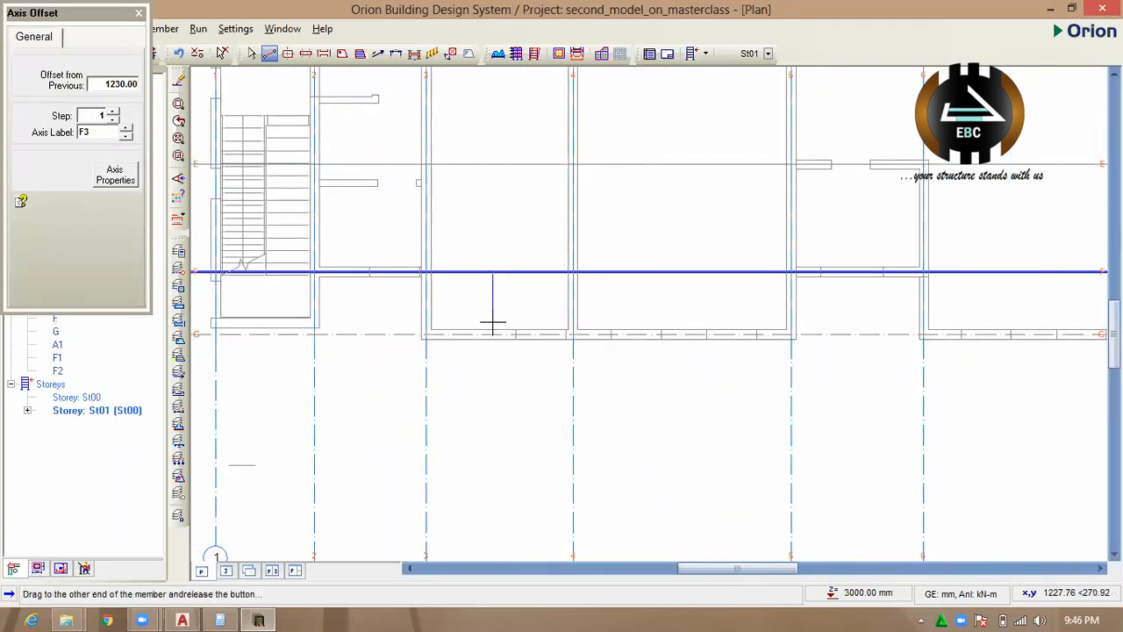
{"action": "left_click_drag", "start_coordinate": [493, 325], "coordinate": [509, 358]}
{"action": "scroll", "coordinate": [476, 316], "scroll_direction": "down", "scroll_amount": 5}
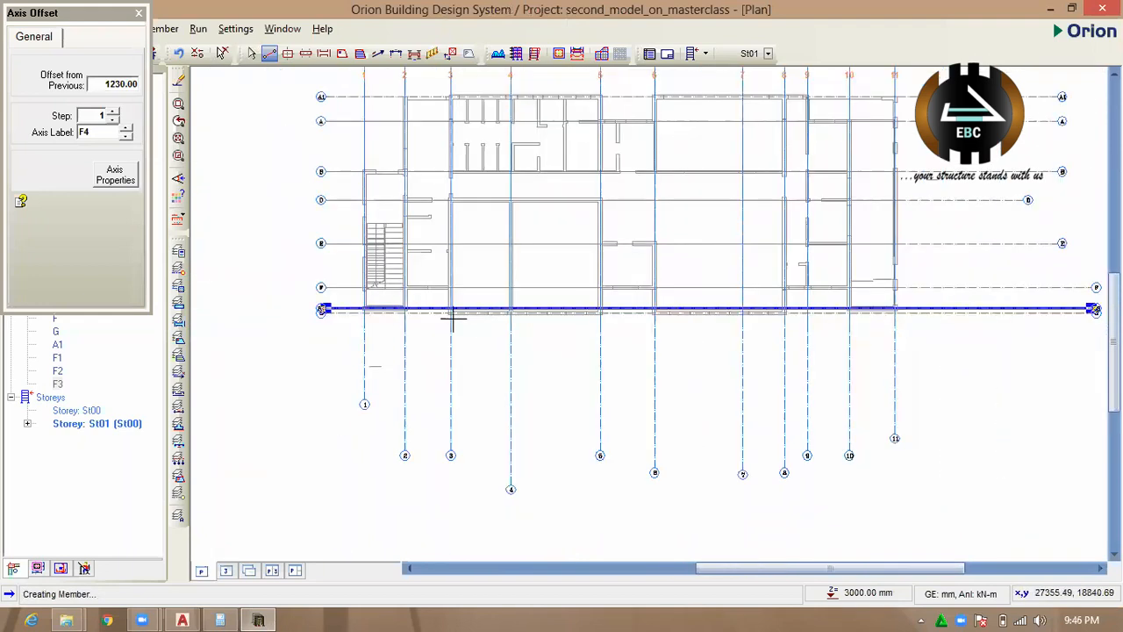
{"action": "left_click", "coordinate": [138, 14]}
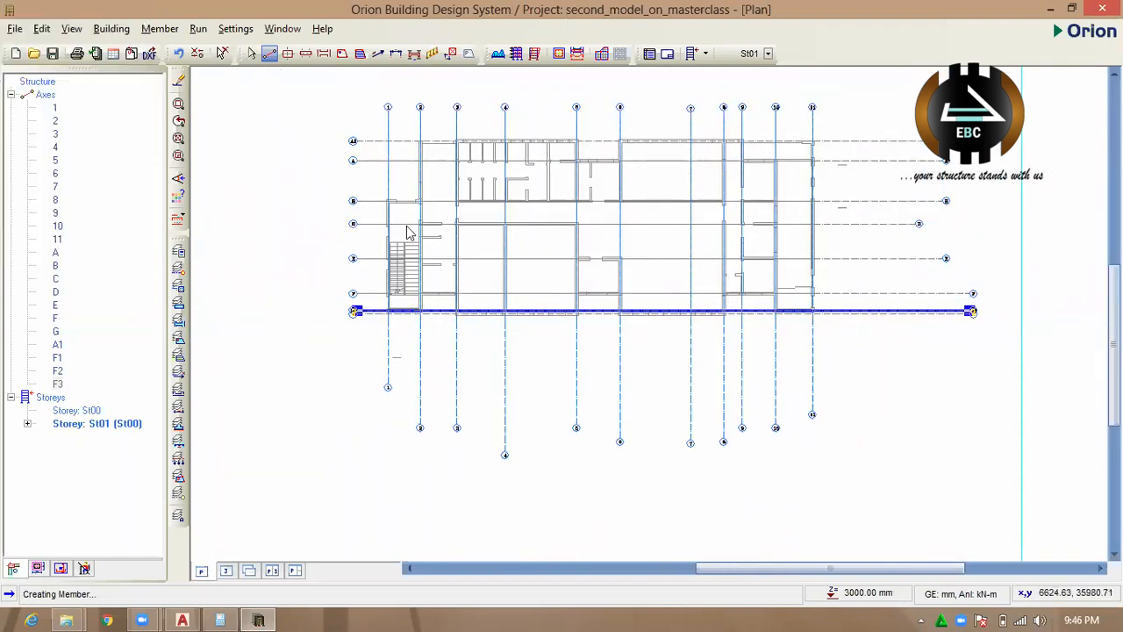
Delete the two stray axes lying far below the floor plan.
{"action": "scroll", "coordinate": [407, 231], "scroll_direction": "down", "scroll_amount": 5}
{"action": "scroll", "coordinate": [481, 224], "scroll_direction": "down", "scroll_amount": 4}
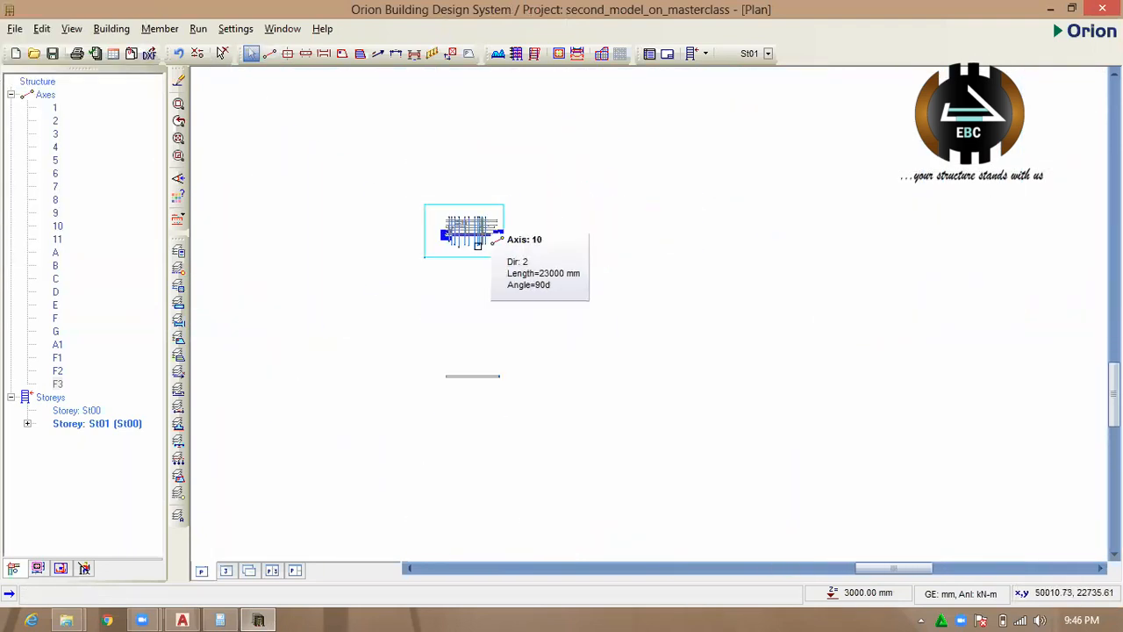
{"action": "scroll", "coordinate": [476, 323], "scroll_direction": "up", "scroll_amount": 5}
{"action": "scroll", "coordinate": [474, 323], "scroll_direction": "down", "scroll_amount": 2}
{"action": "scroll", "coordinate": [474, 408], "scroll_direction": "up", "scroll_amount": 1}
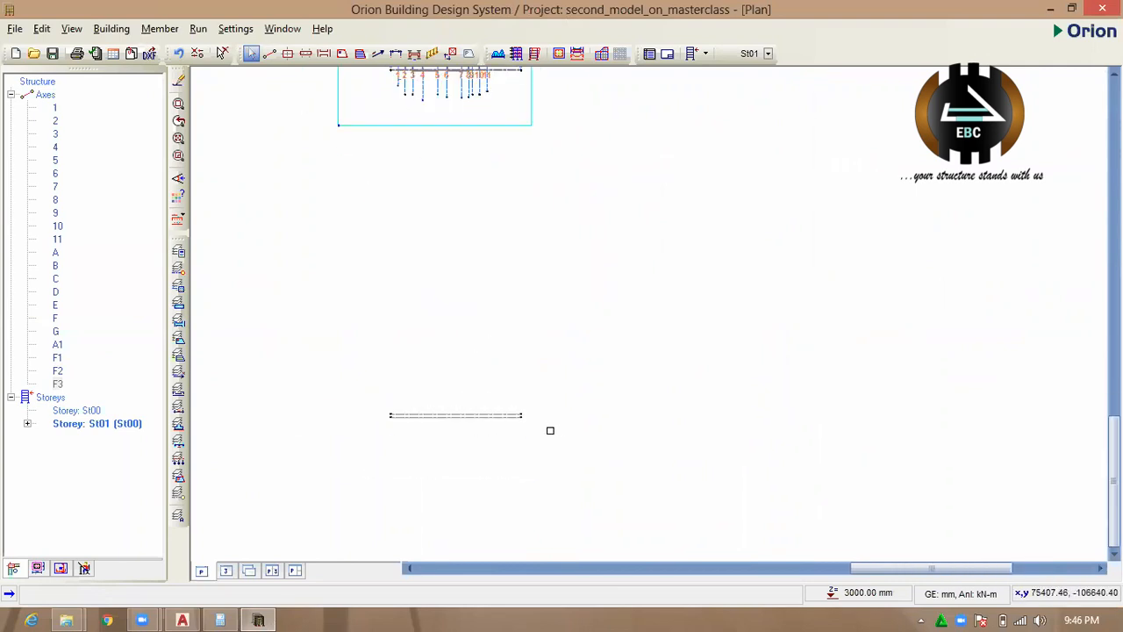
{"action": "left_click", "coordinate": [433, 422]}
{"action": "key", "text": "Delete"}
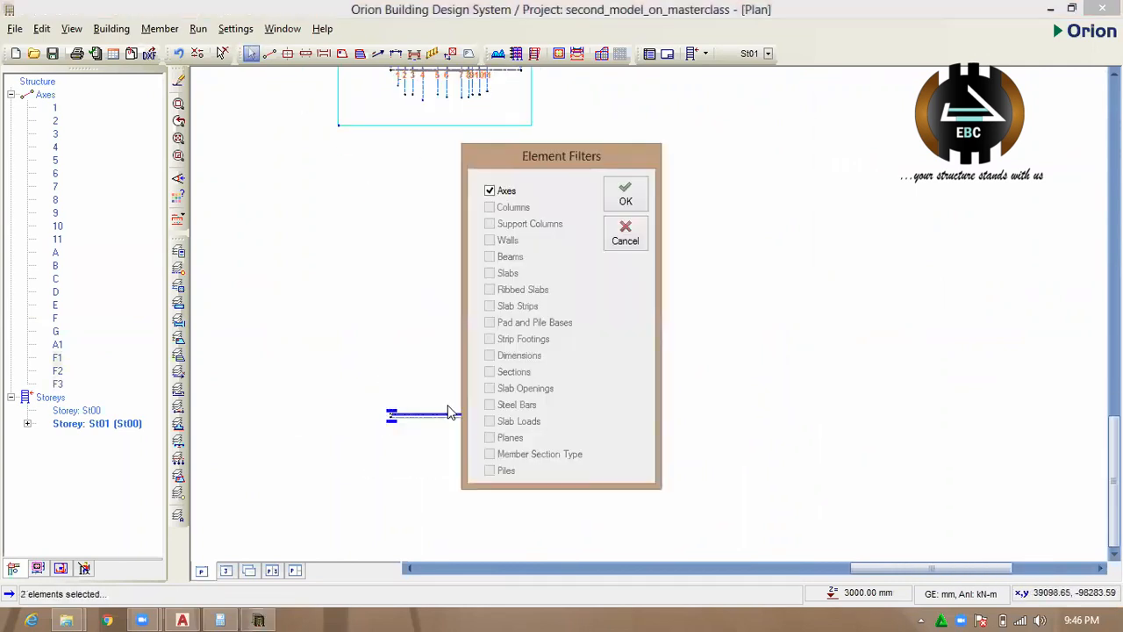
{"action": "left_click", "coordinate": [626, 191]}
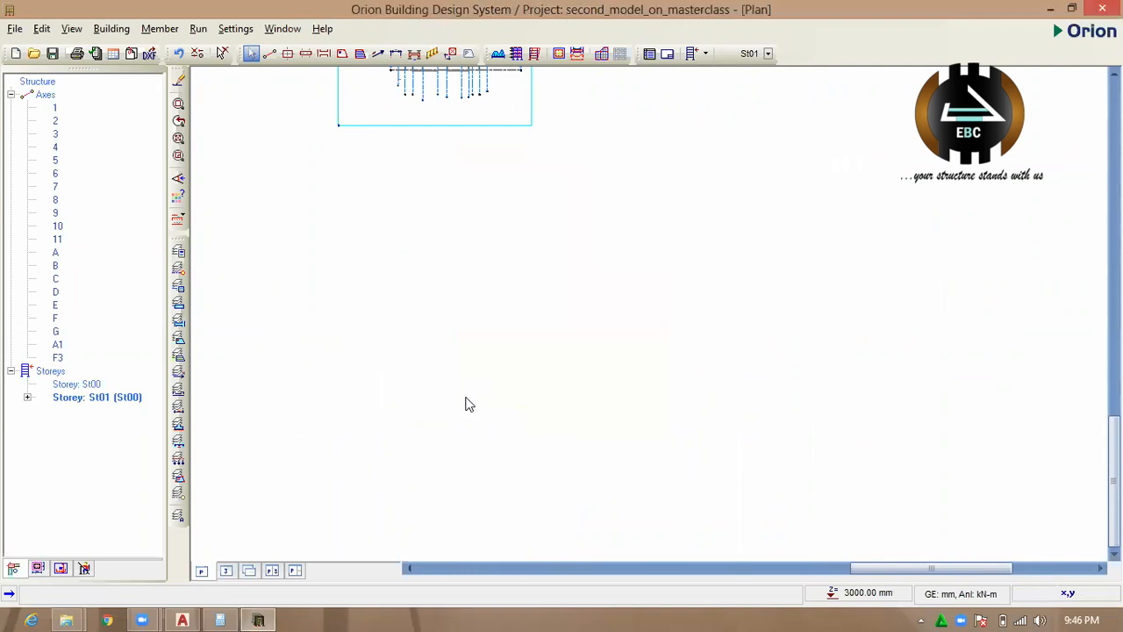
{"action": "scroll", "coordinate": [558, 284], "scroll_direction": "up", "scroll_amount": 5}
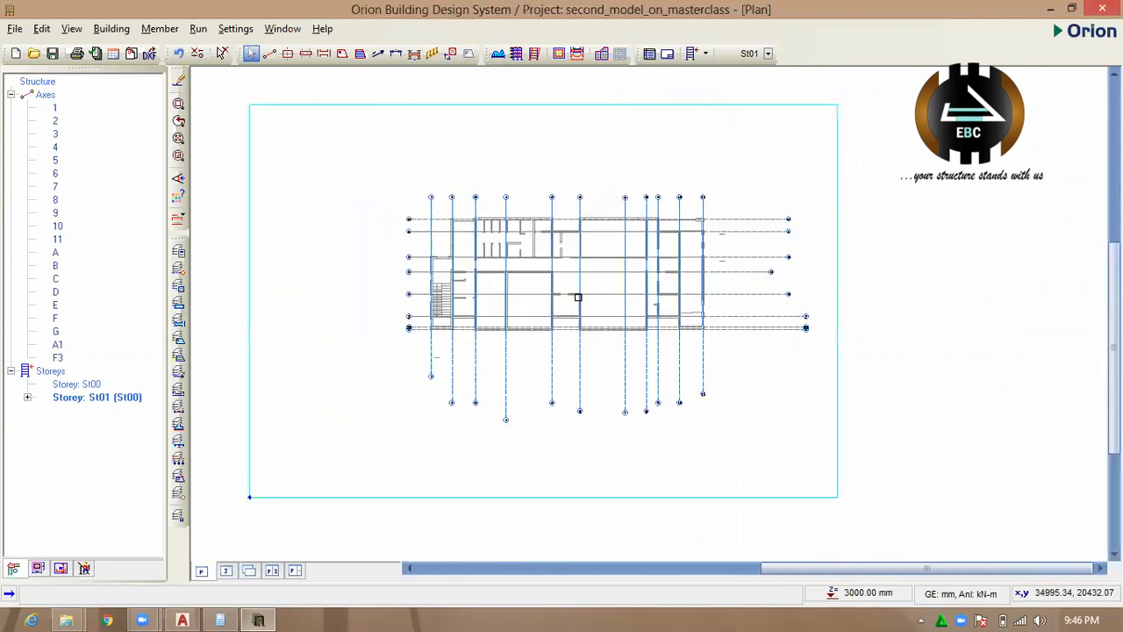
Try to start placing a structural member between two axis intersections on storey St01.
{"action": "scroll", "coordinate": [558, 284], "scroll_direction": "down", "scroll_amount": 3}
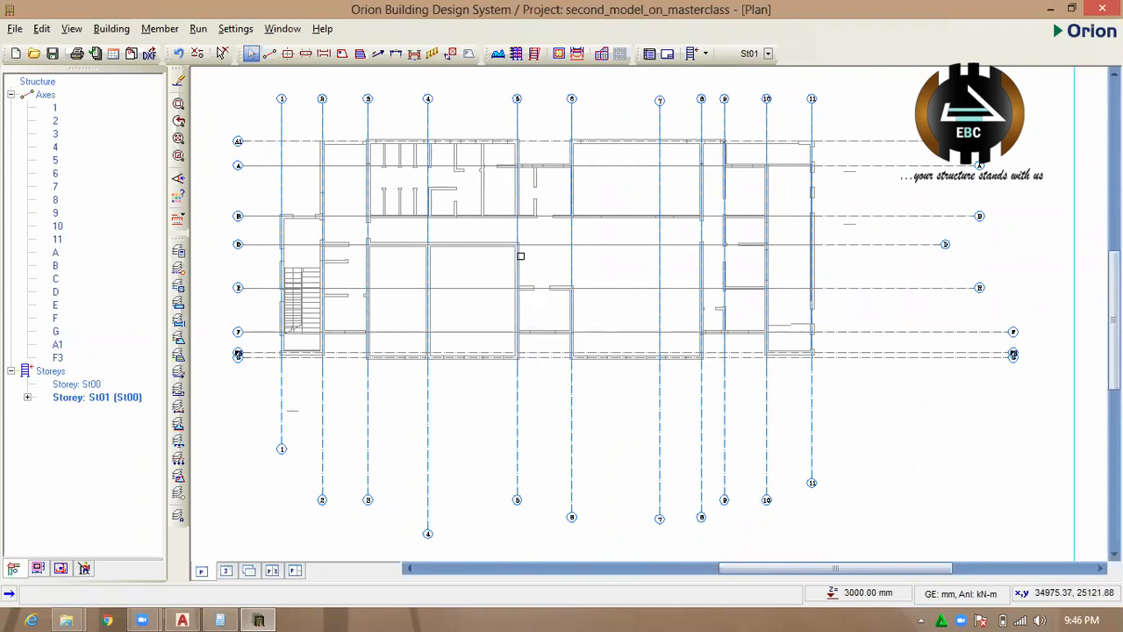
{"action": "scroll", "coordinate": [488, 300], "scroll_direction": "up", "scroll_amount": 2}
{"action": "scroll", "coordinate": [489, 300], "scroll_direction": "down", "scroll_amount": 2}
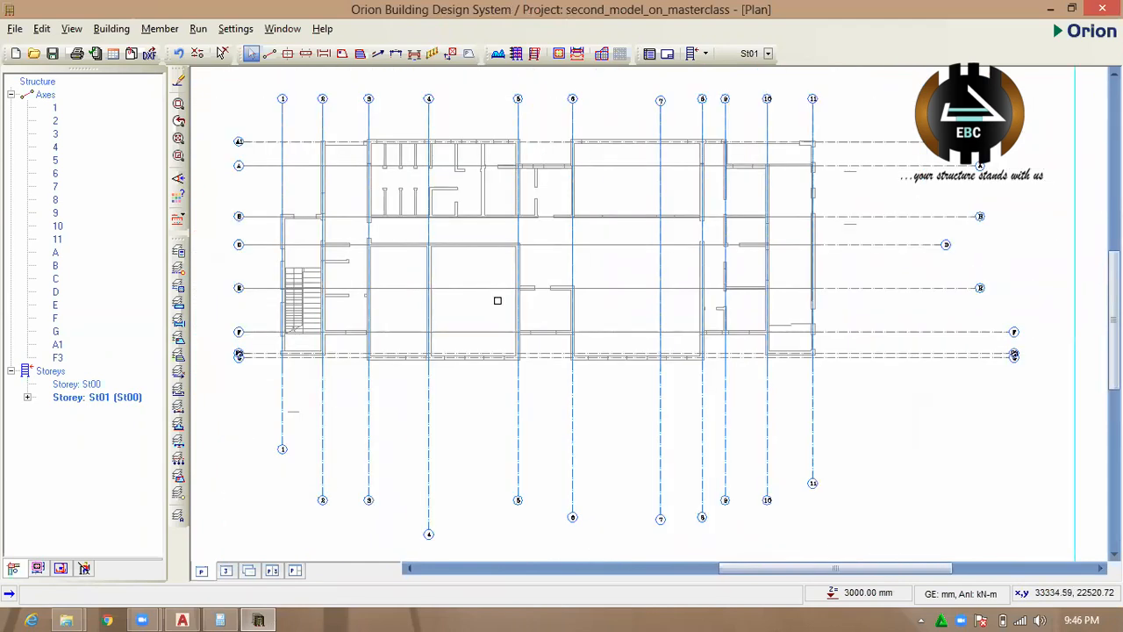
{"action": "scroll", "coordinate": [654, 230], "scroll_direction": "up", "scroll_amount": 2}
{"action": "scroll", "coordinate": [618, 292], "scroll_direction": "down", "scroll_amount": 2}
{"action": "scroll", "coordinate": [676, 195], "scroll_direction": "up", "scroll_amount": 2}
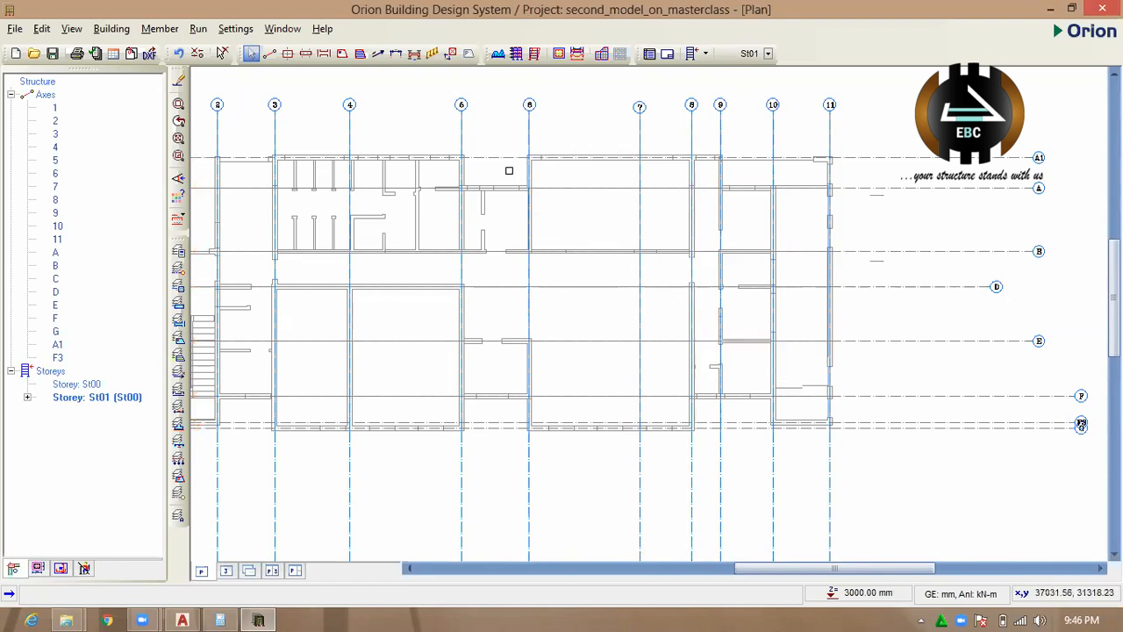
{"action": "left_click", "coordinate": [306, 54]}
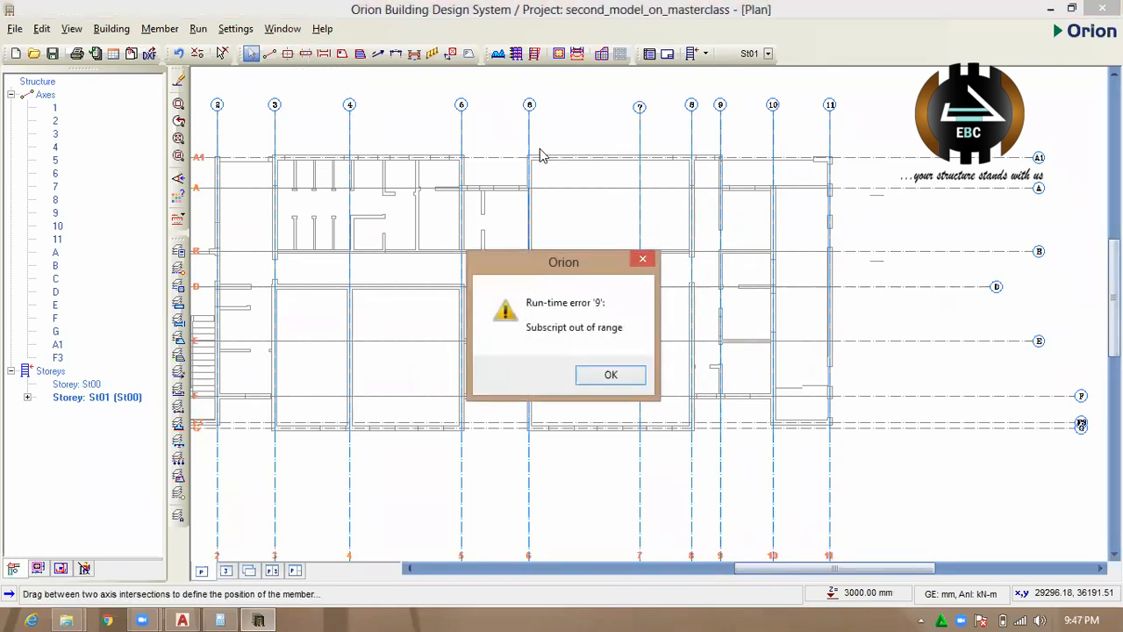
{"action": "left_click", "coordinate": [607, 376]}
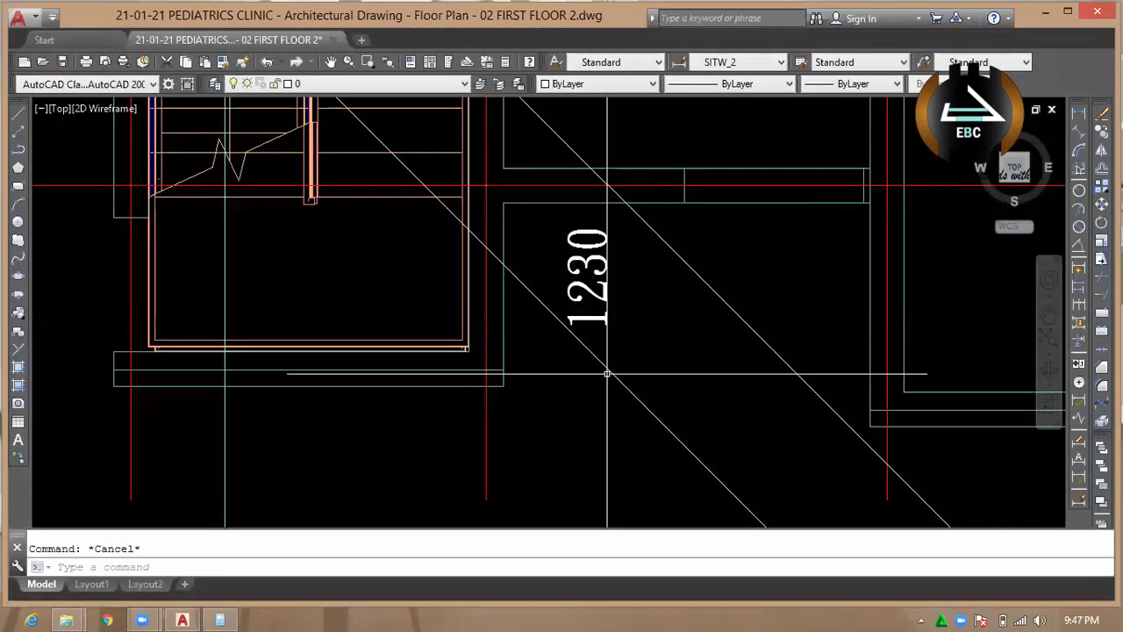
Put AutoCAD aside and reload the second_model_on_masterclass project in the restarted Orion, accepting the data update check and continuing without axes.
{"action": "left_click", "coordinate": [1045, 13]}
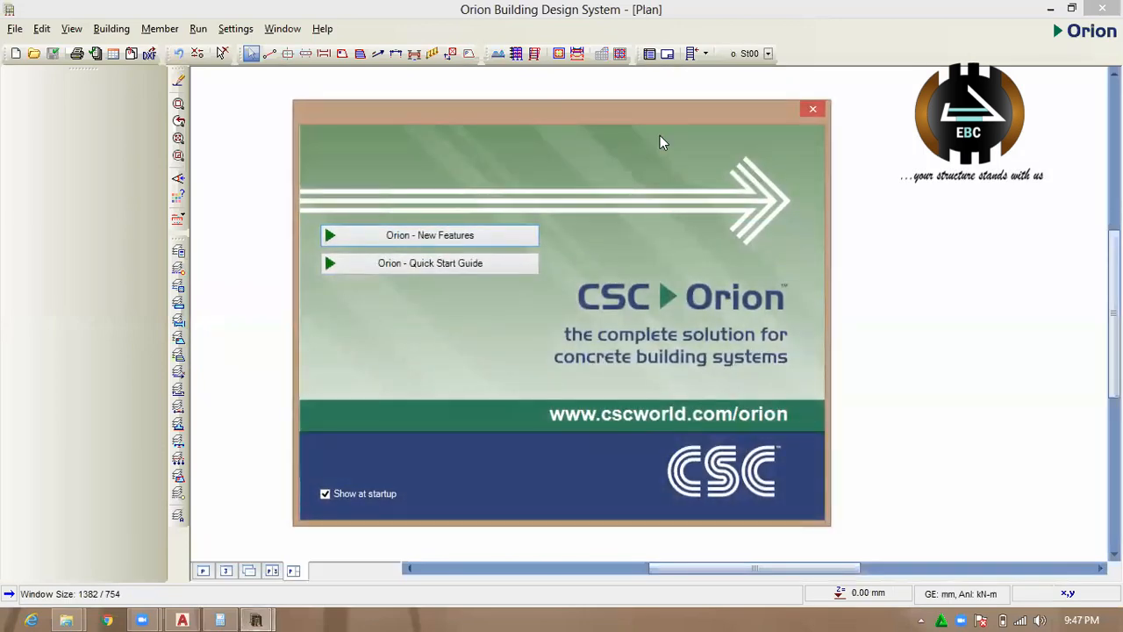
{"action": "left_click", "coordinate": [814, 110]}
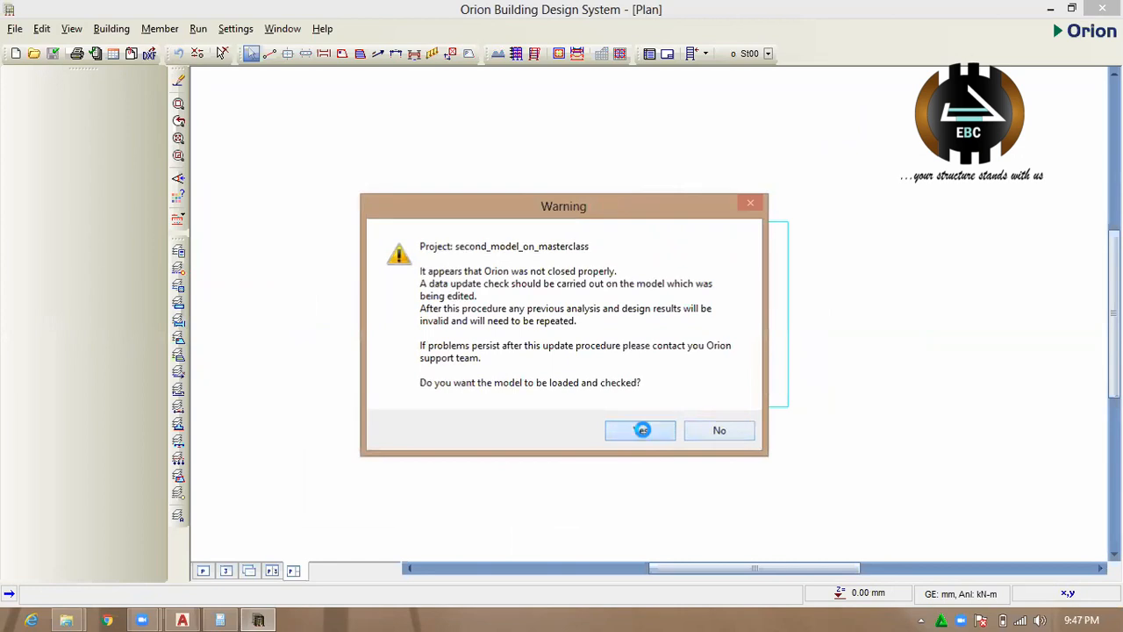
{"action": "left_click", "coordinate": [641, 430]}
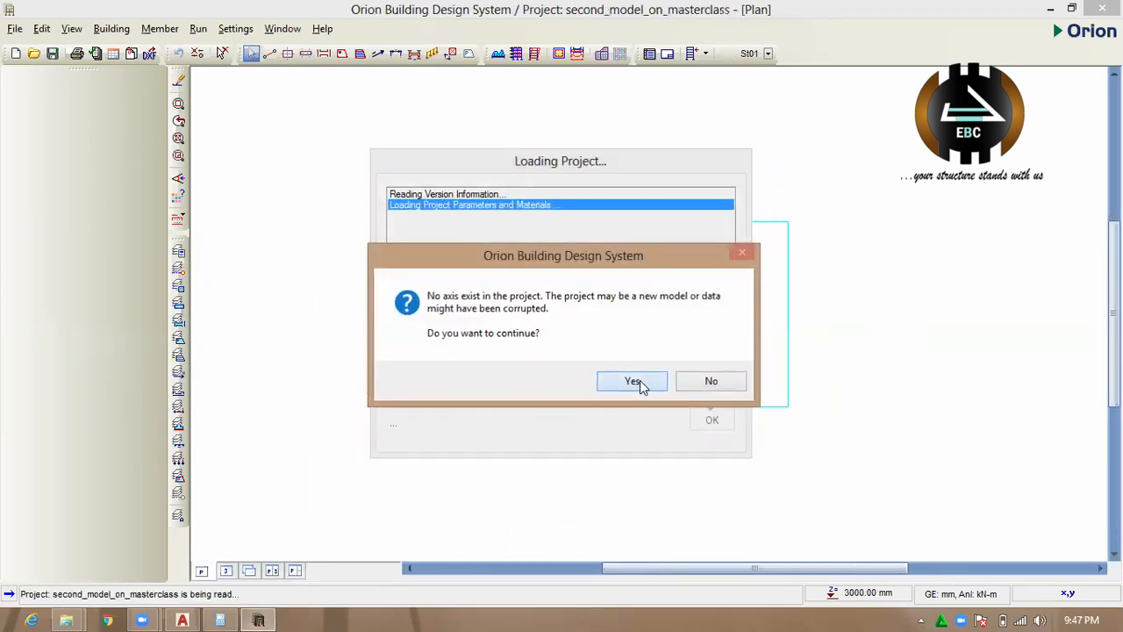
{"action": "left_click", "coordinate": [640, 380]}
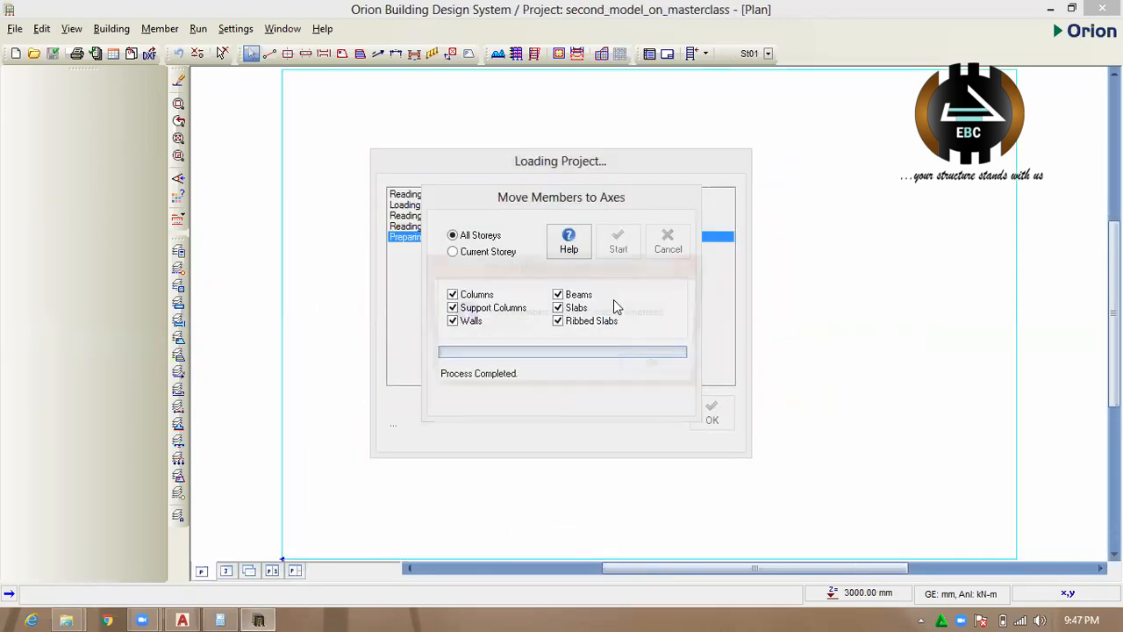
{"action": "left_click", "coordinate": [645, 372]}
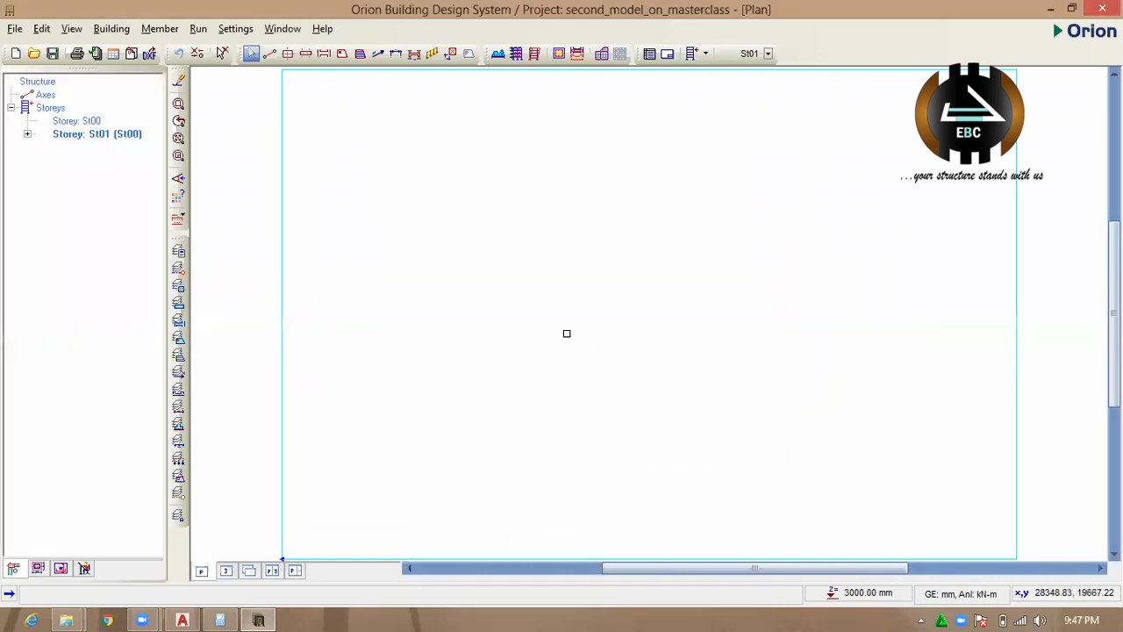
Load master class 2.dxf as the reference drawing, importing in millimetres with text entities displayed.
{"action": "scroll", "coordinate": [567, 331], "scroll_direction": "down", "scroll_amount": 5}
{"action": "scroll", "coordinate": [594, 301], "scroll_direction": "up", "scroll_amount": 3}
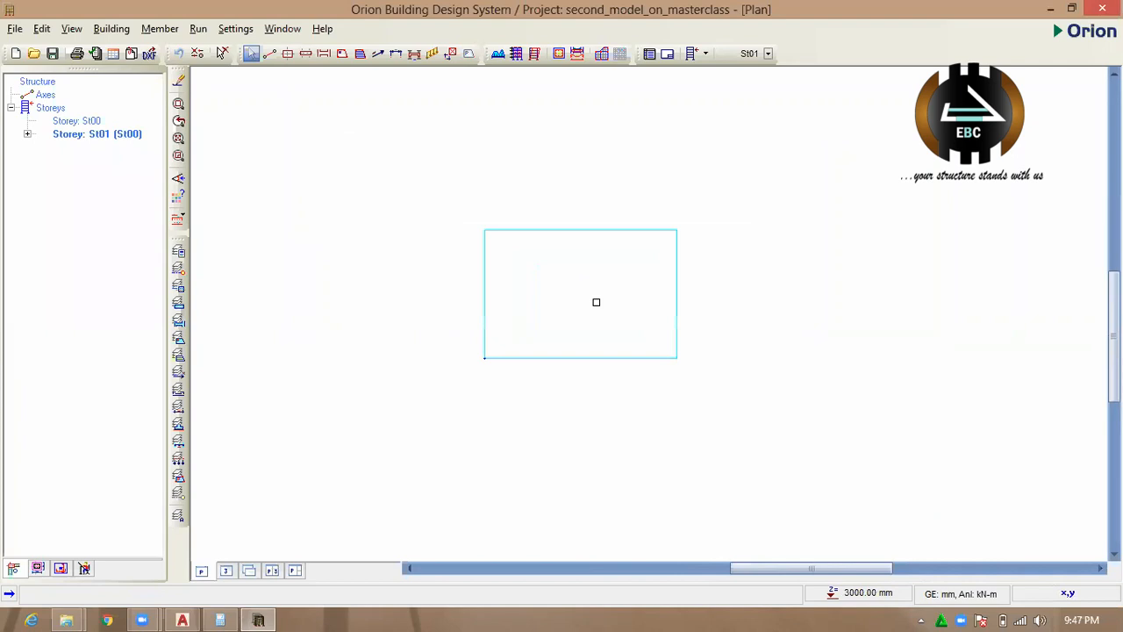
{"action": "scroll", "coordinate": [622, 341], "scroll_direction": "up", "scroll_amount": 1}
{"action": "scroll", "coordinate": [622, 341], "scroll_direction": "up", "scroll_amount": 1}
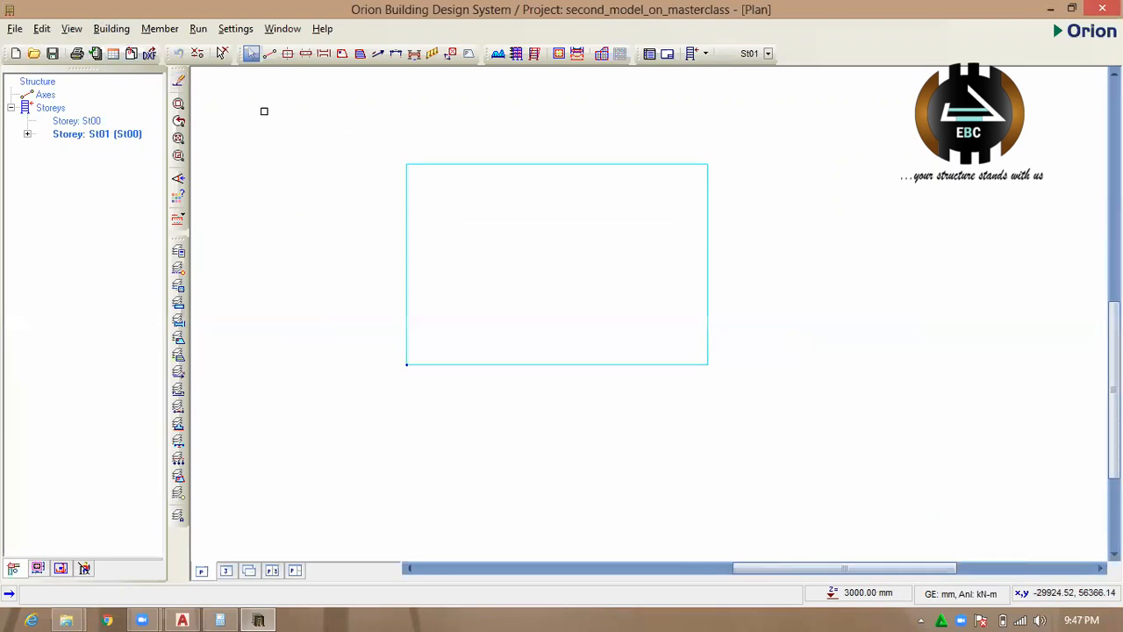
{"action": "left_click", "coordinate": [131, 52]}
{"action": "left_click", "coordinate": [418, 199]}
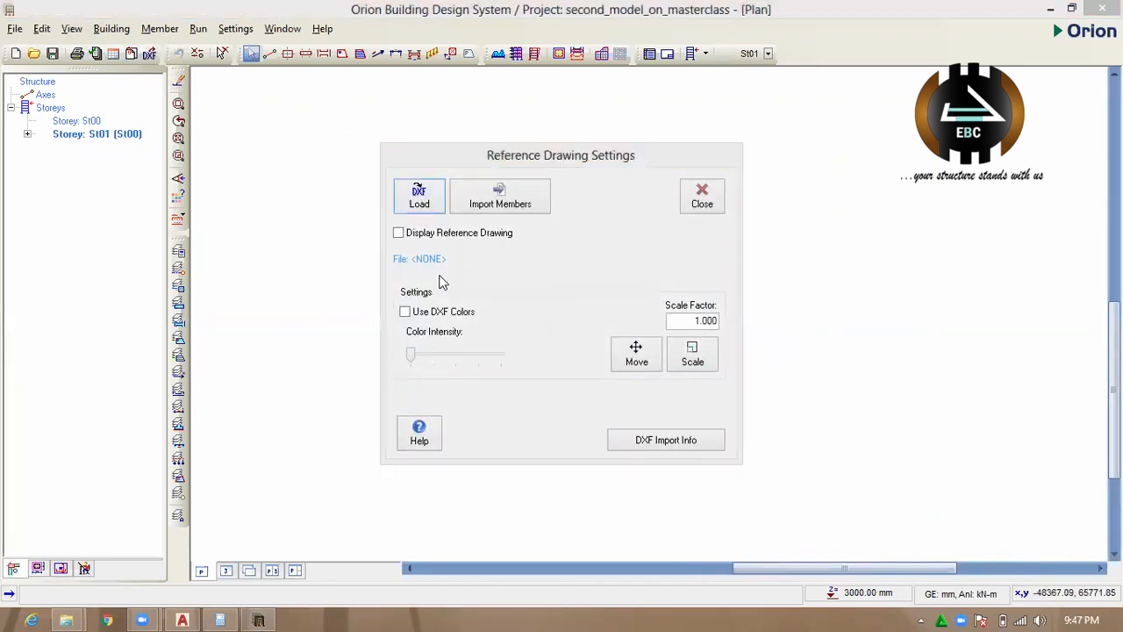
{"action": "left_click_drag", "start_coordinate": [702, 210], "coordinate": [707, 355]}
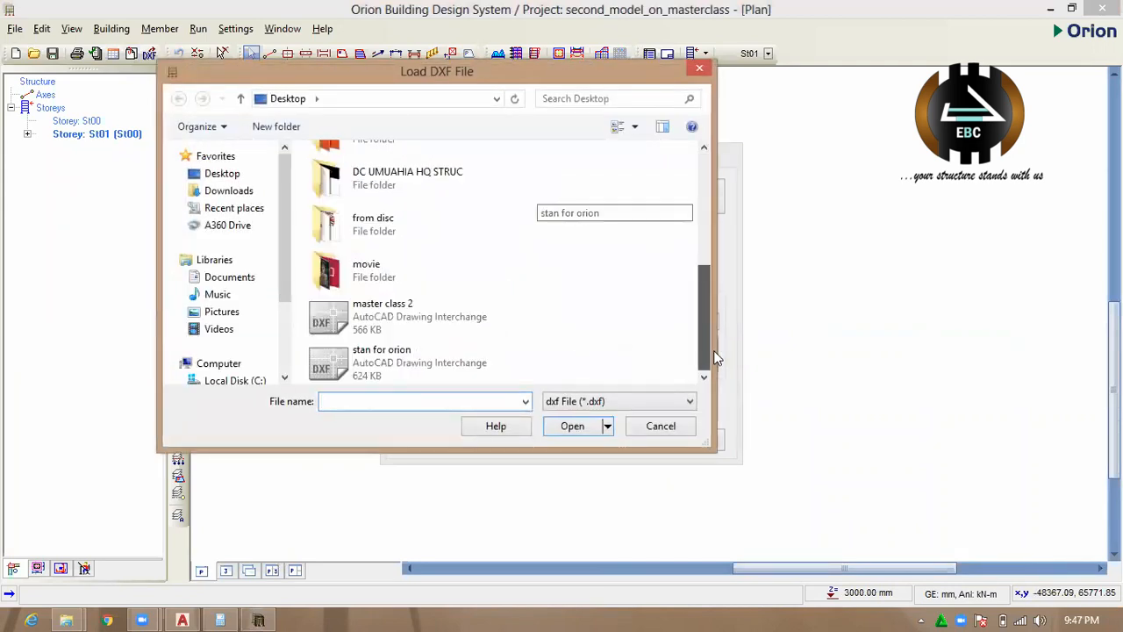
{"action": "left_click", "coordinate": [437, 320]}
{"action": "left_click", "coordinate": [572, 425]}
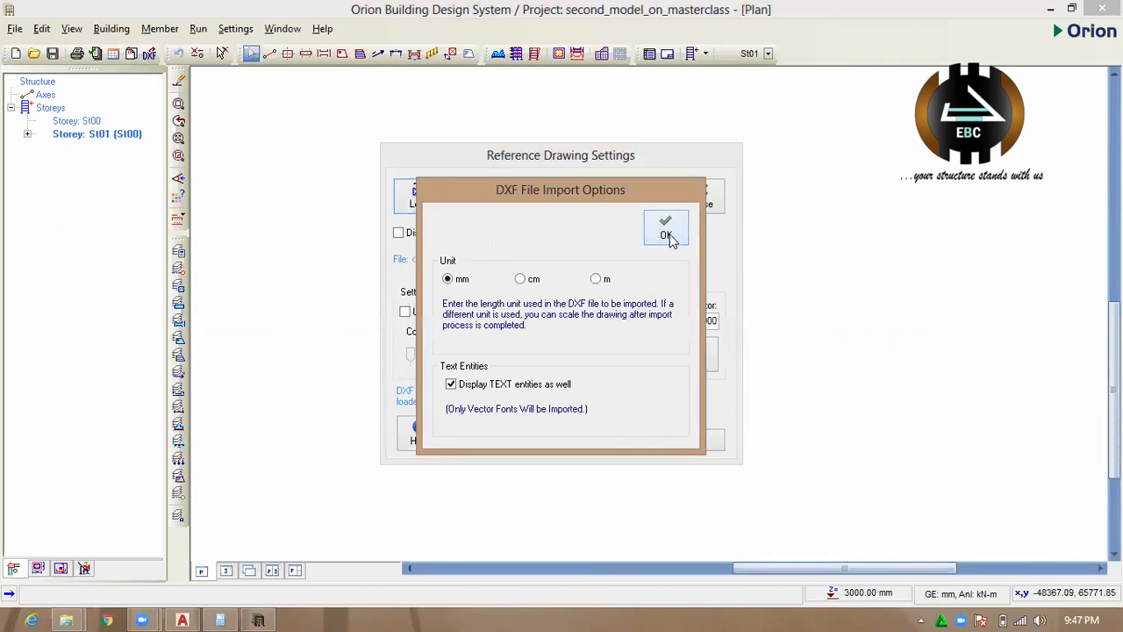
{"action": "left_click", "coordinate": [666, 232]}
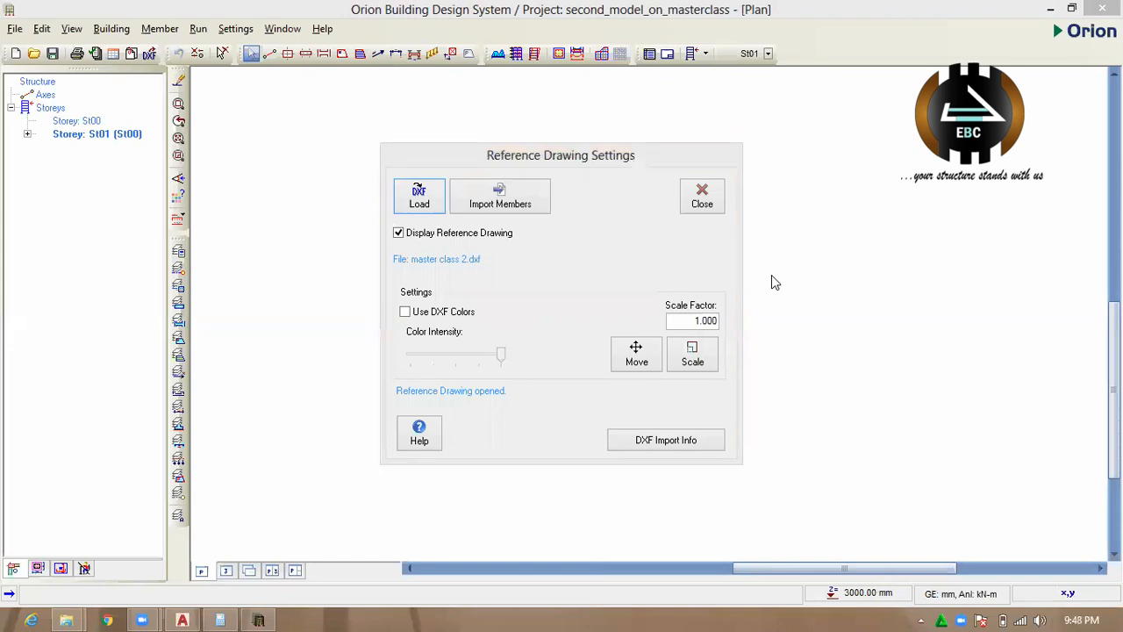
Load master class 2.dxf once more as the reference drawing, keeping the millimetre unit and text display.
{"action": "left_click", "coordinate": [424, 195]}
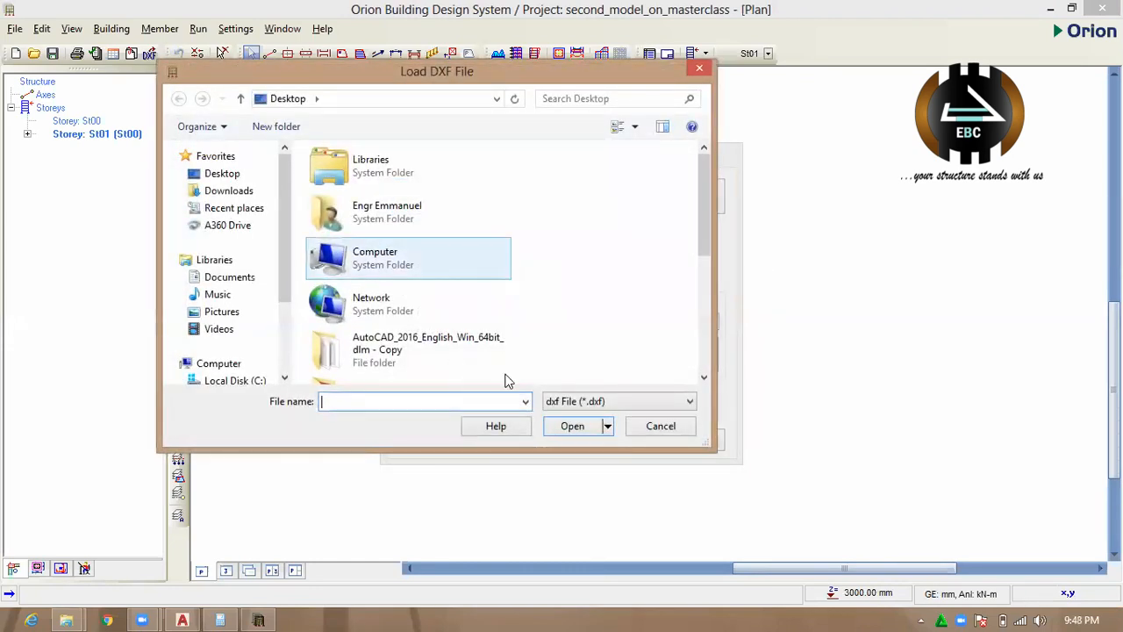
{"action": "left_click_drag", "start_coordinate": [699, 211], "coordinate": [666, 341]}
{"action": "left_click", "coordinate": [441, 329]}
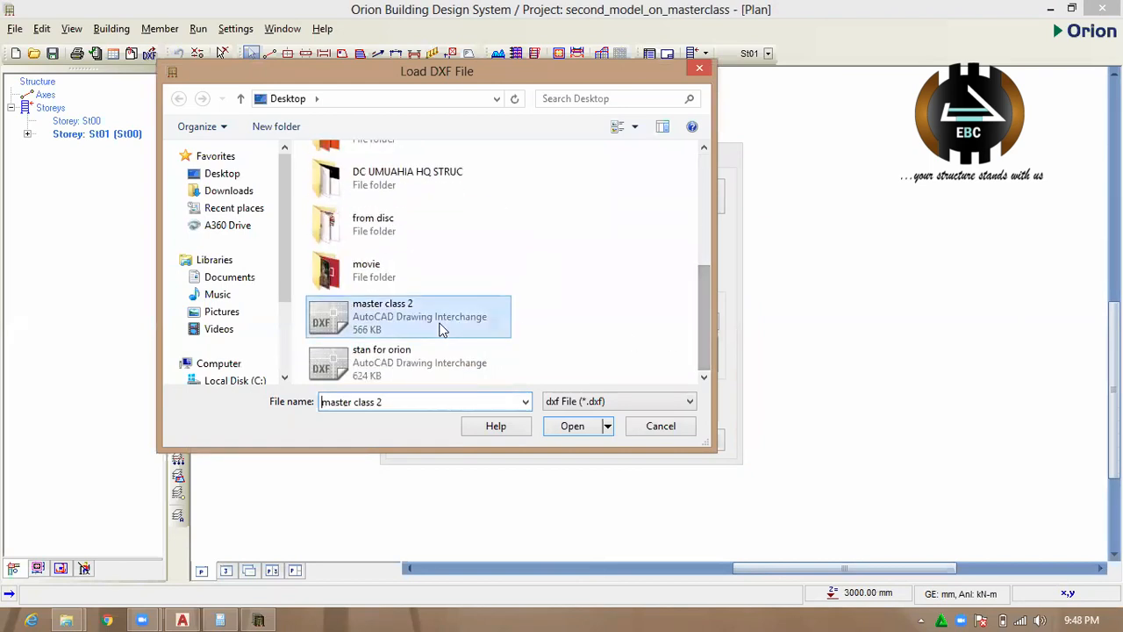
{"action": "left_click", "coordinate": [566, 427]}
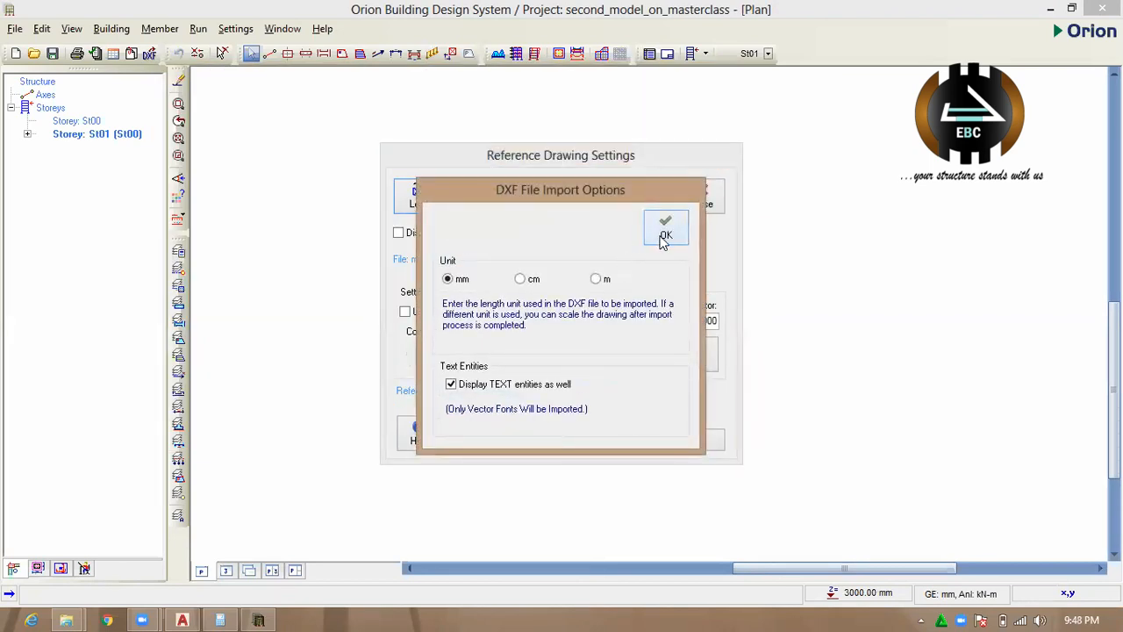
{"action": "left_click", "coordinate": [664, 235]}
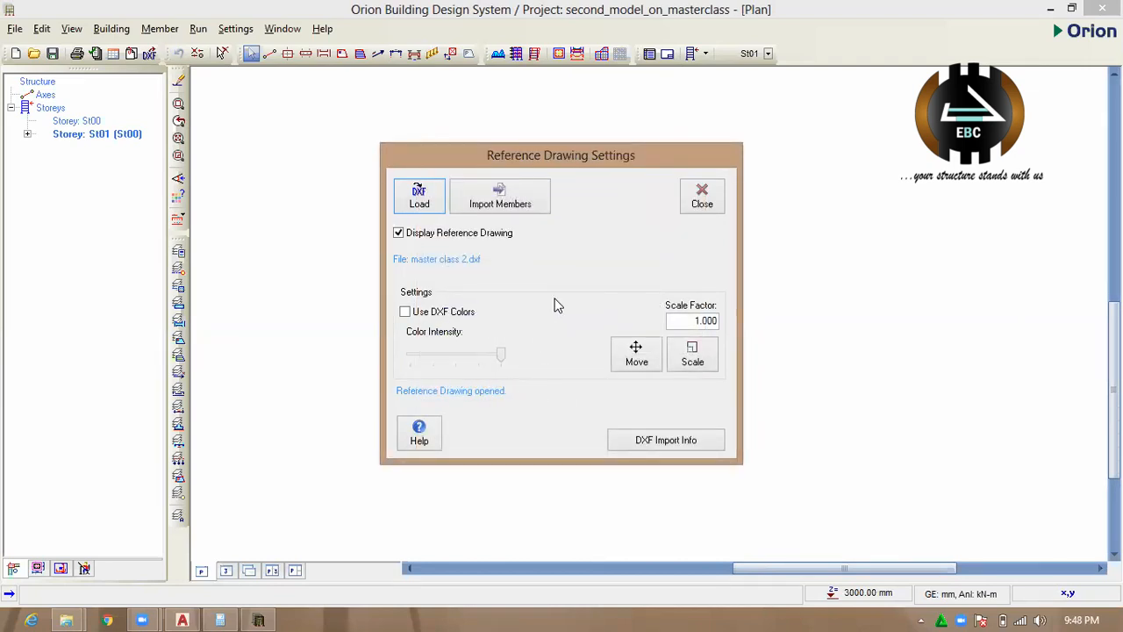
Move the reference drawing about 15600 mm at about 35 degrees towards the middle of the plan sheet.
{"action": "left_click", "coordinate": [638, 355]}
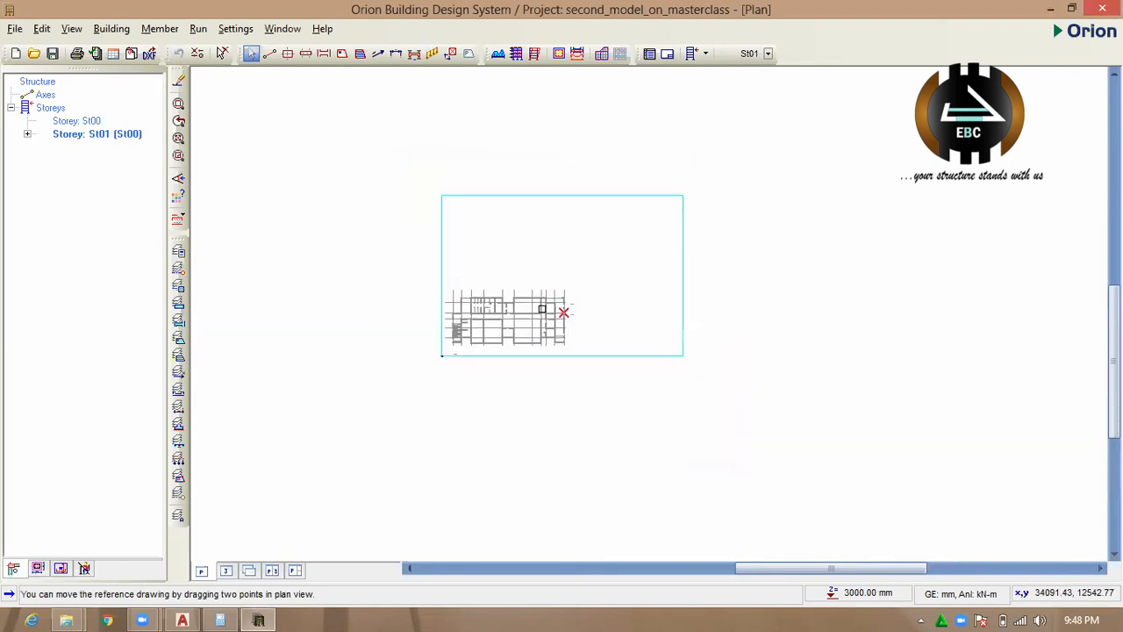
{"action": "left_click", "coordinate": [544, 306]}
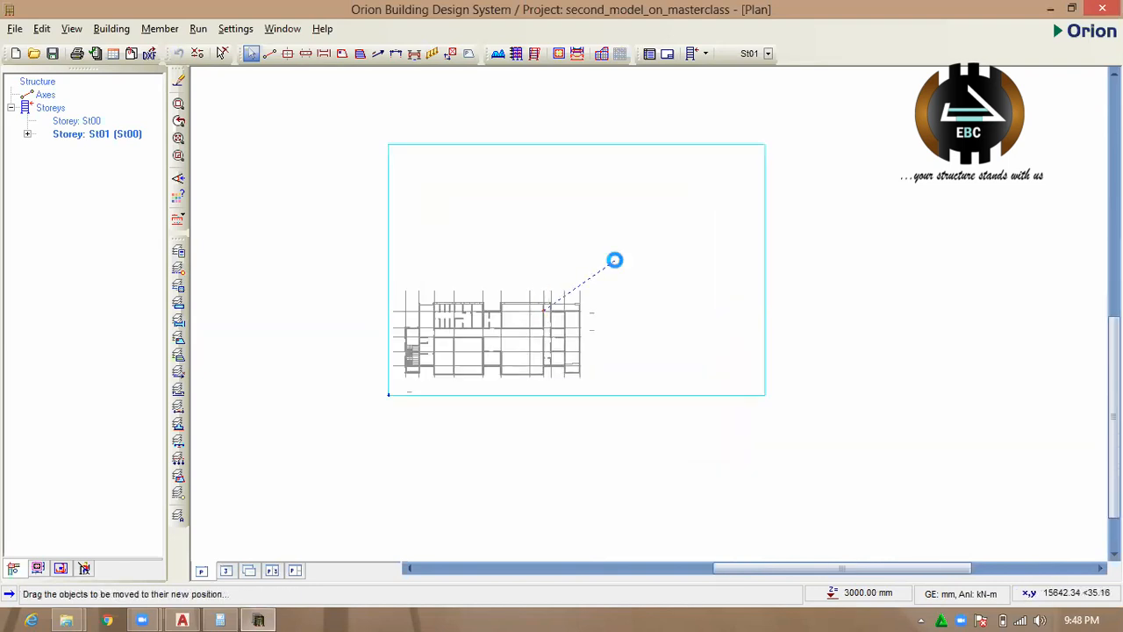
{"action": "left_click", "coordinate": [614, 257]}
{"action": "left_click", "coordinate": [554, 265]}
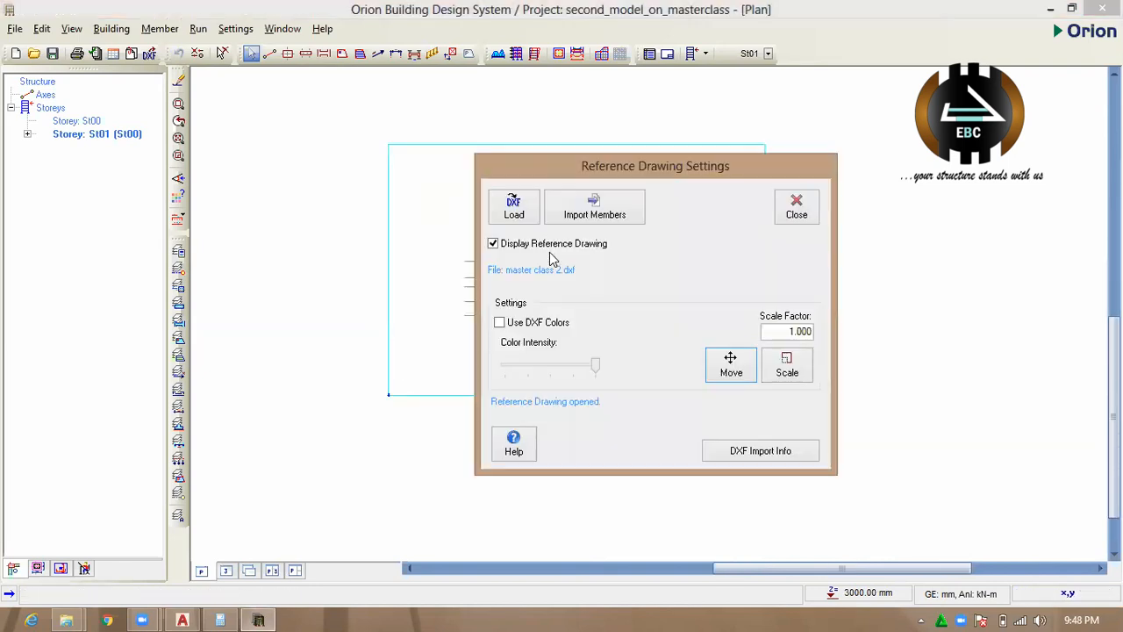
Trace the plan's three leftmost vertical grid lines with axes 1, 2 and 3, extending each below the building.
{"action": "left_click", "coordinate": [729, 364]}
{"action": "scroll", "coordinate": [570, 286], "scroll_direction": "up", "scroll_amount": 3}
{"action": "scroll", "coordinate": [616, 367], "scroll_direction": "up", "scroll_amount": 1}
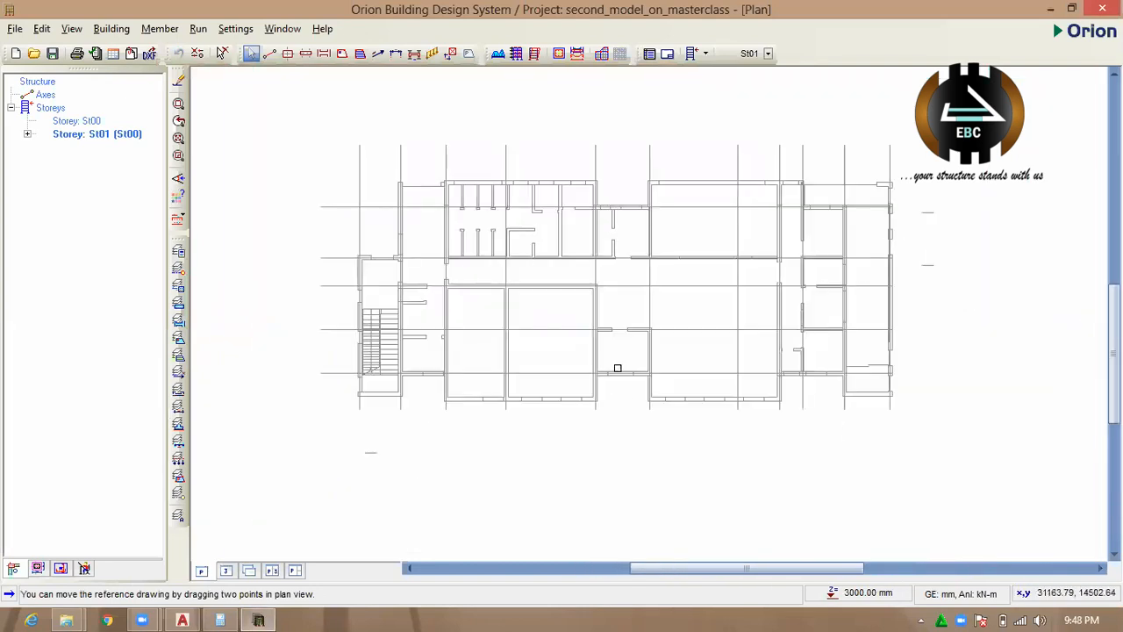
{"action": "left_click", "coordinate": [270, 55]}
{"action": "mouse_move", "coordinate": [358, 145]}
{"action": "left_mouse_down"}
{"action": "mouse_move", "coordinate": [364, 477]}
{"action": "mouse_move", "coordinate": [359, 467]}
{"action": "left_mouse_up"}
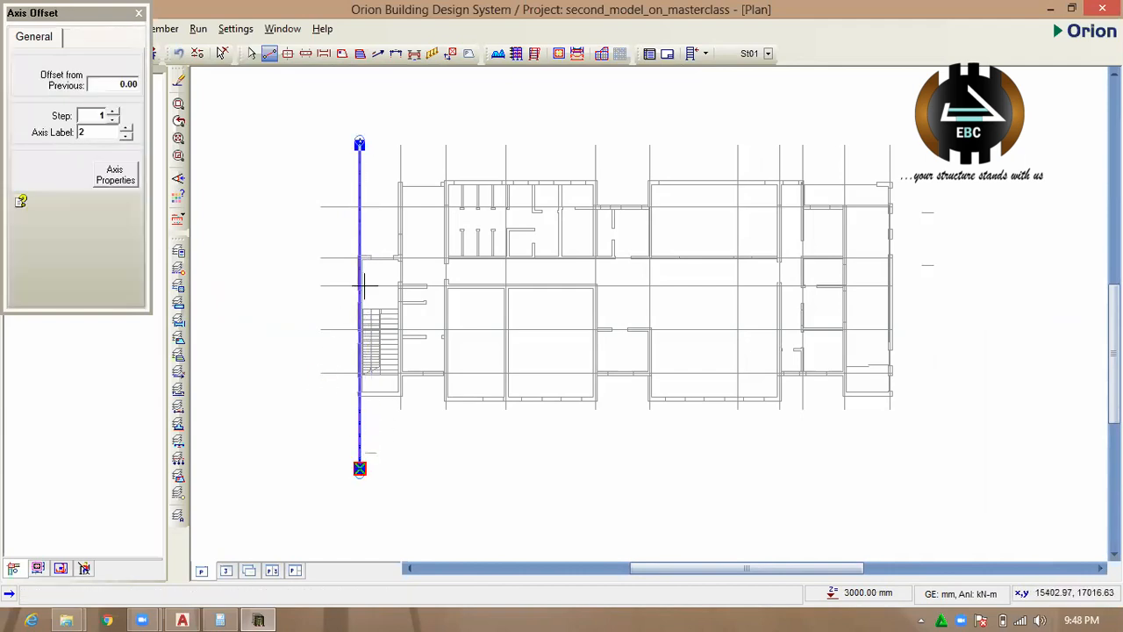
{"action": "left_click_drag", "start_coordinate": [400, 145], "coordinate": [412, 456]}
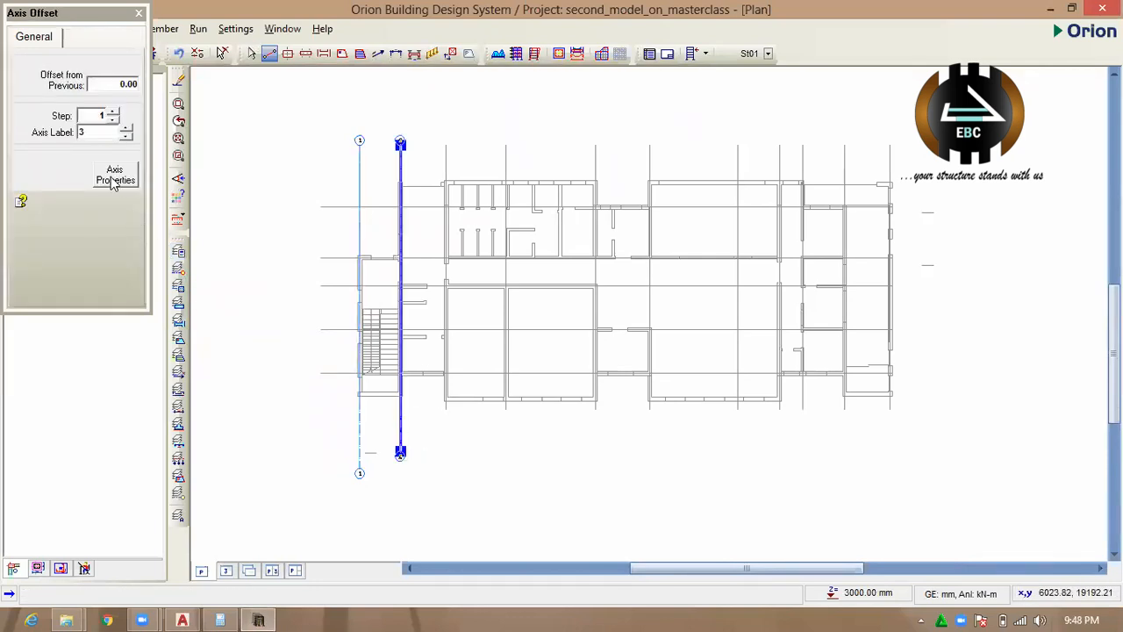
{"action": "left_click_drag", "start_coordinate": [451, 145], "coordinate": [464, 457]}
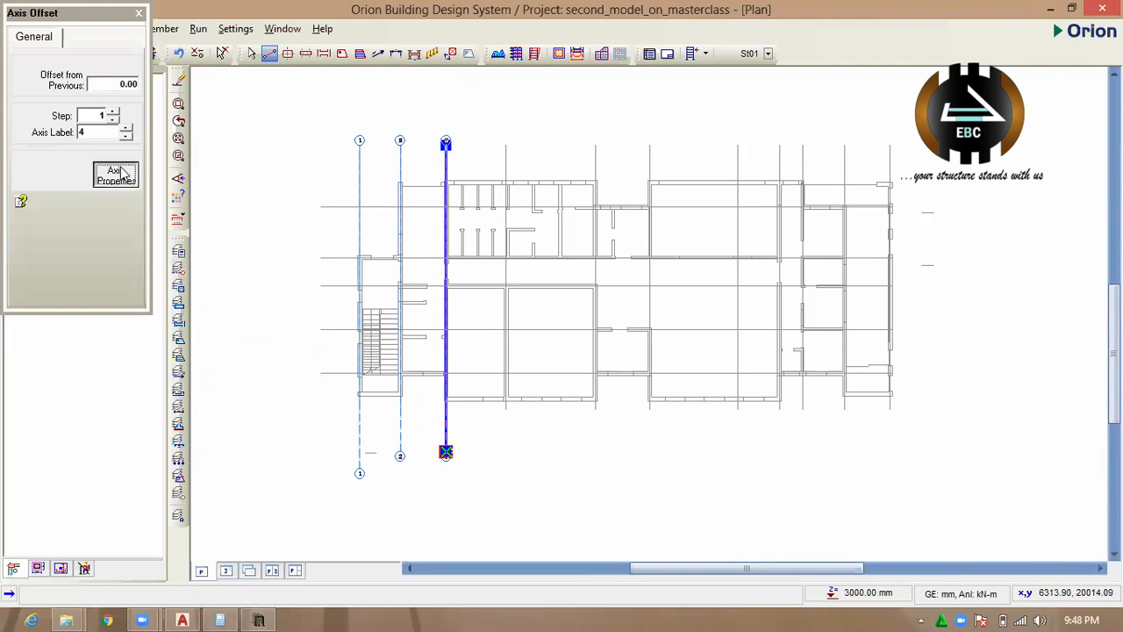
Draw vertical axes 4, 5 and 6 along the next three grid lines, with axis 4 about 20000 mm long.
{"action": "left_click", "coordinate": [121, 175]}
{"action": "left_click_drag", "start_coordinate": [506, 143], "coordinate": [529, 484]}
{"action": "left_click", "coordinate": [130, 184]}
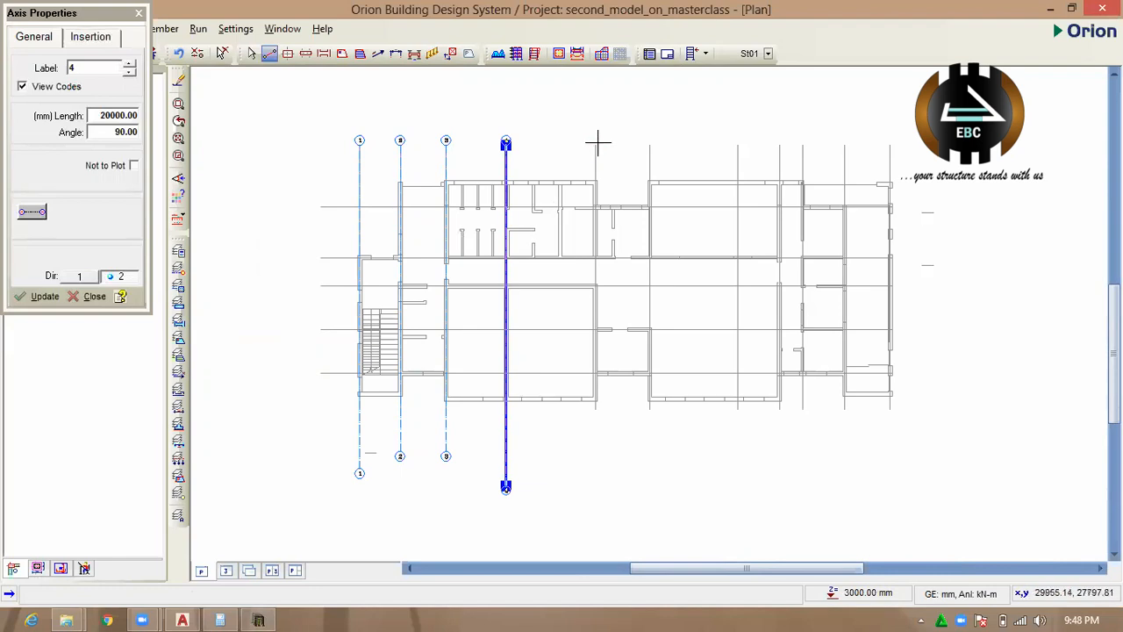
{"action": "left_click_drag", "start_coordinate": [594, 144], "coordinate": [597, 454]}
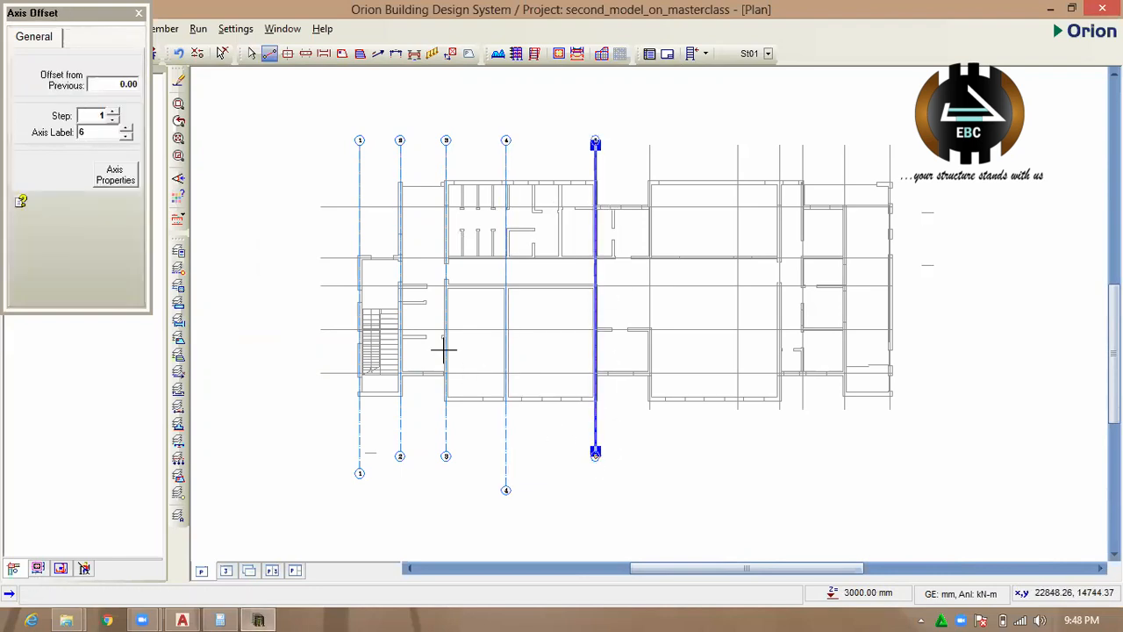
{"action": "left_click", "coordinate": [101, 180]}
{"action": "left_click_drag", "start_coordinate": [649, 145], "coordinate": [676, 457]}
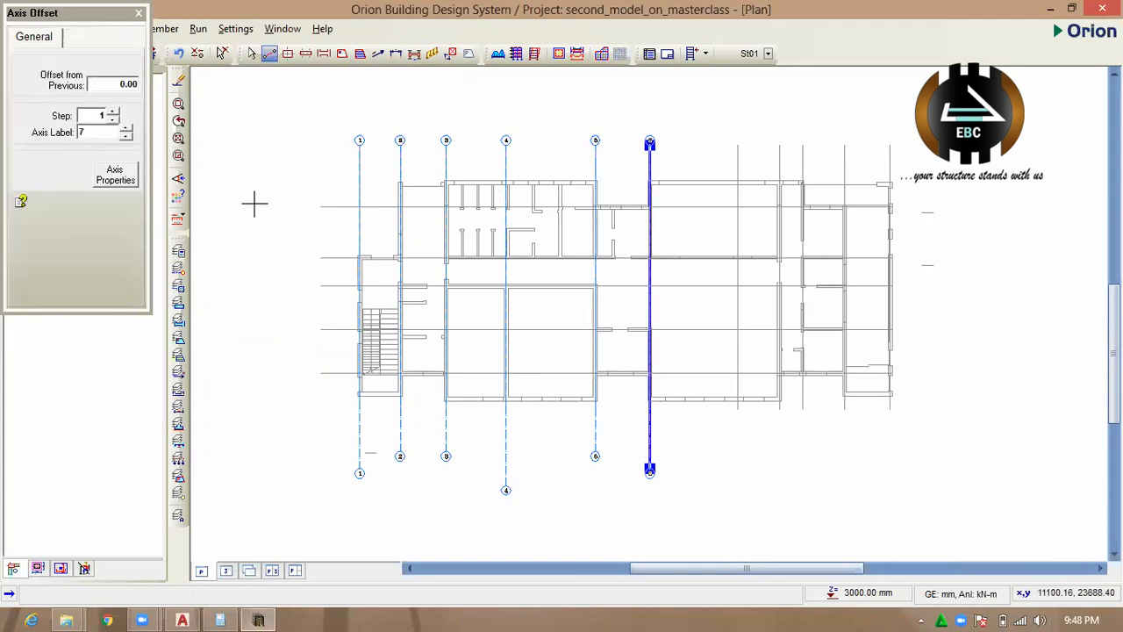
Add vertical axes 7, 8 and 9 along the following grid lines, about 19000, 18000 and 17000 mm long.
{"action": "left_click", "coordinate": [115, 174]}
{"action": "left_click_drag", "start_coordinate": [737, 143], "coordinate": [750, 469]}
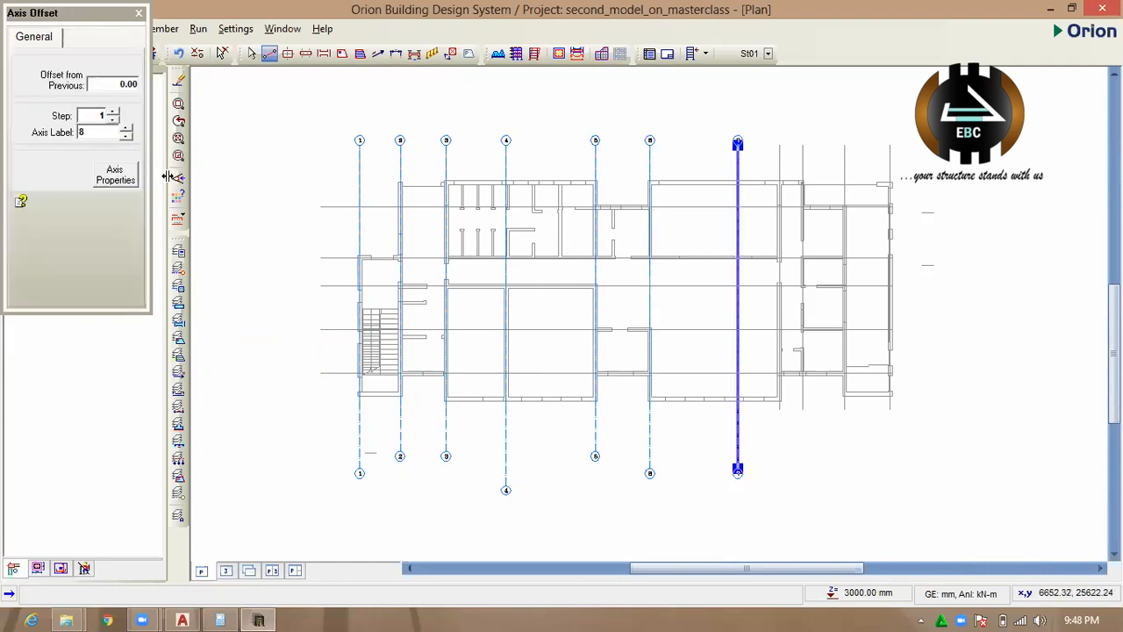
{"action": "left_click", "coordinate": [114, 174]}
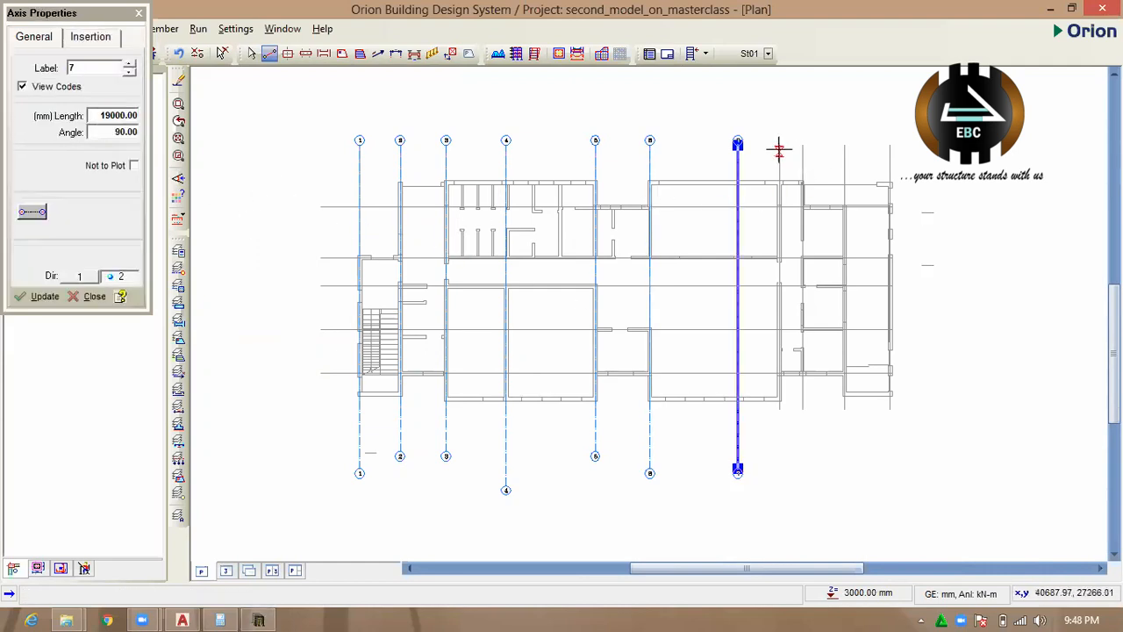
{"action": "left_click_drag", "start_coordinate": [779, 145], "coordinate": [779, 452]}
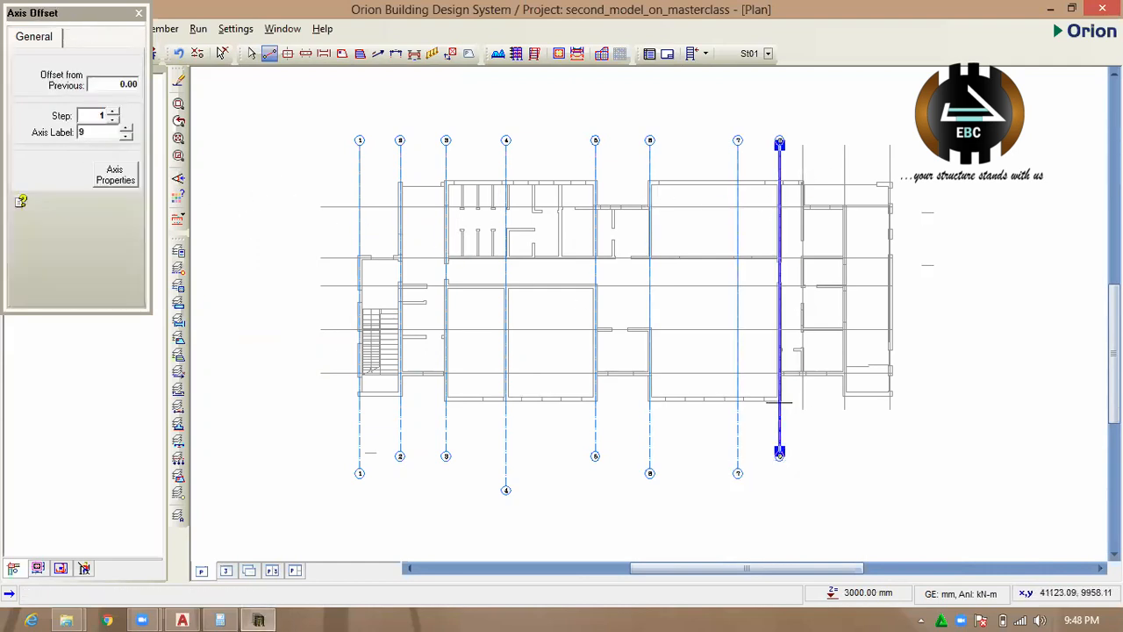
{"action": "left_click", "coordinate": [115, 175]}
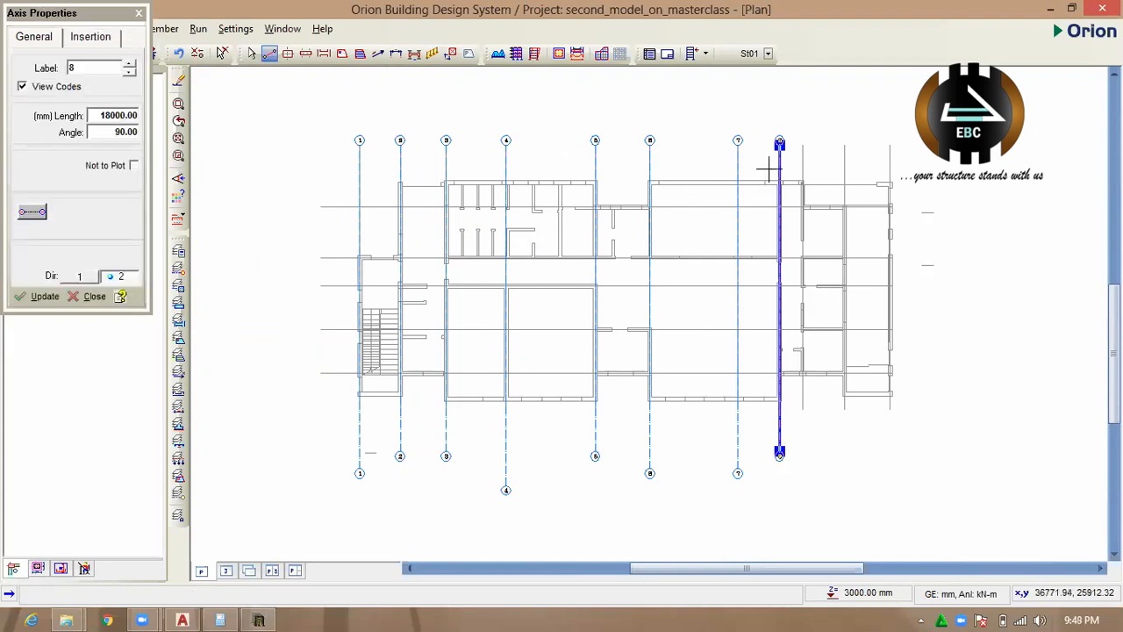
{"action": "mouse_move", "coordinate": [801, 145]}
{"action": "left_mouse_down"}
{"action": "mouse_move", "coordinate": [810, 448]}
{"action": "mouse_move", "coordinate": [806, 435]}
{"action": "left_mouse_up"}
Trace the two rightmost vertical grid lines with axes 10 and 11, about 20000 and 18000 mm long.
{"action": "left_click", "coordinate": [117, 178]}
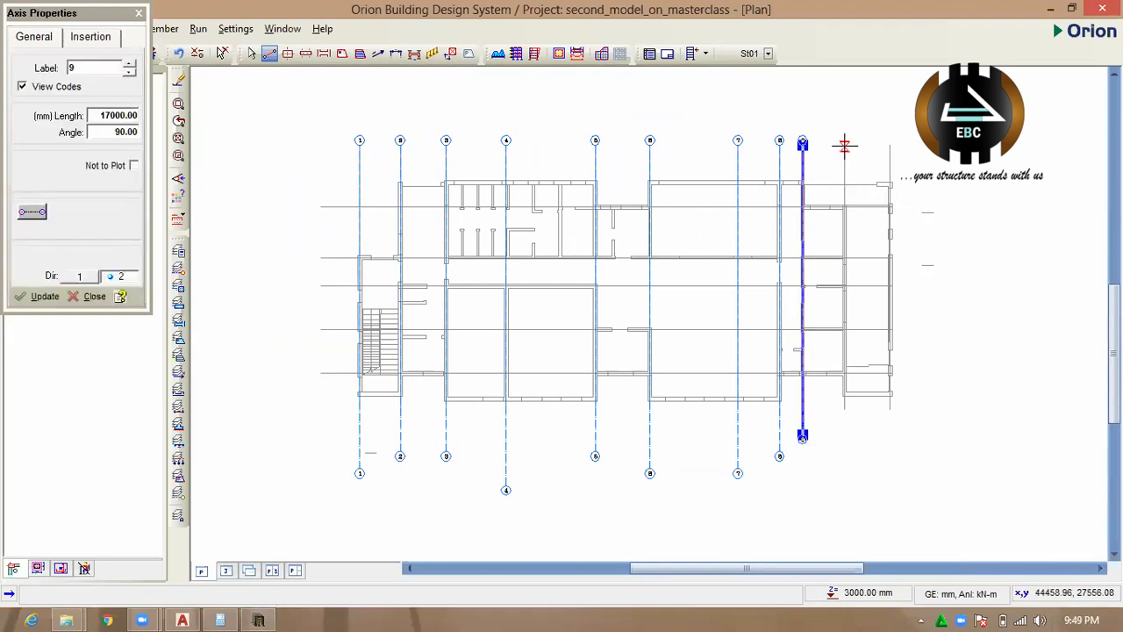
{"action": "left_click_drag", "start_coordinate": [844, 144], "coordinate": [851, 486]}
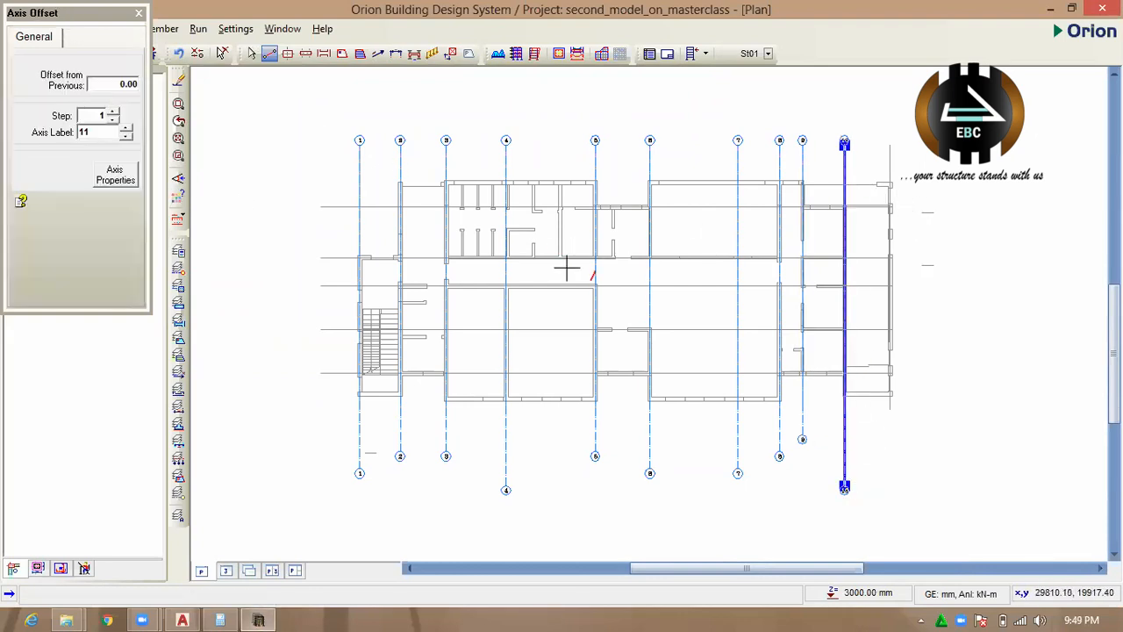
{"action": "left_click", "coordinate": [115, 175]}
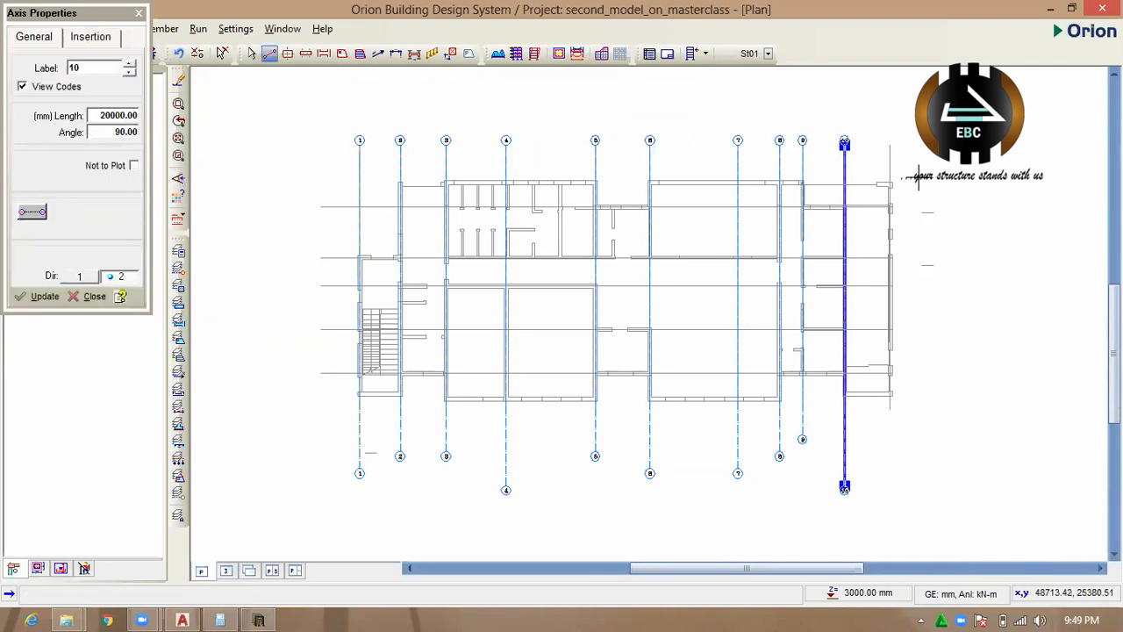
{"action": "left_click_drag", "start_coordinate": [890, 145], "coordinate": [900, 454]}
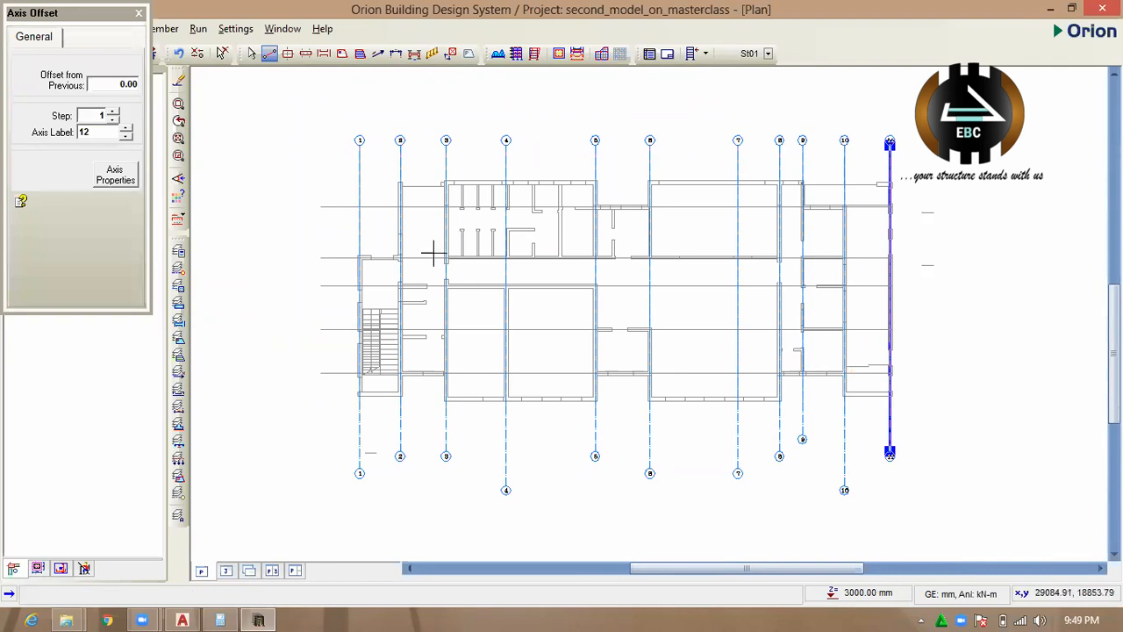
Draw horizontal axes A and B along the two uppermost horizontal grid lines, extending past the plan's right side.
{"action": "scroll", "coordinate": [433, 254], "scroll_direction": "down", "scroll_amount": 3}
{"action": "scroll", "coordinate": [471, 246], "scroll_direction": "up", "scroll_amount": 1}
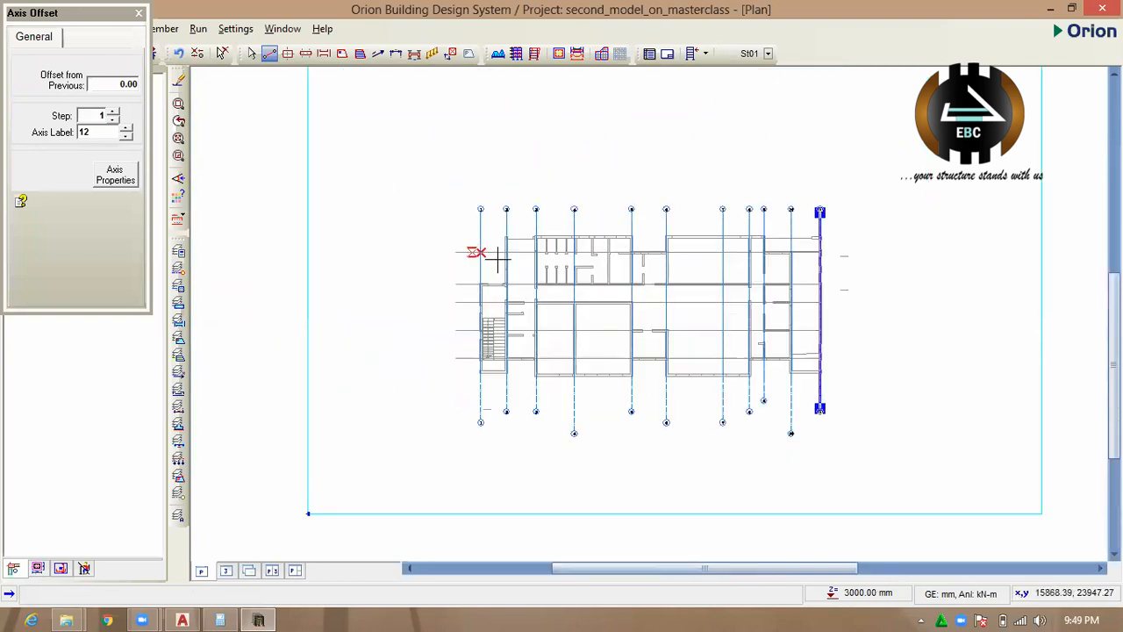
{"action": "left_click", "coordinate": [120, 181]}
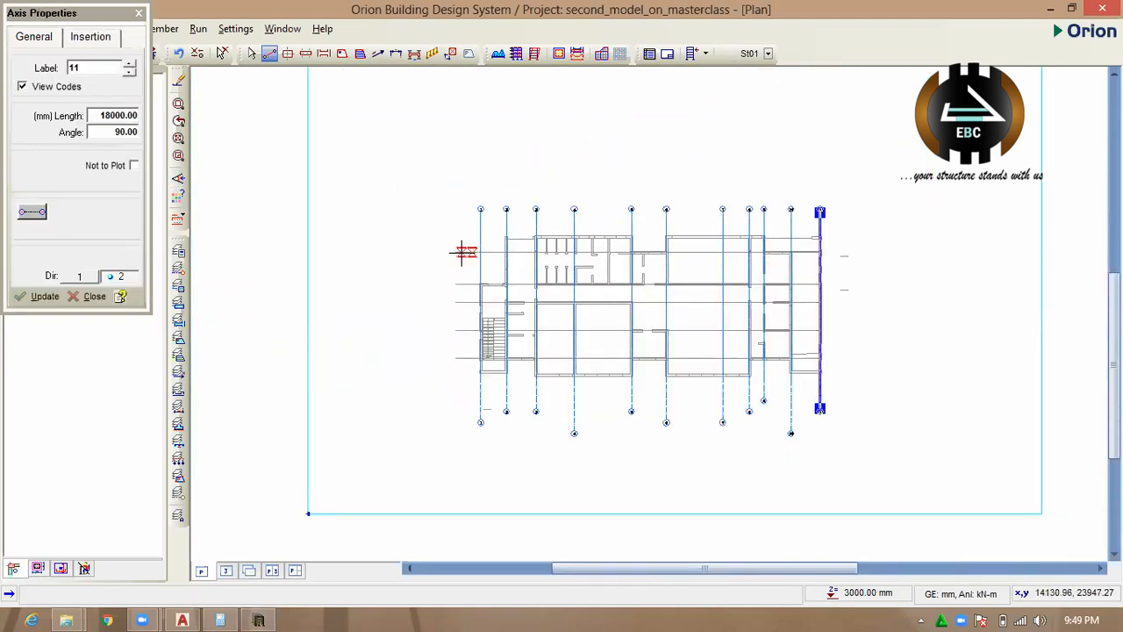
{"action": "left_click_drag", "start_coordinate": [455, 253], "coordinate": [902, 252]}
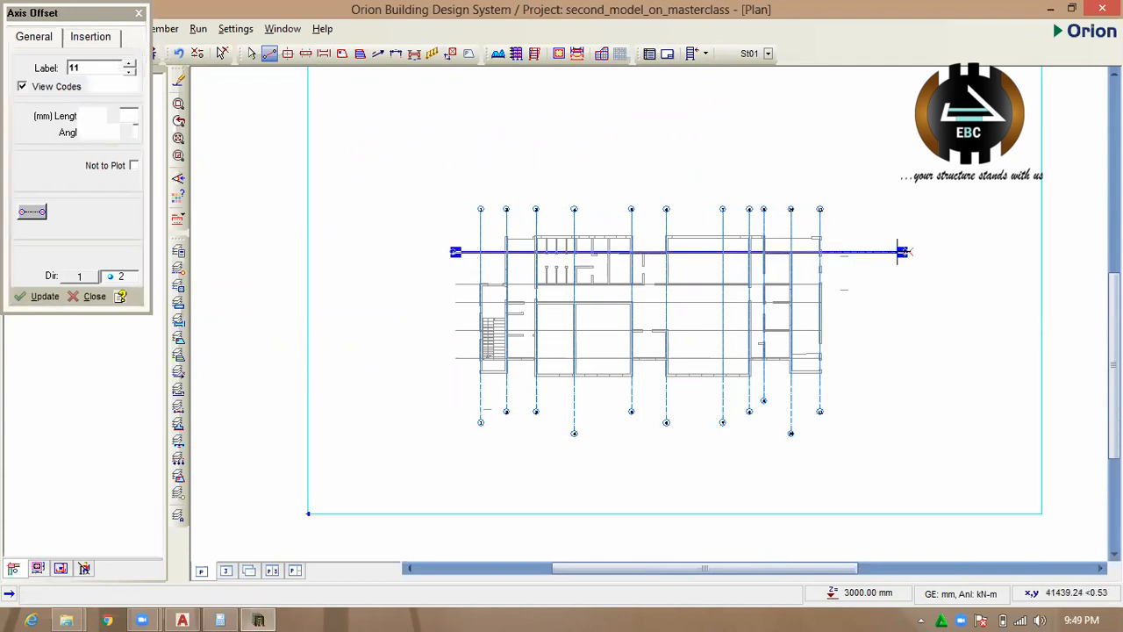
{"action": "left_click", "coordinate": [128, 179]}
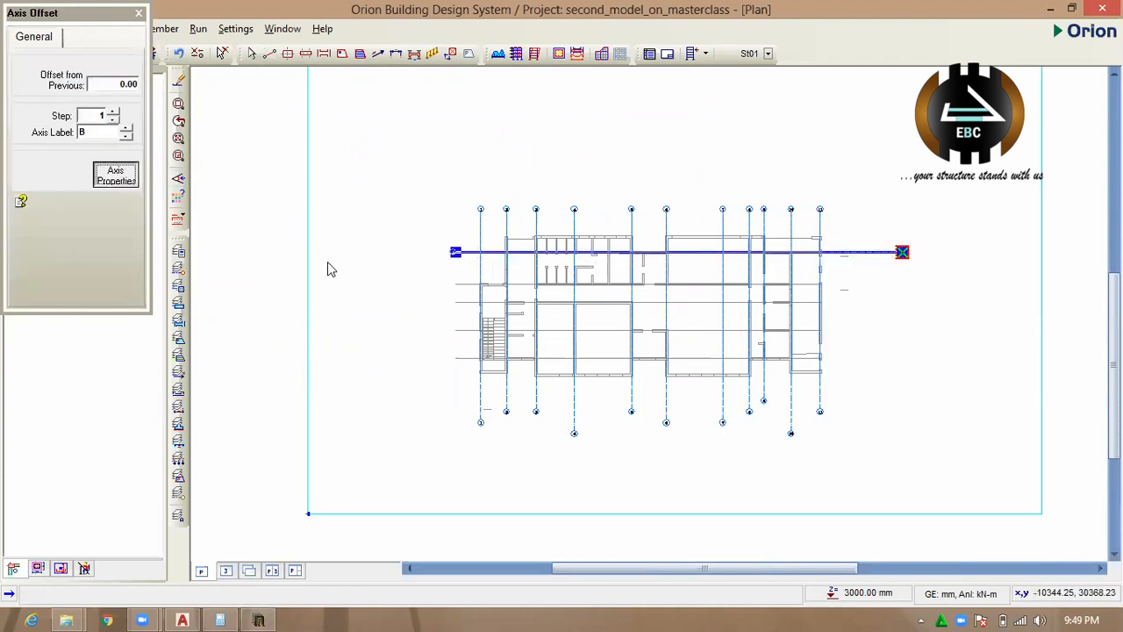
{"action": "left_click_drag", "start_coordinate": [473, 283], "coordinate": [945, 284]}
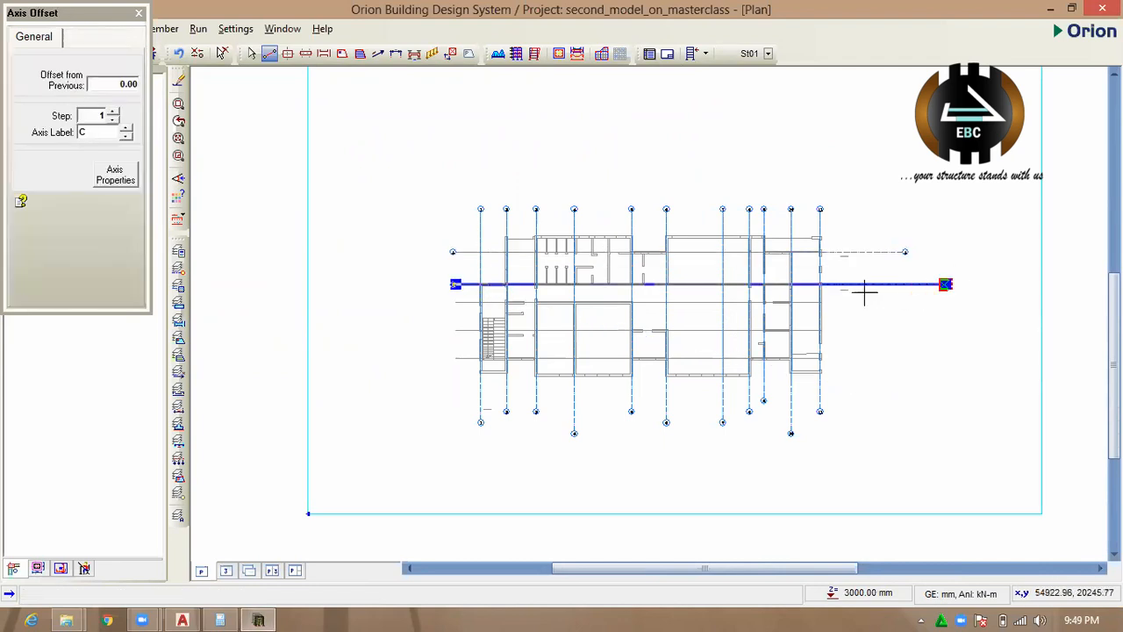
Trace the three remaining horizontal grid lines with axes C, D and E, and save the project.
{"action": "left_click", "coordinate": [123, 175]}
{"action": "left_click_drag", "start_coordinate": [629, 302], "coordinate": [979, 301]}
{"action": "left_click", "coordinate": [123, 176]}
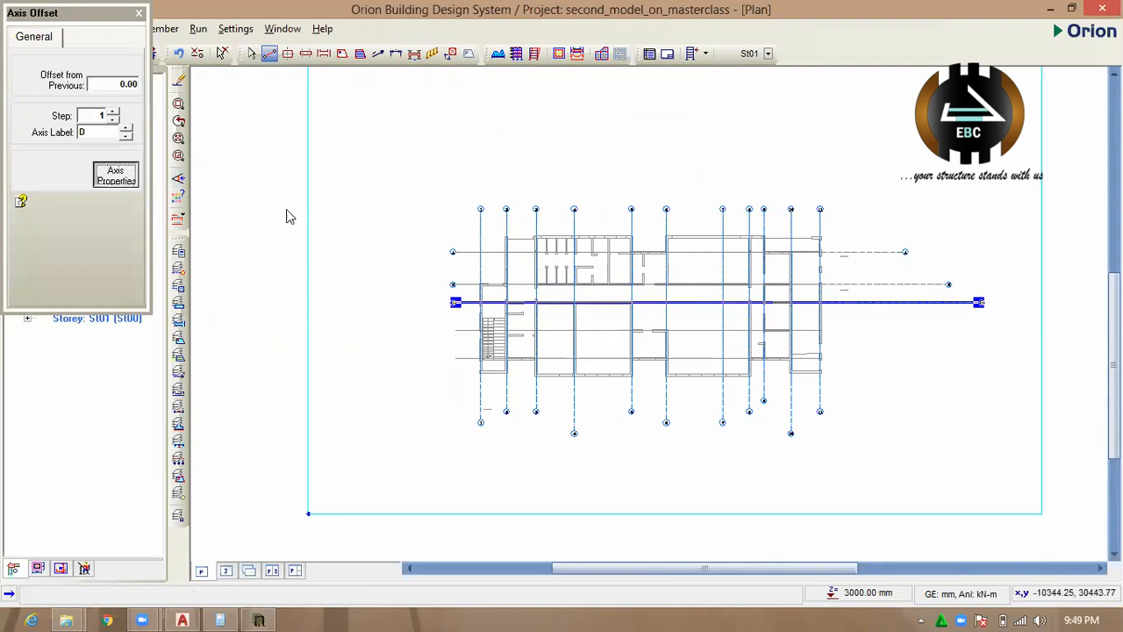
{"action": "left_click_drag", "start_coordinate": [455, 330], "coordinate": [962, 330]}
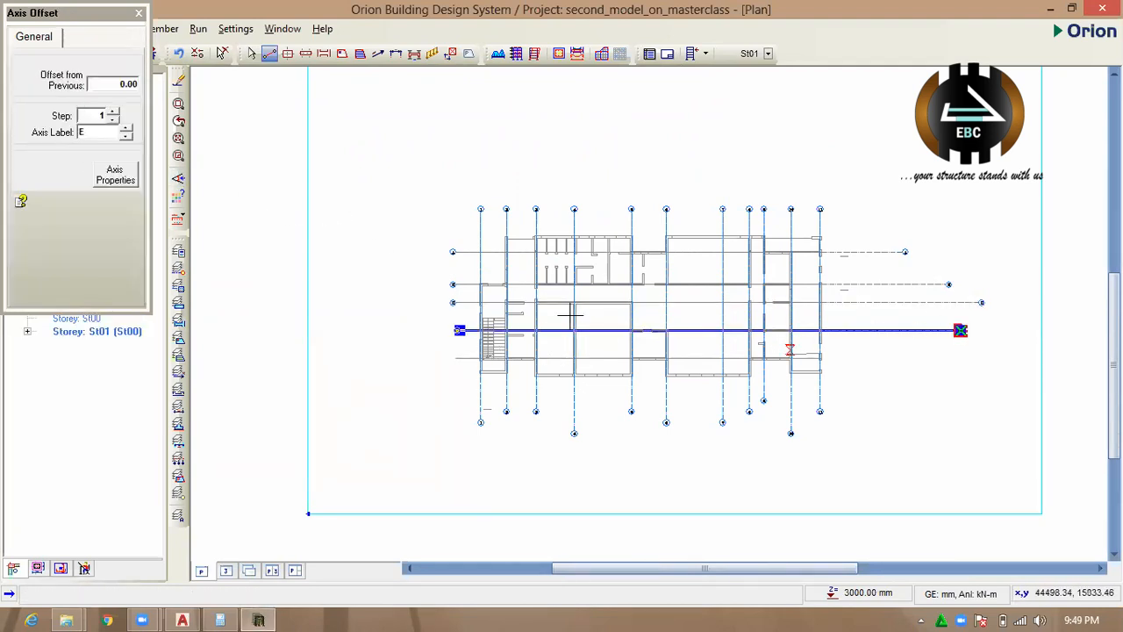
{"action": "left_click", "coordinate": [120, 180]}
{"action": "left_click_drag", "start_coordinate": [455, 358], "coordinate": [932, 356]}
{"action": "scroll", "coordinate": [624, 384], "scroll_direction": "up", "scroll_amount": 1}
{"action": "scroll", "coordinate": [649, 364], "scroll_direction": "up", "scroll_amount": 3}
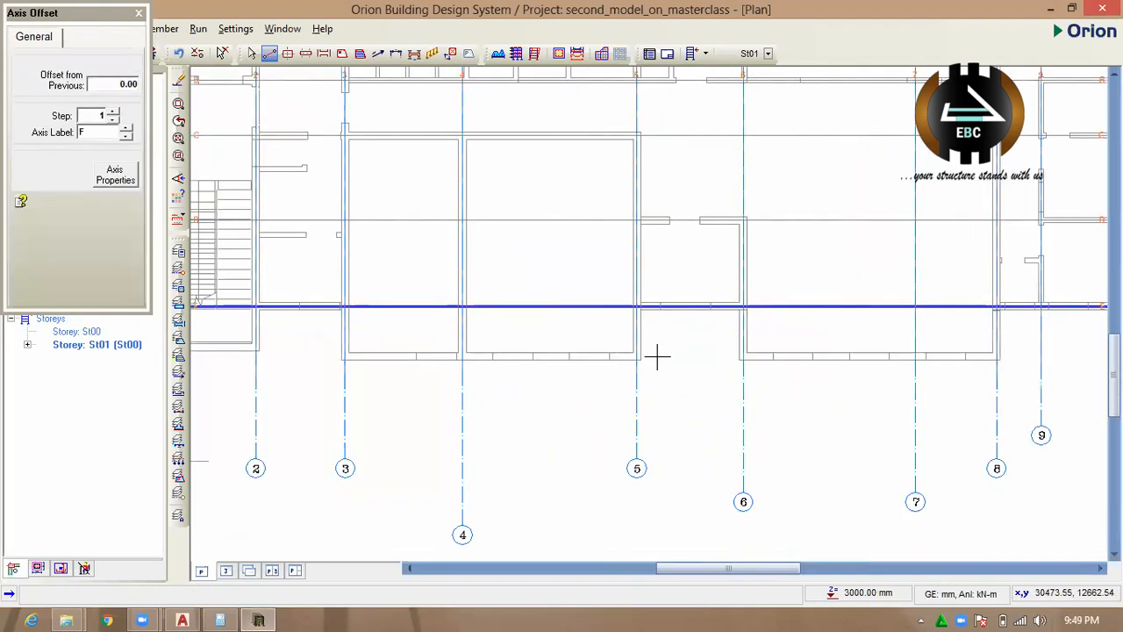
{"action": "scroll", "coordinate": [587, 284], "scroll_direction": "down", "scroll_amount": 3}
{"action": "key", "text": "Escape"}
{"action": "key", "text": "ctrl+s"}
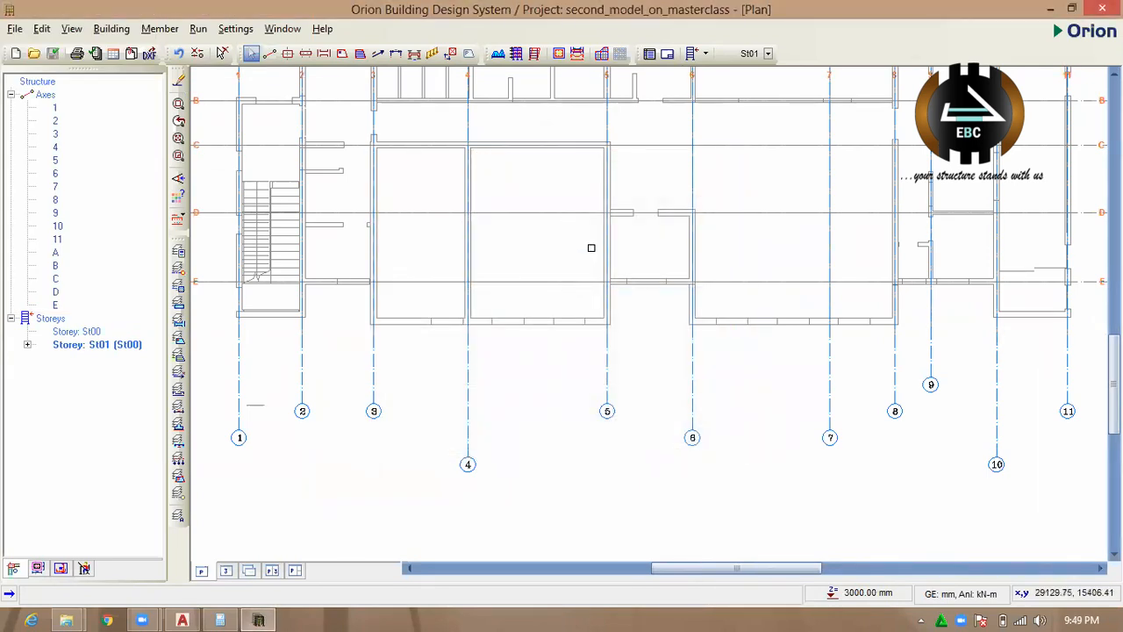
Check the dimension below grid line E in AutoCAD, and offset axis E downwards by 1230 mm in Orion.
{"action": "scroll", "coordinate": [577, 240], "scroll_direction": "down", "scroll_amount": 2}
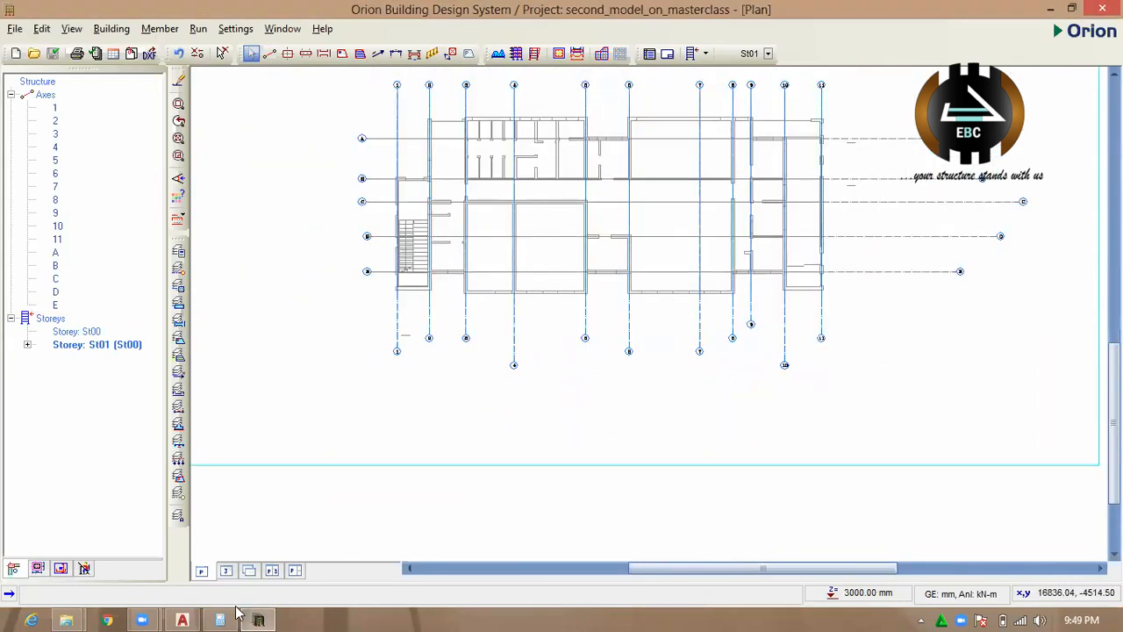
{"action": "left_click", "coordinate": [182, 620]}
{"action": "scroll", "coordinate": [380, 423], "scroll_direction": "down", "scroll_amount": 2}
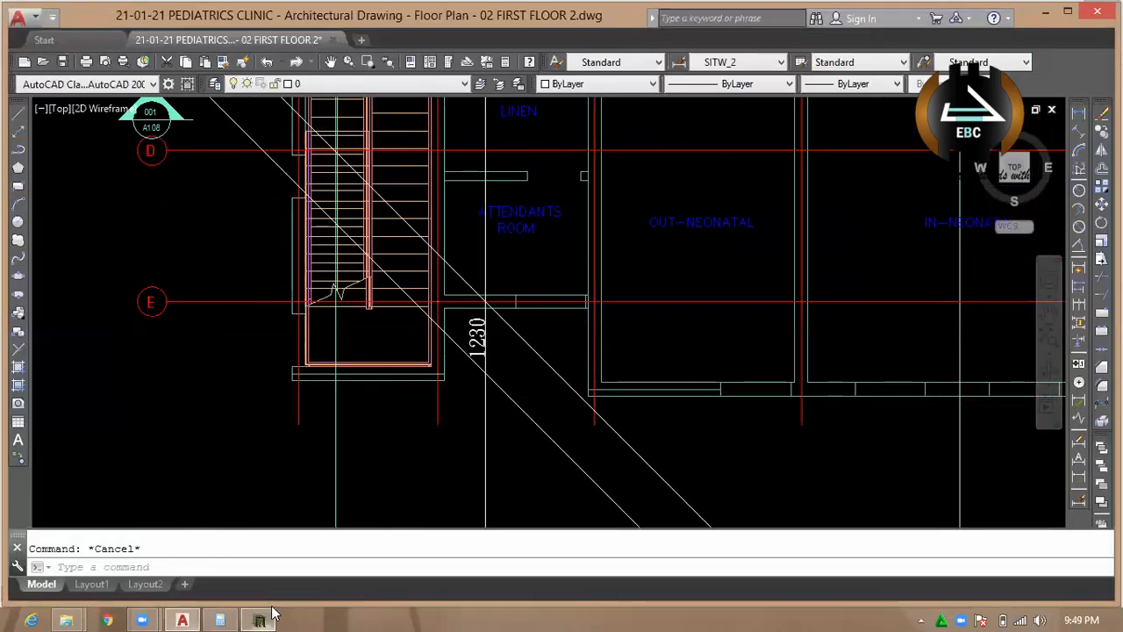
{"action": "left_click", "coordinate": [267, 617]}
{"action": "scroll", "coordinate": [514, 263], "scroll_direction": "up", "scroll_amount": 3}
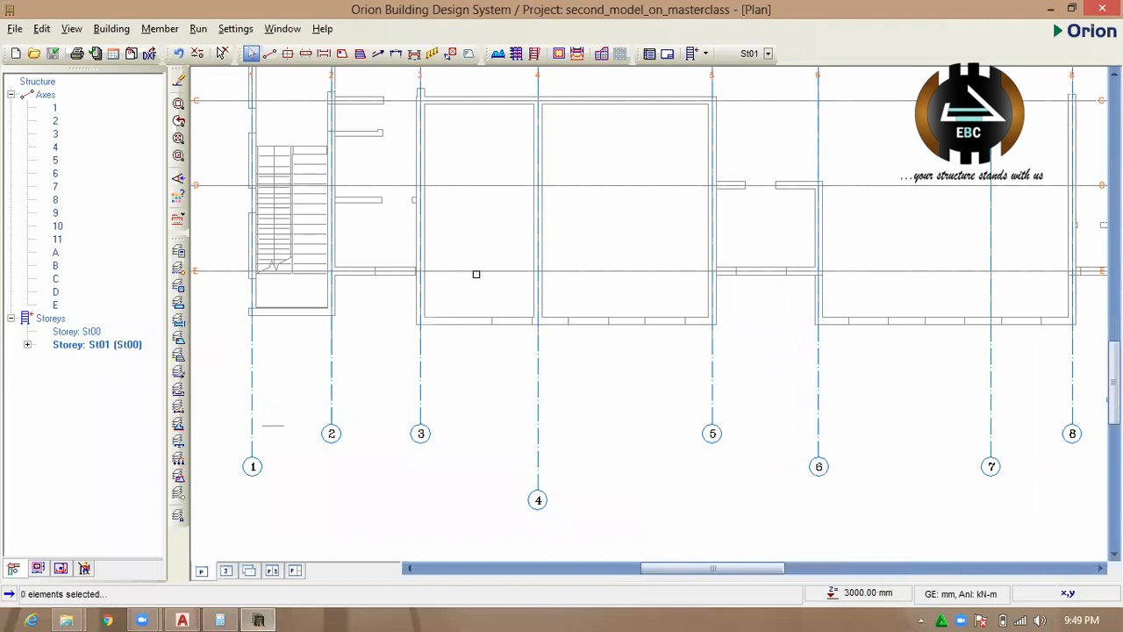
{"action": "right_click", "coordinate": [476, 272]}
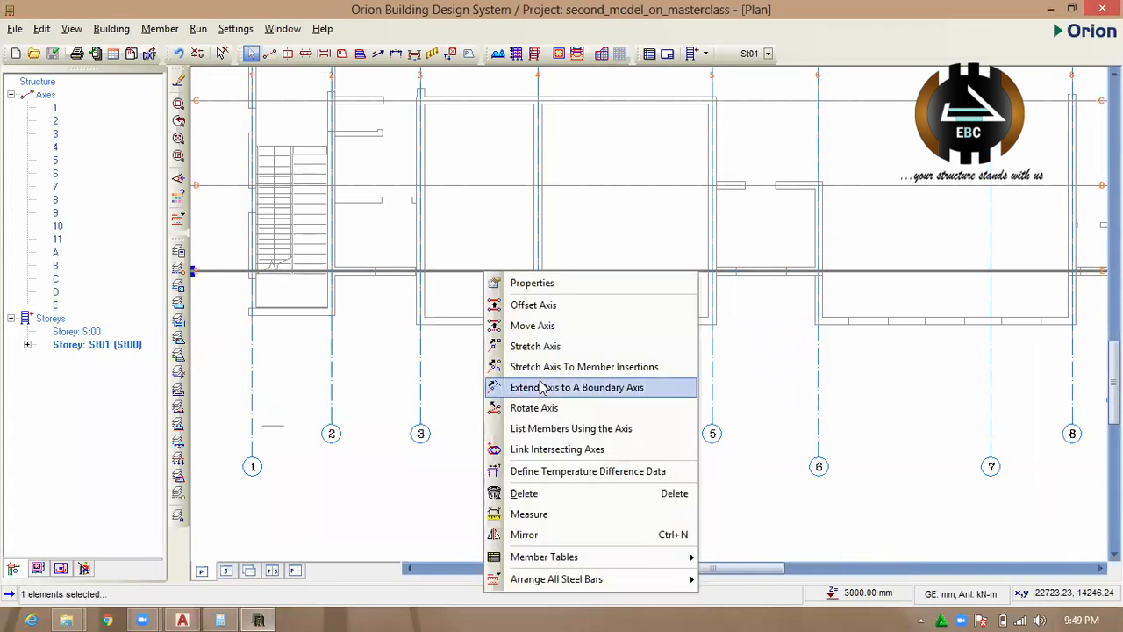
{"action": "left_click", "coordinate": [563, 305]}
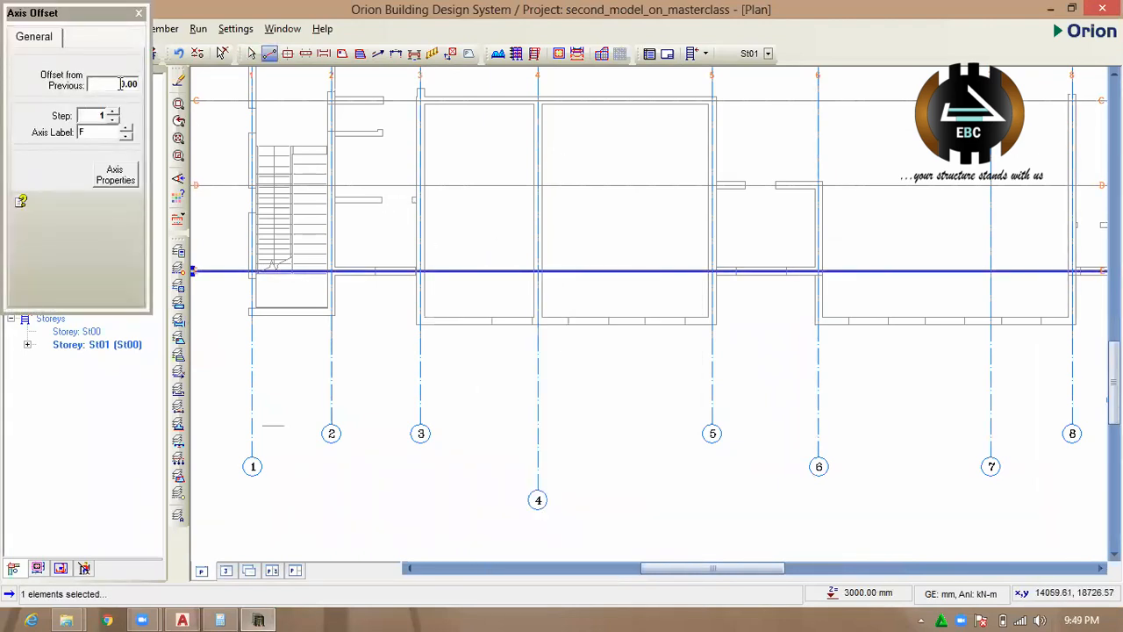
{"action": "double_click", "coordinate": [117, 85]}
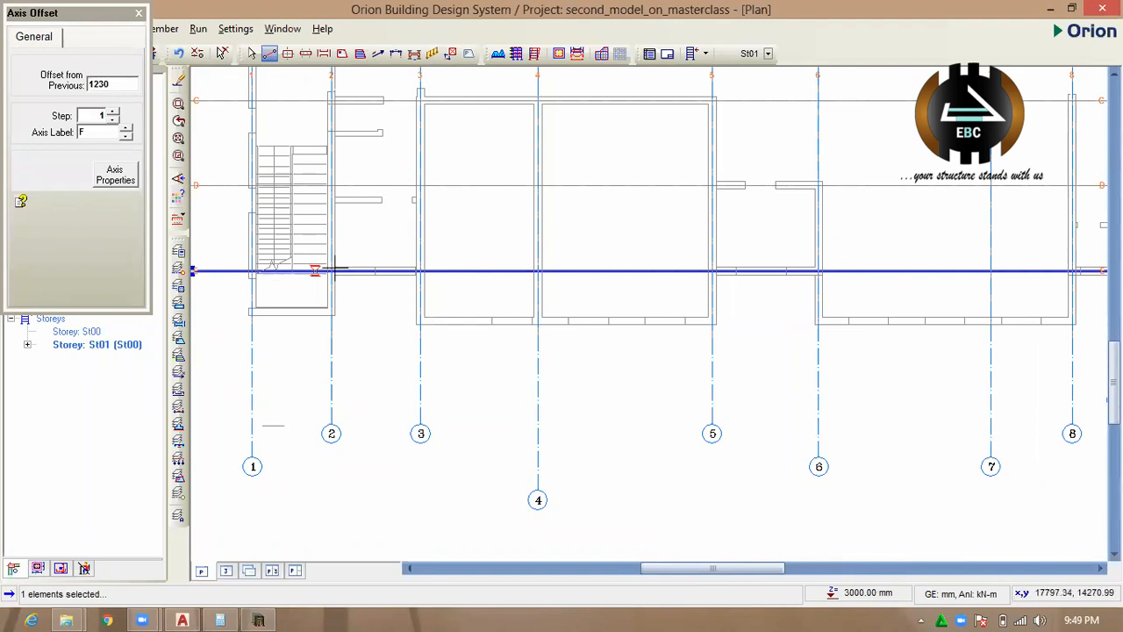
{"action": "left_click_drag", "start_coordinate": [375, 272], "coordinate": [379, 342]}
{"action": "scroll", "coordinate": [384, 344], "scroll_direction": "down", "scroll_amount": 4}
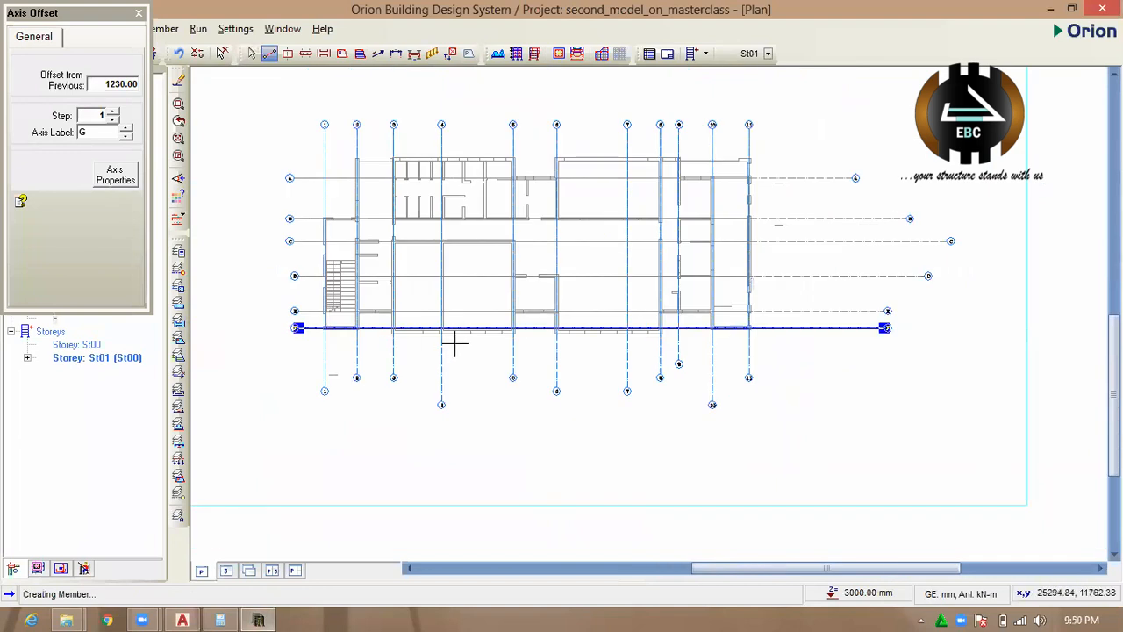
Switch to AutoCAD and erase the old dimension below grid line E.
{"action": "scroll", "coordinate": [404, 341], "scroll_direction": "up", "scroll_amount": 3}
{"action": "scroll", "coordinate": [347, 355], "scroll_direction": "down", "scroll_amount": 3}
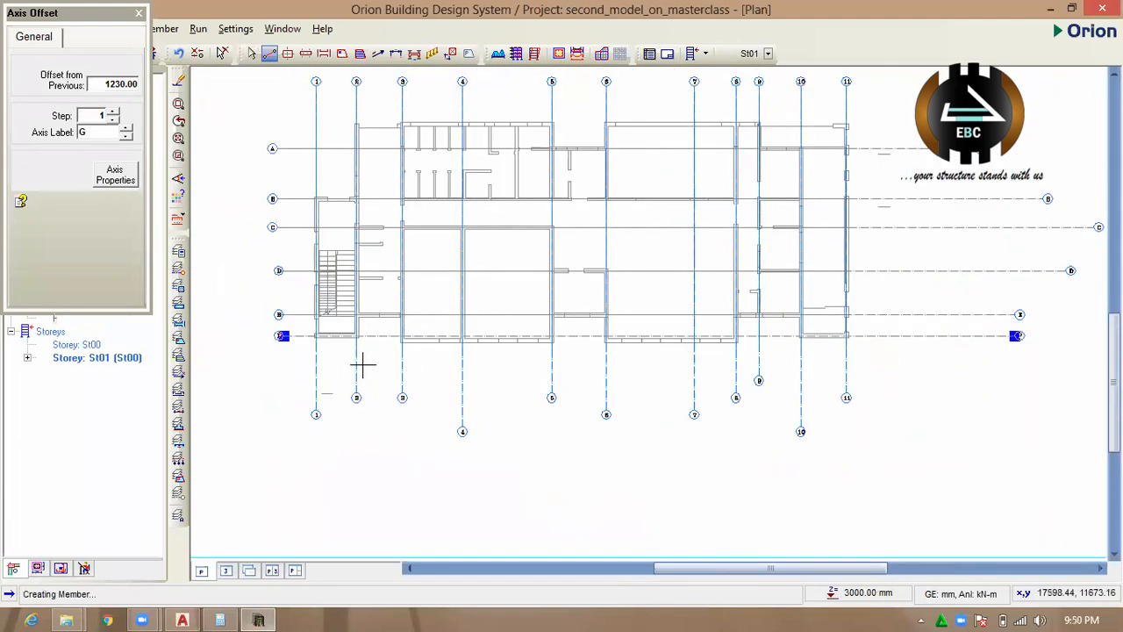
{"action": "scroll", "coordinate": [432, 207], "scroll_direction": "up", "scroll_amount": 2}
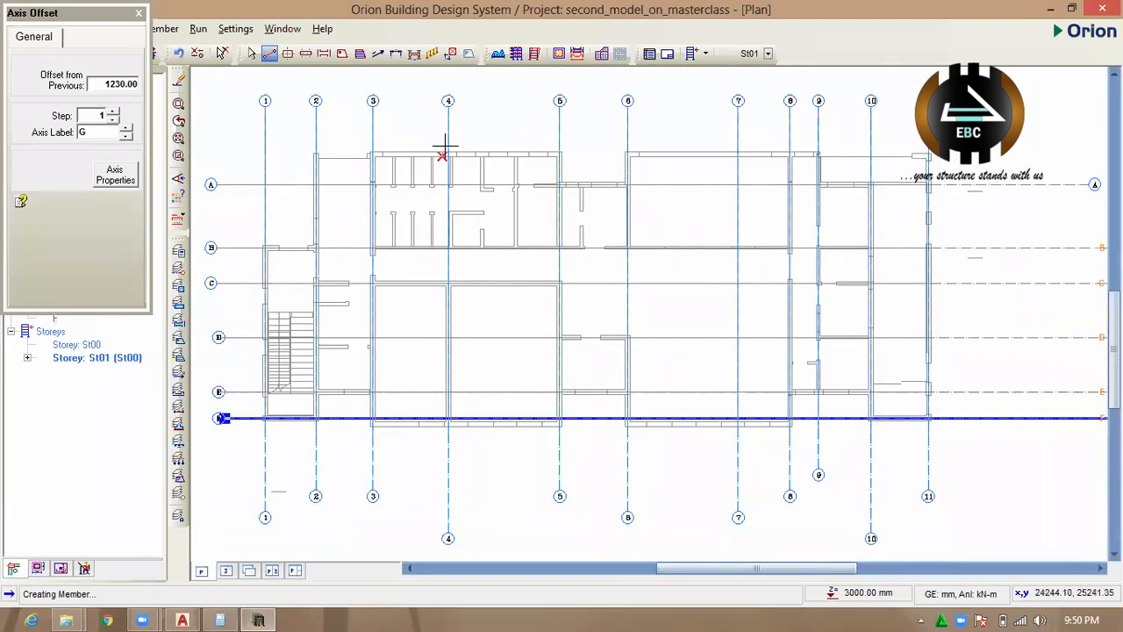
{"action": "scroll", "coordinate": [445, 147], "scroll_direction": "up", "scroll_amount": 1}
{"action": "scroll", "coordinate": [423, 145], "scroll_direction": "down", "scroll_amount": 1}
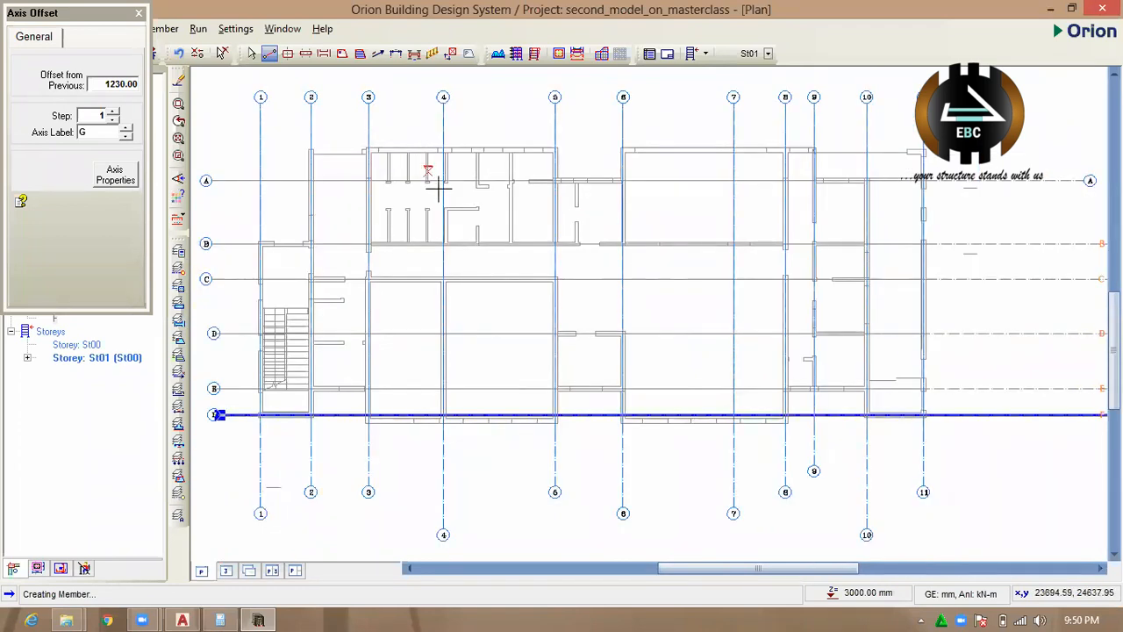
{"action": "left_click", "coordinate": [191, 613]}
{"action": "scroll", "coordinate": [497, 373], "scroll_direction": "up", "scroll_amount": 6}
{"action": "scroll", "coordinate": [369, 332], "scroll_direction": "down", "scroll_amount": 6}
{"action": "scroll", "coordinate": [469, 342], "scroll_direction": "up", "scroll_amount": 2}
{"action": "left_click", "coordinate": [467, 341]}
{"action": "left_click", "coordinate": [380, 364]}
{"action": "type", "text": "e"}
{"action": "key", "text": "space"}
Measure the vertical distance from the lowest wall's centreline up to grid line E in the AutoCAD drawing.
{"action": "scroll", "coordinate": [368, 351], "scroll_direction": "down", "scroll_amount": 3}
{"action": "key", "text": "Escape"}
{"action": "scroll", "coordinate": [474, 358], "scroll_direction": "up", "scroll_amount": 8}
{"action": "type", "text": "d"}
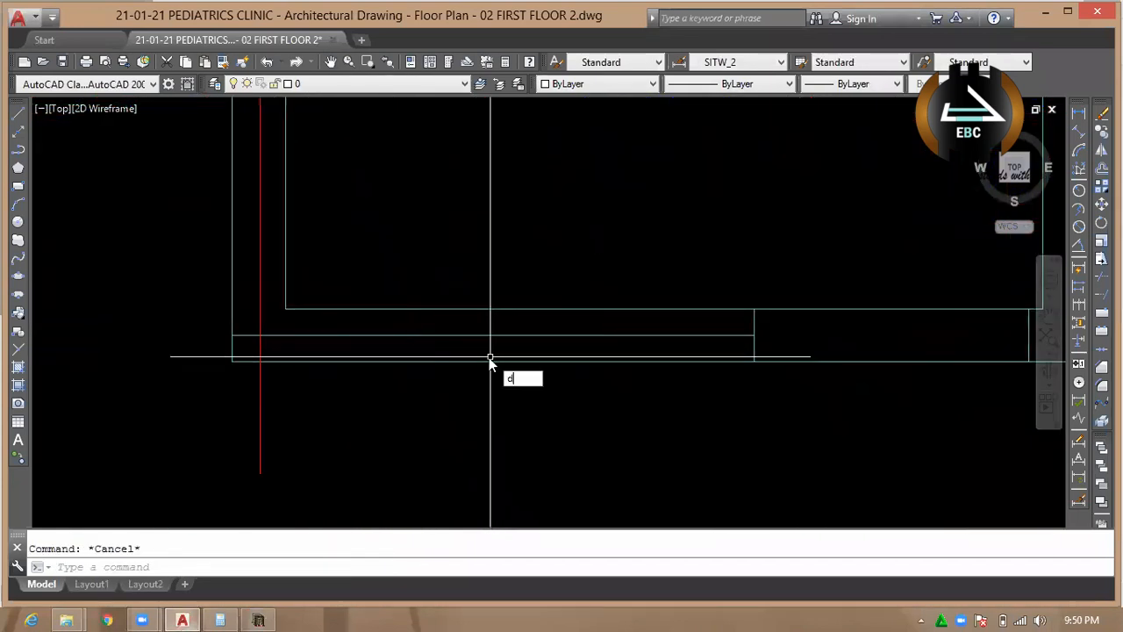
{"action": "type", "text": "li"}
{"action": "key", "text": "space"}
{"action": "scroll", "coordinate": [490, 357], "scroll_direction": "down", "scroll_amount": 3}
{"action": "left_click", "coordinate": [521, 379]}
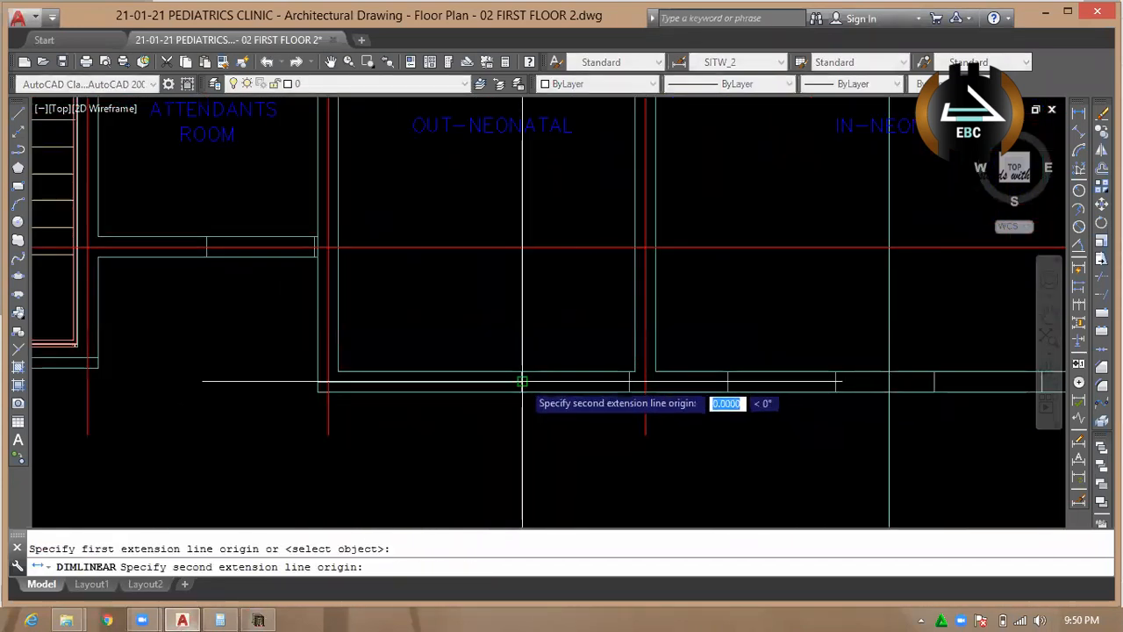
{"action": "left_click", "coordinate": [631, 244]}
{"action": "key", "text": "Escape"}
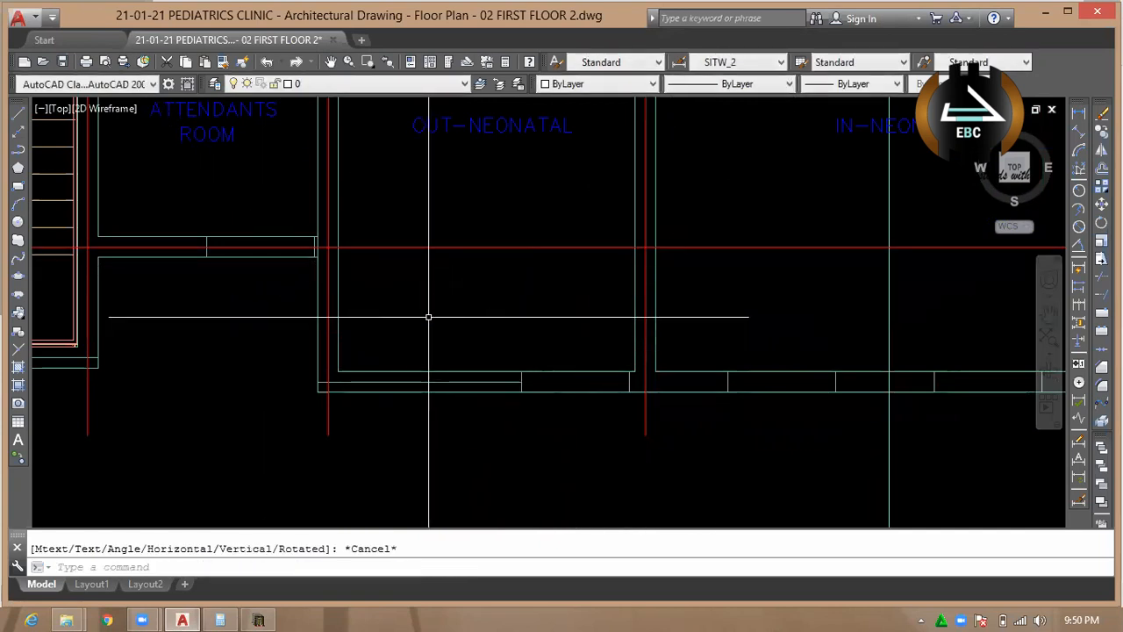
Measure the vertical distance from grid line A up to the centreline of the uppermost wall in the AutoCAD drawing.
{"action": "scroll", "coordinate": [313, 524], "scroll_direction": "down", "scroll_amount": 3}
{"action": "scroll", "coordinate": [452, 352], "scroll_direction": "up", "scroll_amount": 4}
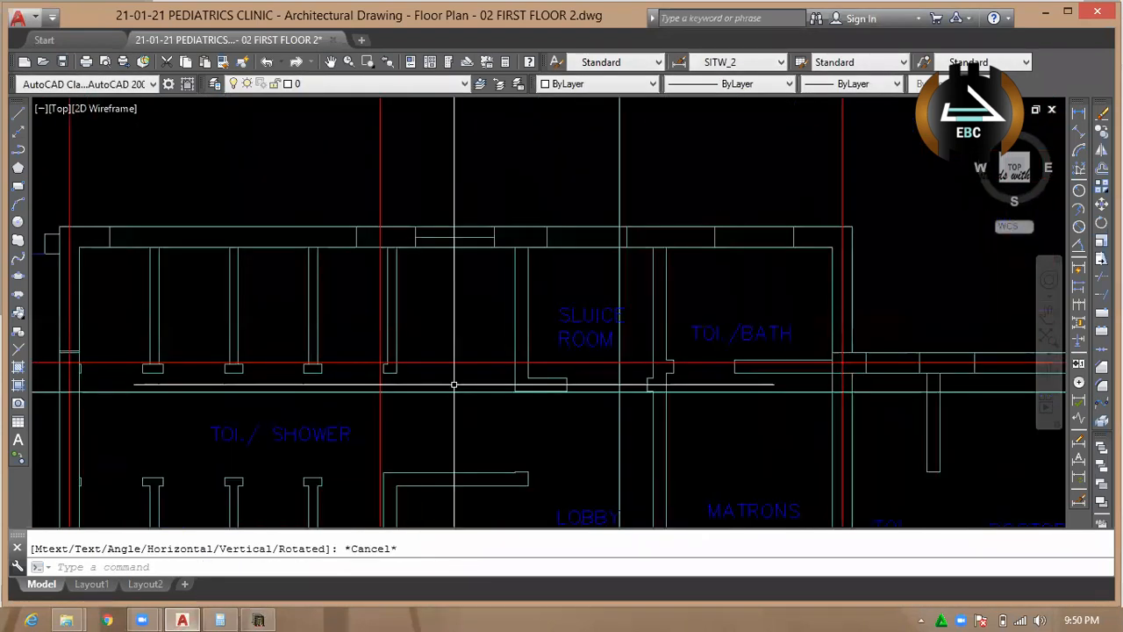
{"action": "key", "text": "space"}
{"action": "left_click", "coordinate": [526, 363]}
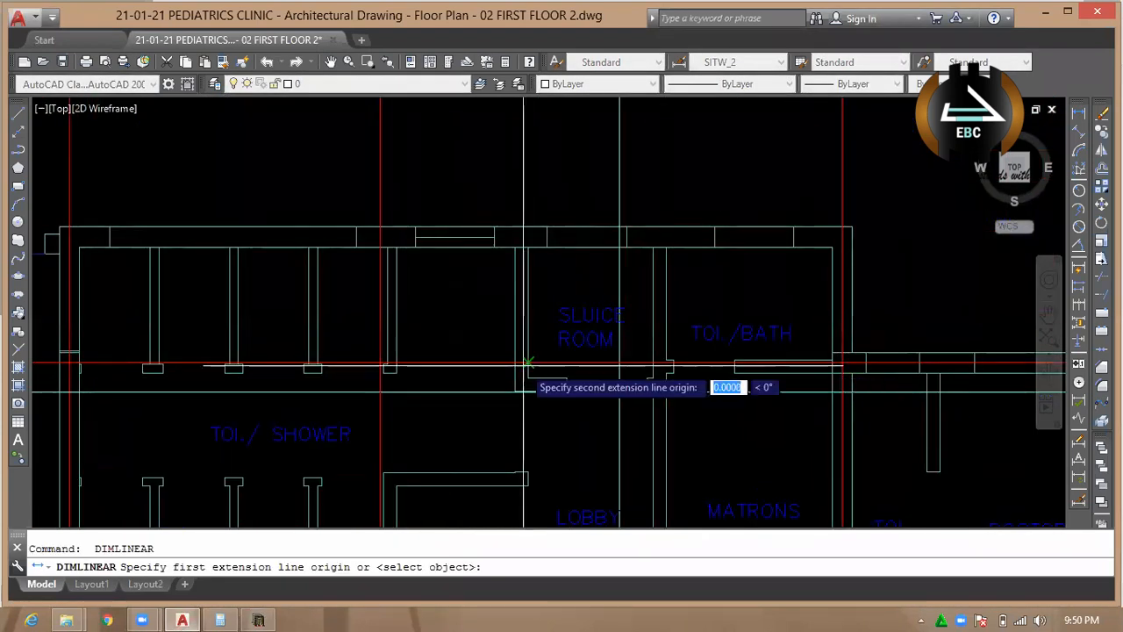
{"action": "scroll", "coordinate": [494, 240], "scroll_direction": "up", "scroll_amount": 2}
{"action": "left_click", "coordinate": [494, 238]}
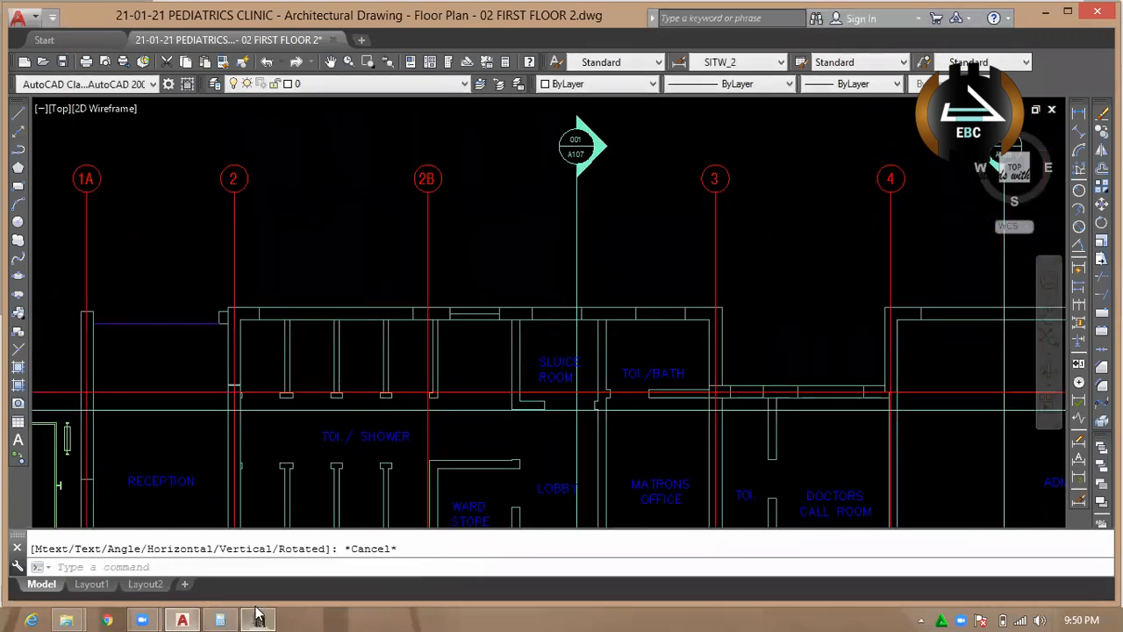
Switch back to Orion and end the axis offset command that is still open.
{"action": "left_click", "coordinate": [258, 617]}
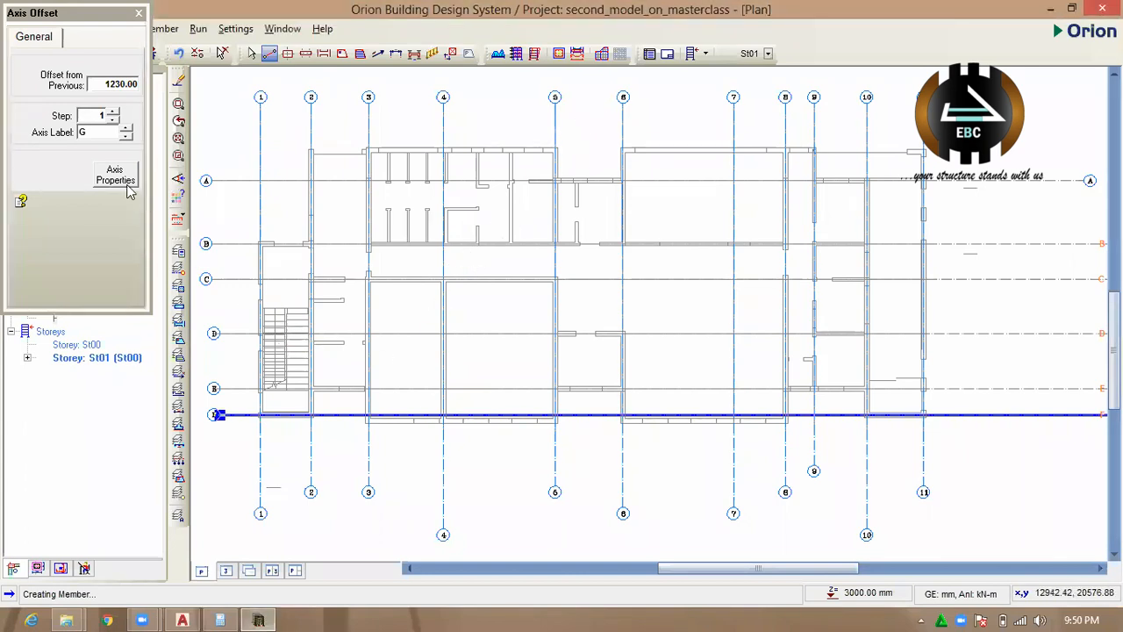
{"action": "left_click", "coordinate": [139, 14]}
{"action": "key", "text": "Escape"}
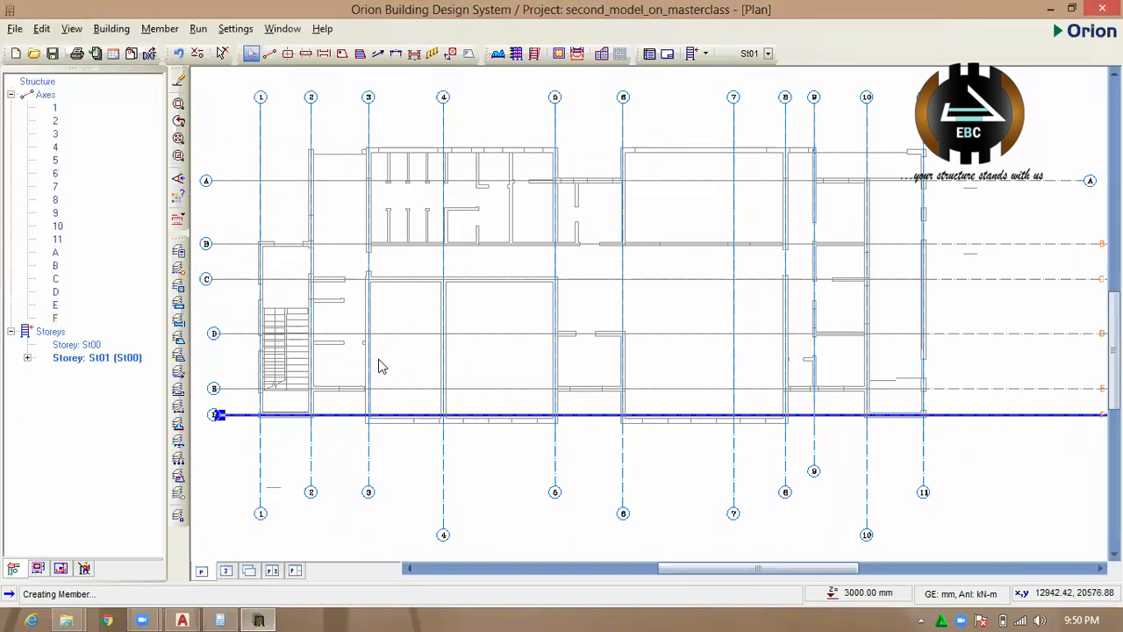
Offset axis E downwards by 1500 mm onto the lowest wall's centreline, and save the project.
{"action": "scroll", "coordinate": [381, 365], "scroll_direction": "down", "scroll_amount": 5}
{"action": "scroll", "coordinate": [398, 313], "scroll_direction": "up", "scroll_amount": 2}
{"action": "scroll", "coordinate": [386, 368], "scroll_direction": "up", "scroll_amount": 3}
{"action": "scroll", "coordinate": [403, 398], "scroll_direction": "down", "scroll_amount": 2}
{"action": "scroll", "coordinate": [426, 416], "scroll_direction": "up", "scroll_amount": 4}
{"action": "left_click", "coordinate": [471, 400]}
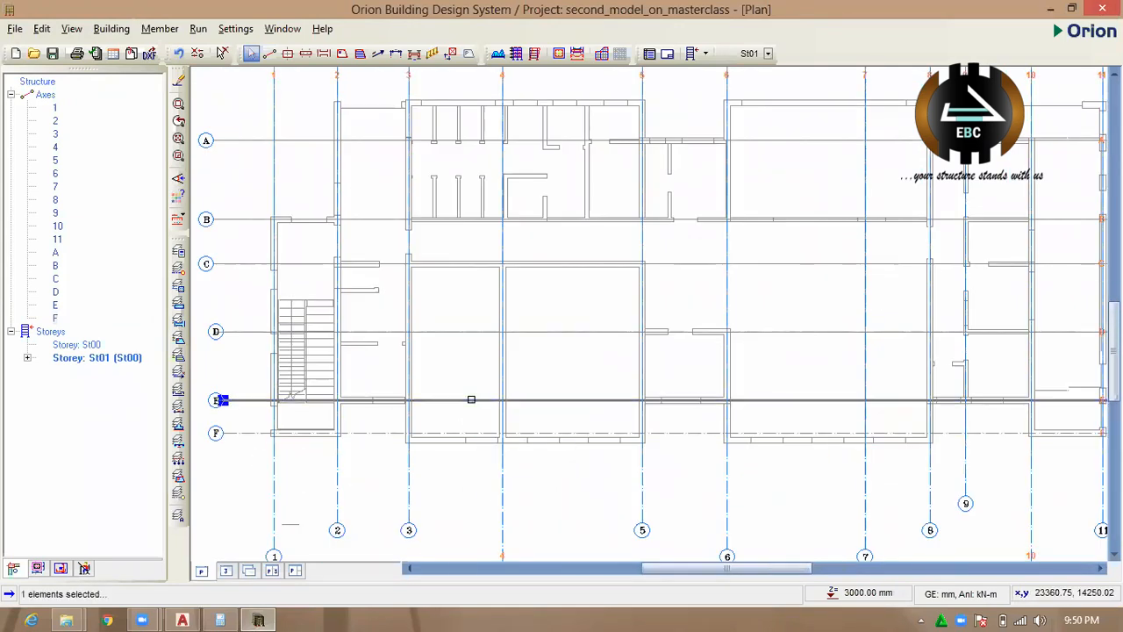
{"action": "right_click", "coordinate": [473, 400]}
{"action": "left_click", "coordinate": [522, 113]}
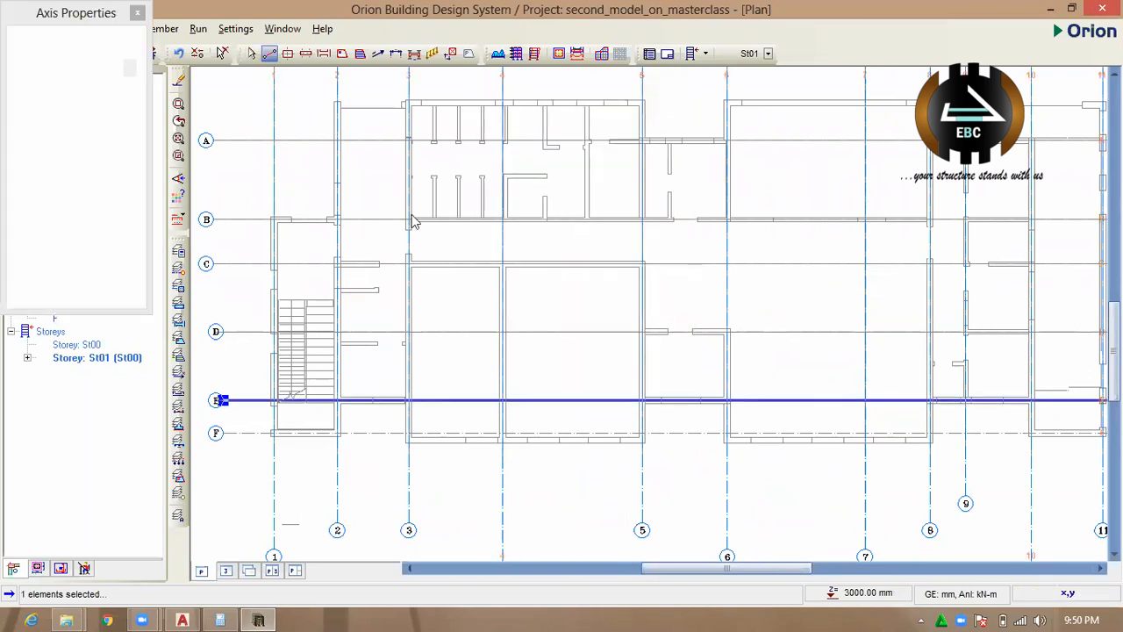
{"action": "double_click", "coordinate": [130, 84]}
{"action": "type", "text": "1500"}
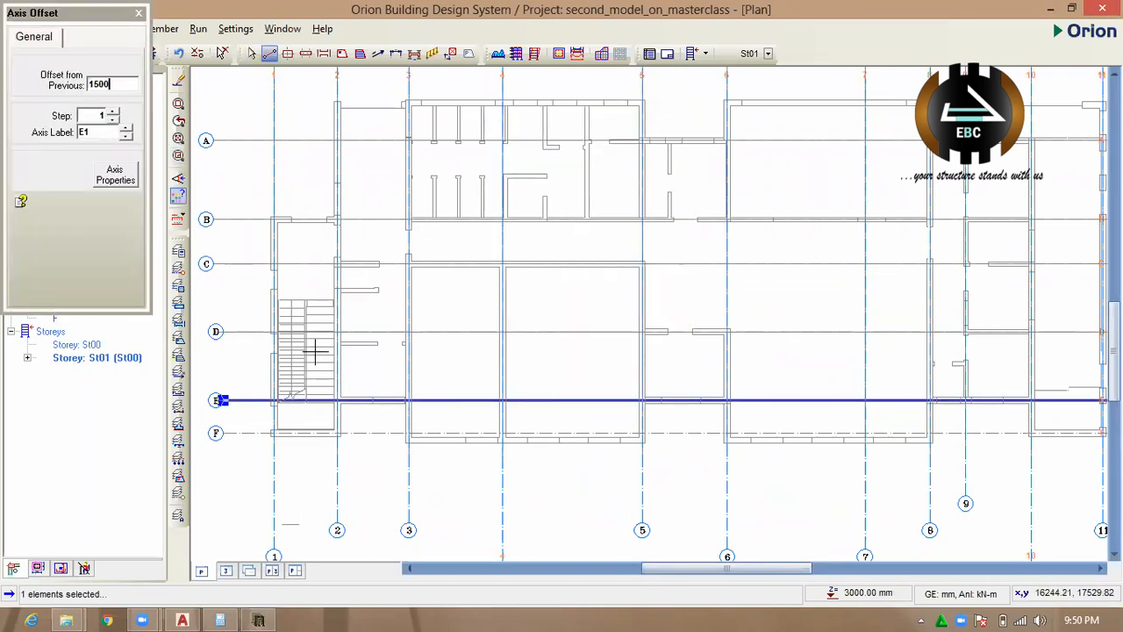
{"action": "left_click_drag", "start_coordinate": [447, 401], "coordinate": [459, 459]}
{"action": "scroll", "coordinate": [457, 474], "scroll_direction": "up", "scroll_amount": 2}
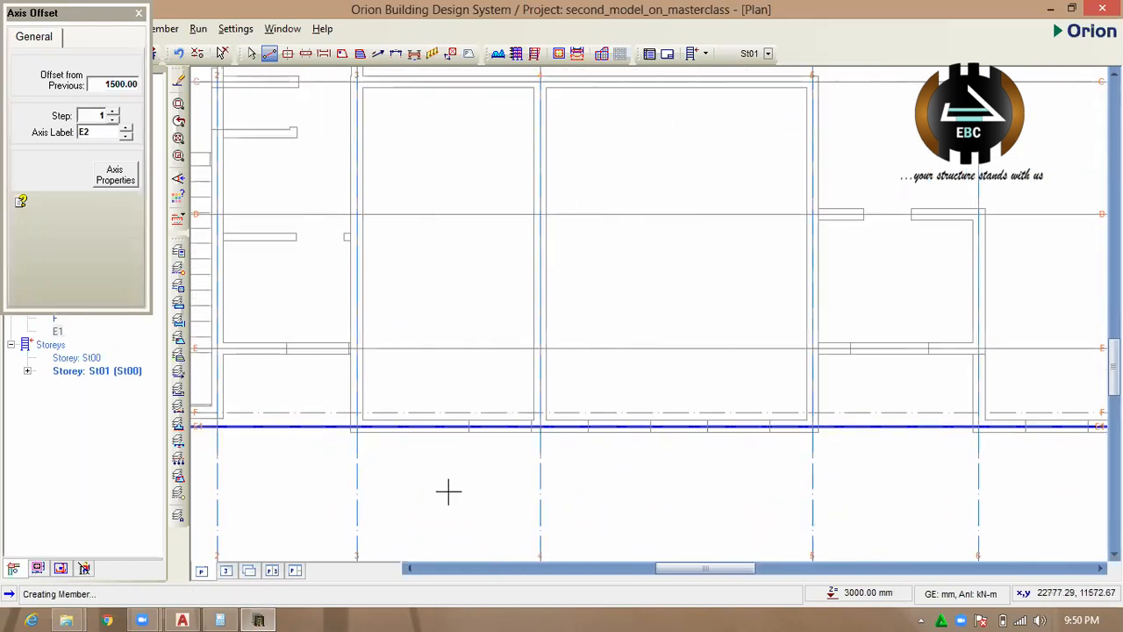
{"action": "scroll", "coordinate": [448, 489], "scroll_direction": "down", "scroll_amount": 2}
{"action": "left_click", "coordinate": [139, 14]}
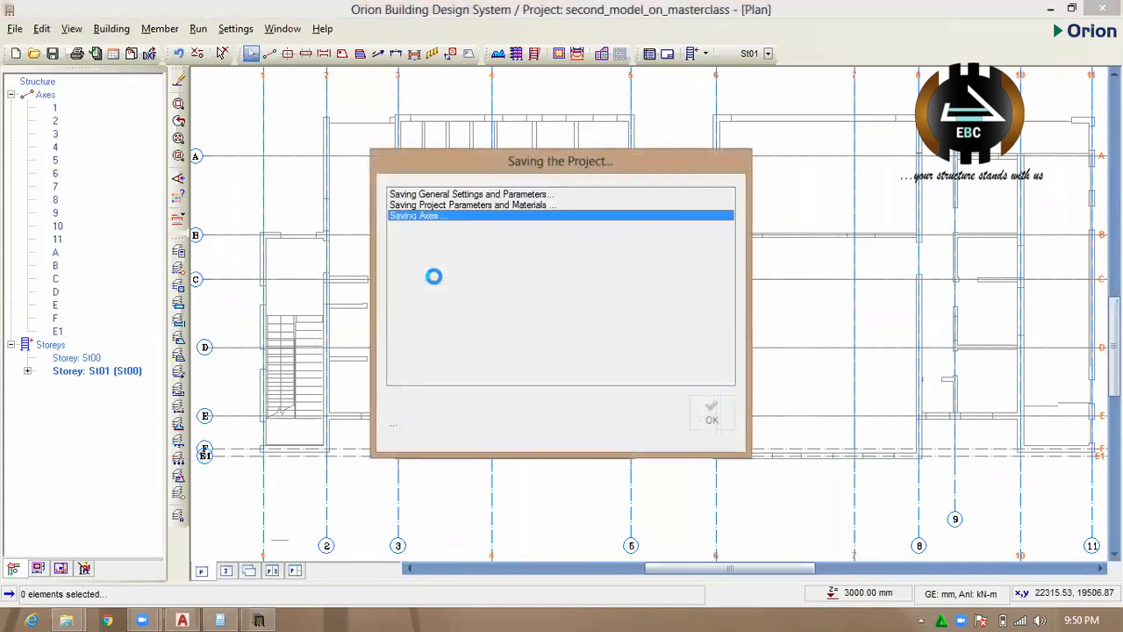
Offset axis A upwards by 1430 mm onto the uppermost wall's centreline, and save the project.
{"action": "scroll", "coordinate": [478, 316], "scroll_direction": "down", "scroll_amount": 2}
{"action": "scroll", "coordinate": [452, 307], "scroll_direction": "up", "scroll_amount": 2}
{"action": "scroll", "coordinate": [441, 318], "scroll_direction": "up", "scroll_amount": 2}
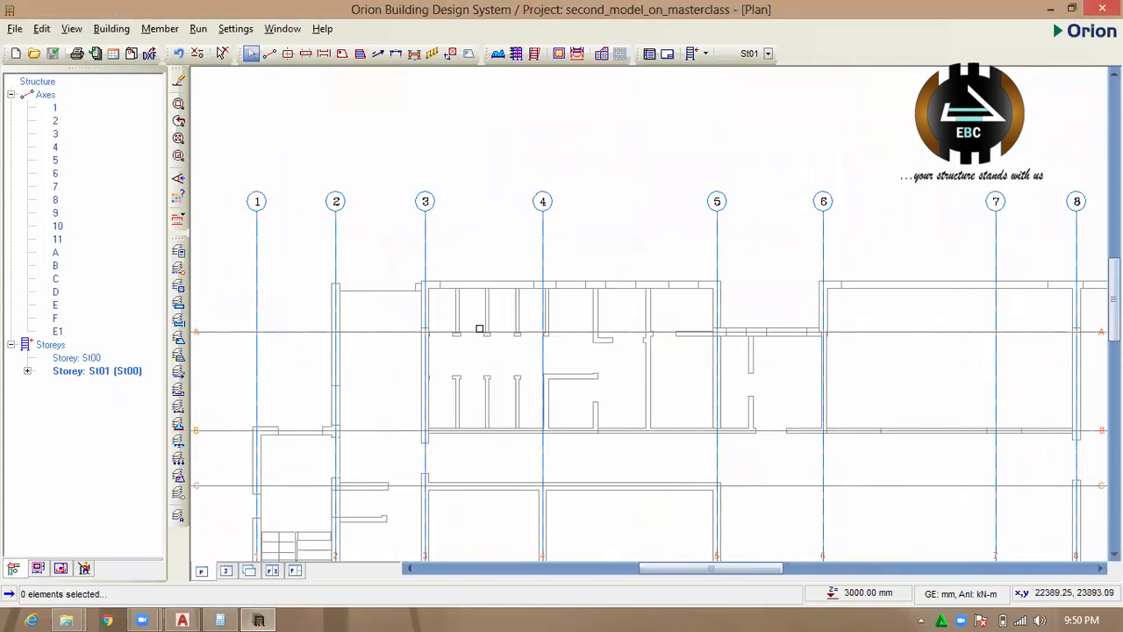
{"action": "left_click", "coordinate": [472, 328]}
{"action": "right_click", "coordinate": [472, 328]}
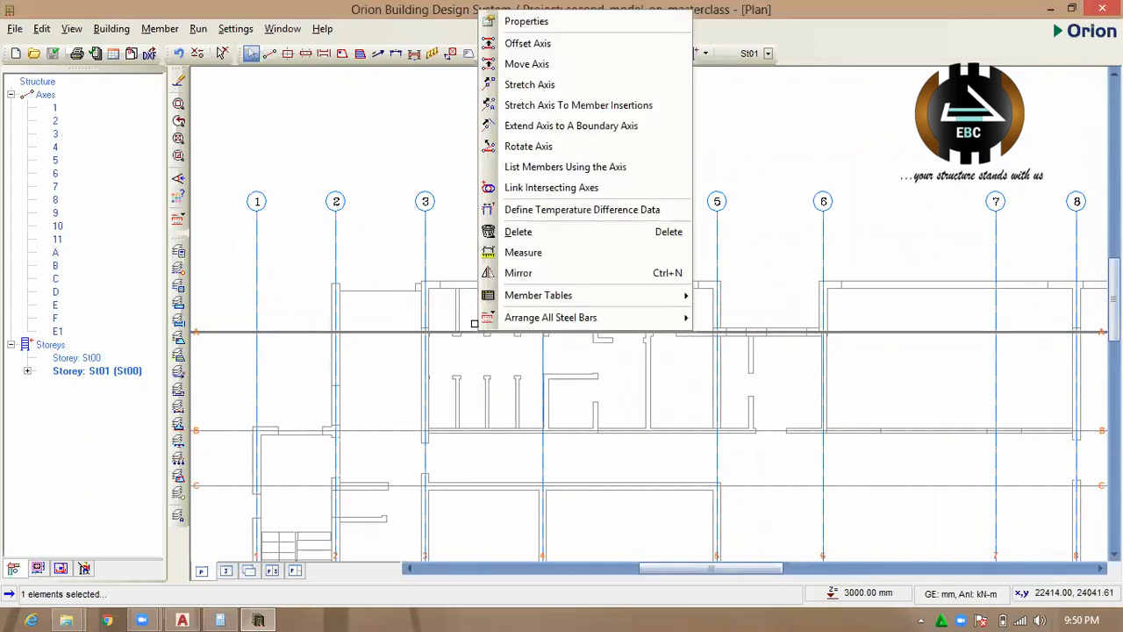
{"action": "left_click", "coordinate": [532, 46]}
{"action": "double_click", "coordinate": [128, 85]}
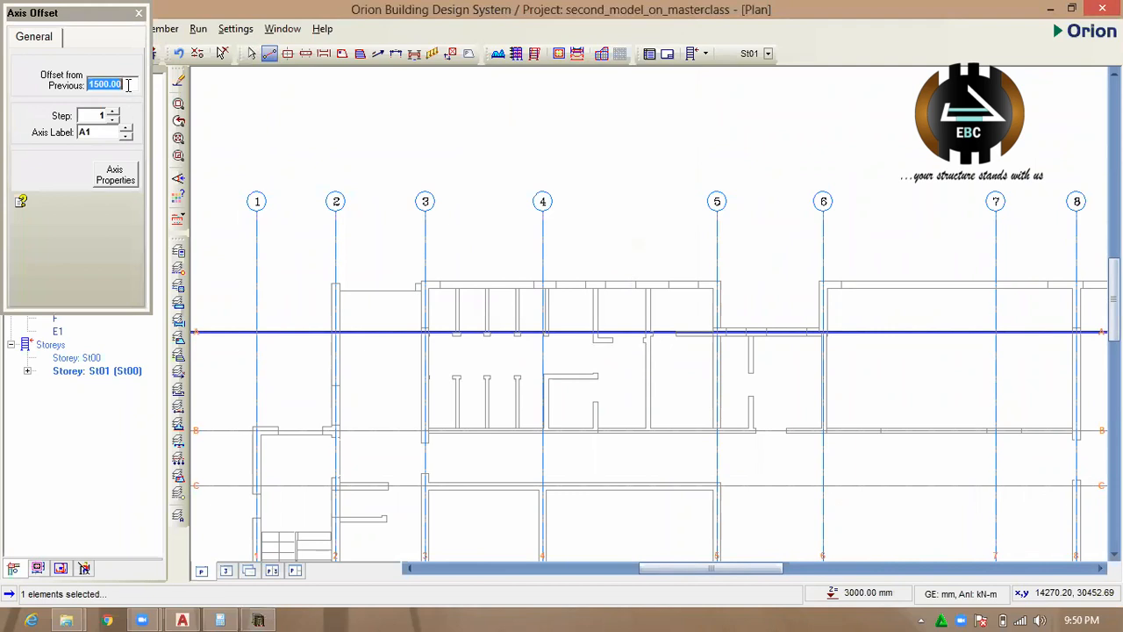
{"action": "type", "text": "1430"}
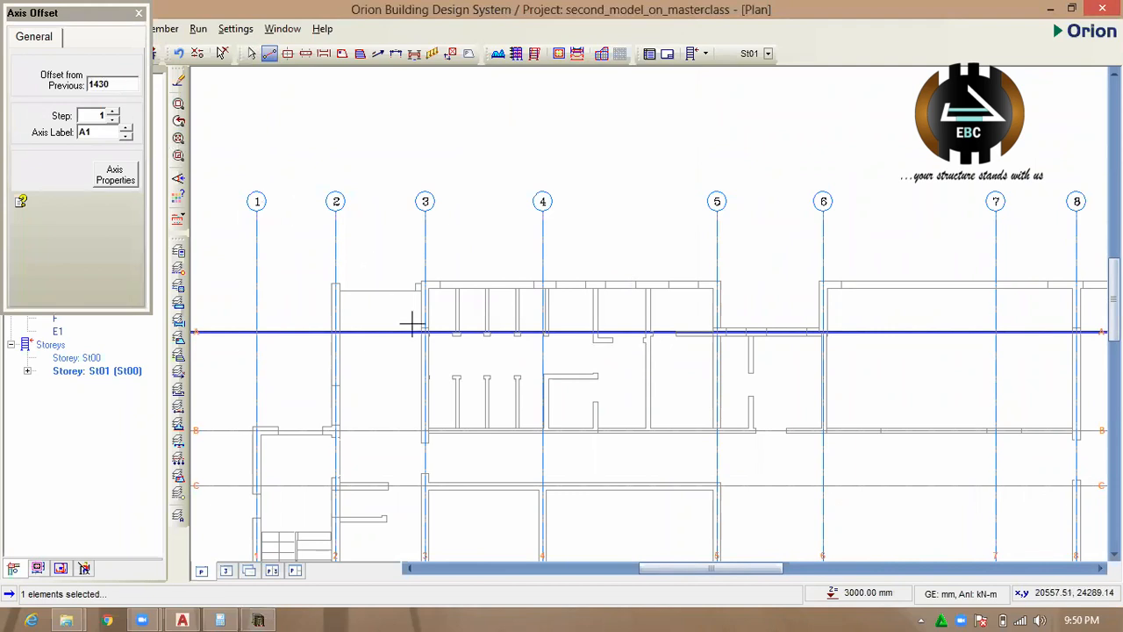
{"action": "left_click_drag", "start_coordinate": [443, 331], "coordinate": [427, 297]}
{"action": "scroll", "coordinate": [491, 290], "scroll_direction": "up", "scroll_amount": 4}
{"action": "scroll", "coordinate": [432, 198], "scroll_direction": "down", "scroll_amount": 4}
{"action": "left_click", "coordinate": [450, 231]}
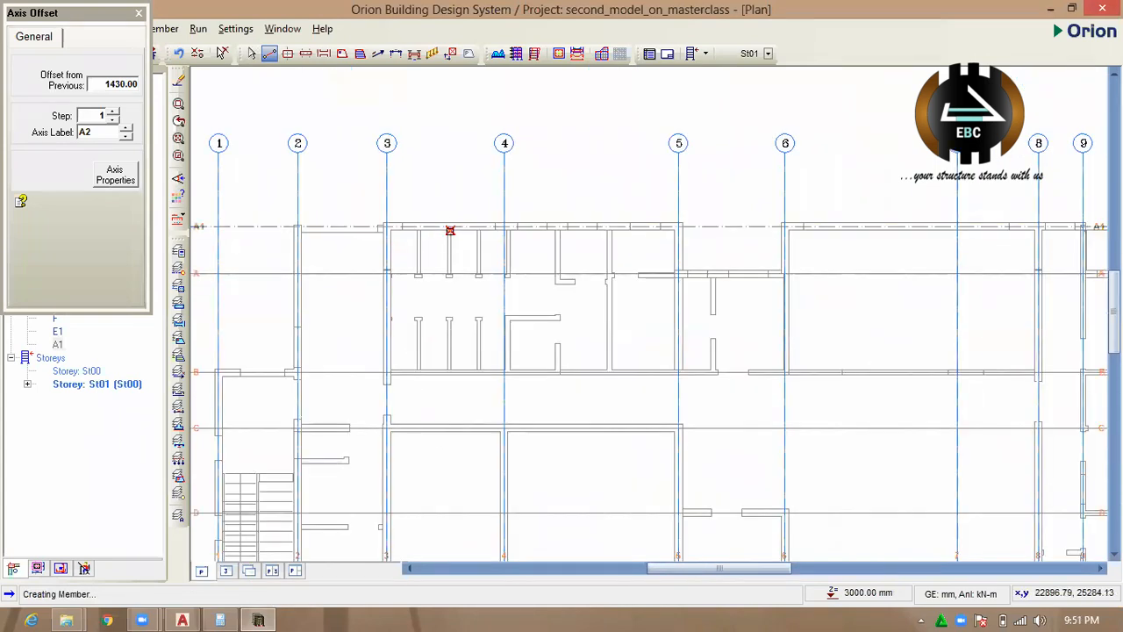
{"action": "key", "text": "Escape"}
{"action": "key", "text": "ctrl+s"}
{"action": "scroll", "coordinate": [446, 220], "scroll_direction": "down", "scroll_amount": 3}
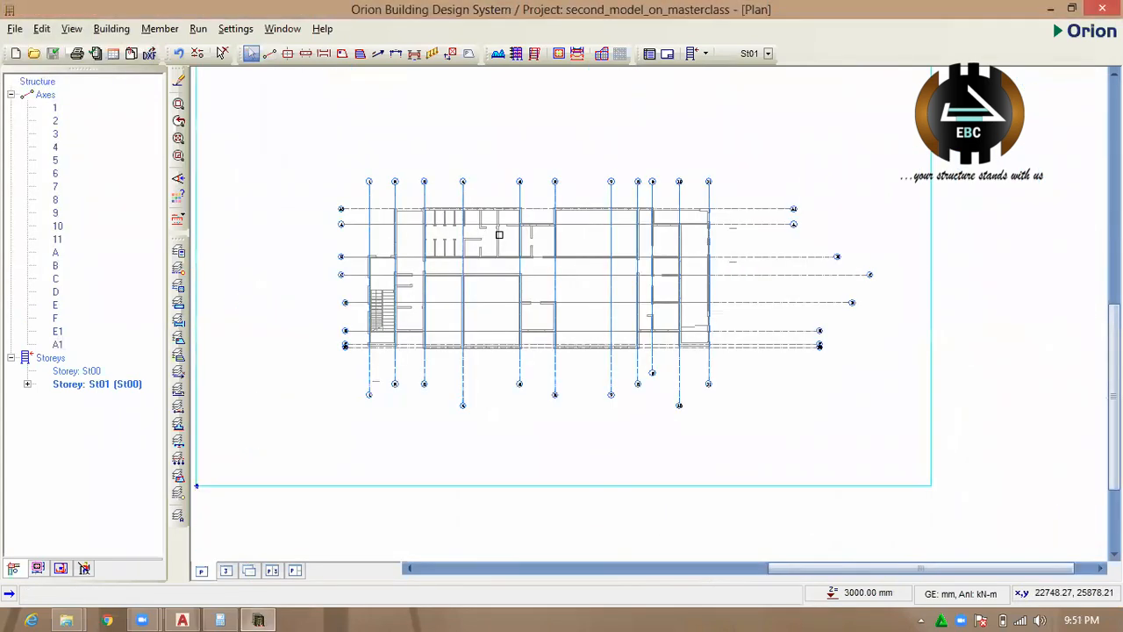
Start a new wall with a thickness b of 300 mm and an eccentricity b2 of 150 mm.
{"action": "scroll", "coordinate": [562, 255], "scroll_direction": "up", "scroll_amount": 2}
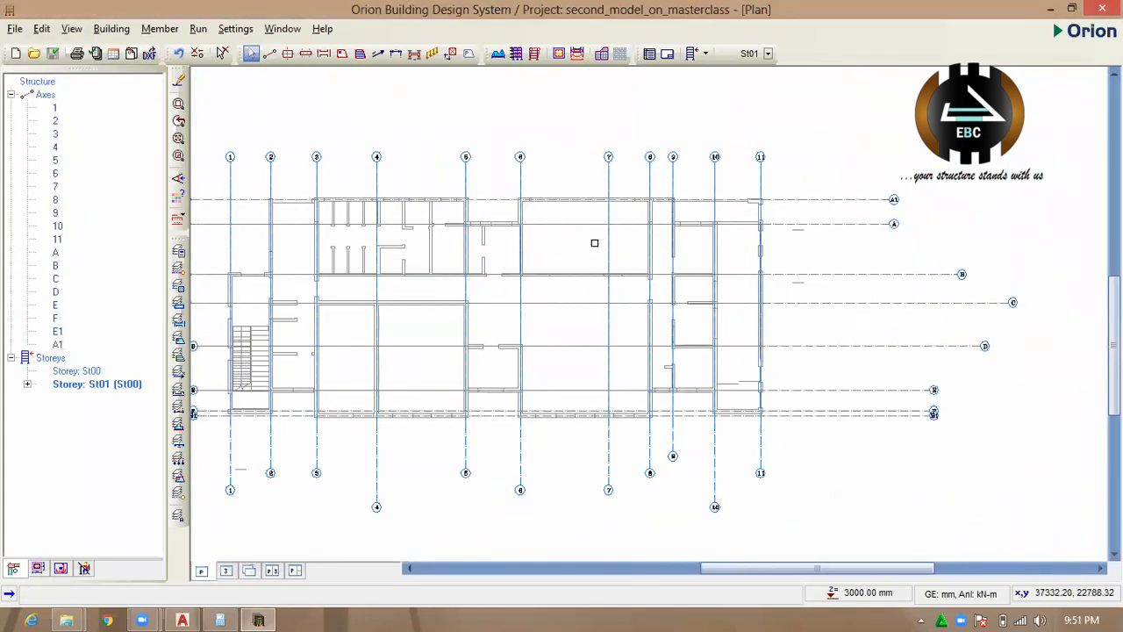
{"action": "left_click", "coordinate": [306, 53]}
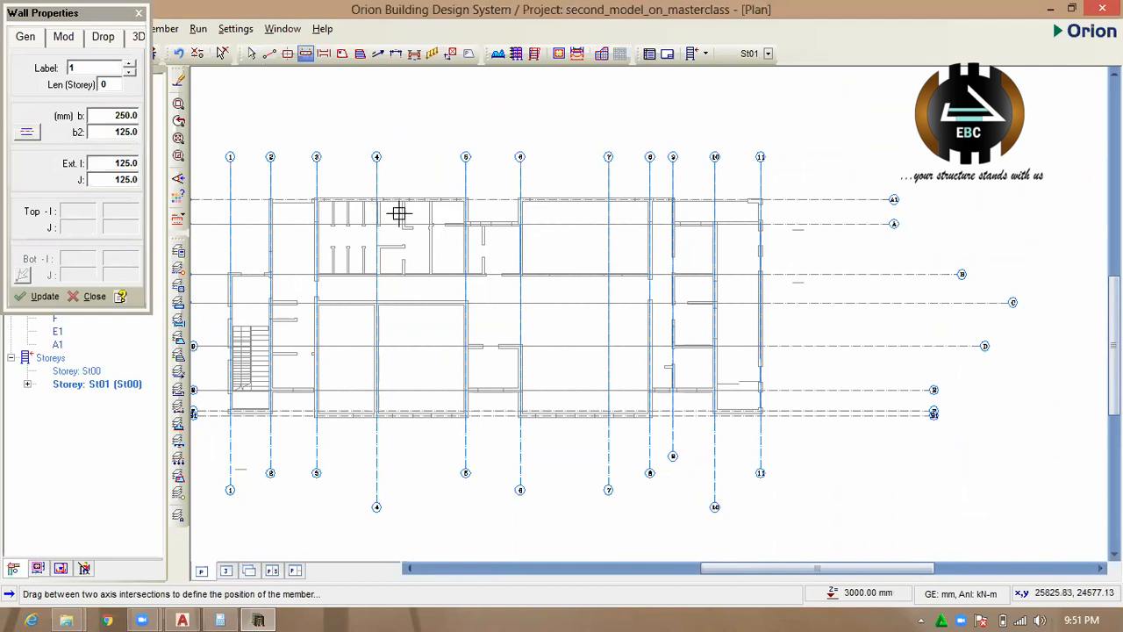
{"action": "scroll", "coordinate": [118, 120], "scroll_direction": "up", "scroll_amount": 2}
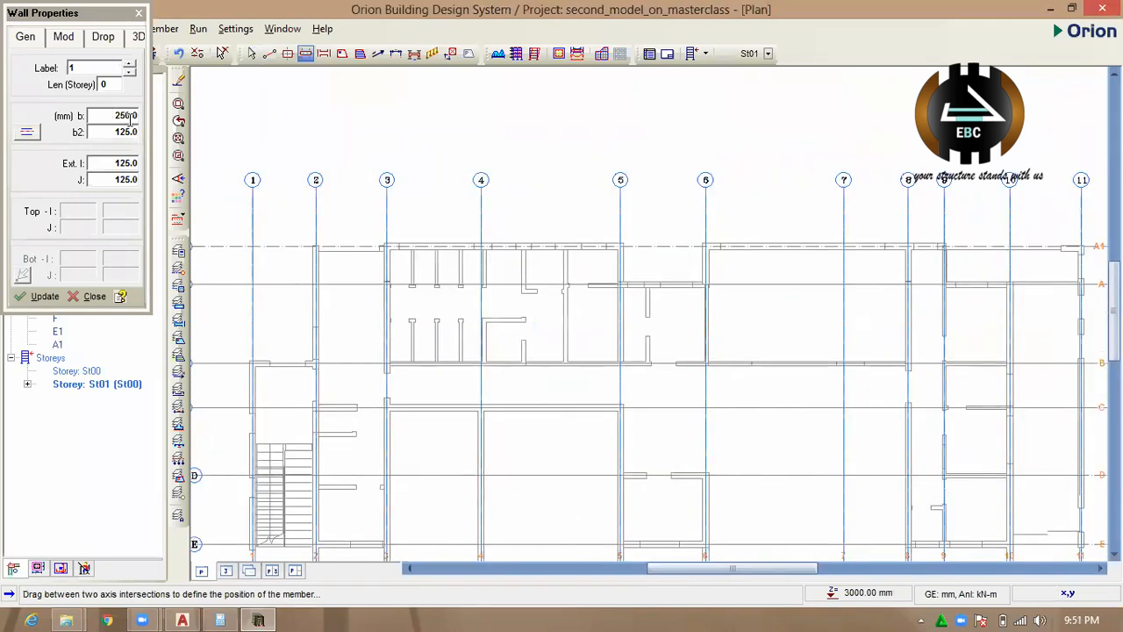
{"action": "left_click", "coordinate": [129, 118]}
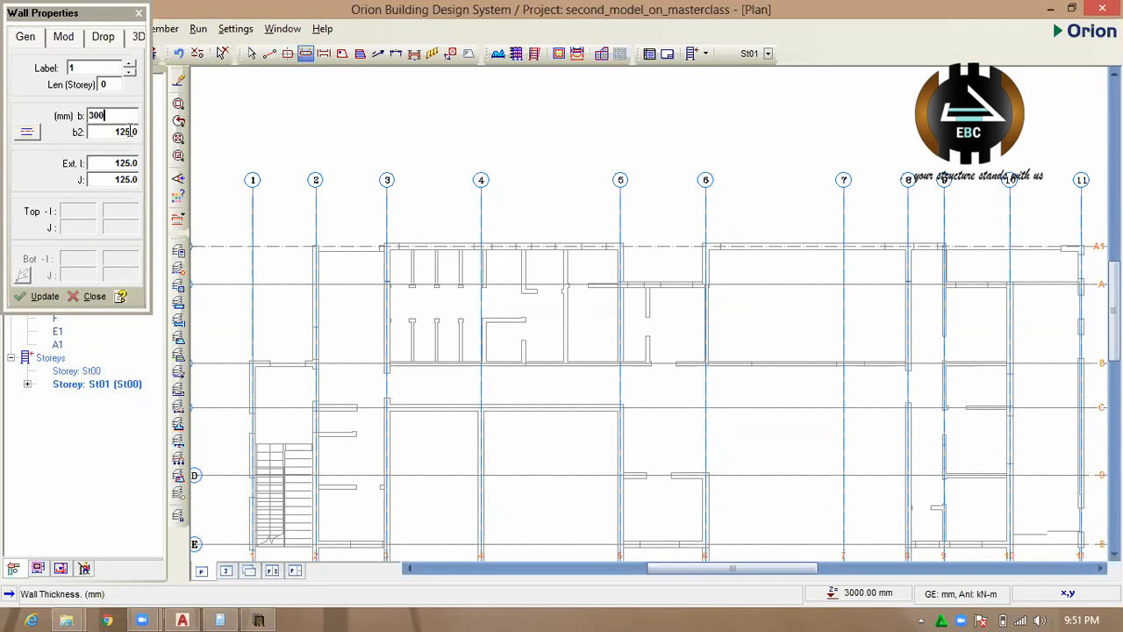
{"action": "left_click", "coordinate": [128, 132]}
{"action": "type", "text": "150"}
{"action": "key", "text": "Return"}
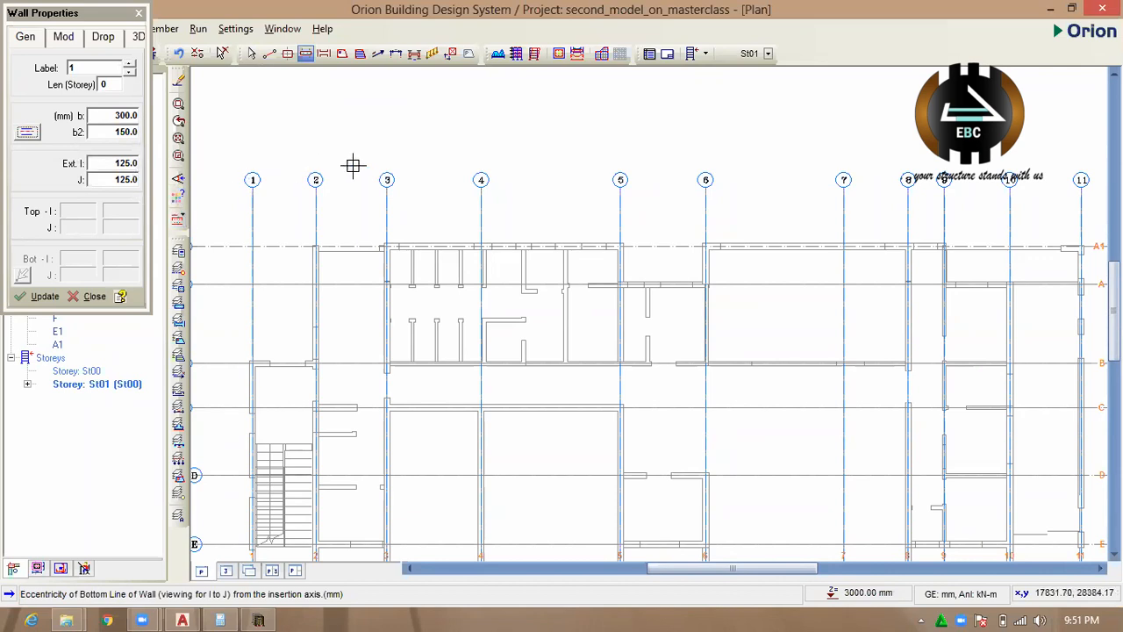
Draw four walls enclosing the bay between axes 5 and 6 and axes A and B.
{"action": "scroll", "coordinate": [620, 203], "scroll_direction": "up", "scroll_amount": 2}
{"action": "scroll", "coordinate": [672, 276], "scroll_direction": "down", "scroll_amount": 1}
{"action": "scroll", "coordinate": [609, 401], "scroll_direction": "up", "scroll_amount": 1}
{"action": "scroll", "coordinate": [599, 400], "scroll_direction": "up", "scroll_amount": 1}
{"action": "left_click", "coordinate": [601, 400]}
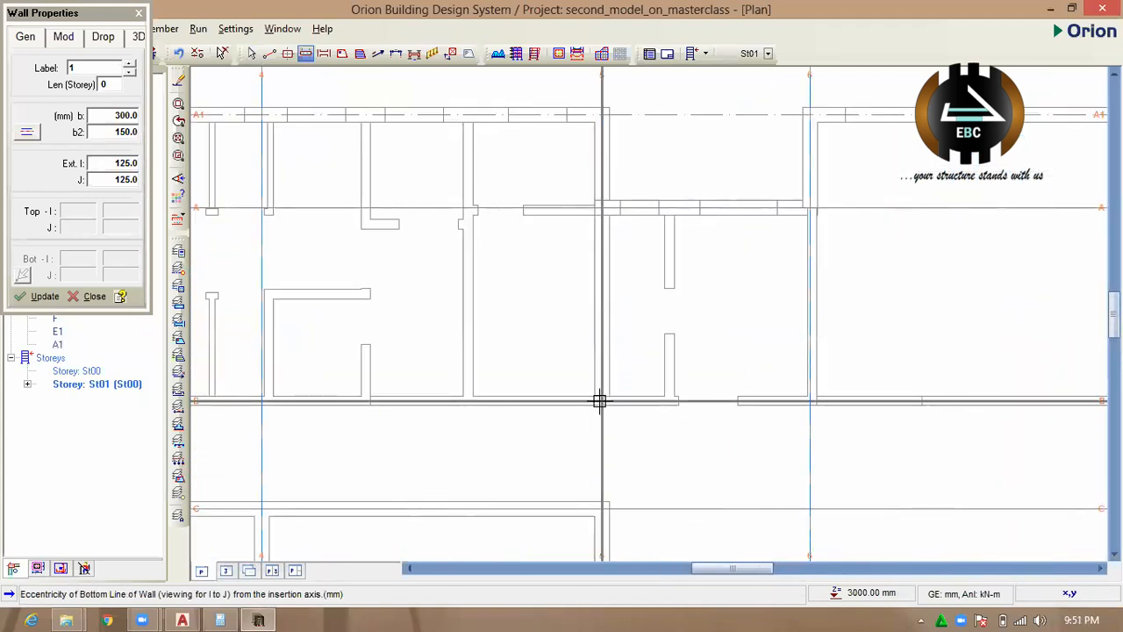
{"action": "left_click", "coordinate": [602, 207]}
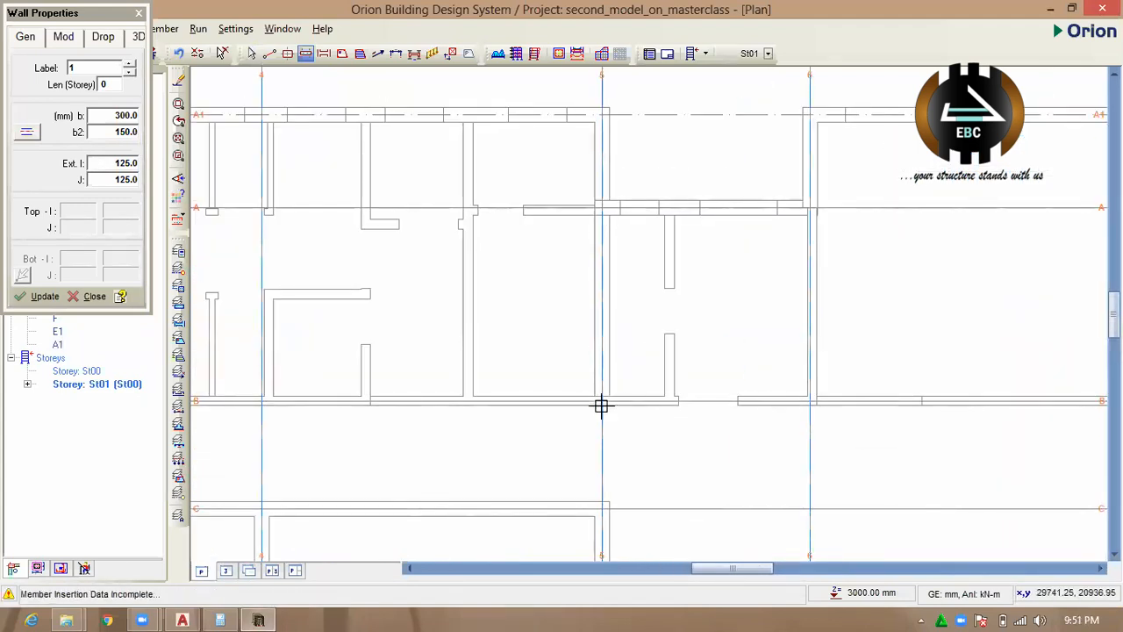
{"action": "left_click_drag", "start_coordinate": [602, 401], "coordinate": [810, 401]}
{"action": "left_click_drag", "start_coordinate": [609, 401], "coordinate": [608, 401]}
{"action": "scroll", "coordinate": [605, 263], "scroll_direction": "down", "scroll_amount": 5}
{"action": "scroll", "coordinate": [604, 291], "scroll_direction": "up", "scroll_amount": 2}
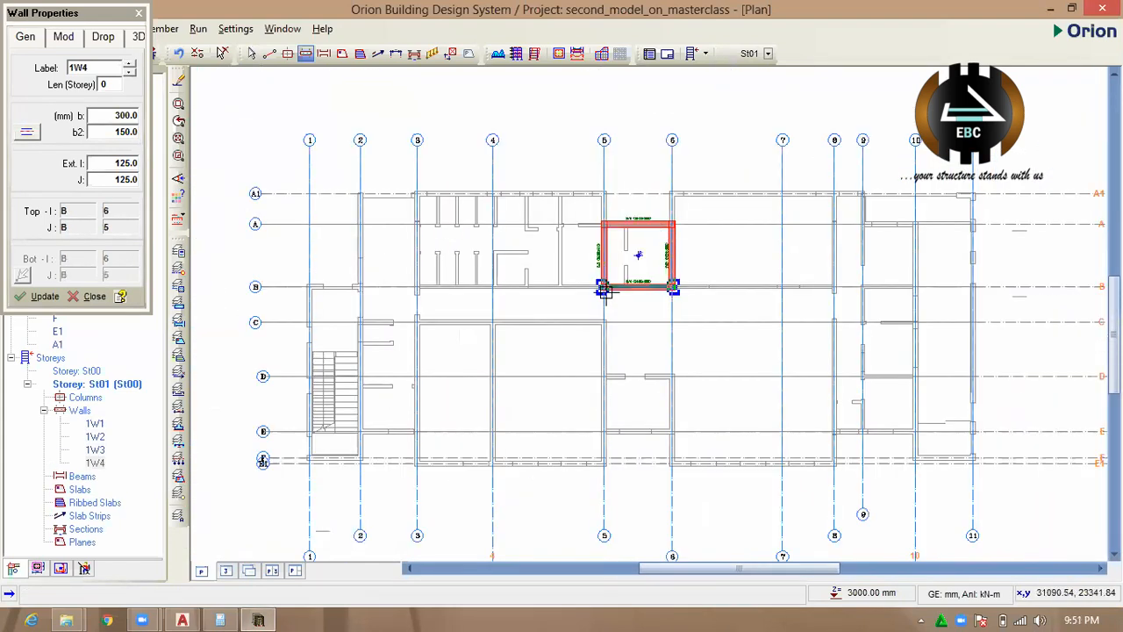
Draw four walls enclosing the bay between axes 5 and 6 and axes D and E.
{"action": "scroll", "coordinate": [556, 293], "scroll_direction": "down", "scroll_amount": 3}
{"action": "scroll", "coordinate": [634, 383], "scroll_direction": "up", "scroll_amount": 5}
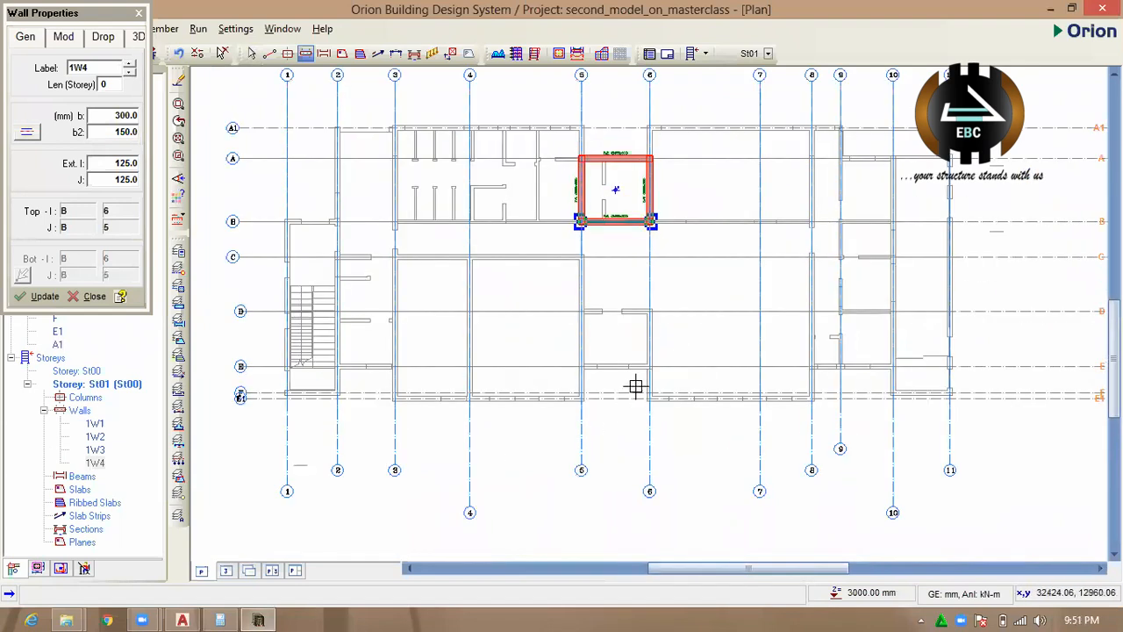
{"action": "scroll", "coordinate": [568, 320], "scroll_direction": "up", "scroll_amount": 2}
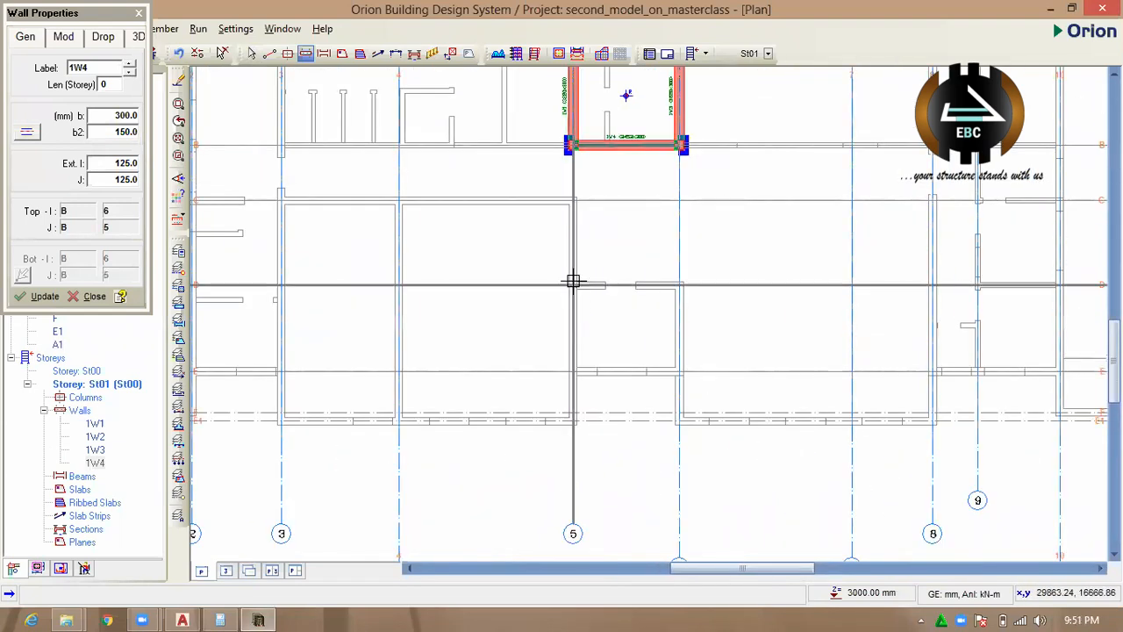
{"action": "left_click_drag", "start_coordinate": [574, 302], "coordinate": [735, 236]}
{"action": "scroll", "coordinate": [572, 373], "scroll_direction": "up", "scroll_amount": 2}
{"action": "left_click_drag", "start_coordinate": [566, 244], "coordinate": [728, 235]}
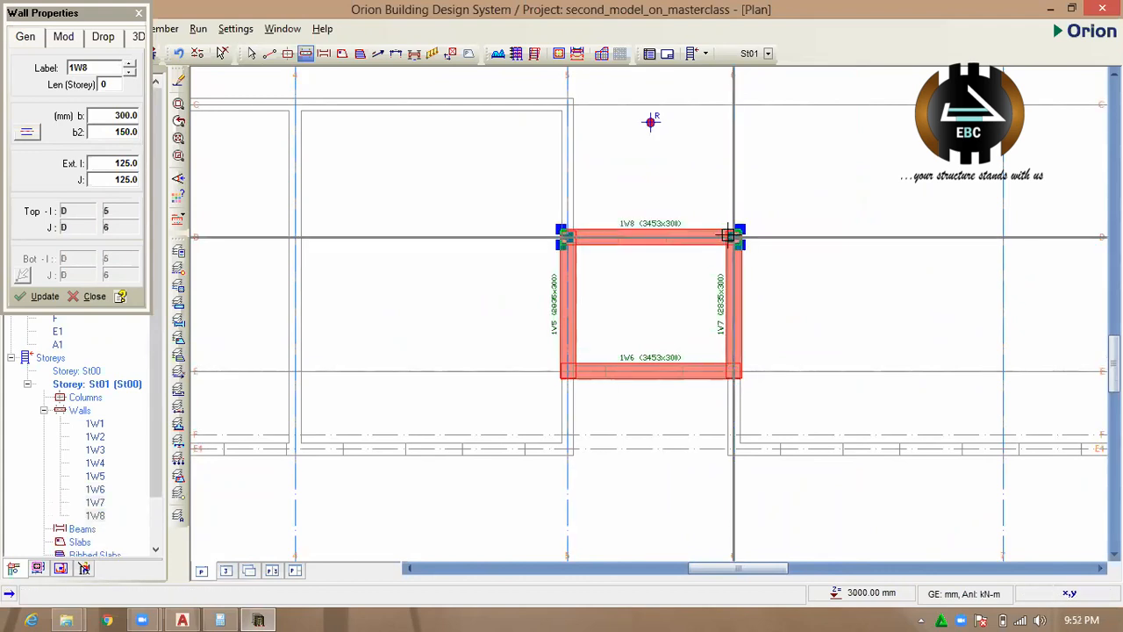
Examine the two wall enclosures between axes 5 and 6 against the wall lines of the reference plan.
{"action": "scroll", "coordinate": [726, 263], "scroll_direction": "up", "scroll_amount": 2}
{"action": "scroll", "coordinate": [702, 290], "scroll_direction": "down", "scroll_amount": 2}
{"action": "scroll", "coordinate": [653, 272], "scroll_direction": "up", "scroll_amount": 3}
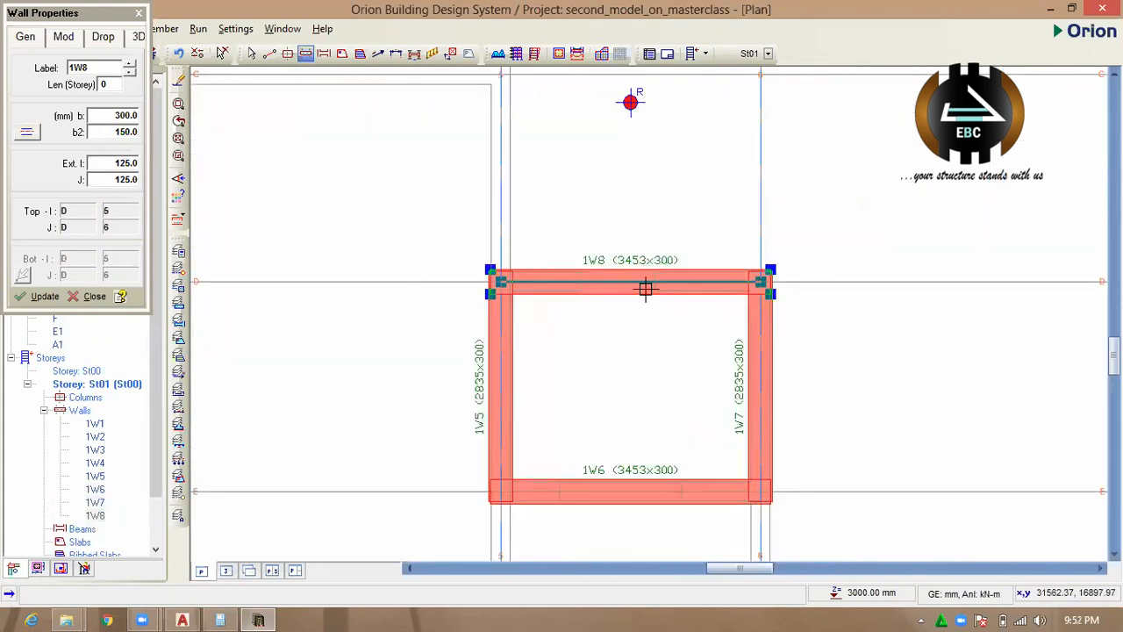
{"action": "scroll", "coordinate": [660, 286], "scroll_direction": "up", "scroll_amount": 1}
{"action": "scroll", "coordinate": [629, 279], "scroll_direction": "down", "scroll_amount": 2}
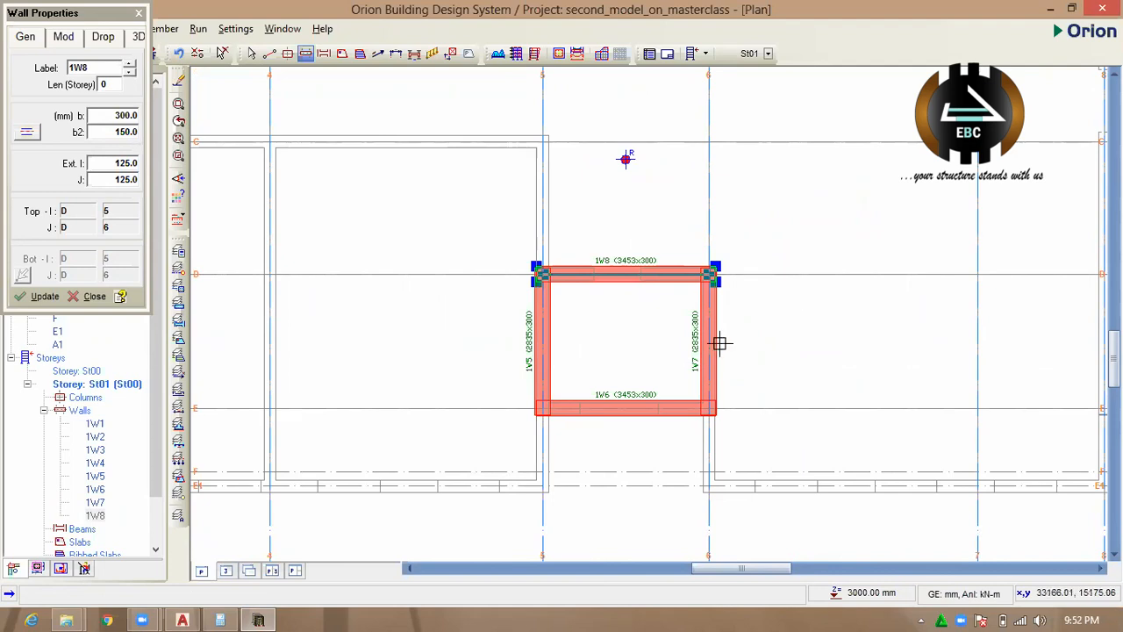
{"action": "scroll", "coordinate": [632, 395], "scroll_direction": "up", "scroll_amount": 1}
{"action": "scroll", "coordinate": [582, 416], "scroll_direction": "down", "scroll_amount": 5}
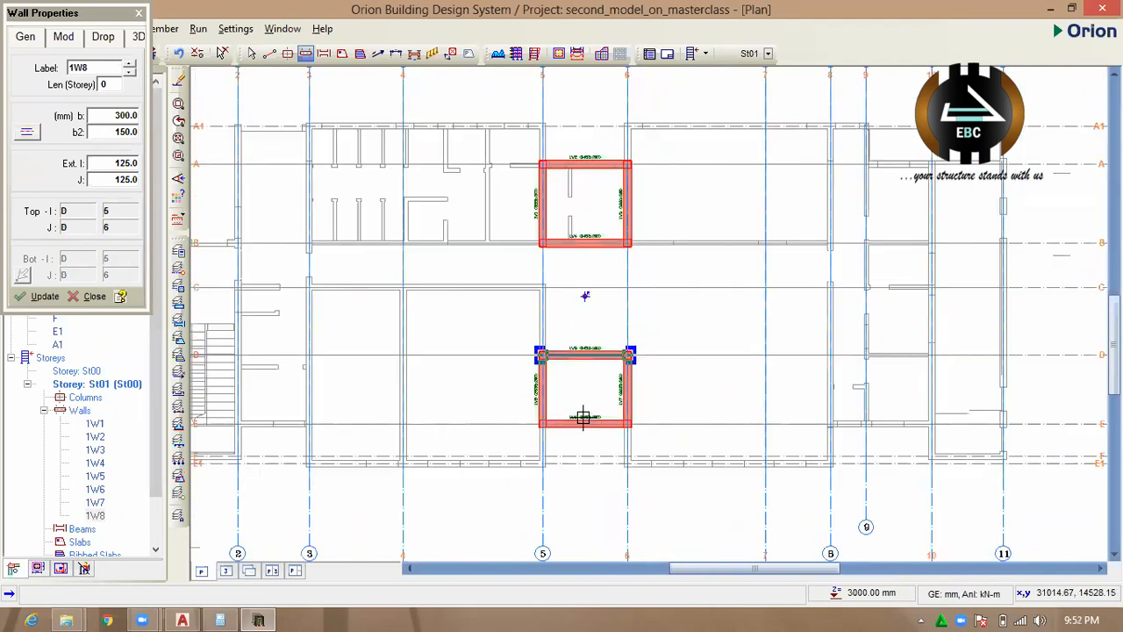
{"action": "scroll", "coordinate": [582, 234], "scroll_direction": "up", "scroll_amount": 5}
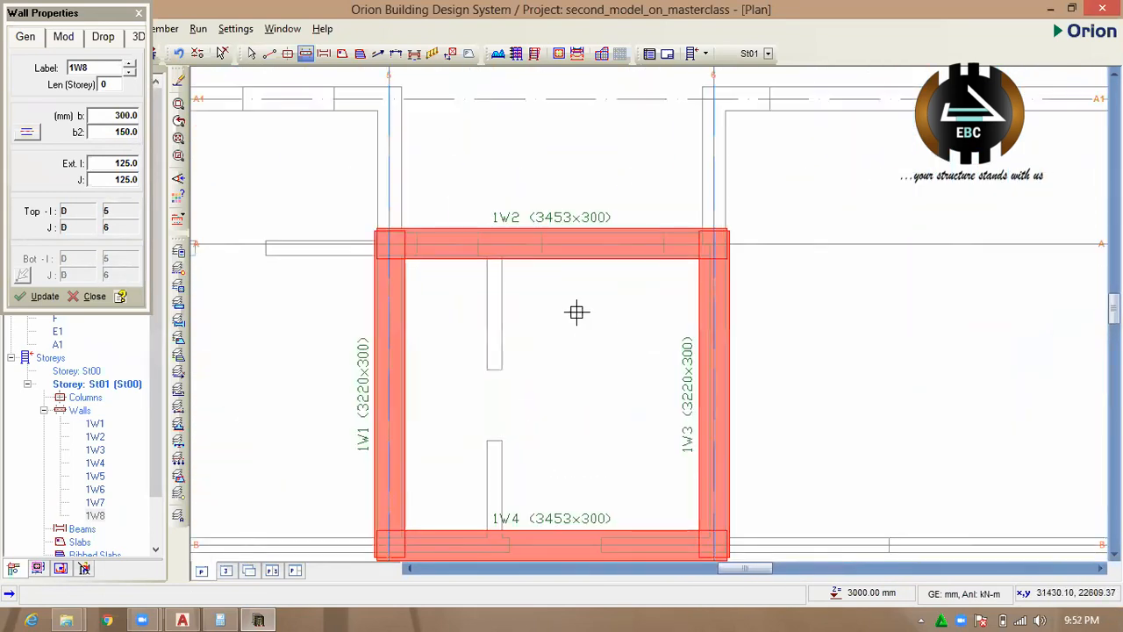
{"action": "scroll", "coordinate": [614, 263], "scroll_direction": "down", "scroll_amount": 2}
{"action": "scroll", "coordinate": [579, 237], "scroll_direction": "down", "scroll_amount": 3}
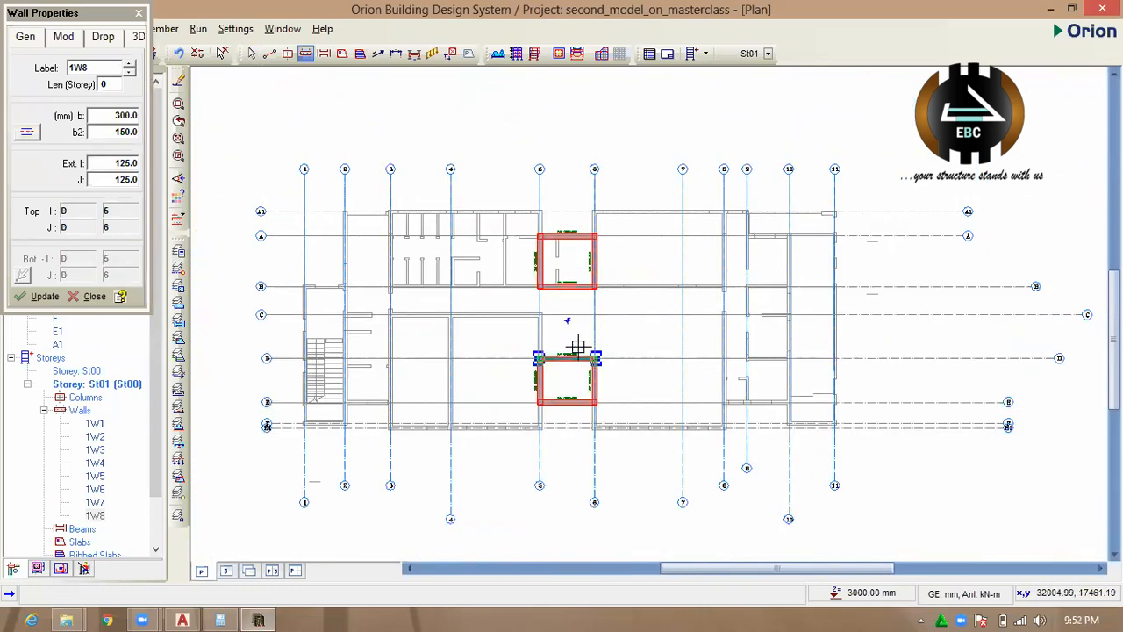
Finish placing walls and look over the two wall enclosures within the whole floor plan.
{"action": "key", "text": "Escape"}
{"action": "scroll", "coordinate": [535, 286], "scroll_direction": "up", "scroll_amount": 3}
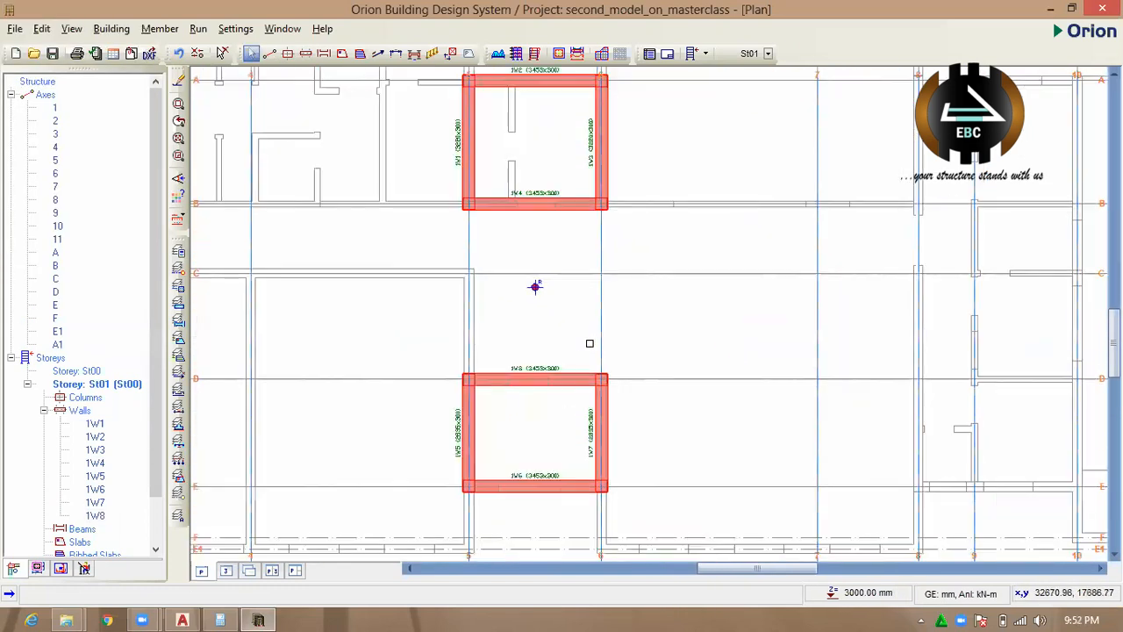
{"action": "scroll", "coordinate": [535, 286], "scroll_direction": "down", "scroll_amount": 4}
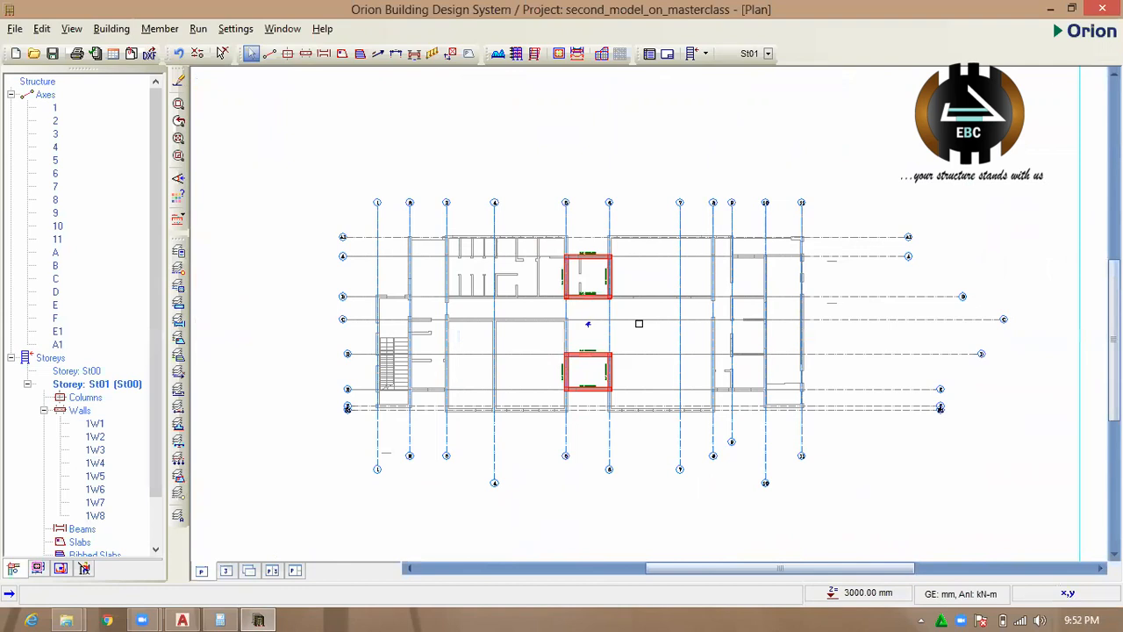
{"action": "scroll", "coordinate": [584, 307], "scroll_direction": "up", "scroll_amount": 1}
{"action": "scroll", "coordinate": [595, 353], "scroll_direction": "down", "scroll_amount": 2}
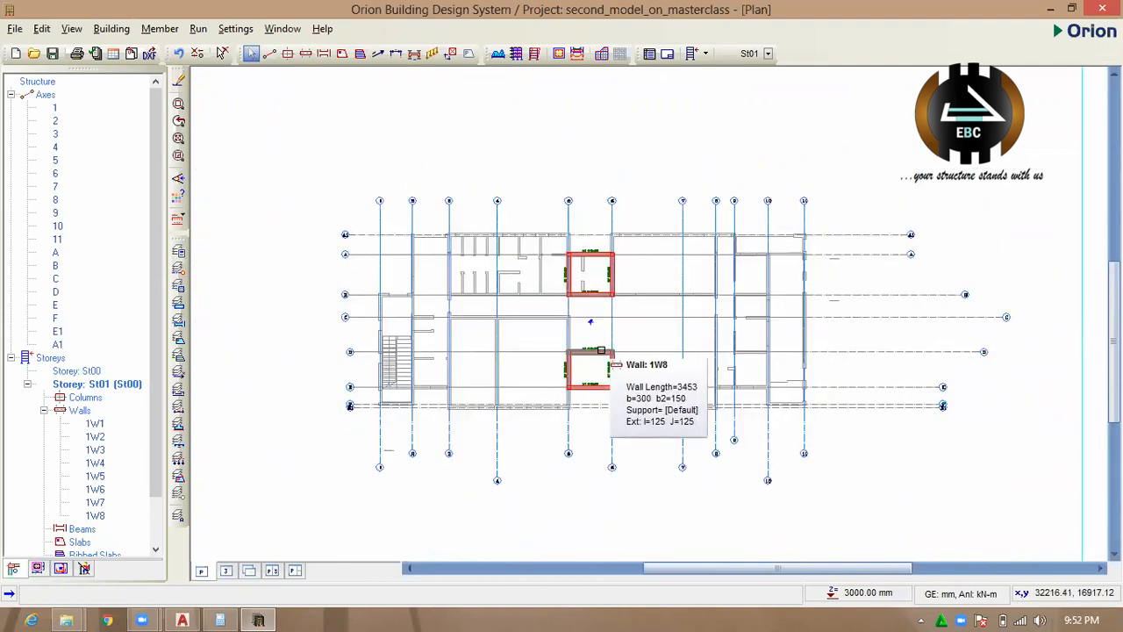
{"action": "scroll", "coordinate": [601, 350], "scroll_direction": "up", "scroll_amount": 2}
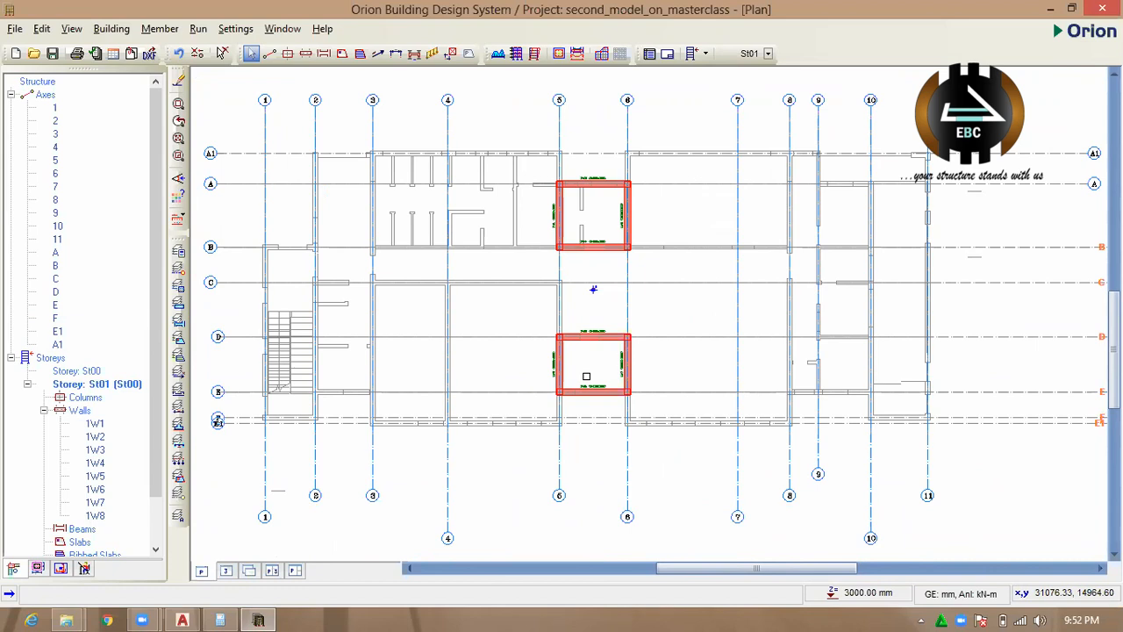
{"action": "scroll", "coordinate": [593, 289], "scroll_direction": "down", "scroll_amount": 2}
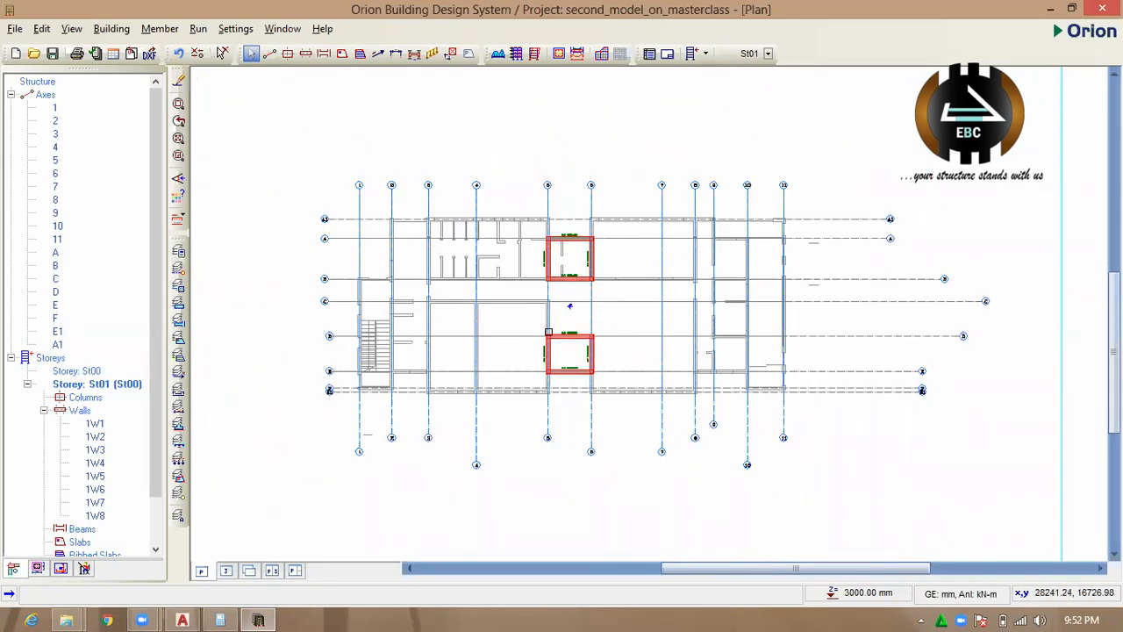
{"action": "scroll", "coordinate": [568, 303], "scroll_direction": "up", "scroll_amount": 3}
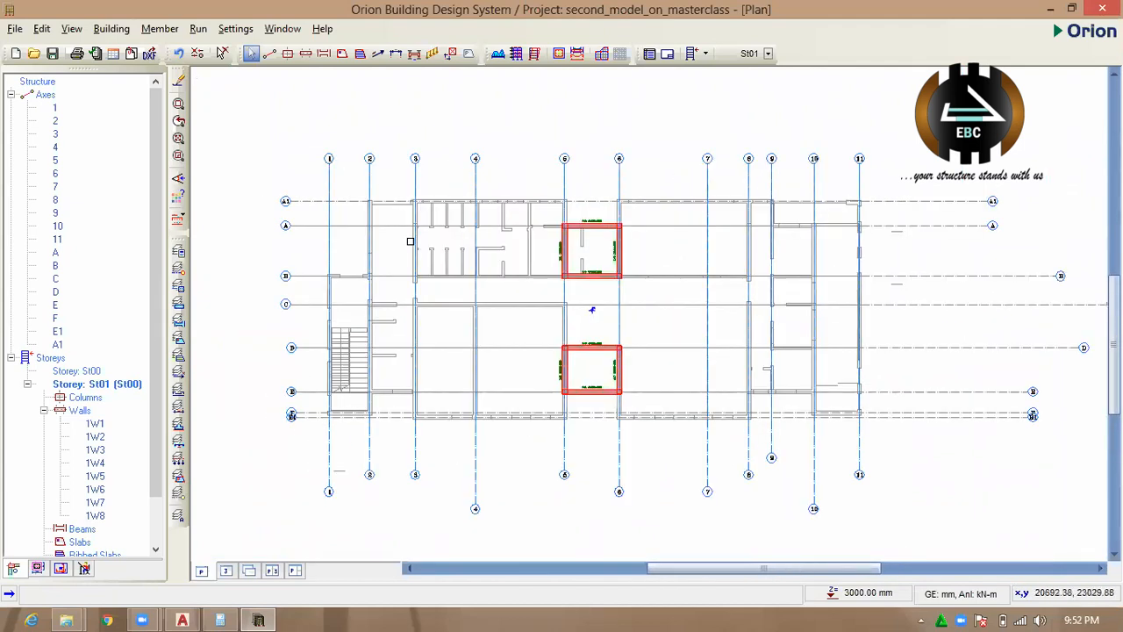
Start a new column with b1 of 225 mm and b2 of 450 mm, centred on the axis intersection in both directions.
{"action": "left_click", "coordinate": [288, 55]}
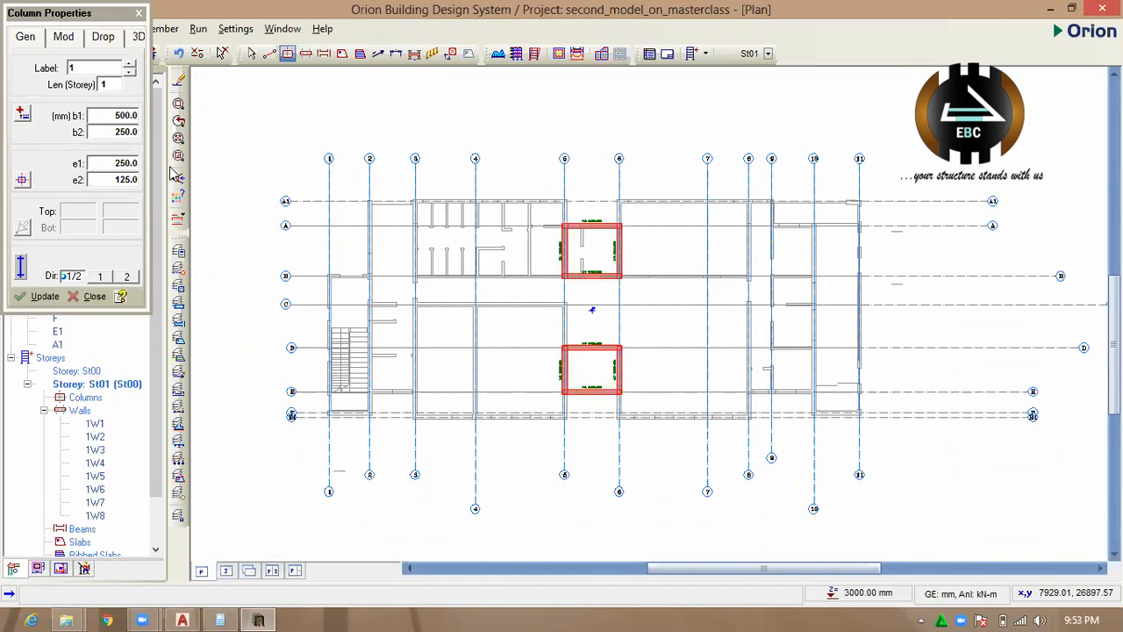
{"action": "double_click", "coordinate": [124, 116]}
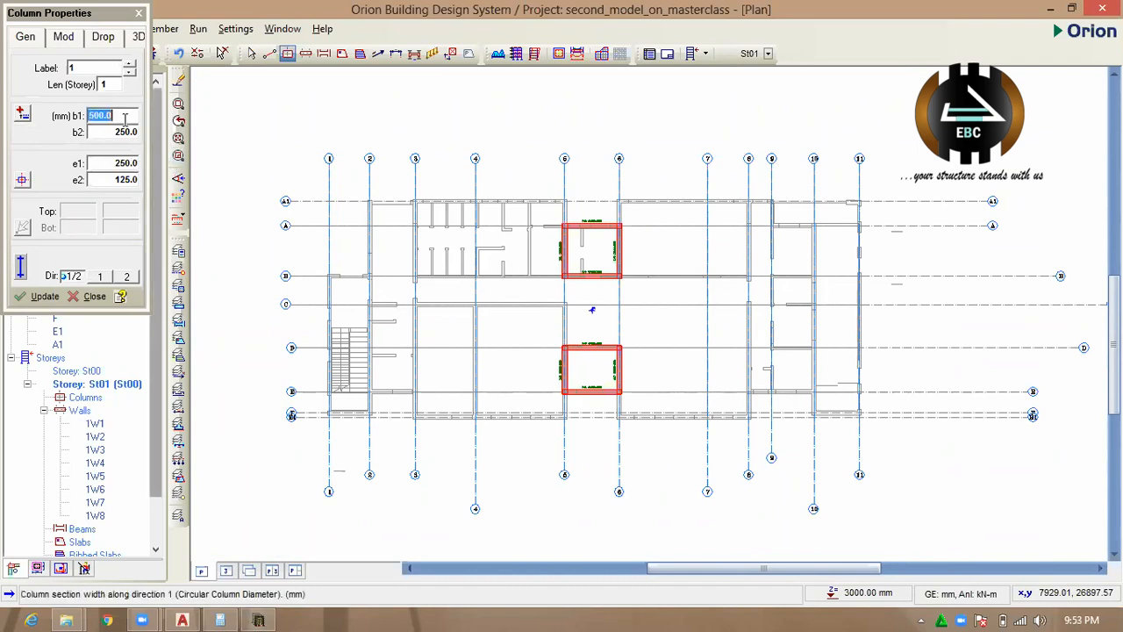
{"action": "left_click", "coordinate": [128, 133]}
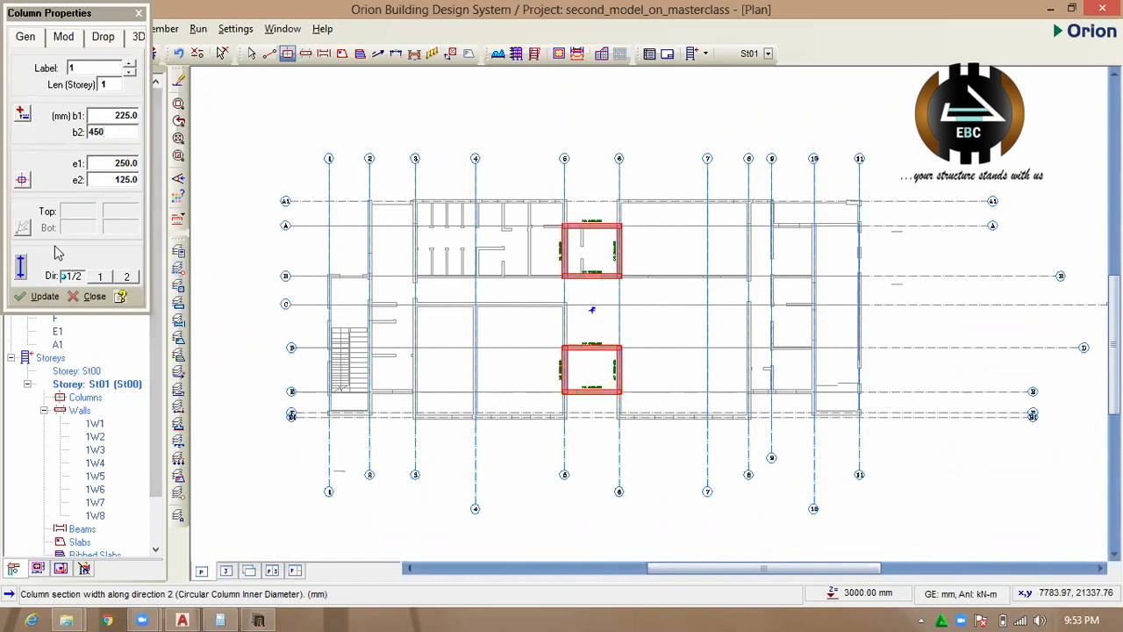
{"action": "left_click", "coordinate": [22, 179]}
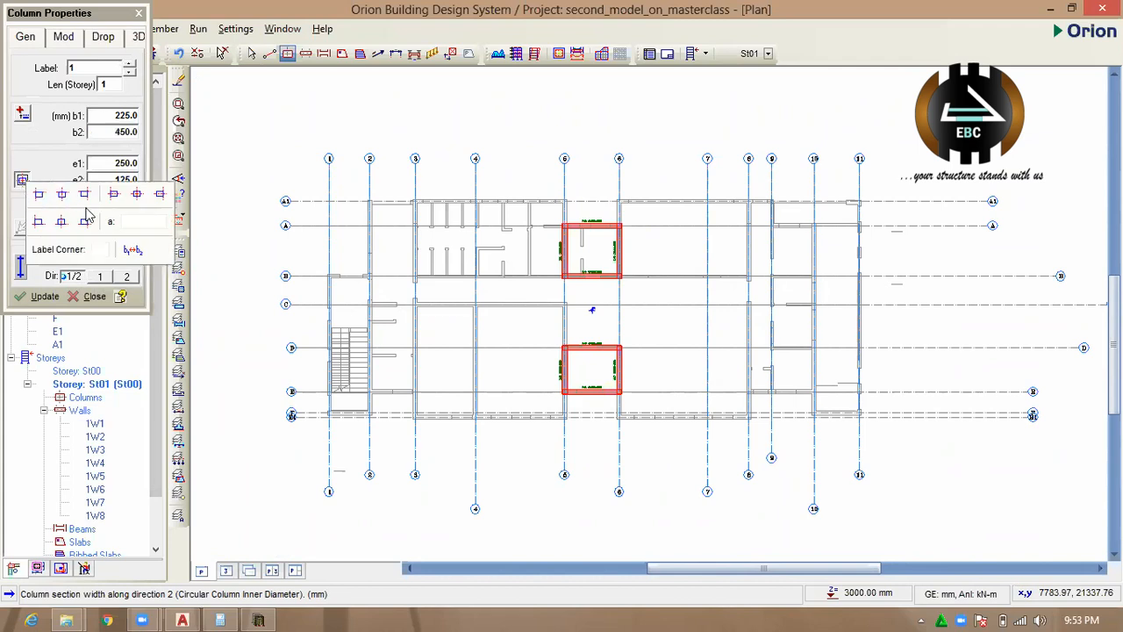
{"action": "left_click", "coordinate": [136, 197]}
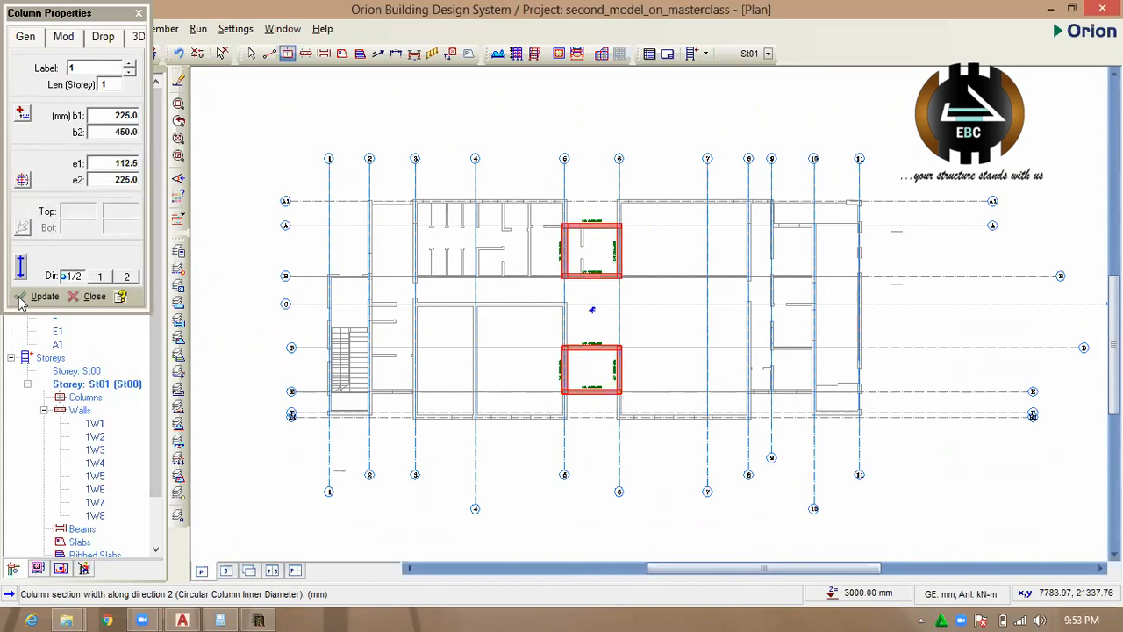
Set the new column's concrete to C20/25 and its steel to Grade 410.
{"action": "left_click", "coordinate": [65, 39]}
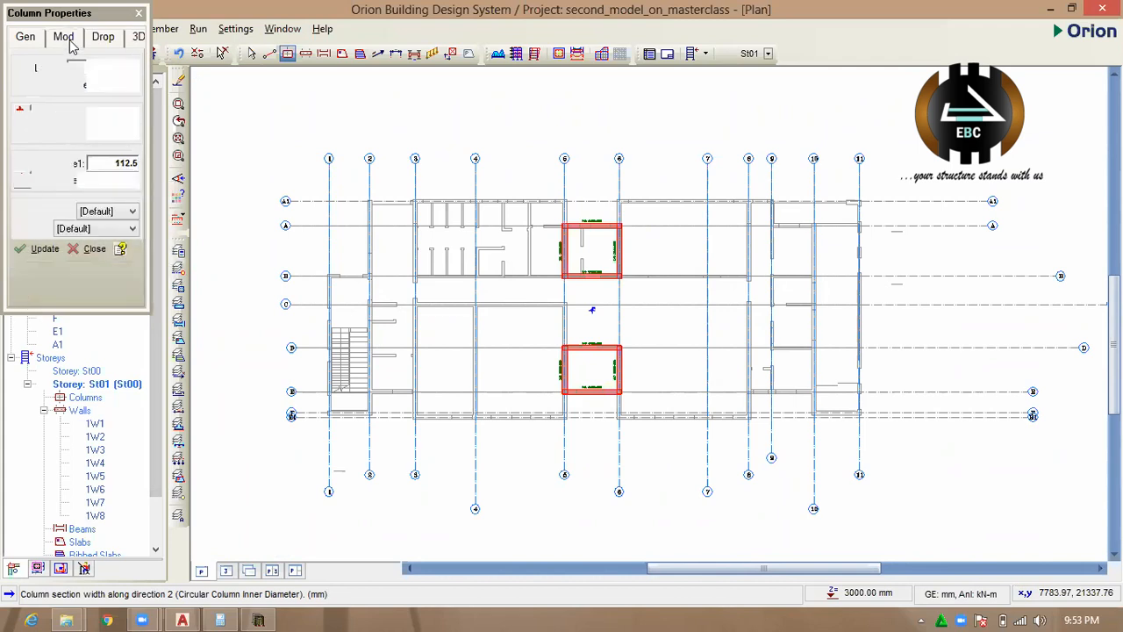
{"action": "left_click", "coordinate": [98, 212]}
{"action": "left_click", "coordinate": [98, 248]}
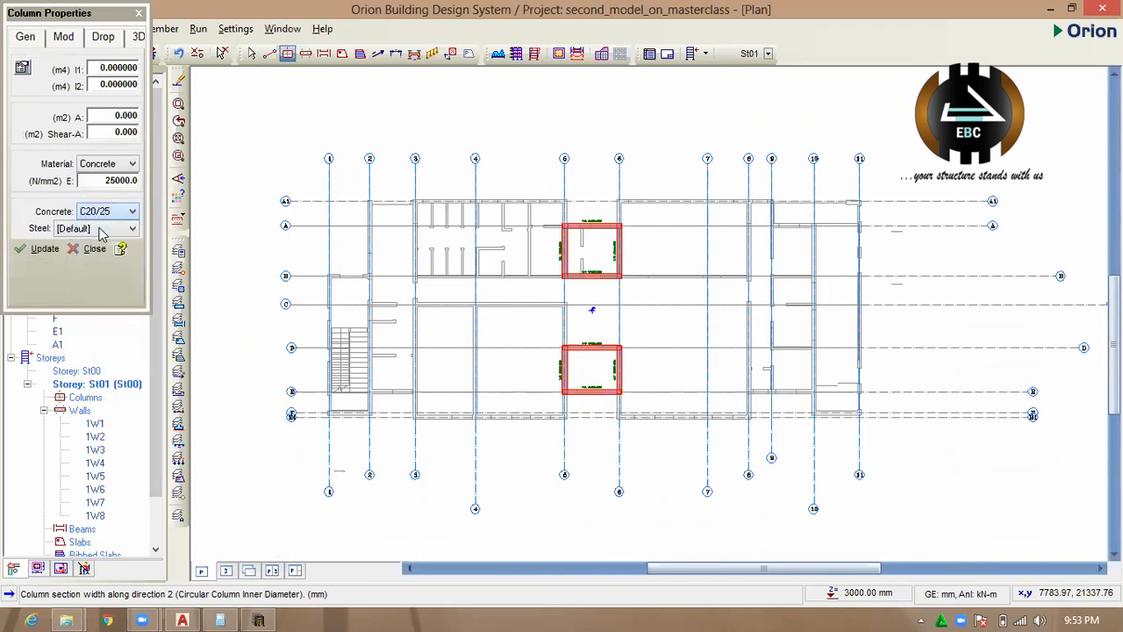
{"action": "left_click", "coordinate": [105, 229]}
{"action": "left_click", "coordinate": [88, 269]}
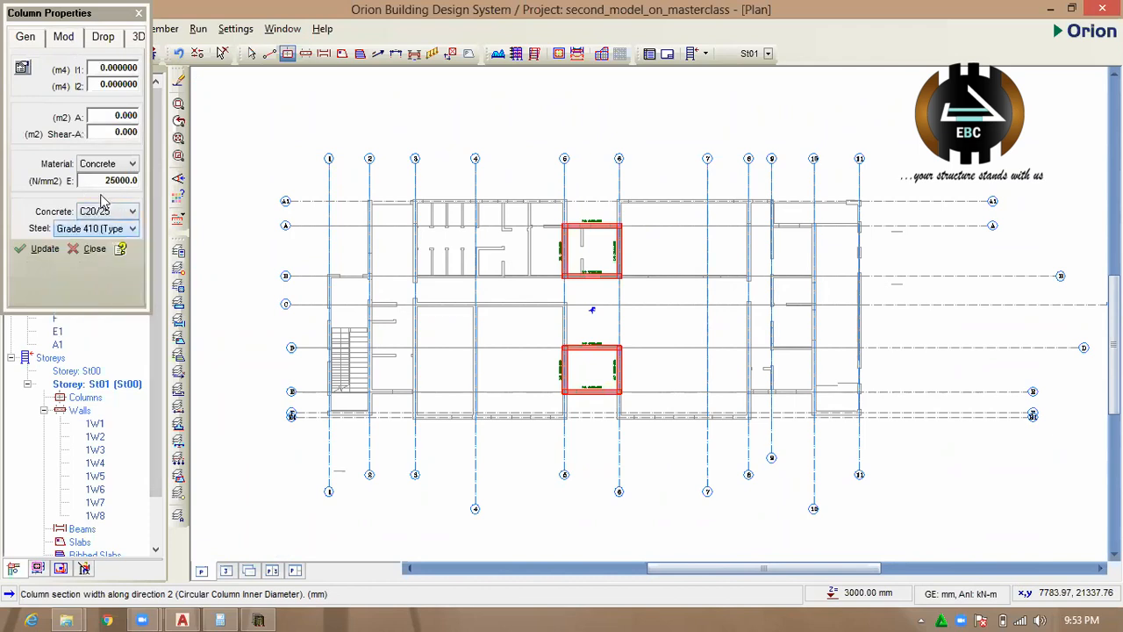
{"action": "left_click", "coordinate": [107, 39]}
{"action": "left_click", "coordinate": [26, 39]}
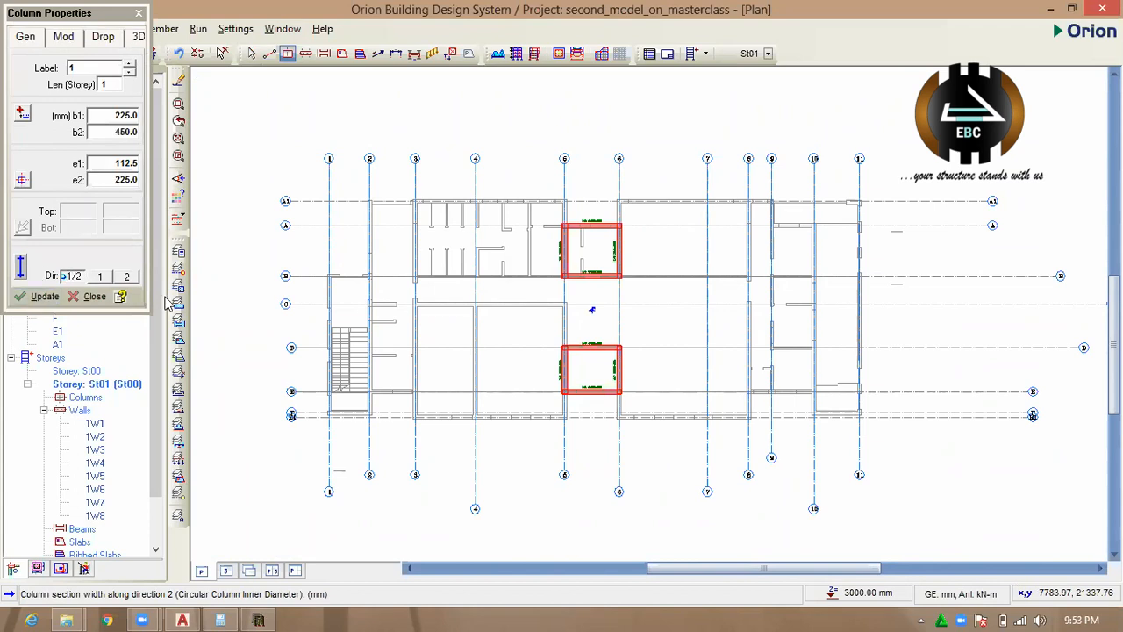
Place 225x450 columns on axis 3 at its intersections with axes C and E.
{"action": "scroll", "coordinate": [389, 285], "scroll_direction": "up", "scroll_amount": 1}
{"action": "scroll", "coordinate": [403, 294], "scroll_direction": "up", "scroll_amount": 3}
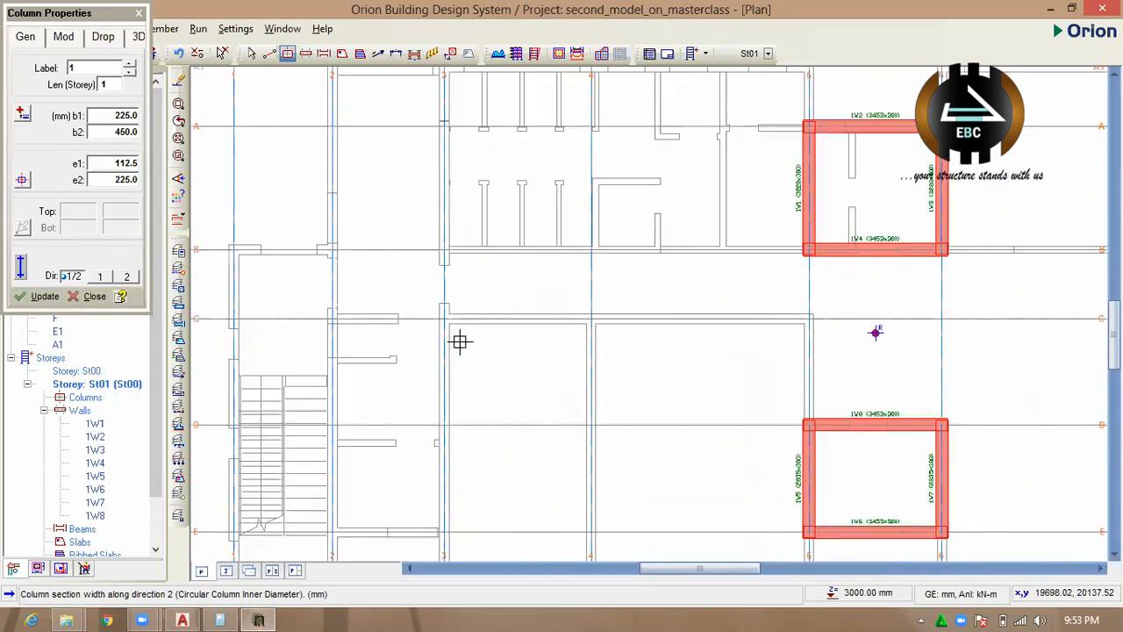
{"action": "left_click", "coordinate": [439, 301]}
{"action": "scroll", "coordinate": [306, 361], "scroll_direction": "down", "scroll_amount": 4}
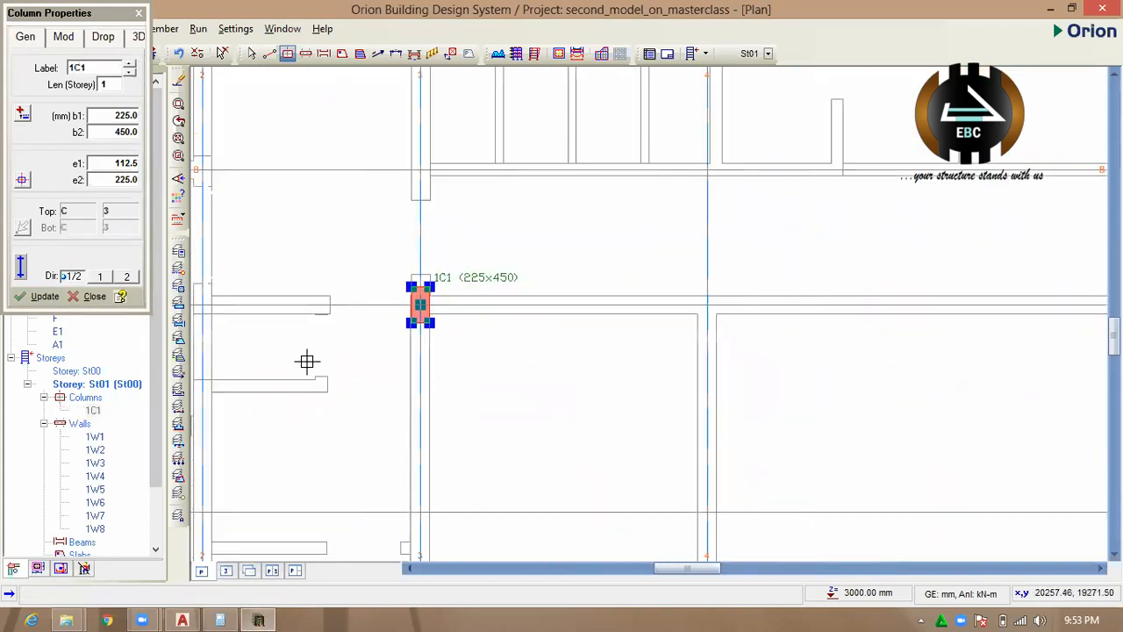
{"action": "scroll", "coordinate": [428, 333], "scroll_direction": "up", "scroll_amount": 1}
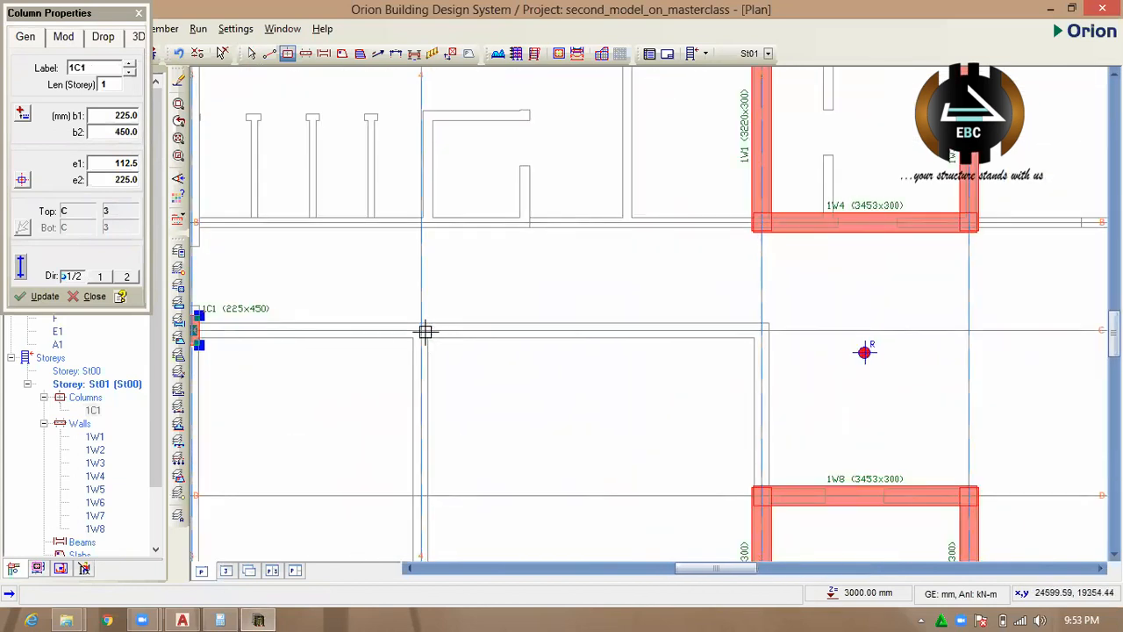
{"action": "scroll", "coordinate": [439, 326], "scroll_direction": "down", "scroll_amount": 2}
{"action": "scroll", "coordinate": [506, 319], "scroll_direction": "up", "scroll_amount": 3}
{"action": "scroll", "coordinate": [359, 333], "scroll_direction": "down", "scroll_amount": 4}
{"action": "scroll", "coordinate": [369, 369], "scroll_direction": "up", "scroll_amount": 1}
{"action": "scroll", "coordinate": [368, 377], "scroll_direction": "down", "scroll_amount": 1}
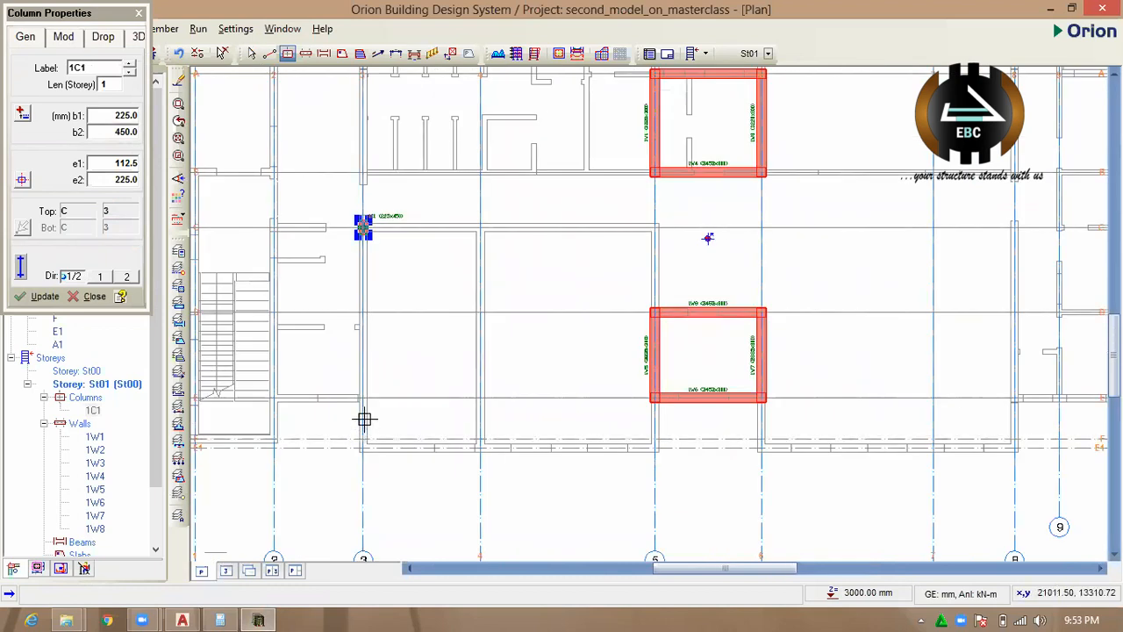
{"action": "scroll", "coordinate": [362, 404], "scroll_direction": "up", "scroll_amount": 2}
{"action": "left_click", "coordinate": [362, 391]}
{"action": "scroll", "coordinate": [421, 334], "scroll_direction": "down", "scroll_amount": 3}
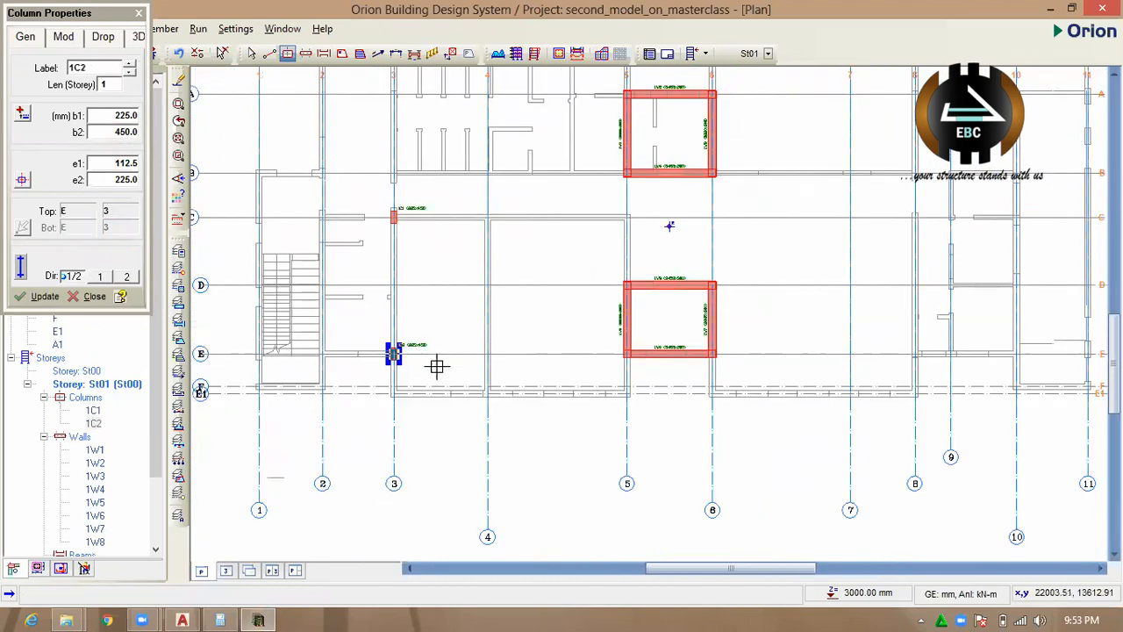
Place columns on axis E at its intersections with axes 2 and 1, beside the staircase.
{"action": "scroll", "coordinate": [454, 421], "scroll_direction": "up", "scroll_amount": 4}
{"action": "scroll", "coordinate": [366, 401], "scroll_direction": "down", "scroll_amount": 3}
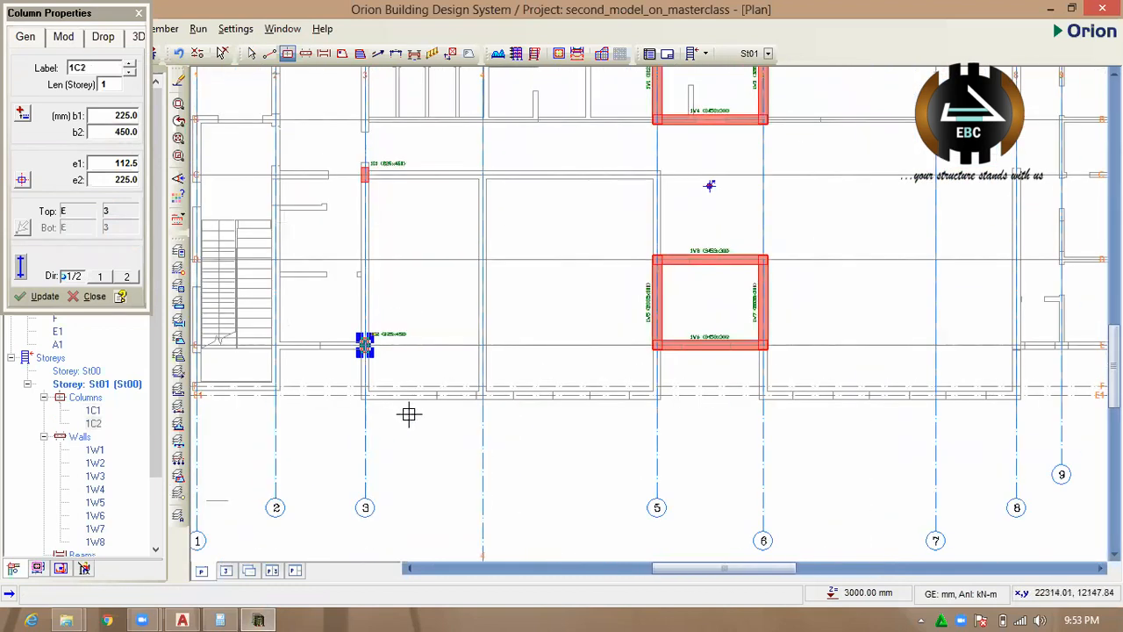
{"action": "scroll", "coordinate": [420, 425], "scroll_direction": "down", "scroll_amount": 1}
{"action": "scroll", "coordinate": [359, 409], "scroll_direction": "up", "scroll_amount": 4}
{"action": "scroll", "coordinate": [407, 359], "scroll_direction": "down", "scroll_amount": 1}
{"action": "scroll", "coordinate": [382, 366], "scroll_direction": "up", "scroll_amount": 3}
{"action": "left_click", "coordinate": [386, 362]}
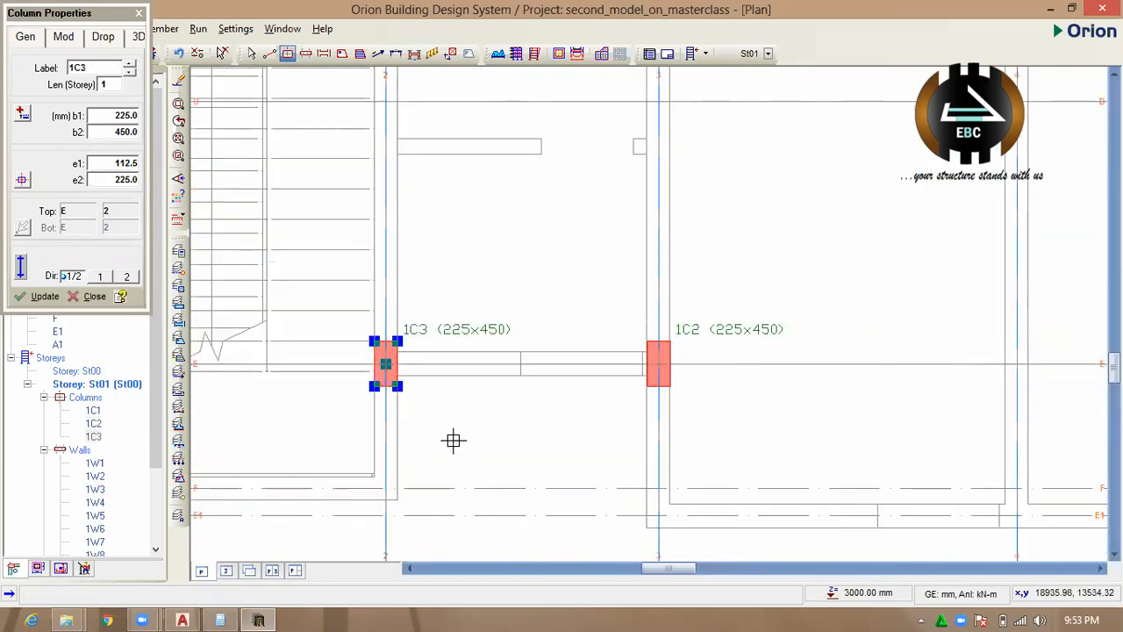
{"action": "scroll", "coordinate": [451, 381], "scroll_direction": "down", "scroll_amount": 3}
{"action": "scroll", "coordinate": [326, 418], "scroll_direction": "up", "scroll_amount": 2}
{"action": "left_click", "coordinate": [367, 384]}
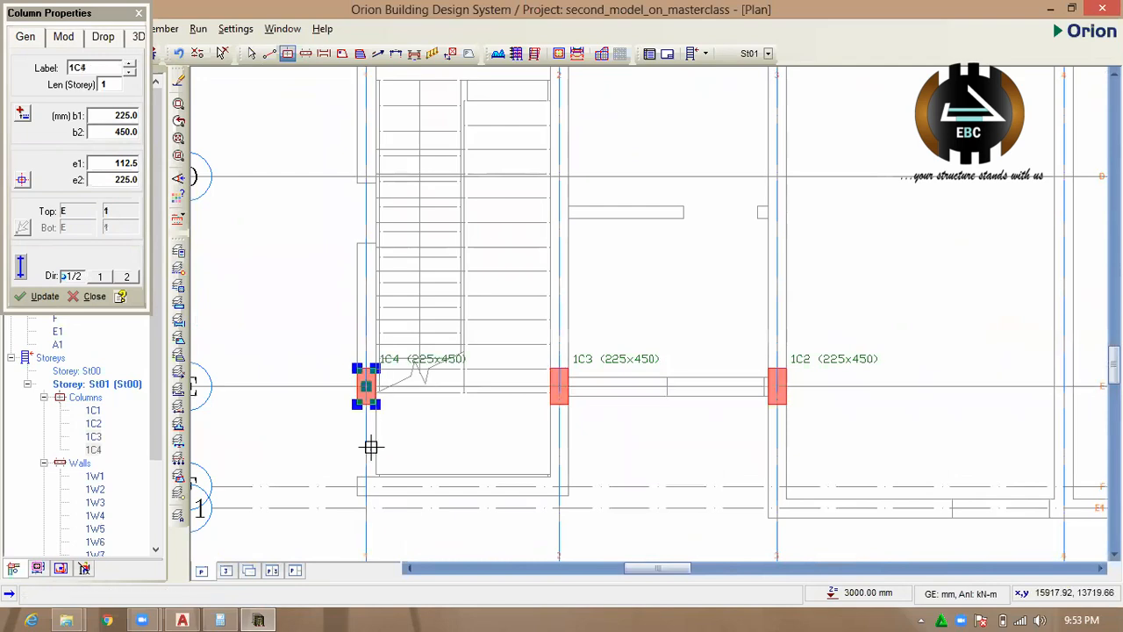
Place columns on axis B at its intersections with axes 1 and 2.
{"action": "scroll", "coordinate": [396, 351], "scroll_direction": "down", "scroll_amount": 2}
{"action": "scroll", "coordinate": [401, 325], "scroll_direction": "up", "scroll_amount": 1}
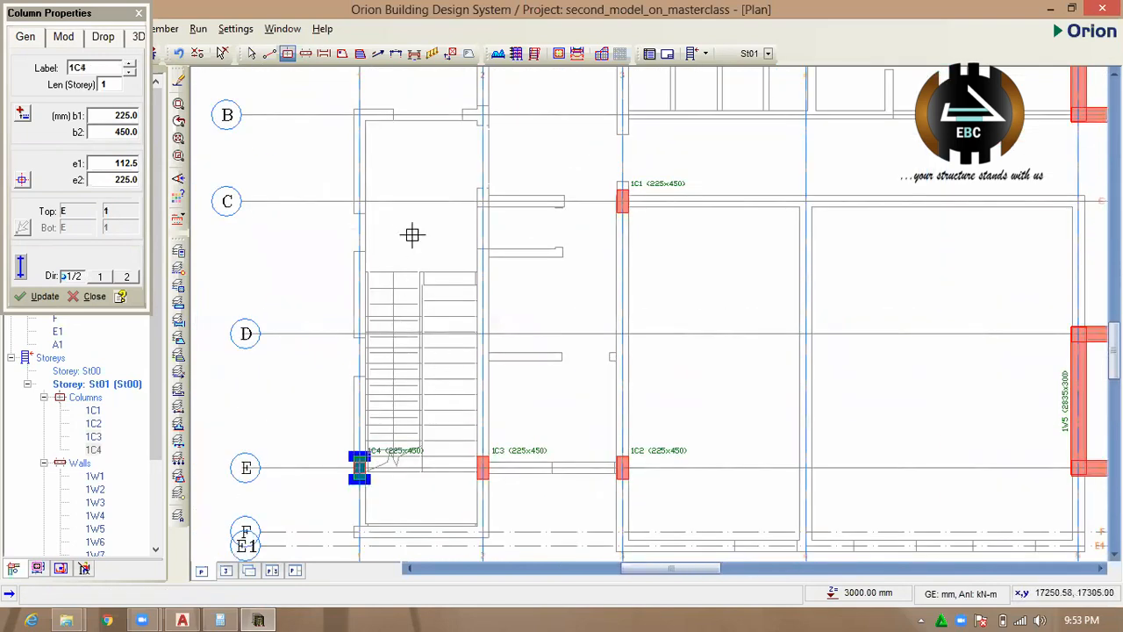
{"action": "scroll", "coordinate": [371, 233], "scroll_direction": "up", "scroll_amount": 2}
{"action": "scroll", "coordinate": [393, 352], "scroll_direction": "down", "scroll_amount": 2}
{"action": "scroll", "coordinate": [377, 343], "scroll_direction": "up", "scroll_amount": 2}
{"action": "scroll", "coordinate": [373, 221], "scroll_direction": "down", "scroll_amount": 3}
{"action": "scroll", "coordinate": [376, 280], "scroll_direction": "up", "scroll_amount": 2}
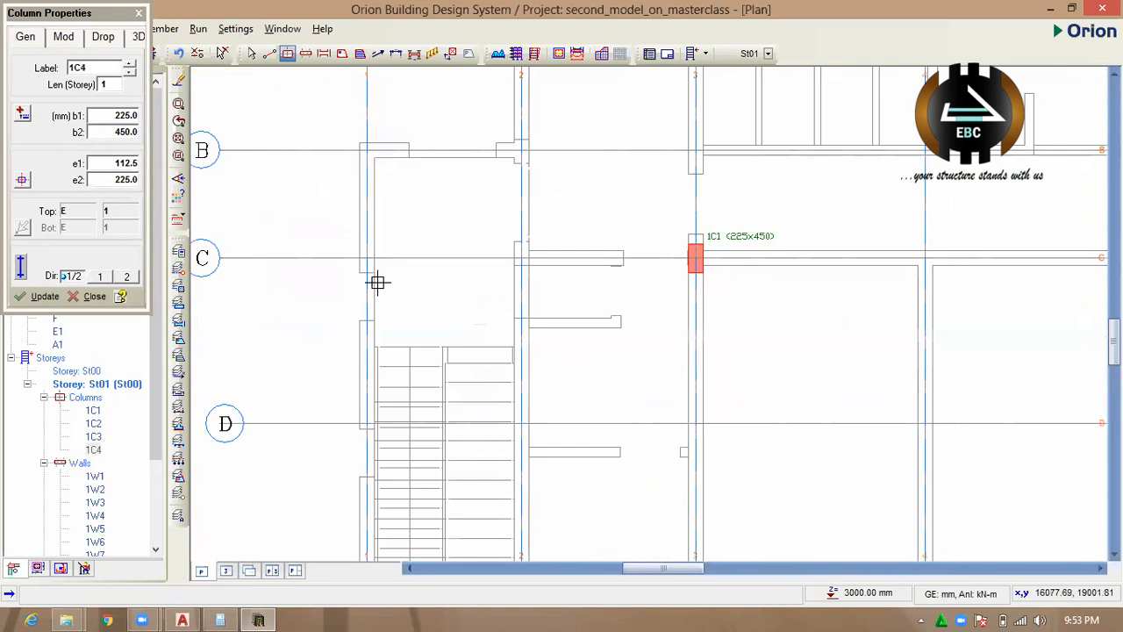
{"action": "left_click", "coordinate": [367, 149]}
{"action": "left_click", "coordinate": [521, 149]}
{"action": "scroll", "coordinate": [441, 251], "scroll_direction": "down", "scroll_amount": 4}
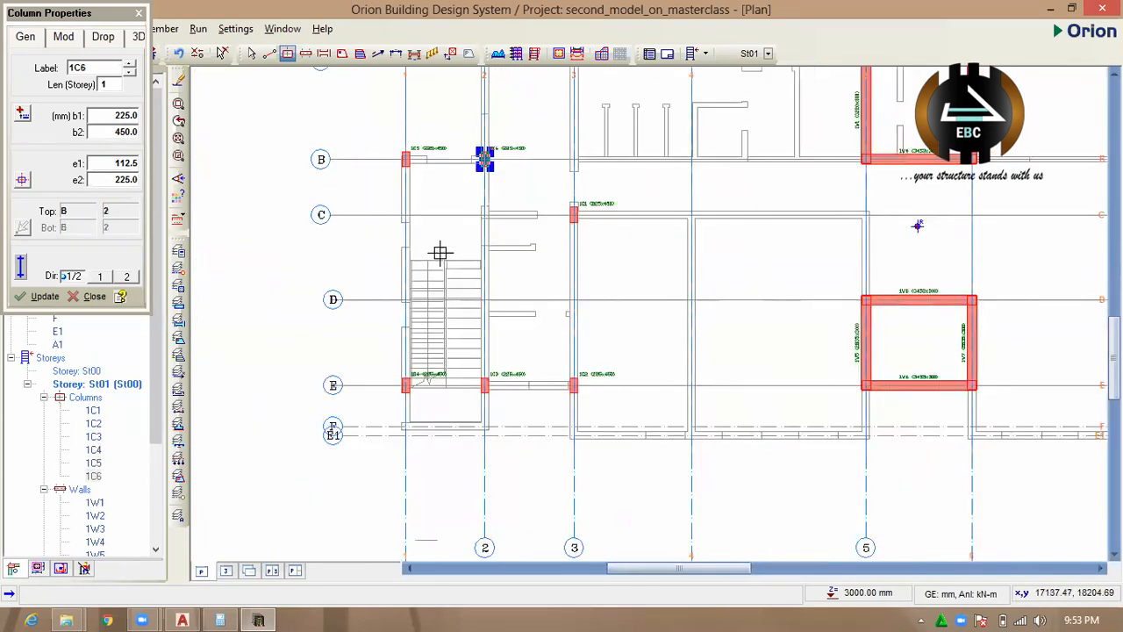
Place columns on axis 3 at its intersections with axes B and A1.
{"action": "scroll", "coordinate": [471, 283], "scroll_direction": "up", "scroll_amount": 3}
{"action": "scroll", "coordinate": [419, 240], "scroll_direction": "down", "scroll_amount": 1}
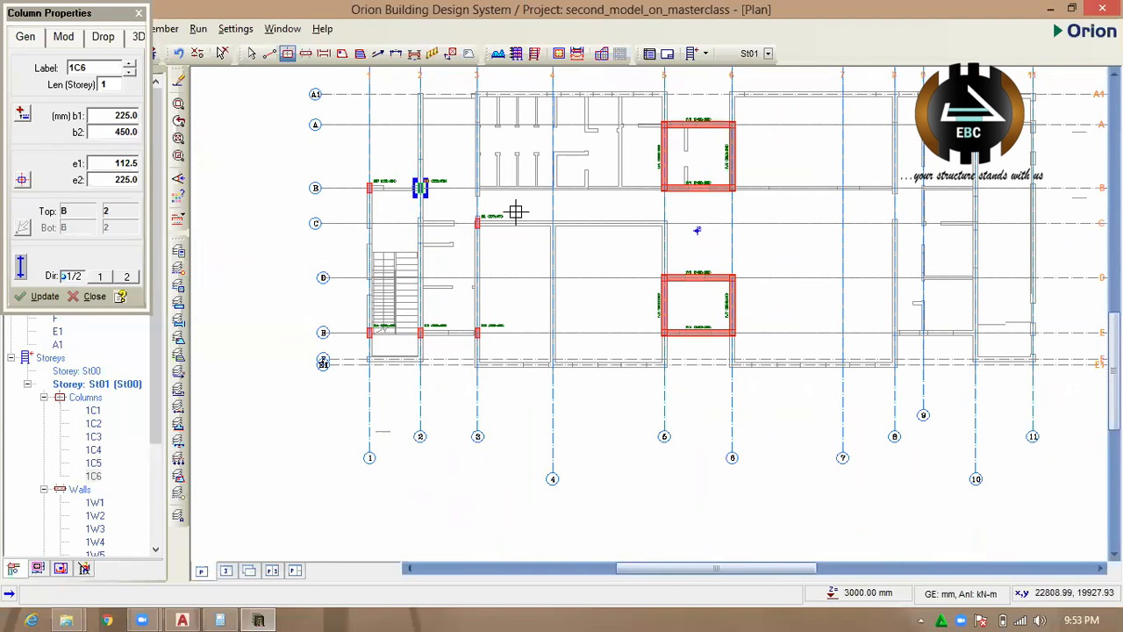
{"action": "scroll", "coordinate": [515, 213], "scroll_direction": "up", "scroll_amount": 4}
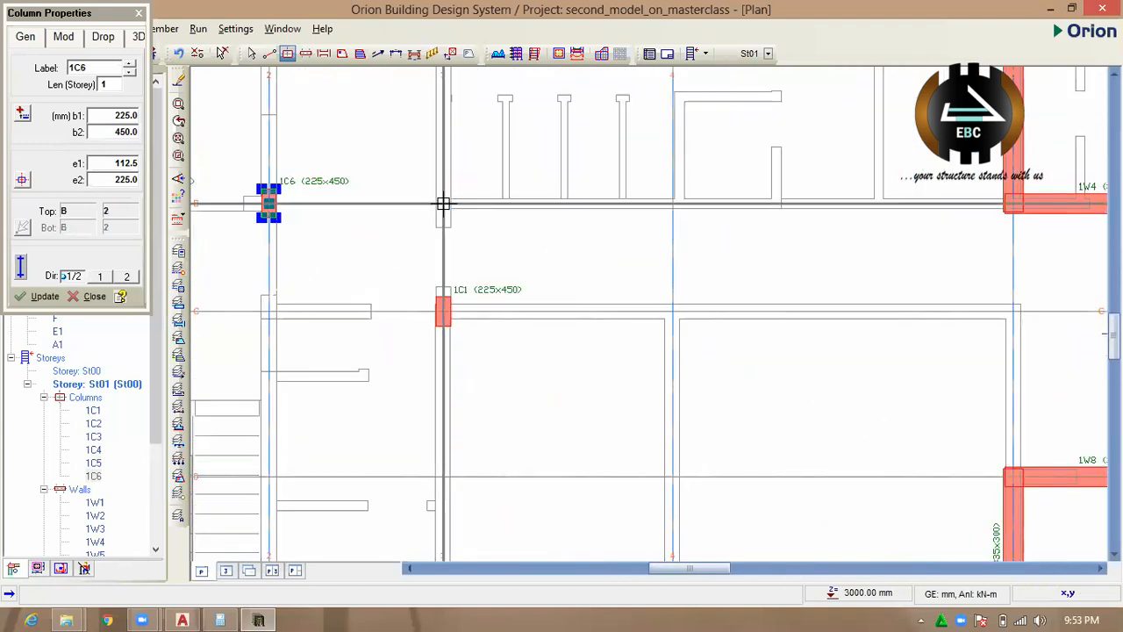
{"action": "left_click", "coordinate": [443, 203]}
{"action": "scroll", "coordinate": [614, 228], "scroll_direction": "down", "scroll_amount": 2}
{"action": "scroll", "coordinate": [535, 243], "scroll_direction": "down", "scroll_amount": 2}
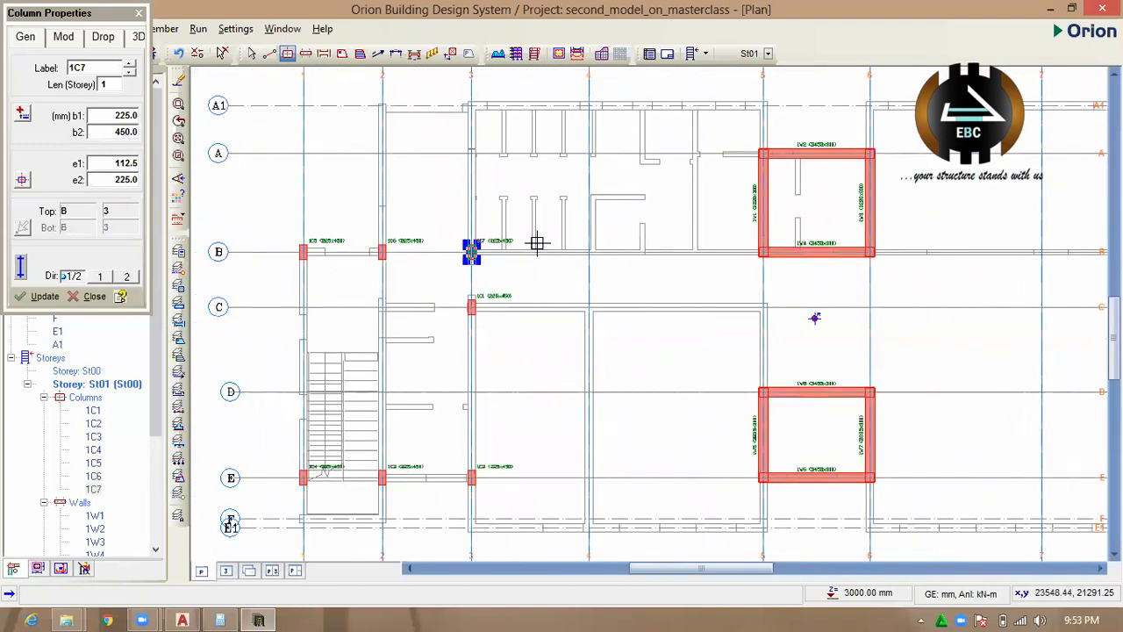
{"action": "scroll", "coordinate": [479, 170], "scroll_direction": "up", "scroll_amount": 5}
{"action": "left_click", "coordinate": [483, 188]}
{"action": "scroll", "coordinate": [504, 201], "scroll_direction": "down", "scroll_amount": 3}
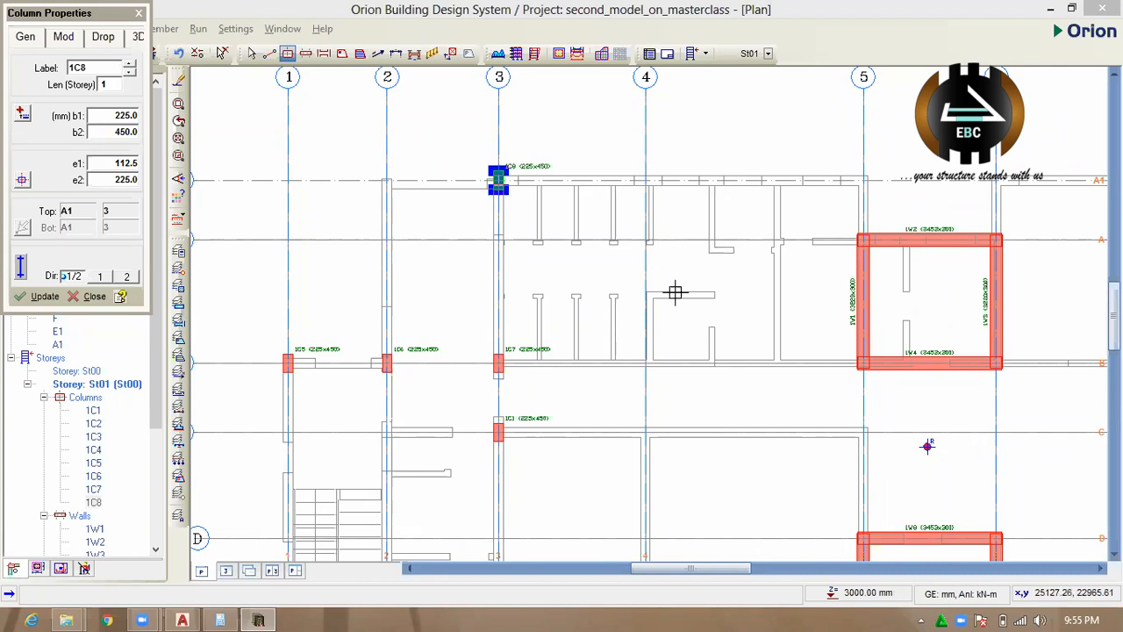
Place columns on axis C at its intersections with axes 4 and 5.
{"action": "scroll", "coordinate": [593, 186], "scroll_direction": "down", "scroll_amount": 3}
{"action": "scroll", "coordinate": [634, 308], "scroll_direction": "up", "scroll_amount": 2}
{"action": "left_click", "coordinate": [612, 291]}
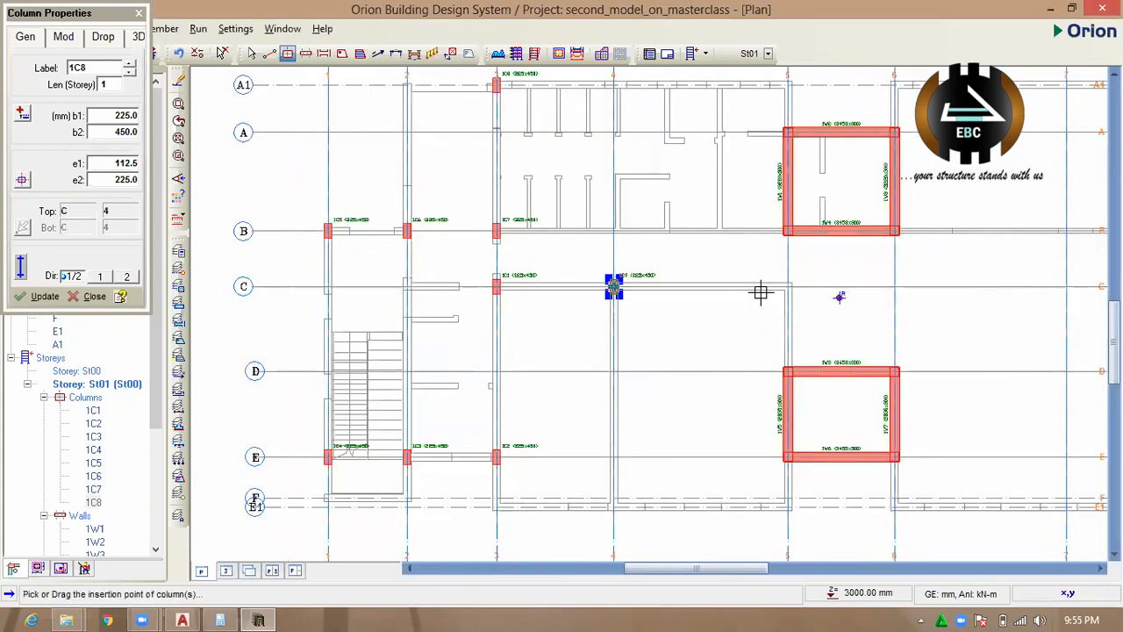
{"action": "scroll", "coordinate": [790, 284], "scroll_direction": "up", "scroll_amount": 1}
{"action": "left_click", "coordinate": [790, 283]}
{"action": "scroll", "coordinate": [618, 257], "scroll_direction": "down", "scroll_amount": 1}
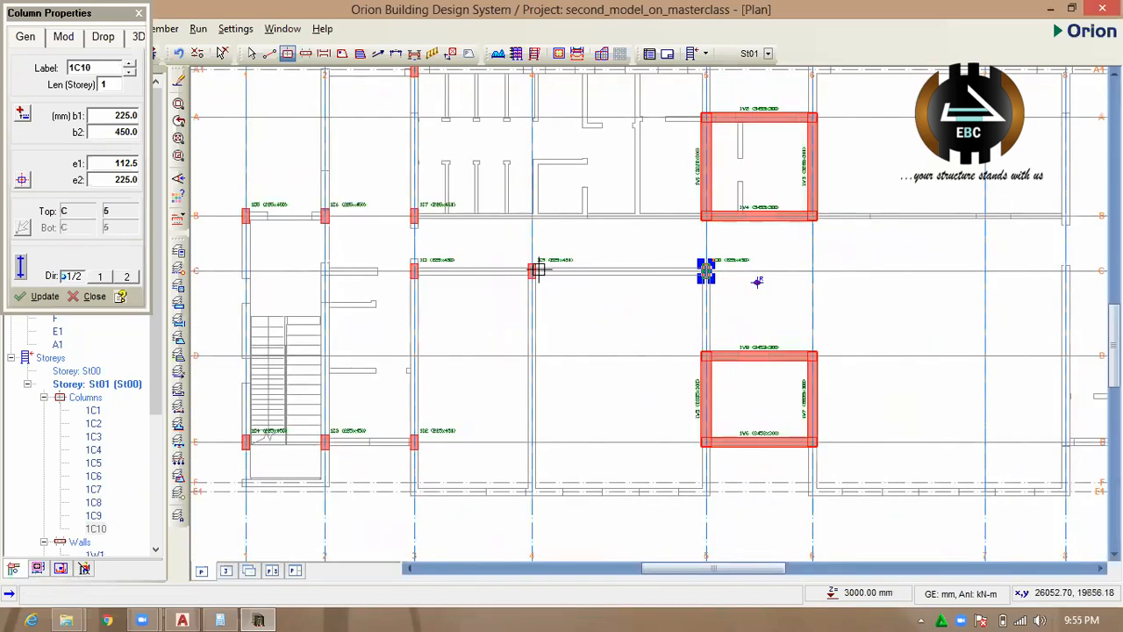
Place columns on axis E1 at its intersections with axes 4, 5 and 6.
{"action": "scroll", "coordinate": [534, 269], "scroll_direction": "up", "scroll_amount": 3}
{"action": "scroll", "coordinate": [521, 261], "scroll_direction": "down", "scroll_amount": 3}
{"action": "scroll", "coordinate": [529, 447], "scroll_direction": "up", "scroll_amount": 2}
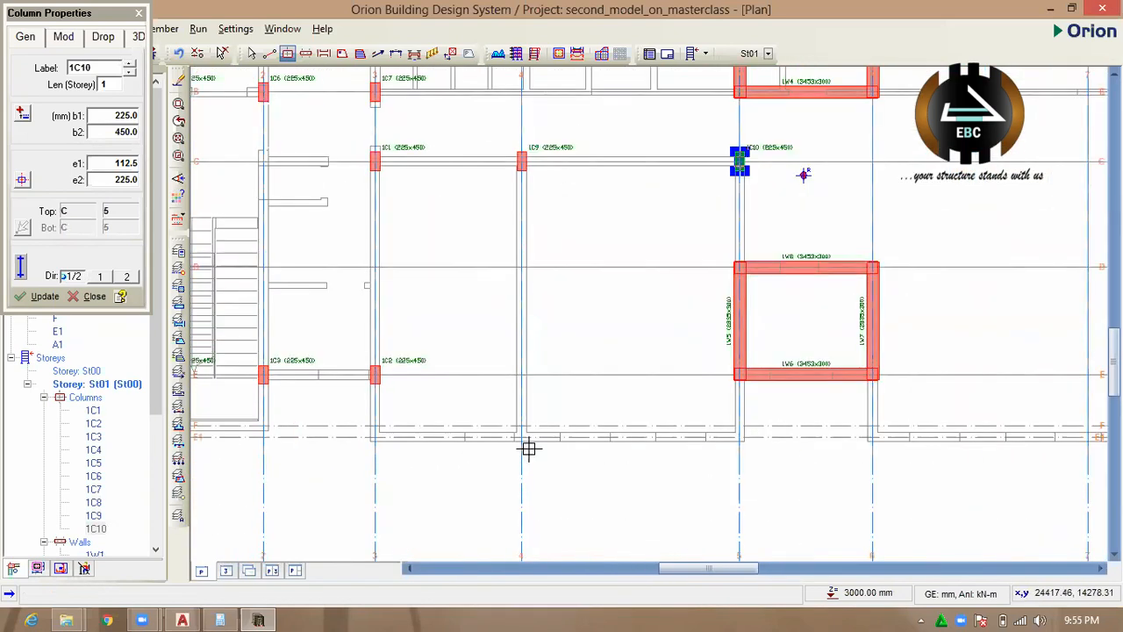
{"action": "left_click", "coordinate": [519, 436]}
{"action": "scroll", "coordinate": [800, 439], "scroll_direction": "up", "scroll_amount": 2}
{"action": "left_click", "coordinate": [793, 435]}
{"action": "scroll", "coordinate": [547, 439], "scroll_direction": "down", "scroll_amount": 3}
{"action": "scroll", "coordinate": [609, 444], "scroll_direction": "down", "scroll_amount": 1}
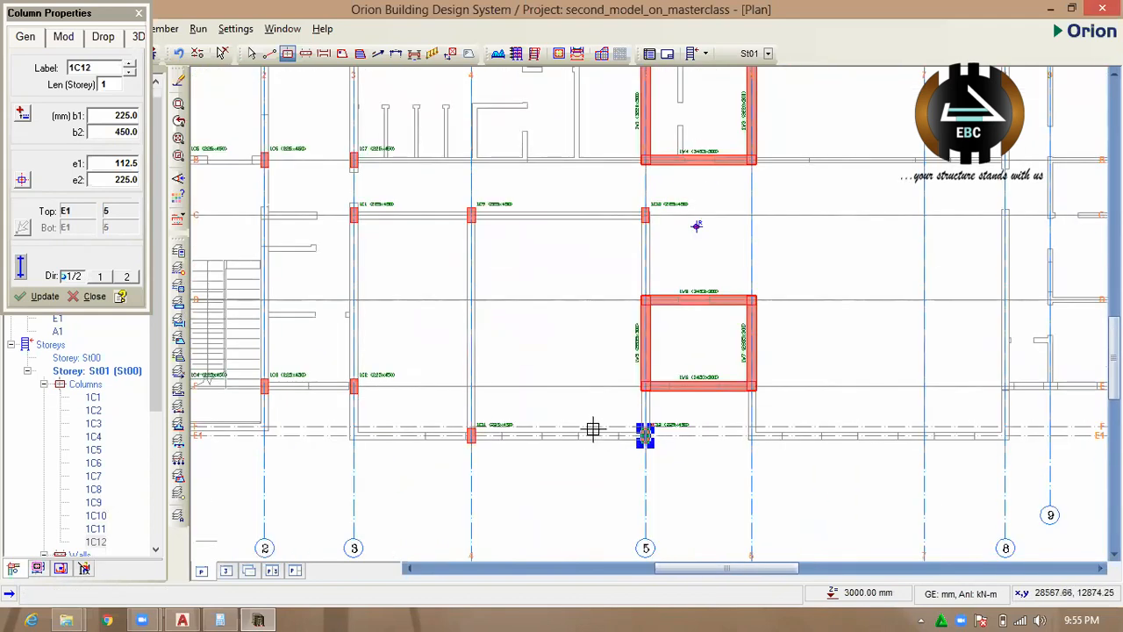
{"action": "scroll", "coordinate": [501, 431], "scroll_direction": "down", "scroll_amount": 1}
{"action": "scroll", "coordinate": [657, 436], "scroll_direction": "up", "scroll_amount": 2}
{"action": "left_click", "coordinate": [655, 431]}
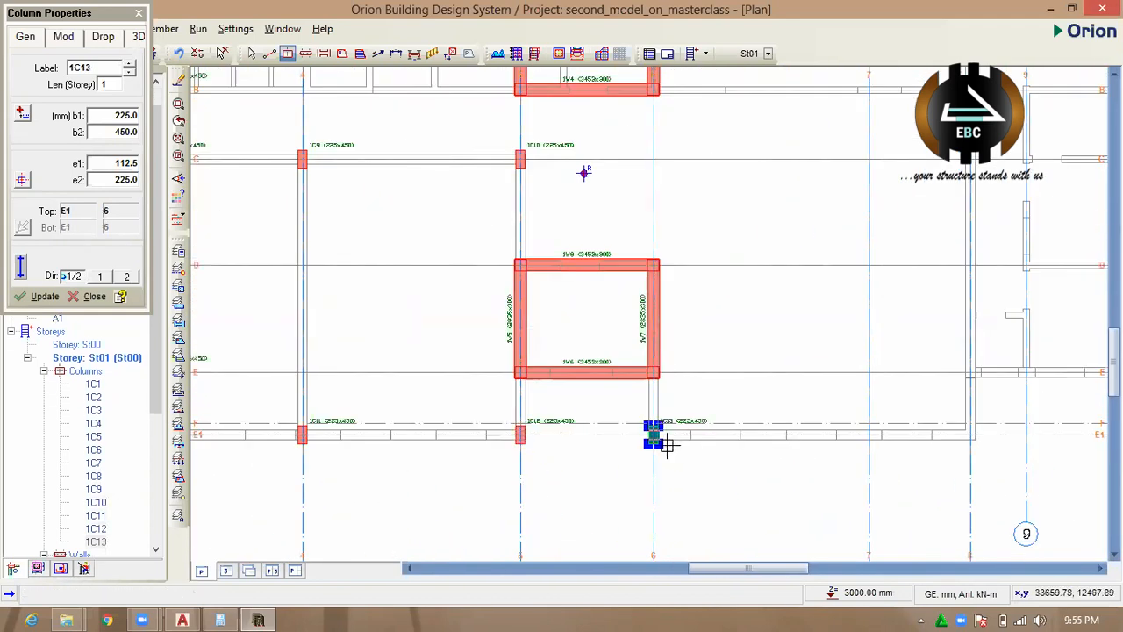
Place columns on axis 8 at its intersections with axes E1 and C.
{"action": "scroll", "coordinate": [731, 439], "scroll_direction": "down", "scroll_amount": 2}
{"action": "scroll", "coordinate": [790, 429], "scroll_direction": "up", "scroll_amount": 3}
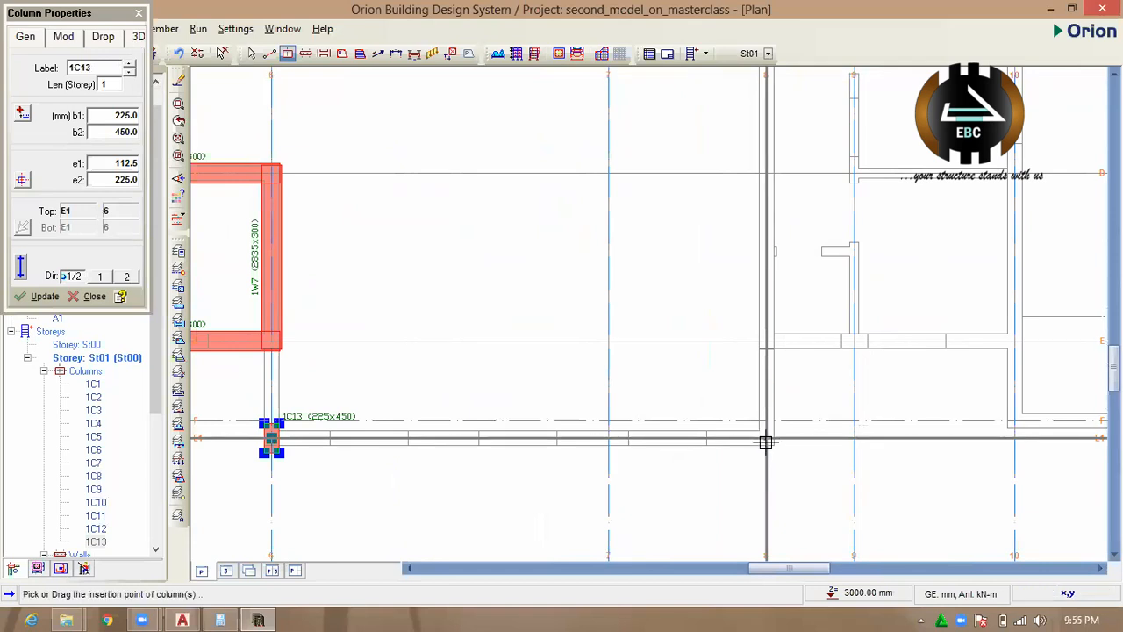
{"action": "left_click", "coordinate": [772, 439]}
{"action": "scroll", "coordinate": [722, 457], "scroll_direction": "down", "scroll_amount": 1}
{"action": "scroll", "coordinate": [745, 198], "scroll_direction": "down", "scroll_amount": 1}
{"action": "scroll", "coordinate": [746, 239], "scroll_direction": "up", "scroll_amount": 3}
{"action": "left_click", "coordinate": [745, 239]}
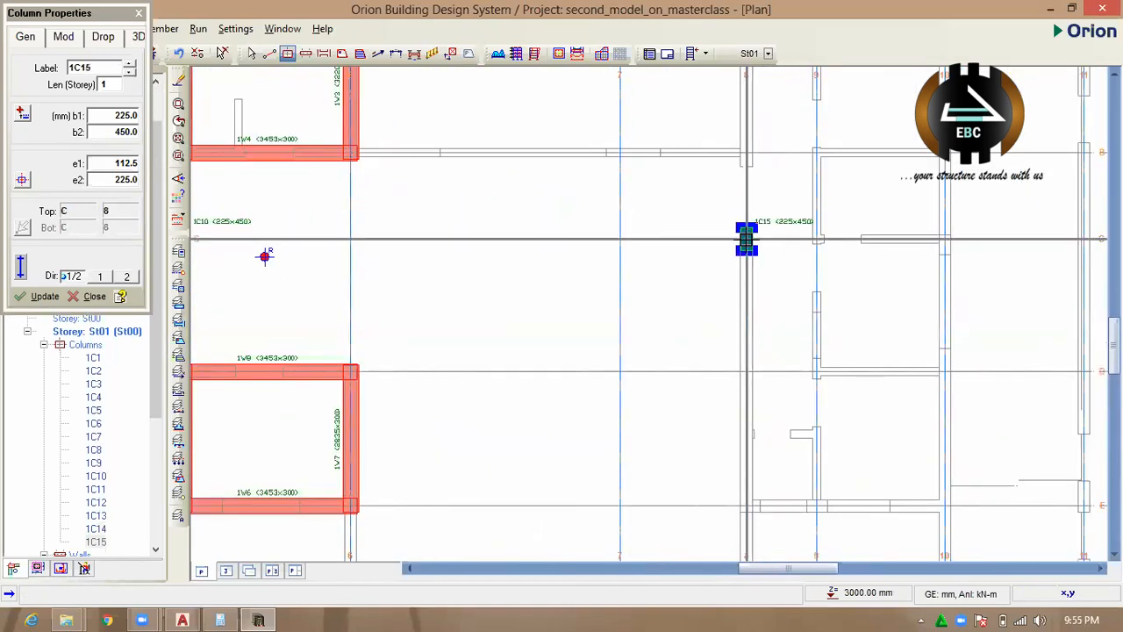
Place columns on axis C at its intersections with axes 6 and 10.
{"action": "scroll", "coordinate": [763, 369], "scroll_direction": "down", "scroll_amount": 2}
{"action": "scroll", "coordinate": [759, 383], "scroll_direction": "down", "scroll_amount": 1}
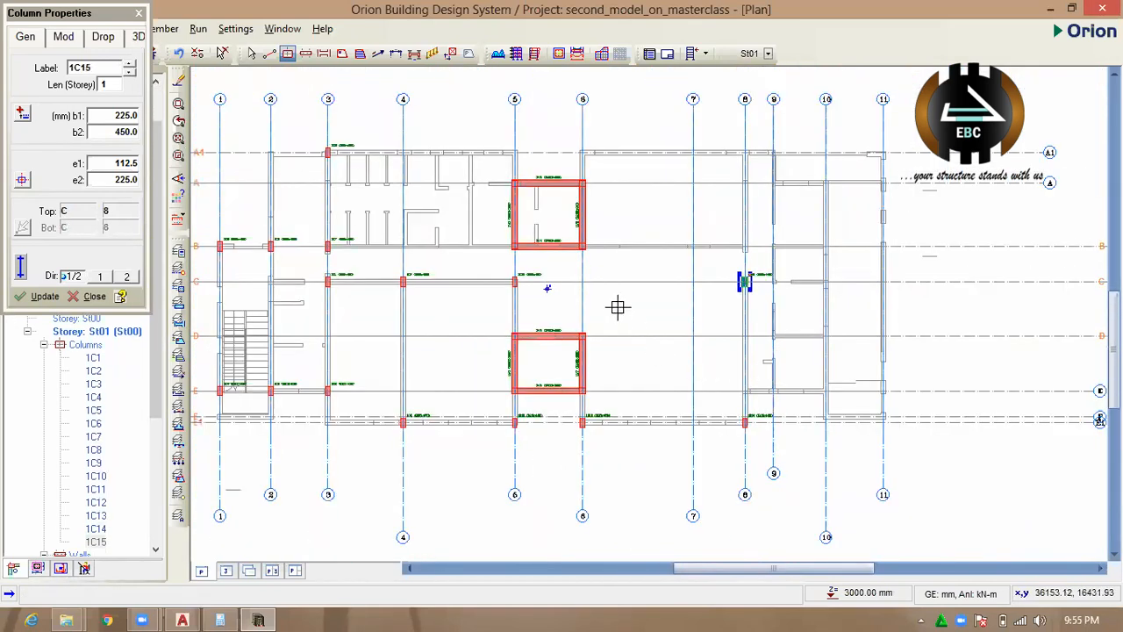
{"action": "scroll", "coordinate": [596, 289], "scroll_direction": "up", "scroll_amount": 2}
{"action": "left_click", "coordinate": [563, 269]}
{"action": "scroll", "coordinate": [676, 322], "scroll_direction": "down", "scroll_amount": 2}
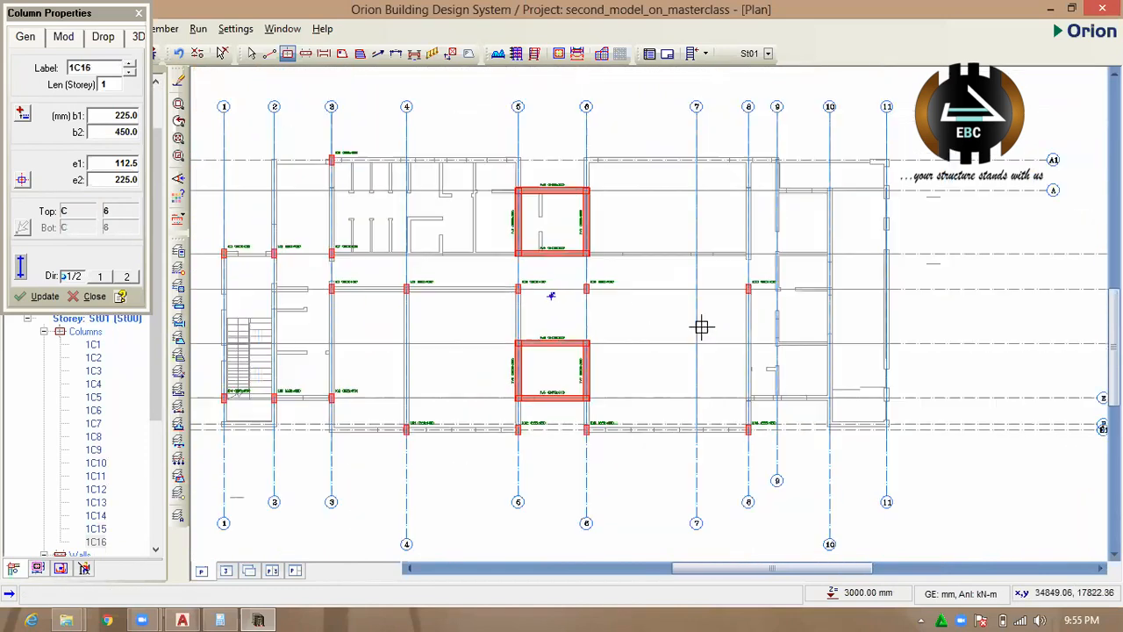
{"action": "scroll", "coordinate": [816, 307], "scroll_direction": "up", "scroll_amount": 2}
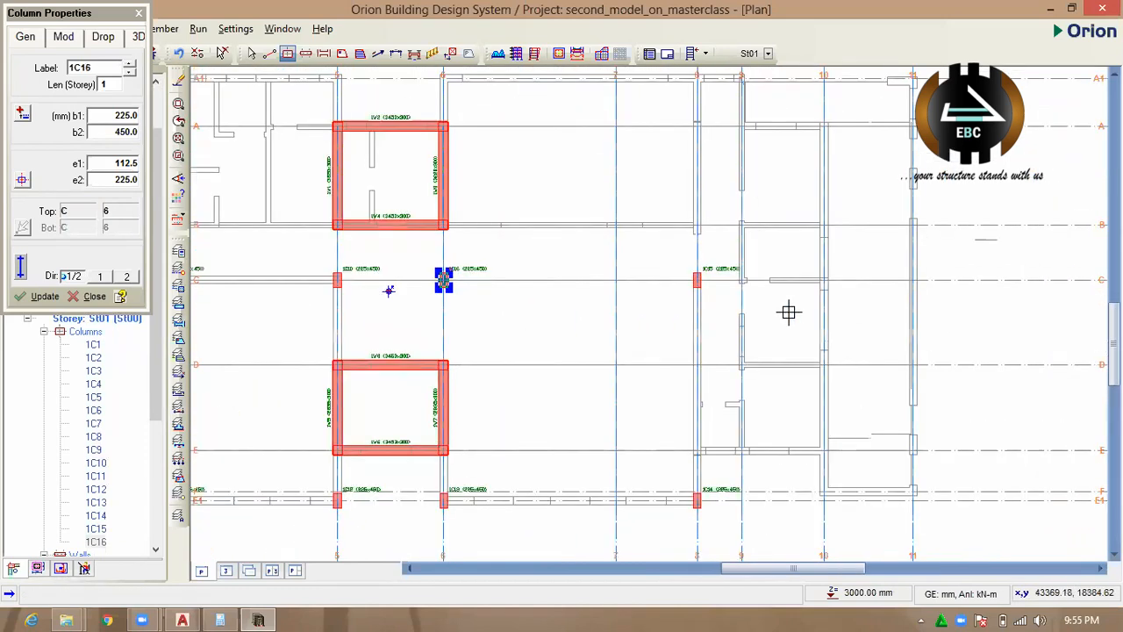
{"action": "left_click", "coordinate": [825, 281]}
Place columns on axis E at axes 10 and 11, and one on axis 11 at axis C.
{"action": "scroll", "coordinate": [747, 321], "scroll_direction": "down", "scroll_amount": 2}
{"action": "scroll", "coordinate": [784, 363], "scroll_direction": "up", "scroll_amount": 2}
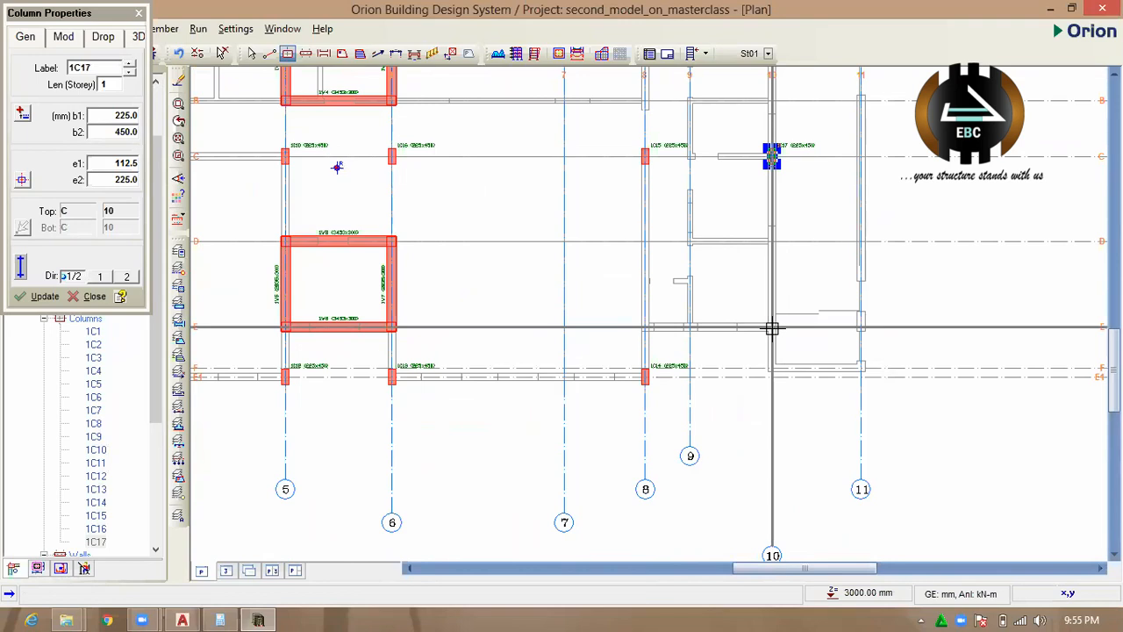
{"action": "scroll", "coordinate": [770, 329], "scroll_direction": "up", "scroll_amount": 2}
{"action": "left_click", "coordinate": [777, 327]}
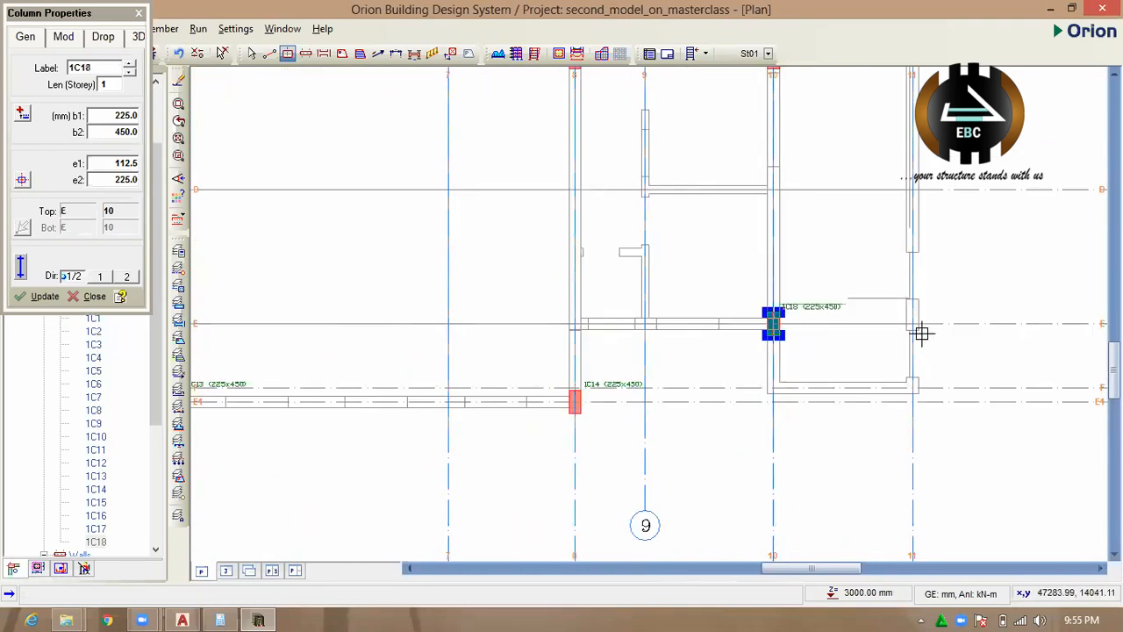
{"action": "left_click", "coordinate": [912, 326]}
{"action": "scroll", "coordinate": [816, 426], "scroll_direction": "down", "scroll_amount": 2}
{"action": "scroll", "coordinate": [867, 219], "scroll_direction": "up", "scroll_amount": 2}
{"action": "left_click", "coordinate": [867, 253]}
Place columns on axis A1 at its intersections with axes 4, 5, 6 and 8.
{"action": "scroll", "coordinate": [883, 333], "scroll_direction": "down", "scroll_amount": 2}
{"action": "scroll", "coordinate": [531, 206], "scroll_direction": "down", "scroll_amount": 2}
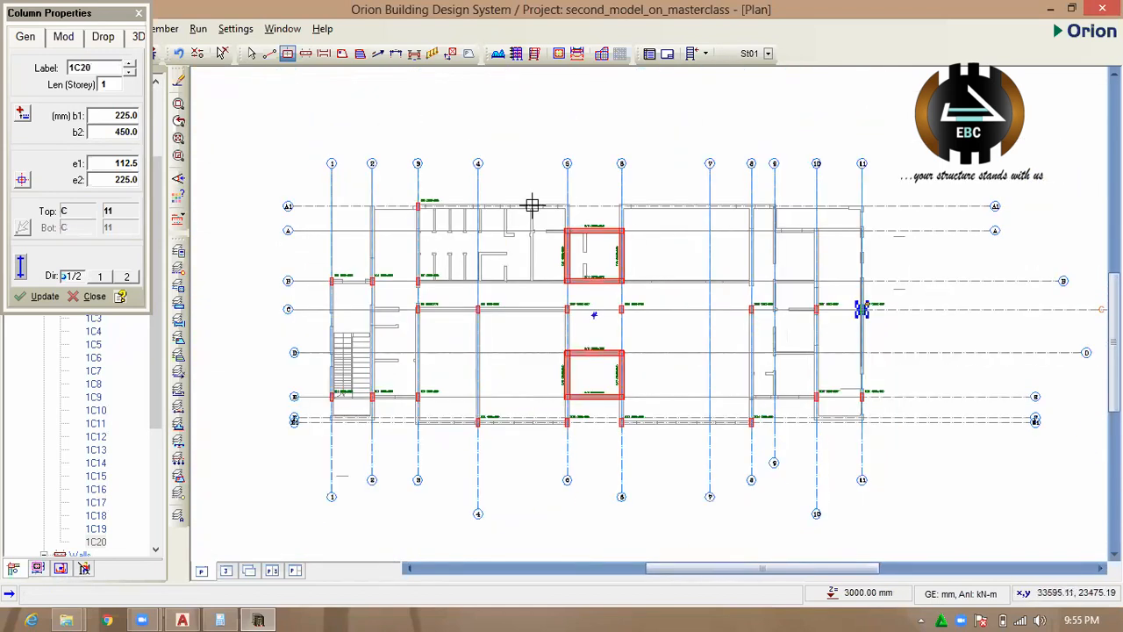
{"action": "scroll", "coordinate": [454, 216], "scroll_direction": "up", "scroll_amount": 2}
{"action": "left_click", "coordinate": [456, 214]}
{"action": "scroll", "coordinate": [599, 213], "scroll_direction": "up", "scroll_amount": 2}
{"action": "left_click", "coordinate": [646, 213]}
{"action": "left_click", "coordinate": [811, 218]}
{"action": "scroll", "coordinate": [539, 213], "scroll_direction": "down", "scroll_amount": 3}
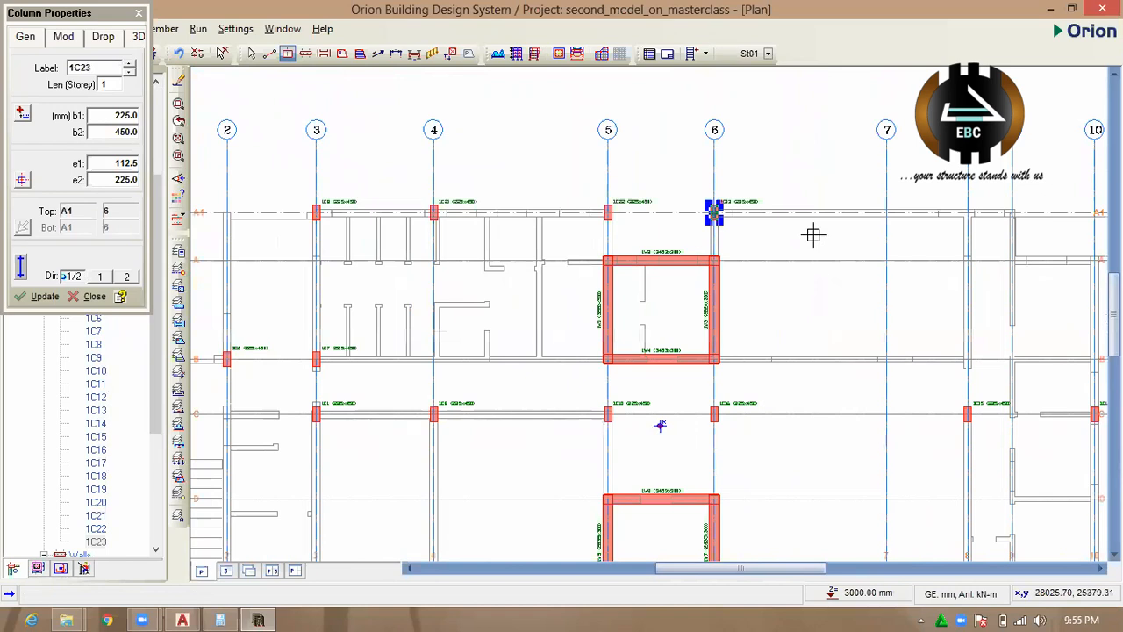
{"action": "scroll", "coordinate": [882, 226], "scroll_direction": "up", "scroll_amount": 2}
{"action": "left_click", "coordinate": [871, 219]}
Place columns on axis A at its intersections with axes 11 and 10.
{"action": "scroll", "coordinate": [689, 210], "scroll_direction": "down", "scroll_amount": 1}
{"action": "scroll", "coordinate": [913, 230], "scroll_direction": "down", "scroll_amount": 2}
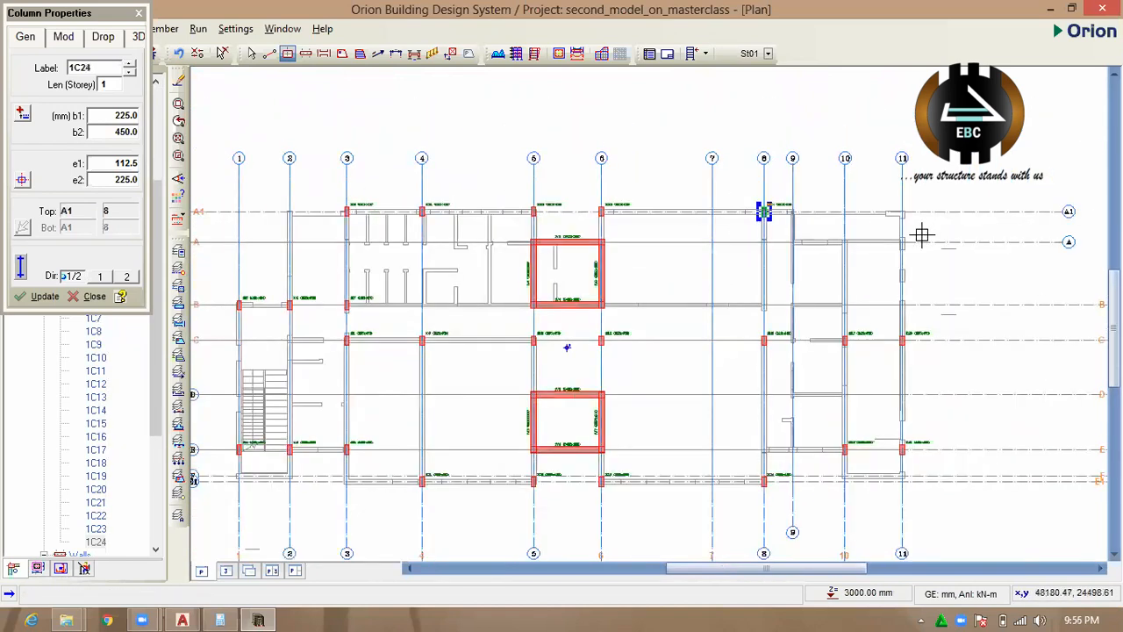
{"action": "scroll", "coordinate": [862, 254], "scroll_direction": "up", "scroll_amount": 1}
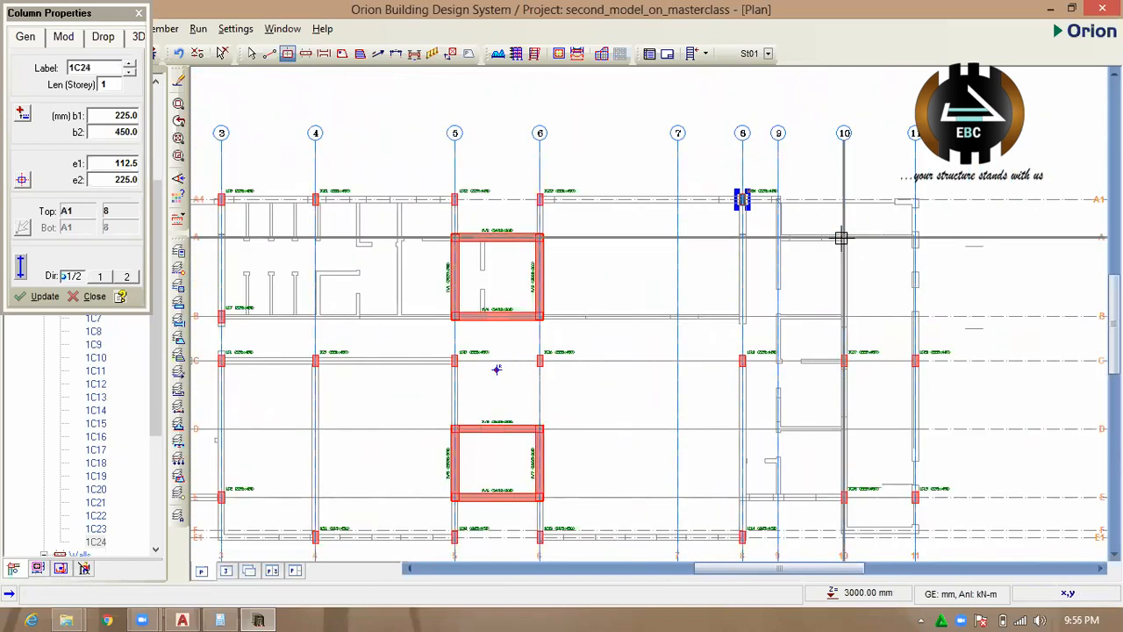
{"action": "scroll", "coordinate": [912, 238], "scroll_direction": "up", "scroll_amount": 2}
{"action": "left_click", "coordinate": [913, 237]}
{"action": "scroll", "coordinate": [810, 238], "scroll_direction": "up", "scroll_amount": 2}
{"action": "left_click", "coordinate": [810, 238]}
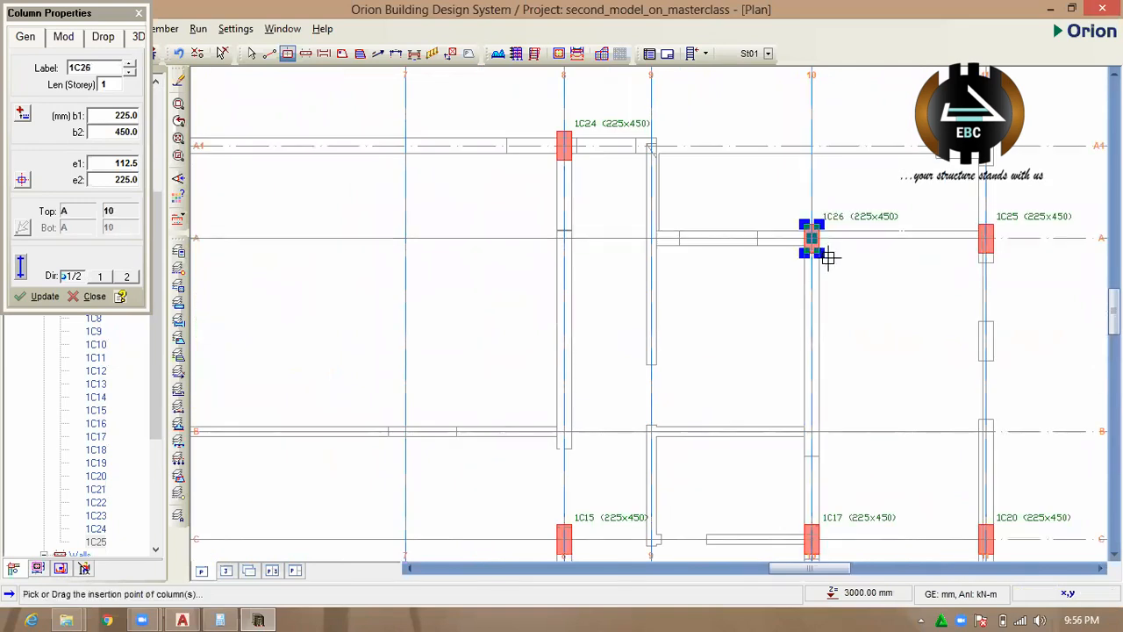
Place a column at the intersection of axes A1 and 11.
{"action": "scroll", "coordinate": [802, 221], "scroll_direction": "down", "scroll_amount": 2}
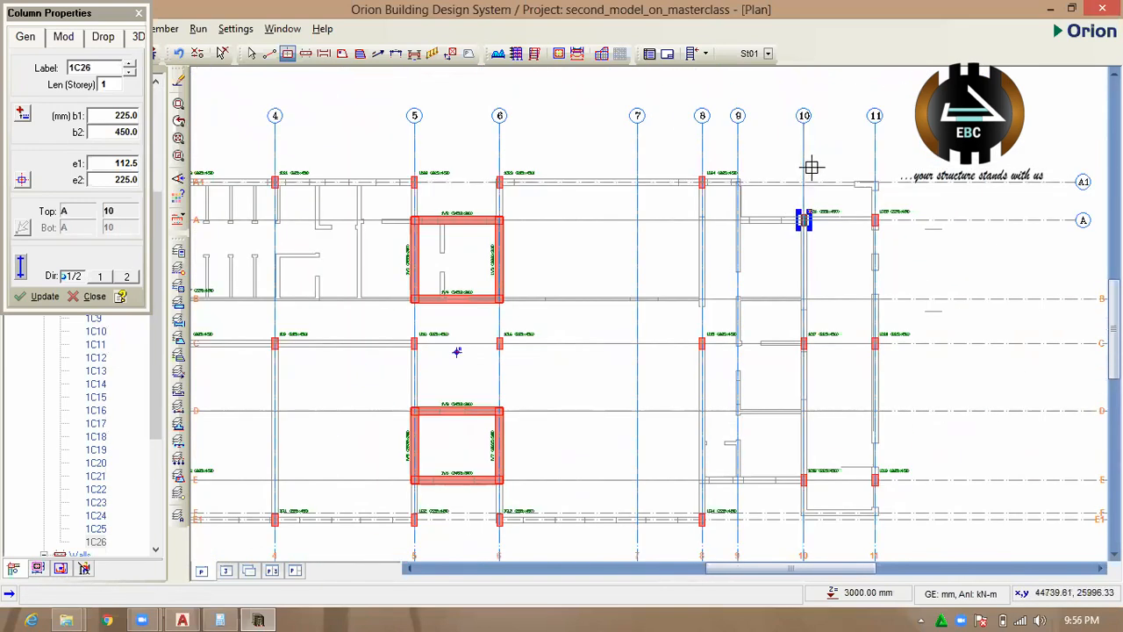
{"action": "scroll", "coordinate": [810, 171], "scroll_direction": "up", "scroll_amount": 2}
{"action": "scroll", "coordinate": [919, 193], "scroll_direction": "up", "scroll_amount": 2}
{"action": "left_click", "coordinate": [872, 185]}
Change the column at axes A1 and 11 to b1 450 mm and b2 225 mm.
{"action": "scroll", "coordinate": [872, 184], "scroll_direction": "up", "scroll_amount": 2}
{"action": "scroll", "coordinate": [857, 182], "scroll_direction": "up", "scroll_amount": 2}
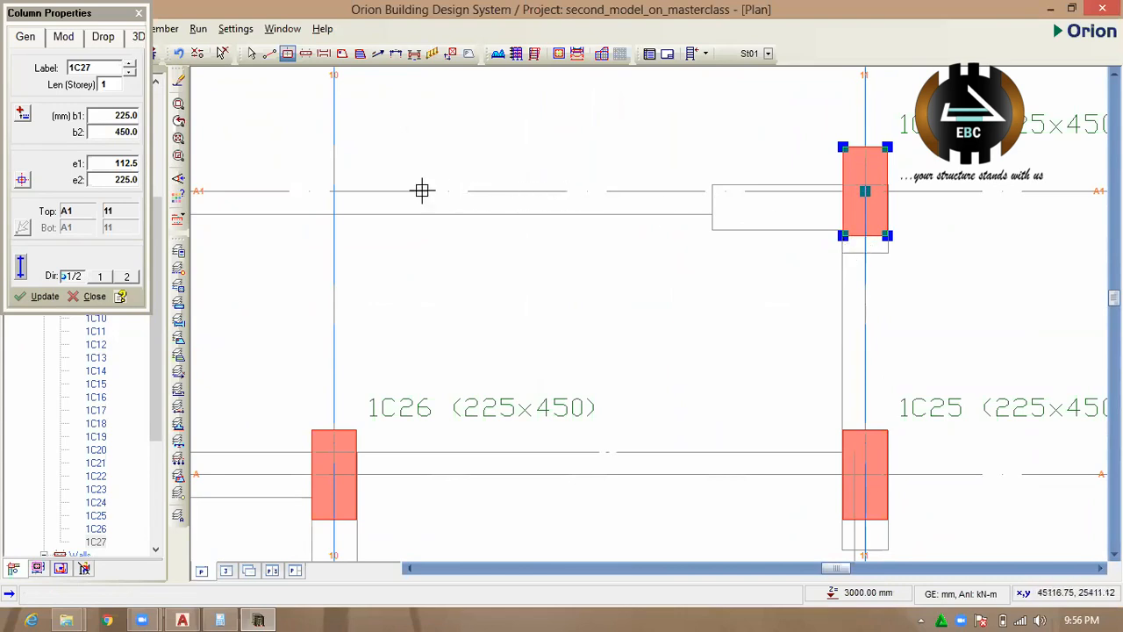
{"action": "double_click", "coordinate": [132, 117]}
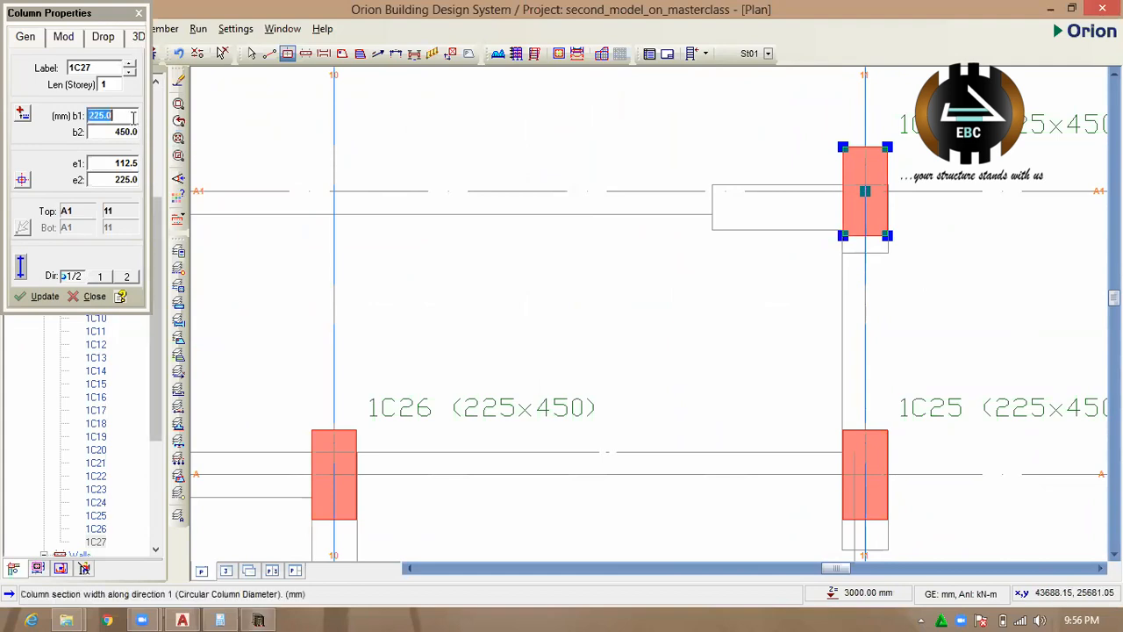
{"action": "type", "text": "450"}
{"action": "double_click", "coordinate": [134, 131]}
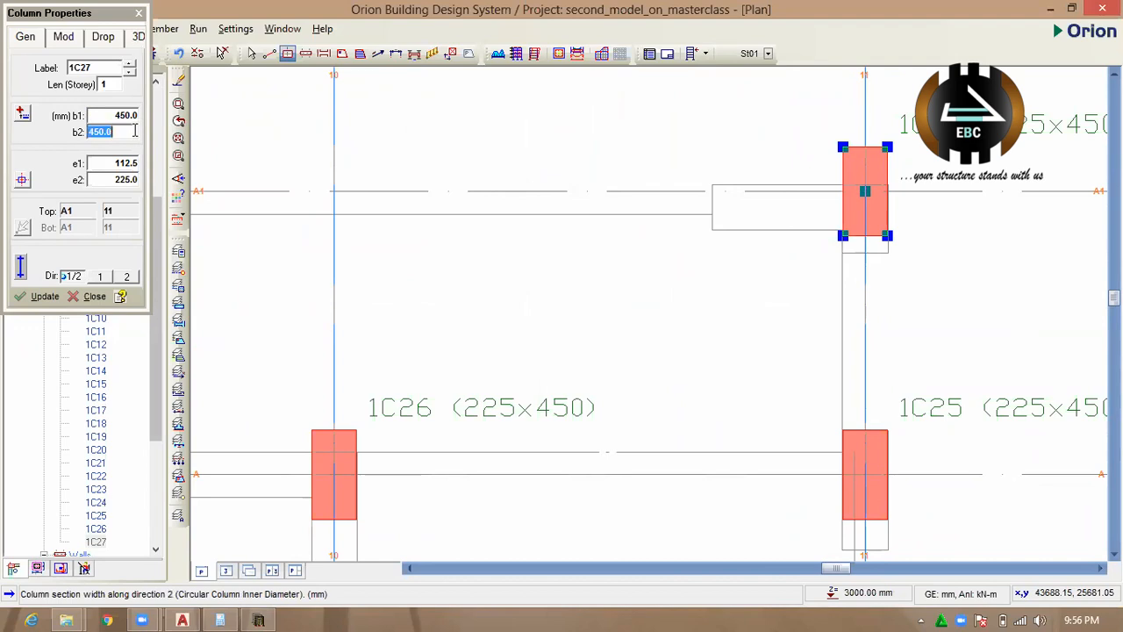
{"action": "type", "text": "225"}
{"action": "left_click", "coordinate": [43, 296]}
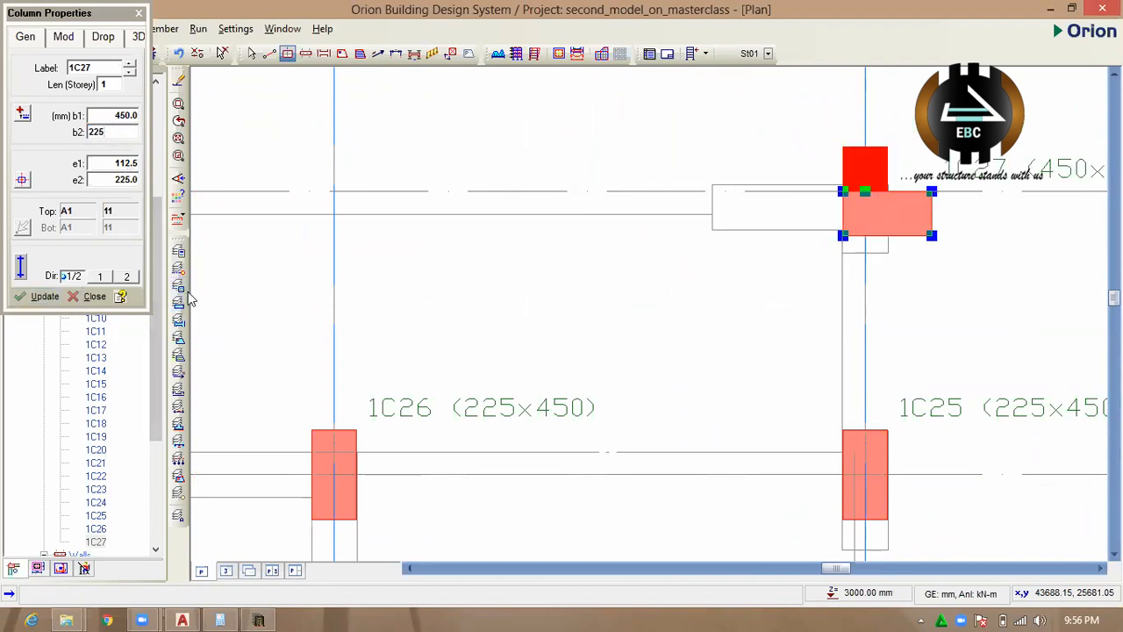
Centre the resized column on the intersection of axes A1 and 11, apply the change and end column placement.
{"action": "left_click", "coordinate": [22, 179]}
{"action": "left_click", "coordinate": [140, 197]}
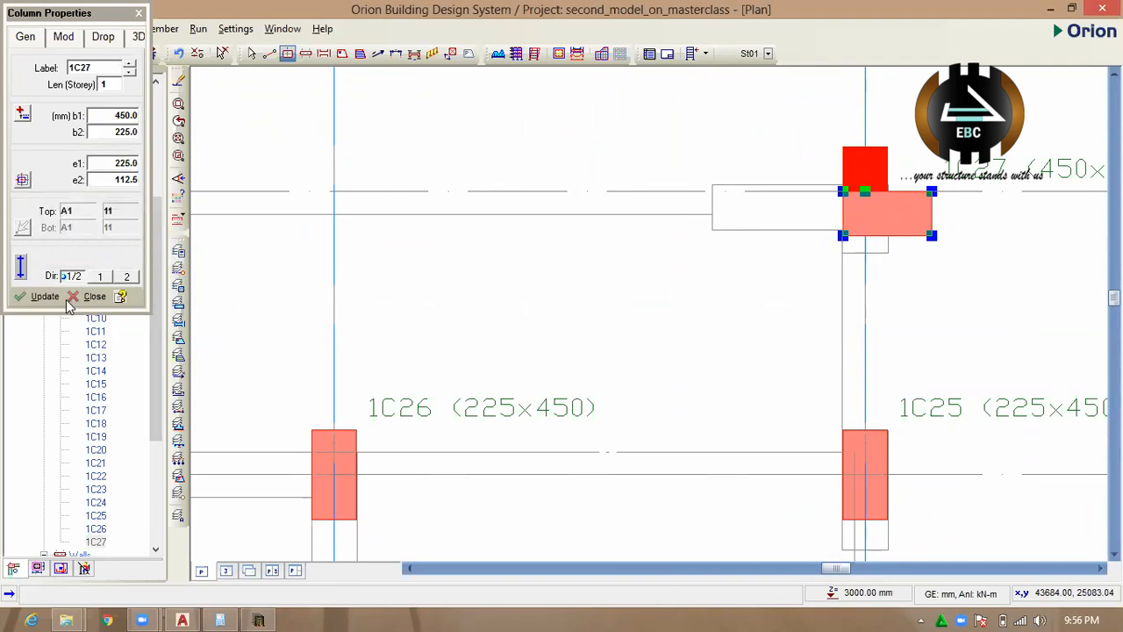
{"action": "left_click", "coordinate": [35, 297]}
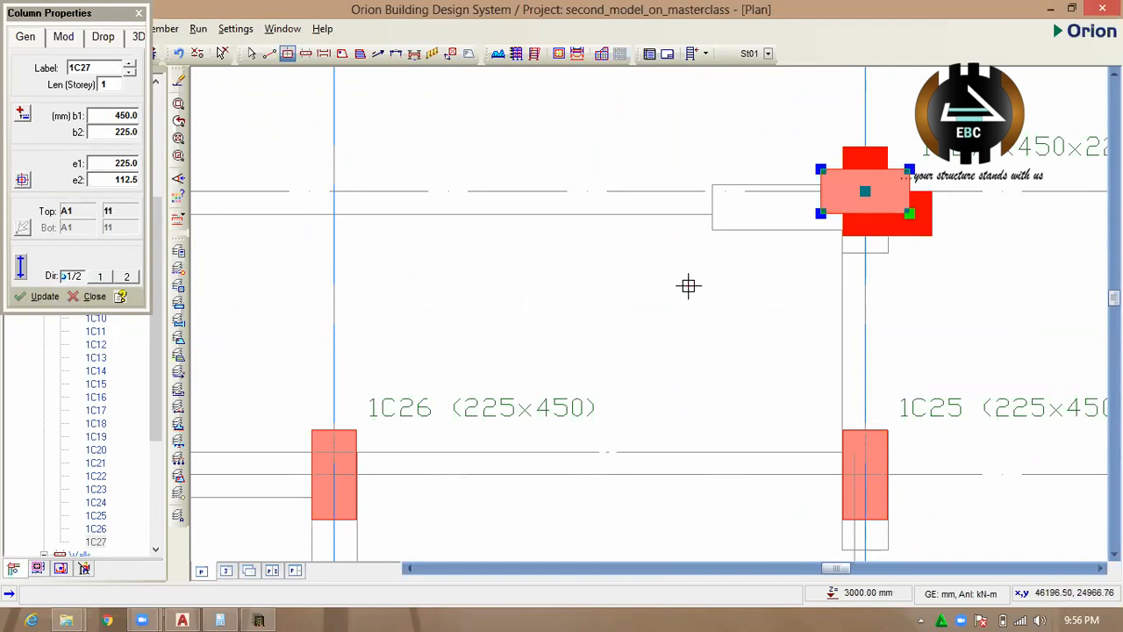
{"action": "scroll", "coordinate": [636, 270], "scroll_direction": "down", "scroll_amount": 1}
{"action": "scroll", "coordinate": [637, 271], "scroll_direction": "down", "scroll_amount": 1}
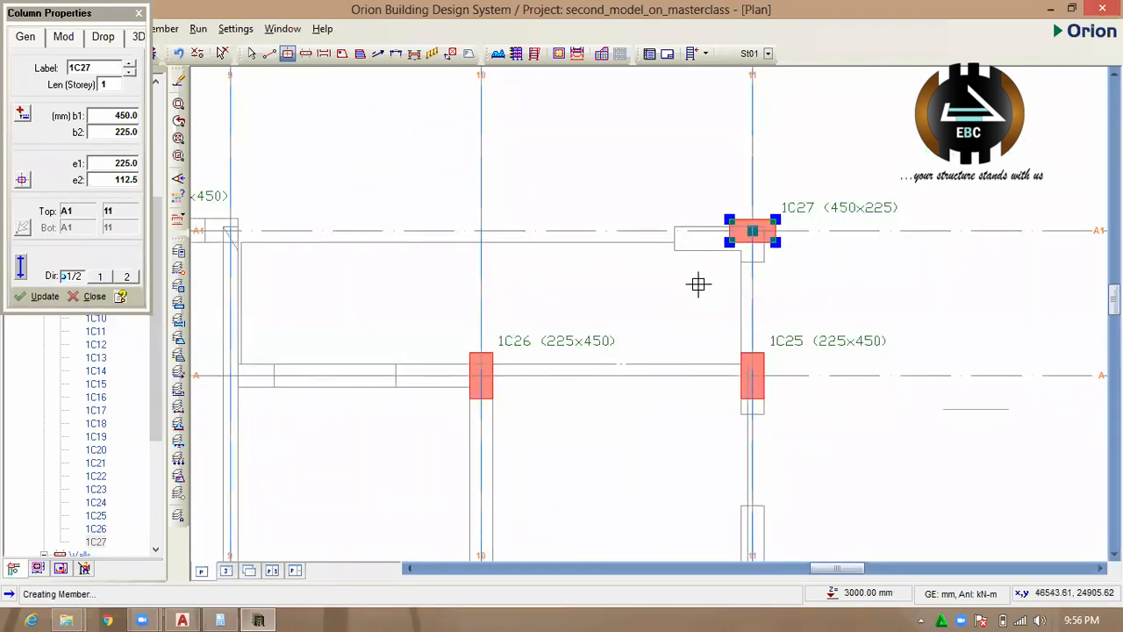
{"action": "scroll", "coordinate": [732, 258], "scroll_direction": "down", "scroll_amount": 1}
{"action": "scroll", "coordinate": [767, 233], "scroll_direction": "down", "scroll_amount": 1}
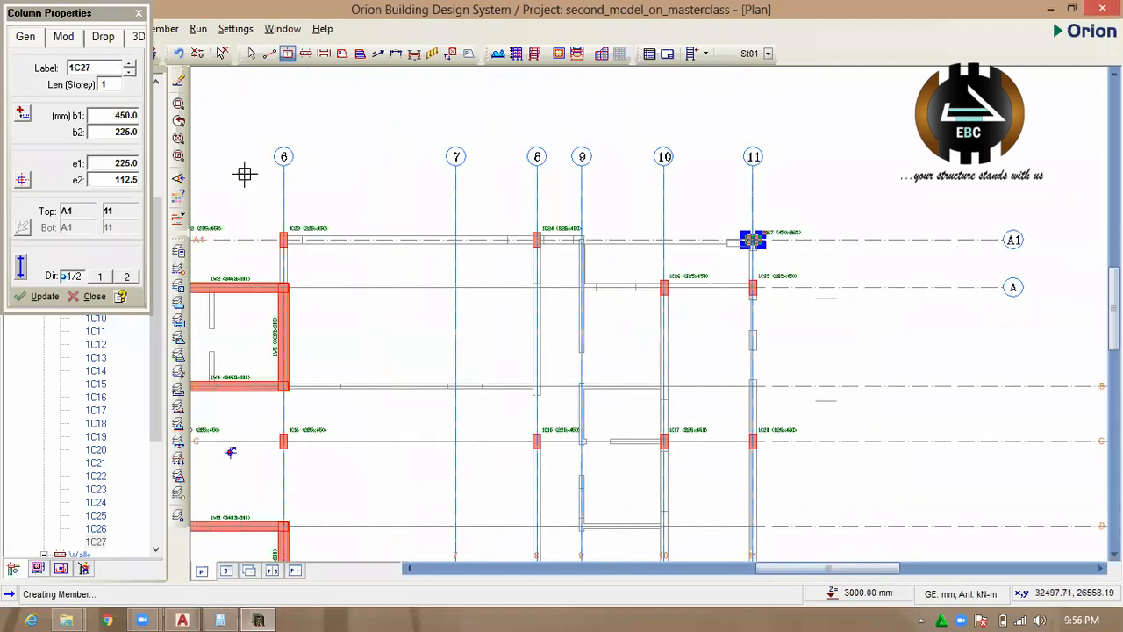
{"action": "key", "text": "Escape"}
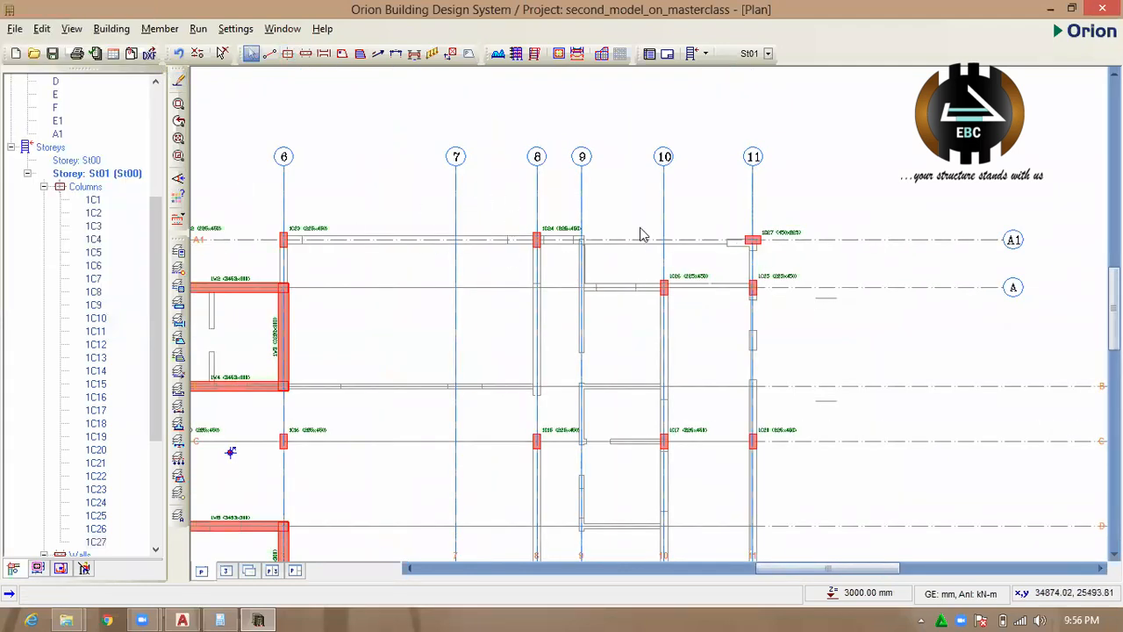
Change the column at axes C and 4 to b1 450 mm and b2 225 mm in its properties.
{"action": "scroll", "coordinate": [639, 234], "scroll_direction": "down", "scroll_amount": 1}
{"action": "scroll", "coordinate": [640, 221], "scroll_direction": "down", "scroll_amount": 2}
{"action": "scroll", "coordinate": [312, 333], "scroll_direction": "up", "scroll_amount": 5}
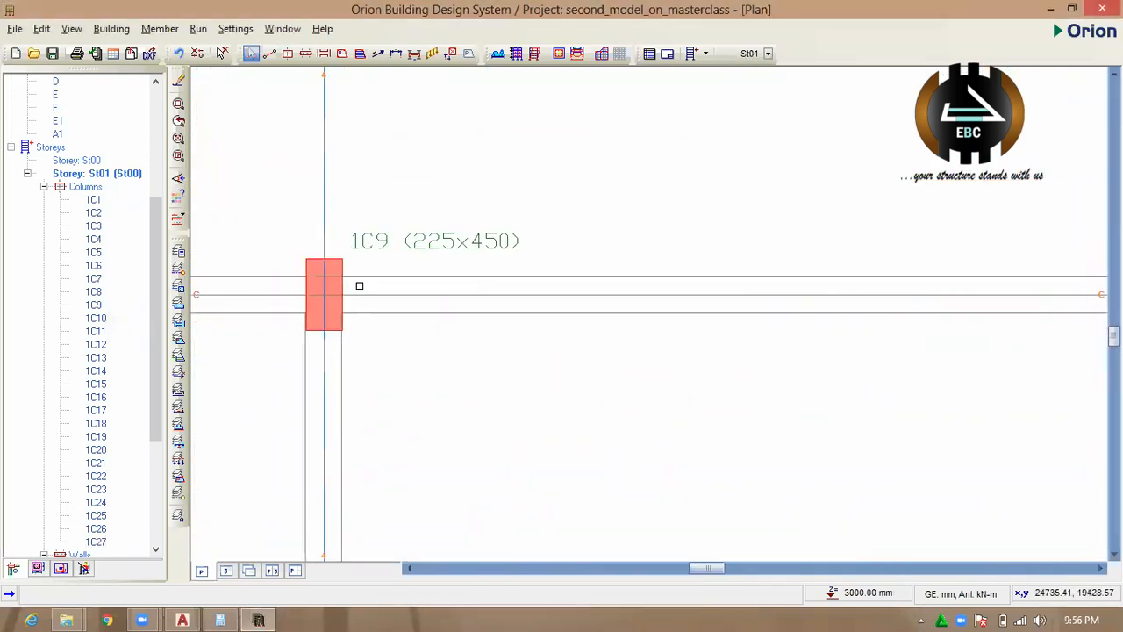
{"action": "left_click", "coordinate": [336, 264]}
{"action": "left_click", "coordinate": [336, 264]}
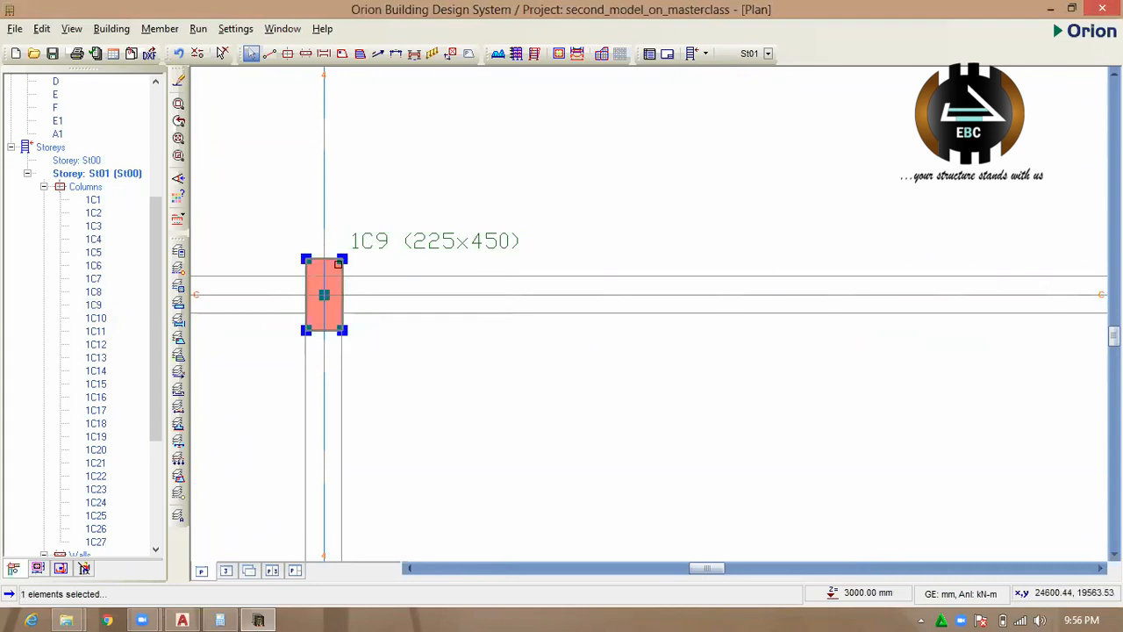
{"action": "right_click", "coordinate": [341, 264]}
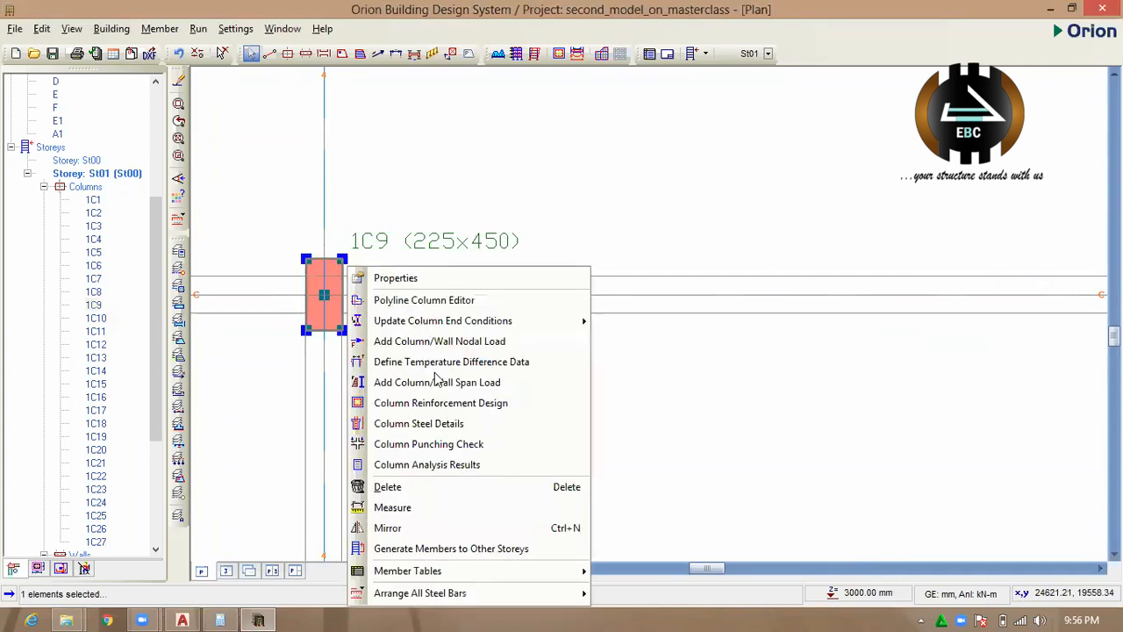
{"action": "left_click", "coordinate": [451, 272]}
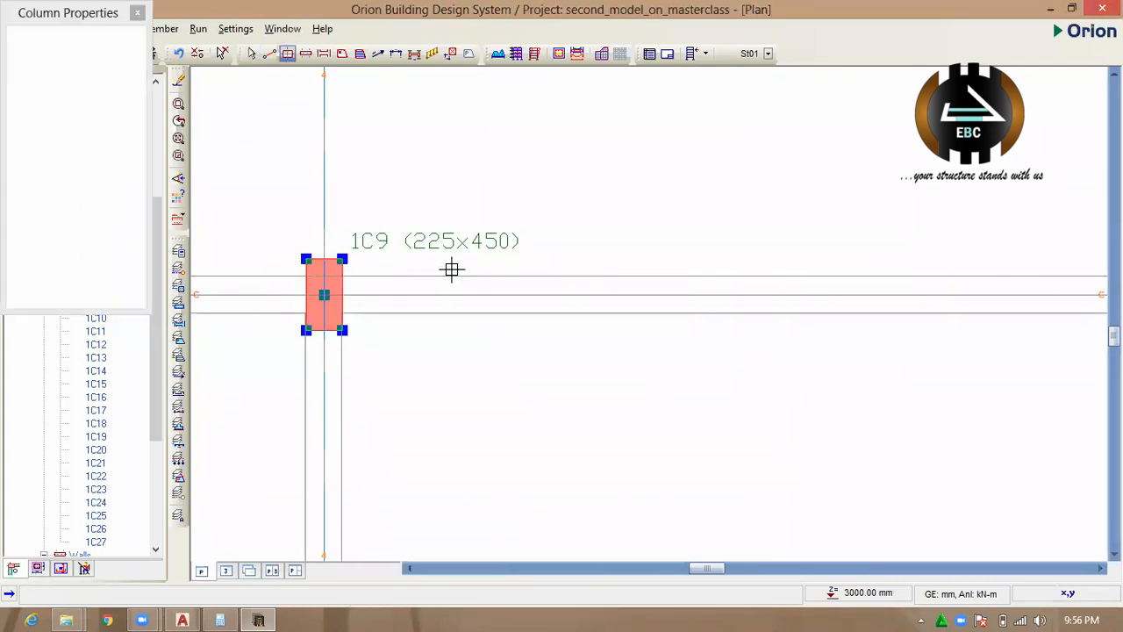
{"action": "double_click", "coordinate": [131, 118]}
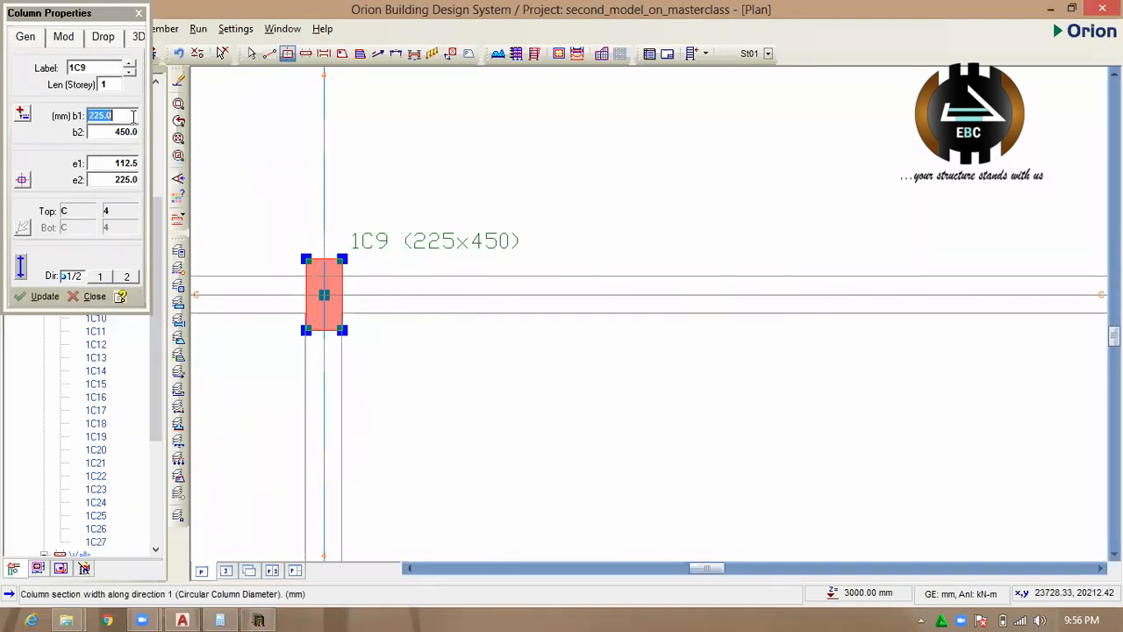
{"action": "type", "text": "450"}
{"action": "left_click", "coordinate": [129, 132]}
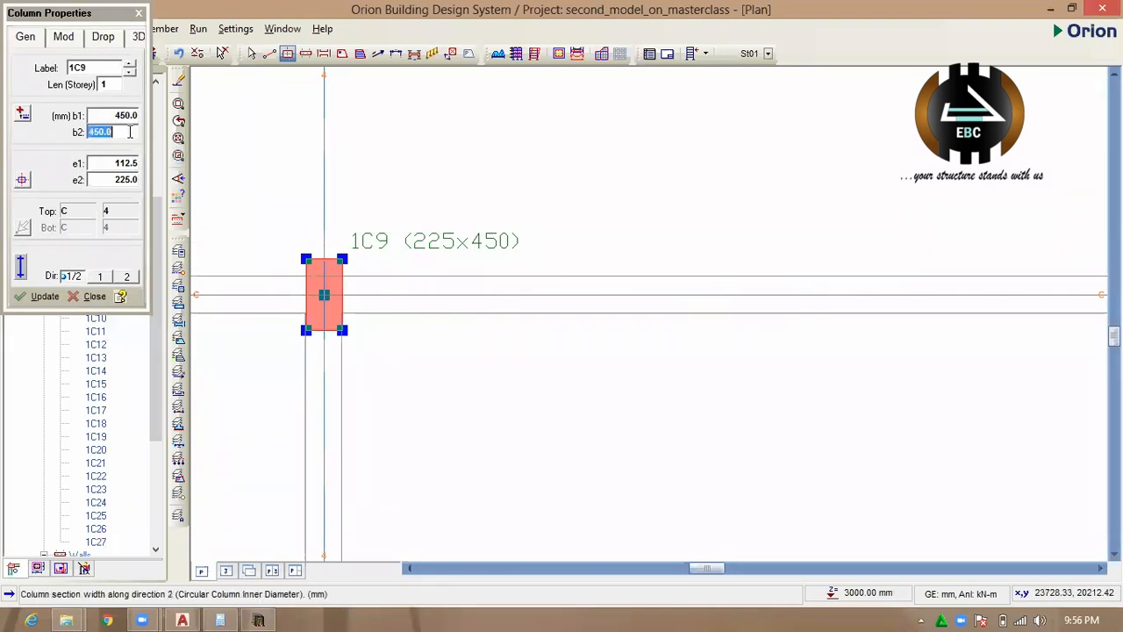
{"action": "type", "text": "225"}
{"action": "left_click", "coordinate": [35, 296]}
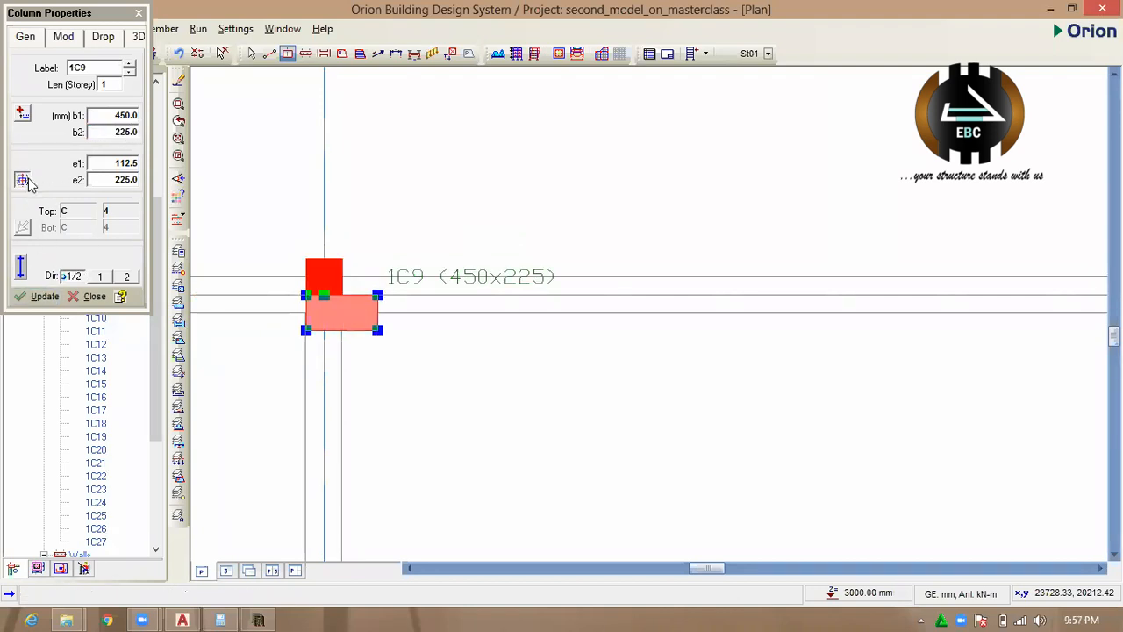
Centre the resized column on the intersection of axes C and 4 and apply the change.
{"action": "left_click", "coordinate": [22, 180]}
{"action": "left_click", "coordinate": [144, 190]}
{"action": "left_click", "coordinate": [44, 297]}
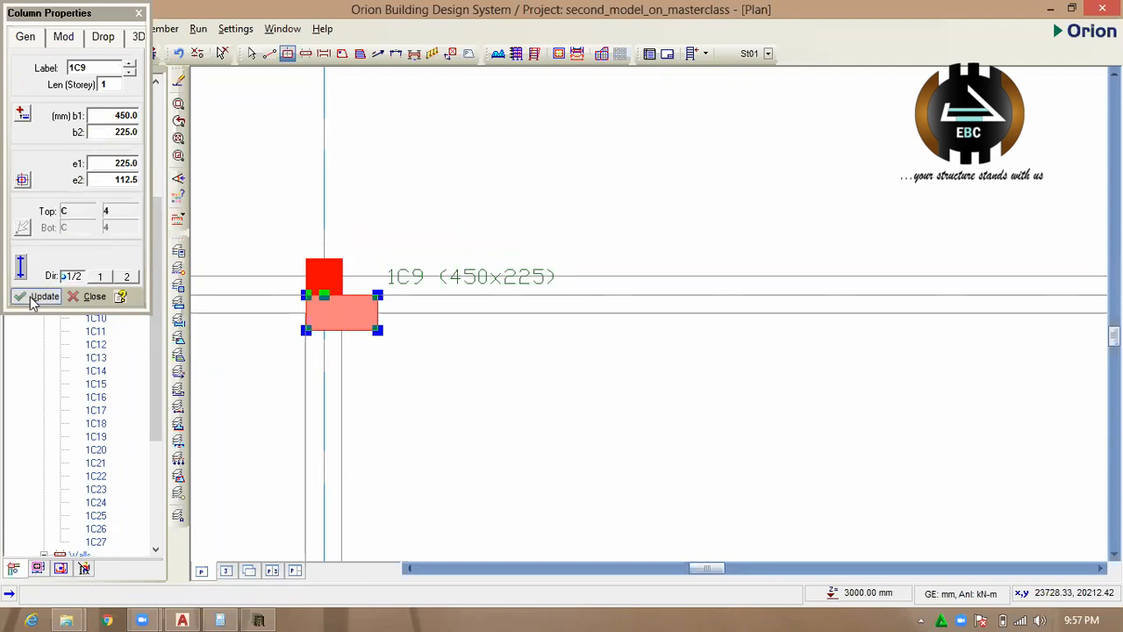
{"action": "scroll", "coordinate": [441, 272], "scroll_direction": "down", "scroll_amount": 3}
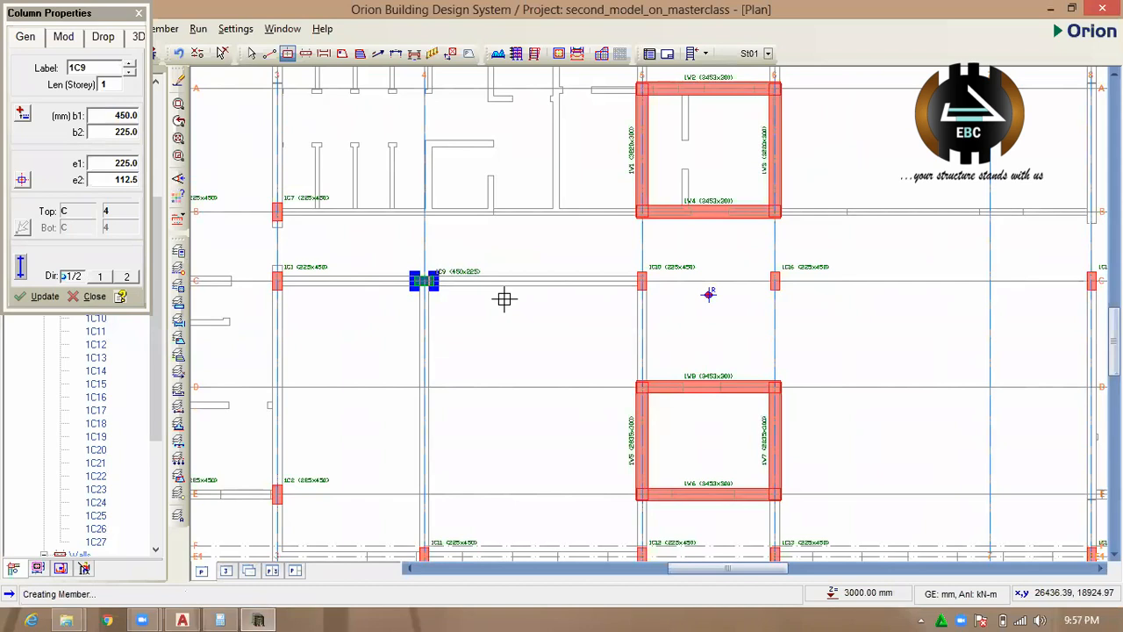
{"action": "scroll", "coordinate": [430, 277], "scroll_direction": "up", "scroll_amount": 4}
{"action": "scroll", "coordinate": [452, 233], "scroll_direction": "down", "scroll_amount": 4}
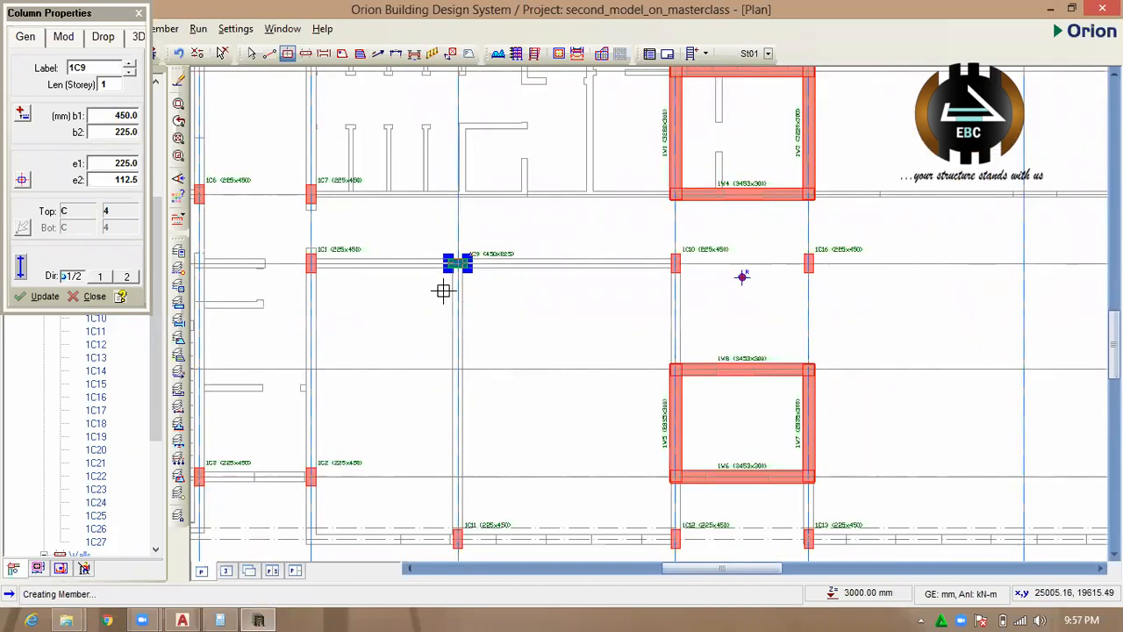
{"action": "scroll", "coordinate": [478, 309], "scroll_direction": "down", "scroll_amount": 2}
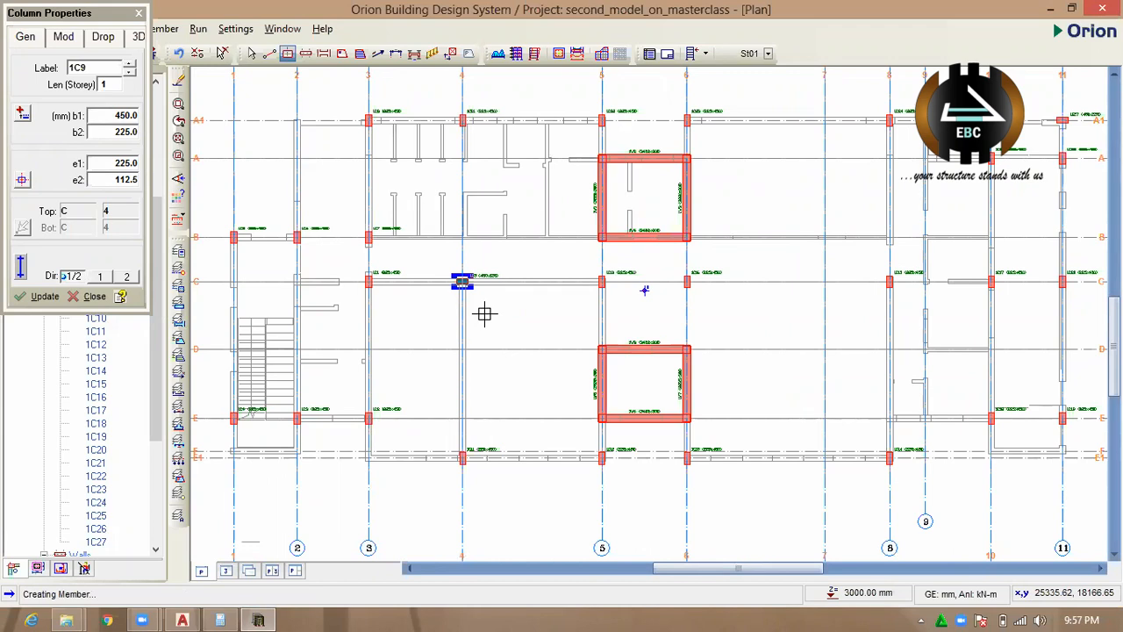
{"action": "scroll", "coordinate": [491, 299], "scroll_direction": "up", "scroll_amount": 2}
{"action": "scroll", "coordinate": [434, 244], "scroll_direction": "down", "scroll_amount": 3}
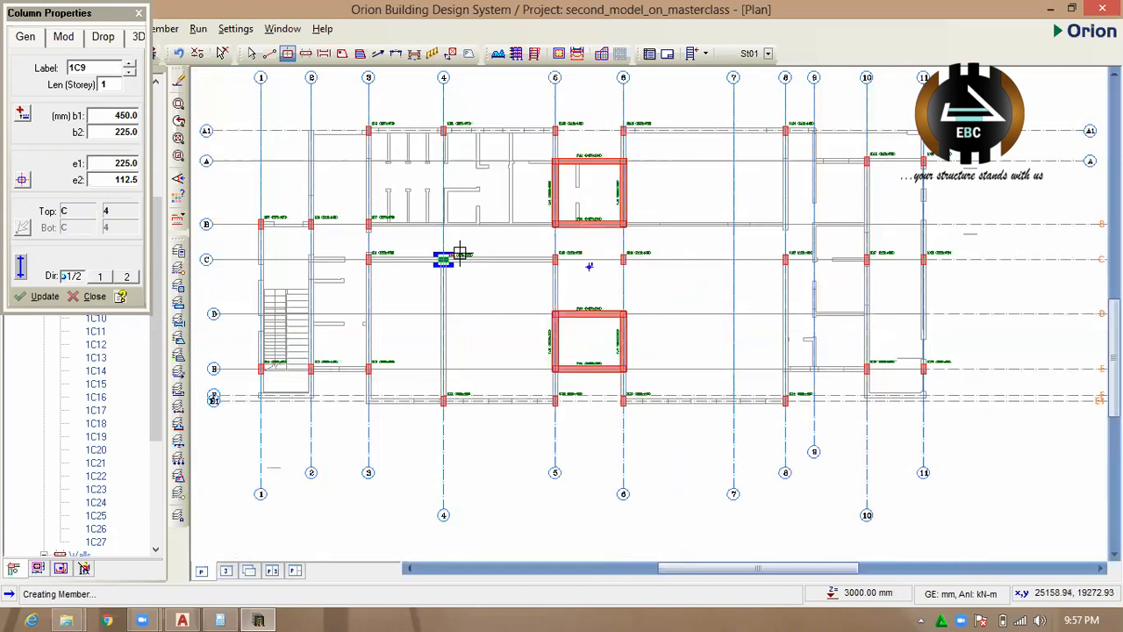
{"action": "scroll", "coordinate": [460, 254], "scroll_direction": "down", "scroll_amount": 1}
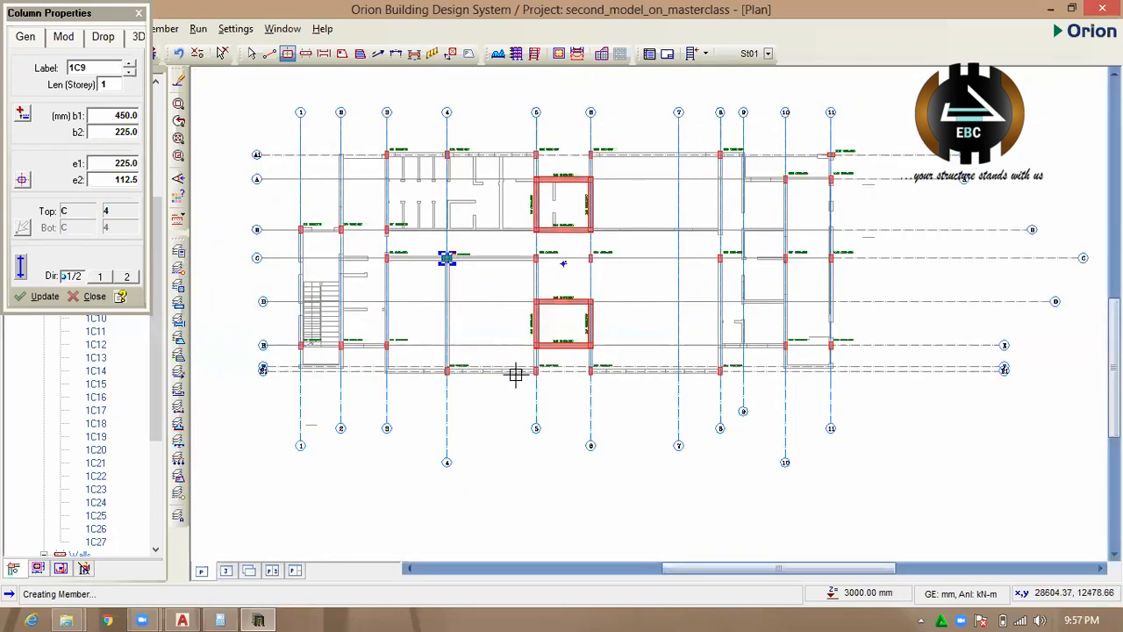
Place a 450x225 mm column at the intersection of axes A1 and 1 and end column placement.
{"action": "scroll", "coordinate": [299, 147], "scroll_direction": "up", "scroll_amount": 3}
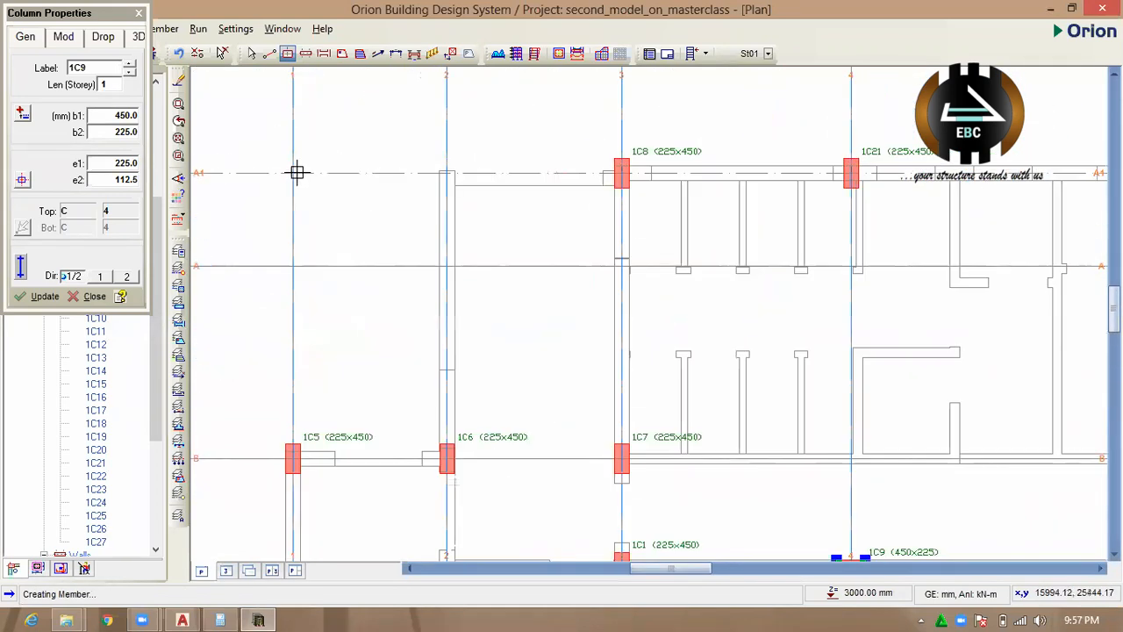
{"action": "left_click", "coordinate": [293, 173]}
{"action": "scroll", "coordinate": [371, 234], "scroll_direction": "down", "scroll_amount": 3}
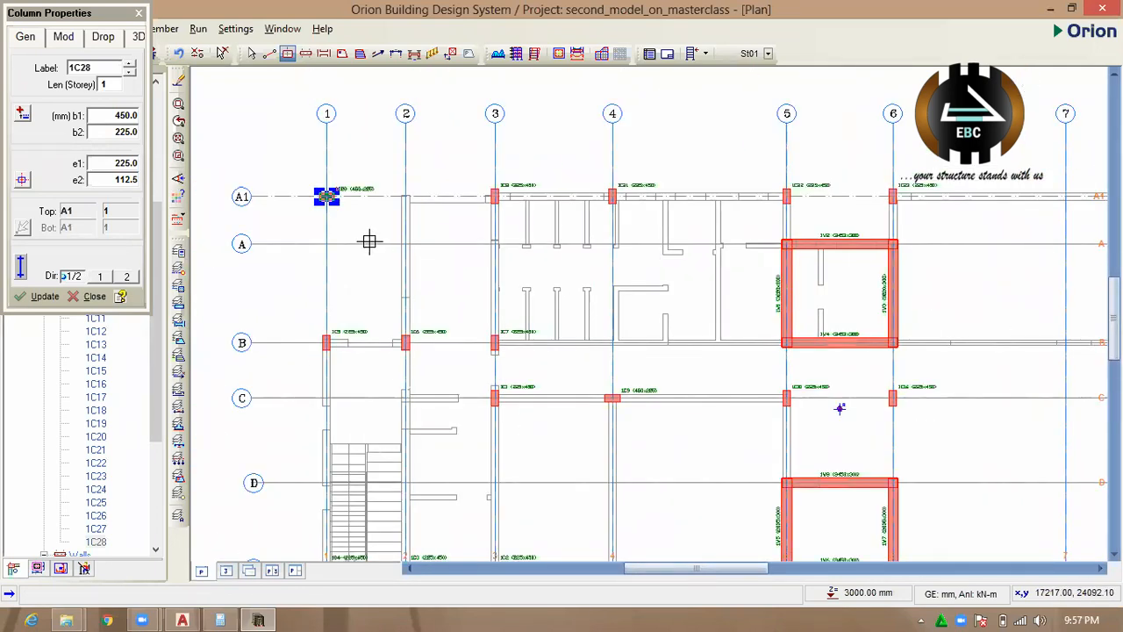
{"action": "left_click", "coordinate": [139, 13]}
{"action": "key", "text": "Escape"}
Open the column at axes A1 and 1 in the Polyline Column Editor and switch to section editing.
{"action": "scroll", "coordinate": [301, 170], "scroll_direction": "up", "scroll_amount": 3}
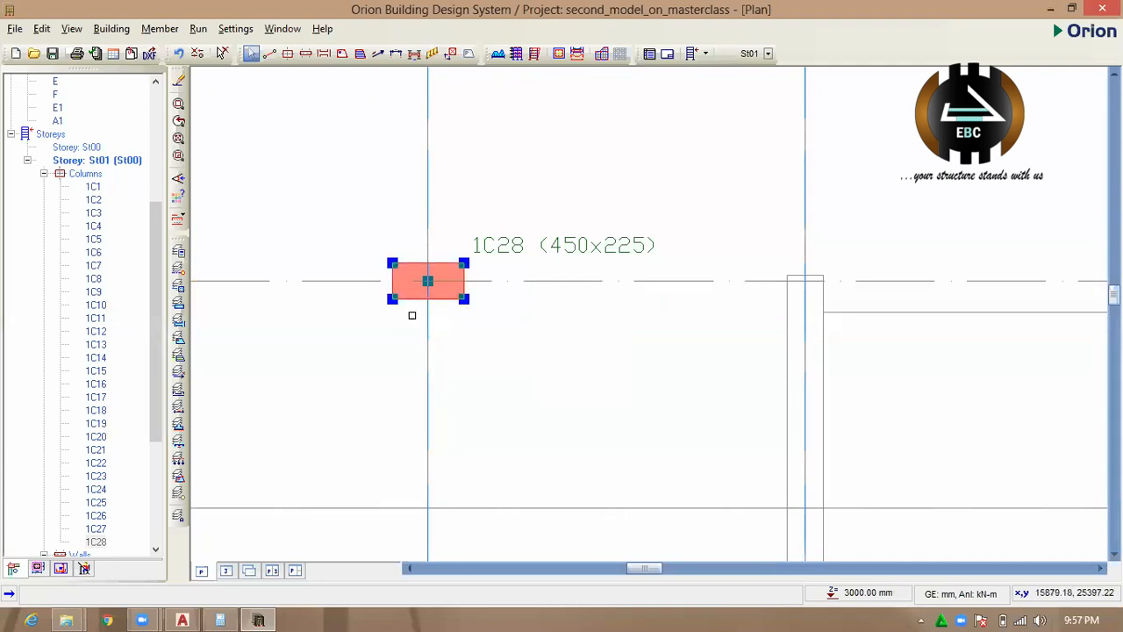
{"action": "right_click", "coordinate": [440, 298]}
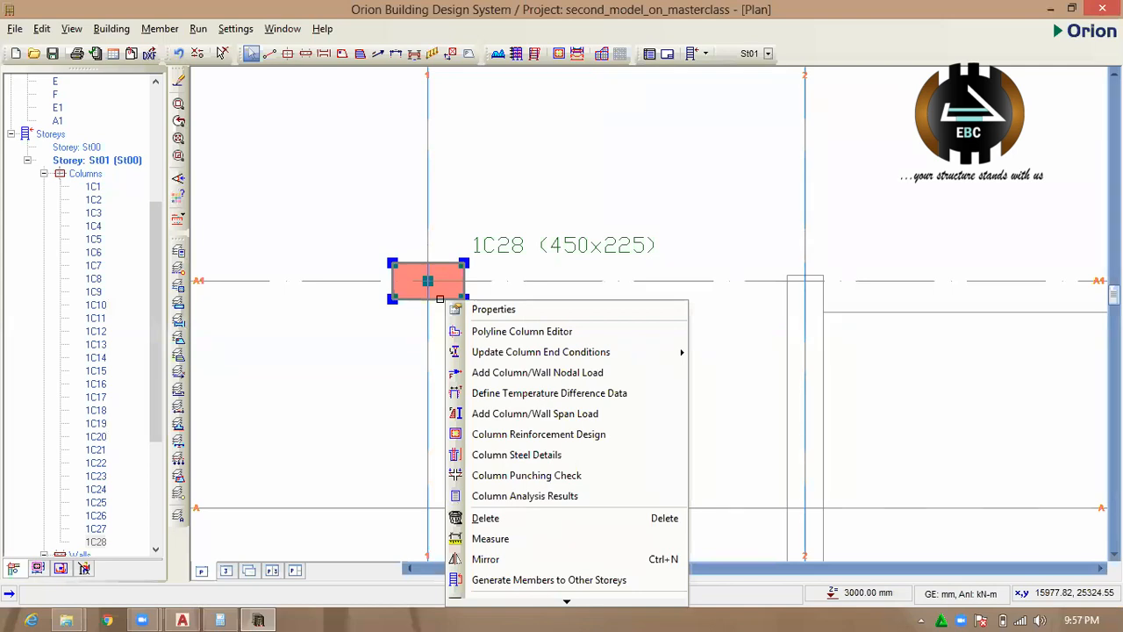
{"action": "left_click", "coordinate": [554, 332]}
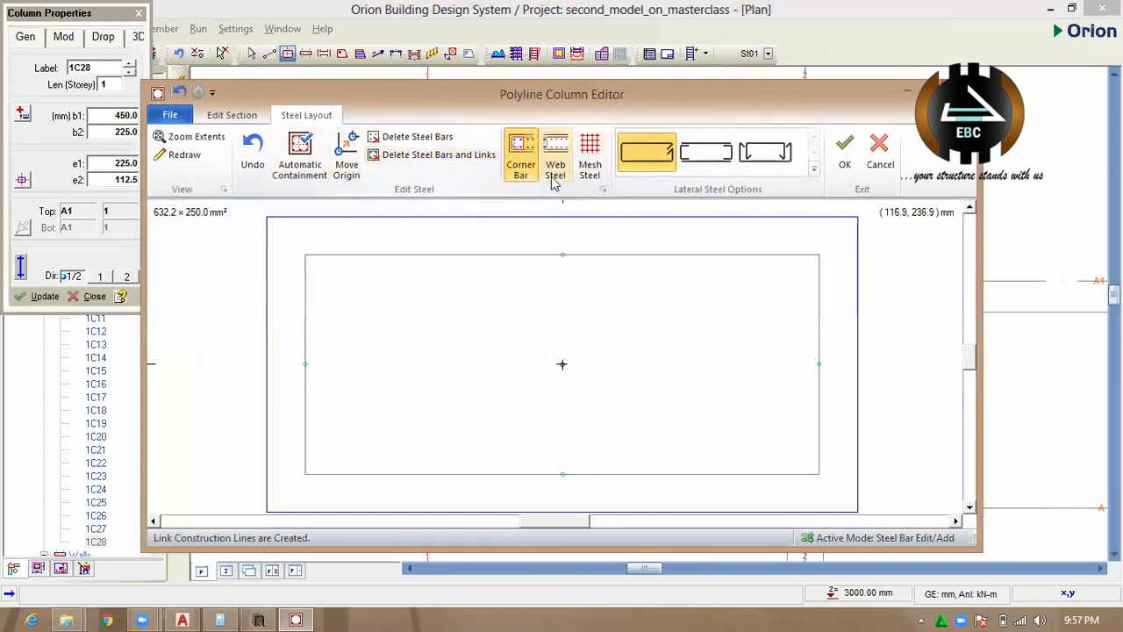
{"action": "left_click", "coordinate": [249, 121]}
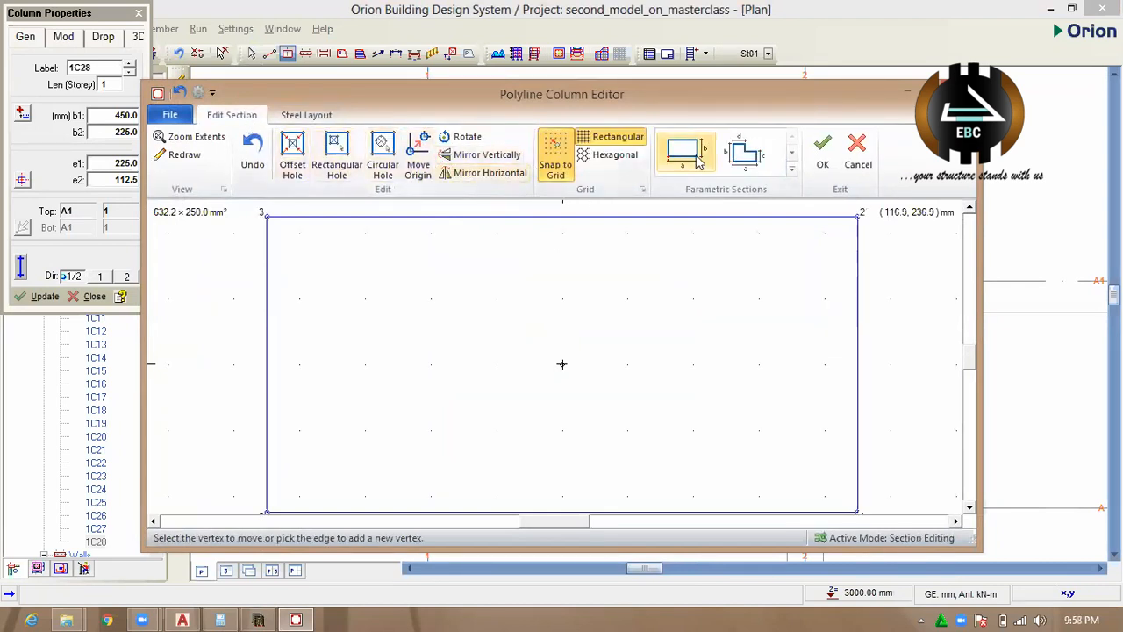
Replace the rectangular section with the circular parametric section, setting a to 300 mm and b to 12 vertices.
{"action": "left_click", "coordinate": [768, 158]}
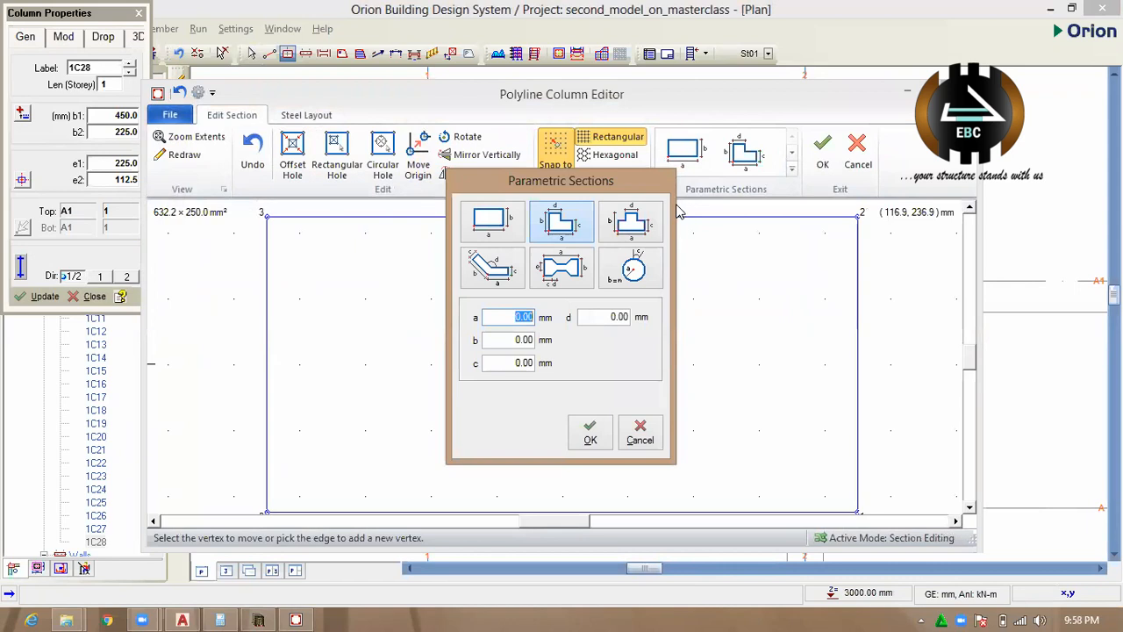
{"action": "left_click", "coordinate": [638, 275]}
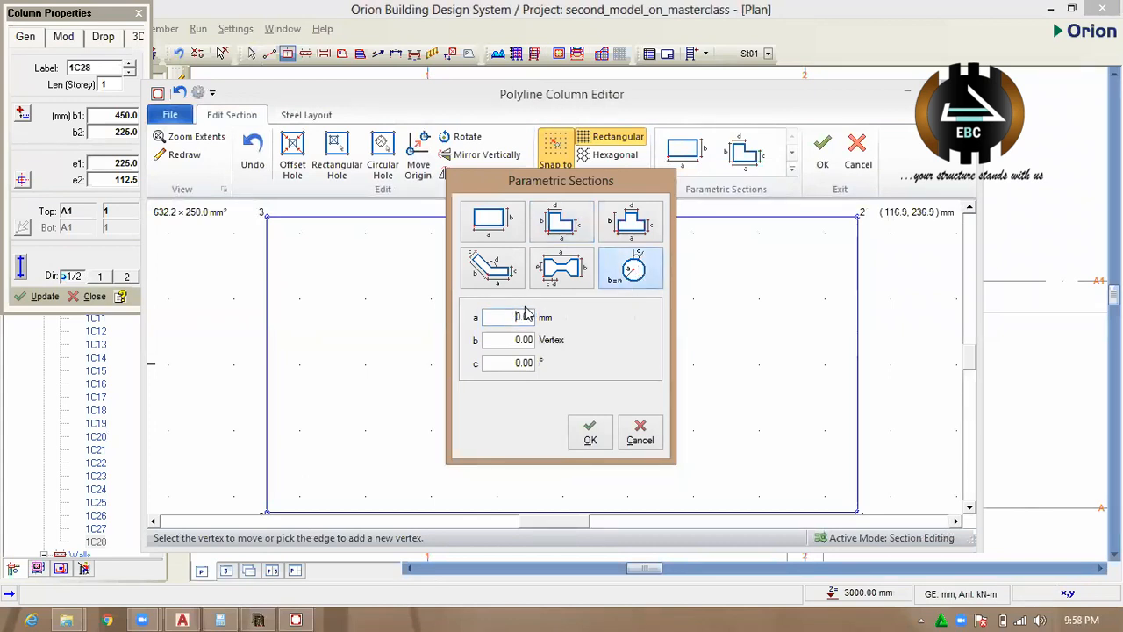
{"action": "left_click_drag", "start_coordinate": [551, 323], "coordinate": [591, 339]}
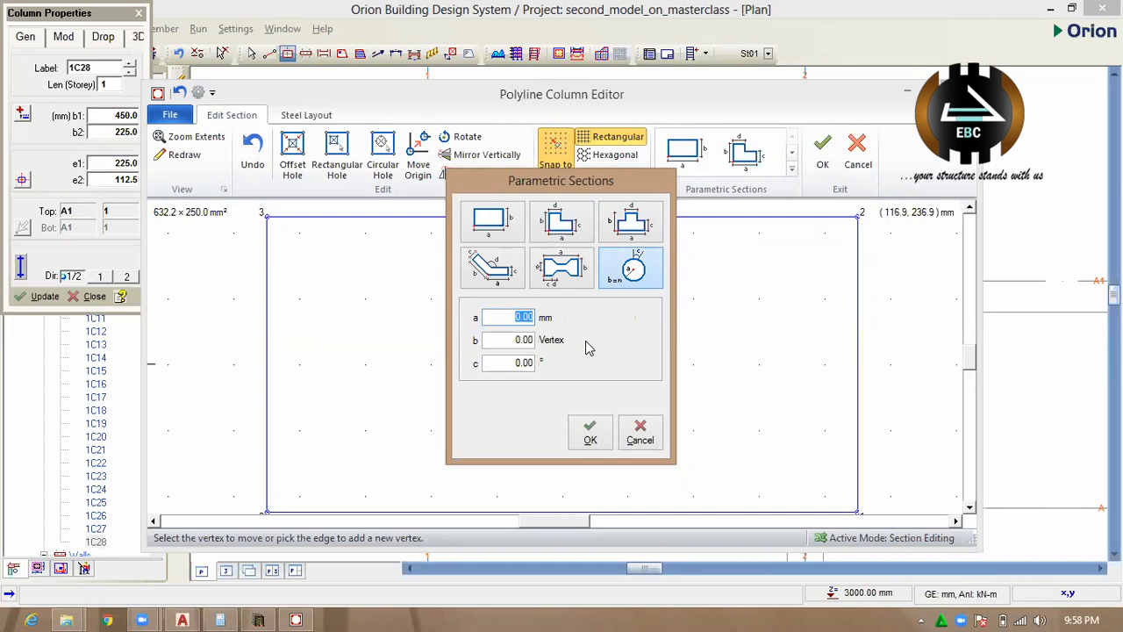
{"action": "type", "text": "300"}
{"action": "left_click", "coordinate": [510, 342]}
{"action": "double_click", "coordinate": [523, 341]}
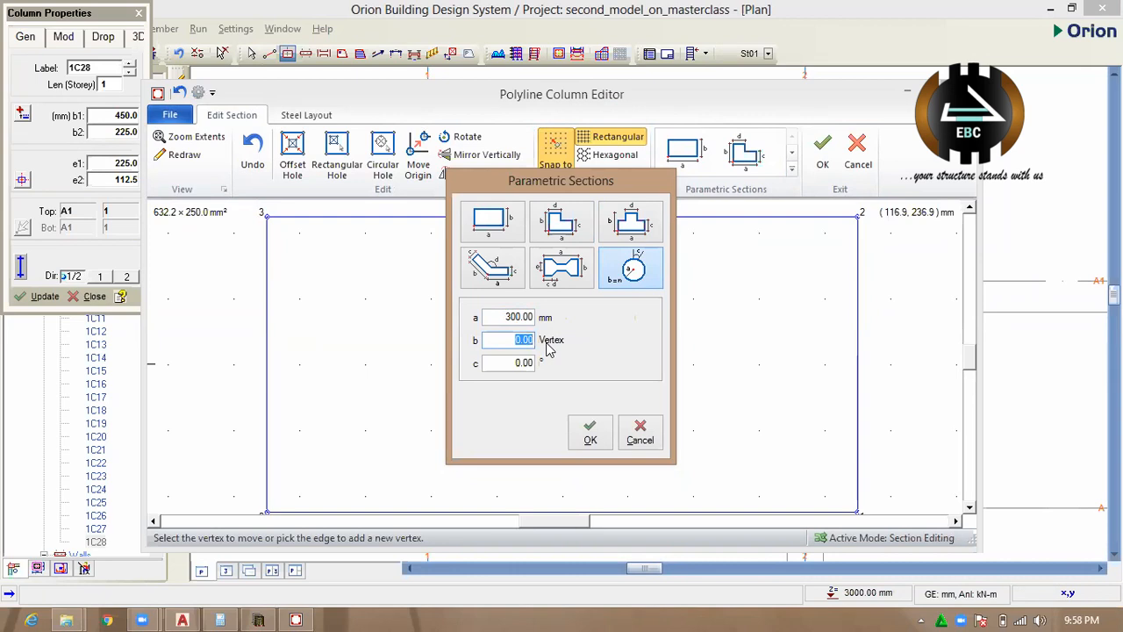
{"action": "type", "text": "12"}
{"action": "left_click_drag", "start_coordinate": [576, 186], "coordinate": [438, 160]}
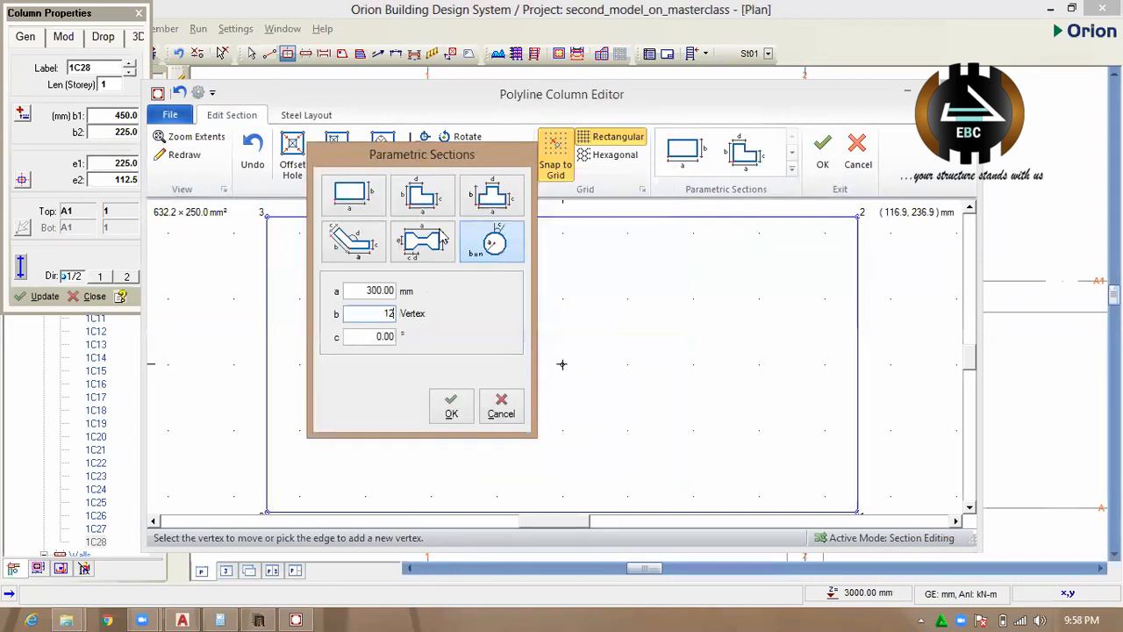
{"action": "left_click", "coordinate": [451, 405]}
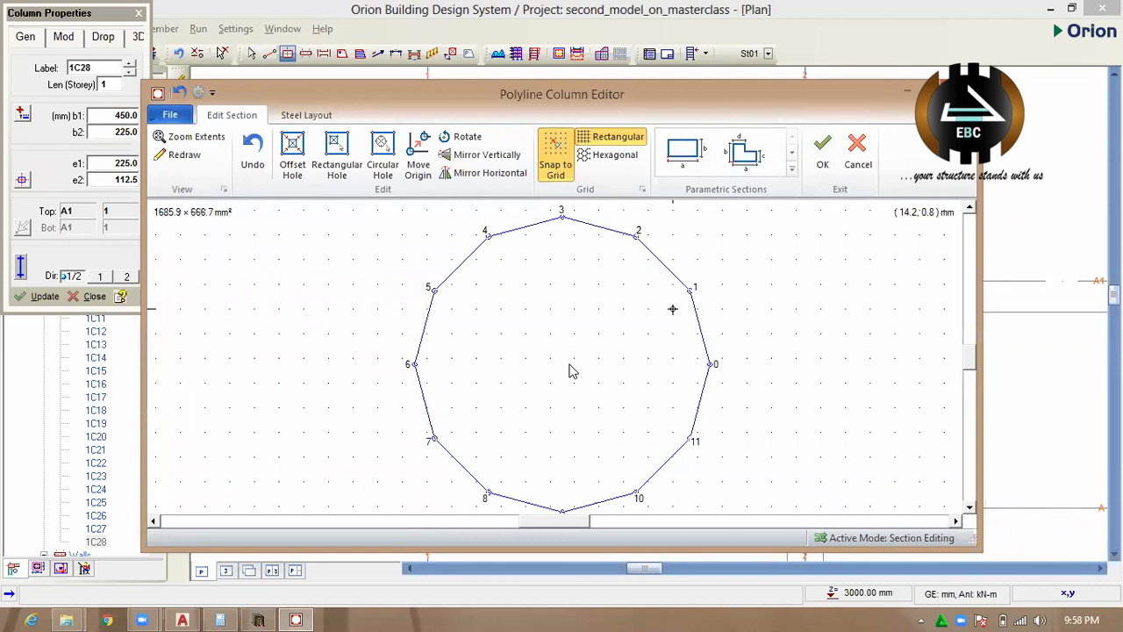
Try to round the 12-sided section further by adding extra vertices manually on the edges around vertices 0 to 2.
{"action": "scroll", "coordinate": [568, 371], "scroll_direction": "down", "scroll_amount": 3}
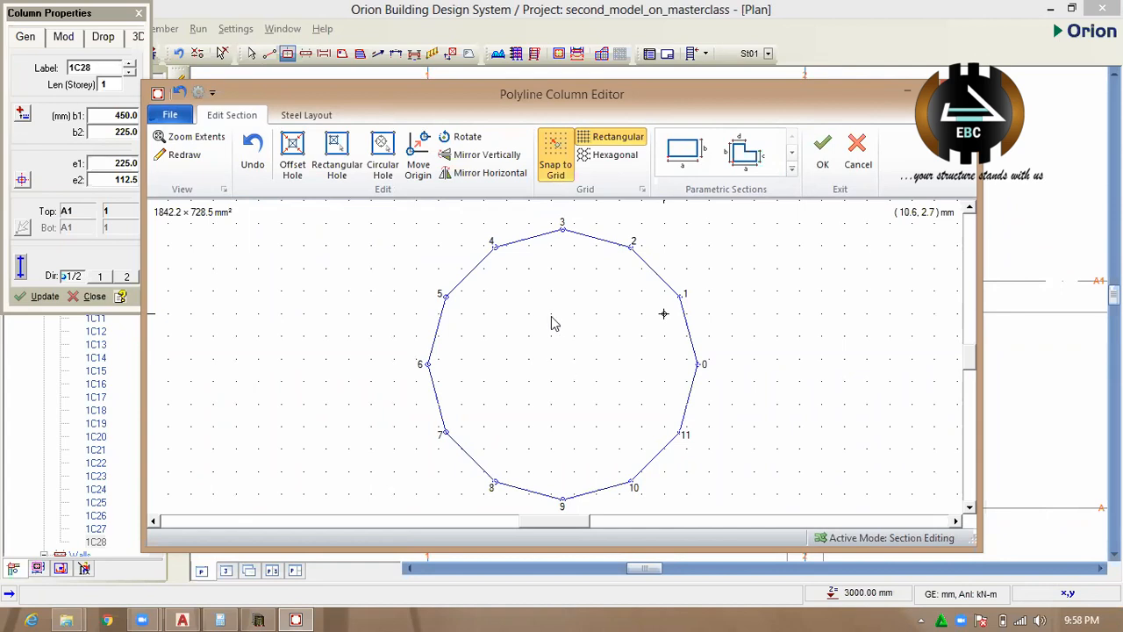
{"action": "double_click", "coordinate": [659, 277]}
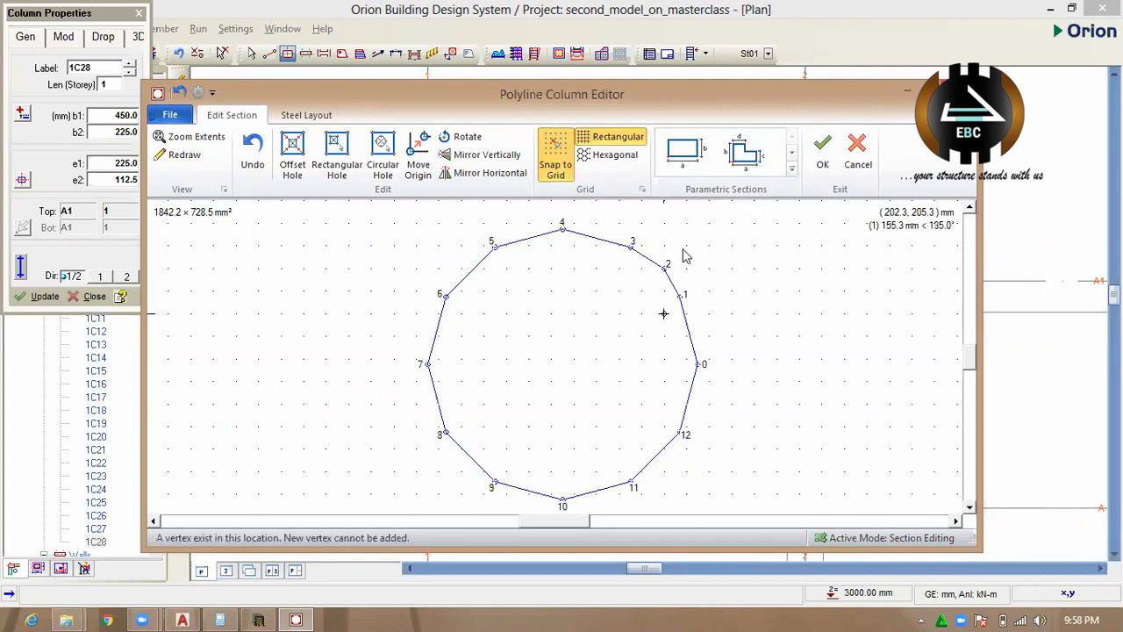
{"action": "double_click", "coordinate": [687, 315]}
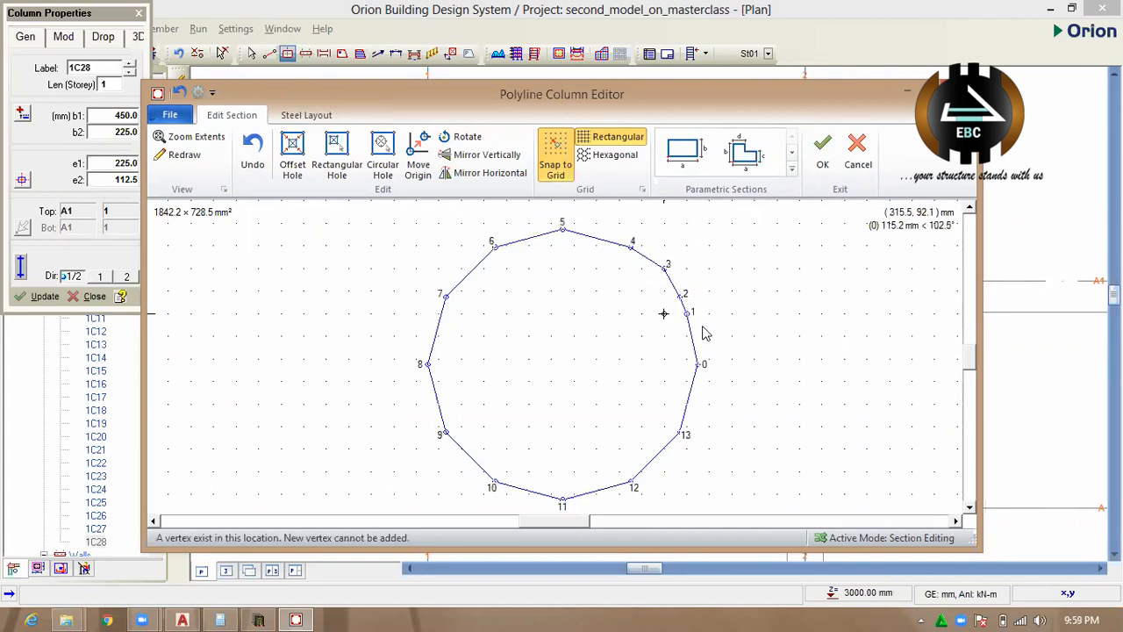
{"action": "double_click", "coordinate": [687, 380]}
{"action": "double_click", "coordinate": [707, 380]}
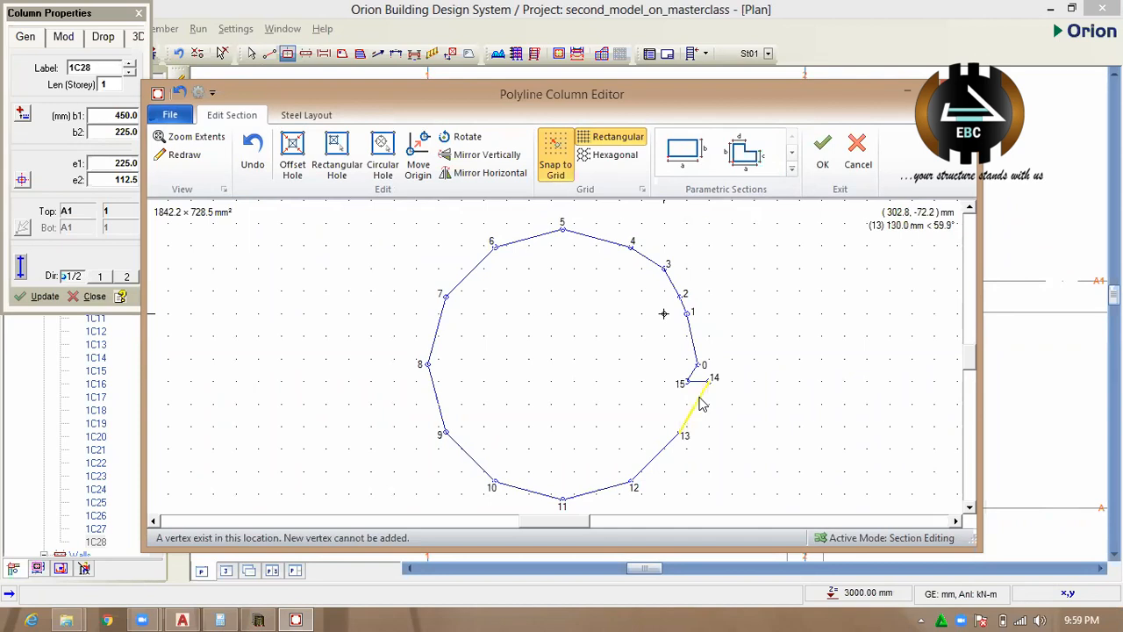
Regenerate the circular parametric section with 24 vertices and accept it for the column at axes A1 and 1.
{"action": "left_click", "coordinate": [751, 167]}
{"action": "left_click", "coordinate": [496, 249]}
{"action": "key", "text": "Tab"}
{"action": "type", "text": "24"}
{"action": "left_click", "coordinate": [451, 406]}
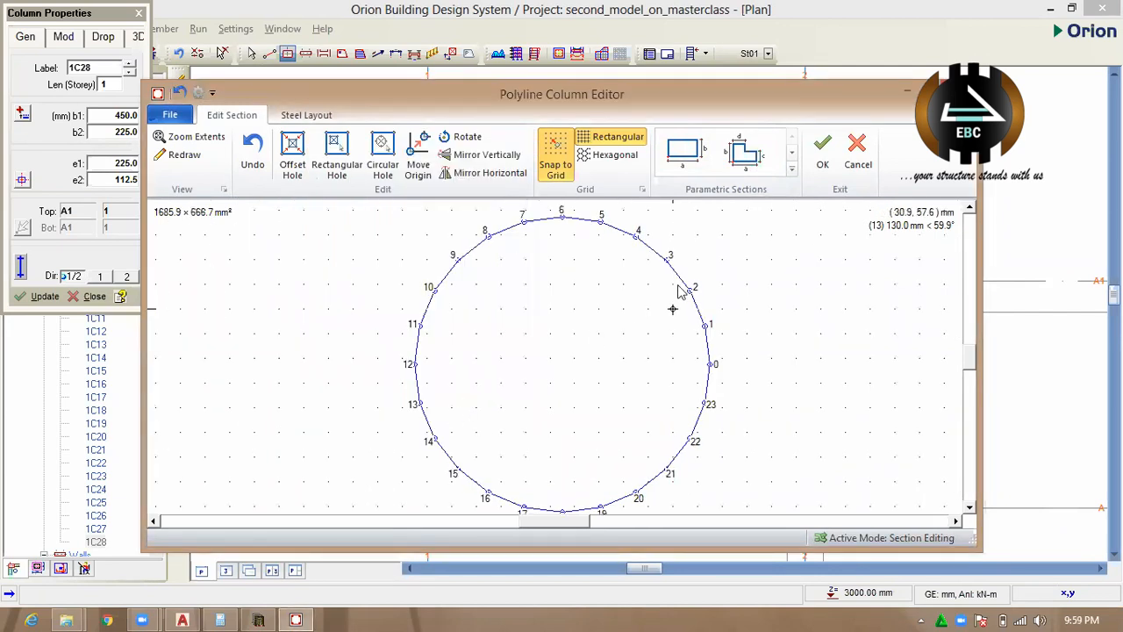
{"action": "left_click", "coordinate": [823, 149]}
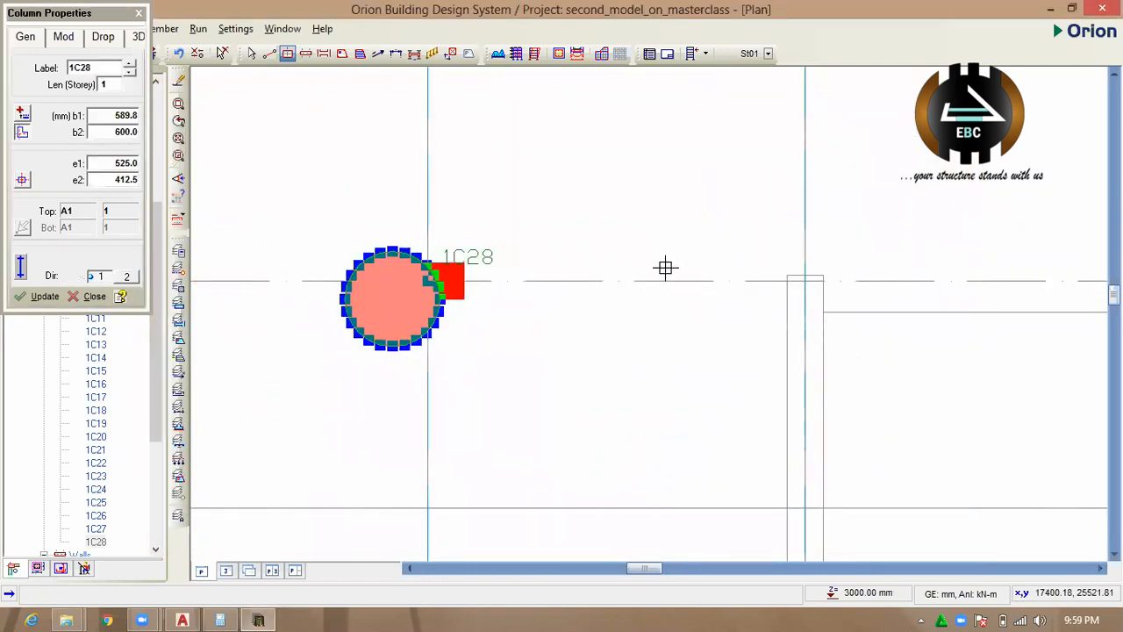
{"action": "scroll", "coordinate": [485, 259], "scroll_direction": "down", "scroll_amount": 1}
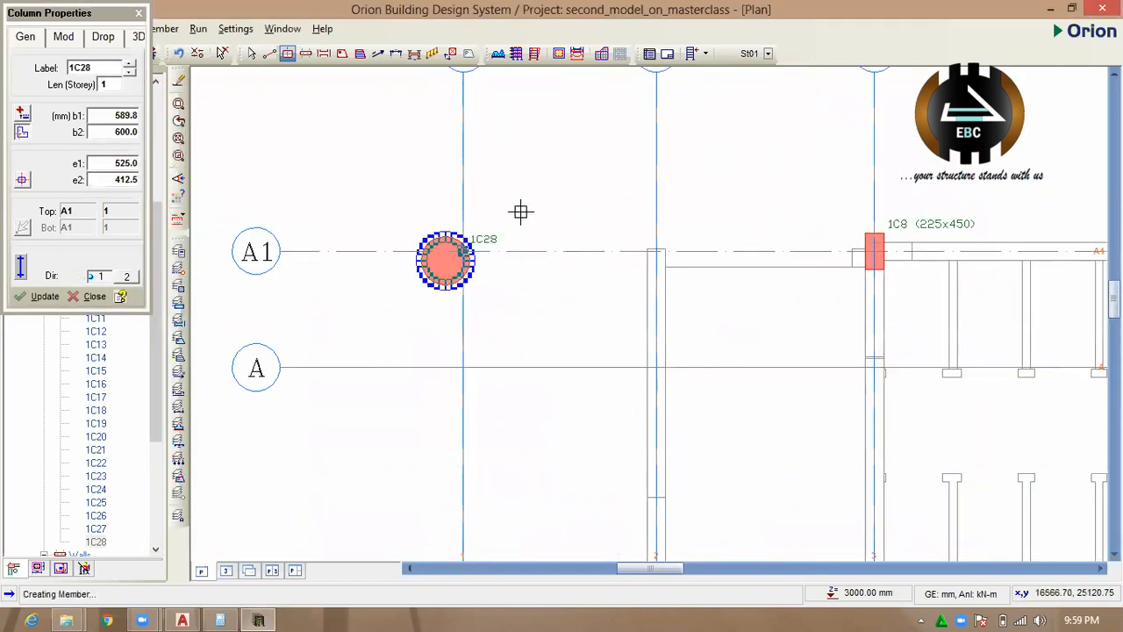
{"action": "scroll", "coordinate": [519, 210], "scroll_direction": "down", "scroll_amount": 3}
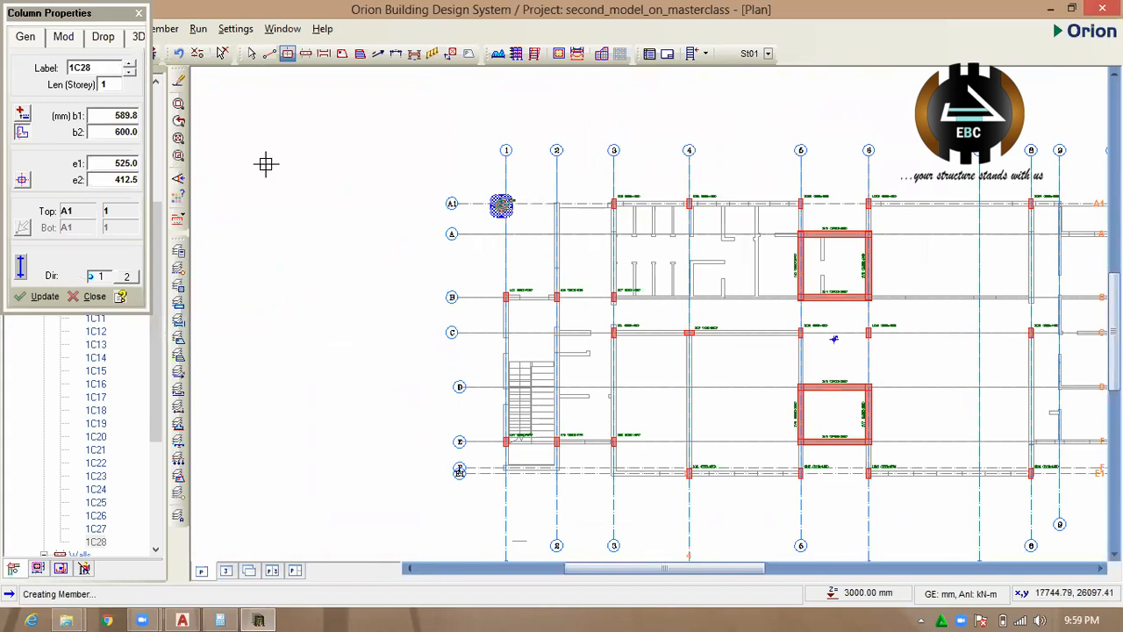
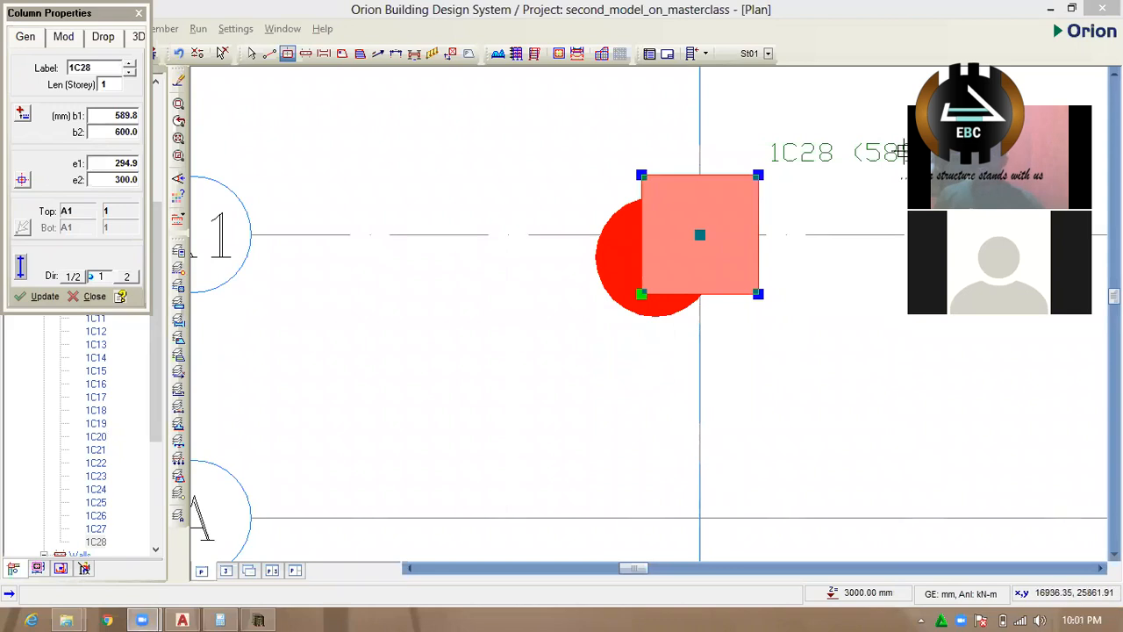
Save the changes and examine the column at axes A1 and 1 in the plan.
{"action": "left_click", "coordinate": [906, 152]}
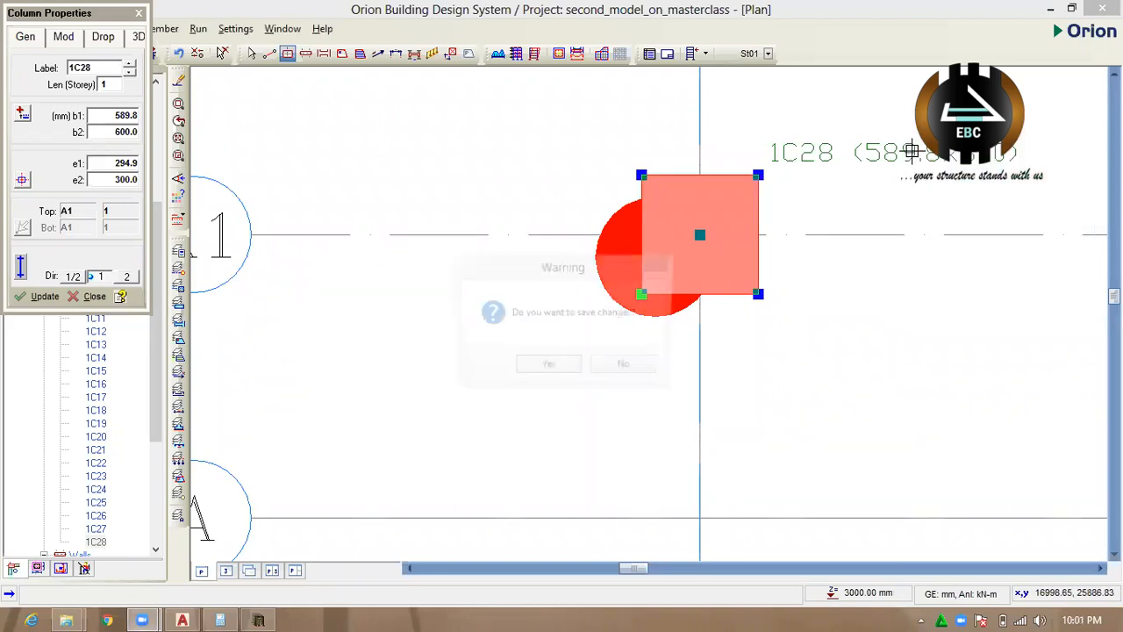
{"action": "left_click", "coordinate": [547, 369]}
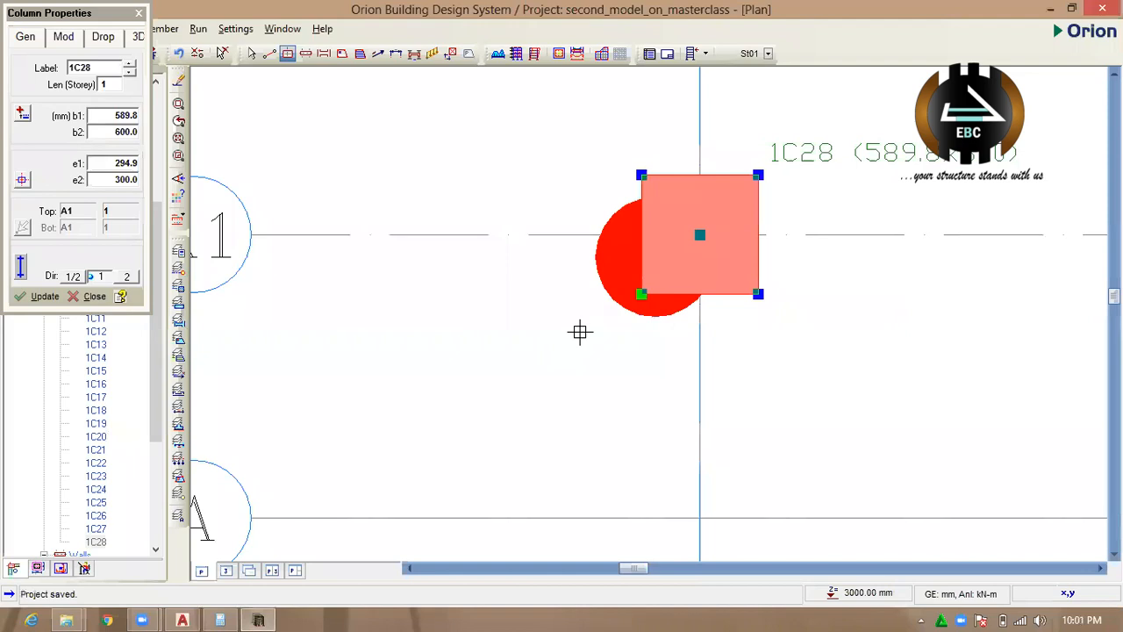
{"action": "scroll", "coordinate": [579, 331], "scroll_direction": "down", "scroll_amount": 4}
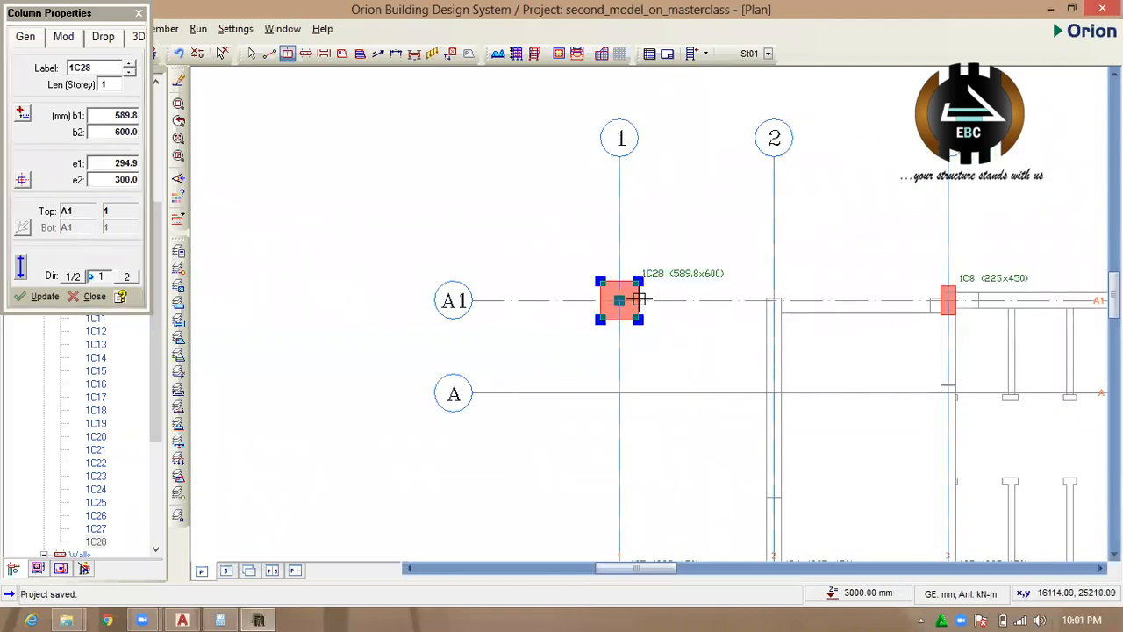
{"action": "scroll", "coordinate": [640, 314], "scroll_direction": "up", "scroll_amount": 2}
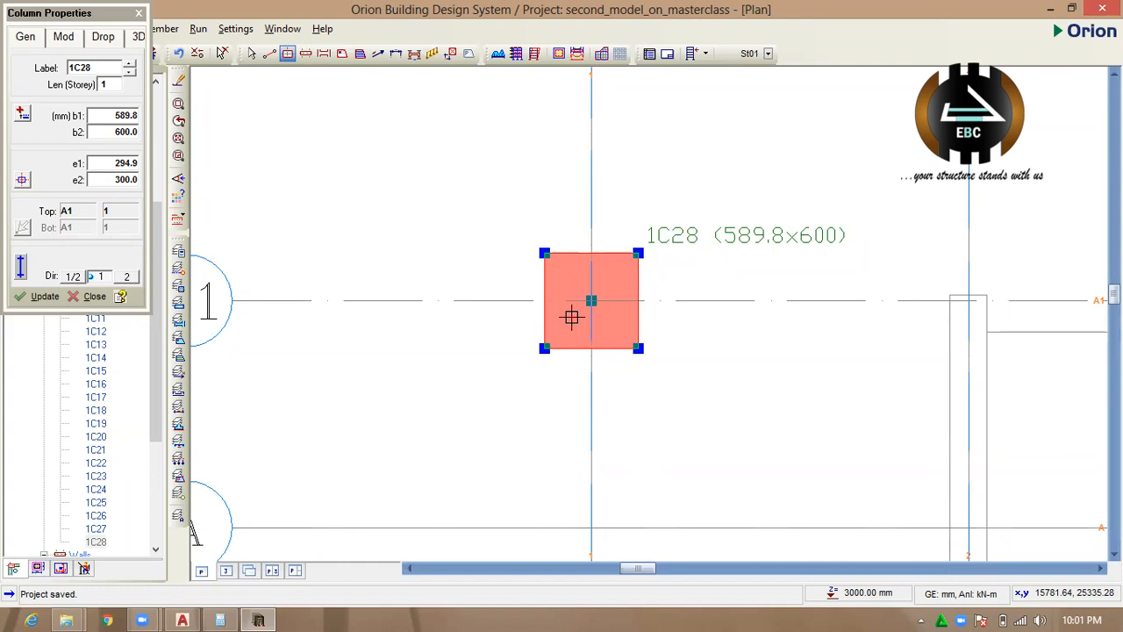
{"action": "scroll", "coordinate": [544, 279], "scroll_direction": "down", "scroll_amount": 1}
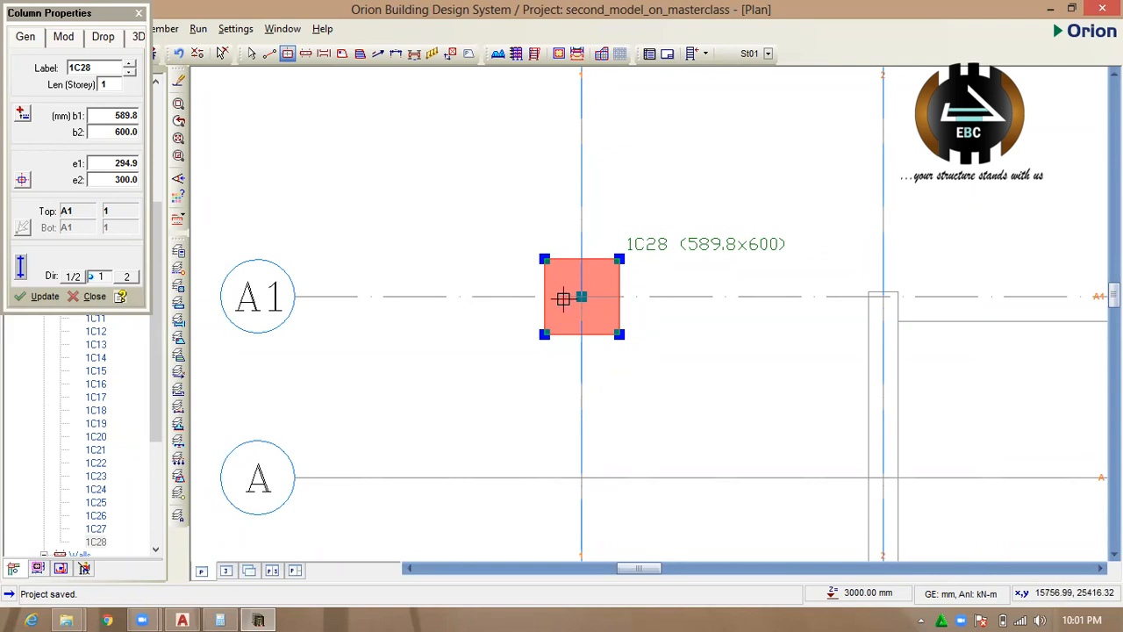
{"action": "scroll", "coordinate": [562, 299], "scroll_direction": "down", "scroll_amount": 2}
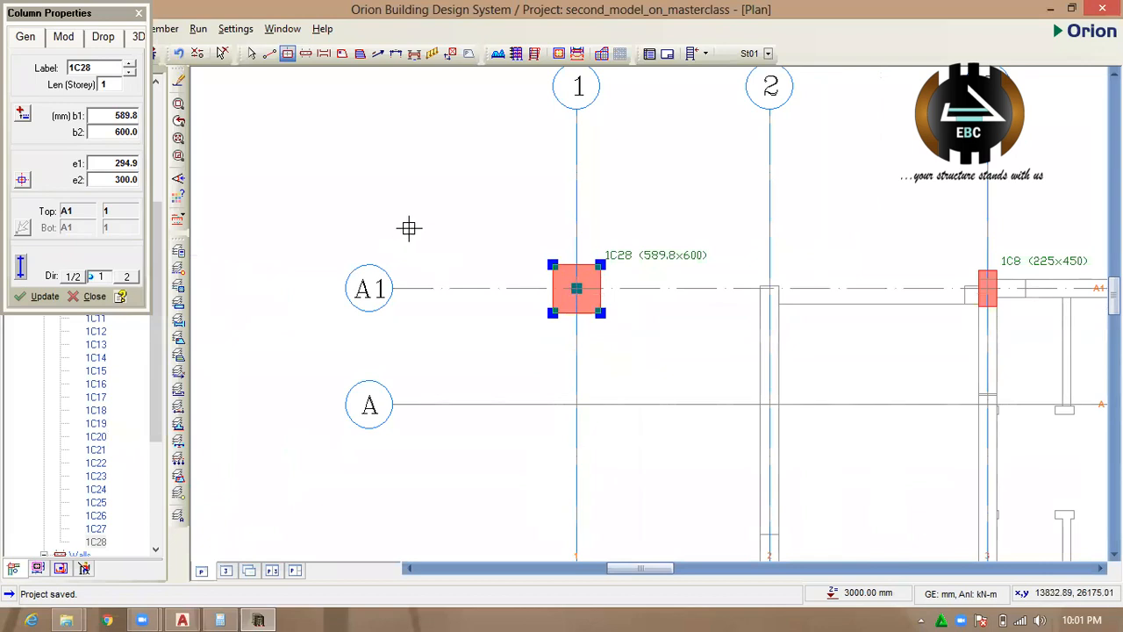
Reopen the column at axes A1 and 1 in the Polyline Column Editor and switch to section editing.
{"action": "key", "text": "Escape"}
{"action": "left_click", "coordinate": [588, 311]}
{"action": "right_click", "coordinate": [590, 310]}
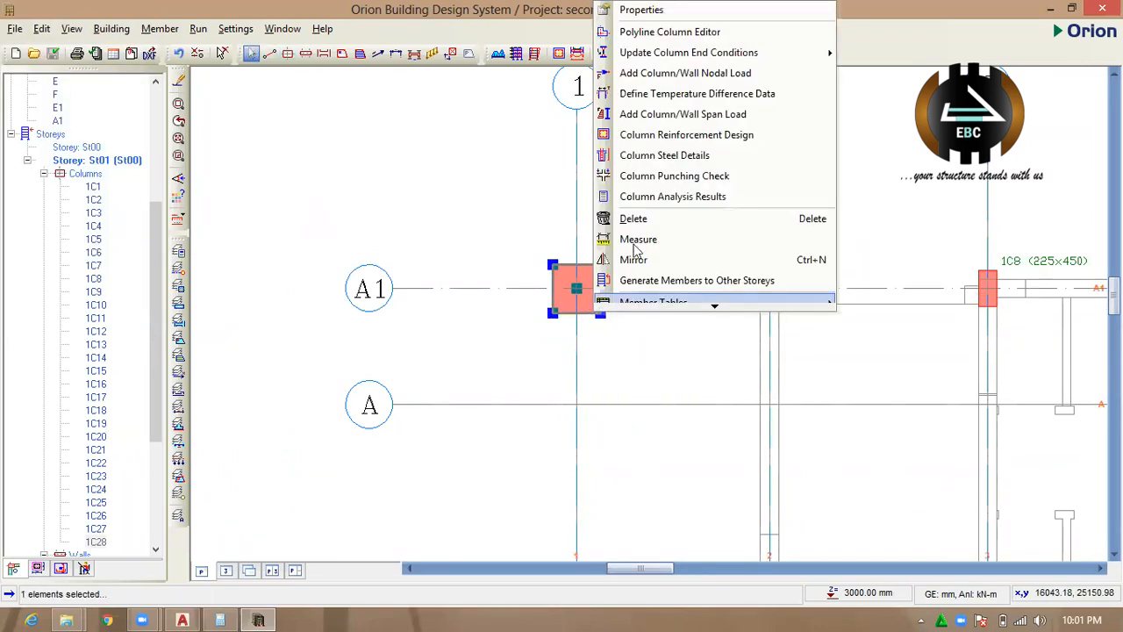
{"action": "left_click", "coordinate": [674, 33]}
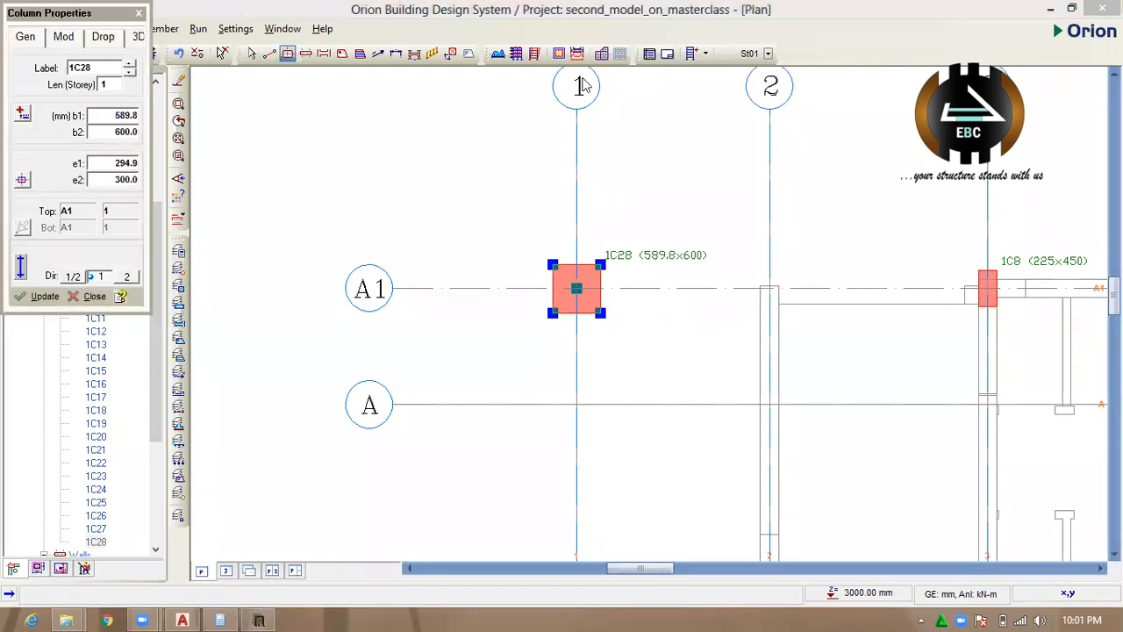
{"action": "left_click", "coordinate": [250, 115]}
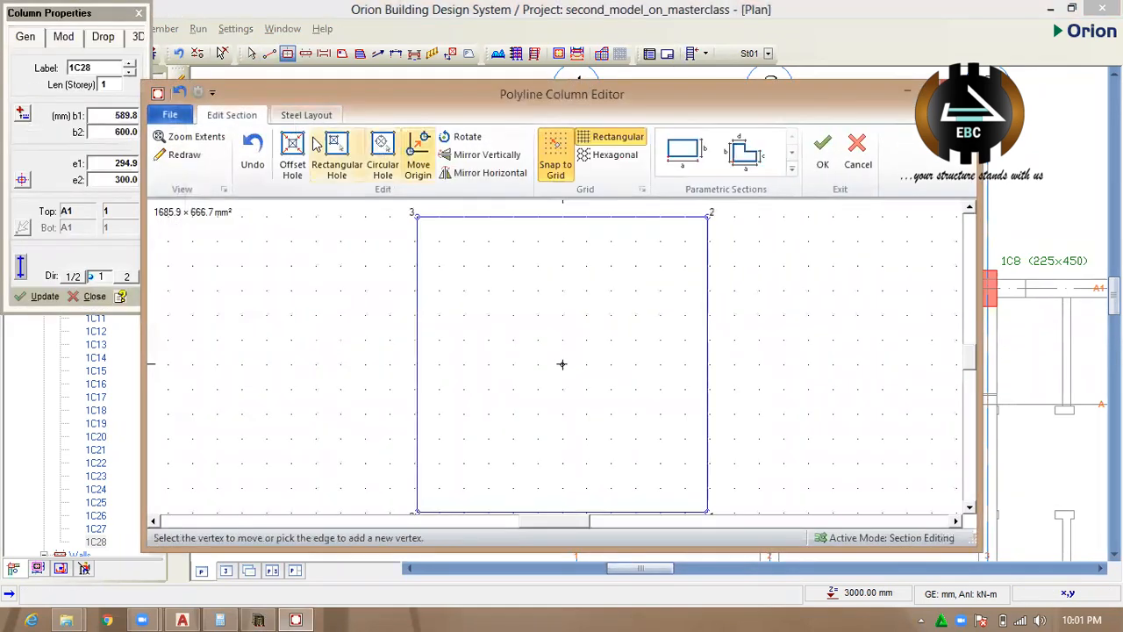
Choose the L-shaped parametric section and set a and b to 450 mm and c to 225 mm.
{"action": "left_click", "coordinate": [699, 156]}
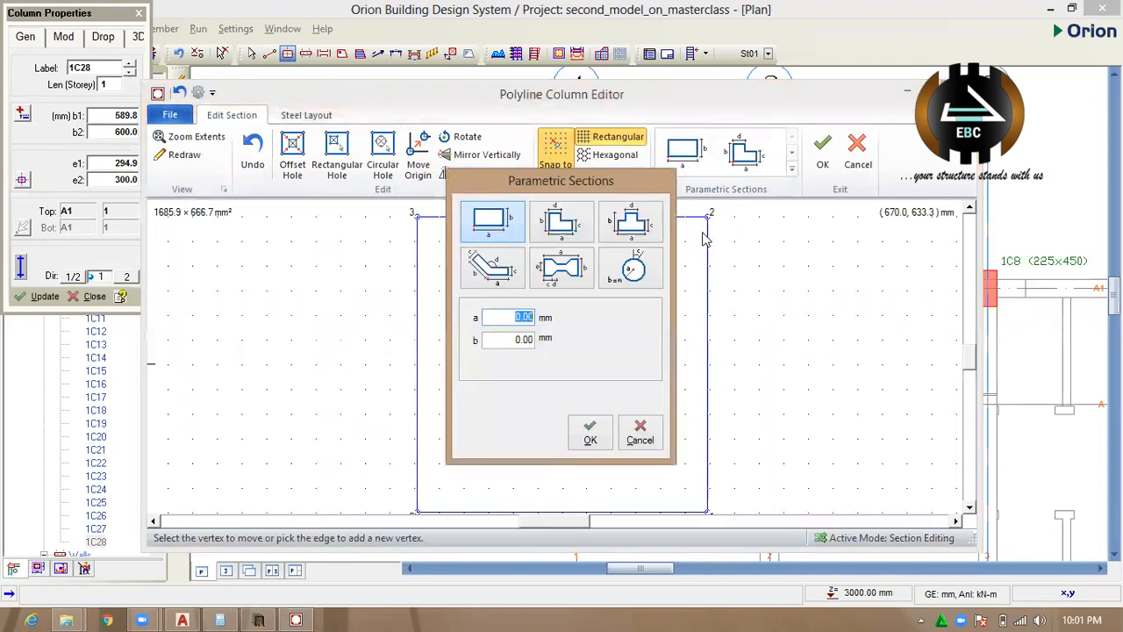
{"action": "left_click", "coordinate": [563, 226]}
{"action": "left_click", "coordinate": [588, 432]}
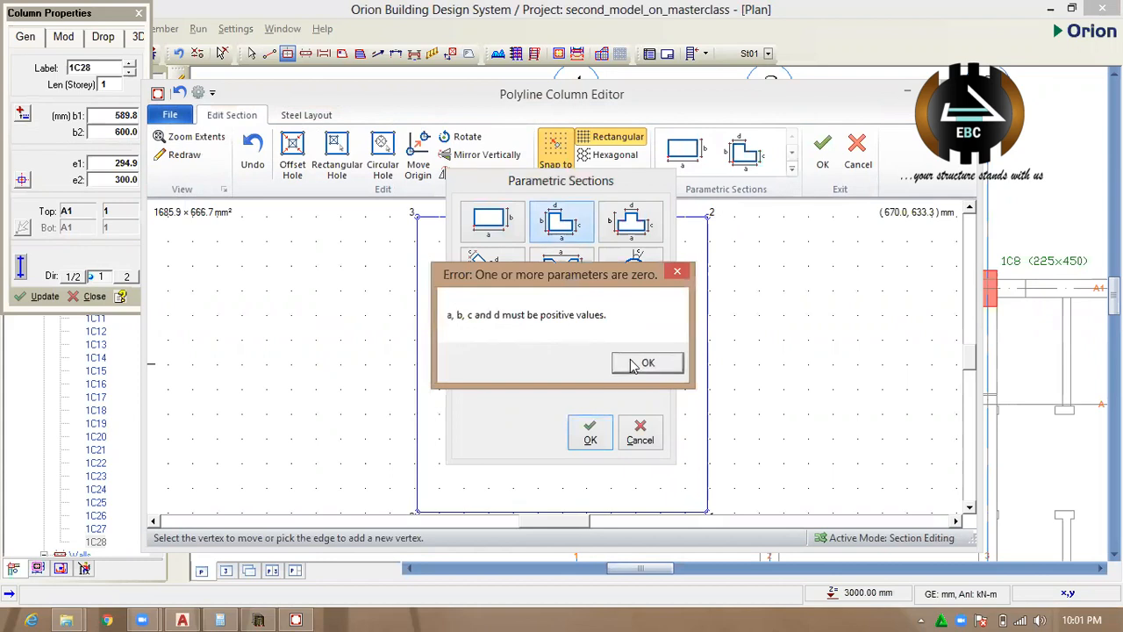
{"action": "left_click", "coordinate": [633, 363]}
{"action": "left_click", "coordinate": [649, 368]}
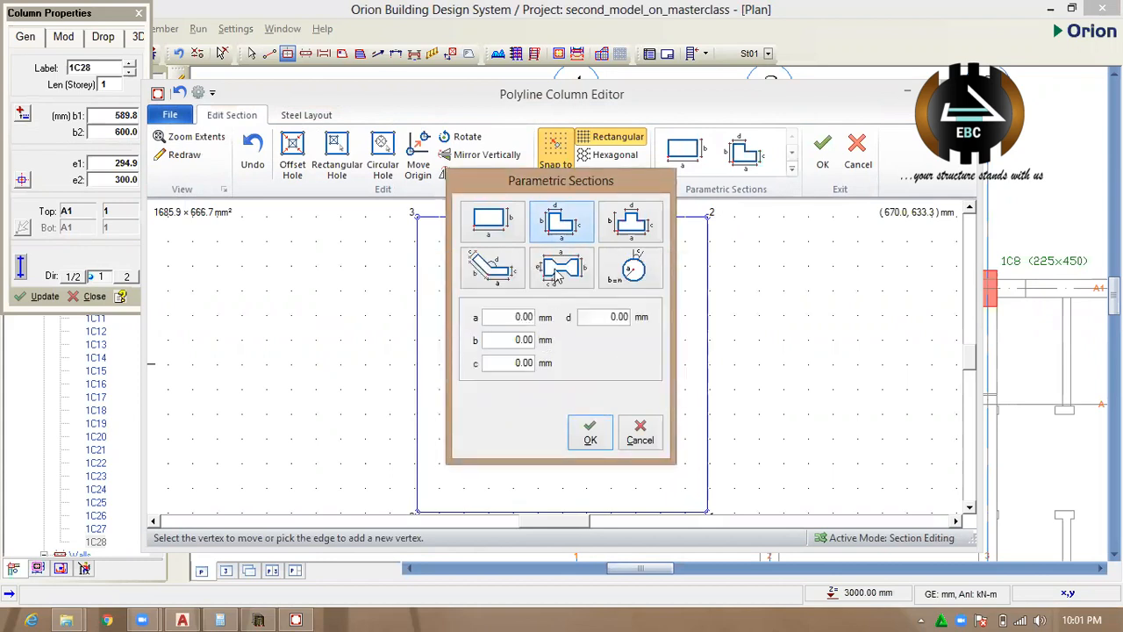
{"action": "double_click", "coordinate": [513, 317]}
{"action": "type", "text": "450"}
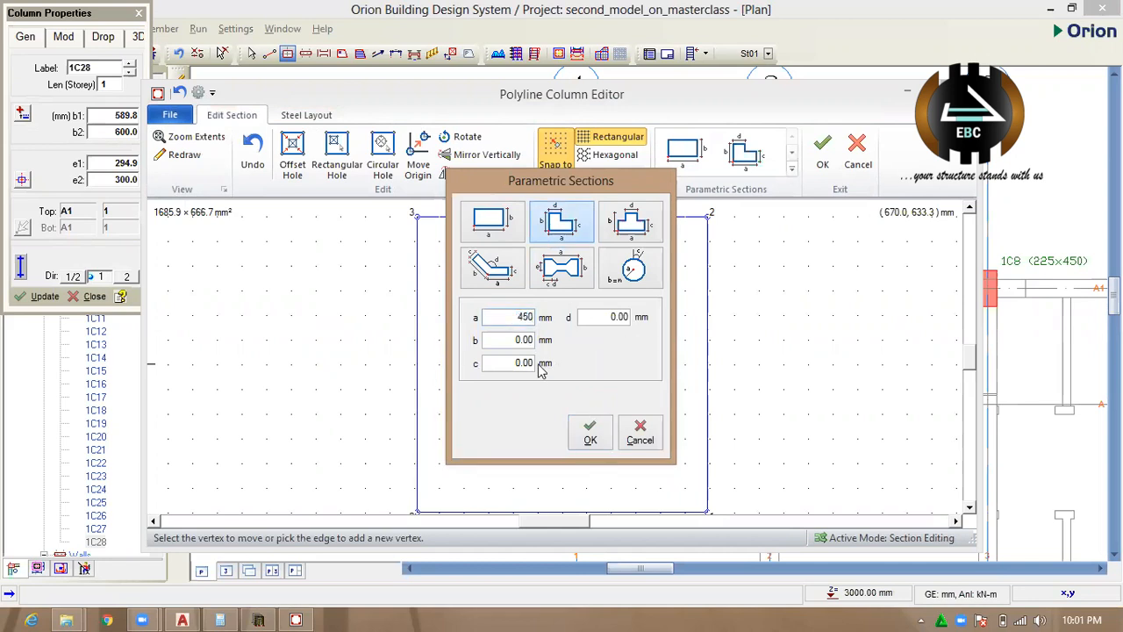
{"action": "double_click", "coordinate": [506, 340]}
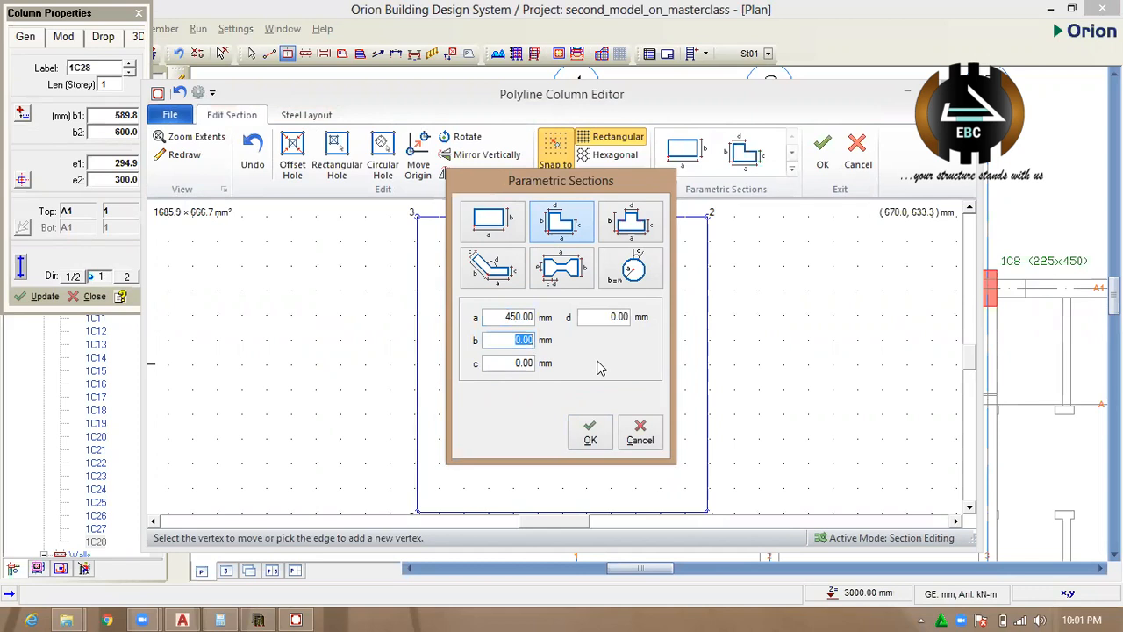
{"action": "type", "text": "450"}
{"action": "double_click", "coordinate": [517, 362]}
{"action": "type", "text": "225"}
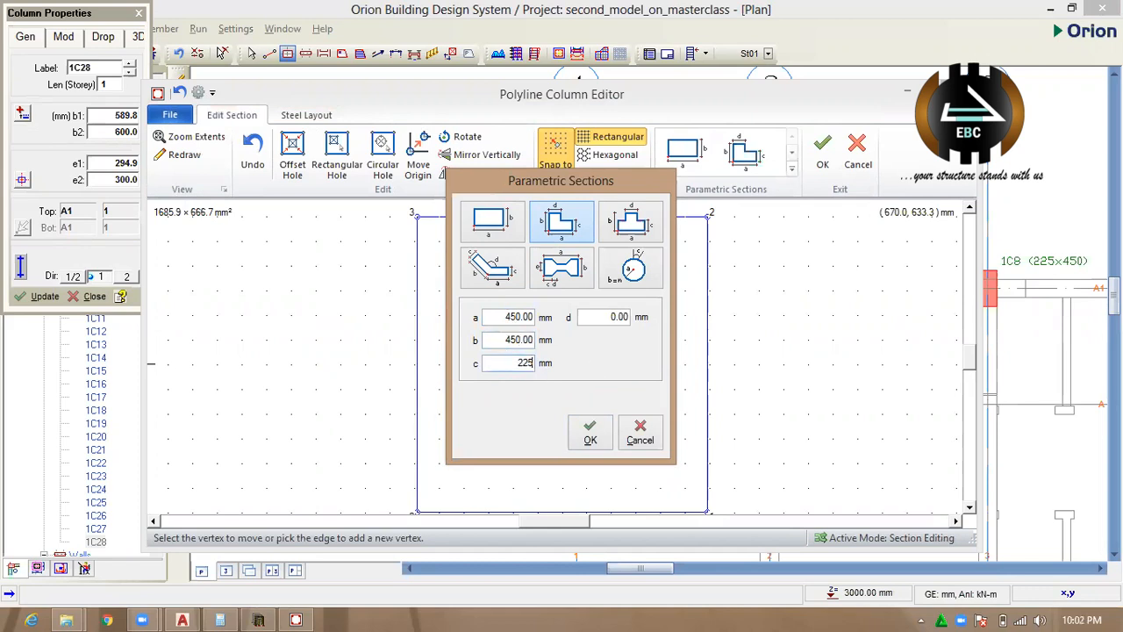
Set d to 225 mm, generate the L-shaped section and accept it for the column at axes A1 and 1.
{"action": "left_click", "coordinate": [590, 439]}
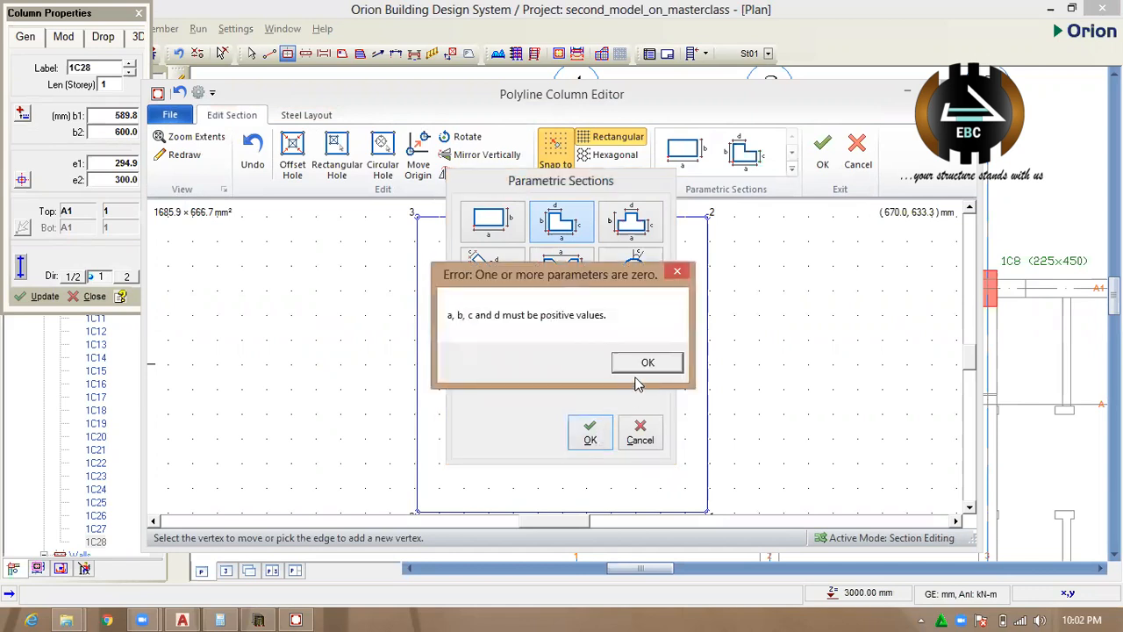
{"action": "left_click", "coordinate": [643, 372]}
{"action": "left_click", "coordinate": [625, 368]}
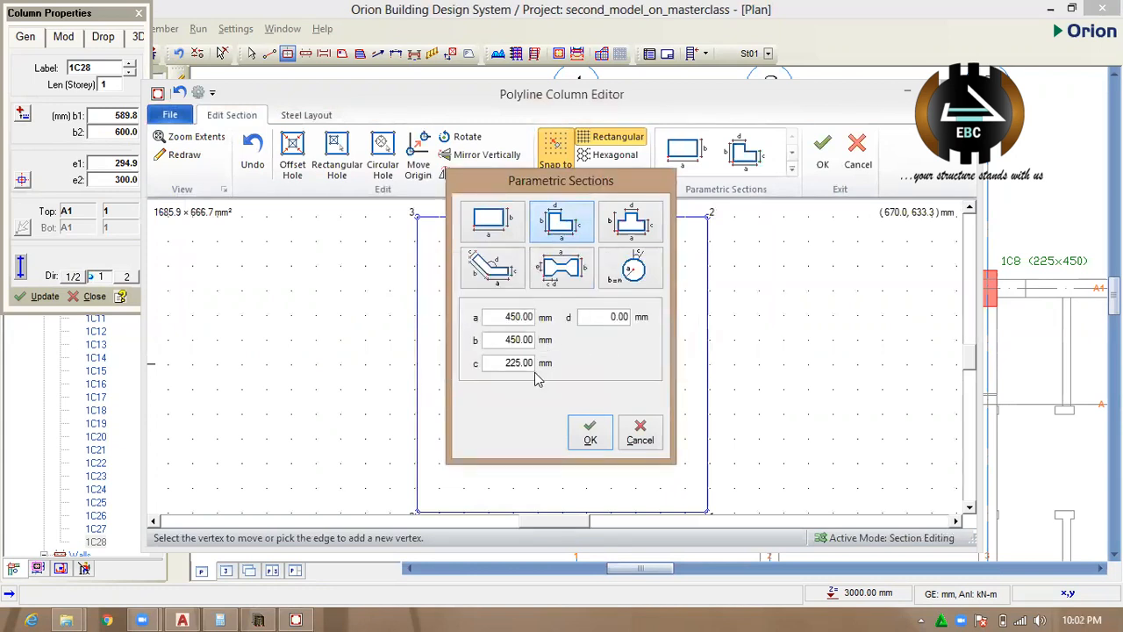
{"action": "double_click", "coordinate": [614, 317]}
{"action": "type", "text": "225"}
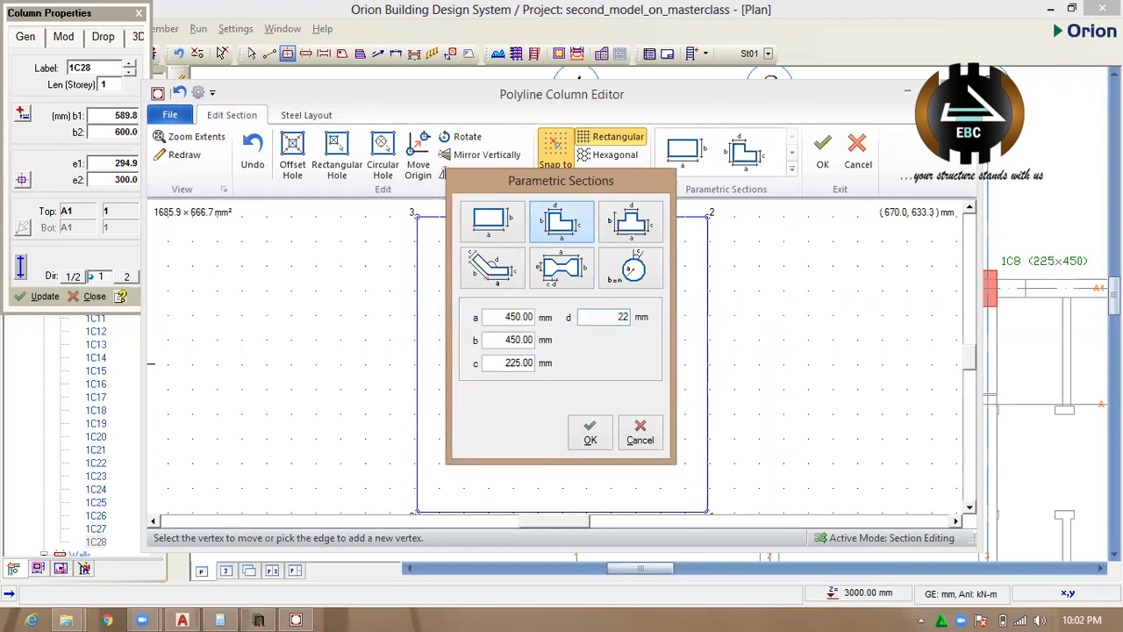
{"action": "left_click", "coordinate": [589, 430]}
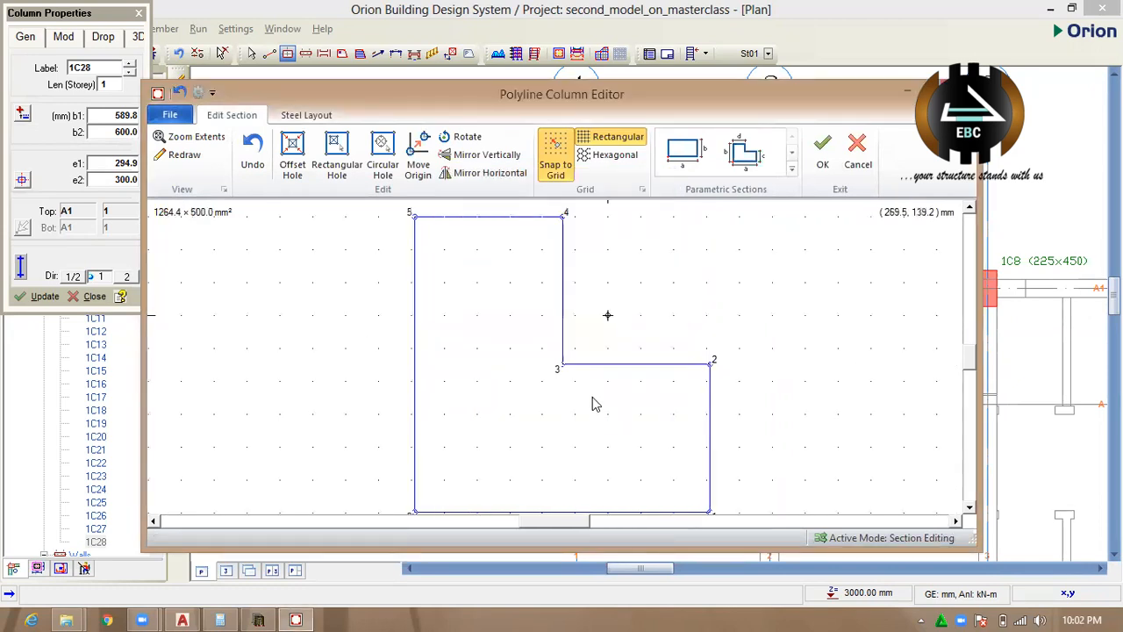
{"action": "left_click", "coordinate": [823, 154]}
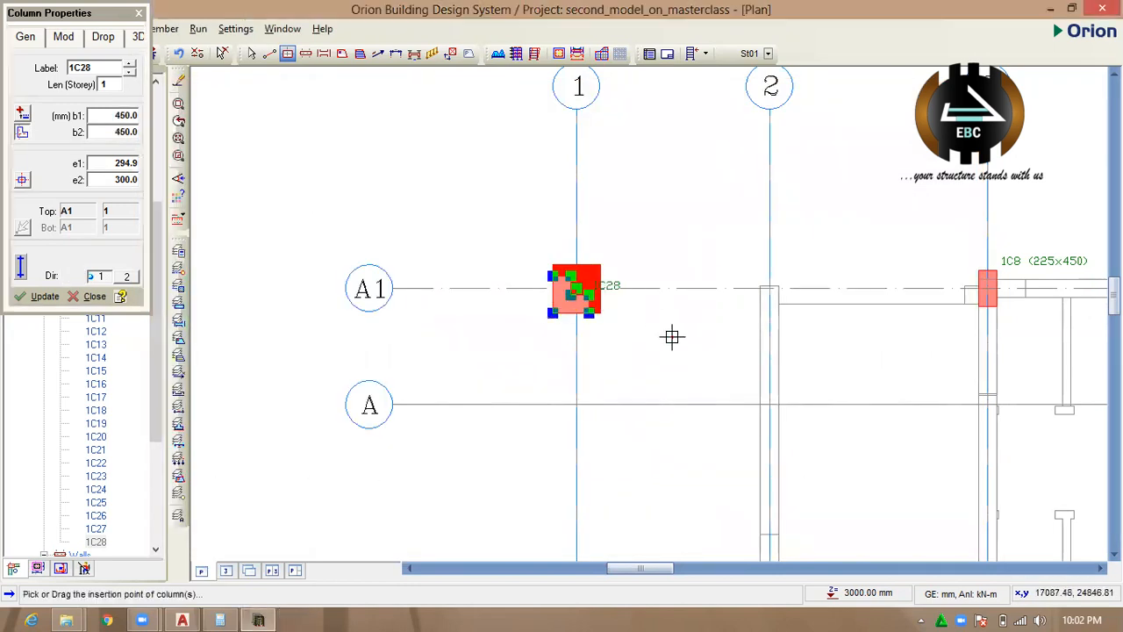
Check the L-shaped column at axes A1 and 1 in the plan and delete it.
{"action": "scroll", "coordinate": [597, 319], "scroll_direction": "up", "scroll_amount": 3}
{"action": "scroll", "coordinate": [624, 322], "scroll_direction": "down", "scroll_amount": 1}
{"action": "scroll", "coordinate": [624, 322], "scroll_direction": "down", "scroll_amount": 4}
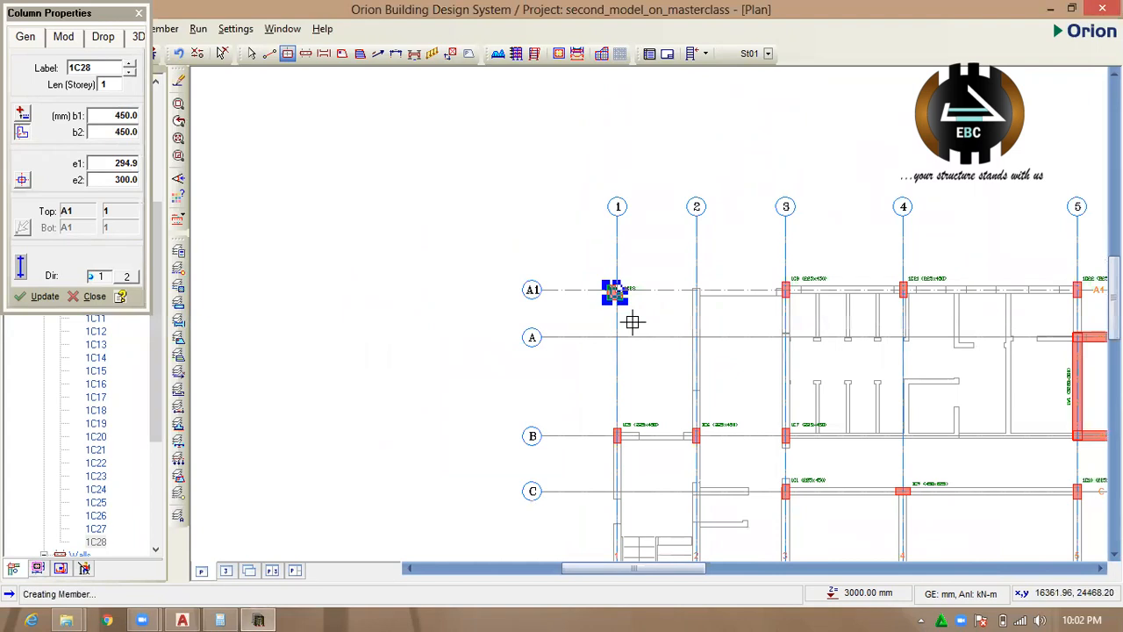
{"action": "scroll", "coordinate": [631, 322], "scroll_direction": "up", "scroll_amount": 4}
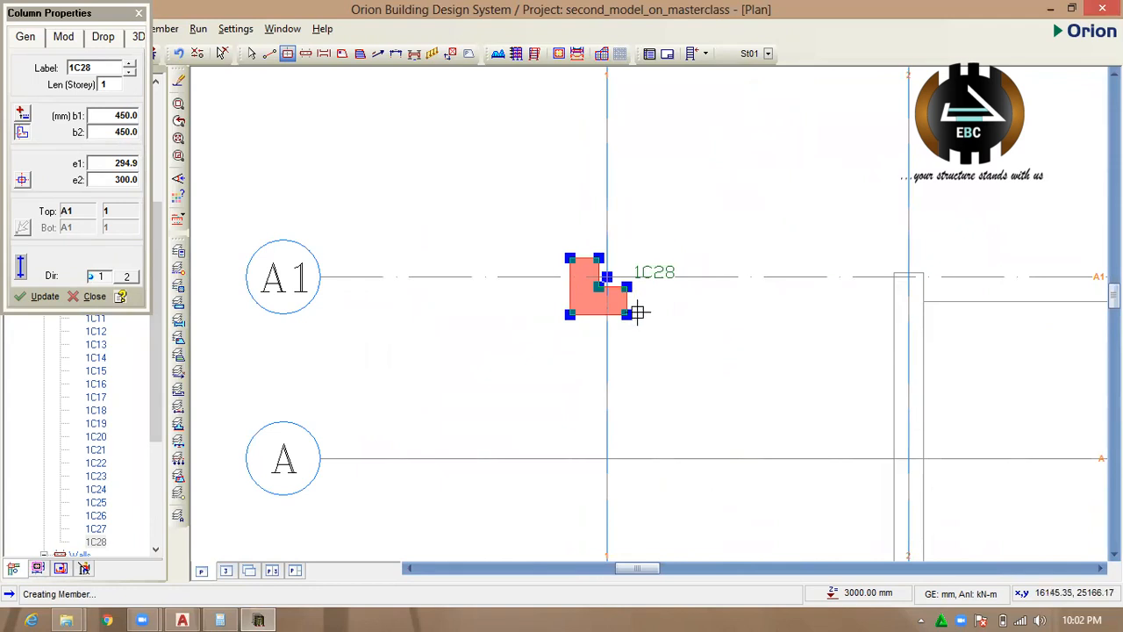
{"action": "key", "text": "Delete"}
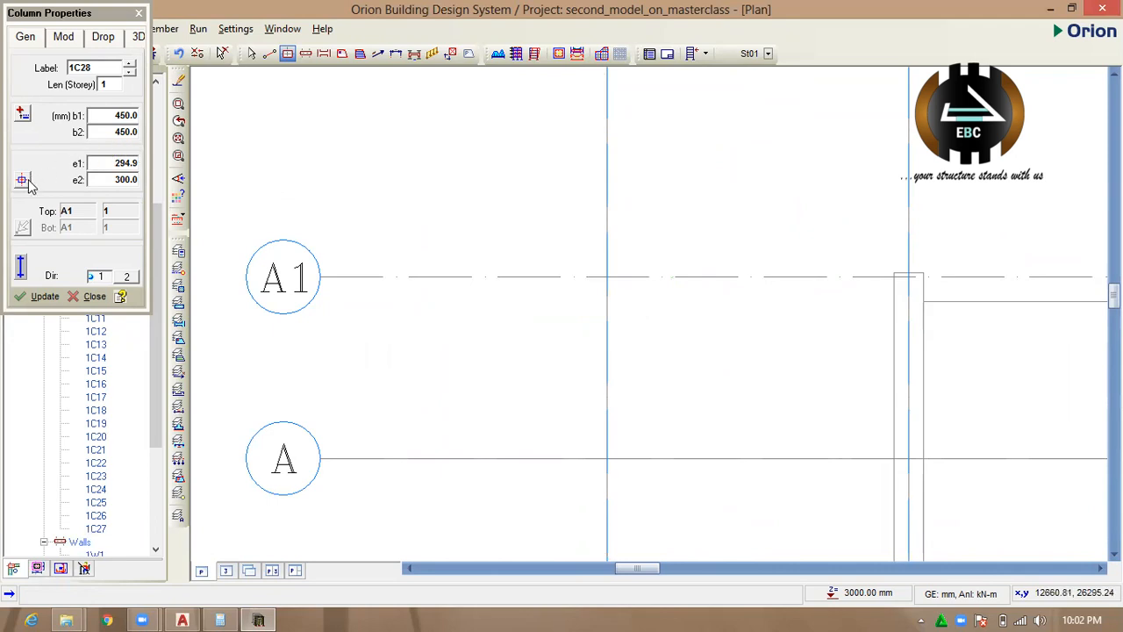
Set b1 to 225 mm, centre the insertion point and place a 225x450 mm column at axes A1 and 1.
{"action": "double_click", "coordinate": [127, 117]}
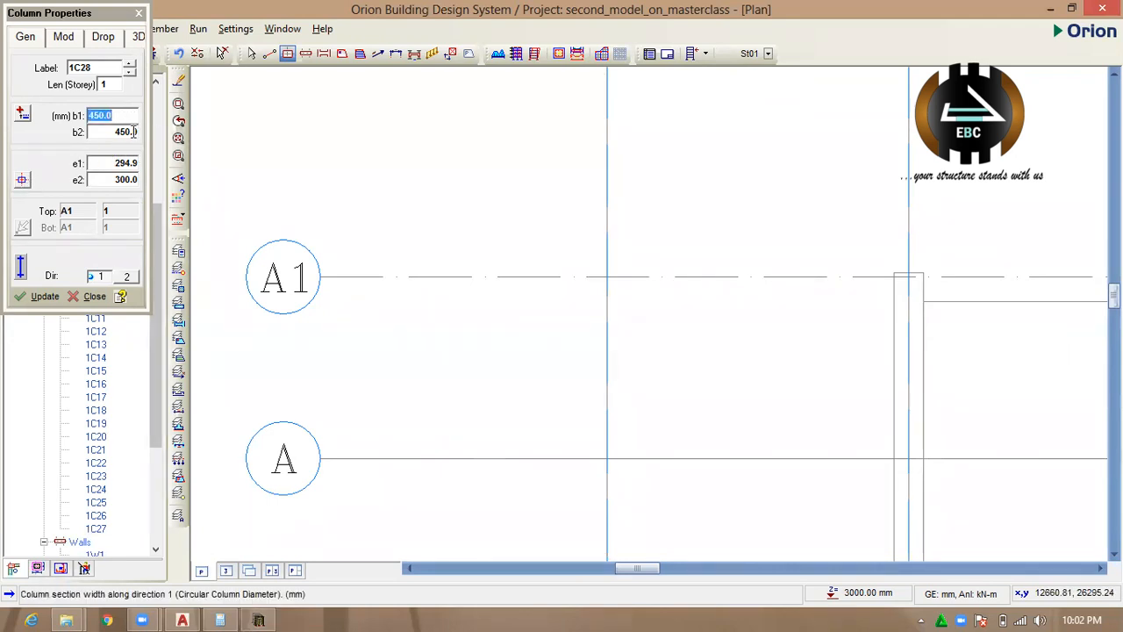
{"action": "type", "text": "225"}
{"action": "left_click", "coordinate": [606, 278]}
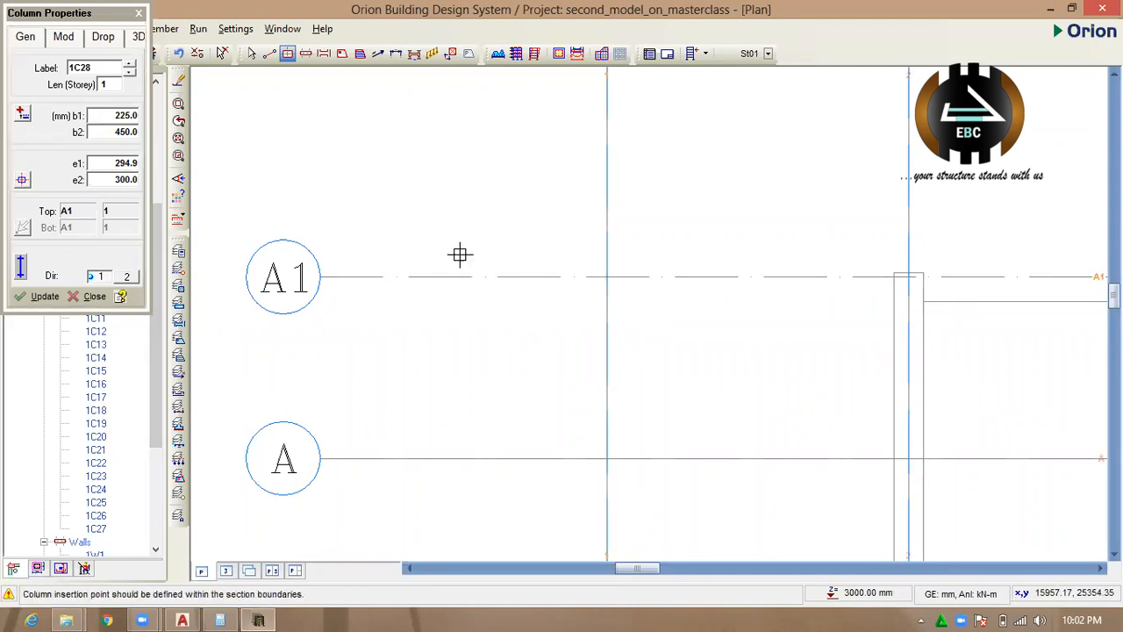
{"action": "left_click", "coordinate": [606, 278]}
{"action": "left_click", "coordinate": [24, 181]}
{"action": "left_click", "coordinate": [142, 188]}
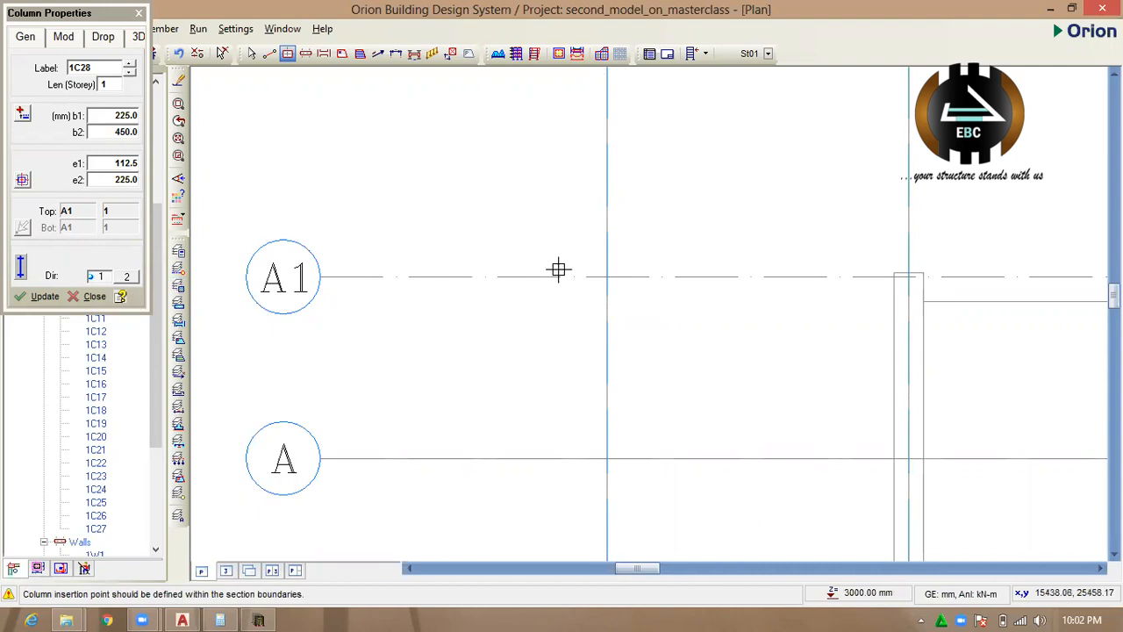
{"action": "left_click", "coordinate": [606, 277]}
{"action": "scroll", "coordinate": [606, 277], "scroll_direction": "down", "scroll_amount": 3}
{"action": "scroll", "coordinate": [526, 199], "scroll_direction": "down", "scroll_amount": 1}
{"action": "scroll", "coordinate": [531, 201], "scroll_direction": "up", "scroll_amount": 4}
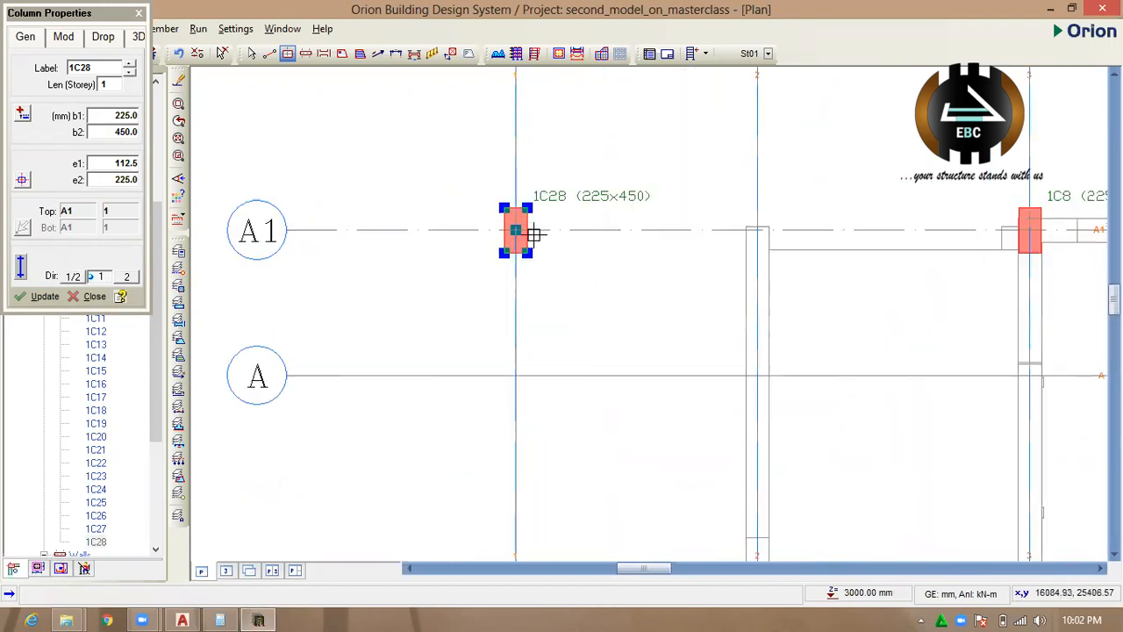
Try an e1 eccentricity of 300 mm for the column at A1 and 1, and apply 200 mm instead.
{"action": "double_click", "coordinate": [131, 162]}
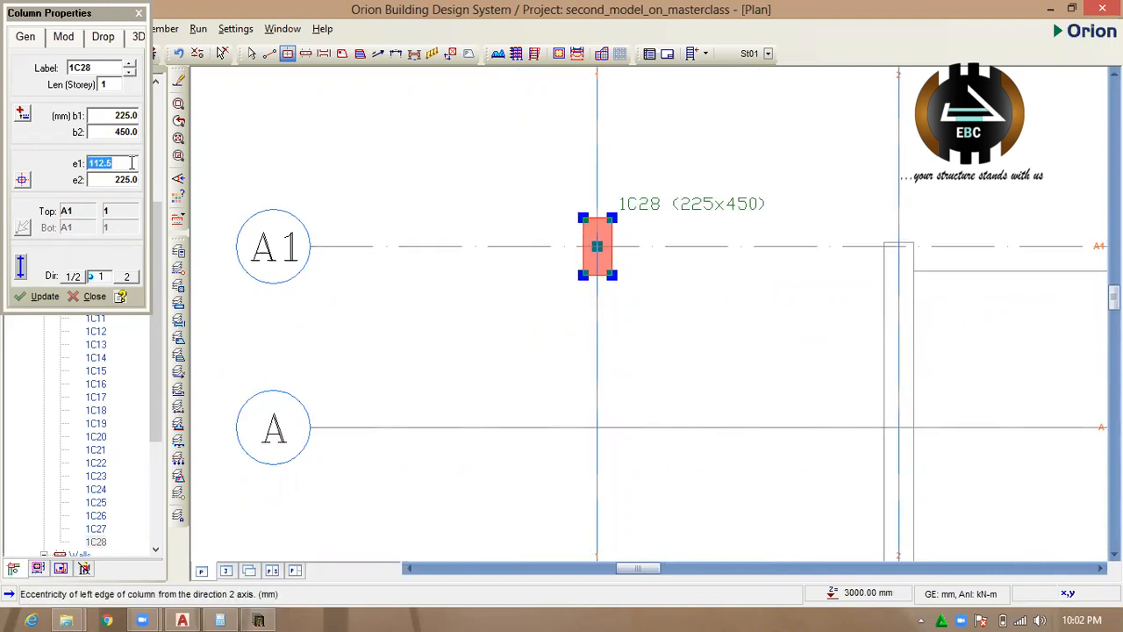
{"action": "type", "text": "300"}
{"action": "left_click", "coordinate": [42, 297]}
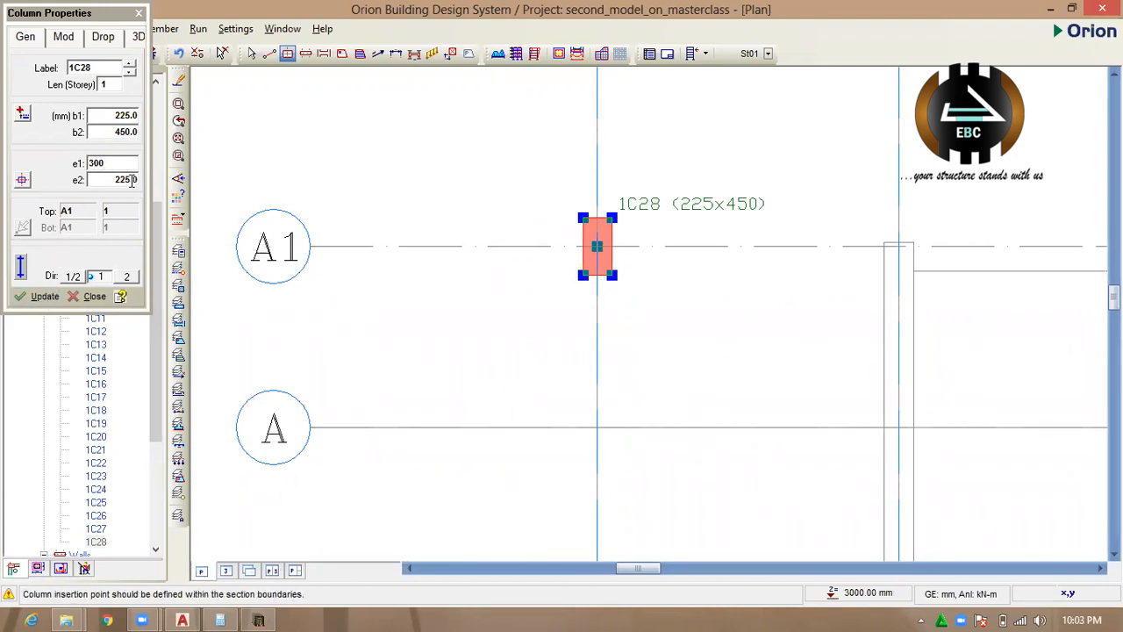
{"action": "left_click_drag", "start_coordinate": [123, 164], "coordinate": [79, 178]}
{"action": "type", "text": "200"}
{"action": "left_click", "coordinate": [44, 296]}
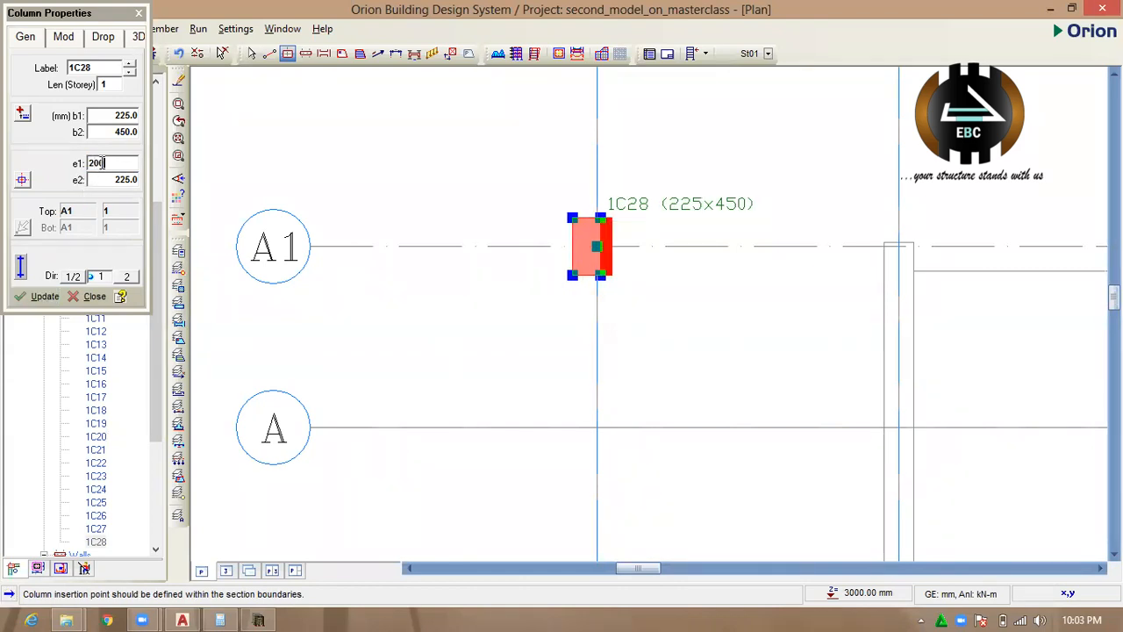
Set the column's e1 to 112.5 mm and e2 to 350 mm, update it and close the column properties.
{"action": "left_click_drag", "start_coordinate": [104, 166], "coordinate": [67, 179]}
{"action": "type", "text": "112.5"}
{"action": "left_click", "coordinate": [128, 181]}
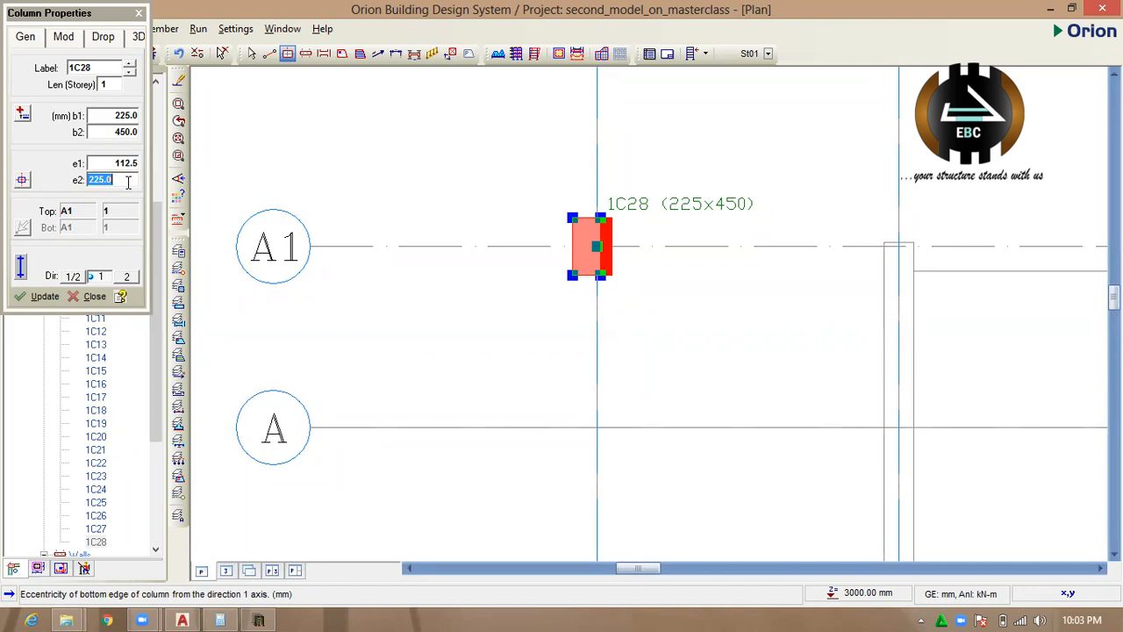
{"action": "type", "text": "350"}
{"action": "left_click", "coordinate": [42, 296]}
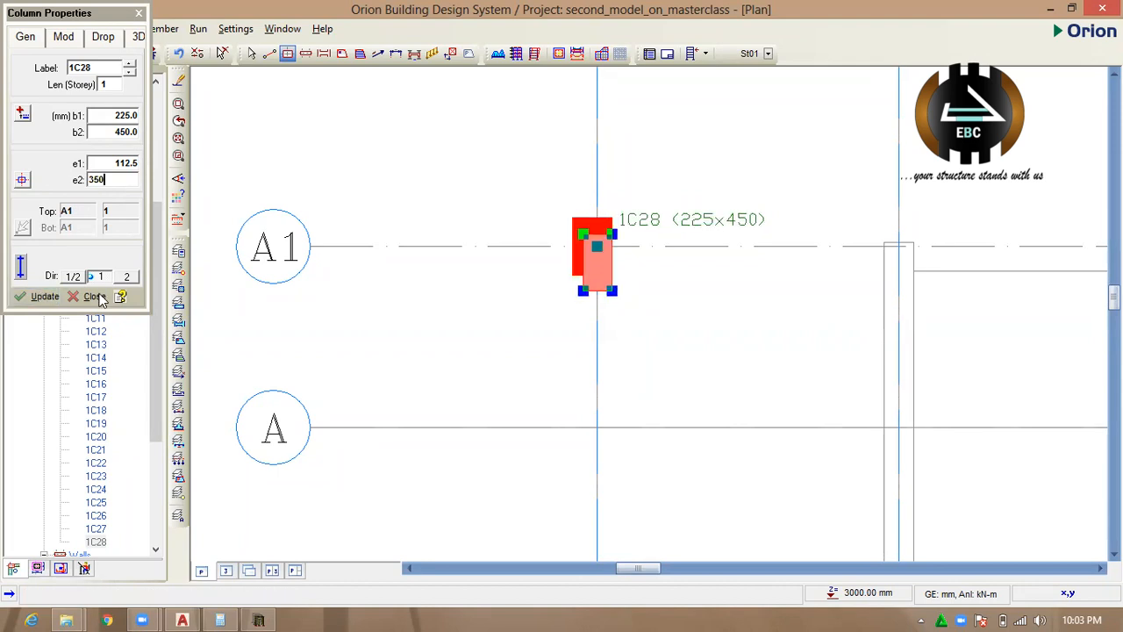
{"action": "scroll", "coordinate": [697, 314], "scroll_direction": "down", "scroll_amount": 3}
{"action": "scroll", "coordinate": [632, 281], "scroll_direction": "up", "scroll_amount": 1}
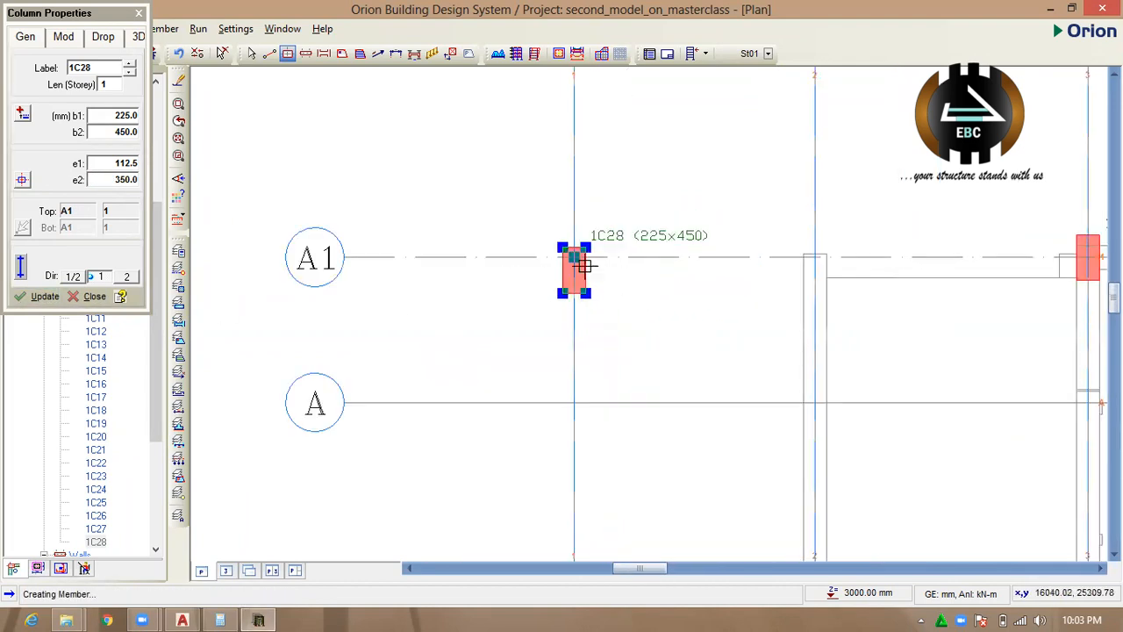
{"action": "left_click", "coordinate": [139, 14]}
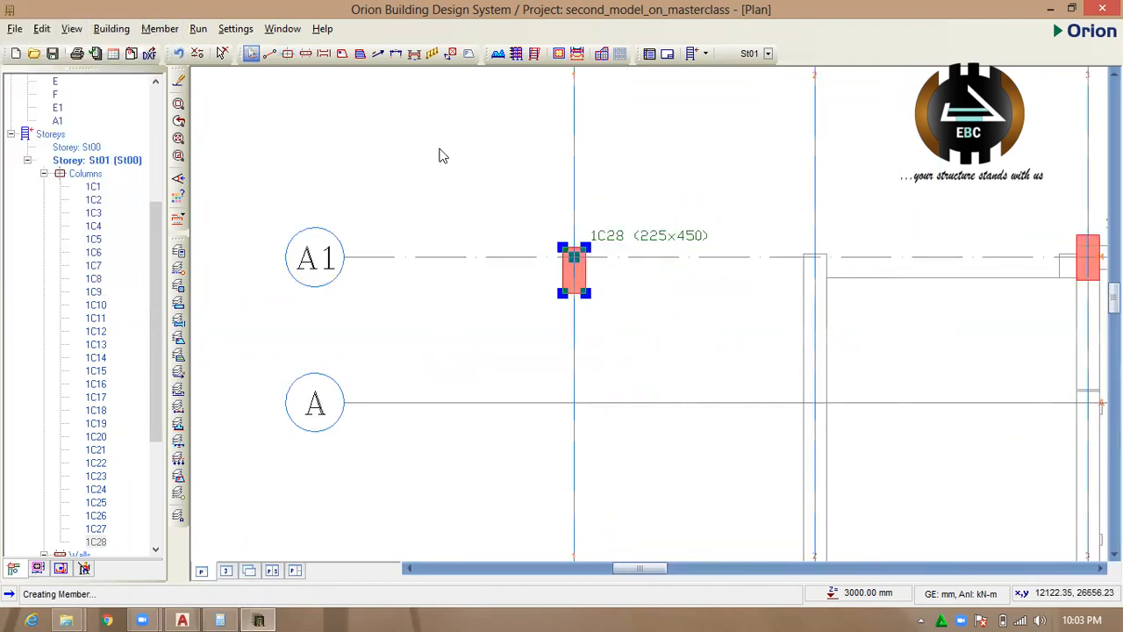
Try to place another column with b1 450 mm and b2 225 mm at axes A1 and 1.
{"action": "left_click", "coordinate": [671, 293]}
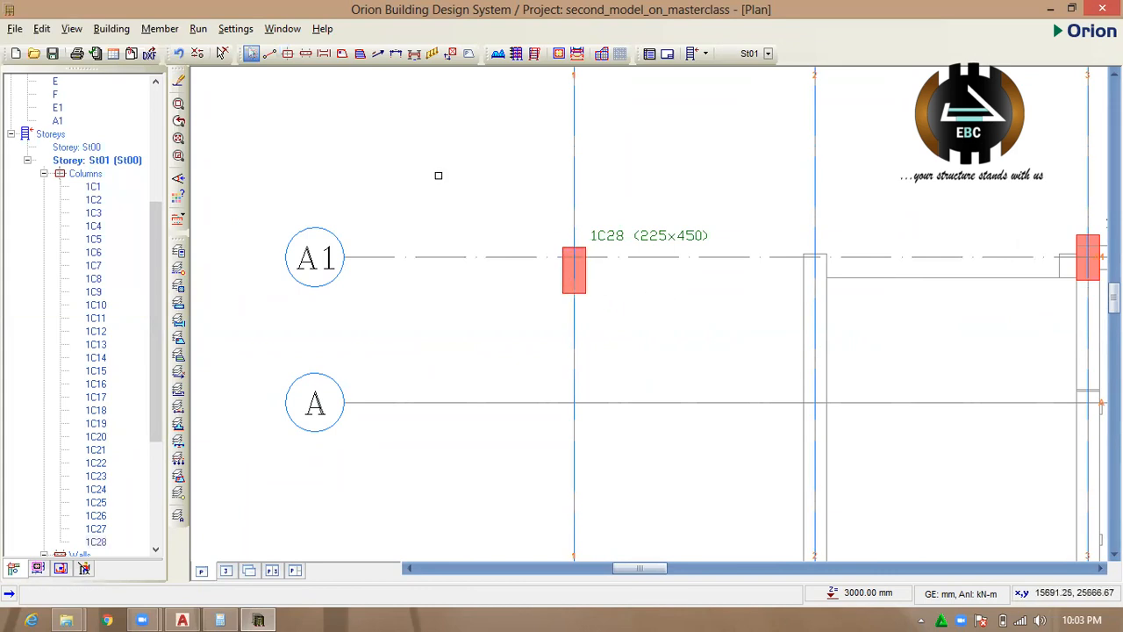
{"action": "left_click", "coordinate": [287, 53]}
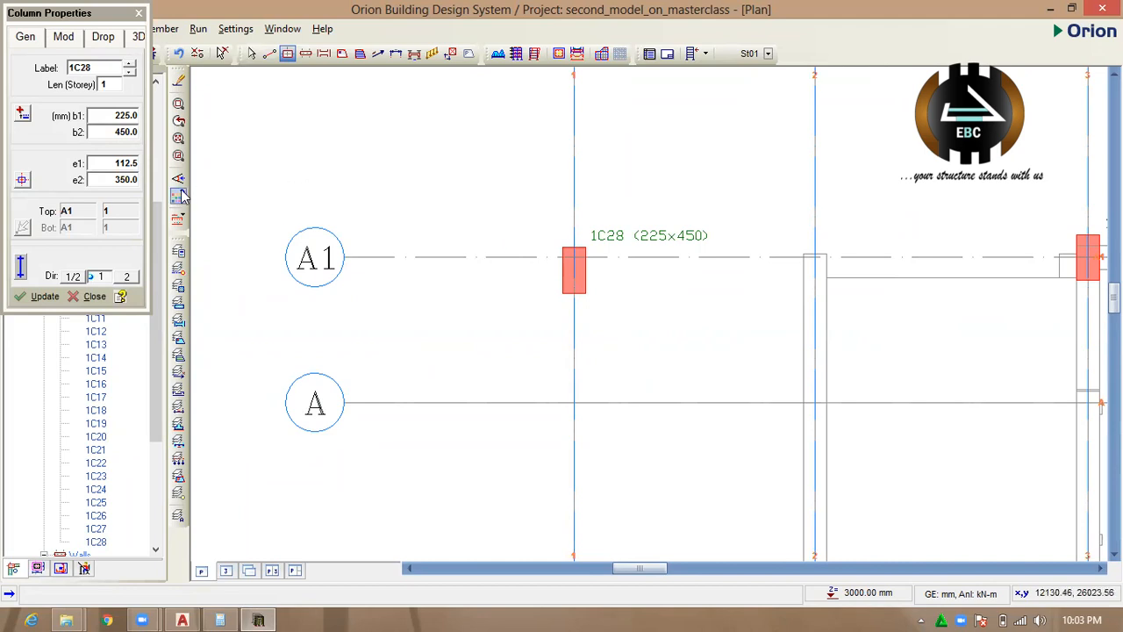
{"action": "left_click", "coordinate": [129, 116]}
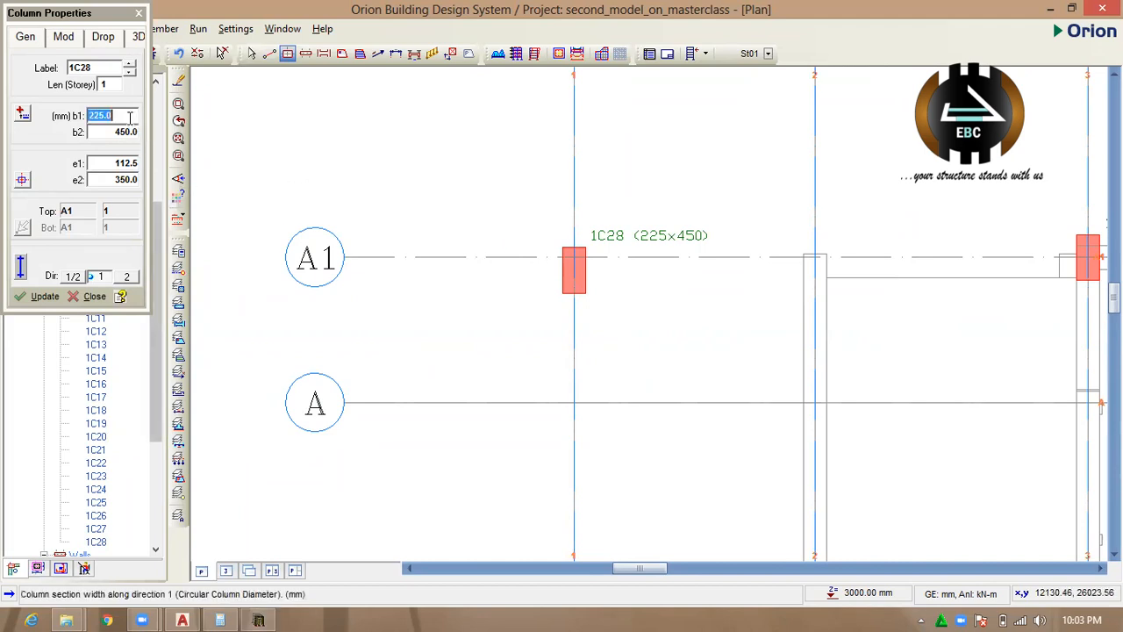
{"action": "type", "text": "450"}
{"action": "left_click", "coordinate": [127, 133]}
{"action": "type", "text": "225"}
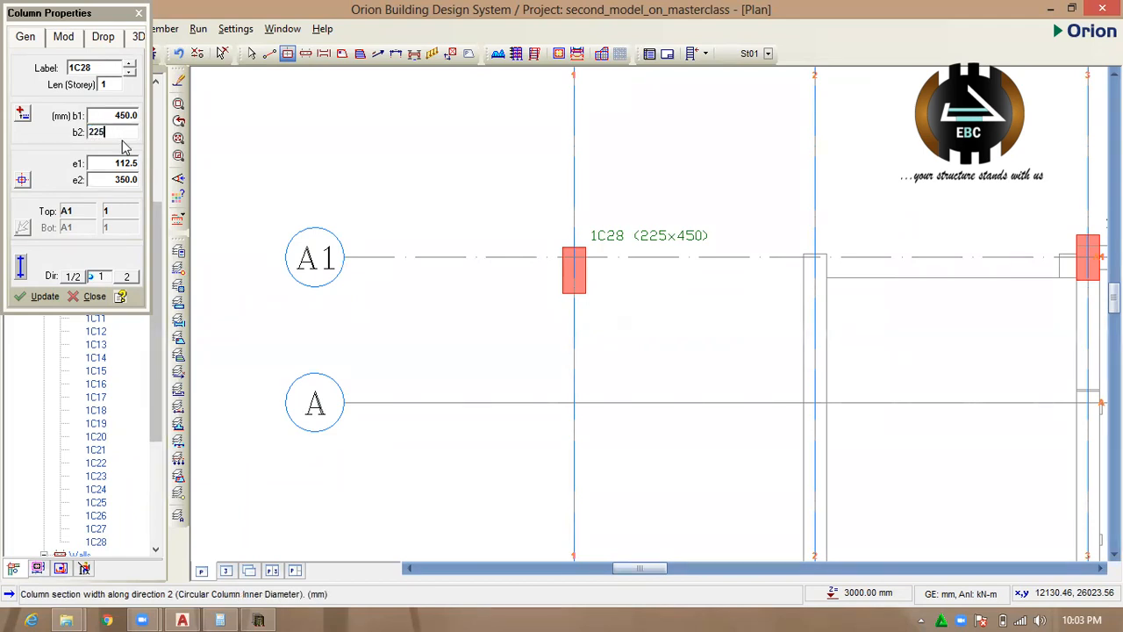
{"action": "left_click", "coordinate": [574, 255]}
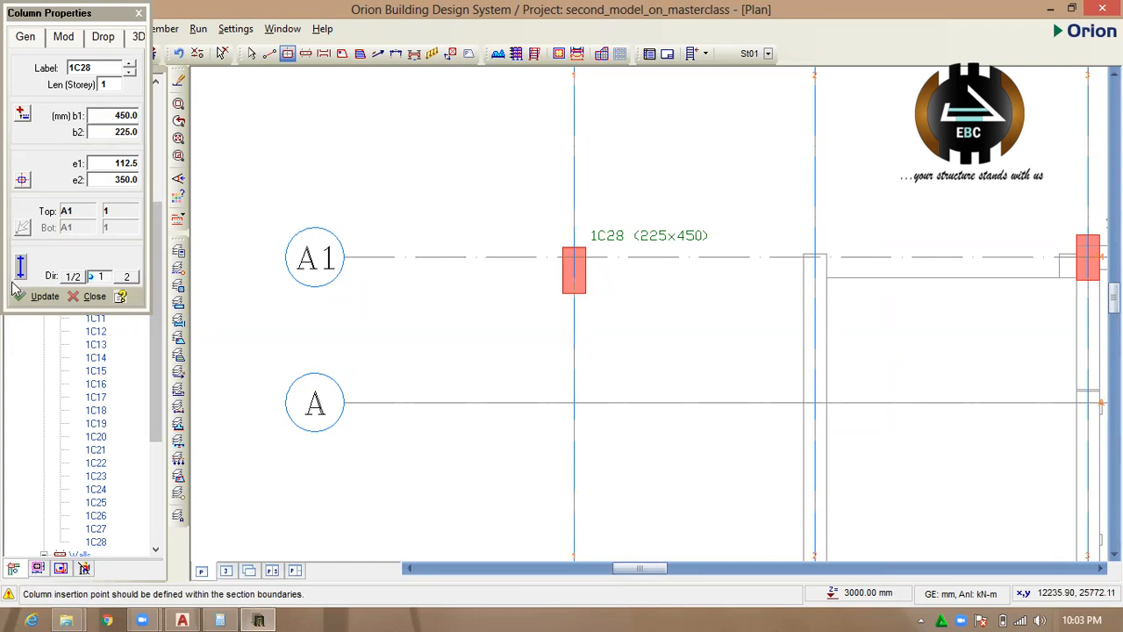
Centre the insertion point and update the column at axes A1 and 1 to a 450x225 mm section.
{"action": "left_click", "coordinate": [36, 298]}
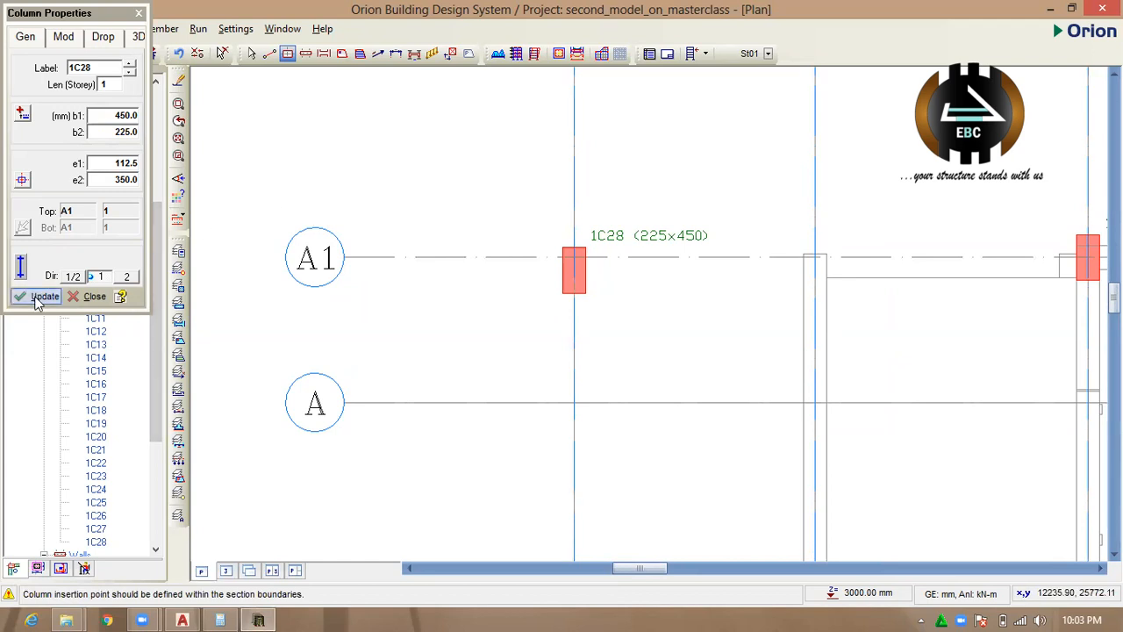
{"action": "double_click", "coordinate": [129, 179]}
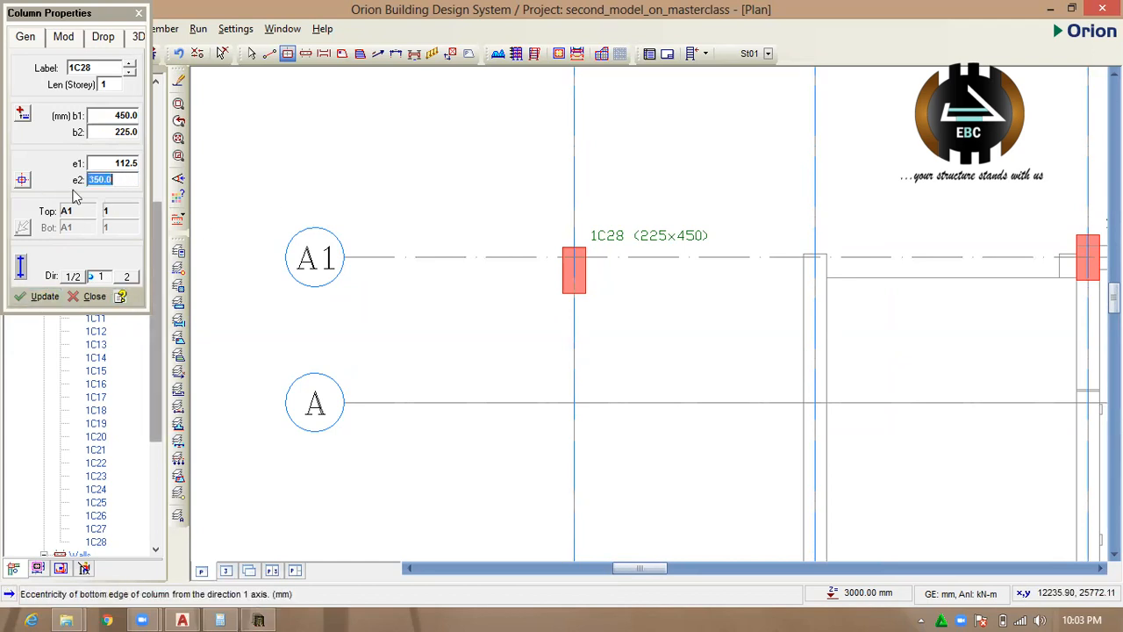
{"action": "left_click", "coordinate": [22, 179]}
{"action": "left_click", "coordinate": [138, 188]}
{"action": "left_click", "coordinate": [43, 296]}
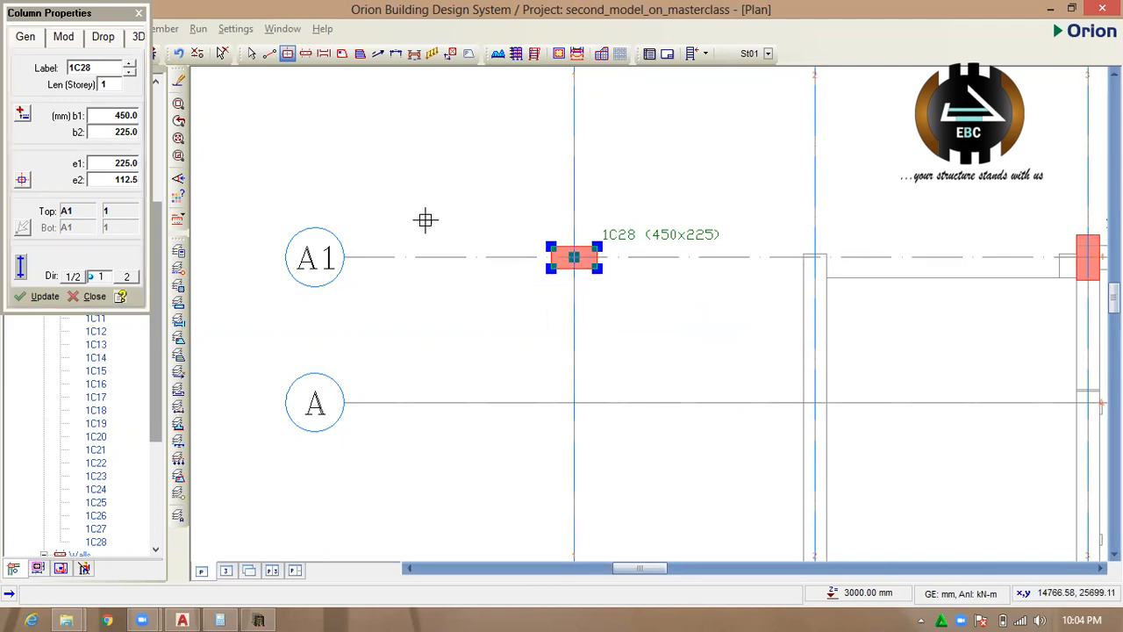
Set the column's b1 to 225 mm and b2 to 450 mm and update it.
{"action": "double_click", "coordinate": [130, 115]}
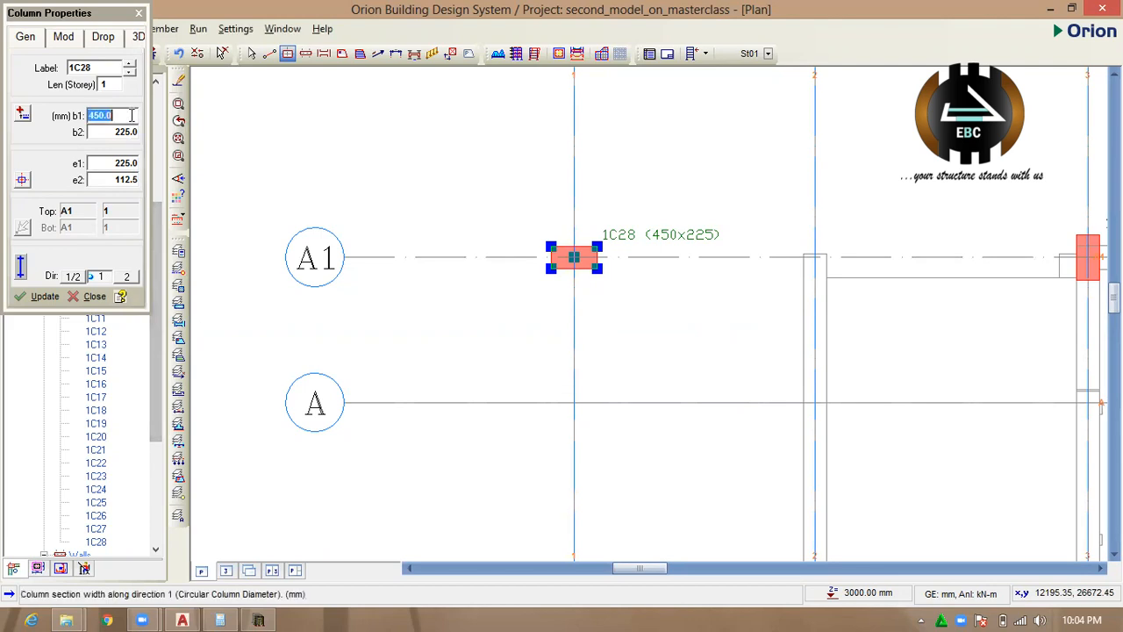
{"action": "type", "text": "225"}
{"action": "double_click", "coordinate": [134, 133]}
{"action": "type", "text": "450"}
{"action": "left_click", "coordinate": [45, 296]}
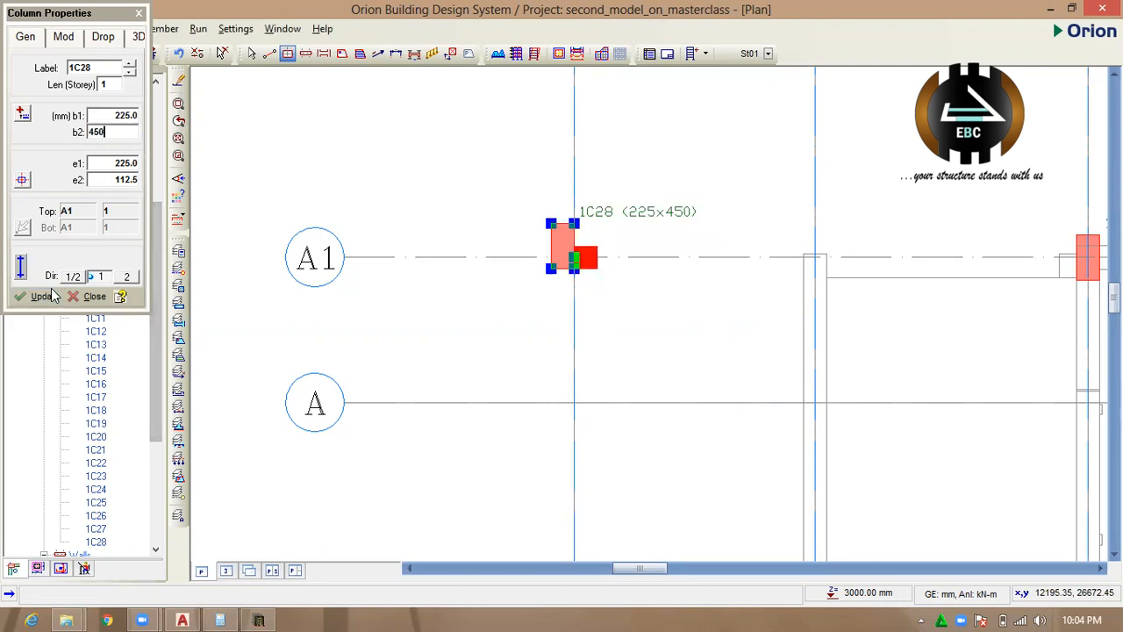
Set the column's eccentricities e1 to 112.5 mm and e2 to 300 mm, update it and close the column properties.
{"action": "double_click", "coordinate": [126, 164]}
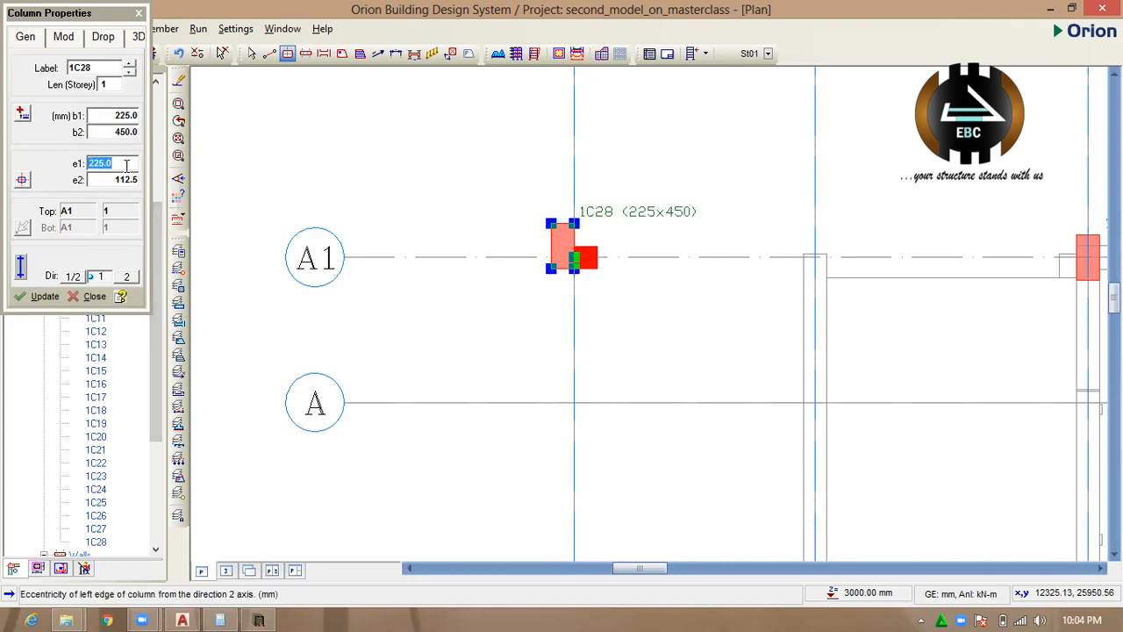
{"action": "double_click", "coordinate": [126, 181]}
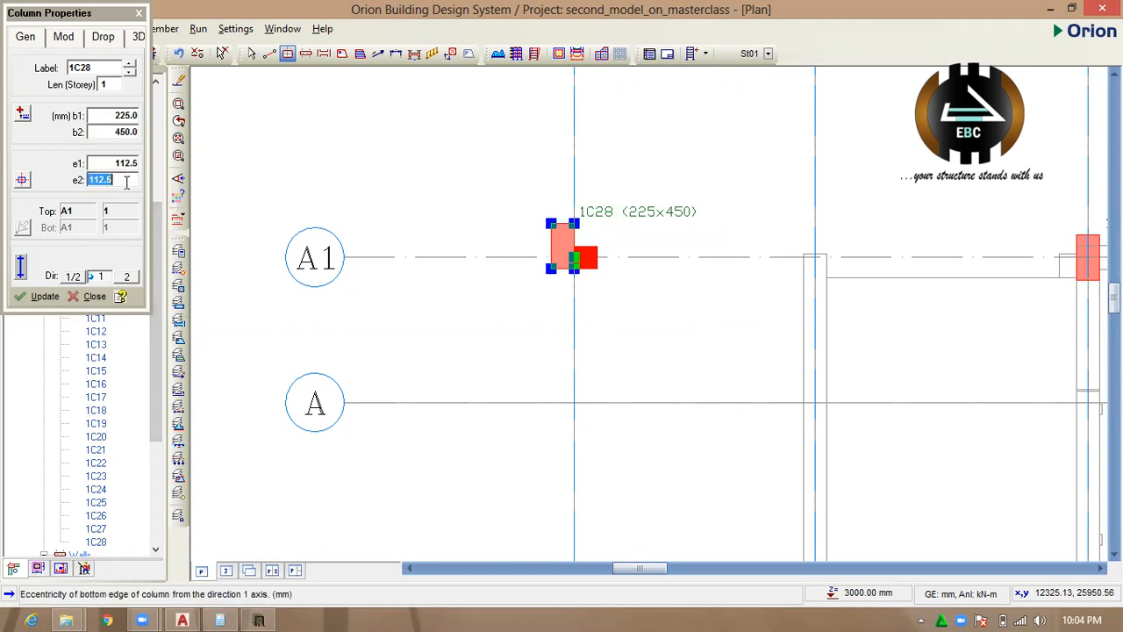
{"action": "type", "text": "300"}
{"action": "left_click", "coordinate": [46, 296]}
{"action": "scroll", "coordinate": [632, 300], "scroll_direction": "up", "scroll_amount": 2}
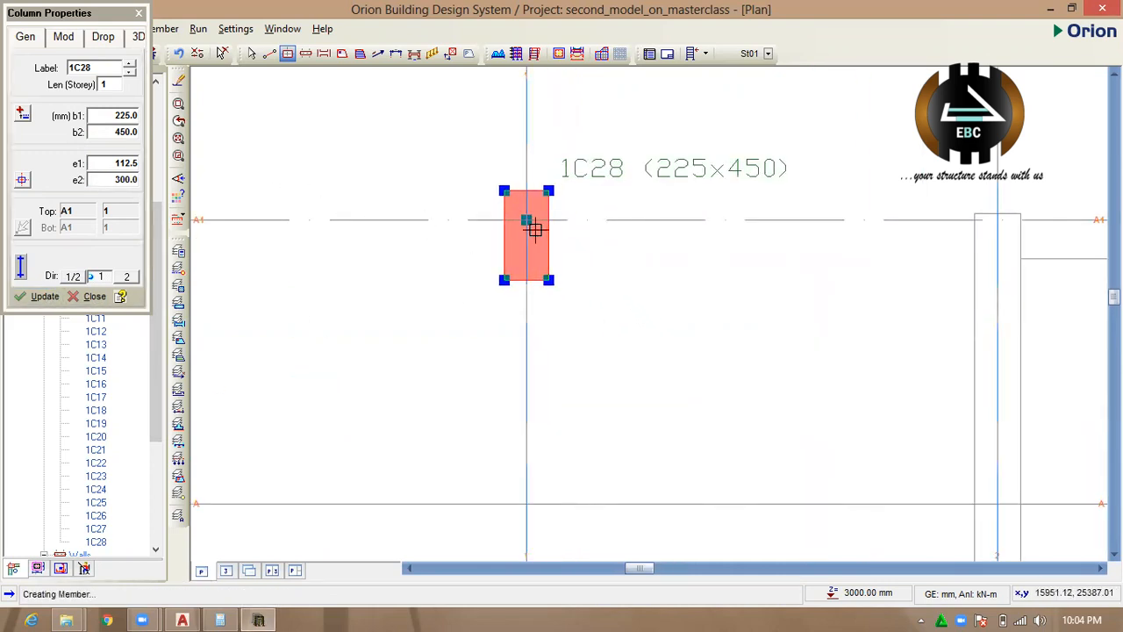
{"action": "scroll", "coordinate": [521, 137], "scroll_direction": "down", "scroll_amount": 1}
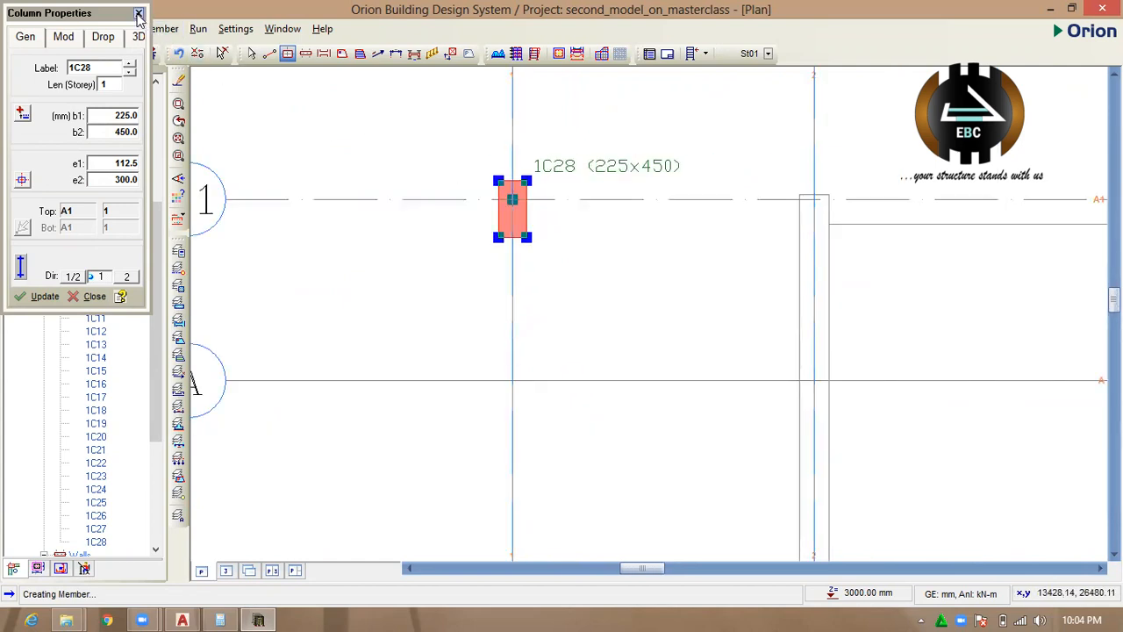
{"action": "left_click", "coordinate": [138, 13]}
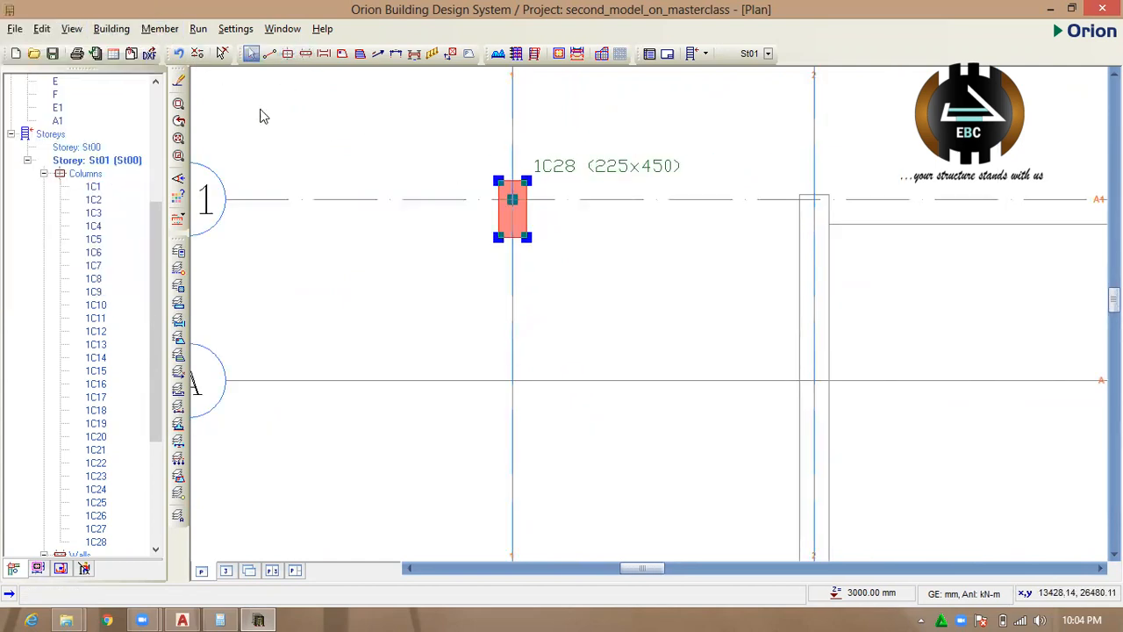
Try to place a new 450x225 mm column over the one at A1 and 1, then close its properties and clear the selection.
{"action": "left_click", "coordinate": [288, 53]}
{"action": "left_click", "coordinate": [126, 115]}
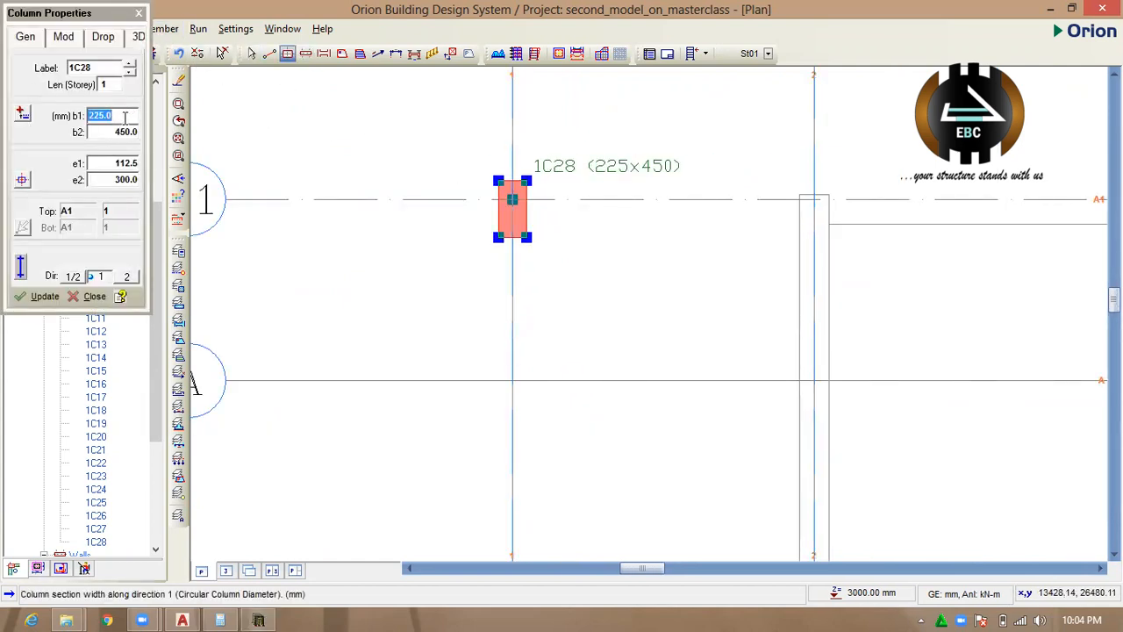
{"action": "left_click", "coordinate": [125, 132]}
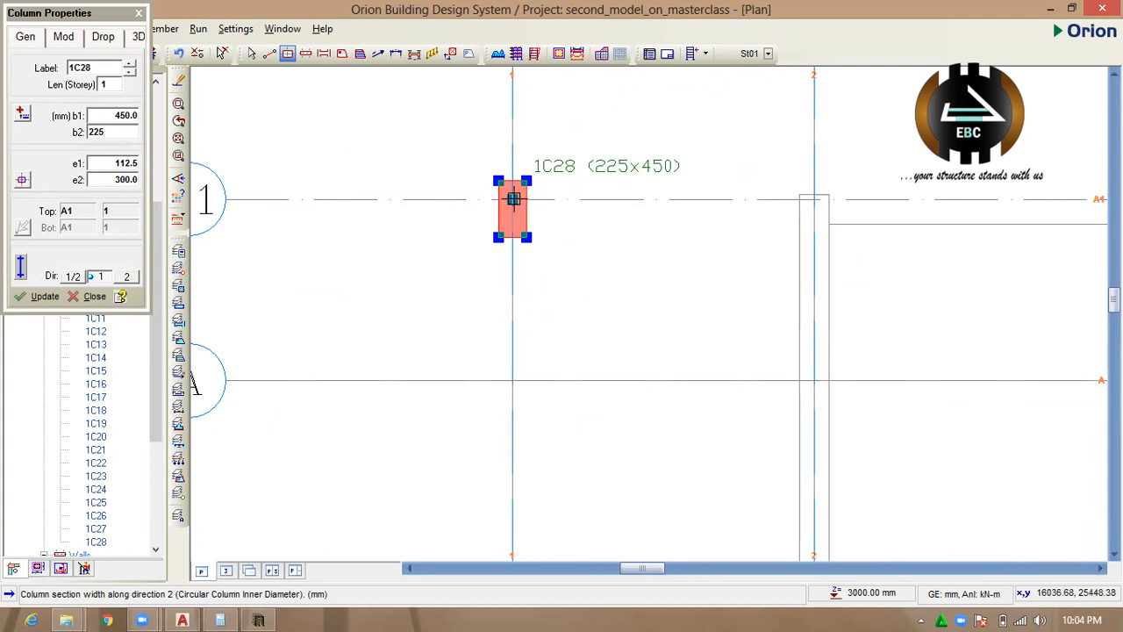
{"action": "left_click", "coordinate": [515, 200]}
{"action": "scroll", "coordinate": [515, 203], "scroll_direction": "up", "scroll_amount": 2}
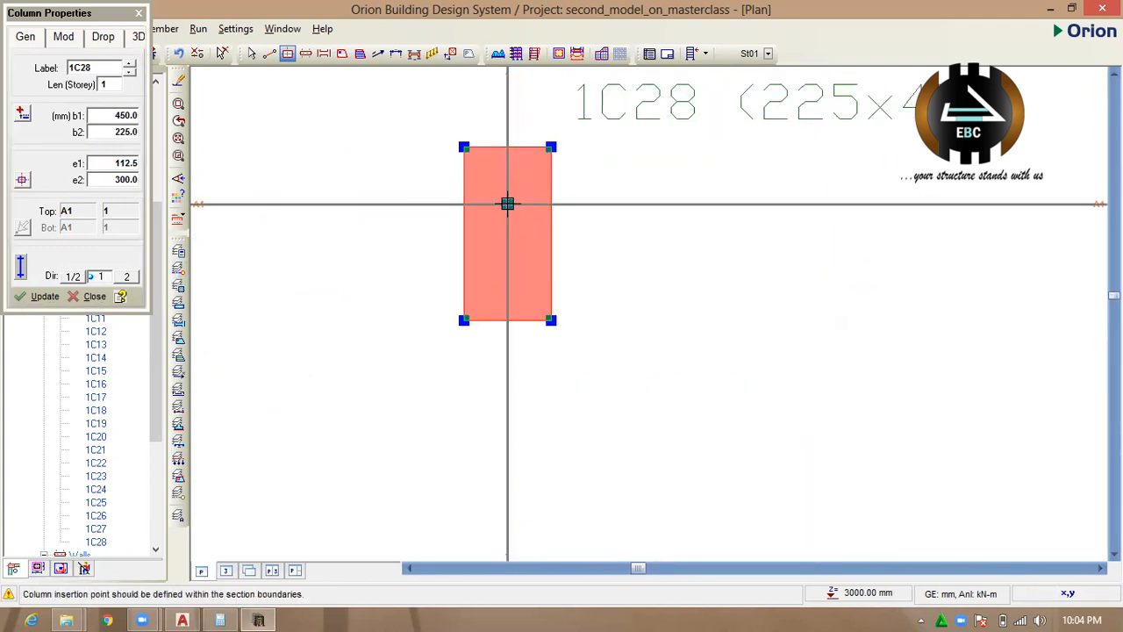
{"action": "scroll", "coordinate": [562, 224], "scroll_direction": "down", "scroll_amount": 4}
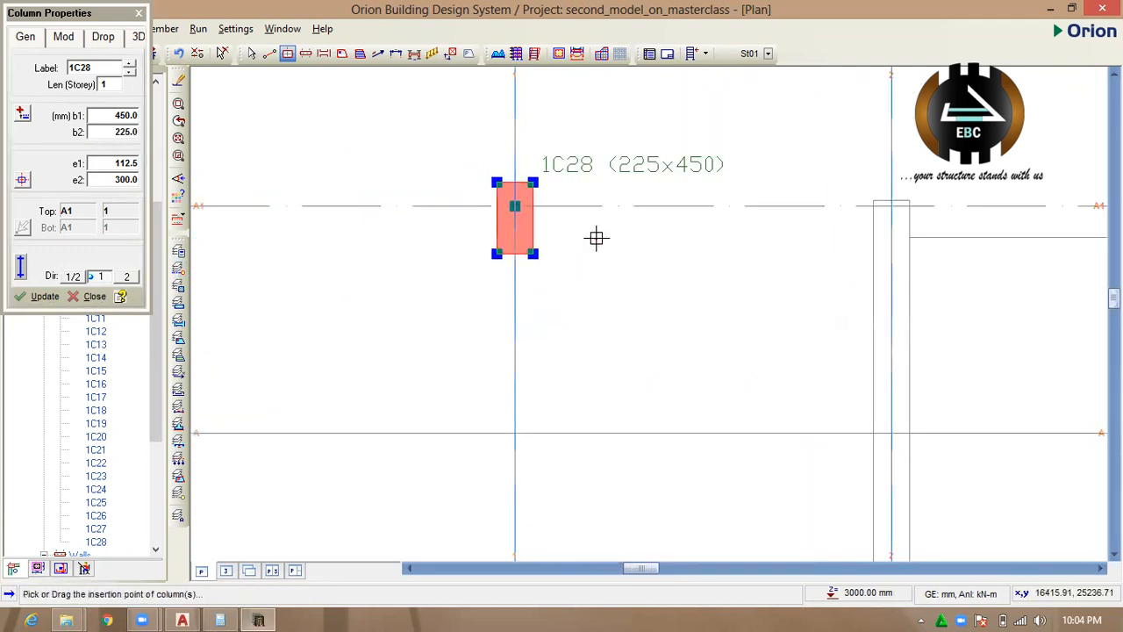
{"action": "left_click", "coordinate": [139, 13]}
{"action": "key", "text": "Escape"}
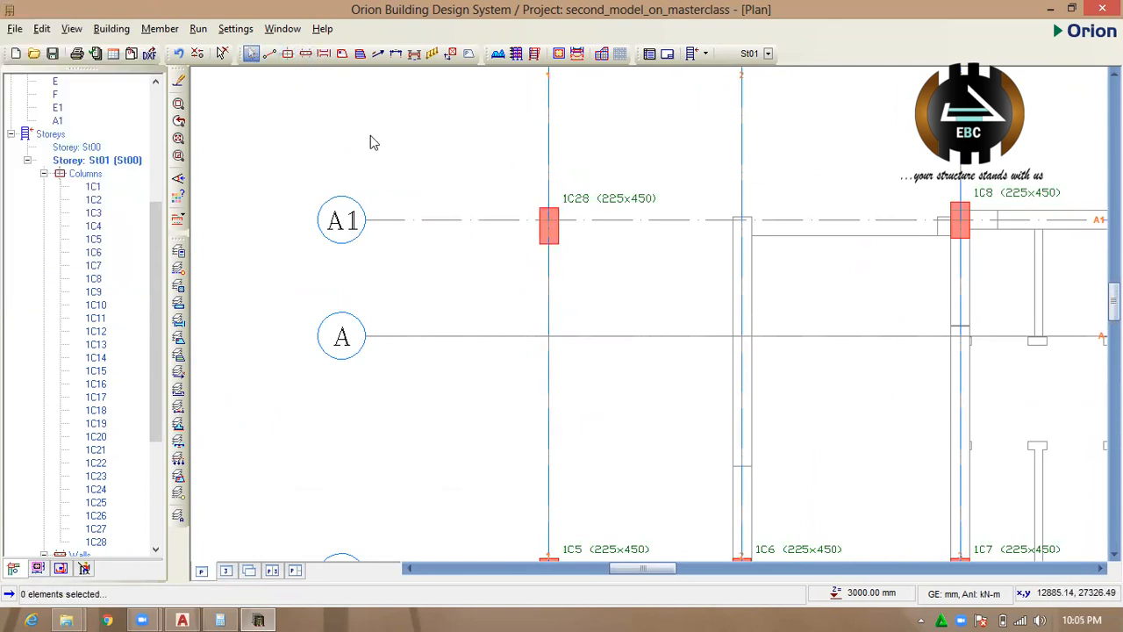
Start a new column and set its b1 to 450 mm and b2 to 225 mm.
{"action": "left_click", "coordinate": [288, 54]}
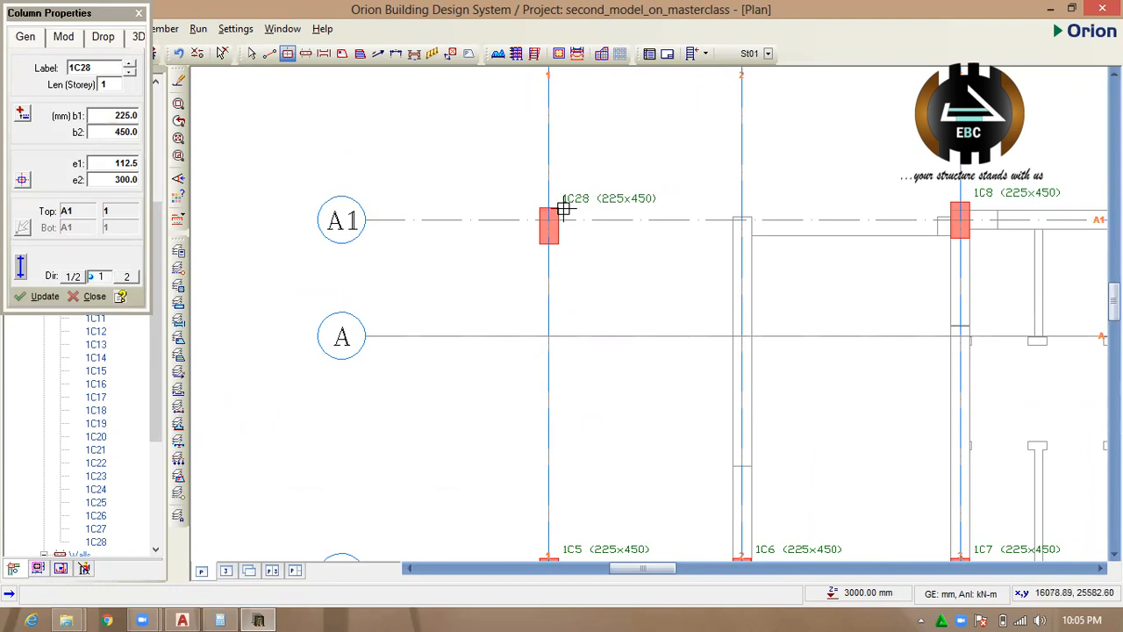
{"action": "scroll", "coordinate": [564, 208], "scroll_direction": "up", "scroll_amount": 2}
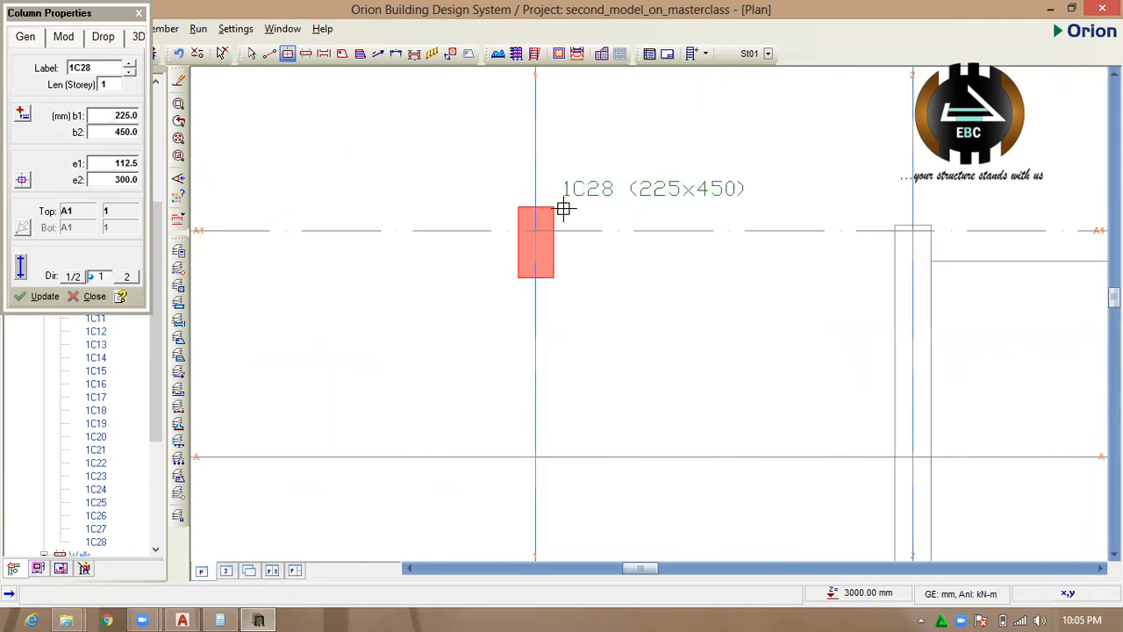
{"action": "double_click", "coordinate": [123, 116]}
{"action": "double_click", "coordinate": [132, 132]}
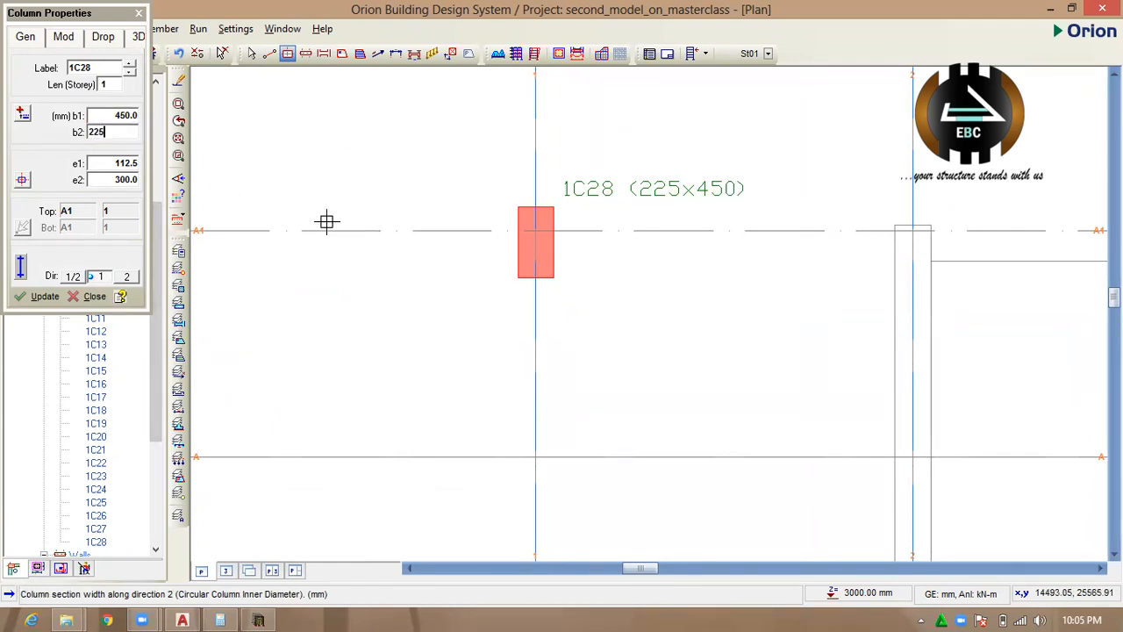
Try to place the new column at axes A1 and 1, and at axes A1 and 2.
{"action": "left_click", "coordinate": [536, 230]}
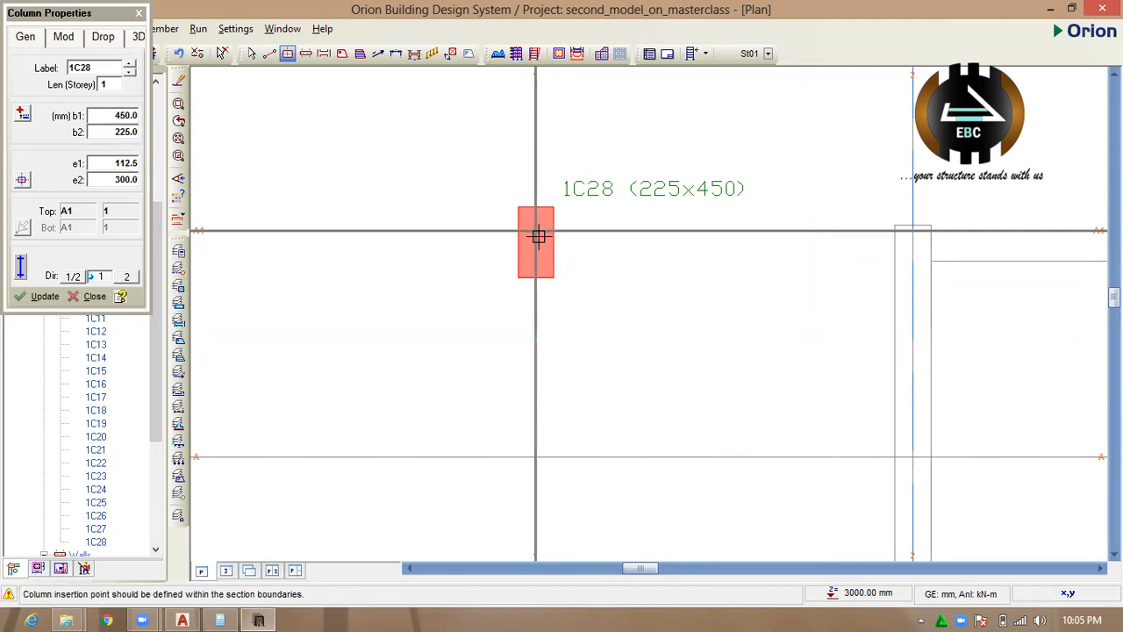
{"action": "scroll", "coordinate": [523, 229], "scroll_direction": "down", "scroll_amount": 3}
{"action": "scroll", "coordinate": [524, 224], "scroll_direction": "down", "scroll_amount": 2}
{"action": "scroll", "coordinate": [522, 232], "scroll_direction": "up", "scroll_amount": 5}
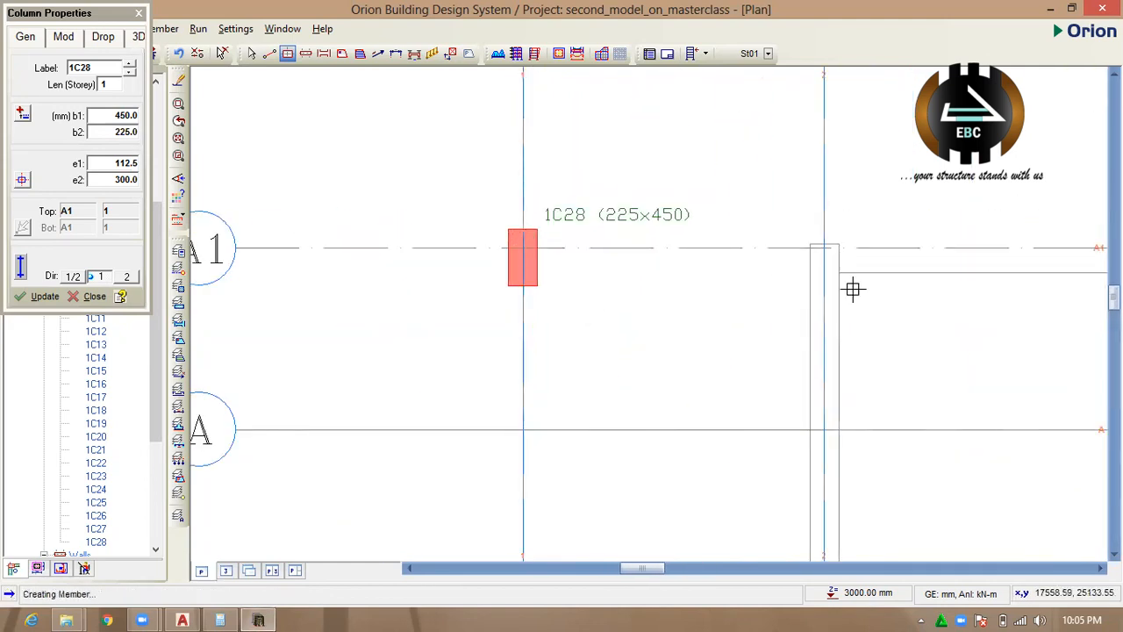
{"action": "left_click", "coordinate": [825, 251]}
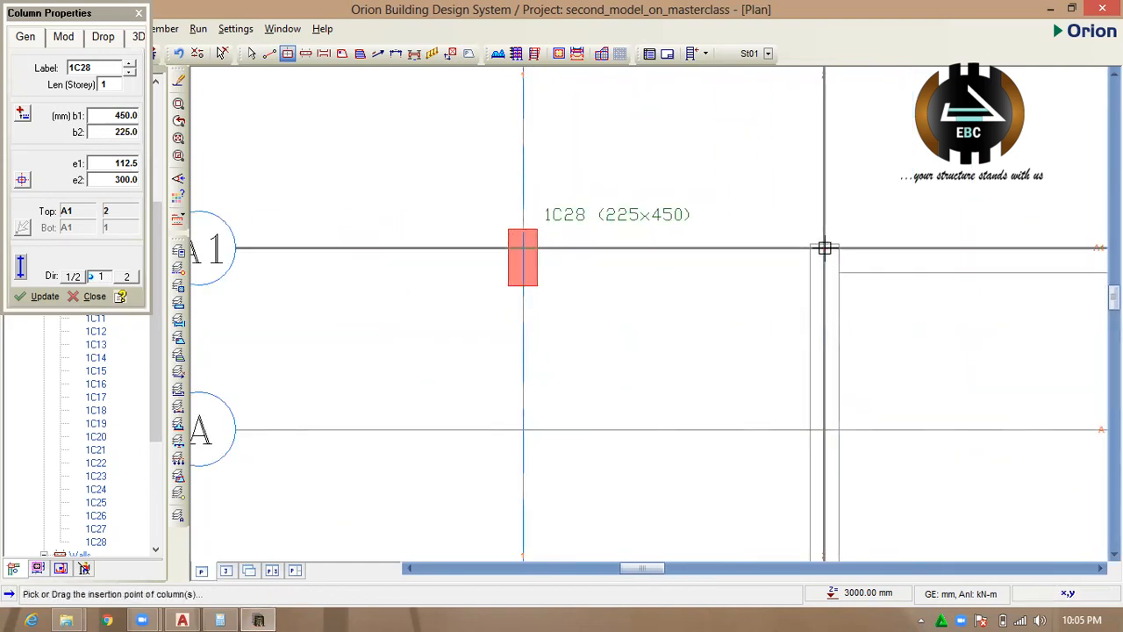
{"action": "scroll", "coordinate": [502, 215], "scroll_direction": "down", "scroll_amount": 4}
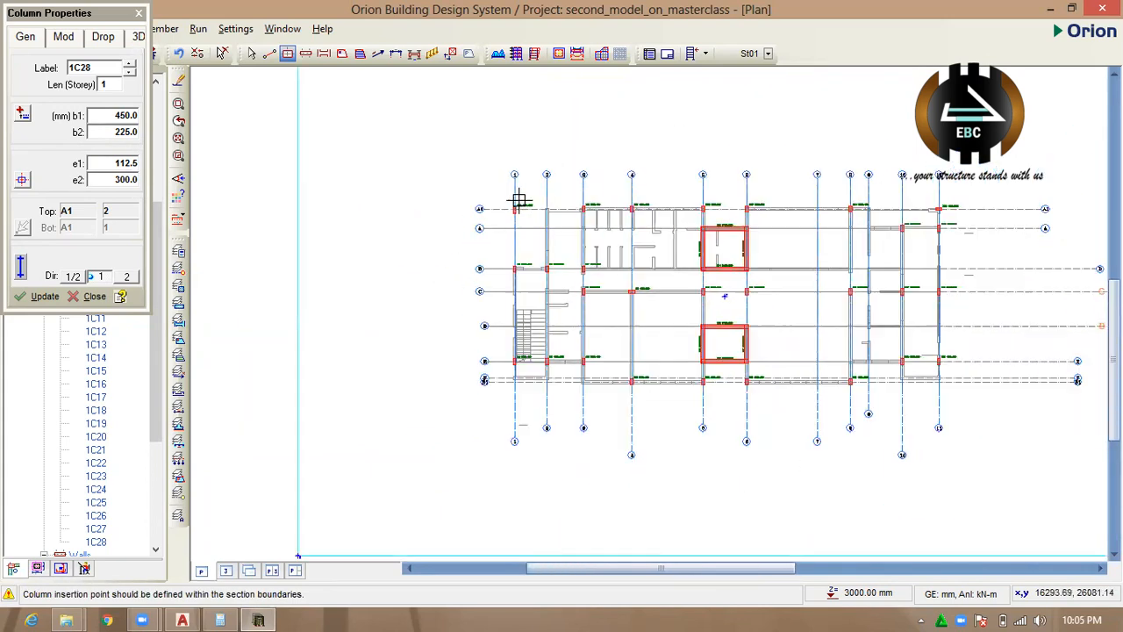
{"action": "scroll", "coordinate": [504, 215], "scroll_direction": "down", "scroll_amount": 1}
{"action": "scroll", "coordinate": [443, 213], "scroll_direction": "up", "scroll_amount": 1}
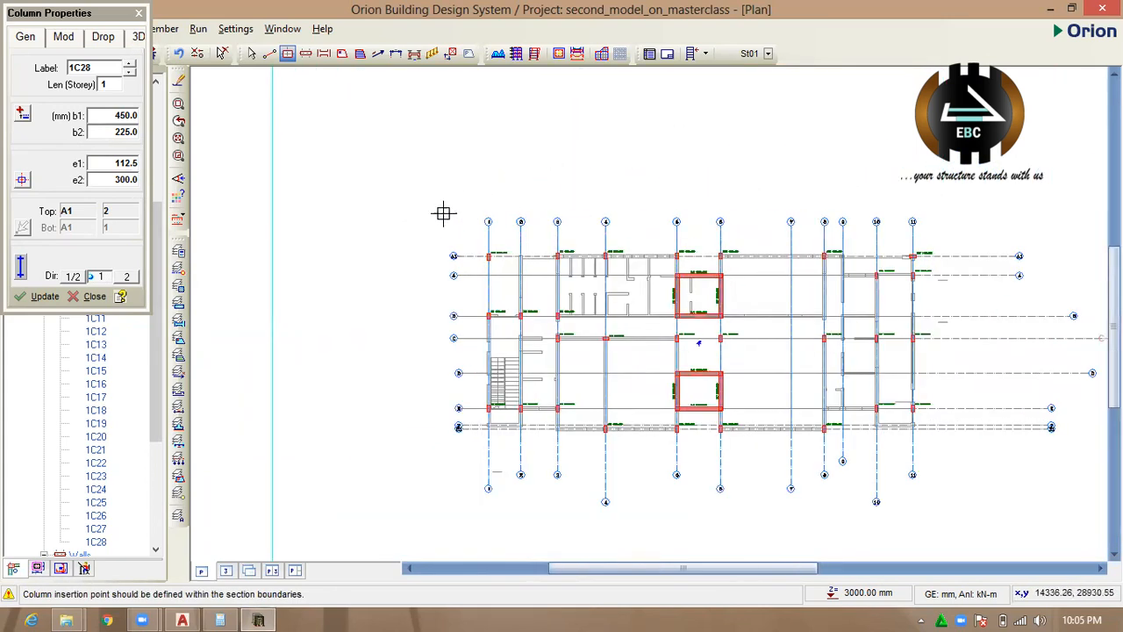
Centre the insertion point and place the 450x225 mm column at axes A1 and 1, overlapping the existing column.
{"action": "left_click", "coordinate": [23, 183]}
{"action": "left_click", "coordinate": [144, 199]}
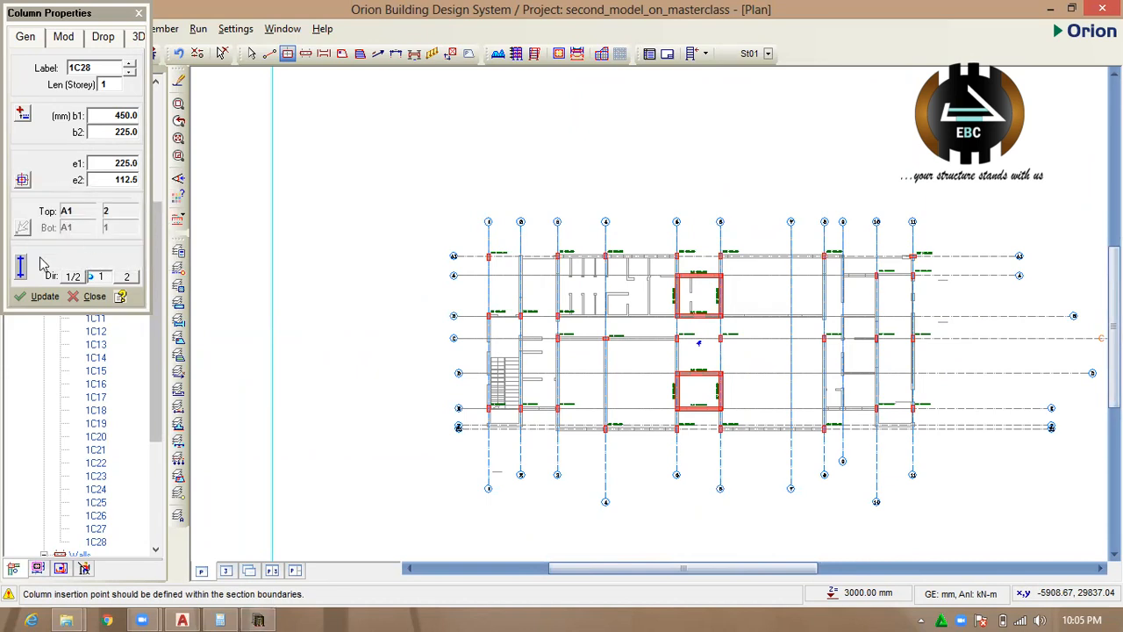
{"action": "scroll", "coordinate": [465, 259], "scroll_direction": "up", "scroll_amount": 4}
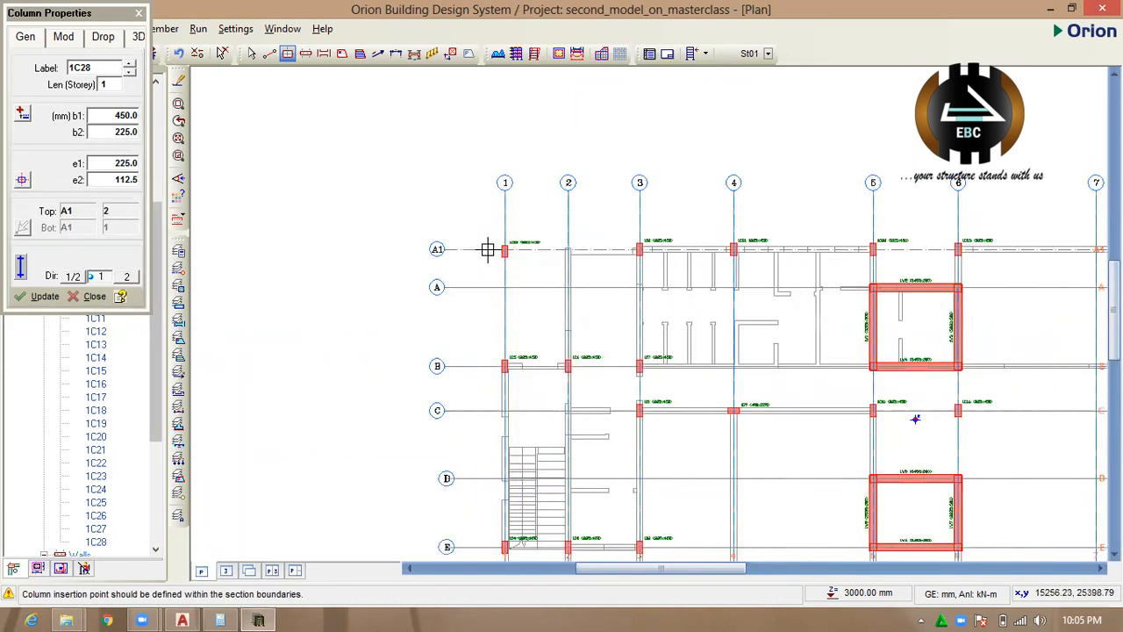
{"action": "left_click", "coordinate": [520, 251]}
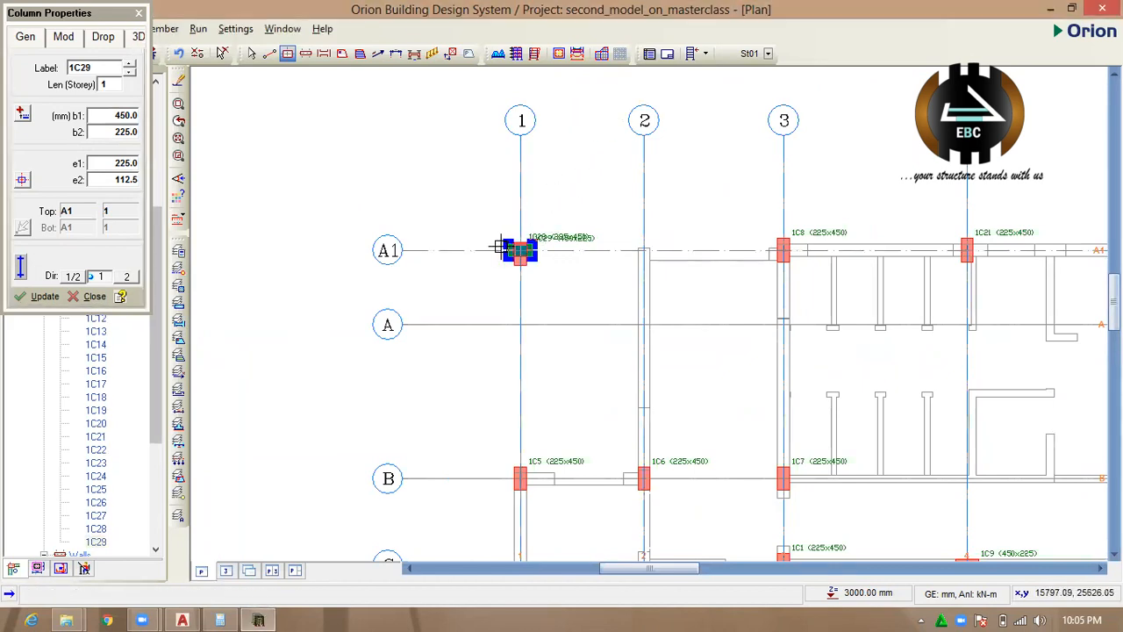
{"action": "scroll", "coordinate": [526, 252], "scroll_direction": "up", "scroll_amount": 4}
{"action": "scroll", "coordinate": [531, 246], "scroll_direction": "down", "scroll_amount": 1}
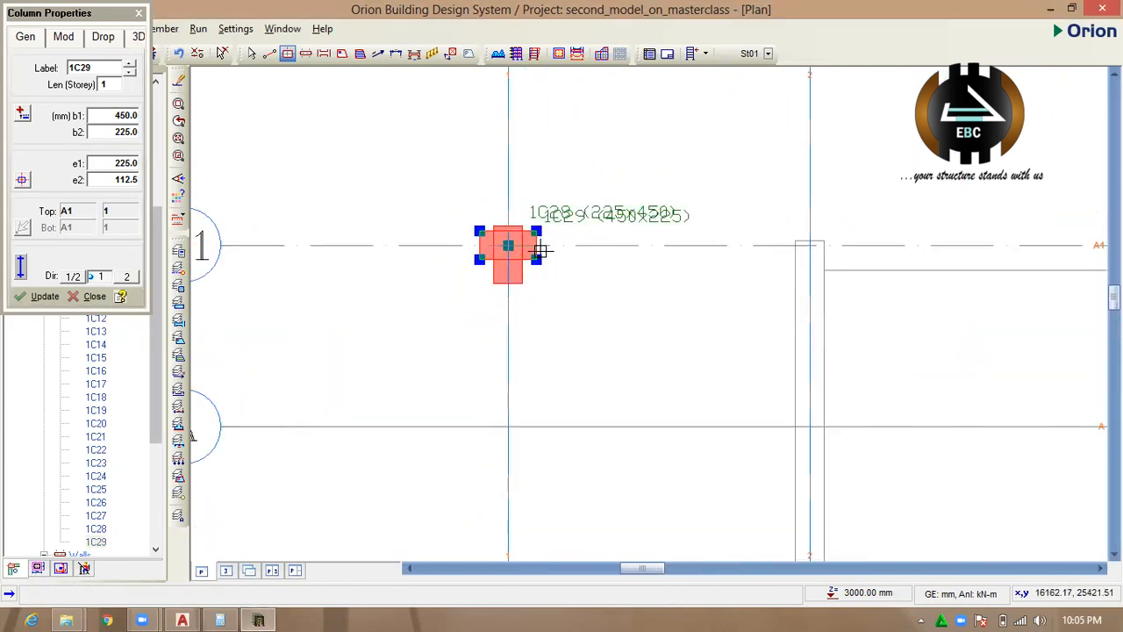
{"action": "scroll", "coordinate": [523, 278], "scroll_direction": "up", "scroll_amount": 2}
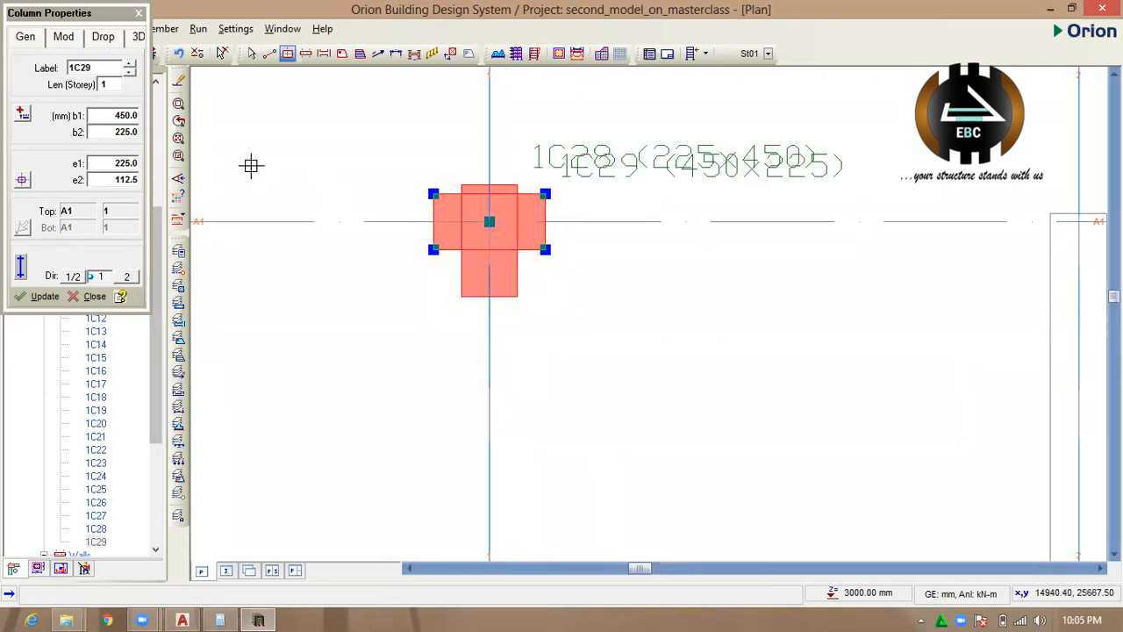
Set the e1 eccentricity of the 450x225 mm column at A1 and 1 to 112.5 mm, update it and end column placement.
{"action": "left_click", "coordinate": [128, 164]}
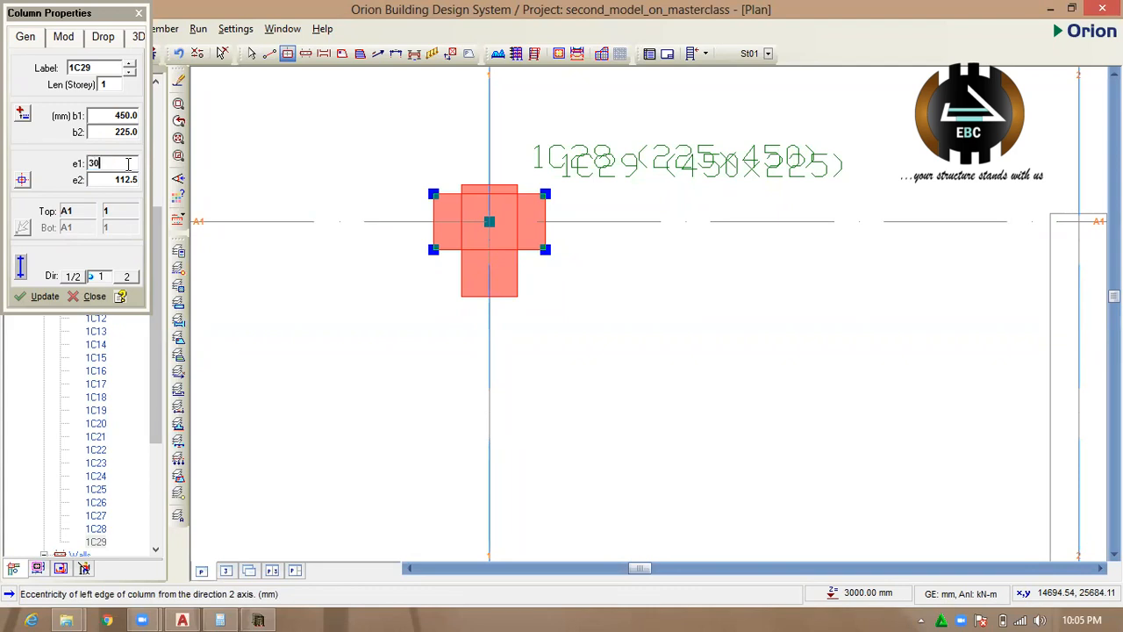
{"action": "left_click", "coordinate": [38, 297]}
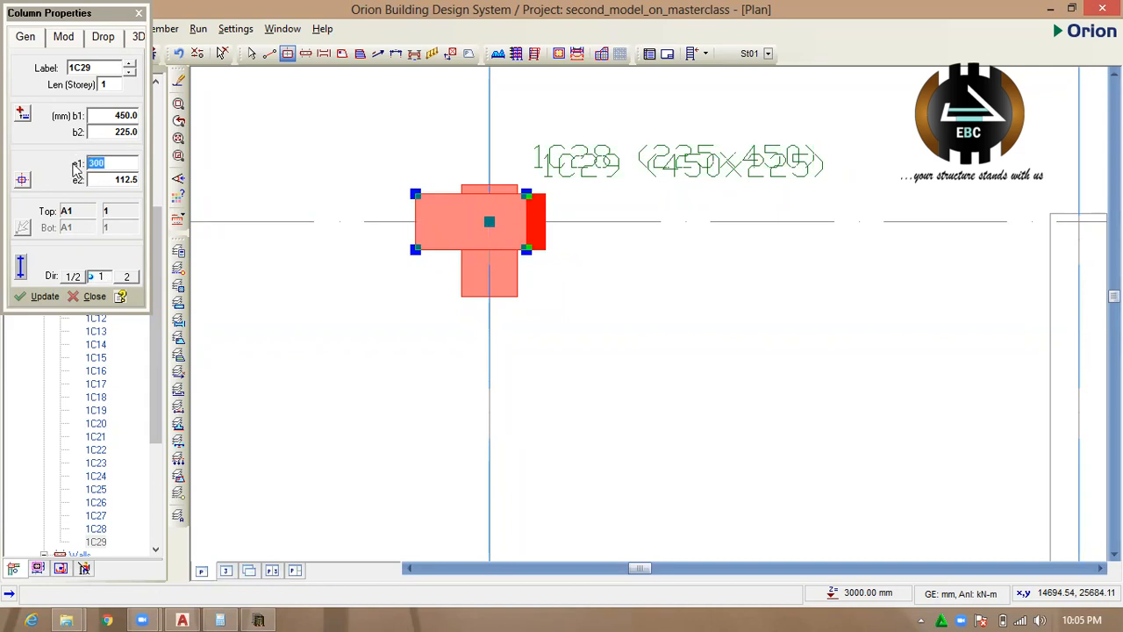
{"action": "left_click", "coordinate": [38, 298]}
{"action": "scroll", "coordinate": [491, 143], "scroll_direction": "down", "scroll_amount": 3}
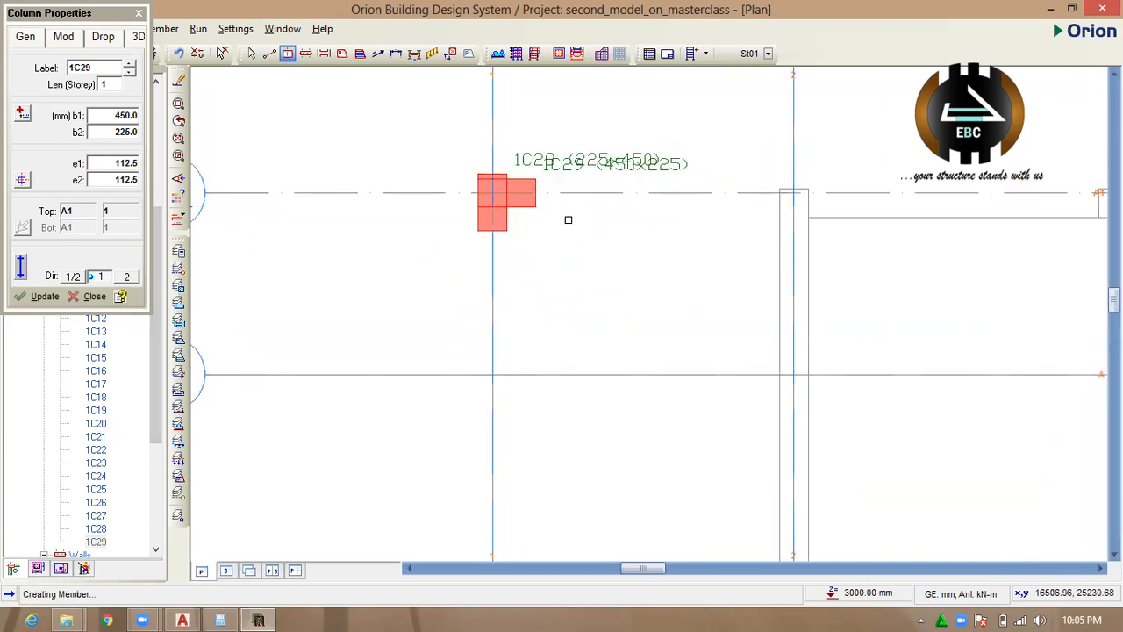
{"action": "key", "text": "Escape"}
{"action": "scroll", "coordinate": [530, 174], "scroll_direction": "up", "scroll_amount": 2}
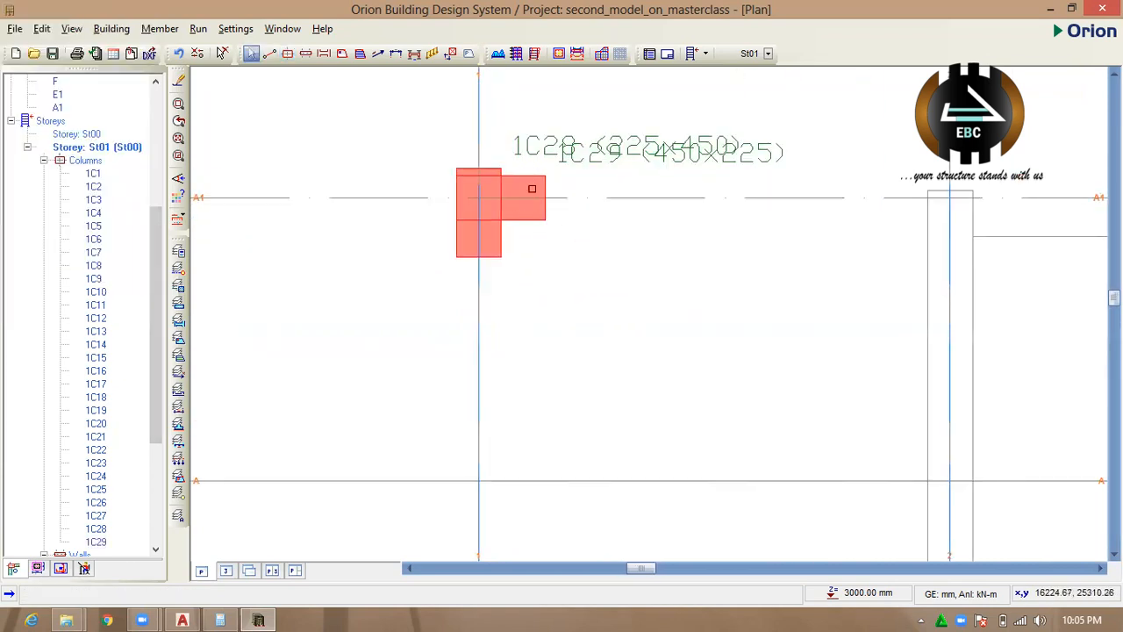
{"action": "scroll", "coordinate": [487, 184], "scroll_direction": "down", "scroll_amount": 2}
{"action": "scroll", "coordinate": [496, 185], "scroll_direction": "down", "scroll_amount": 3}
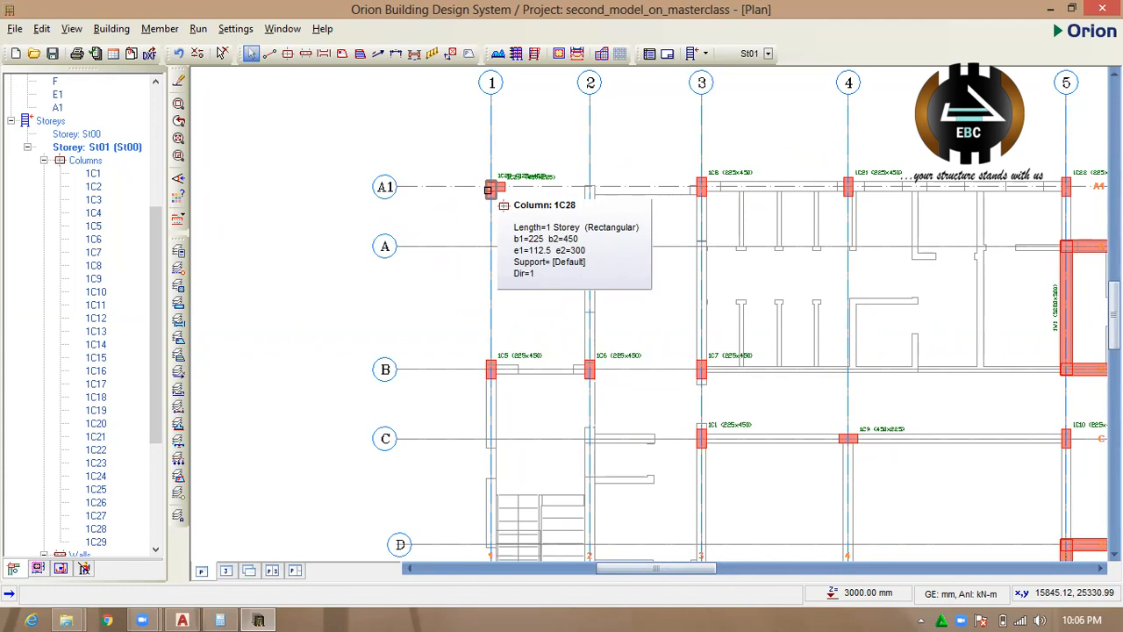
{"action": "scroll", "coordinate": [488, 189], "scroll_direction": "down", "scroll_amount": 5}
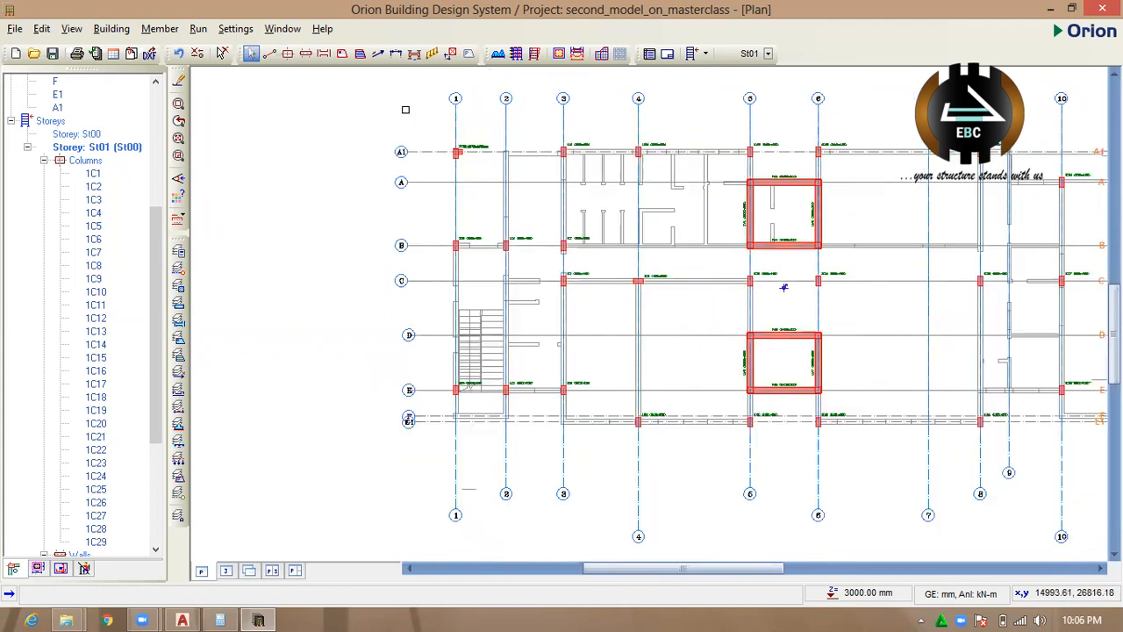
Start a new beam and set its h-Bot depth to 600 mm and its width b to 225 mm.
{"action": "scroll", "coordinate": [630, 244], "scroll_direction": "up", "scroll_amount": 3}
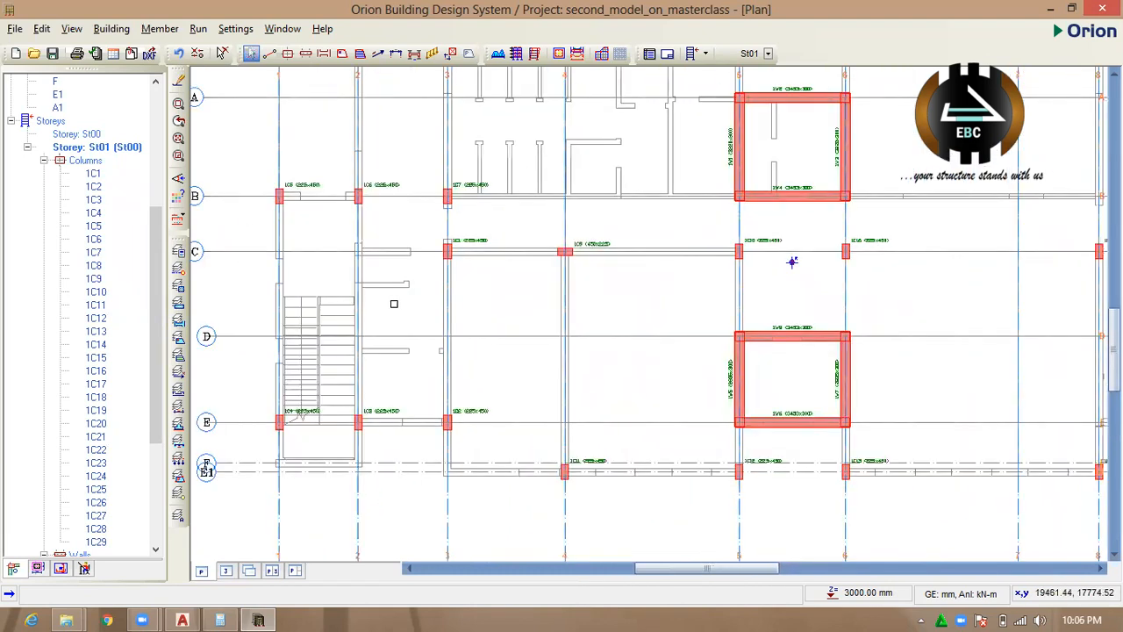
{"action": "left_click", "coordinate": [323, 54]}
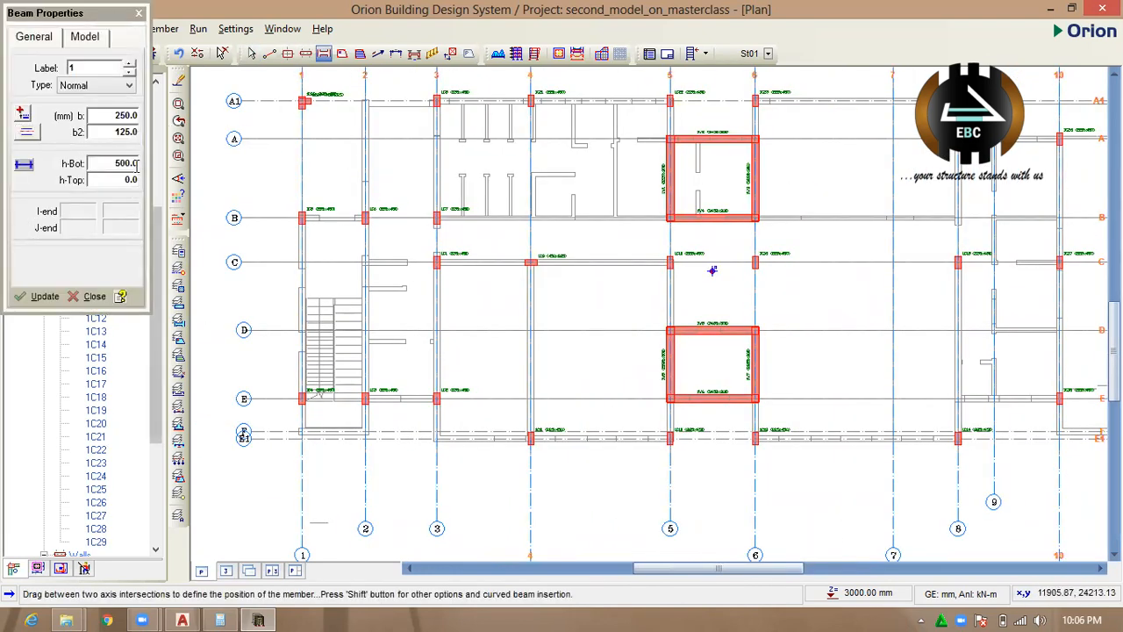
{"action": "double_click", "coordinate": [136, 163]}
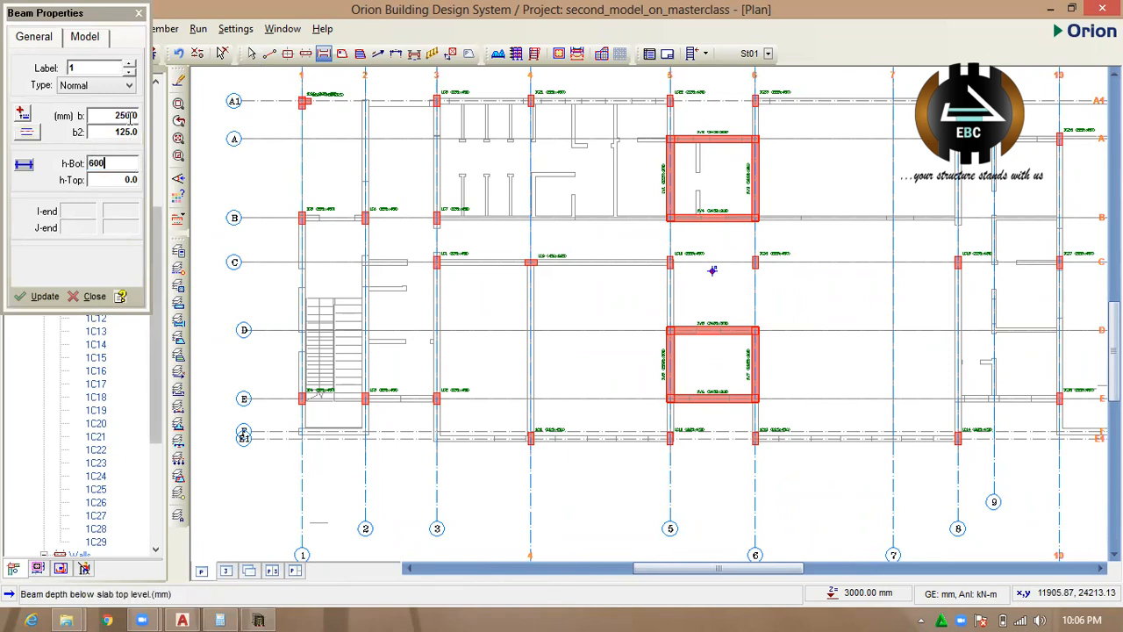
{"action": "type", "text": "600"}
{"action": "double_click", "coordinate": [130, 116]}
{"action": "type", "text": "225"}
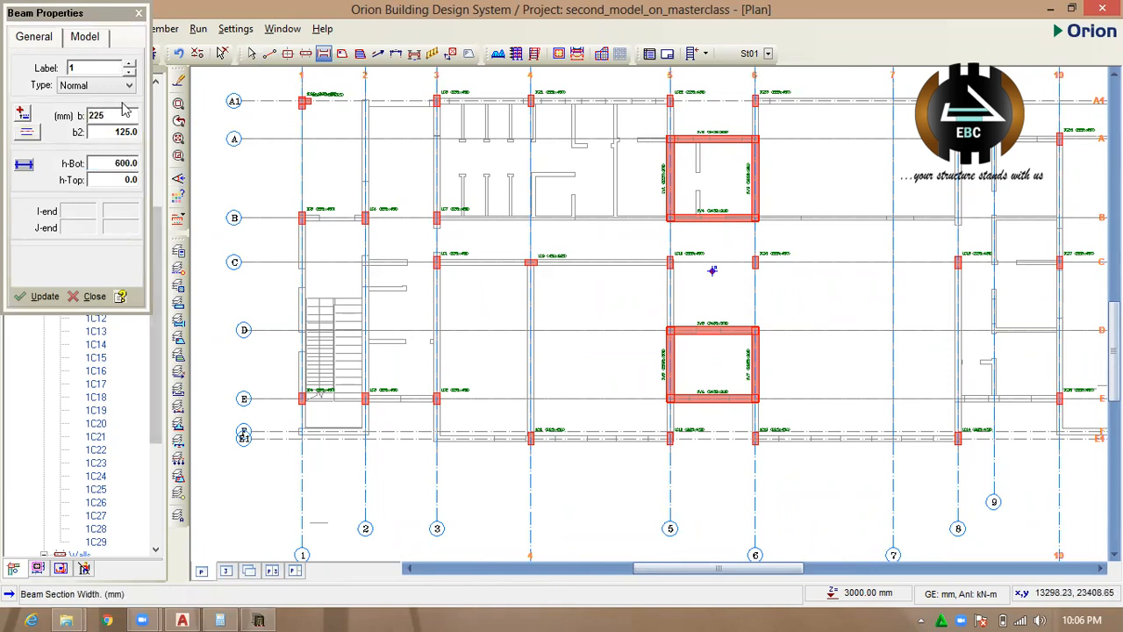
Set the beam's concrete to C20/25 and its steel to Grade 410 (Type 2).
{"action": "left_click", "coordinate": [95, 39]}
{"action": "left_click", "coordinate": [119, 259]}
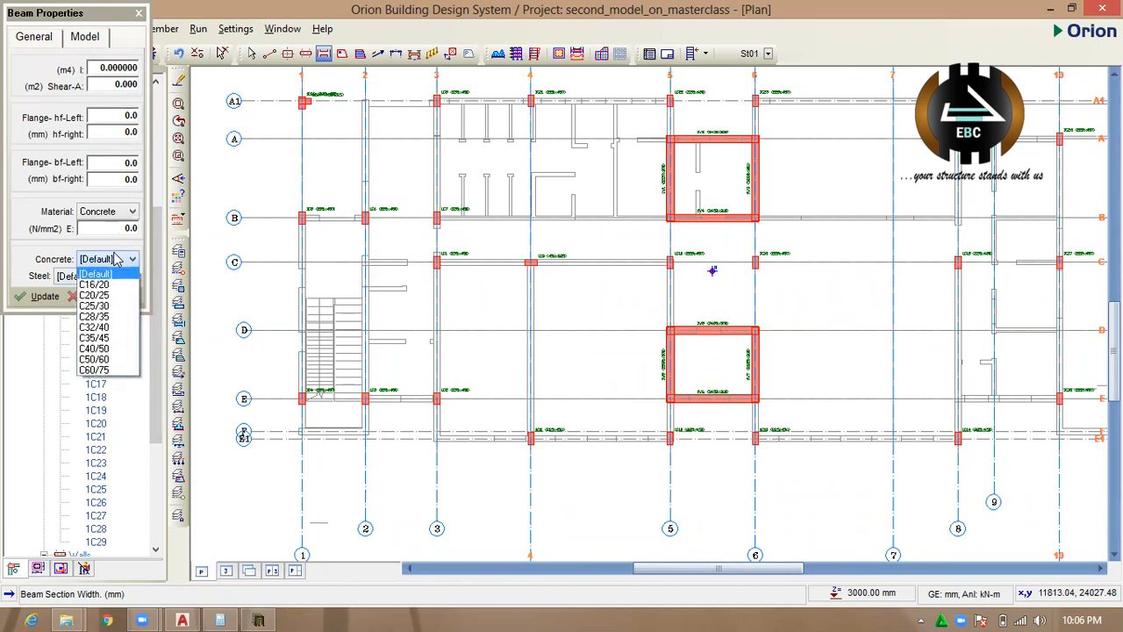
{"action": "left_click", "coordinate": [97, 293]}
{"action": "left_click", "coordinate": [105, 276]}
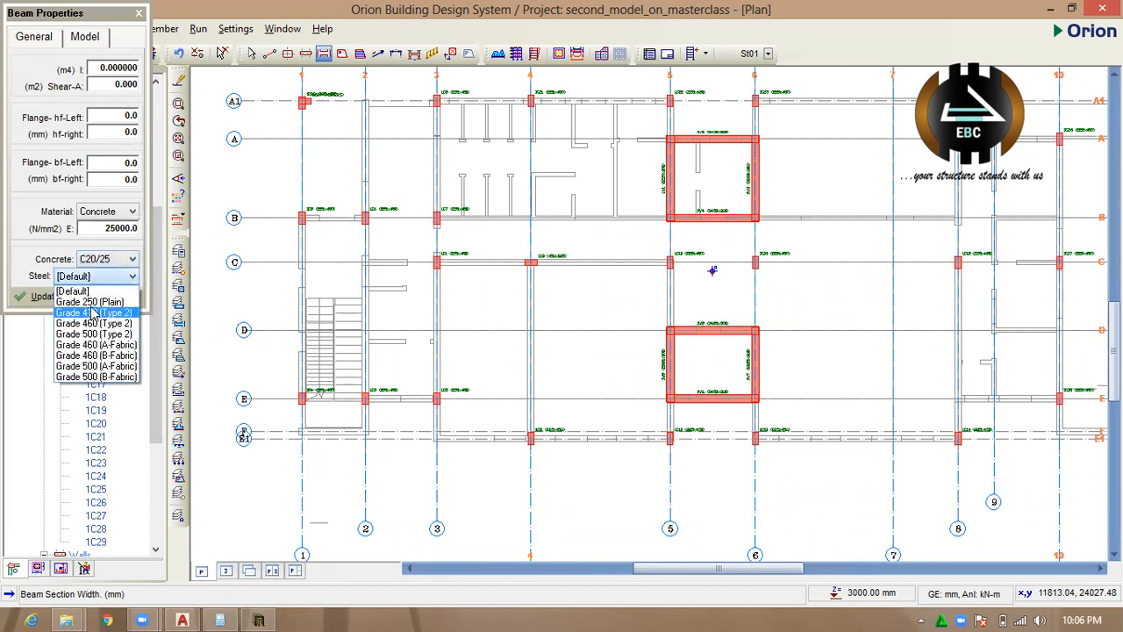
{"action": "left_click", "coordinate": [91, 312]}
Centre the beam's width on its axis, giving a b2 of 112.5 mm.
{"action": "left_click", "coordinate": [35, 37]}
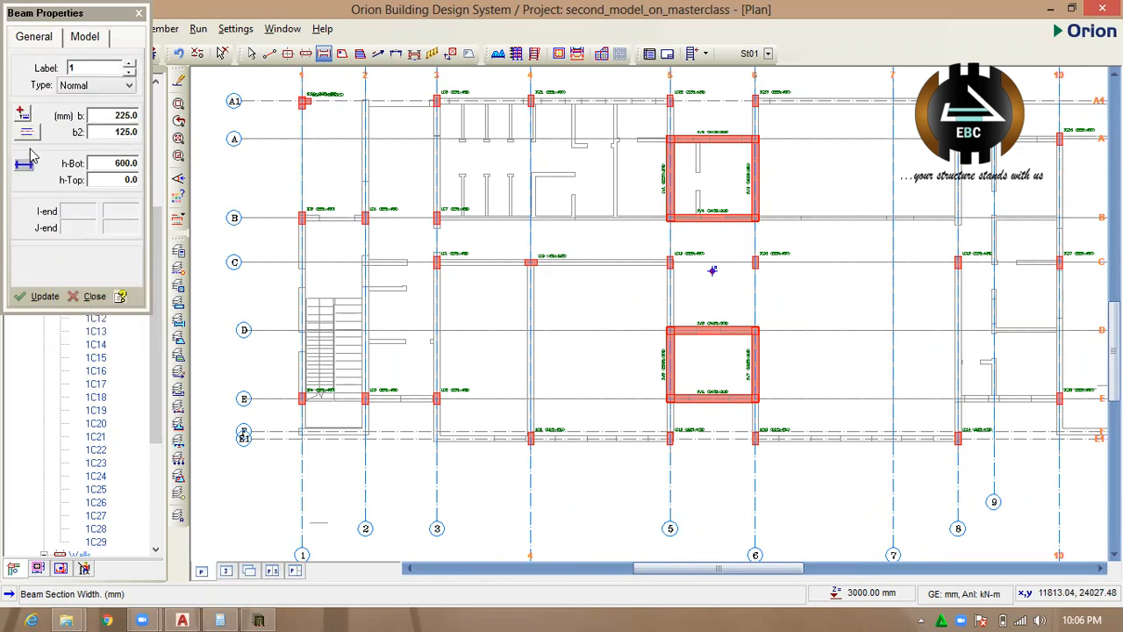
{"action": "left_click", "coordinate": [36, 133]}
{"action": "left_click", "coordinate": [98, 147]}
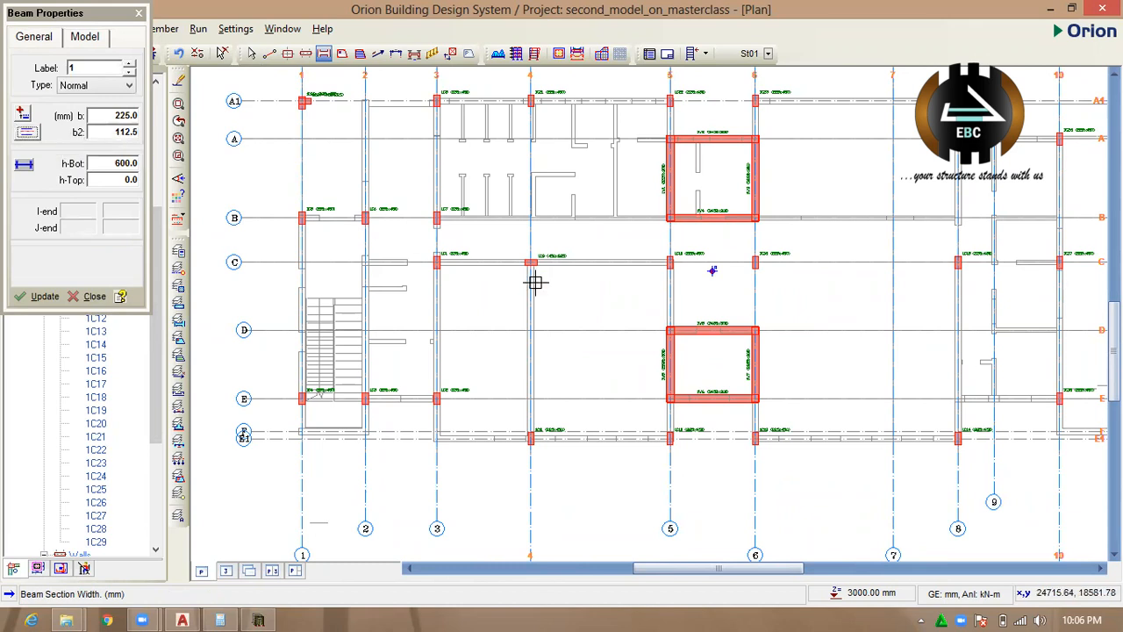
Place 225x600 mm beams along A1 from axis 1 to 11 and along axis 11 from A1 to F.
{"action": "scroll", "coordinate": [516, 332], "scroll_direction": "down", "scroll_amount": 2}
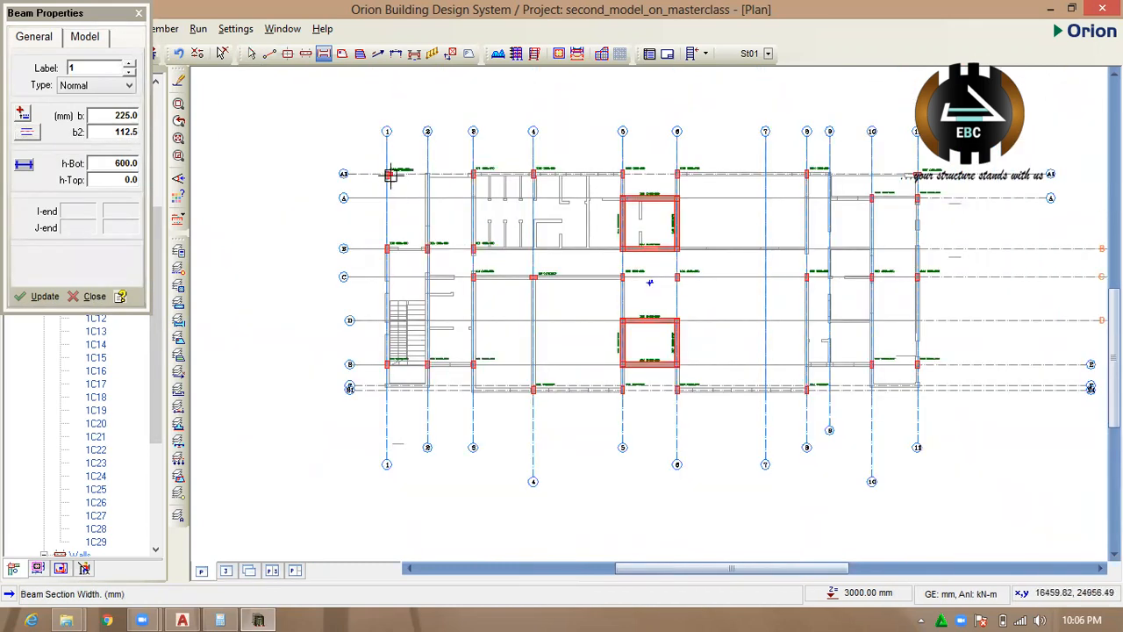
{"action": "mouse_move", "coordinate": [443, 179]}
{"action": "left_mouse_down"}
{"action": "mouse_move", "coordinate": [922, 176]}
{"action": "mouse_move", "coordinate": [927, 321]}
{"action": "mouse_move", "coordinate": [917, 386]}
{"action": "mouse_move", "coordinate": [744, 383]}
{"action": "left_mouse_up"}
{"action": "scroll", "coordinate": [917, 384], "scroll_direction": "up", "scroll_amount": 2}
{"action": "scroll", "coordinate": [793, 395], "scroll_direction": "down", "scroll_amount": 2}
{"action": "scroll", "coordinate": [865, 416], "scroll_direction": "up", "scroll_amount": 2}
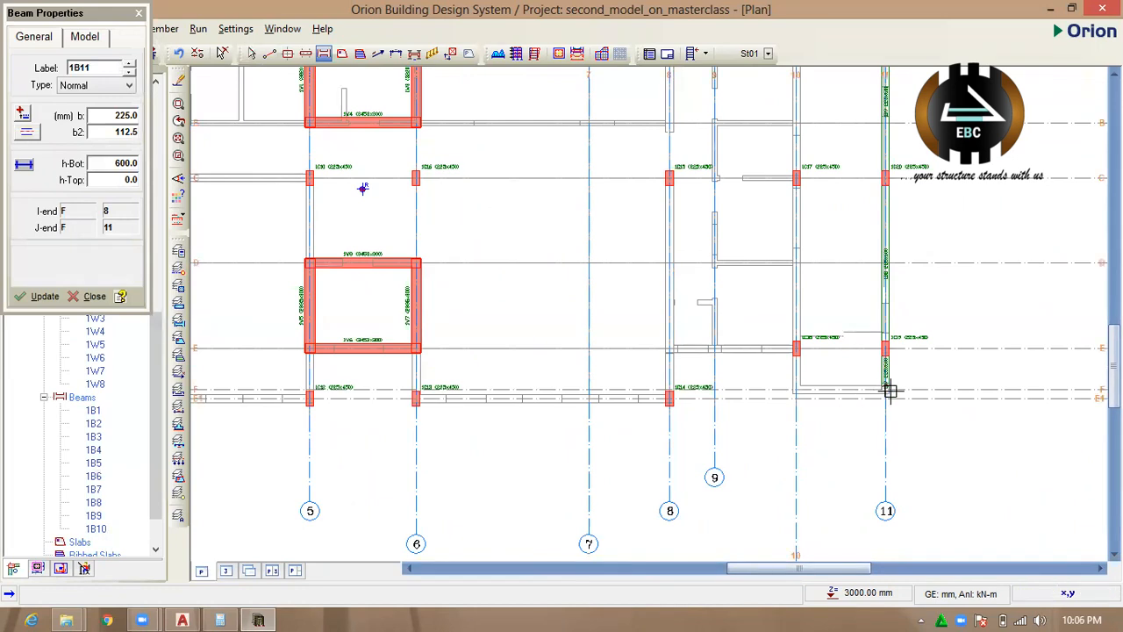
Place beams along F between axes 11 and 10 and along axis 10 from F to A.
{"action": "left_click_drag", "start_coordinate": [886, 388], "coordinate": [787, 220]}
{"action": "scroll", "coordinate": [795, 388], "scroll_direction": "down", "scroll_amount": 3}
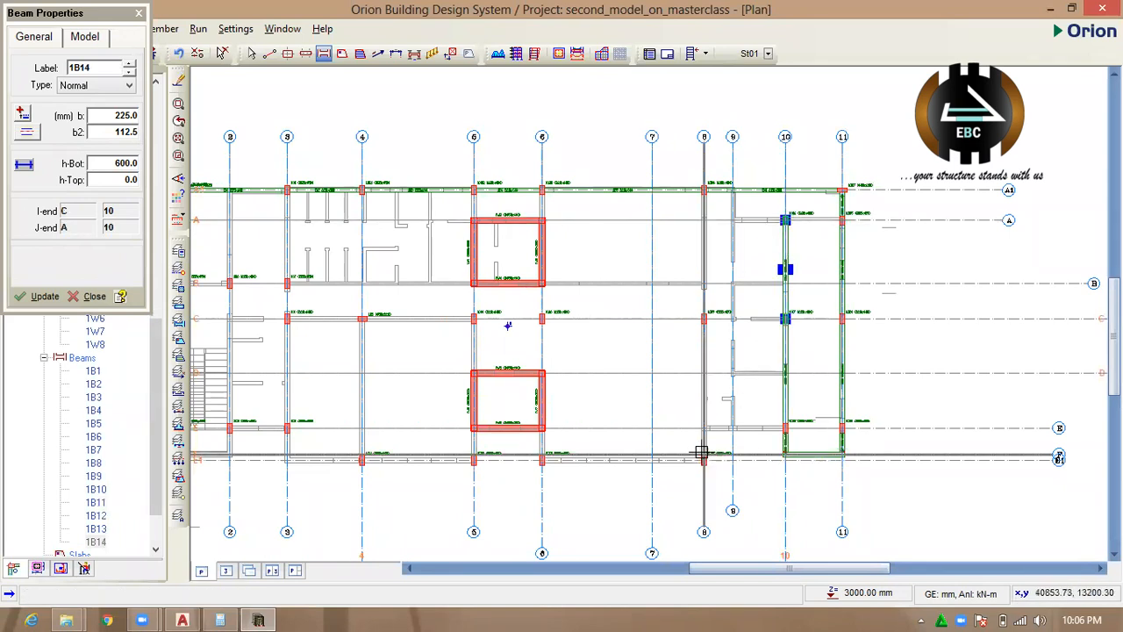
Place beams along axis 8 from its column near E1 to A1, and along E1 between axes 8 and 6.
{"action": "left_click_drag", "start_coordinate": [703, 462], "coordinate": [703, 190]}
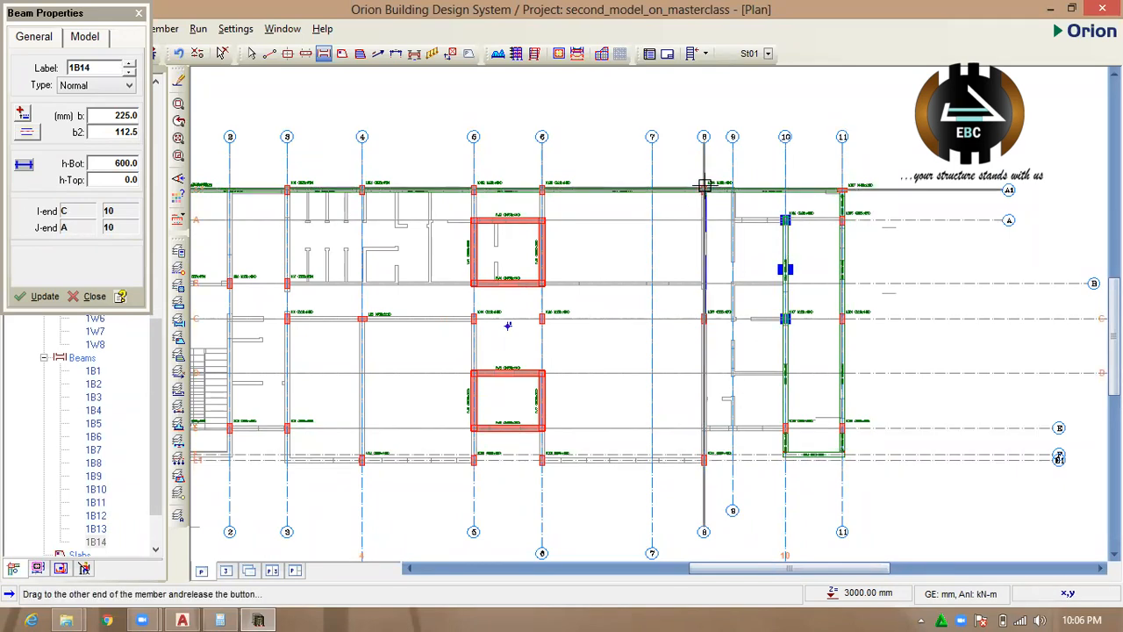
{"action": "scroll", "coordinate": [668, 384], "scroll_direction": "down", "scroll_amount": 2}
{"action": "scroll", "coordinate": [668, 383], "scroll_direction": "up", "scroll_amount": 2}
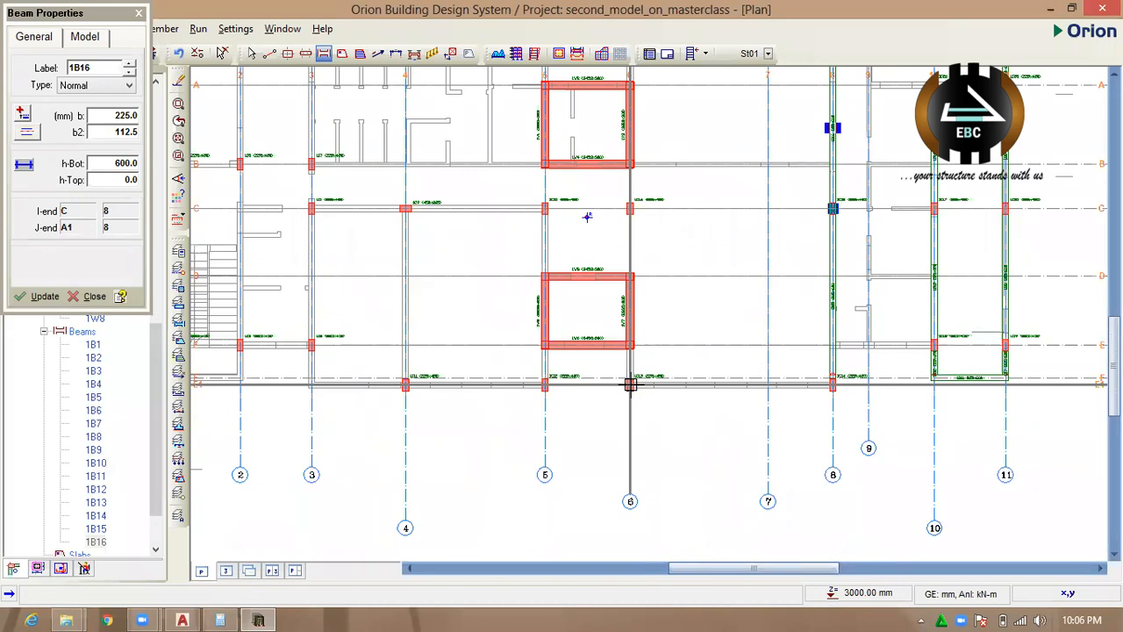
{"action": "left_click_drag", "start_coordinate": [836, 384], "coordinate": [630, 383]}
Place short beams on axes 6 and 5 between the columns near E1 and the walls at E.
{"action": "scroll", "coordinate": [605, 351], "scroll_direction": "up", "scroll_amount": 3}
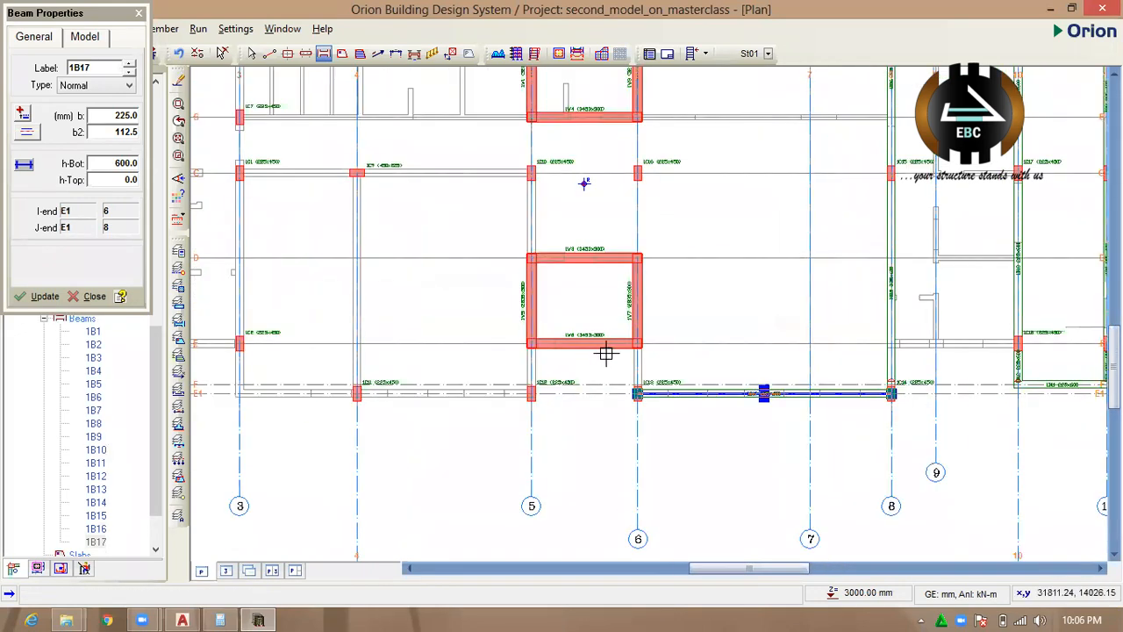
{"action": "left_click_drag", "start_coordinate": [658, 419], "coordinate": [657, 336]}
{"action": "scroll", "coordinate": [739, 360], "scroll_direction": "down", "scroll_amount": 2}
{"action": "left_click_drag", "start_coordinate": [602, 394], "coordinate": [601, 354]}
Place beams along E1 from axis 5 to 3 and along axis 3 from E1 to A1.
{"action": "scroll", "coordinate": [652, 403], "scroll_direction": "down", "scroll_amount": 2}
{"action": "scroll", "coordinate": [659, 389], "scroll_direction": "up", "scroll_amount": 2}
{"action": "left_click_drag", "start_coordinate": [658, 390], "coordinate": [423, 390]}
{"action": "scroll", "coordinate": [459, 381], "scroll_direction": "down", "scroll_amount": 2}
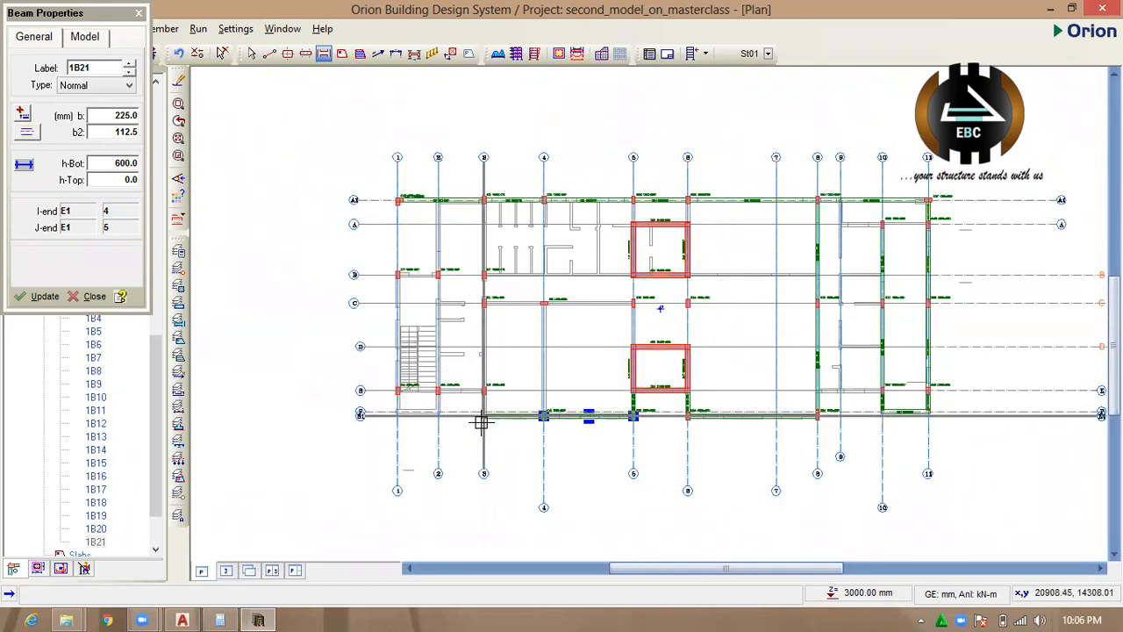
{"action": "left_click_drag", "start_coordinate": [481, 414], "coordinate": [483, 200]}
Place beams along C from axis 3 to axis 11.
{"action": "scroll", "coordinate": [623, 273], "scroll_direction": "up", "scroll_amount": 2}
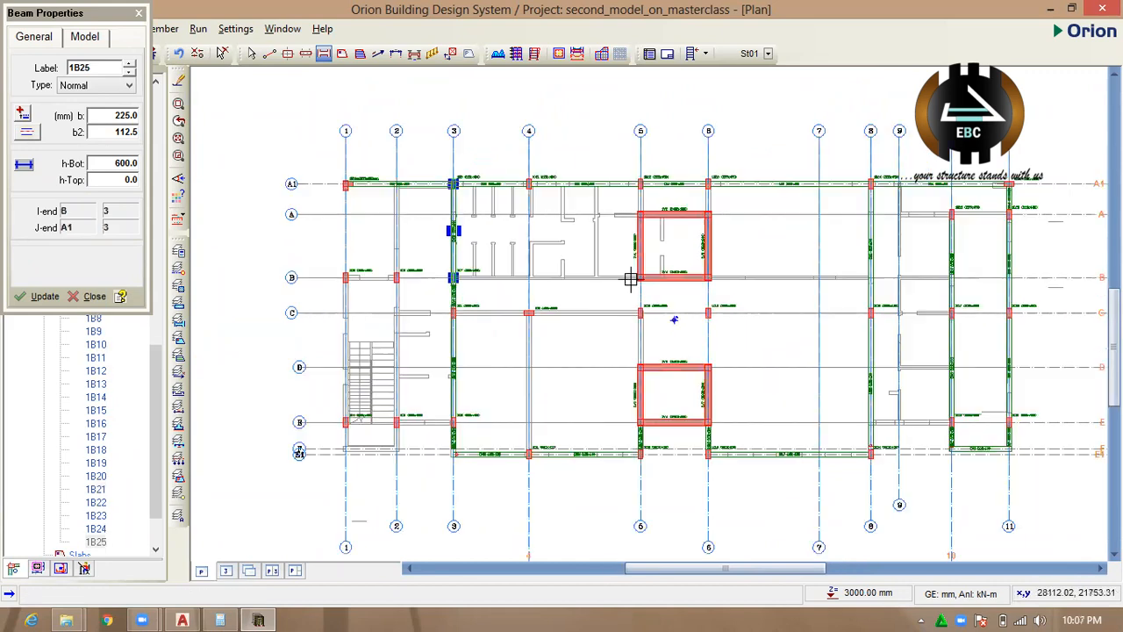
{"action": "left_click_drag", "start_coordinate": [408, 321], "coordinate": [1033, 321]}
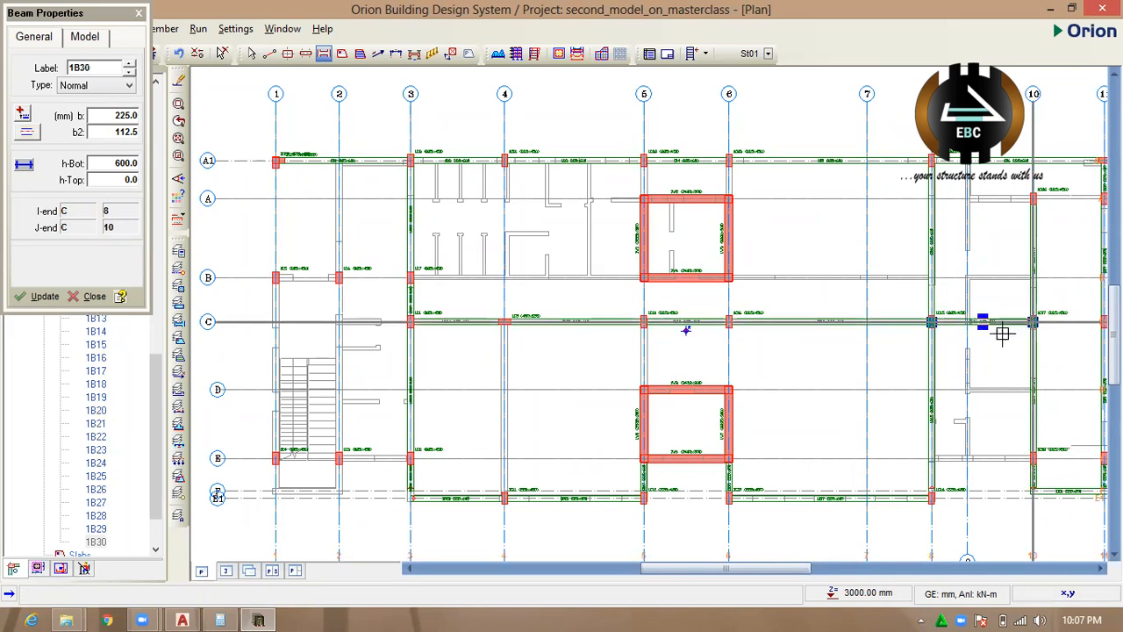
{"action": "scroll", "coordinate": [777, 344], "scroll_direction": "down", "scroll_amount": 2}
{"action": "scroll", "coordinate": [834, 347], "scroll_direction": "up", "scroll_amount": 3}
{"action": "left_click_drag", "start_coordinate": [824, 349], "coordinate": [908, 346]}
Place a beam along B between axes 6 and 8 and a short beam on axis 6 from A to A1.
{"action": "scroll", "coordinate": [907, 351], "scroll_direction": "down", "scroll_amount": 3}
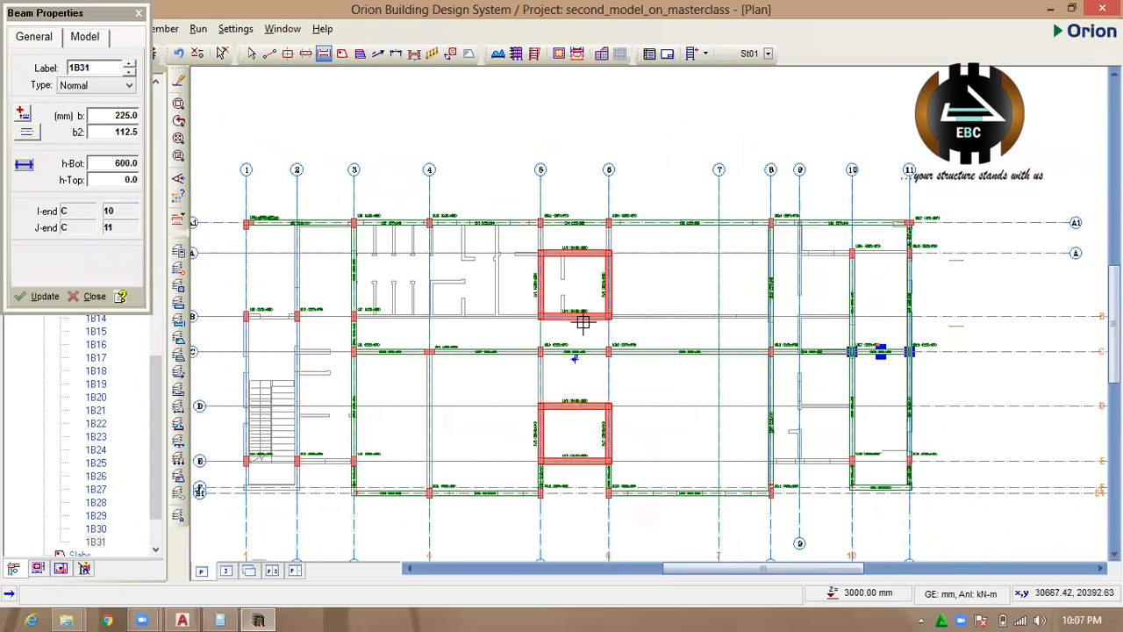
{"action": "scroll", "coordinate": [584, 323], "scroll_direction": "up", "scroll_amount": 2}
{"action": "left_click_drag", "start_coordinate": [601, 318], "coordinate": [853, 319]}
{"action": "scroll", "coordinate": [544, 377], "scroll_direction": "down", "scroll_amount": 2}
{"action": "scroll", "coordinate": [575, 290], "scroll_direction": "up", "scroll_amount": 2}
{"action": "left_click_drag", "start_coordinate": [572, 295], "coordinate": [573, 246]}
Place beams on axis 4 from F to C and from B to A1.
{"action": "scroll", "coordinate": [782, 306], "scroll_direction": "down", "scroll_amount": 2}
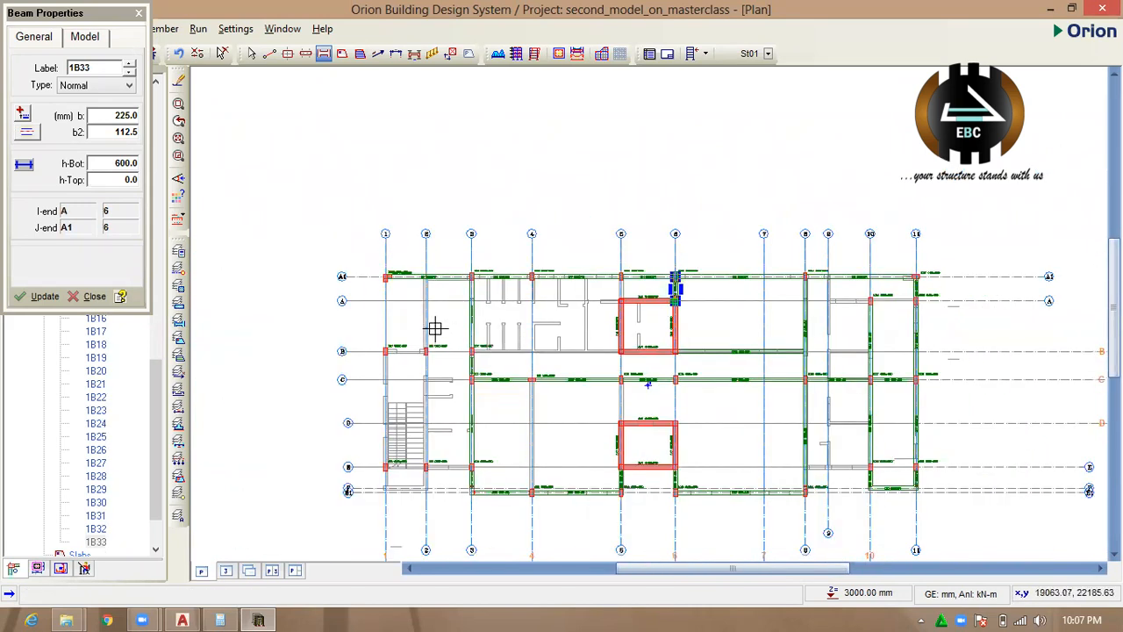
{"action": "scroll", "coordinate": [435, 329], "scroll_direction": "up", "scroll_amount": 2}
{"action": "scroll", "coordinate": [591, 280], "scroll_direction": "down", "scroll_amount": 2}
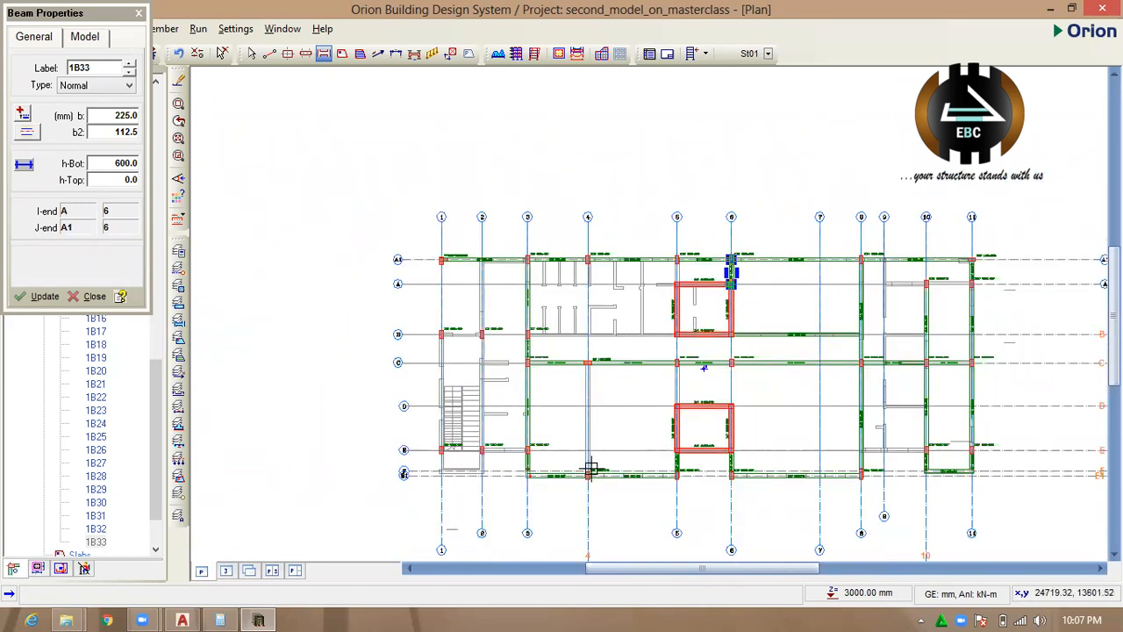
{"action": "left_click_drag", "start_coordinate": [586, 475], "coordinate": [587, 361]}
{"action": "scroll", "coordinate": [593, 313], "scroll_direction": "up", "scroll_amount": 1}
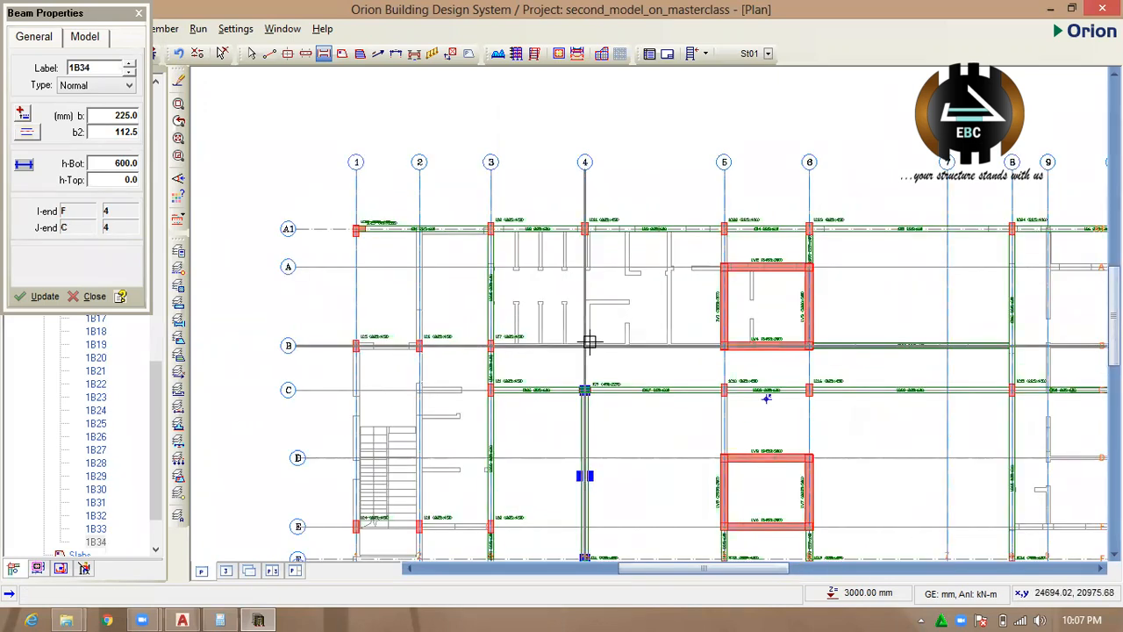
{"action": "scroll", "coordinate": [602, 301], "scroll_direction": "up", "scroll_amount": 1}
{"action": "mouse_move", "coordinate": [571, 389]}
{"action": "left_mouse_down"}
{"action": "mouse_move", "coordinate": [584, 255]}
{"action": "mouse_move", "coordinate": [572, 206]}
{"action": "left_mouse_up"}
Place beams along B from axis 1 to the wall at axis 5.
{"action": "scroll", "coordinate": [591, 225], "scroll_direction": "down", "scroll_amount": 3}
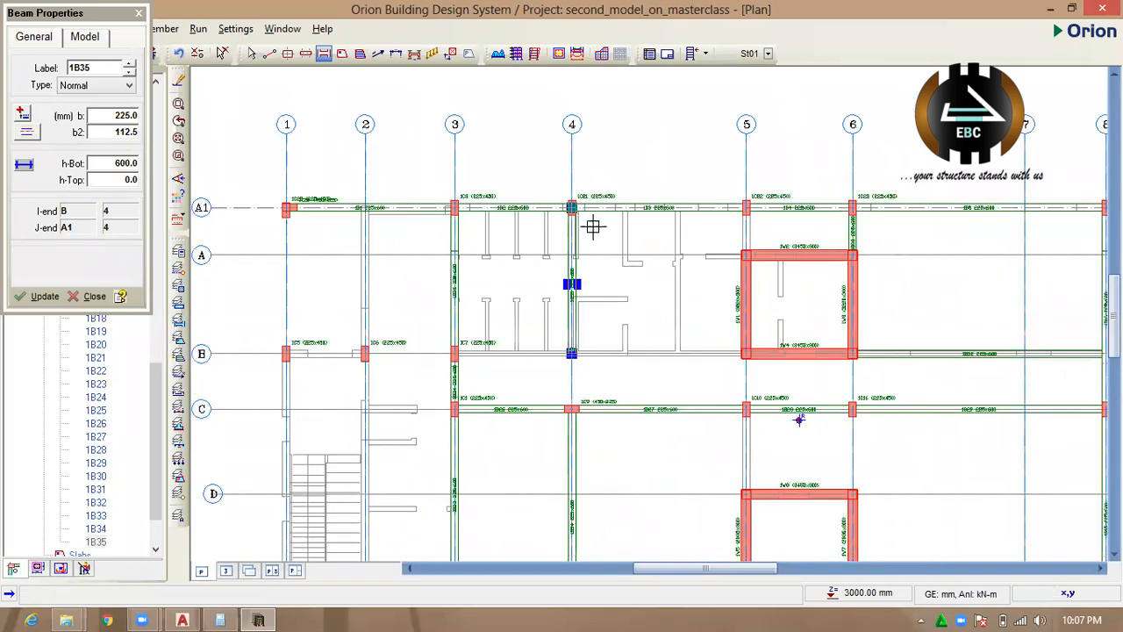
{"action": "scroll", "coordinate": [532, 307], "scroll_direction": "up", "scroll_amount": 2}
{"action": "scroll", "coordinate": [499, 273], "scroll_direction": "up", "scroll_amount": 1}
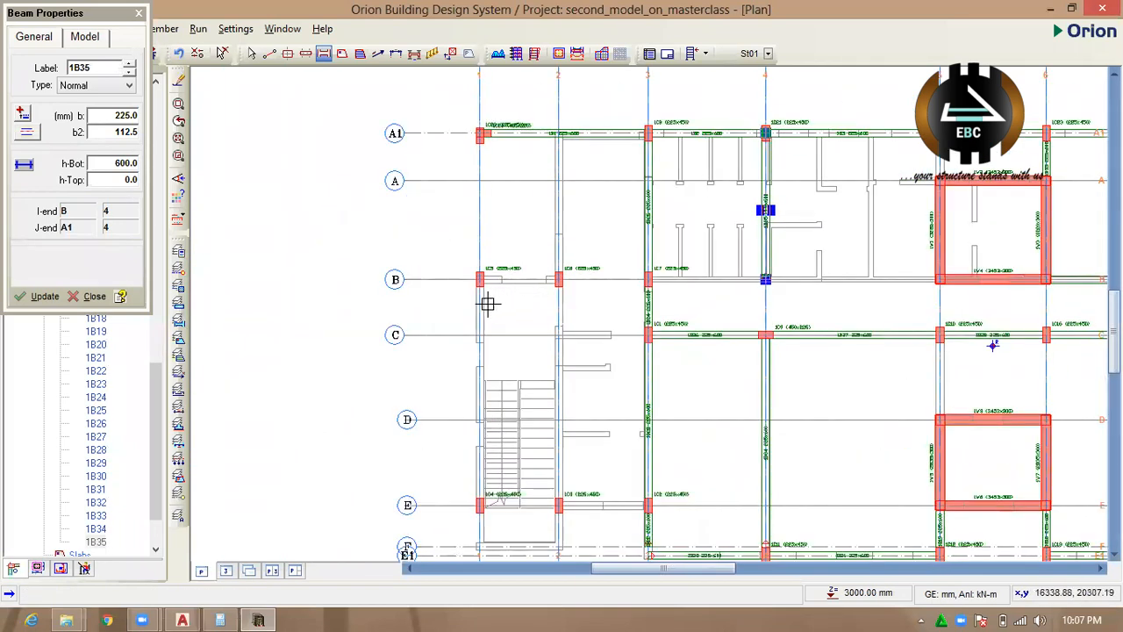
{"action": "left_click", "coordinate": [477, 279]}
{"action": "left_click_drag", "start_coordinate": [479, 279], "coordinate": [939, 278]}
Place a beam on axis 2 between B and A1.
{"action": "scroll", "coordinate": [575, 267], "scroll_direction": "down", "scroll_amount": 1}
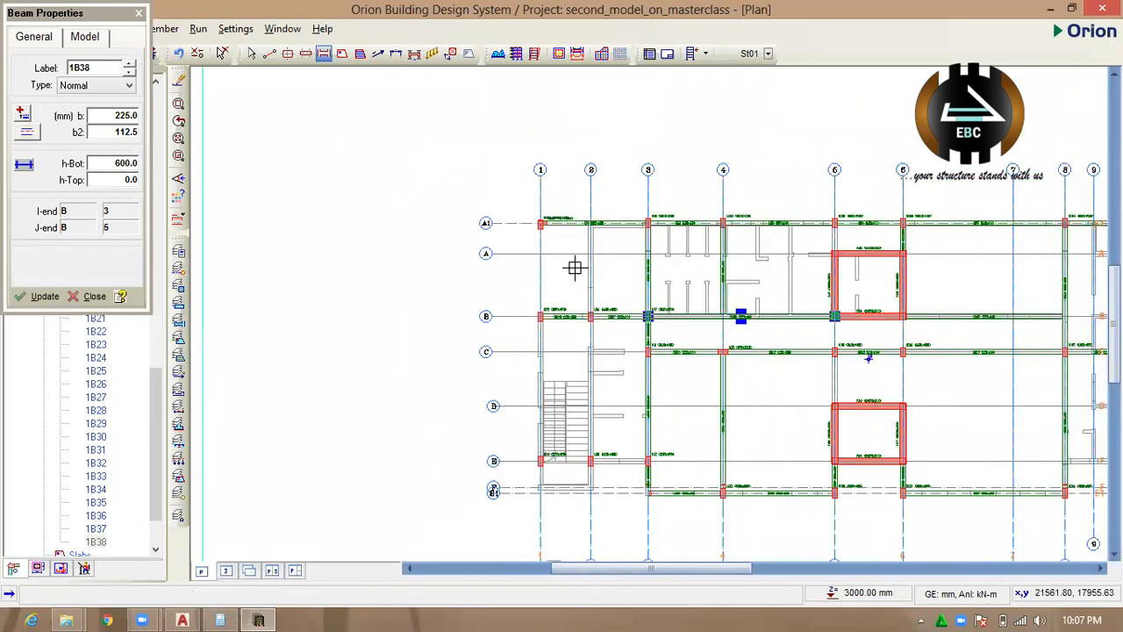
{"action": "scroll", "coordinate": [580, 223], "scroll_direction": "up", "scroll_amount": 1}
{"action": "left_click_drag", "start_coordinate": [596, 368], "coordinate": [597, 209]}
Place beams around the staircase along axis 2 from B to F, along F to axis 1, and along axis 1 back to B.
{"action": "scroll", "coordinate": [596, 207], "scroll_direction": "down", "scroll_amount": 2}
{"action": "mouse_move", "coordinate": [596, 289]}
{"action": "left_mouse_down"}
{"action": "mouse_move", "coordinate": [609, 417]}
{"action": "mouse_move", "coordinate": [597, 428]}
{"action": "mouse_move", "coordinate": [519, 422]}
{"action": "mouse_move", "coordinate": [539, 279]}
{"action": "left_mouse_up"}
{"action": "scroll", "coordinate": [598, 425], "scroll_direction": "up", "scroll_amount": 2}
{"action": "scroll", "coordinate": [518, 422], "scroll_direction": "down", "scroll_amount": 2}
{"action": "scroll", "coordinate": [602, 439], "scroll_direction": "up", "scroll_amount": 2}
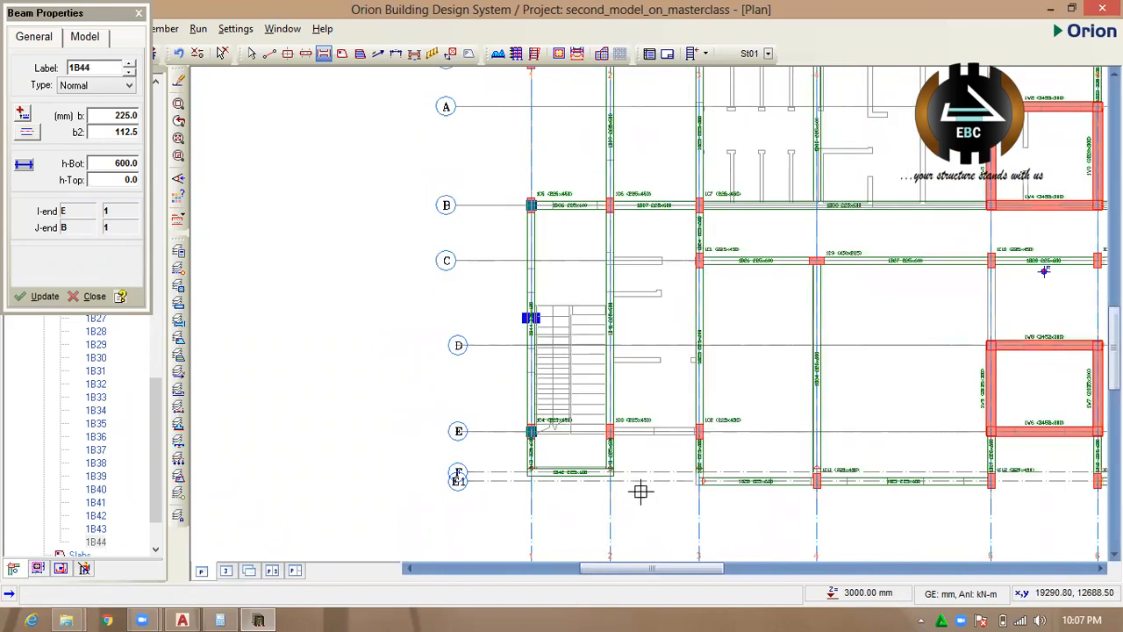
Place a beam on axis 1 from B to A1.
{"action": "scroll", "coordinate": [614, 421], "scroll_direction": "down", "scroll_amount": 3}
{"action": "scroll", "coordinate": [582, 356], "scroll_direction": "up", "scroll_amount": 2}
{"action": "scroll", "coordinate": [518, 398], "scroll_direction": "up", "scroll_amount": 1}
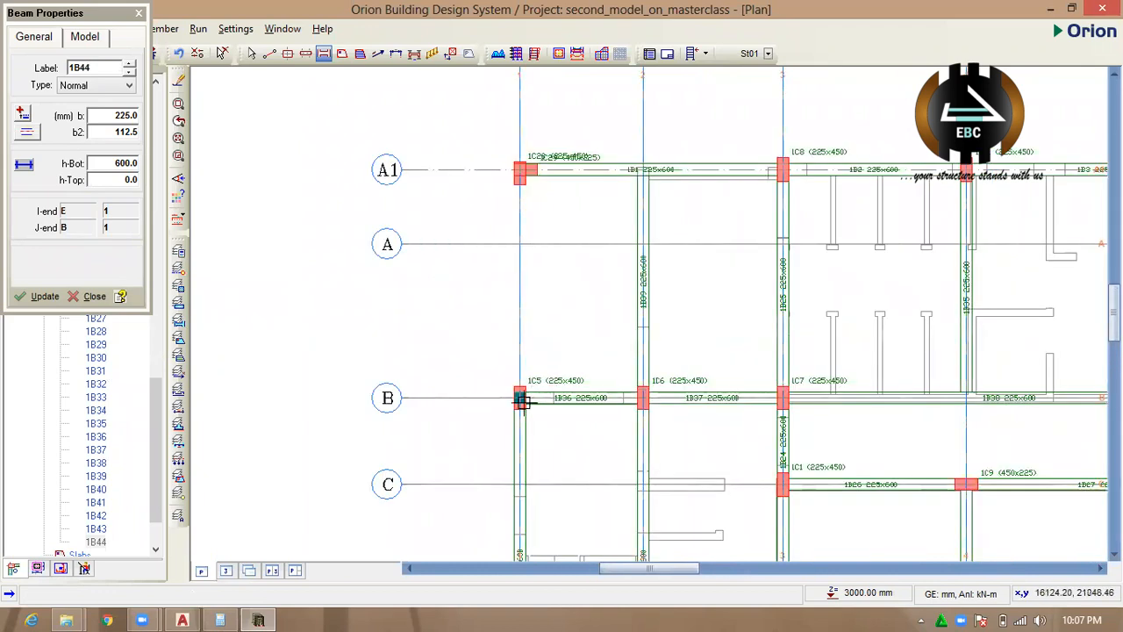
{"action": "left_click_drag", "start_coordinate": [519, 398], "coordinate": [520, 169]}
Place a beam along E between axes 10 and 8.
{"action": "scroll", "coordinate": [479, 193], "scroll_direction": "down", "scroll_amount": 2}
{"action": "scroll", "coordinate": [411, 261], "scroll_direction": "down", "scroll_amount": 2}
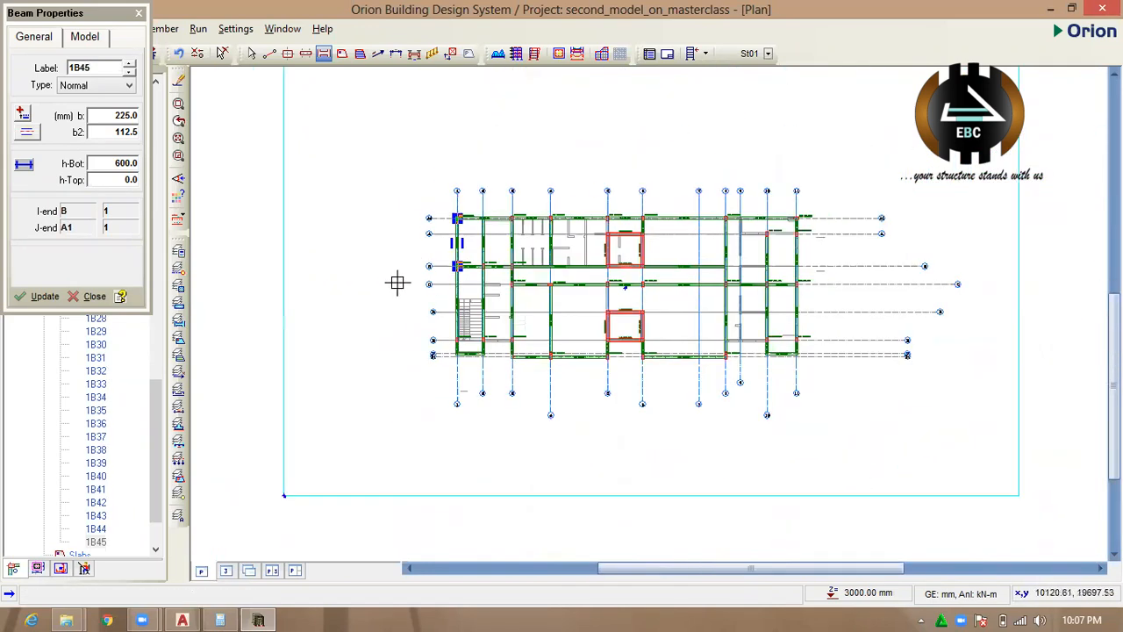
{"action": "scroll", "coordinate": [556, 312], "scroll_direction": "up", "scroll_amount": 1}
{"action": "scroll", "coordinate": [845, 343], "scroll_direction": "up", "scroll_amount": 1}
{"action": "scroll", "coordinate": [845, 343], "scroll_direction": "up", "scroll_amount": 1}
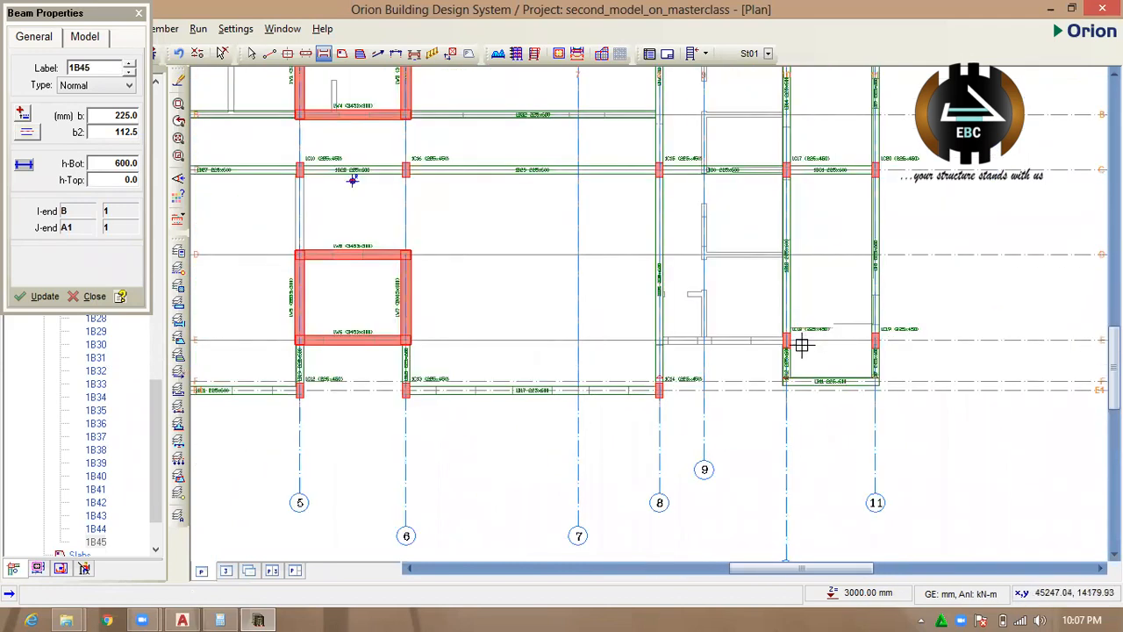
{"action": "left_click_drag", "start_coordinate": [785, 339], "coordinate": [659, 338]}
{"action": "scroll", "coordinate": [697, 313], "scroll_direction": "down", "scroll_amount": 4}
{"action": "scroll", "coordinate": [686, 275], "scroll_direction": "up", "scroll_amount": 3}
{"action": "scroll", "coordinate": [686, 275], "scroll_direction": "up", "scroll_amount": 4}
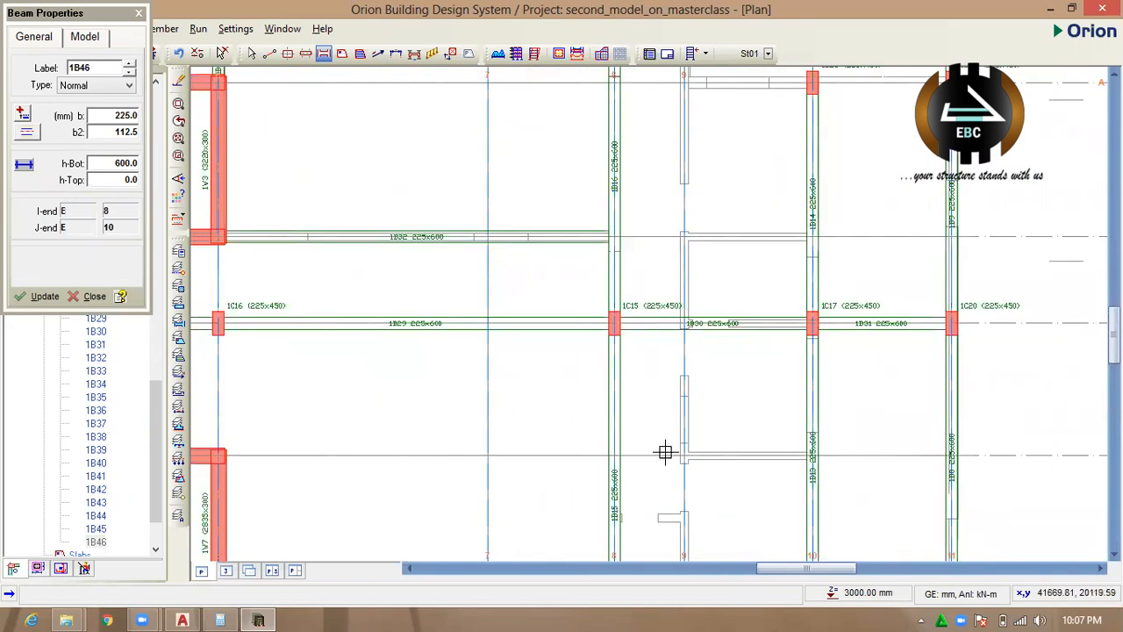
Place a beam on axis 10 between A and A1.
{"action": "scroll", "coordinate": [664, 454], "scroll_direction": "down", "scroll_amount": 3}
{"action": "scroll", "coordinate": [693, 351], "scroll_direction": "down", "scroll_amount": 4}
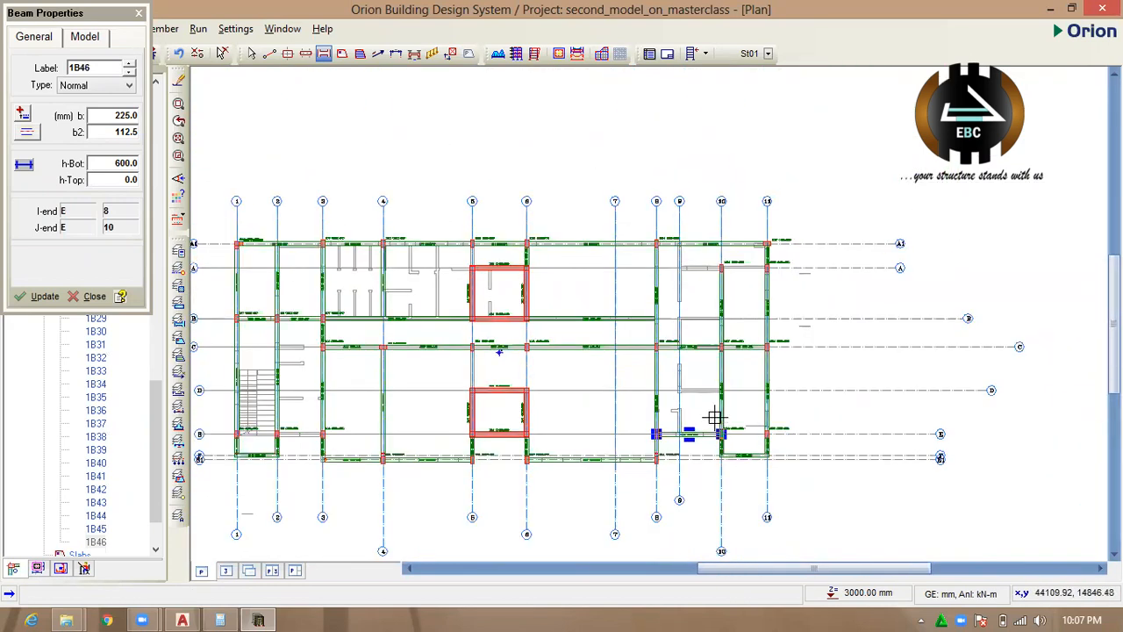
{"action": "scroll", "coordinate": [727, 210], "scroll_direction": "up", "scroll_amount": 5}
{"action": "left_click_drag", "start_coordinate": [742, 268], "coordinate": [740, 210]}
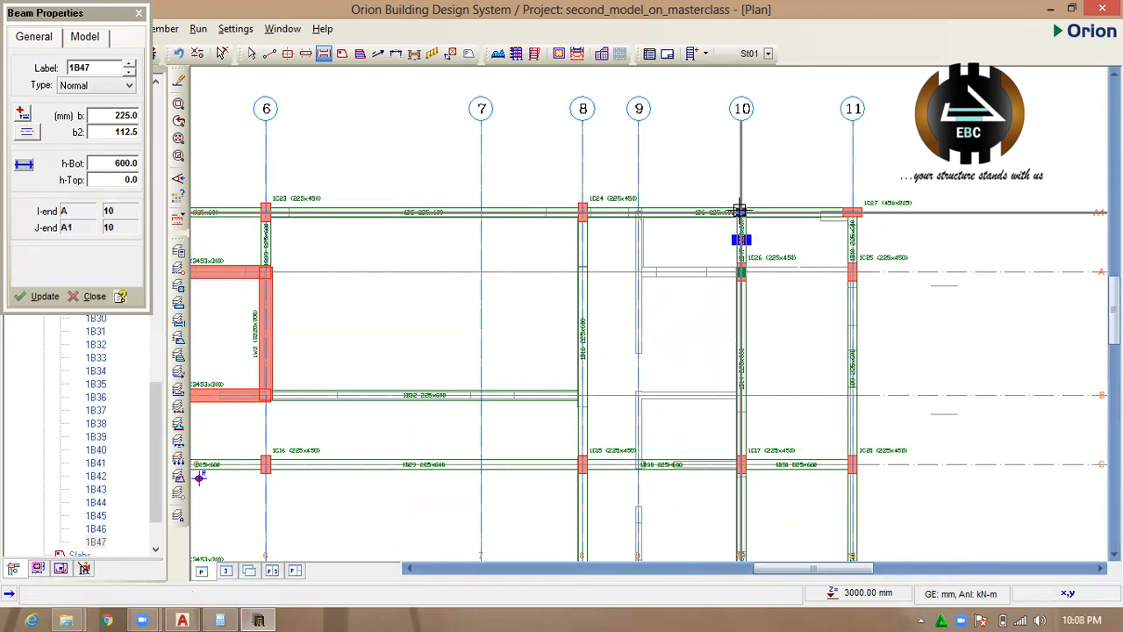
Place beams along axis A from 11 through 10 to 8.
{"action": "scroll", "coordinate": [792, 273], "scroll_direction": "up", "scroll_amount": 1}
{"action": "scroll", "coordinate": [842, 311], "scroll_direction": "up", "scroll_amount": 1}
{"action": "left_click_drag", "start_coordinate": [856, 294], "coordinate": [511, 293]}
{"action": "scroll", "coordinate": [780, 255], "scroll_direction": "down", "scroll_amount": 3}
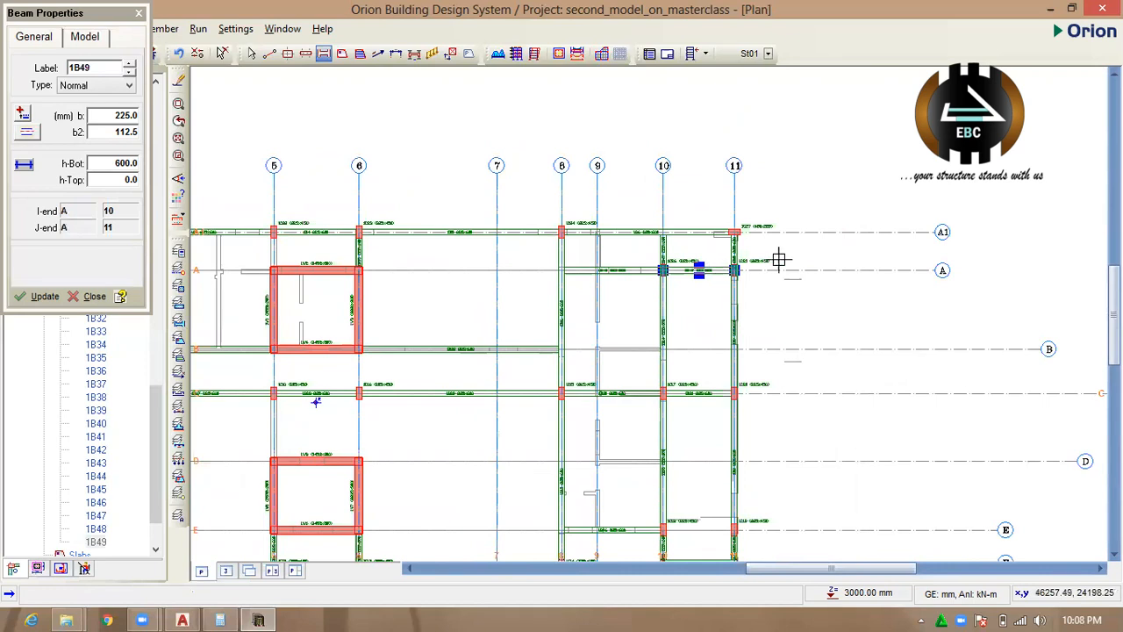
Place beams on axes 5 and 6 from D through C to B, linking the two red wall cores.
{"action": "scroll", "coordinate": [526, 320], "scroll_direction": "up", "scroll_amount": 1}
{"action": "scroll", "coordinate": [524, 318], "scroll_direction": "up", "scroll_amount": 1}
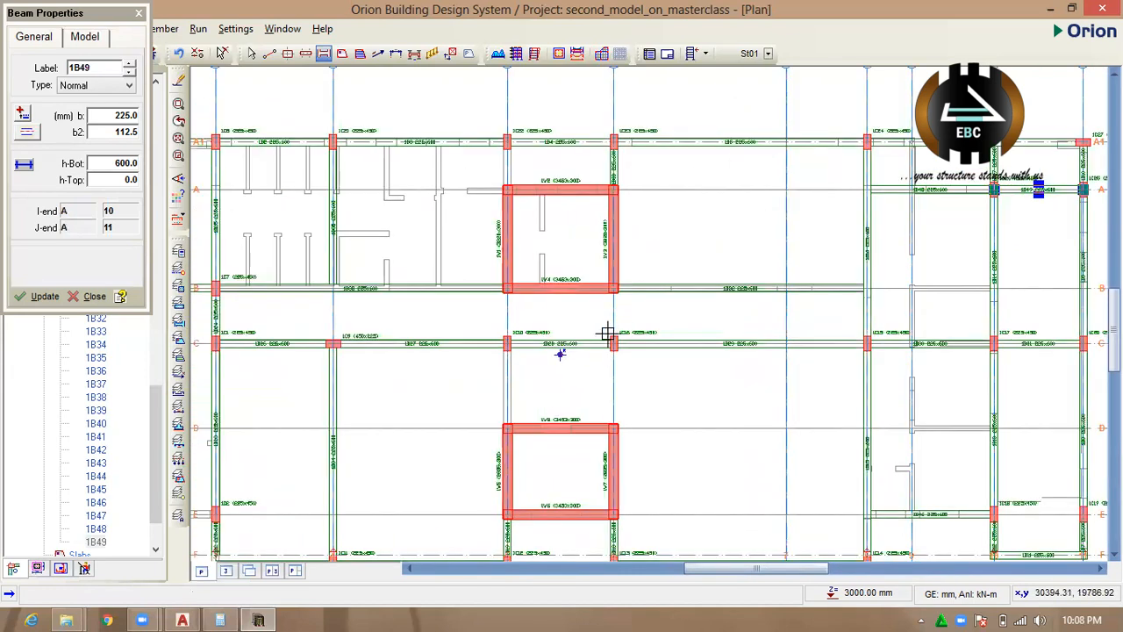
{"action": "scroll", "coordinate": [607, 333], "scroll_direction": "down", "scroll_amount": 2}
{"action": "left_click_drag", "start_coordinate": [547, 388], "coordinate": [544, 299]}
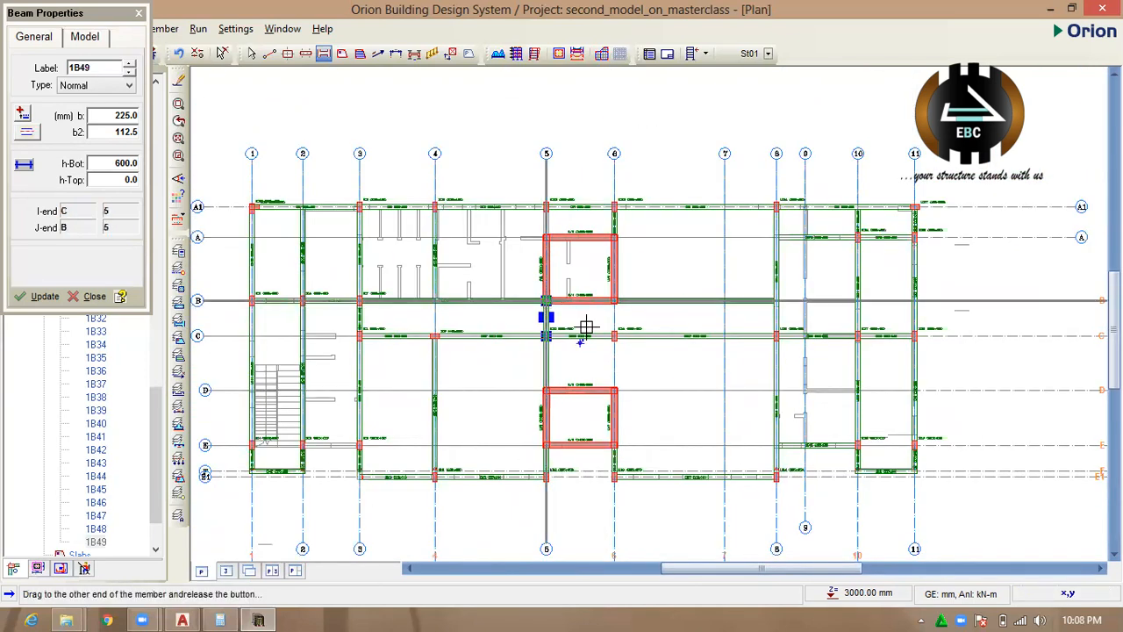
{"action": "left_click_drag", "start_coordinate": [614, 389], "coordinate": [614, 301]}
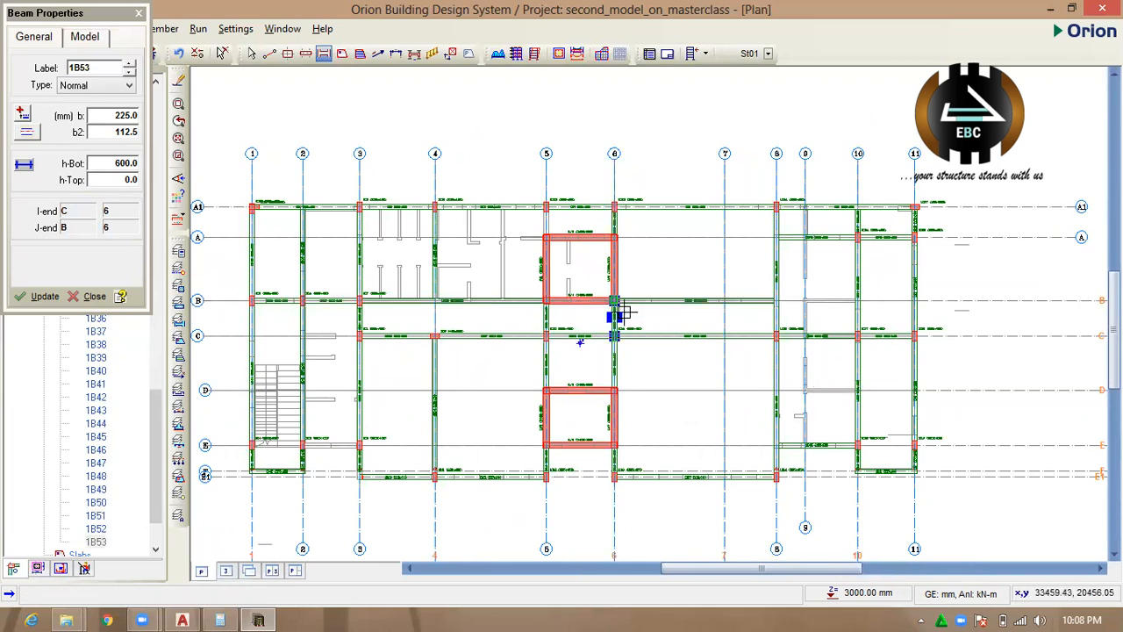
Place a beam on axis 4 between C and B.
{"action": "scroll", "coordinate": [439, 278], "scroll_direction": "up", "scroll_amount": 2}
{"action": "scroll", "coordinate": [474, 263], "scroll_direction": "down", "scroll_amount": 2}
{"action": "scroll", "coordinate": [442, 325], "scroll_direction": "up", "scroll_amount": 3}
{"action": "left_click_drag", "start_coordinate": [448, 355], "coordinate": [449, 267]}
{"action": "scroll", "coordinate": [450, 369], "scroll_direction": "down", "scroll_amount": 2}
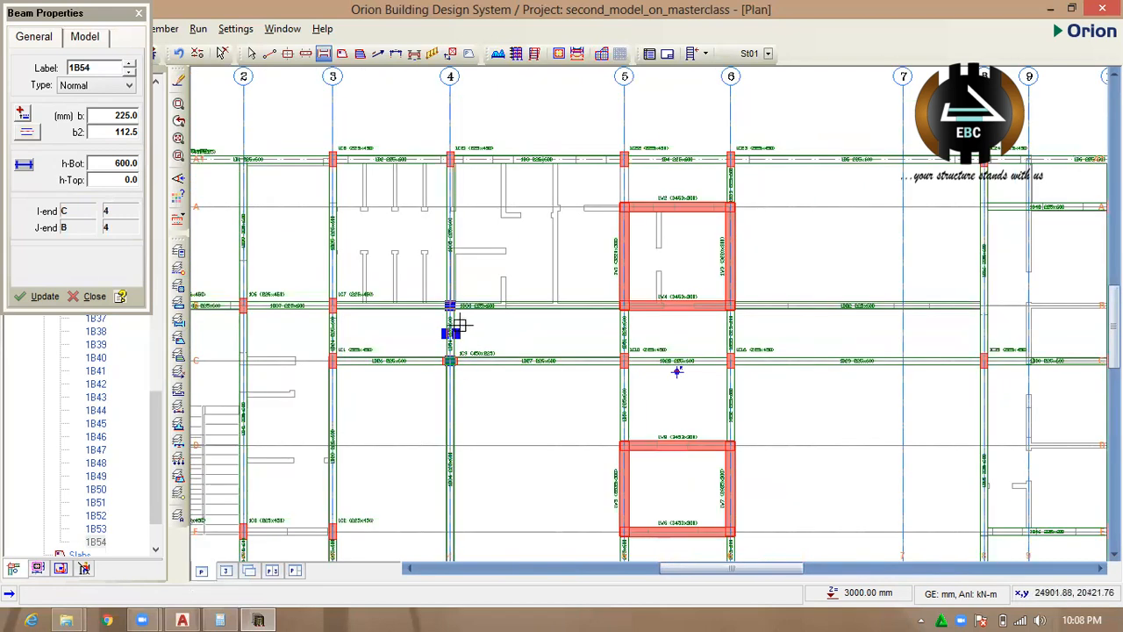
Place beams along axis C from 3 through 2 to 1.
{"action": "scroll", "coordinate": [464, 318], "scroll_direction": "down", "scroll_amount": 4}
{"action": "scroll", "coordinate": [465, 253], "scroll_direction": "up", "scroll_amount": 3}
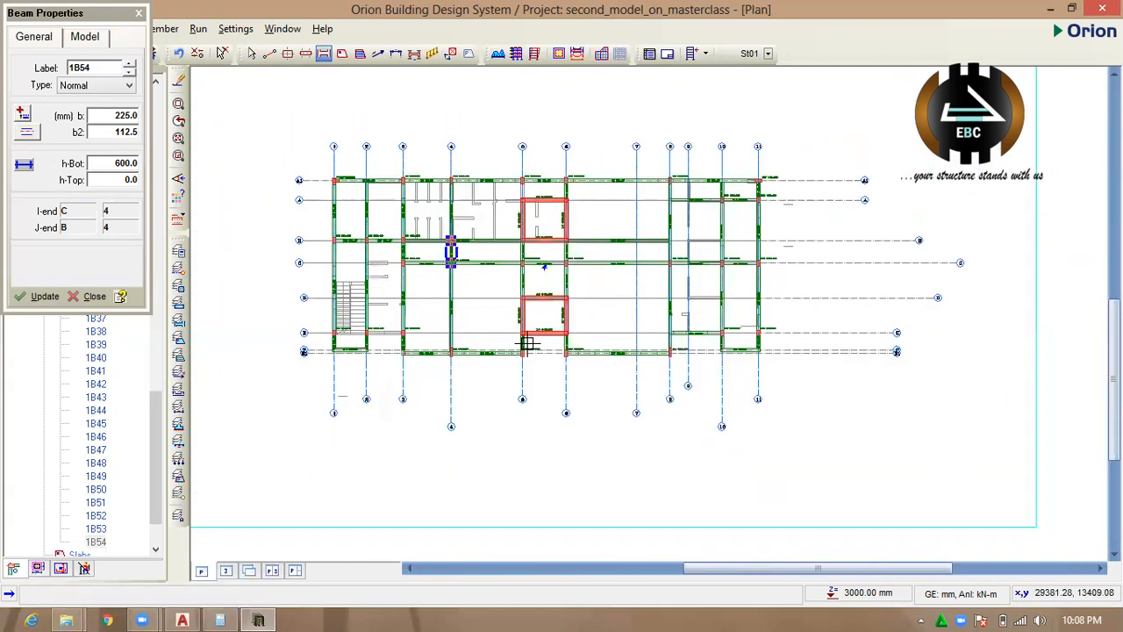
{"action": "scroll", "coordinate": [351, 270], "scroll_direction": "up", "scroll_amount": 1}
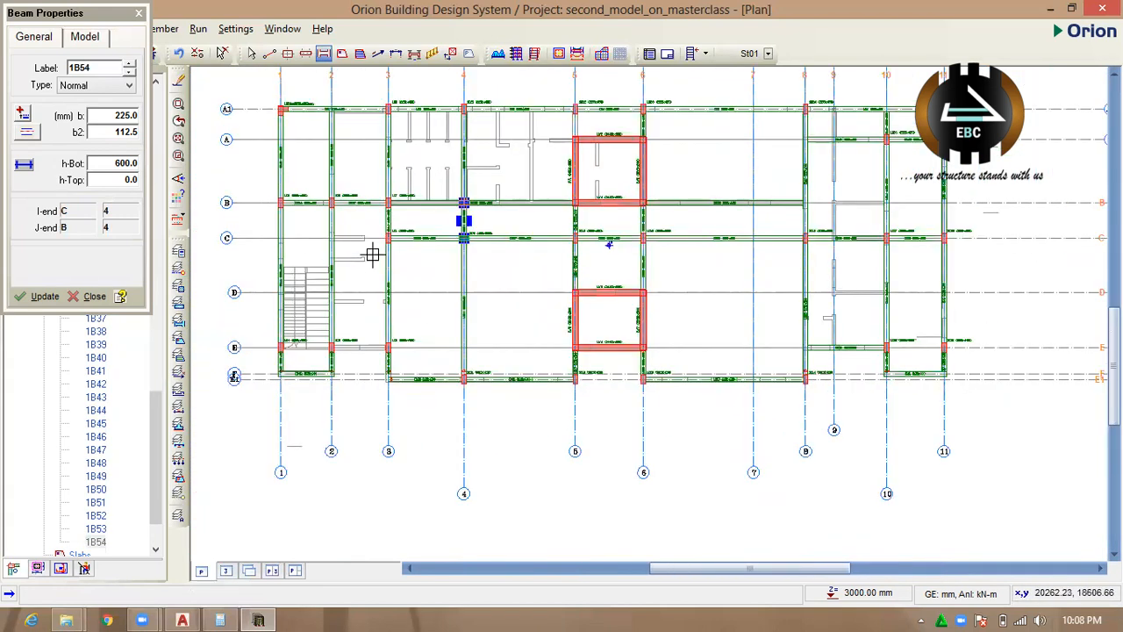
{"action": "left_click_drag", "start_coordinate": [383, 238], "coordinate": [275, 237]}
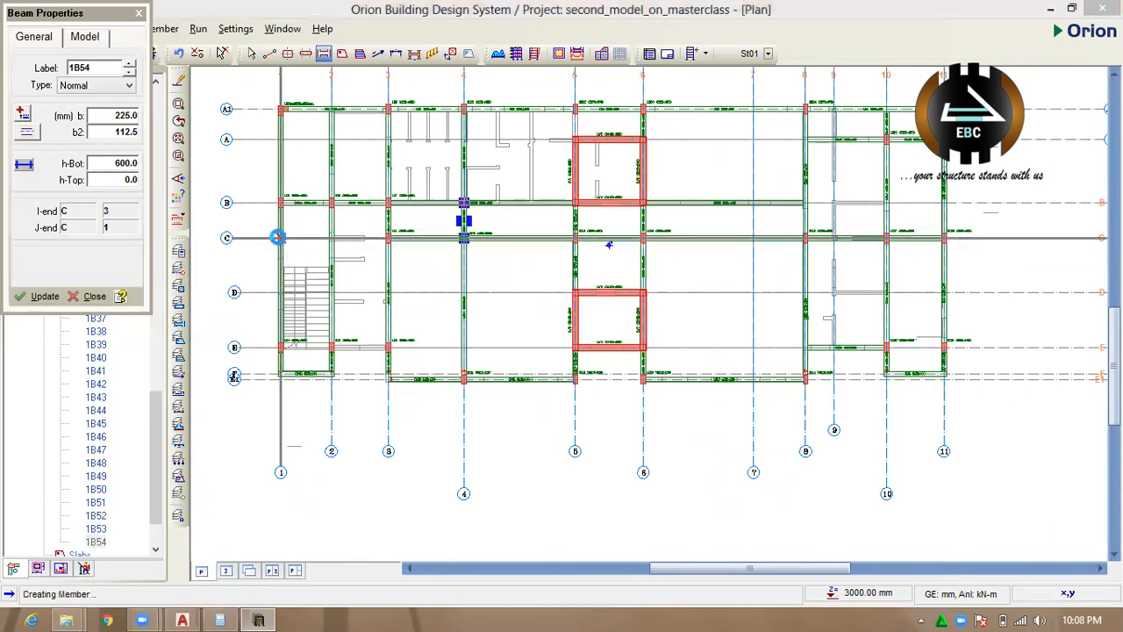
{"action": "left_click", "coordinate": [624, 372]}
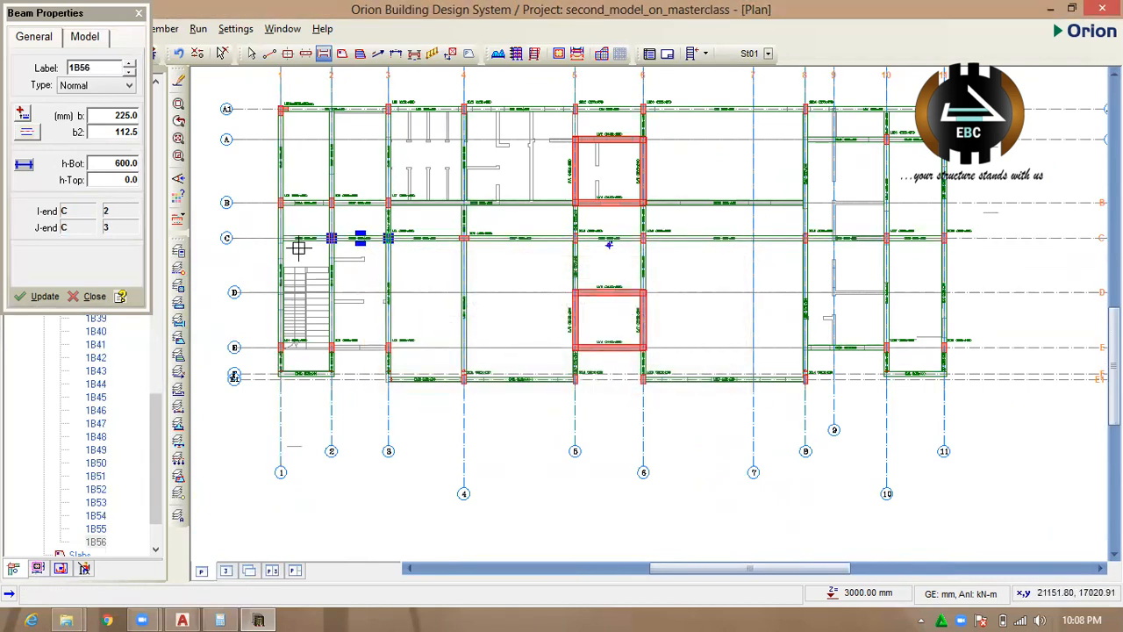
Place a beam along axis E between 2 and 3, beside the staircase.
{"action": "scroll", "coordinate": [369, 368], "scroll_direction": "up", "scroll_amount": 1}
{"action": "scroll", "coordinate": [381, 359], "scroll_direction": "down", "scroll_amount": 2}
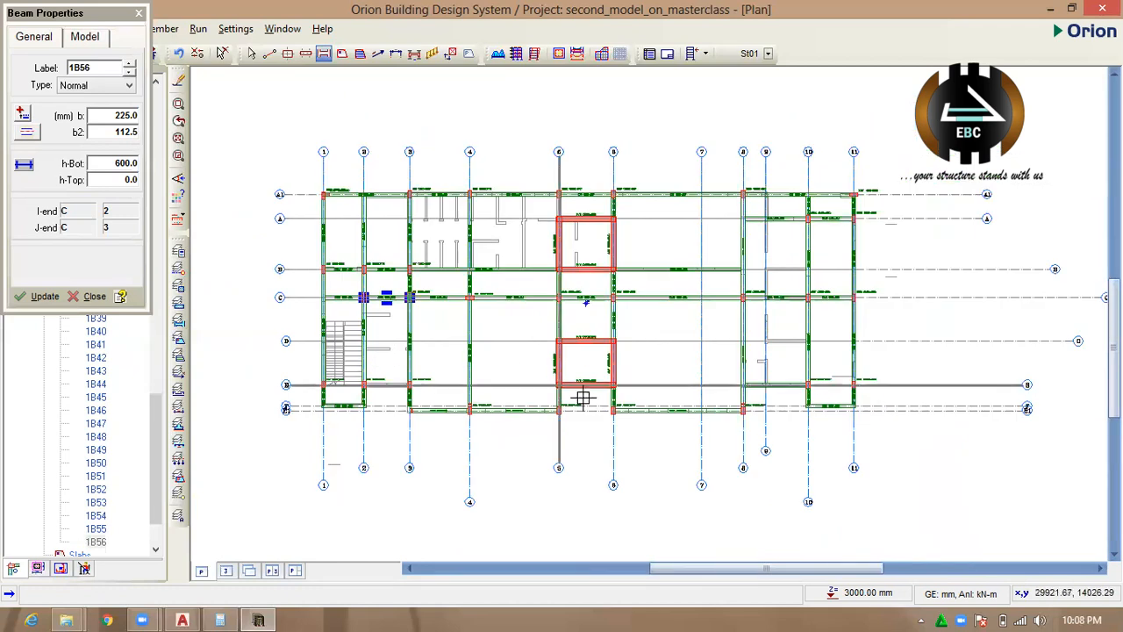
{"action": "scroll", "coordinate": [369, 373], "scroll_direction": "up", "scroll_amount": 1}
{"action": "scroll", "coordinate": [358, 405], "scroll_direction": "up", "scroll_amount": 1}
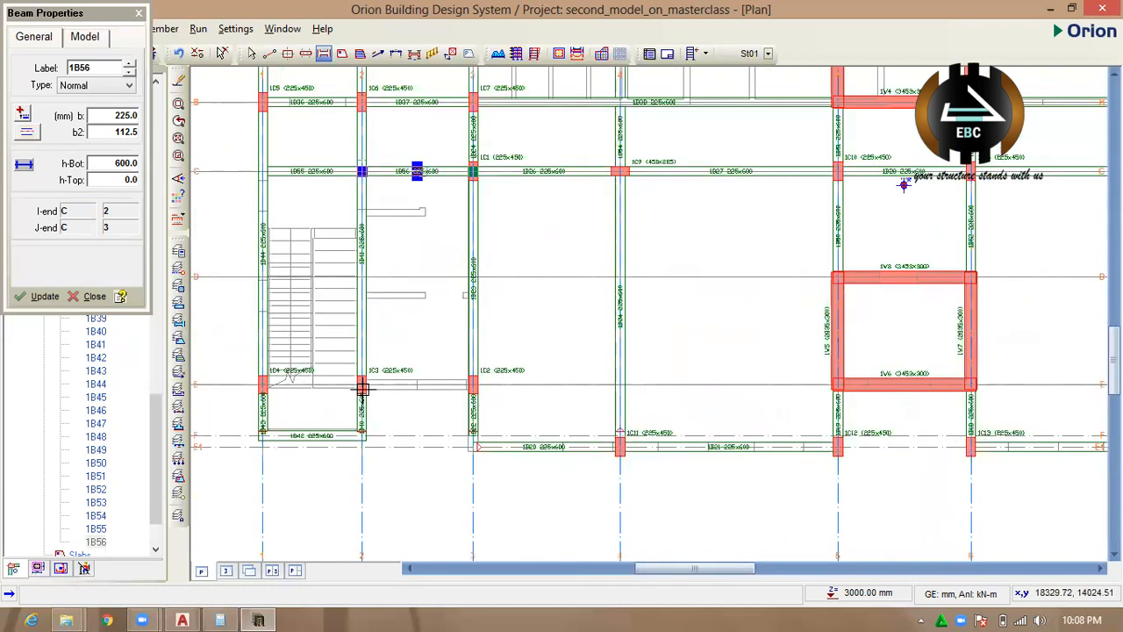
{"action": "left_click_drag", "start_coordinate": [362, 384], "coordinate": [471, 384]}
{"action": "scroll", "coordinate": [406, 447], "scroll_direction": "down", "scroll_amount": 2}
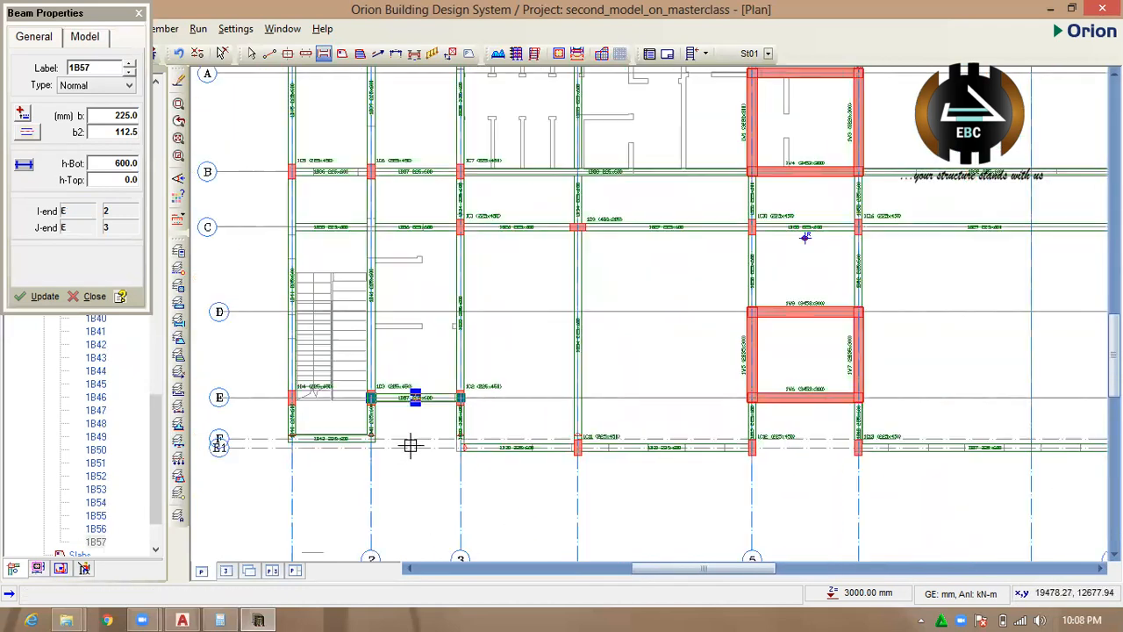
Check the plan for missing beams and save the project.
{"action": "scroll", "coordinate": [496, 378], "scroll_direction": "down", "scroll_amount": 1}
{"action": "scroll", "coordinate": [807, 345], "scroll_direction": "up", "scroll_amount": 1}
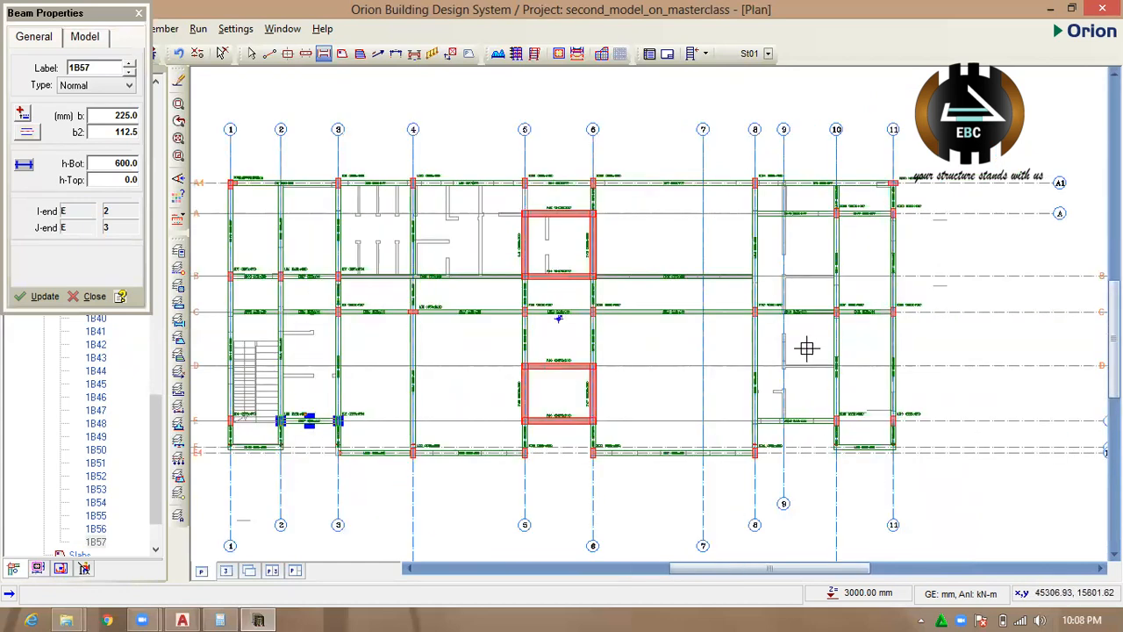
{"action": "scroll", "coordinate": [641, 201], "scroll_direction": "up", "scroll_amount": 1}
{"action": "scroll", "coordinate": [666, 246], "scroll_direction": "up", "scroll_amount": 1}
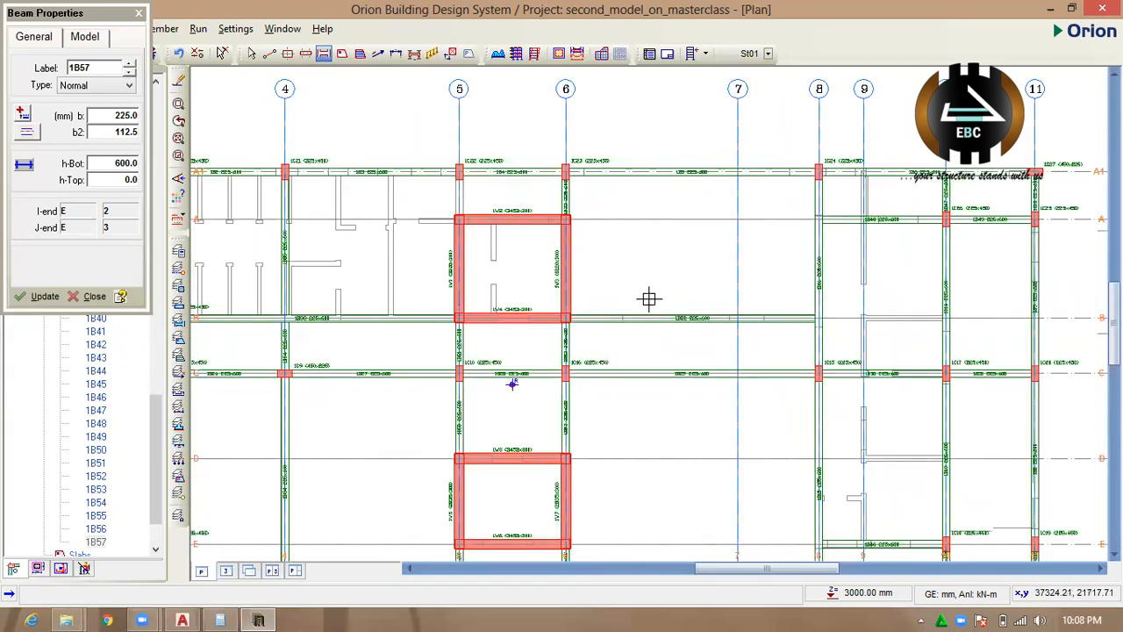
{"action": "scroll", "coordinate": [647, 299], "scroll_direction": "down", "scroll_amount": 2}
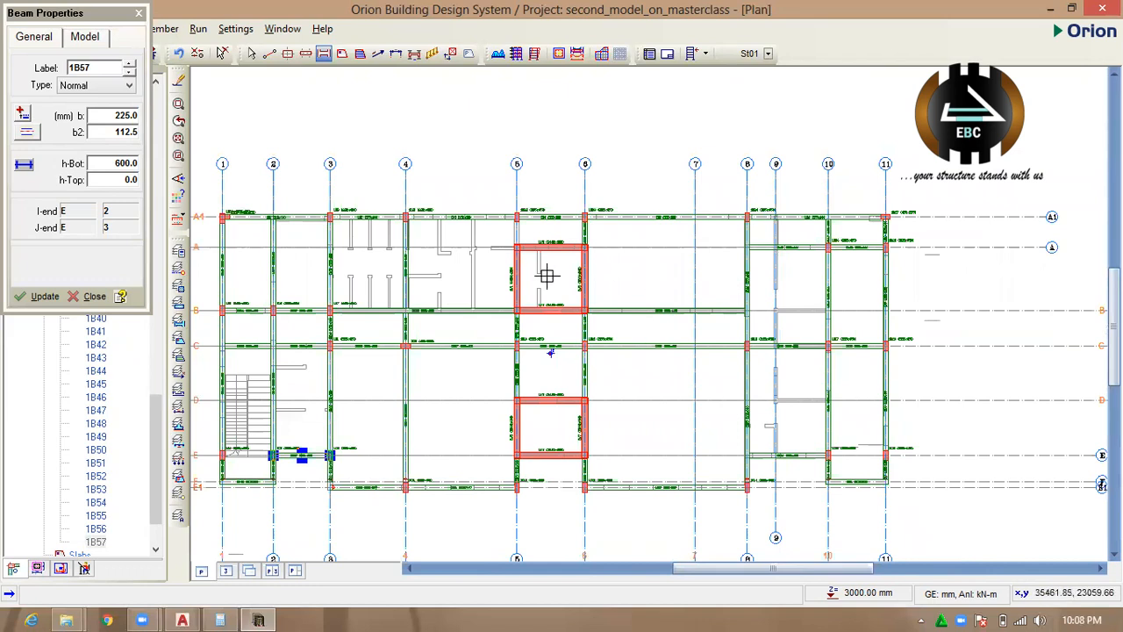
{"action": "scroll", "coordinate": [663, 298], "scroll_direction": "down", "scroll_amount": 2}
{"action": "key", "text": "ctrl+s"}
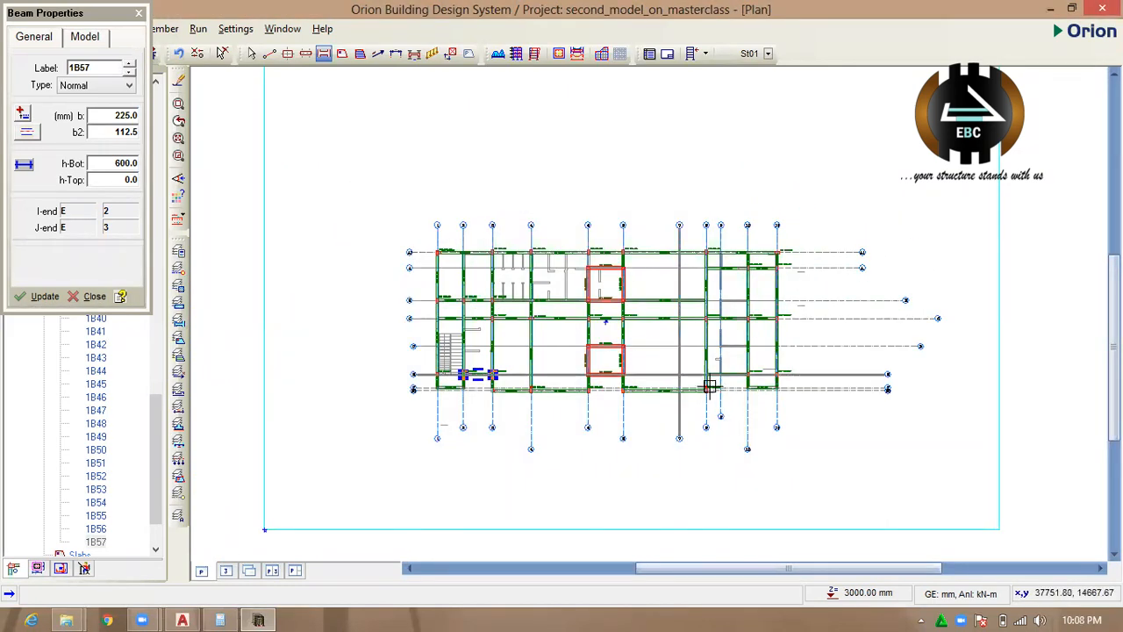
Examine the beam, column and wall frame in 3D from several angles beside the plan, and return to the full plan view.
{"action": "left_click", "coordinate": [272, 571]}
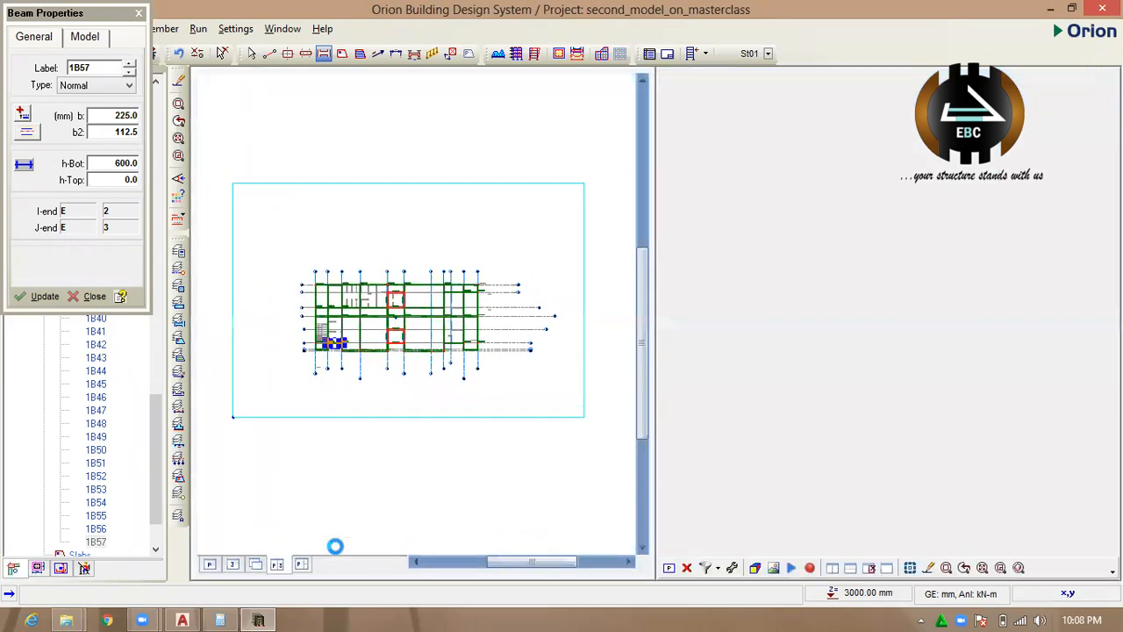
{"action": "scroll", "coordinate": [825, 387], "scroll_direction": "down", "scroll_amount": 1}
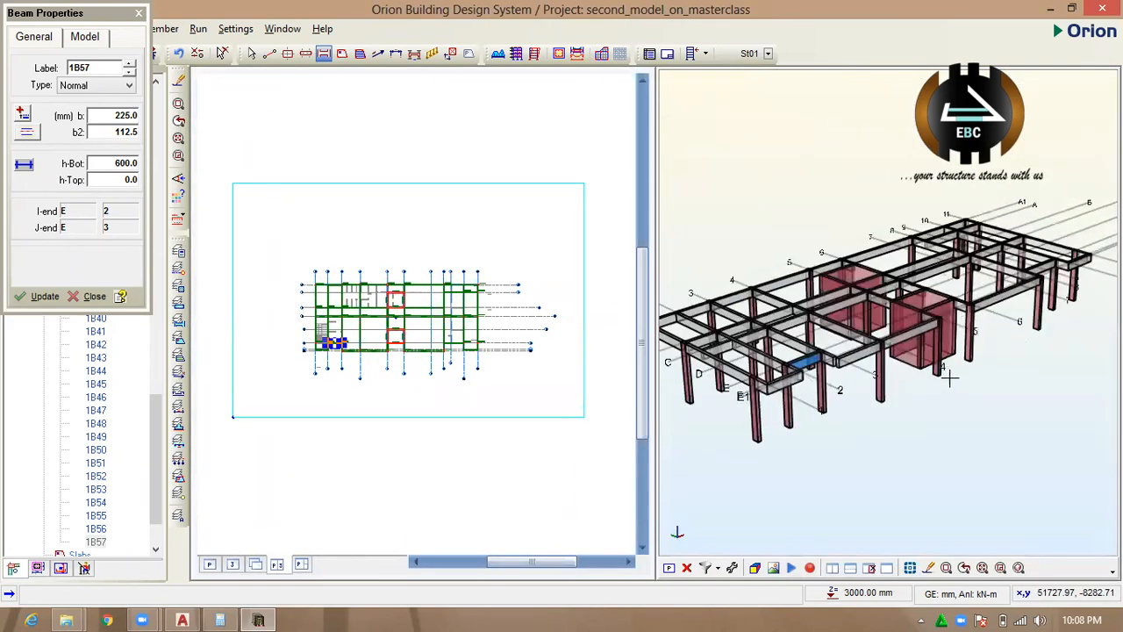
{"action": "middle_click_drag", "start_coordinate": [962, 394], "coordinate": [817, 324]}
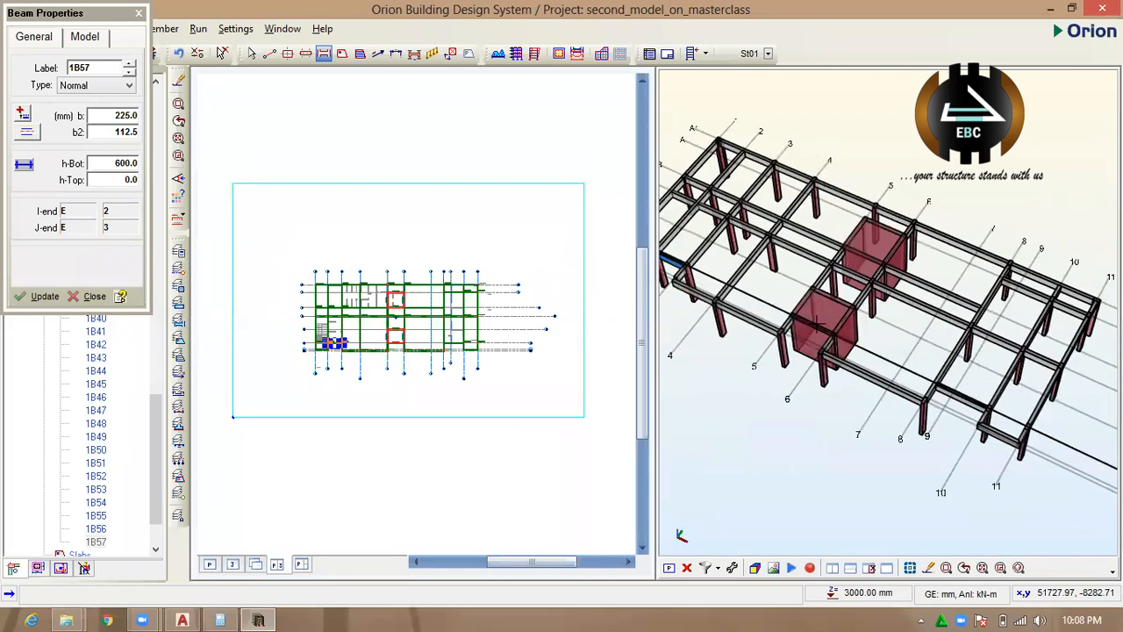
{"action": "middle_click_drag", "start_coordinate": [843, 423], "coordinate": [726, 354]}
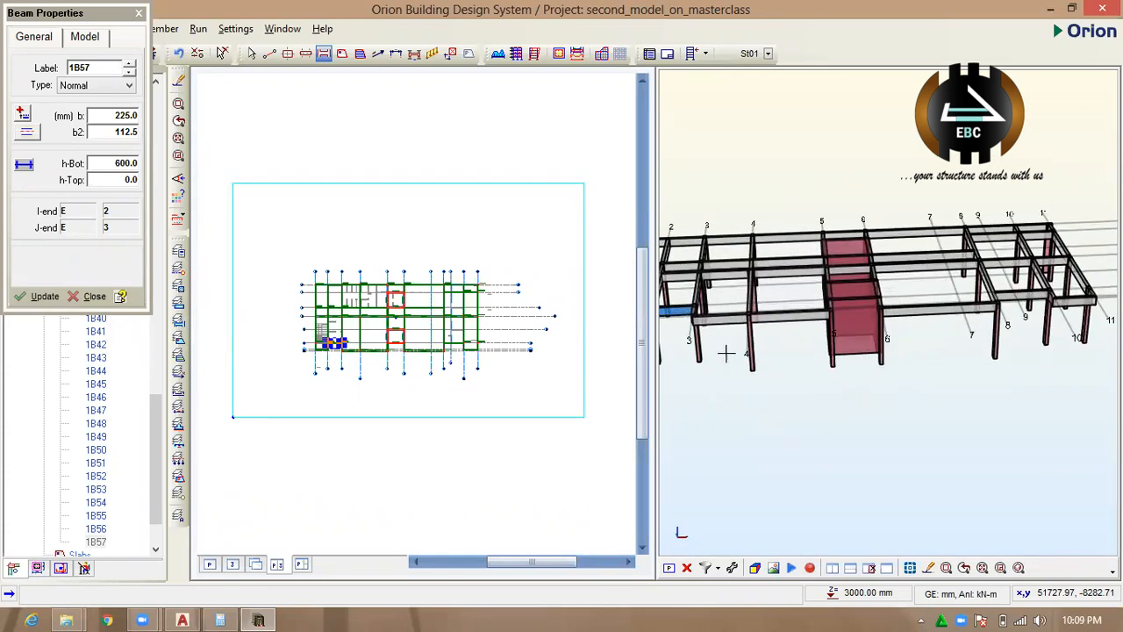
{"action": "left_click", "coordinate": [472, 204]}
{"action": "left_click", "coordinate": [208, 564]}
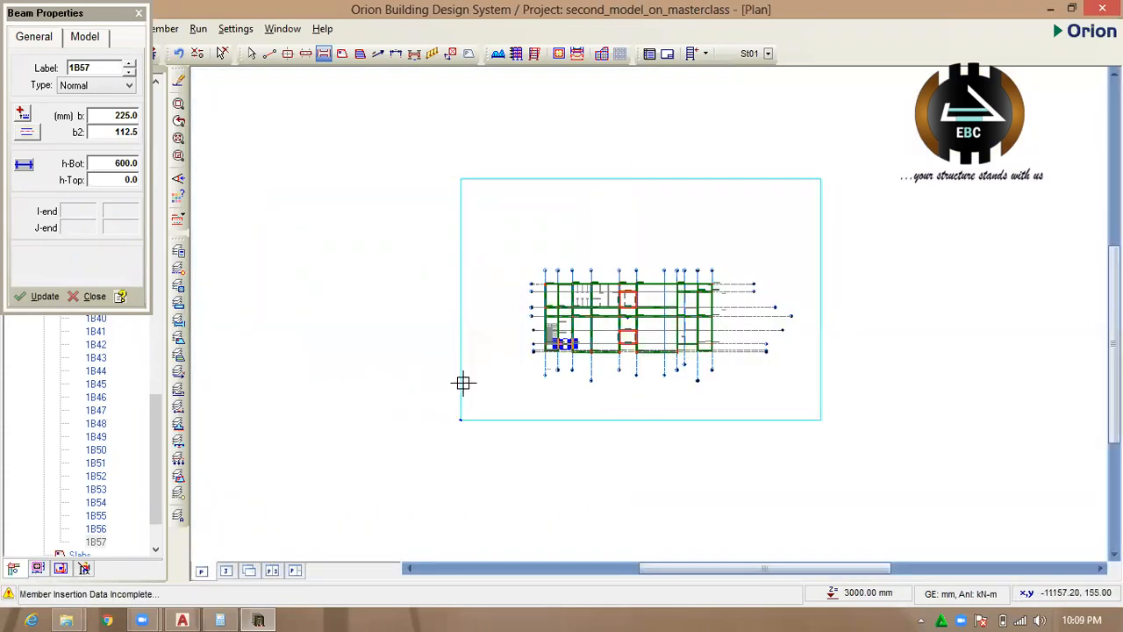
{"action": "scroll", "coordinate": [698, 383], "scroll_direction": "up", "scroll_amount": 2}
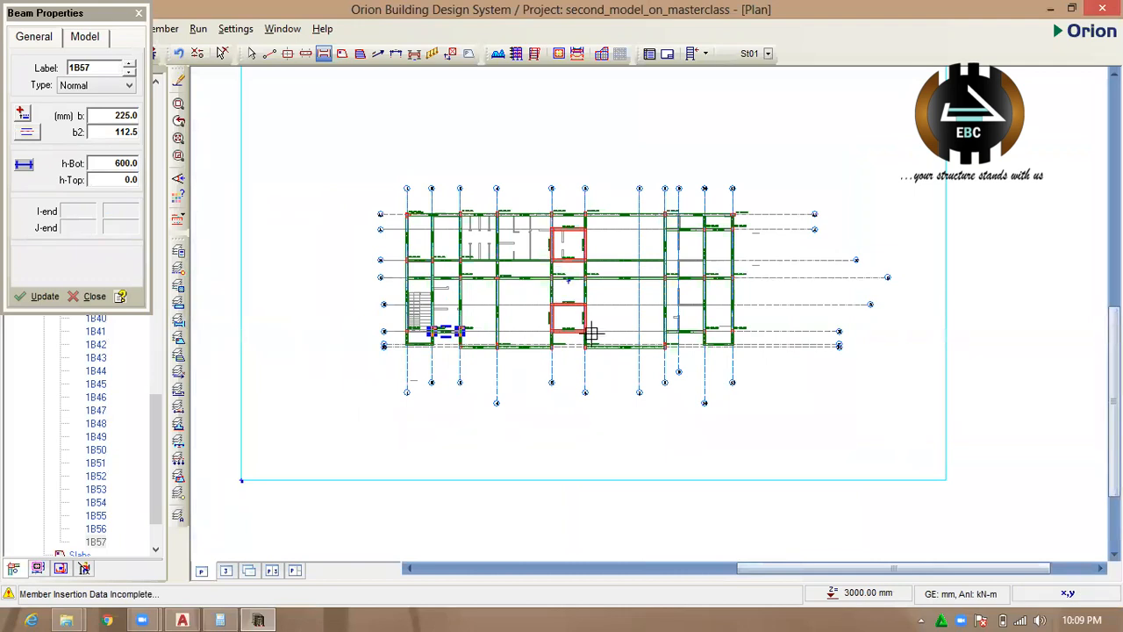
{"action": "scroll", "coordinate": [591, 328], "scroll_direction": "up", "scroll_amount": 2}
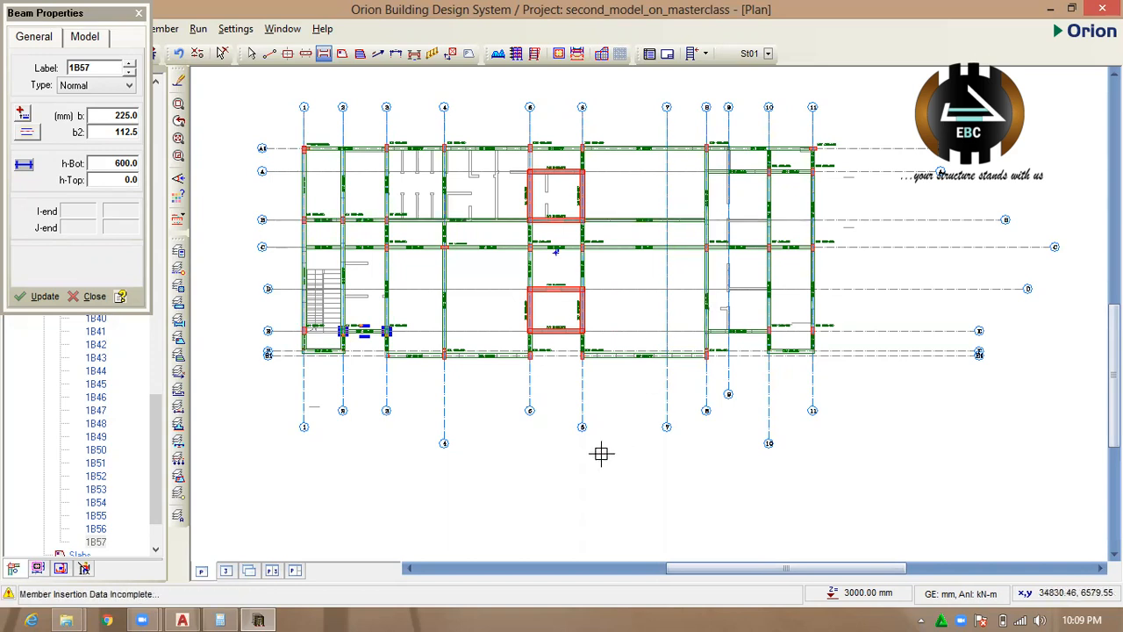
End beam placement and configure a ribbed slab with 225 mm clear rib spacing, 75 mm plate thickness and 300 mm rib section height.
{"action": "left_click", "coordinate": [139, 14]}
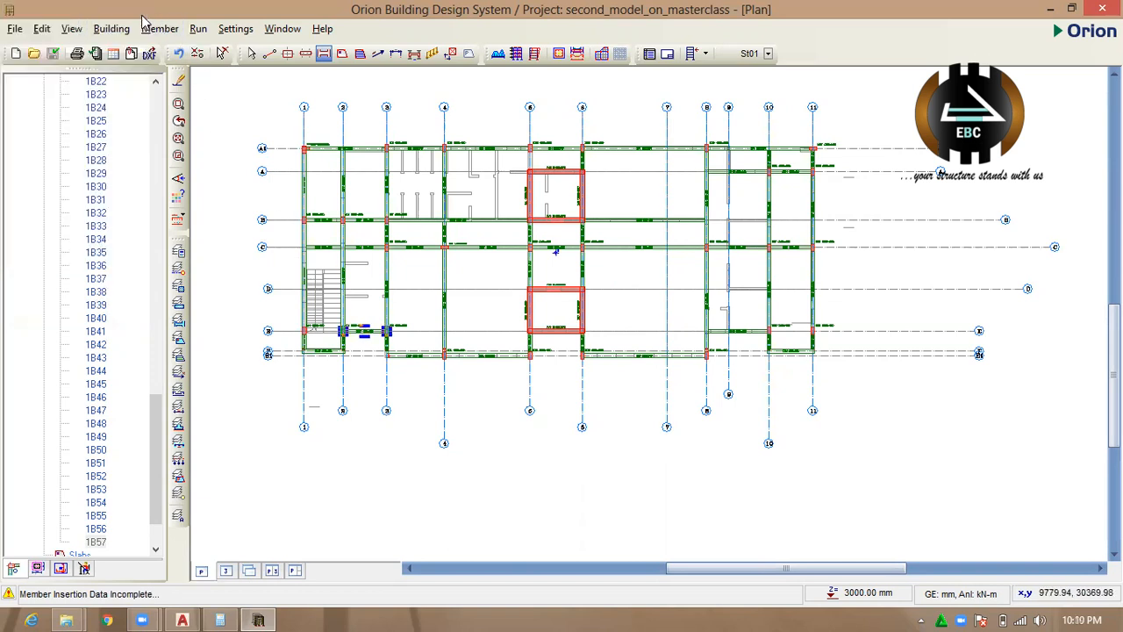
{"action": "scroll", "coordinate": [704, 431], "scroll_direction": "up", "scroll_amount": 2}
{"action": "scroll", "coordinate": [721, 434], "scroll_direction": "down", "scroll_amount": 2}
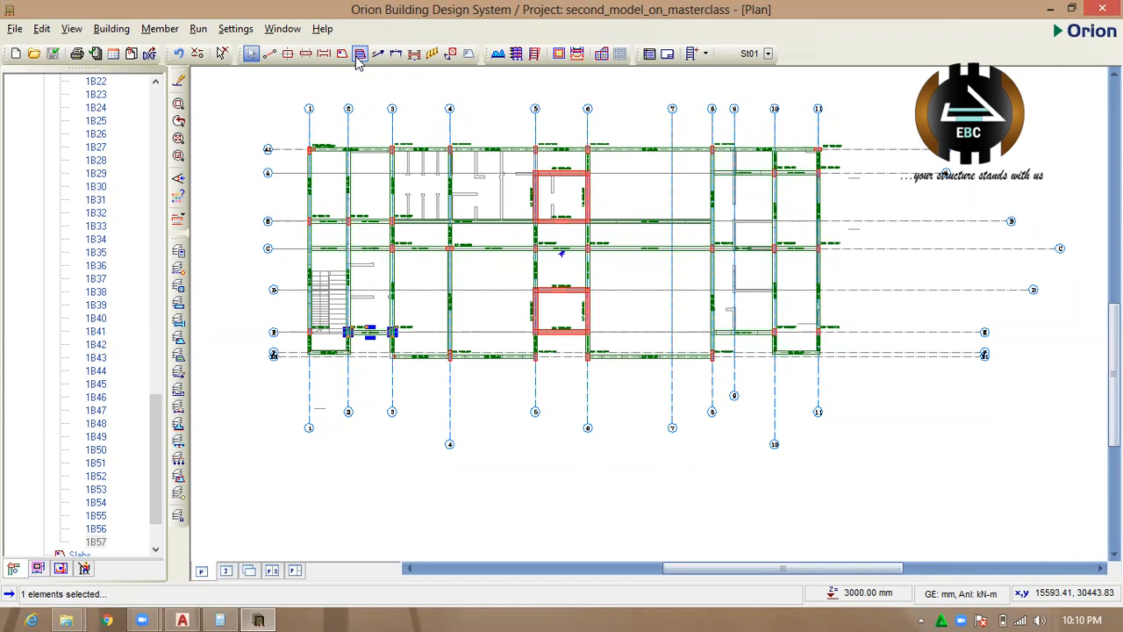
{"action": "left_click", "coordinate": [358, 56]}
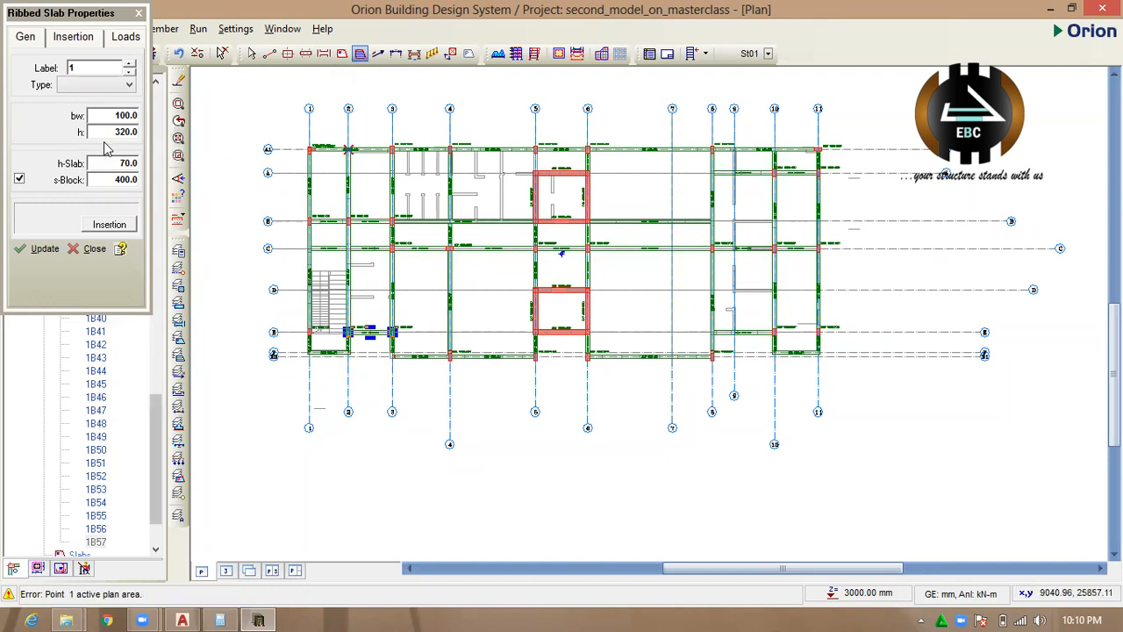
{"action": "double_click", "coordinate": [133, 179]}
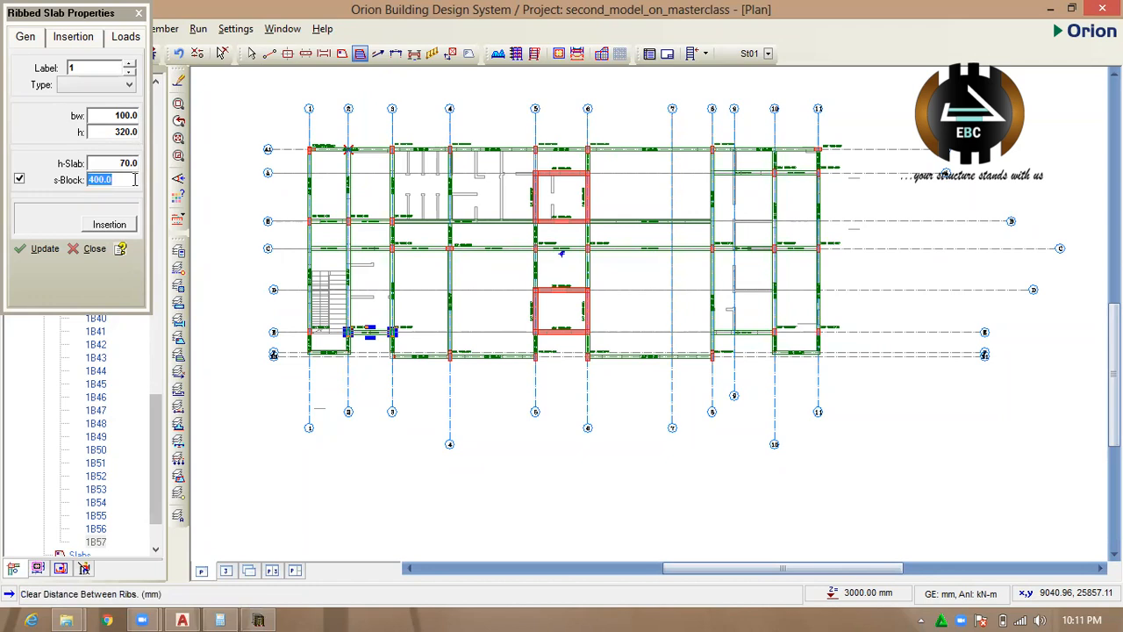
{"action": "type", "text": "225"}
{"action": "left_click", "coordinate": [131, 164]}
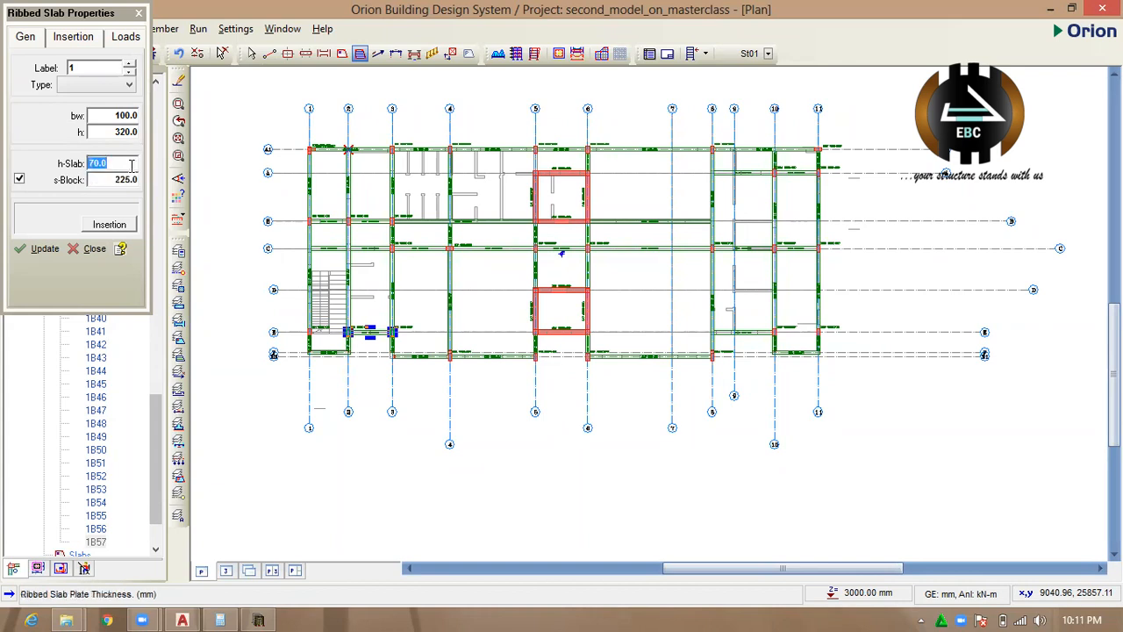
{"action": "left_click", "coordinate": [134, 115]}
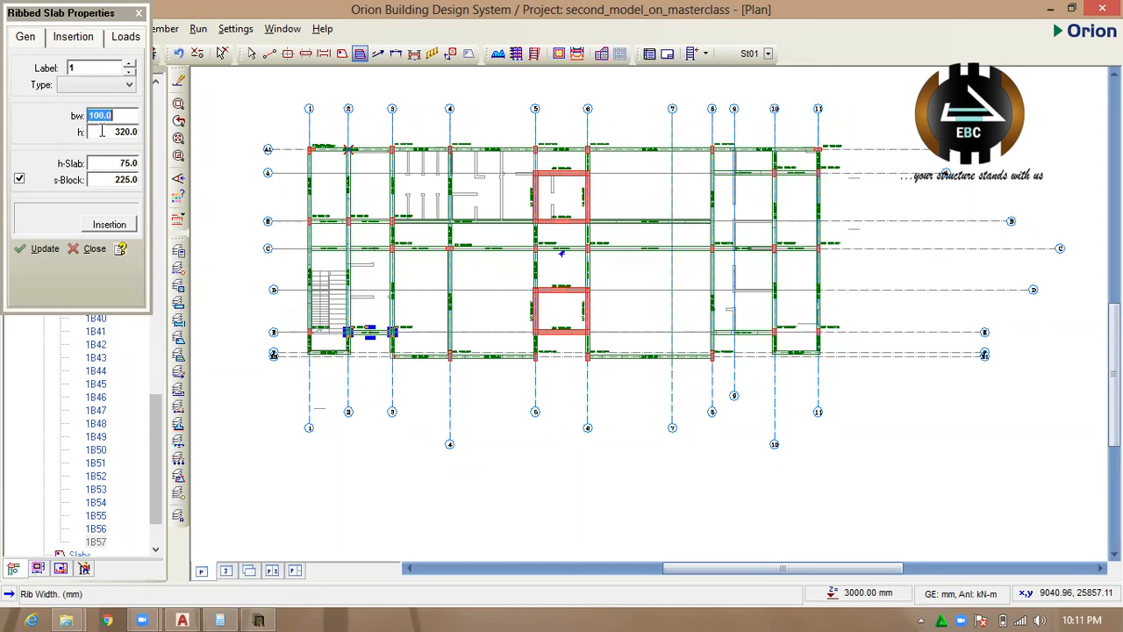
{"action": "left_click", "coordinate": [126, 132]}
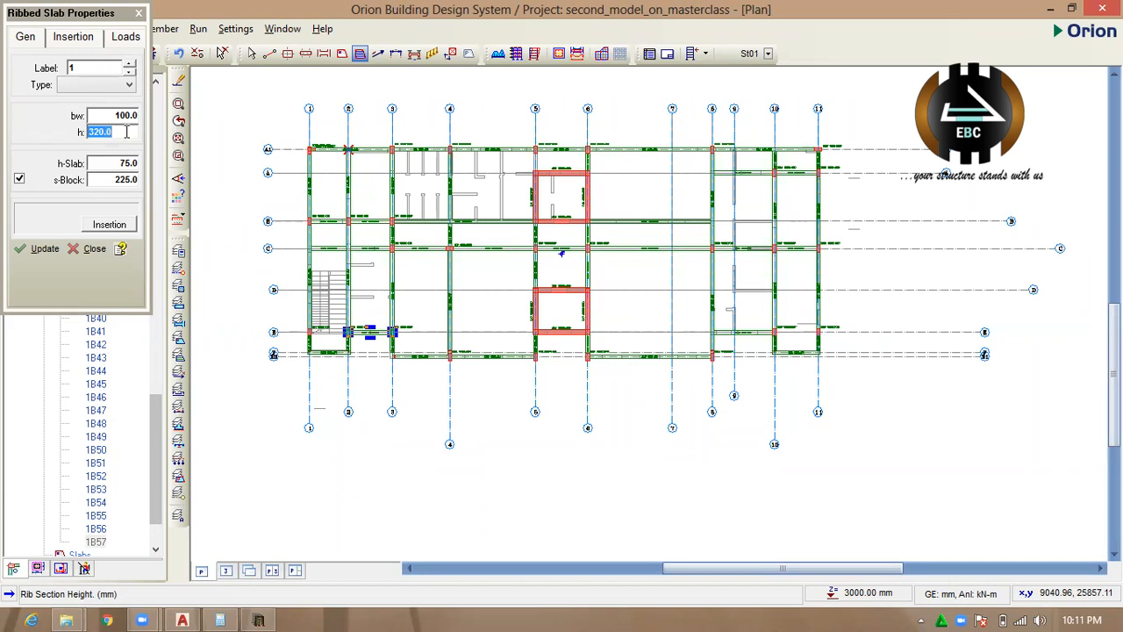
{"action": "type", "text": "3"}
Review the ribbed slab's insertion and load settings and return to its general dimensions.
{"action": "left_click", "coordinate": [86, 38]}
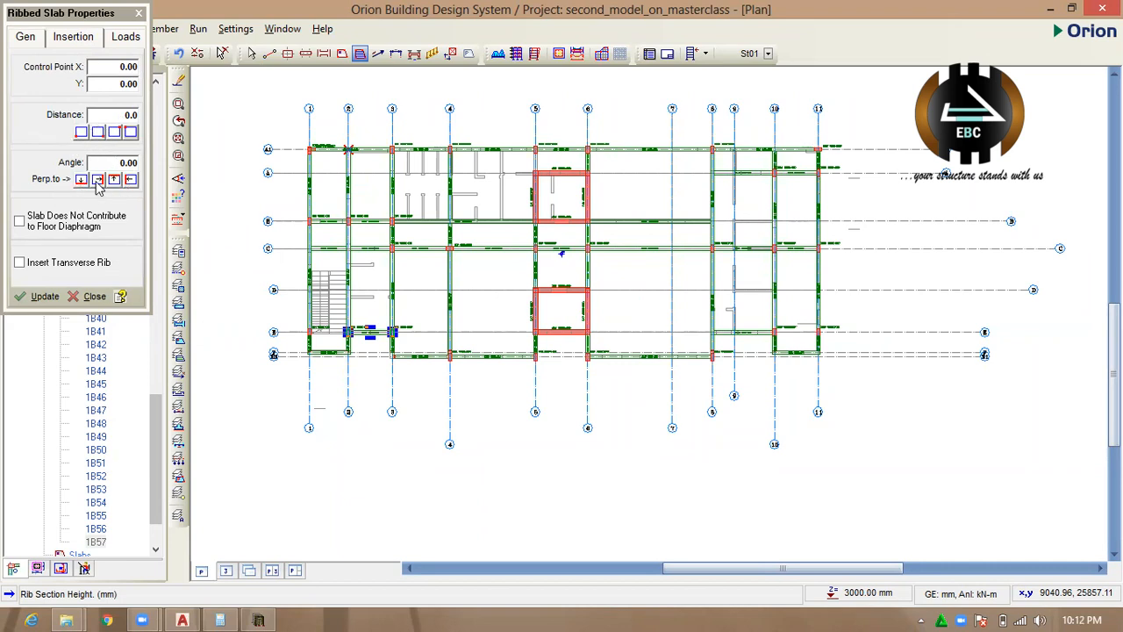
{"action": "left_click", "coordinate": [122, 38]}
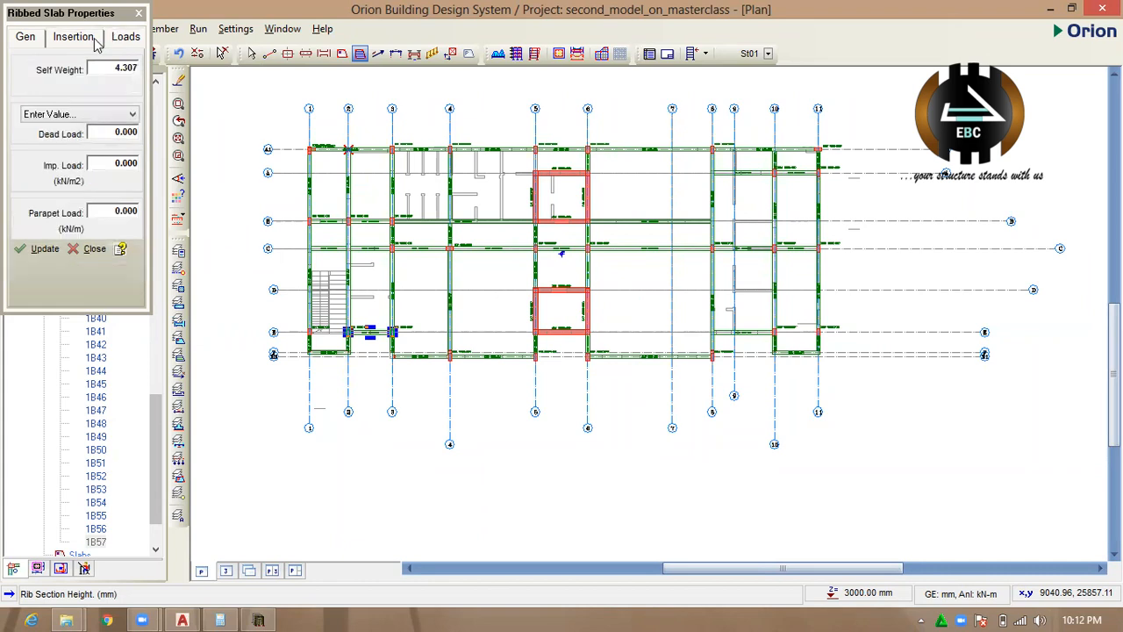
{"action": "left_click", "coordinate": [26, 38]}
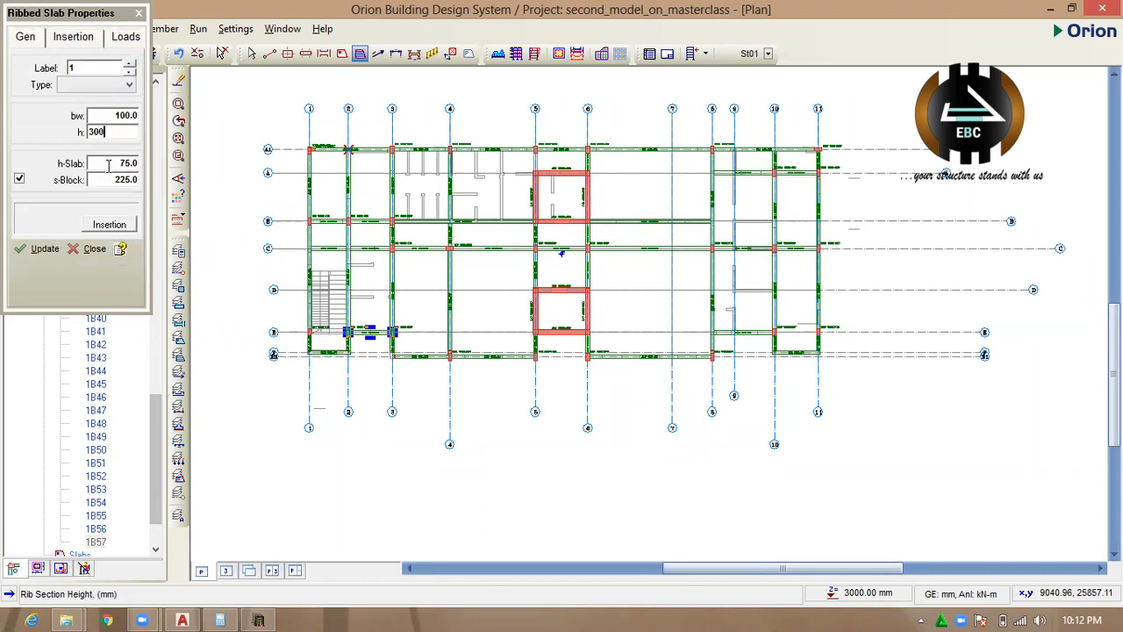
Set the ribbed slab type to Standard and place the slab in the panel between axes 1–2 and A1–B.
{"action": "left_click", "coordinate": [101, 85]}
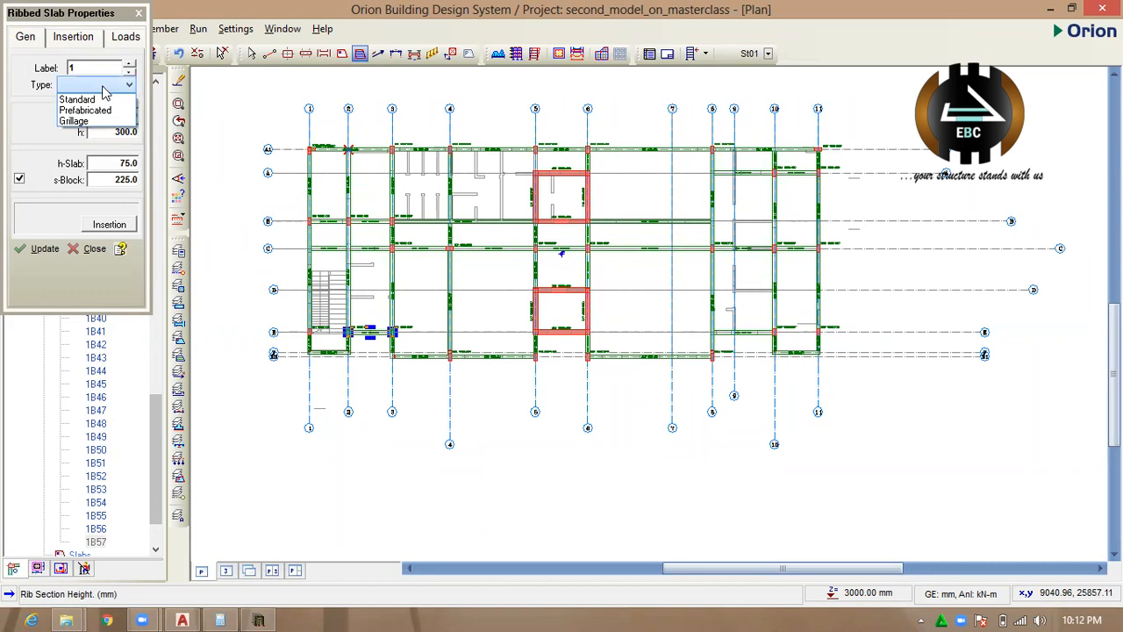
{"action": "left_click", "coordinate": [39, 51]}
{"action": "left_click", "coordinate": [61, 42]}
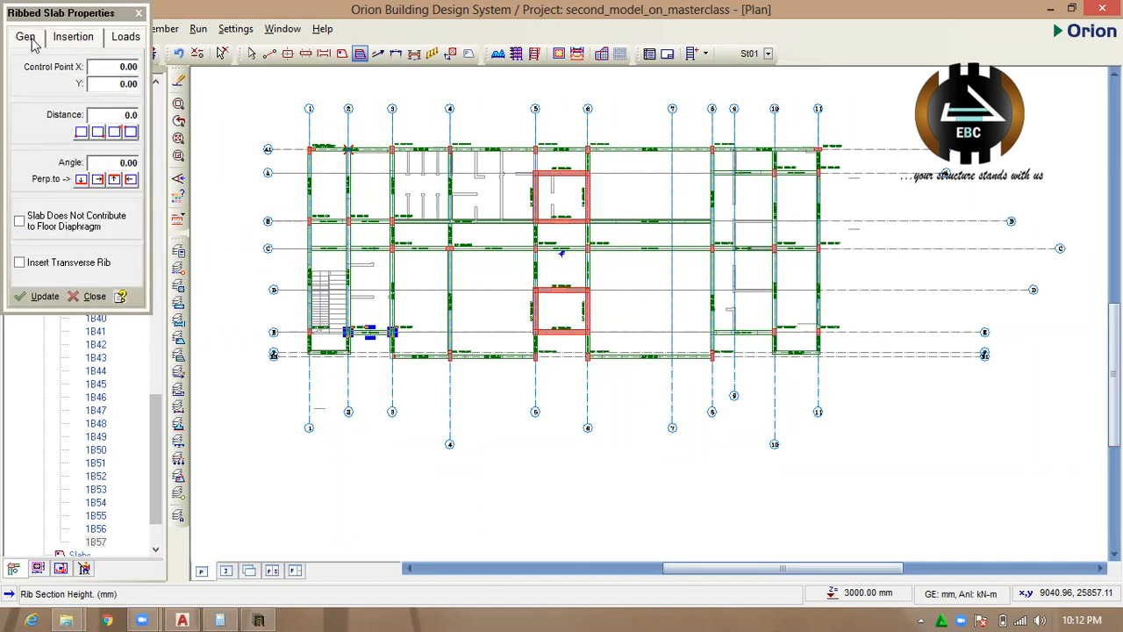
{"action": "left_click", "coordinate": [32, 41]}
{"action": "left_click", "coordinate": [86, 88]}
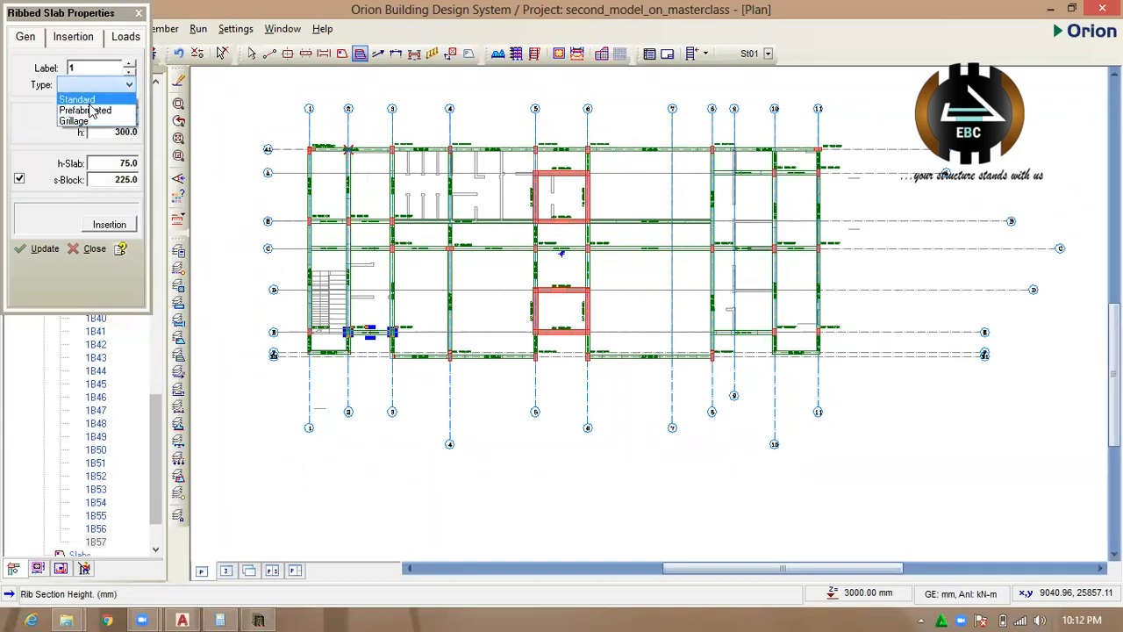
{"action": "left_click", "coordinate": [84, 99]}
{"action": "left_click", "coordinate": [46, 249]}
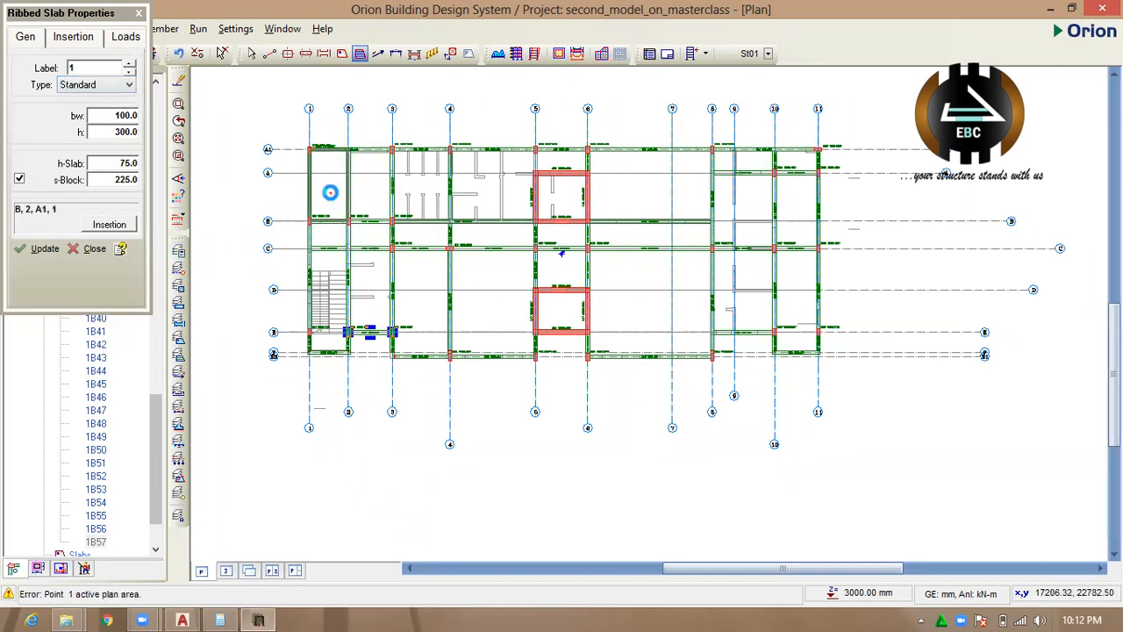
{"action": "left_click", "coordinate": [330, 192]}
{"action": "scroll", "coordinate": [358, 210], "scroll_direction": "up", "scroll_amount": 5}
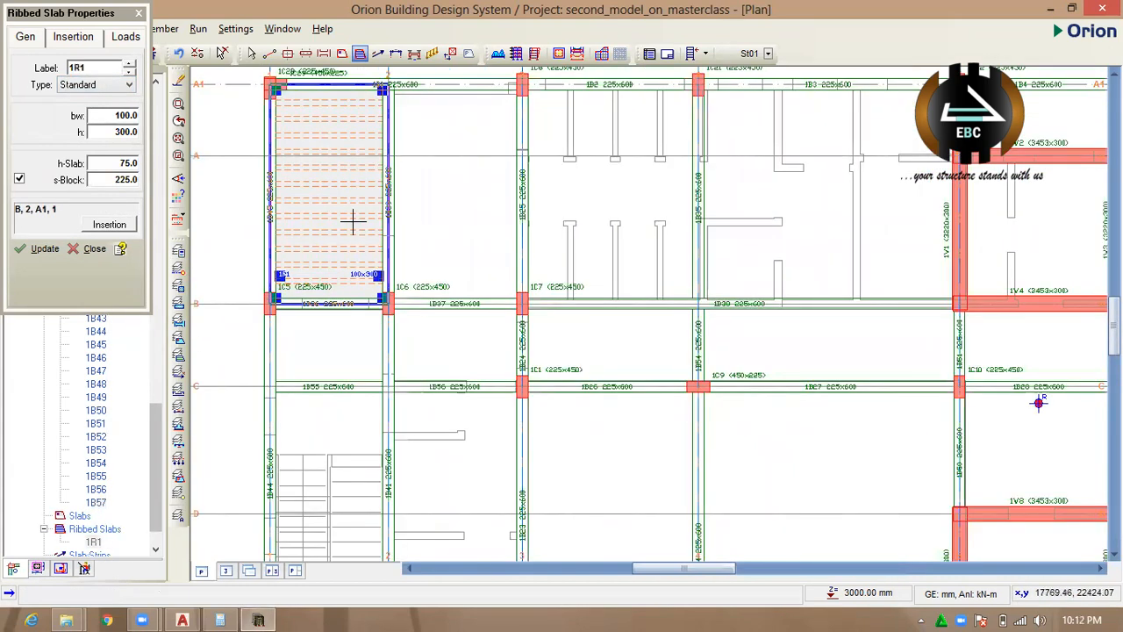
{"action": "scroll", "coordinate": [353, 223], "scroll_direction": "up", "scroll_amount": 2}
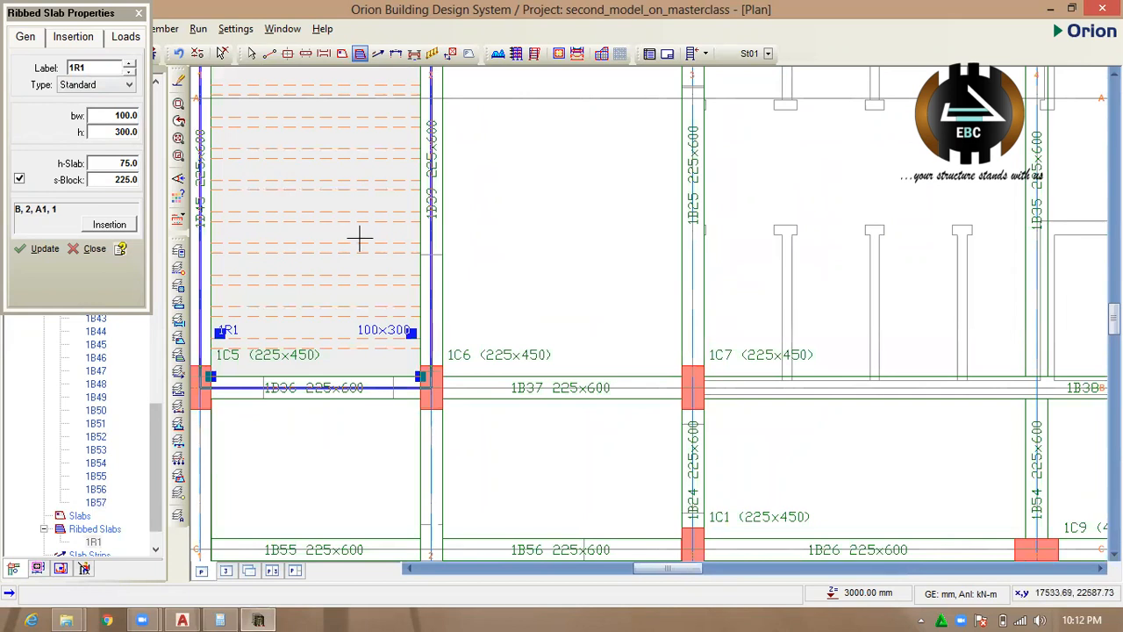
{"action": "scroll", "coordinate": [368, 246], "scroll_direction": "down", "scroll_amount": 2}
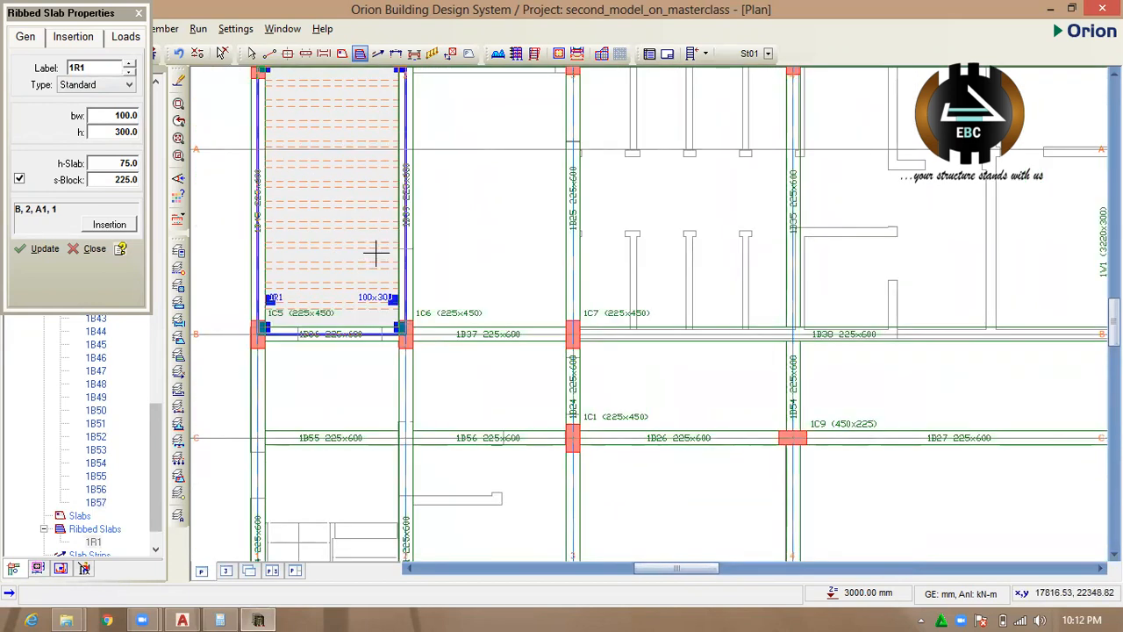
Place a Prefabricated ribbed slab in the panel between axes 2–3 and A1–B and inspect its rib ends at the beams.
{"action": "left_click", "coordinate": [102, 85]}
{"action": "left_click", "coordinate": [99, 112]}
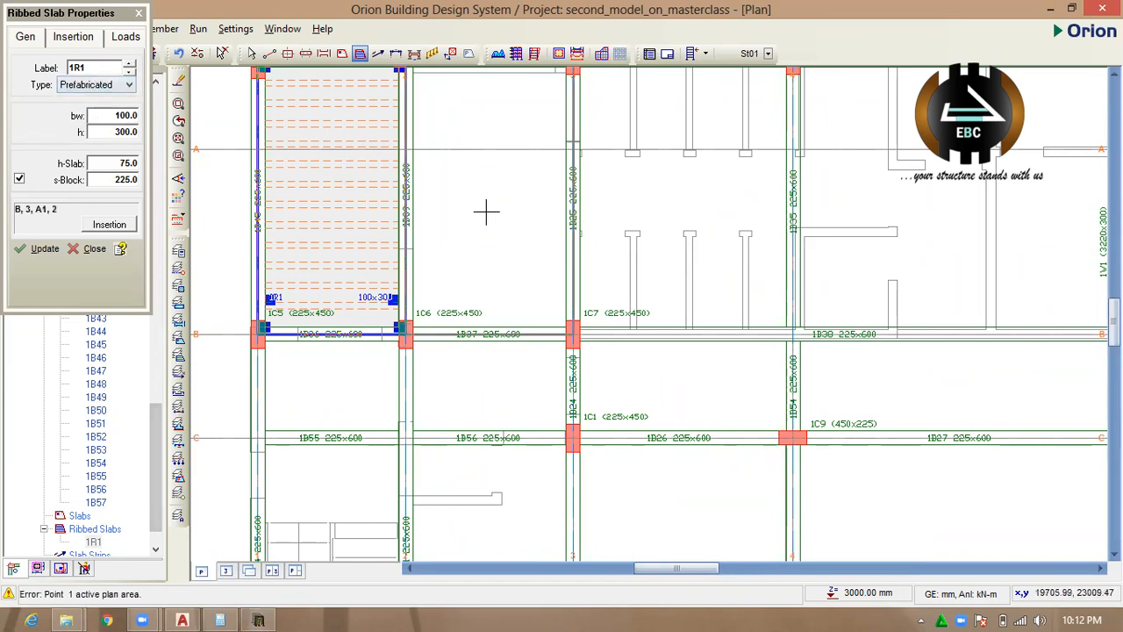
{"action": "left_click", "coordinate": [523, 226]}
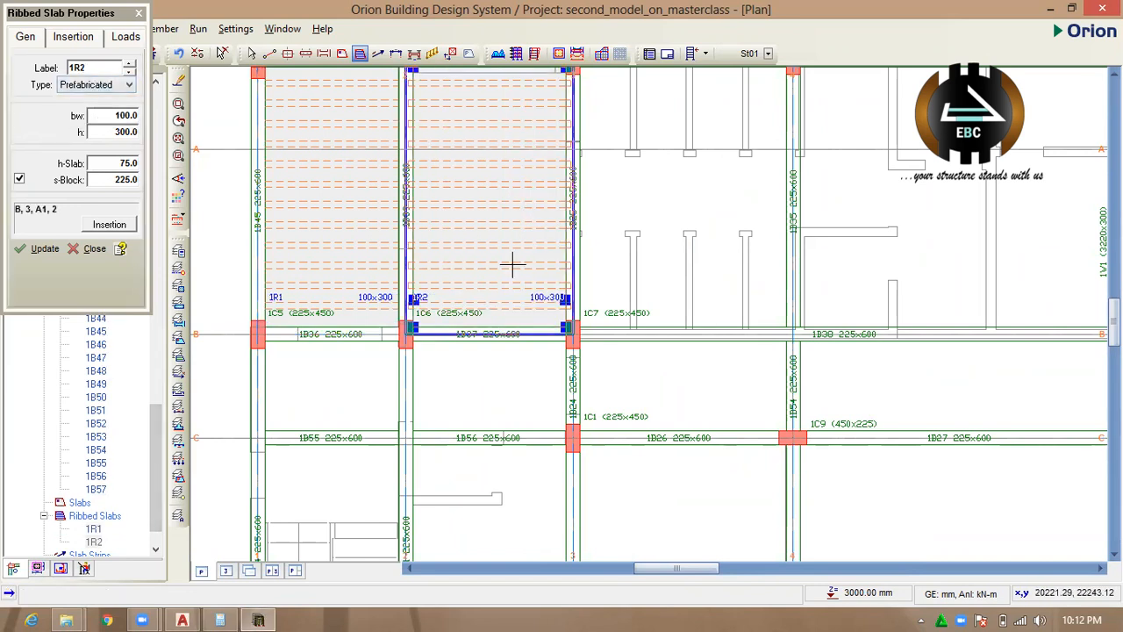
{"action": "scroll", "coordinate": [513, 263], "scroll_direction": "up", "scroll_amount": 2}
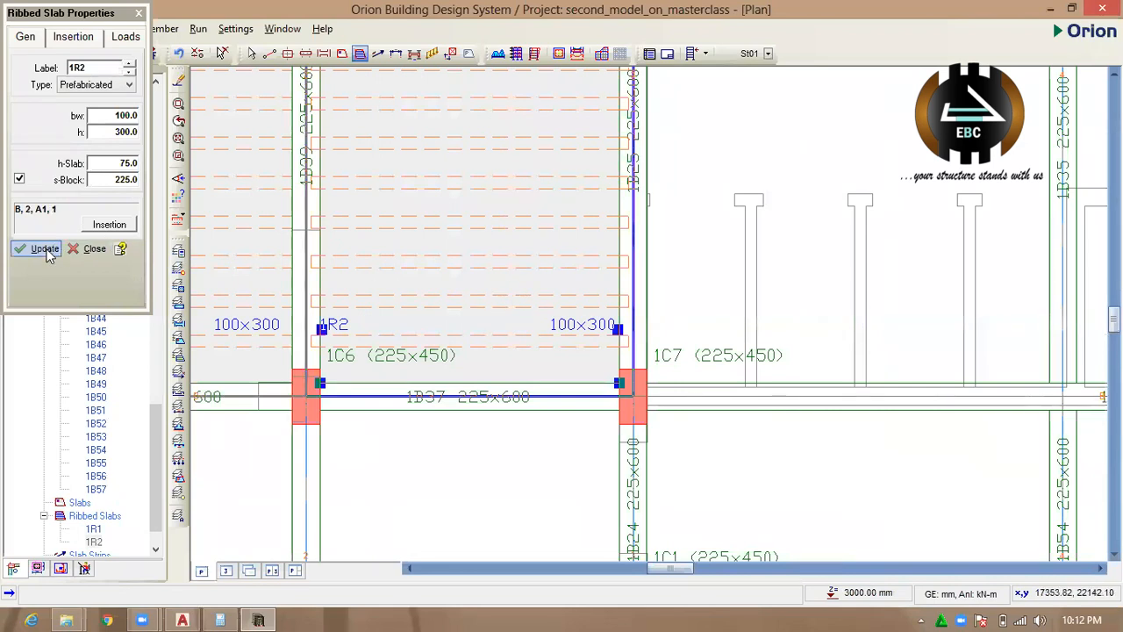
{"action": "left_click", "coordinate": [46, 250]}
{"action": "scroll", "coordinate": [529, 318], "scroll_direction": "down", "scroll_amount": 1}
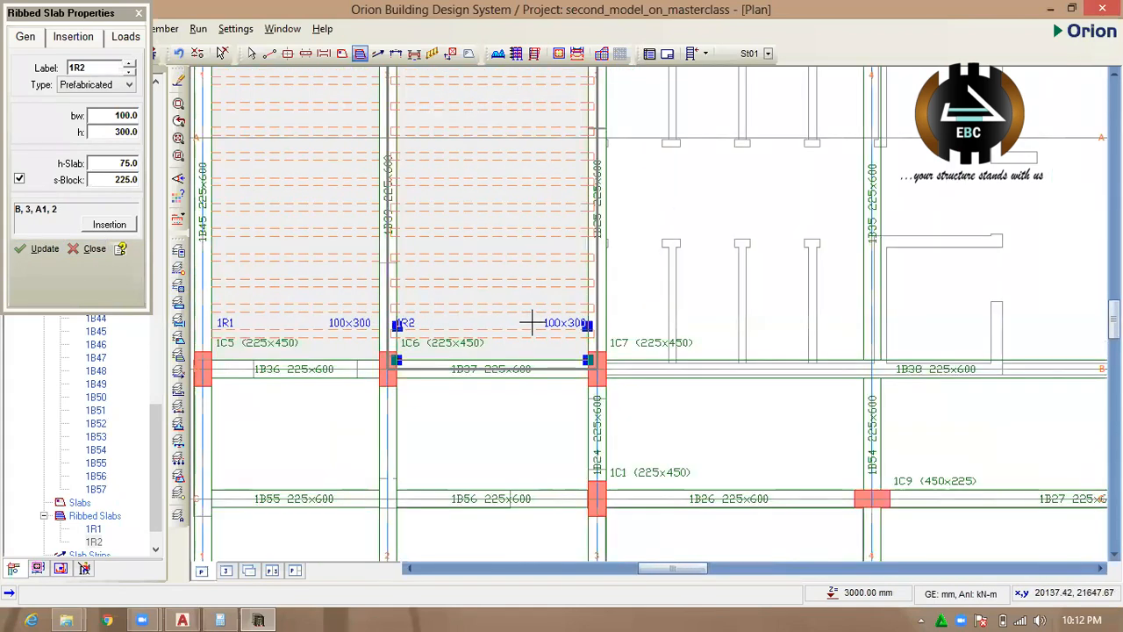
{"action": "scroll", "coordinate": [426, 290], "scroll_direction": "up", "scroll_amount": 2}
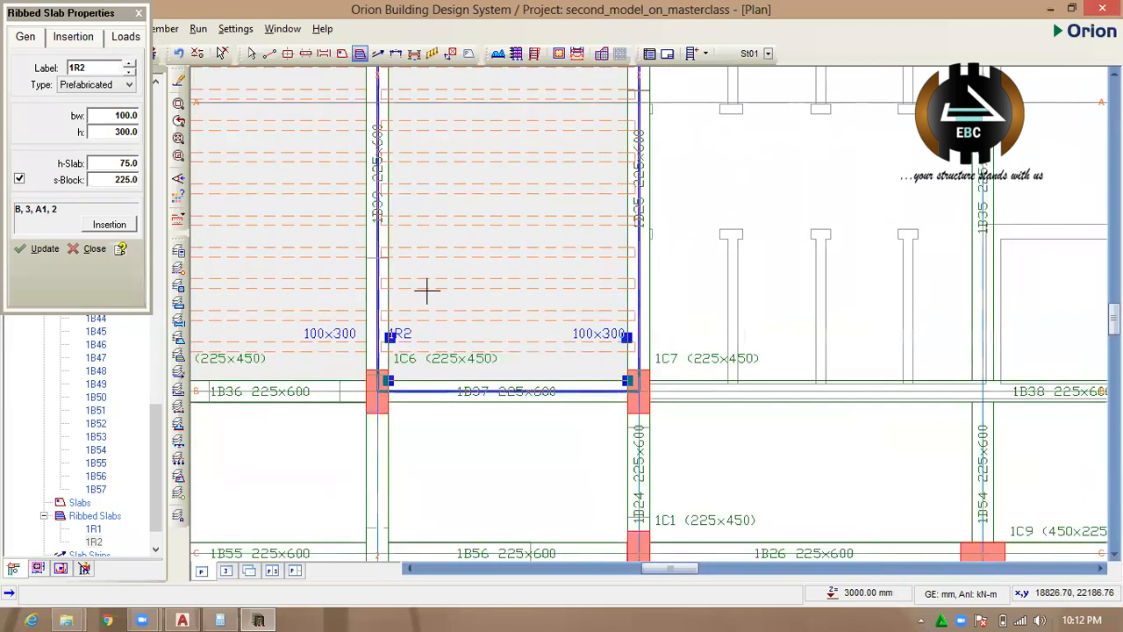
{"action": "scroll", "coordinate": [288, 327], "scroll_direction": "up", "scroll_amount": 2}
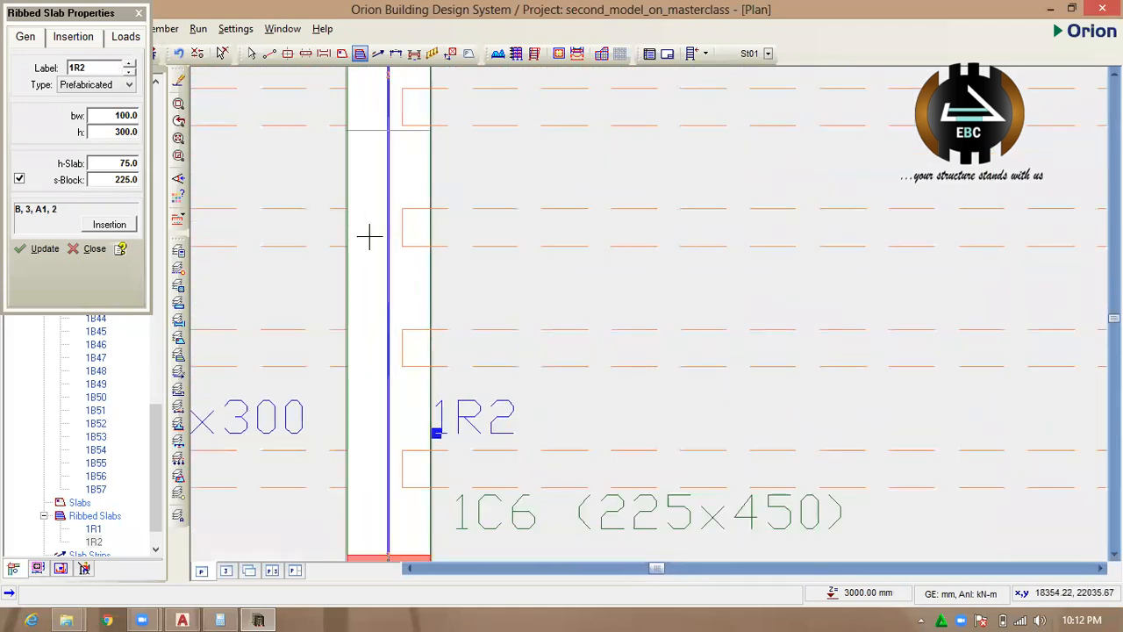
{"action": "scroll", "coordinate": [325, 276], "scroll_direction": "down", "scroll_amount": 1}
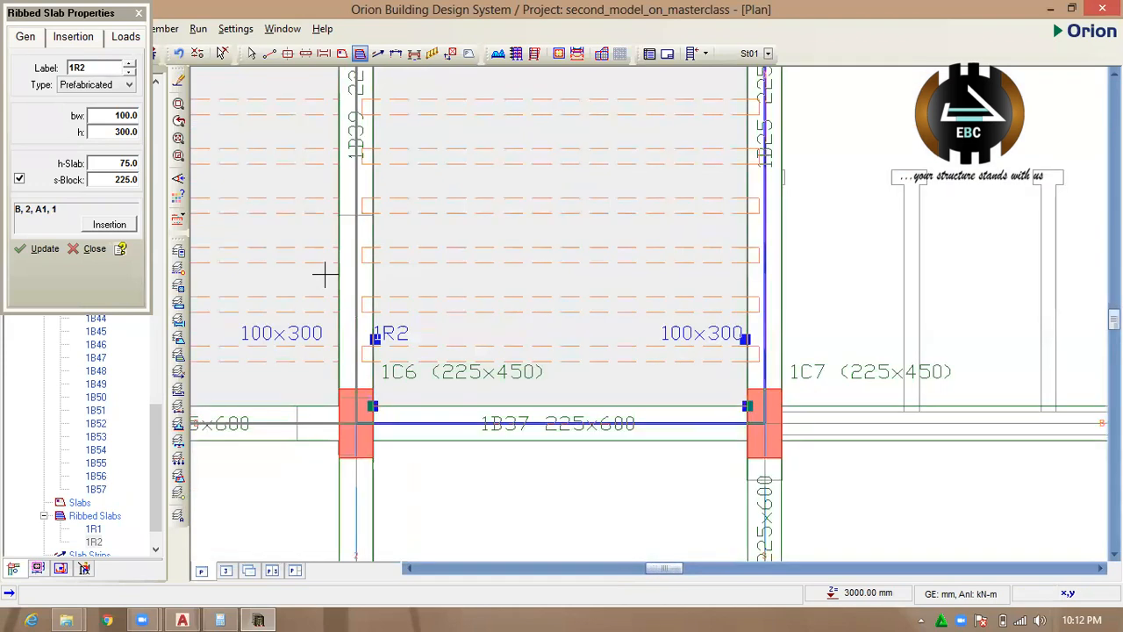
{"action": "scroll", "coordinate": [518, 289], "scroll_direction": "down", "scroll_amount": 1}
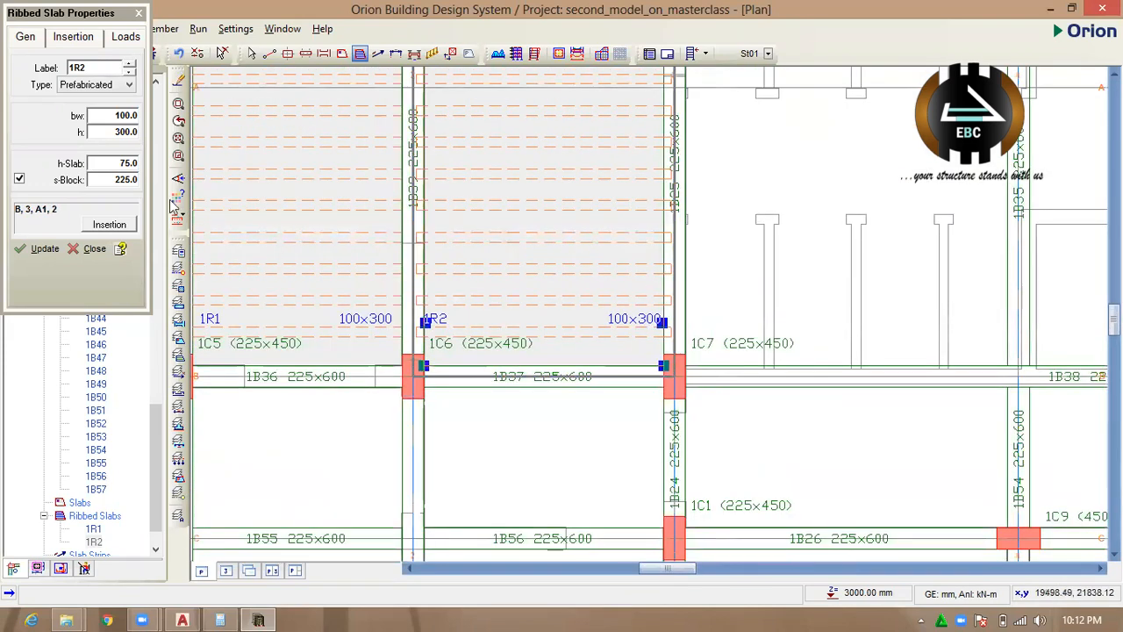
Place a ribbed slab in the panel between axes 3–4 and A1–B and change its type to Grillage.
{"action": "left_click", "coordinate": [103, 85]}
{"action": "left_click", "coordinate": [74, 118]}
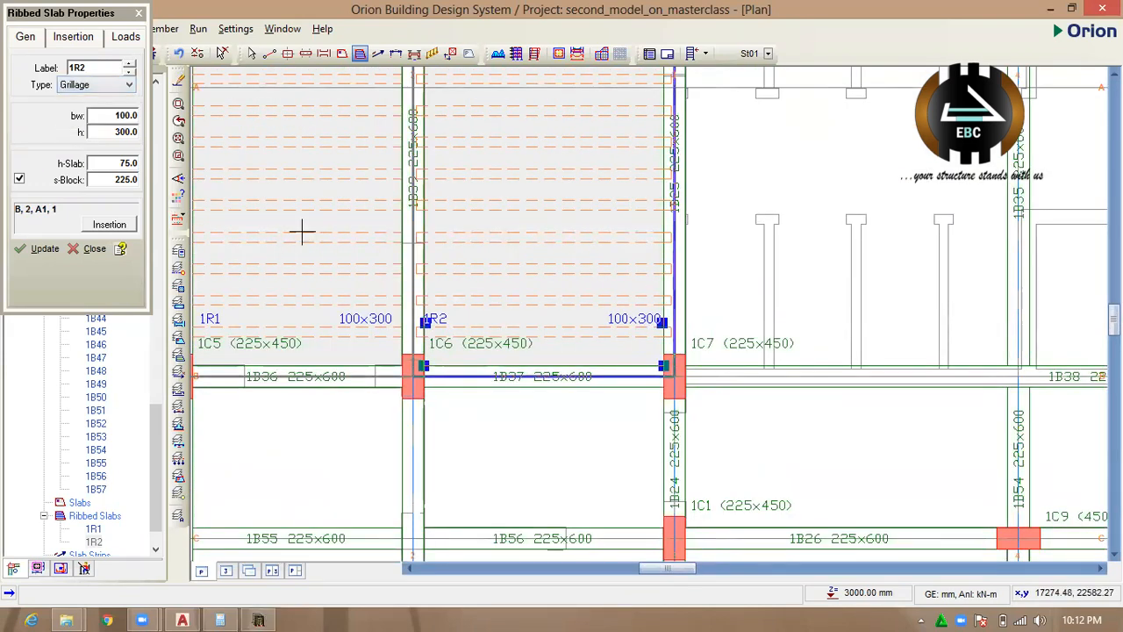
{"action": "scroll", "coordinate": [453, 277], "scroll_direction": "down", "scroll_amount": 4}
{"action": "left_click", "coordinate": [648, 221]}
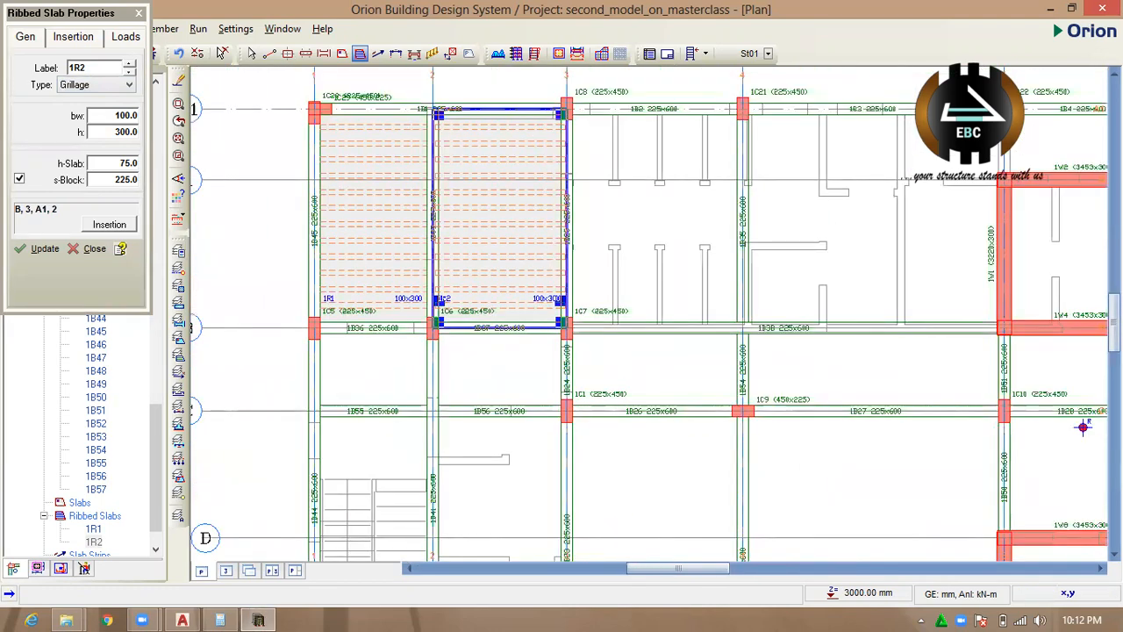
{"action": "scroll", "coordinate": [653, 219], "scroll_direction": "up", "scroll_amount": 3}
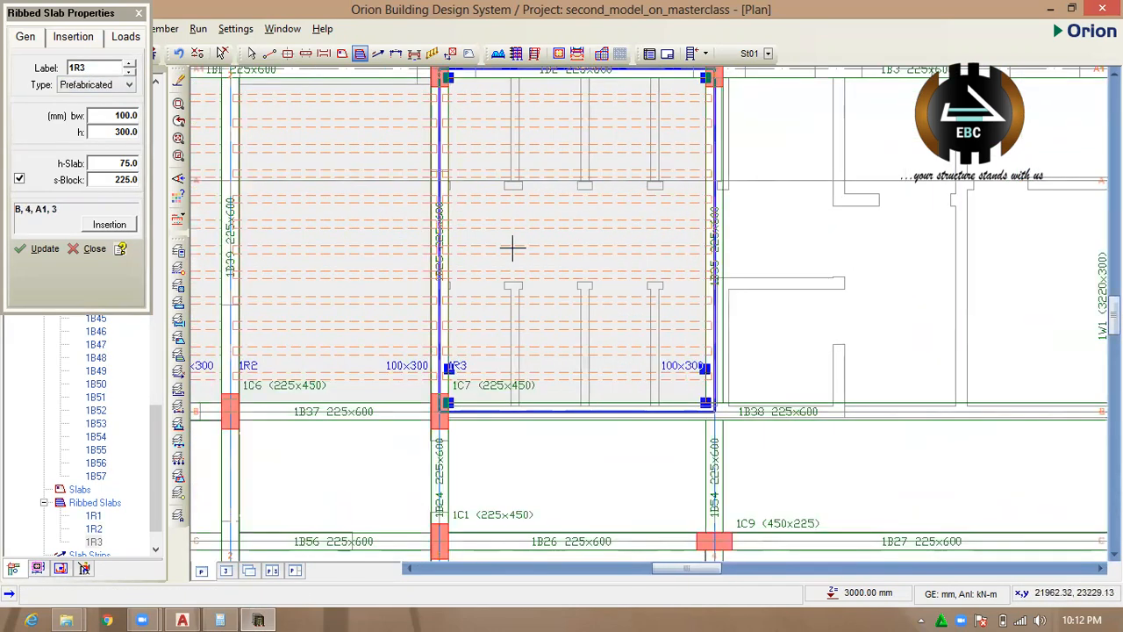
{"action": "scroll", "coordinate": [590, 250], "scroll_direction": "down", "scroll_amount": 2}
{"action": "left_click", "coordinate": [119, 85]}
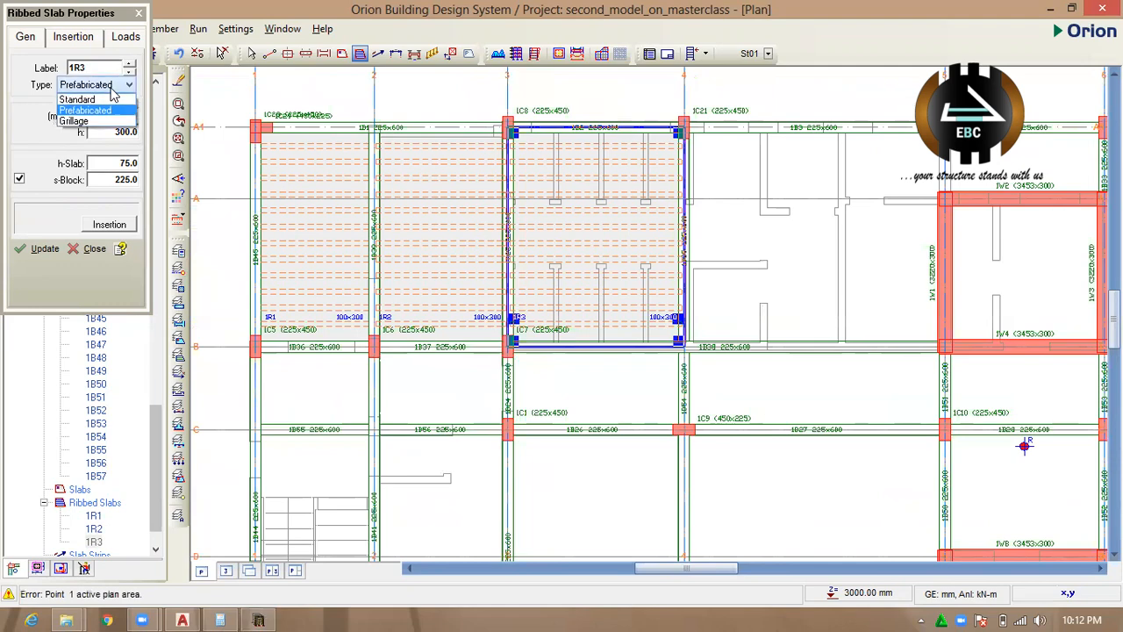
{"action": "left_click", "coordinate": [107, 121]}
{"action": "left_click", "coordinate": [40, 251]}
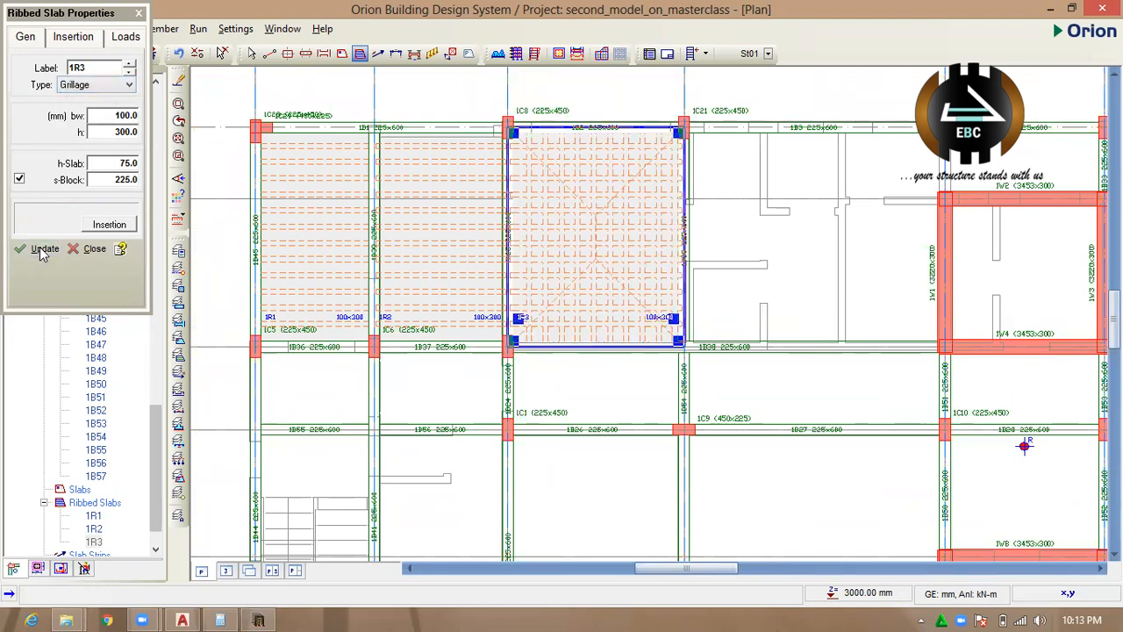
Examine the two-way rib layout of the grillage slab between axes 3 and 4 against the neighbouring one-way slabs.
{"action": "left_click", "coordinate": [616, 243]}
{"action": "scroll", "coordinate": [609, 211], "scroll_direction": "up", "scroll_amount": 5}
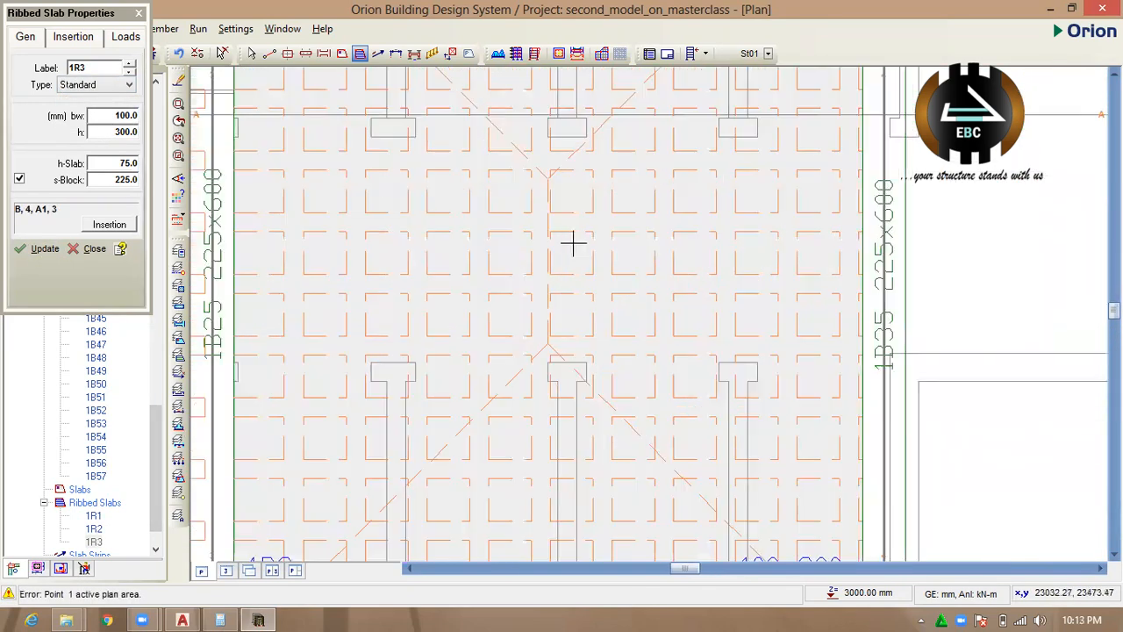
{"action": "scroll", "coordinate": [443, 202], "scroll_direction": "down", "scroll_amount": 2}
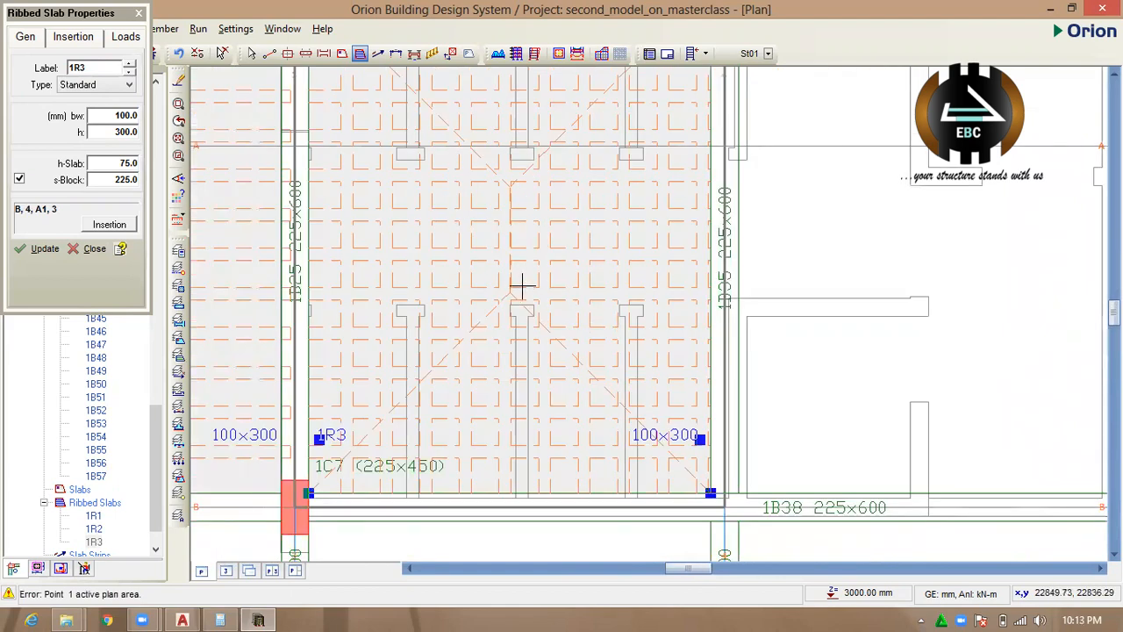
{"action": "scroll", "coordinate": [447, 364], "scroll_direction": "up", "scroll_amount": 2}
{"action": "scroll", "coordinate": [562, 332], "scroll_direction": "down", "scroll_amount": 2}
{"action": "scroll", "coordinate": [596, 329], "scroll_direction": "down", "scroll_amount": 2}
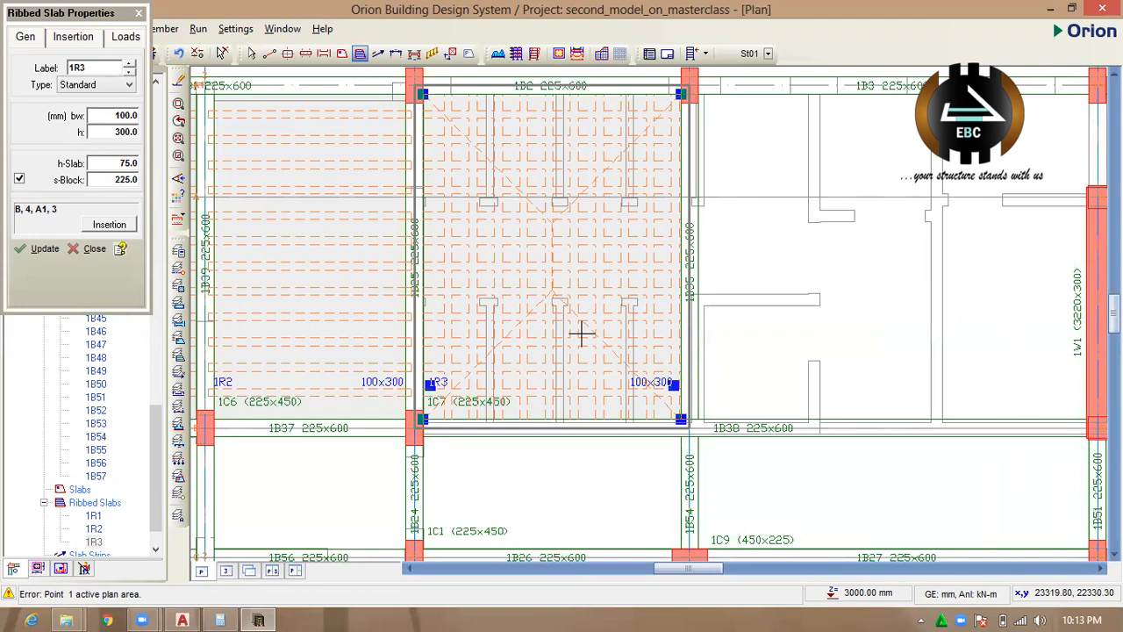
{"action": "scroll", "coordinate": [542, 359], "scroll_direction": "up", "scroll_amount": 2}
{"action": "scroll", "coordinate": [619, 314], "scroll_direction": "down", "scroll_amount": 2}
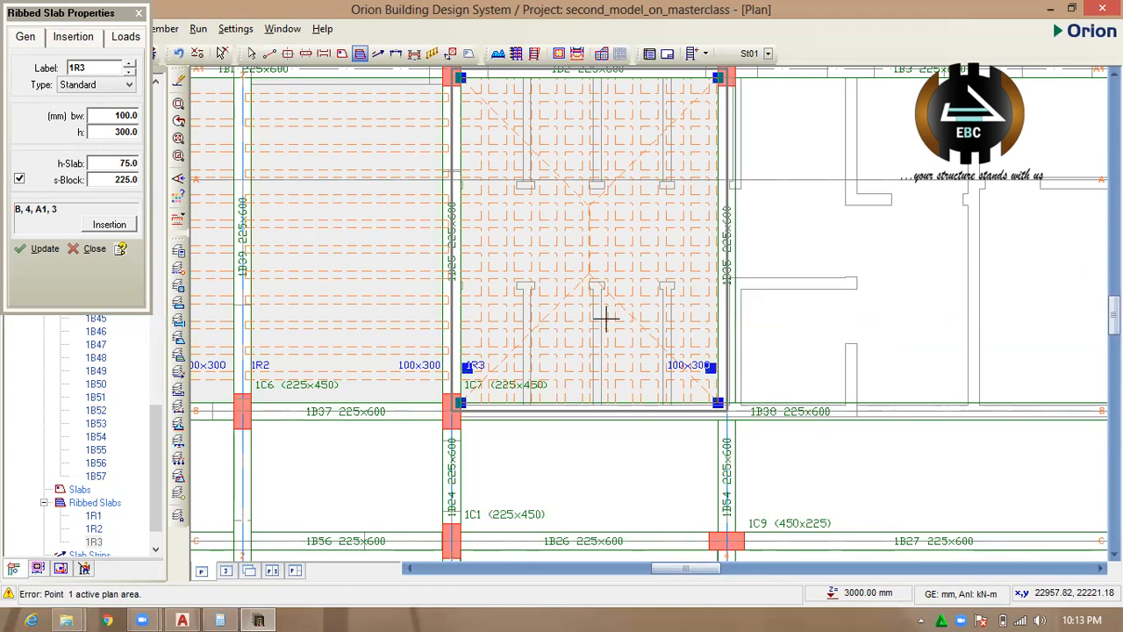
{"action": "scroll", "coordinate": [605, 320], "scroll_direction": "up", "scroll_amount": 2}
{"action": "scroll", "coordinate": [562, 309], "scroll_direction": "down", "scroll_amount": 2}
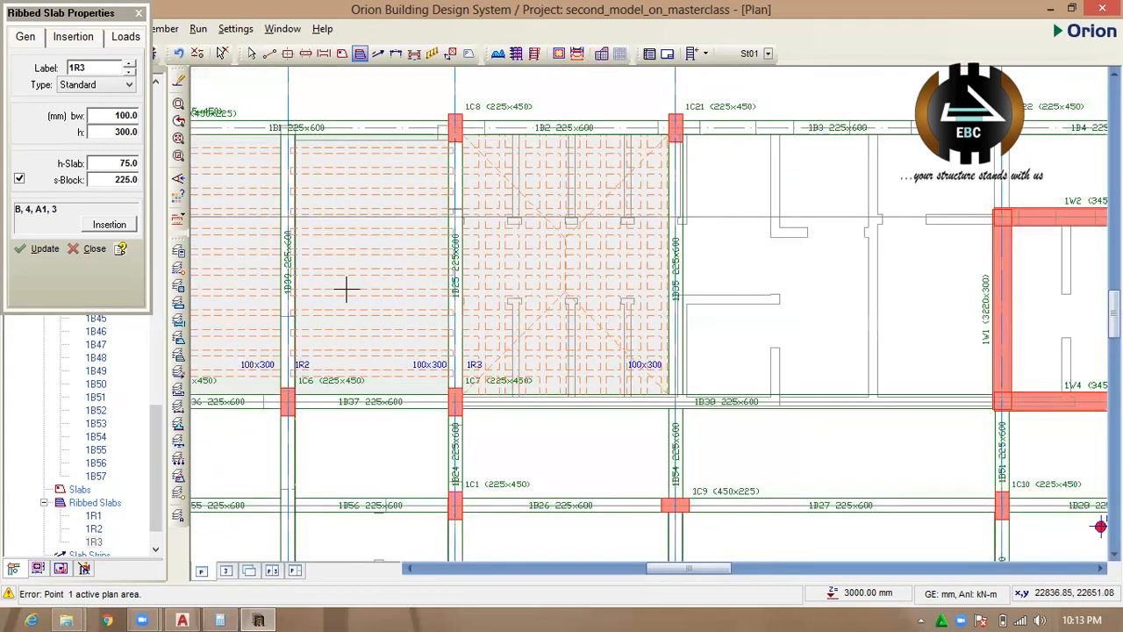
Try a Standard ribbed slab in the panel between axes 4 and 6 above axis B, and undo the placement.
{"action": "scroll", "coordinate": [688, 256], "scroll_direction": "down", "scroll_amount": 1}
{"action": "scroll", "coordinate": [688, 256], "scroll_direction": "down", "scroll_amount": 1}
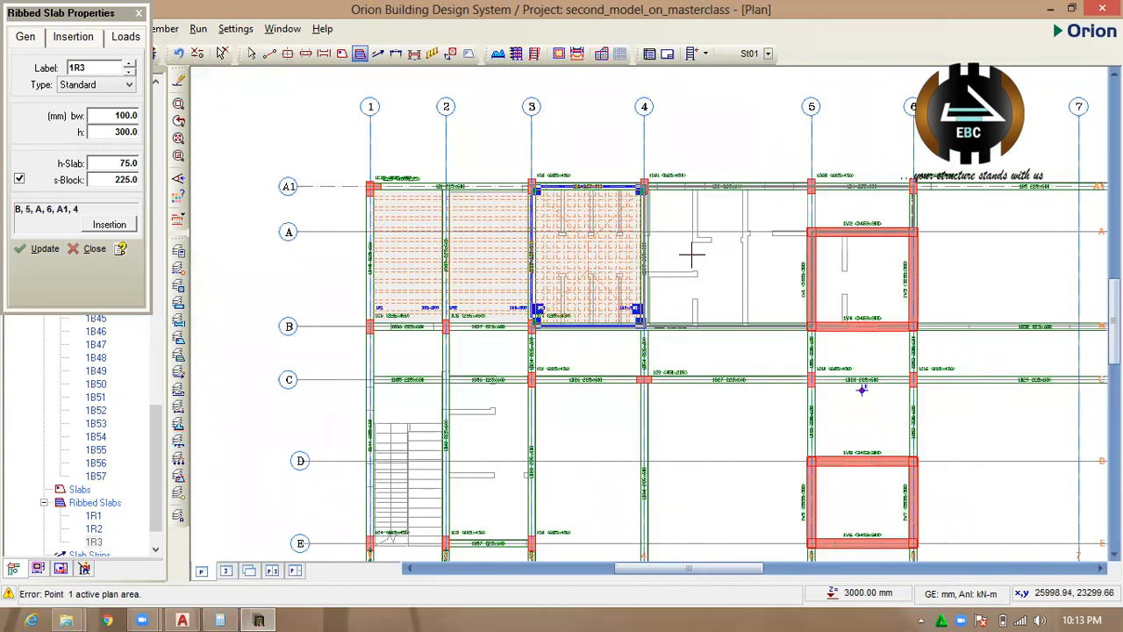
{"action": "left_click", "coordinate": [688, 255]}
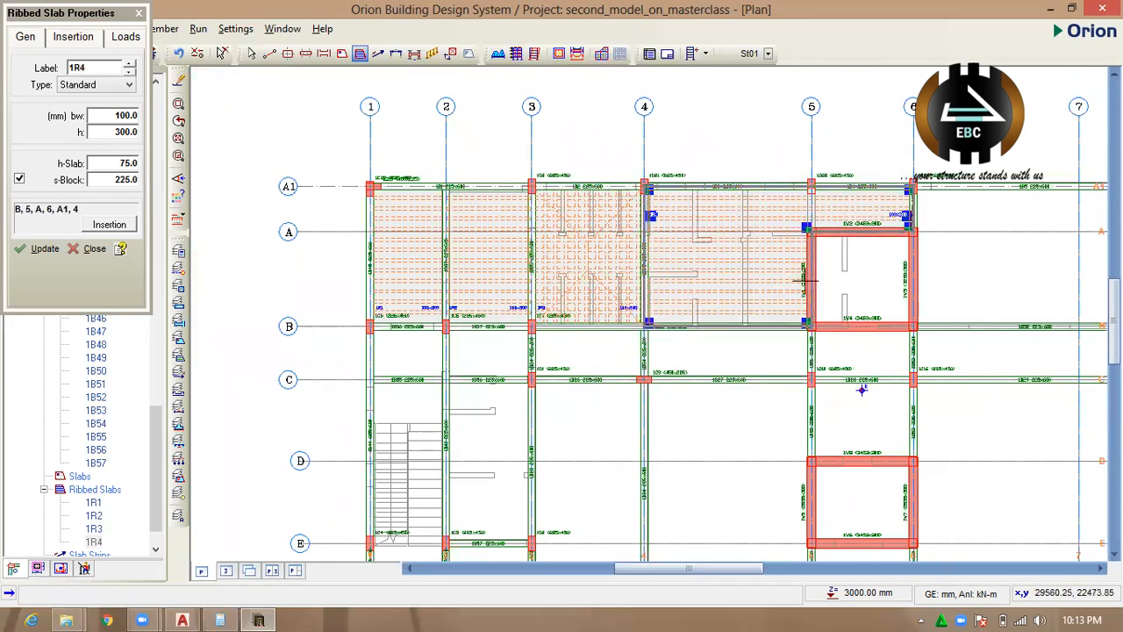
{"action": "key", "text": "ctrl+z"}
Place Standard ribbed slabs between axes B–C in bays 1–2 and 2–3, and between axes C–E in bay 2–3.
{"action": "left_click", "coordinate": [420, 364]}
{"action": "left_click", "coordinate": [501, 372]}
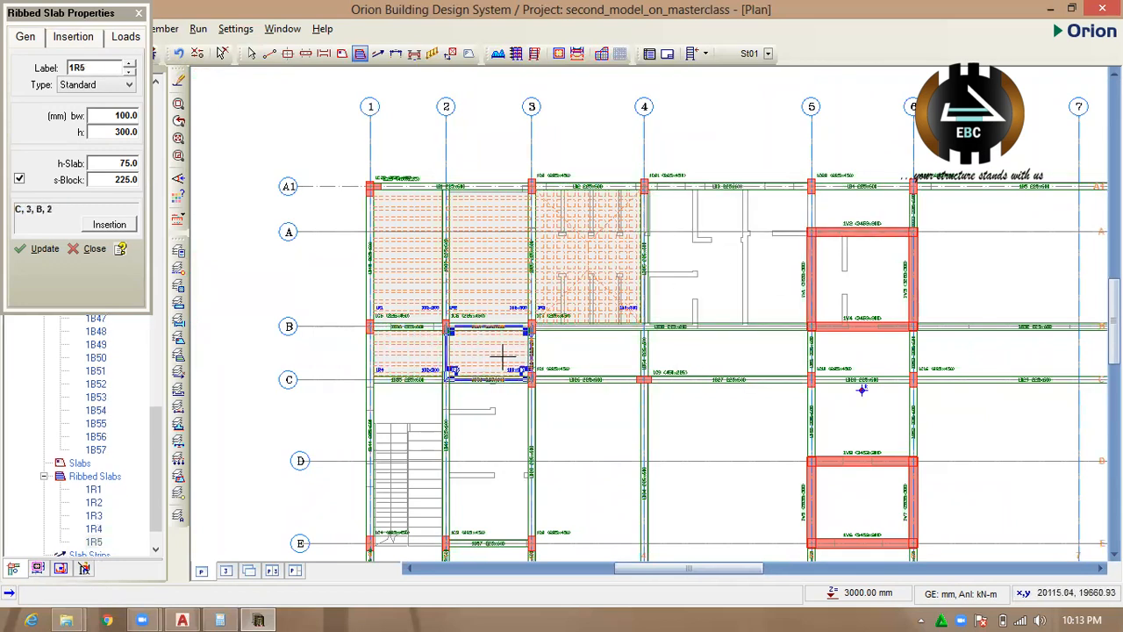
{"action": "scroll", "coordinate": [506, 391], "scroll_direction": "down", "scroll_amount": 1}
{"action": "left_click", "coordinate": [494, 386]}
Try a ribbed slab in the panel between axes 3–4 and D–E, and delete it.
{"action": "left_click", "coordinate": [563, 422]}
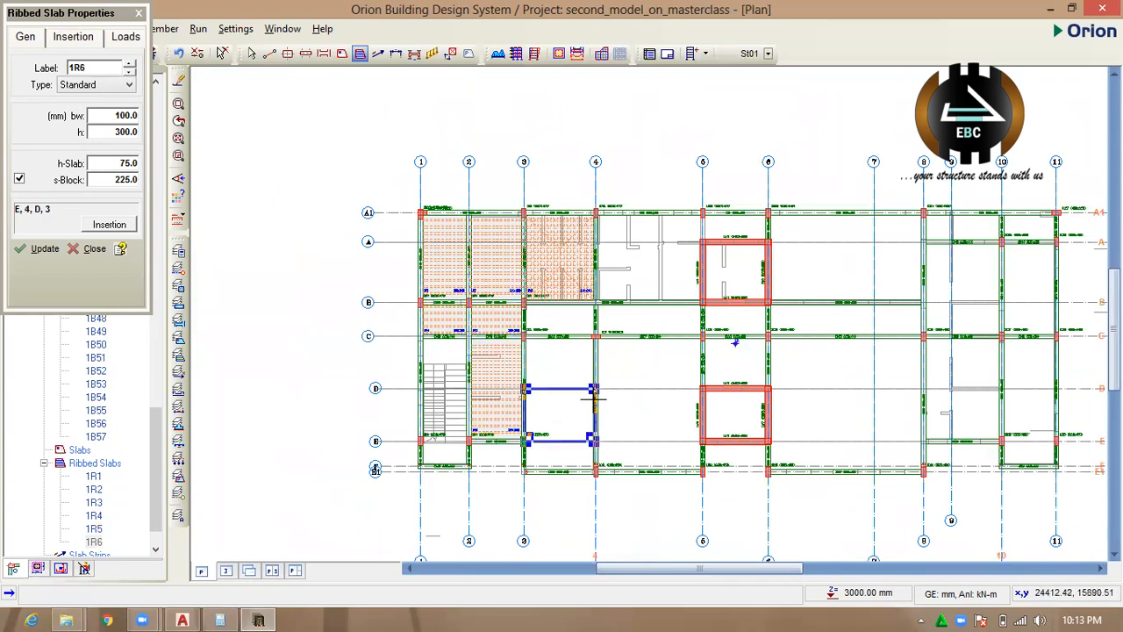
{"action": "scroll", "coordinate": [606, 443], "scroll_direction": "up", "scroll_amount": 2}
{"action": "key", "text": "Delete"}
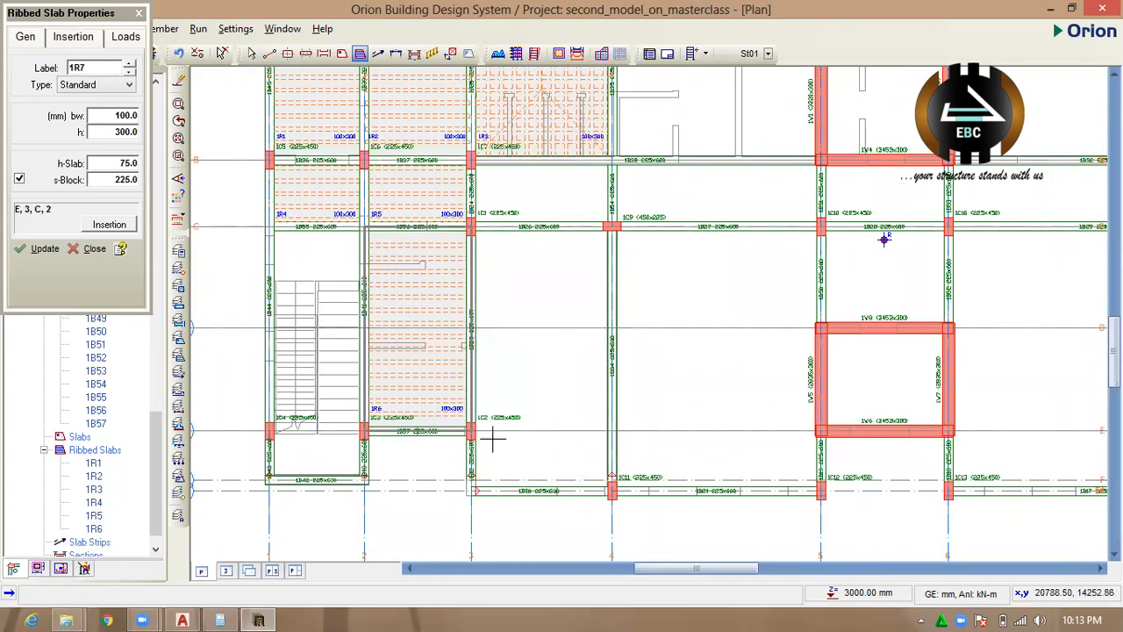
Place Standard ribbed slabs between axes E–F in bays 3–4 and 4–5, and between axes D–E in bay 4–5.
{"action": "left_click", "coordinate": [554, 454]}
{"action": "left_click", "coordinate": [712, 454]}
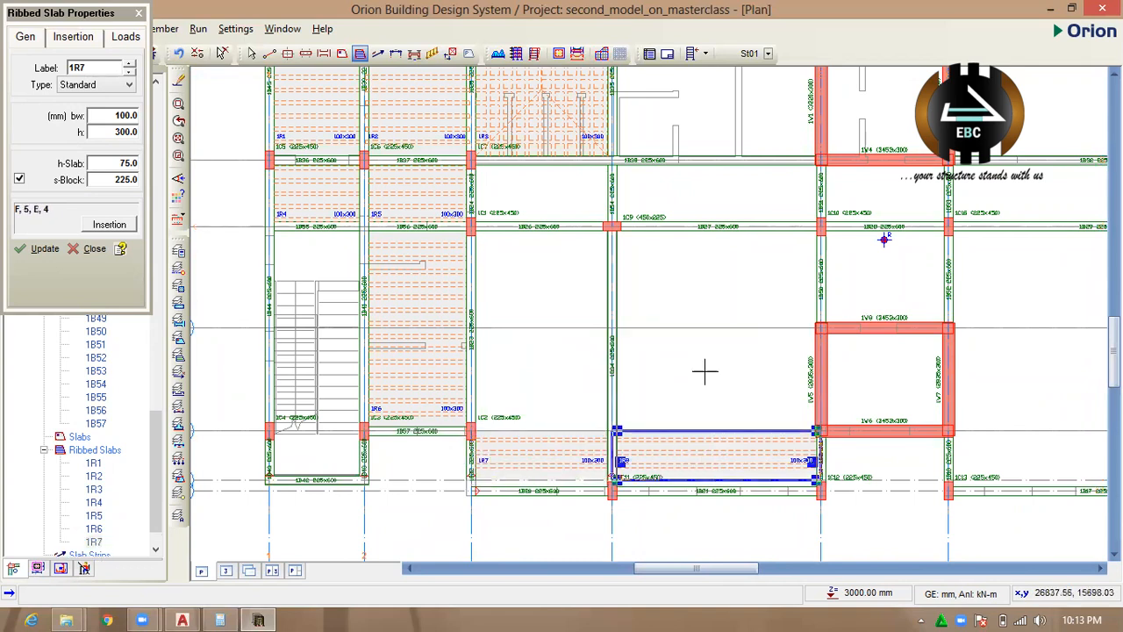
{"action": "left_click", "coordinate": [705, 371]}
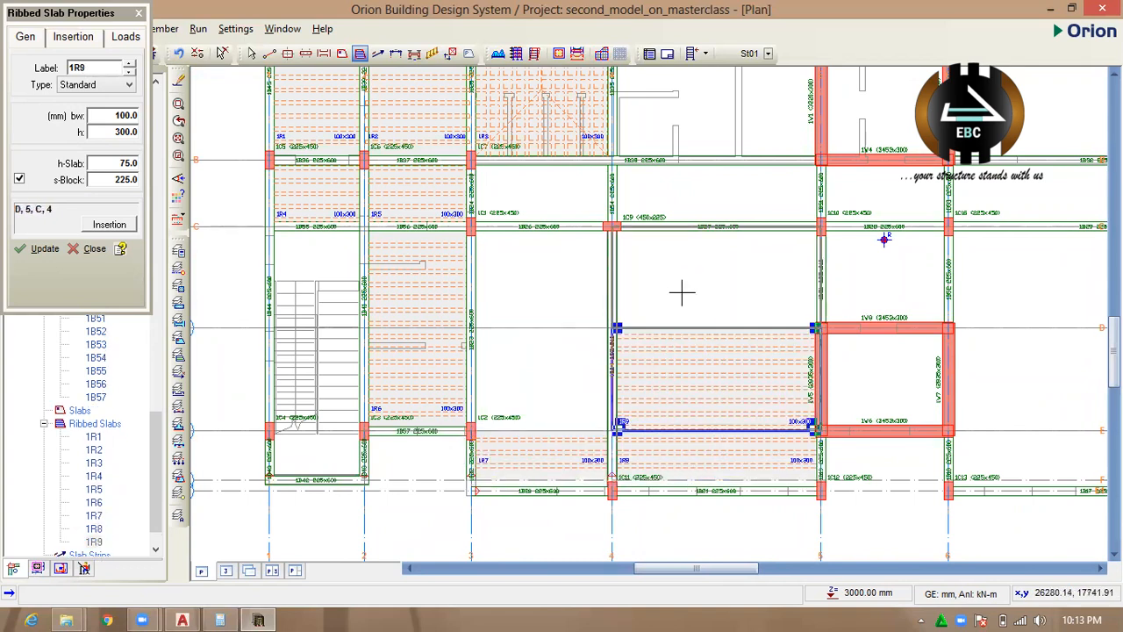
Change the ribbed slab between axes 4–5 and D–E to the Grillage type.
{"action": "left_click", "coordinate": [109, 85]}
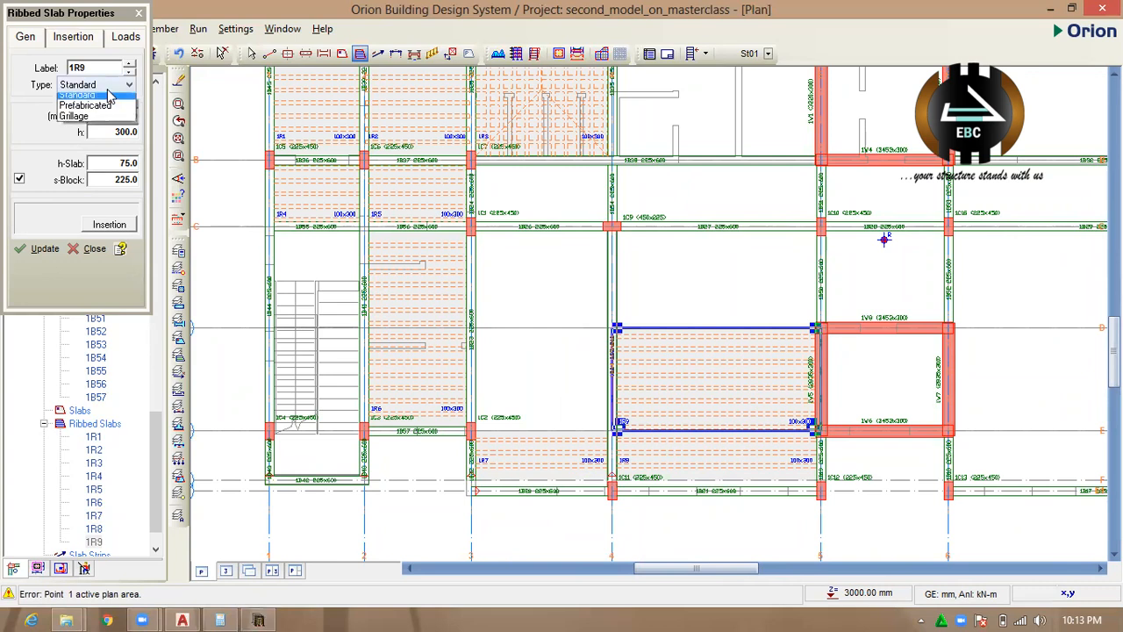
{"action": "left_click", "coordinate": [88, 123]}
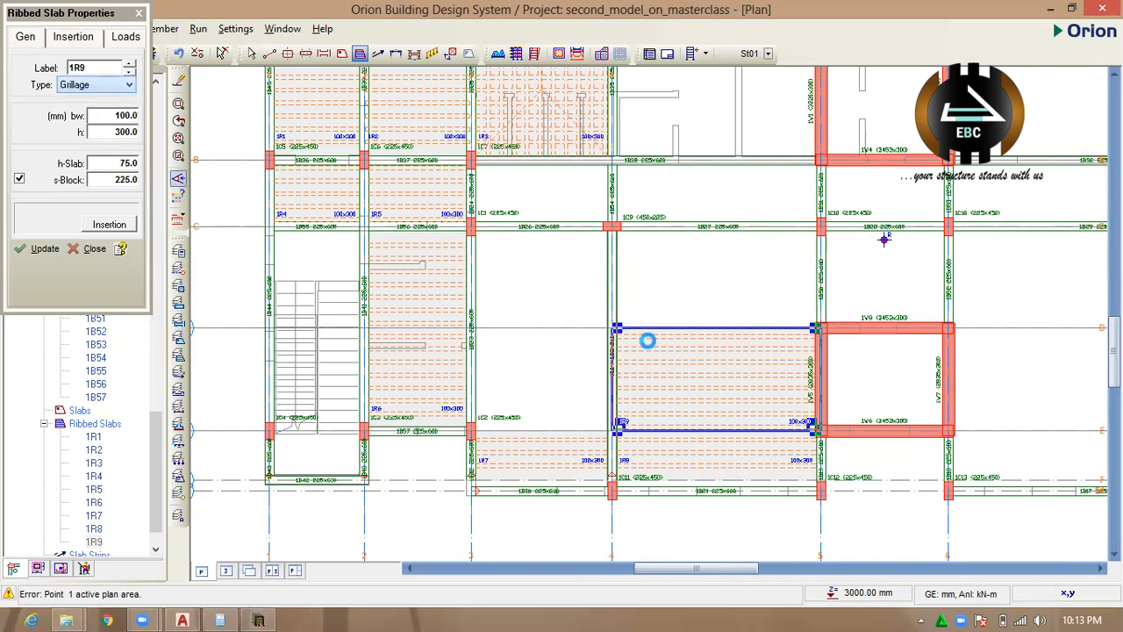
{"action": "left_click", "coordinate": [42, 250]}
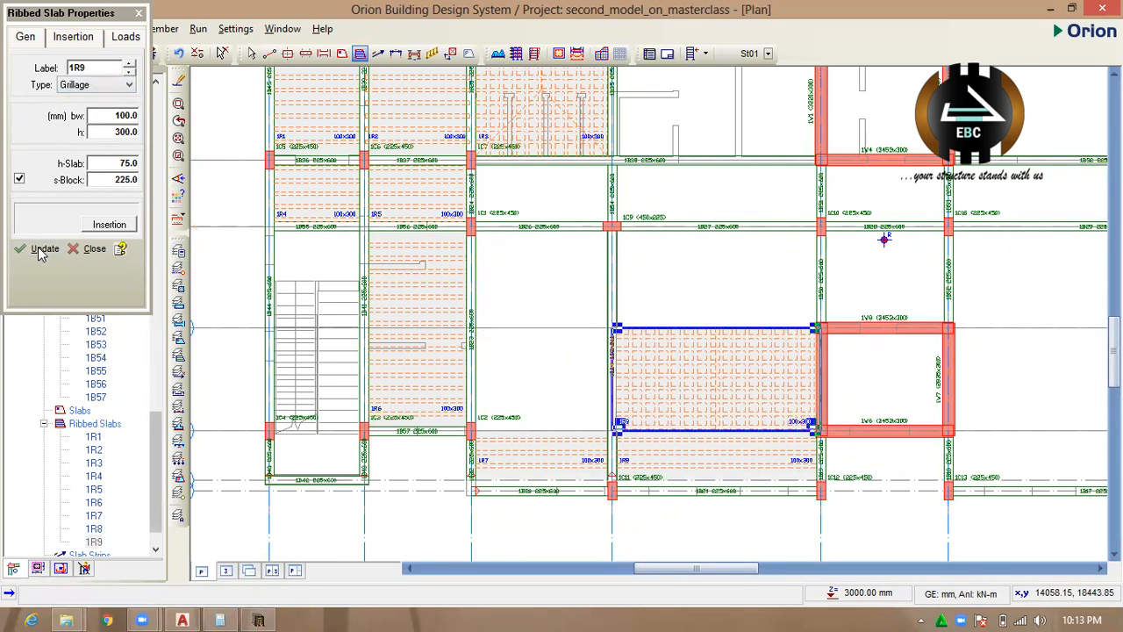
Change the ribbed slab between axes 4–5 and E–F to the Grillage type.
{"action": "left_click", "coordinate": [672, 460]}
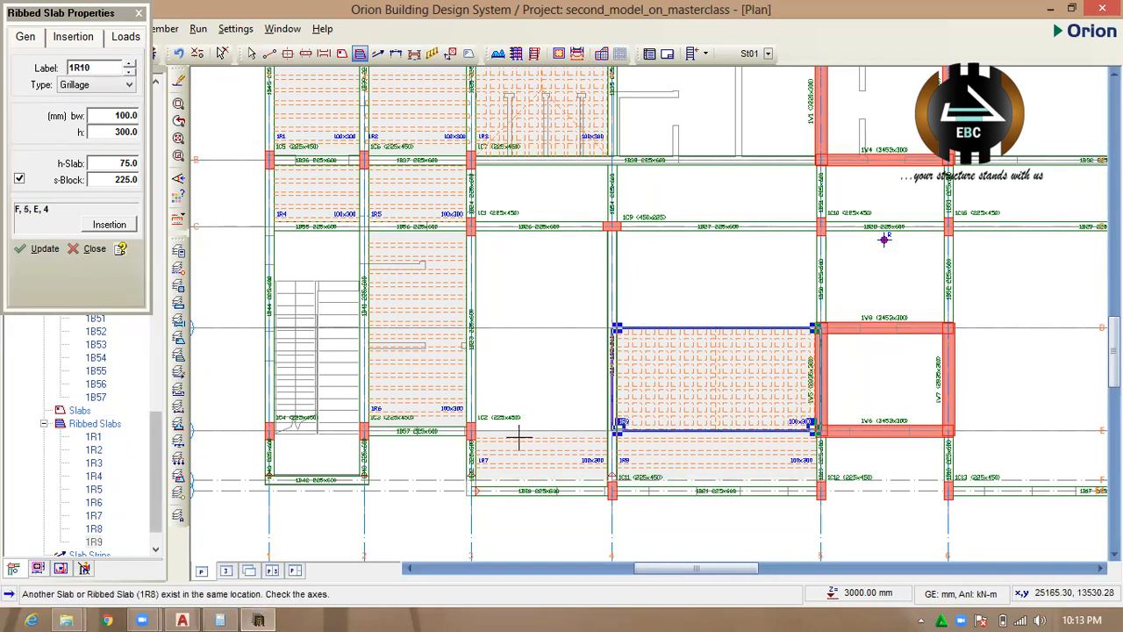
{"action": "left_click", "coordinate": [95, 252]}
{"action": "left_click", "coordinate": [657, 454]}
{"action": "right_click", "coordinate": [637, 453]}
{"action": "left_click", "coordinate": [722, 265]}
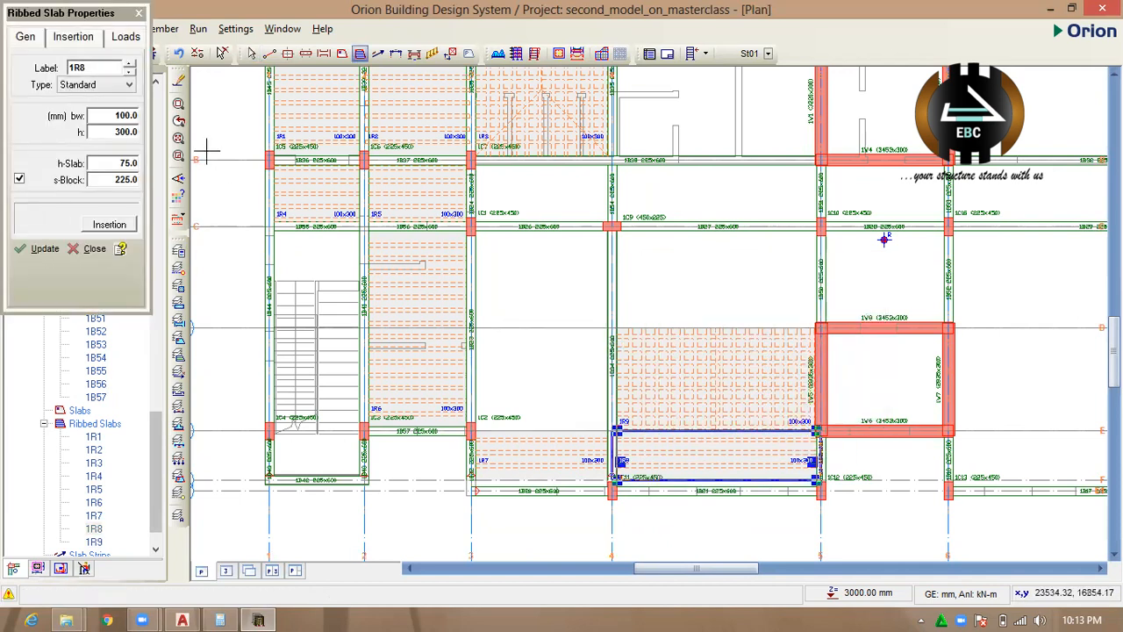
{"action": "left_click", "coordinate": [97, 84]}
{"action": "left_click", "coordinate": [79, 114]}
{"action": "left_click", "coordinate": [40, 249]}
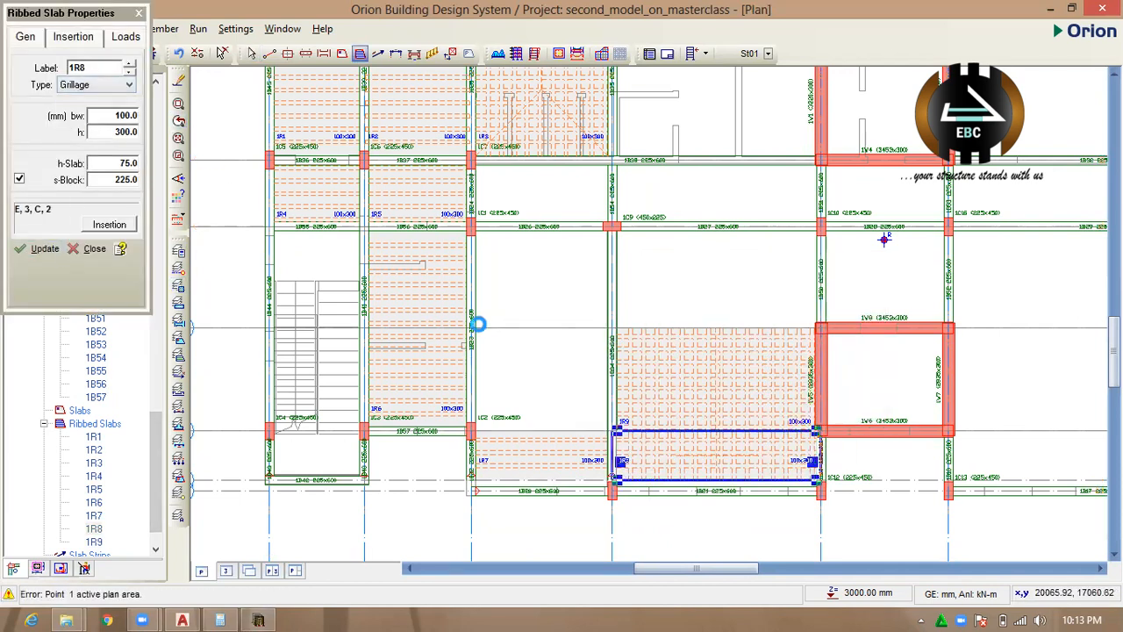
Place Grillage ribbed slabs between axes C–D in bays 3–4, 4–5 and 5–6, and between axes B–C in bay 4–5.
{"action": "left_click", "coordinate": [562, 317]}
{"action": "left_click", "coordinate": [700, 294]}
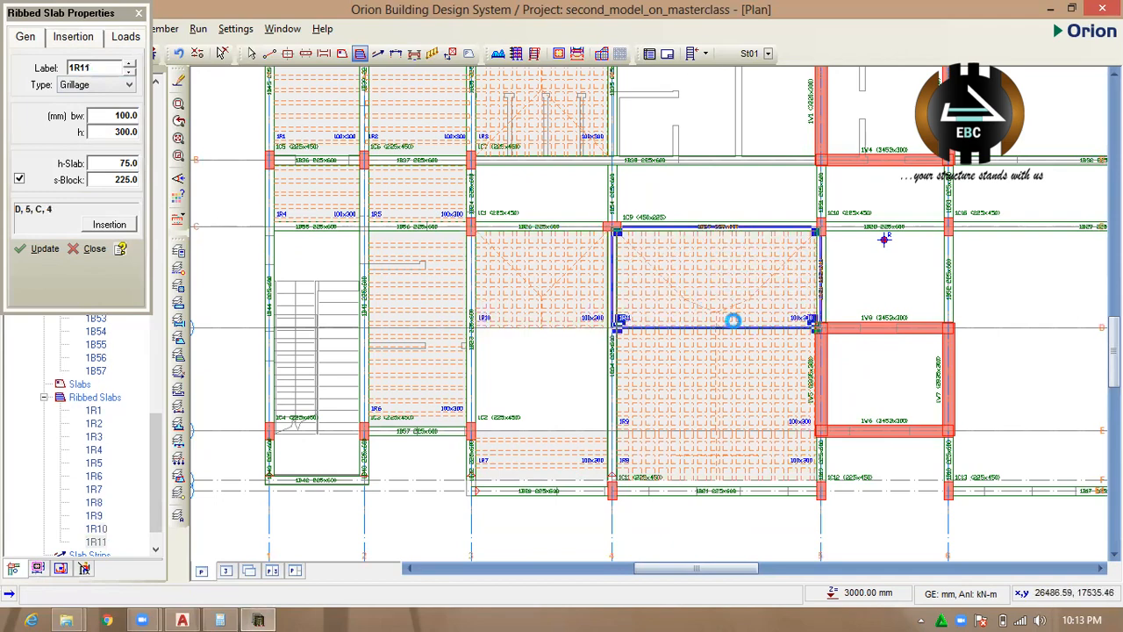
{"action": "left_click", "coordinate": [888, 277]}
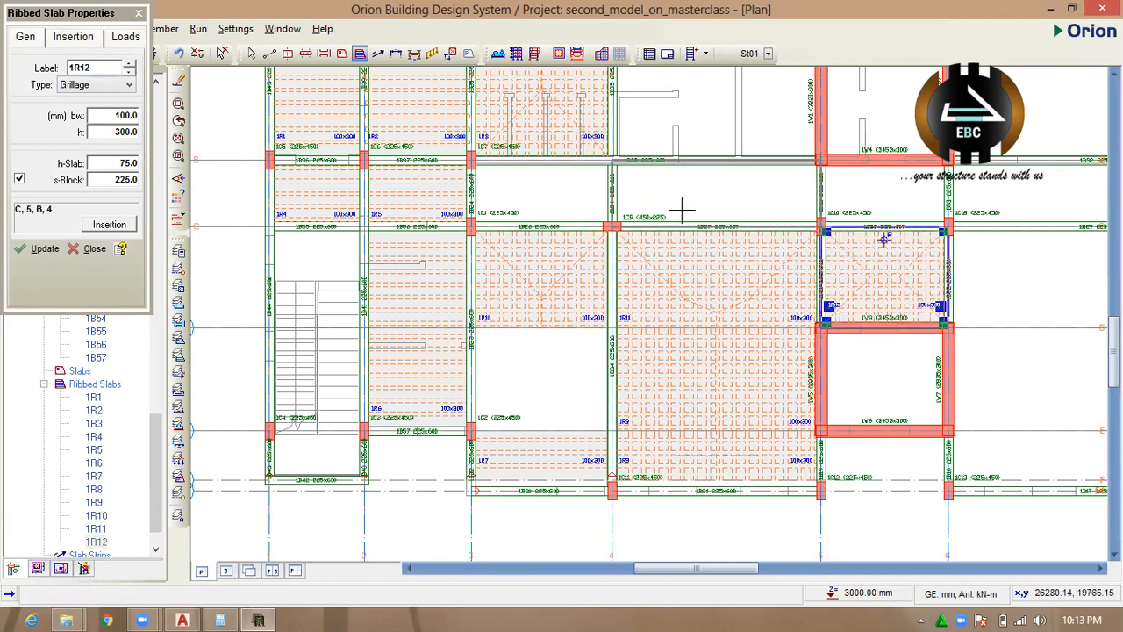
{"action": "left_click", "coordinate": [729, 206]}
Place Grillage ribbed slabs between axes B–C in bays 5–6 and 6–8, and between axes A1–B in bay 6–8.
{"action": "scroll", "coordinate": [618, 304], "scroll_direction": "down", "scroll_amount": 2}
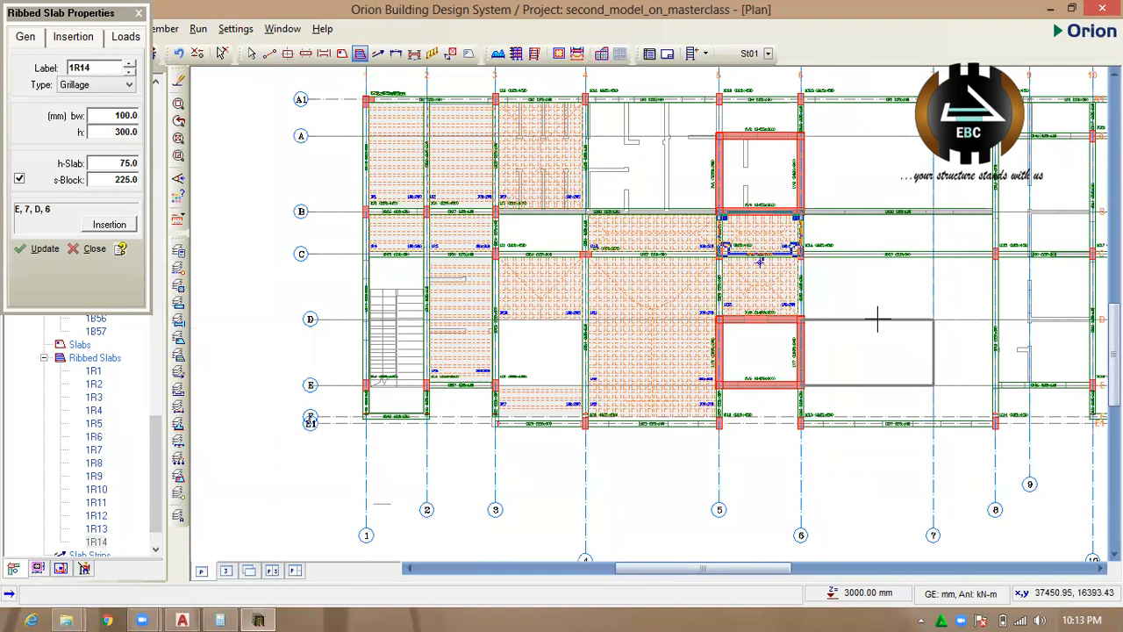
{"action": "left_click", "coordinate": [865, 231]}
{"action": "left_click", "coordinate": [865, 231]}
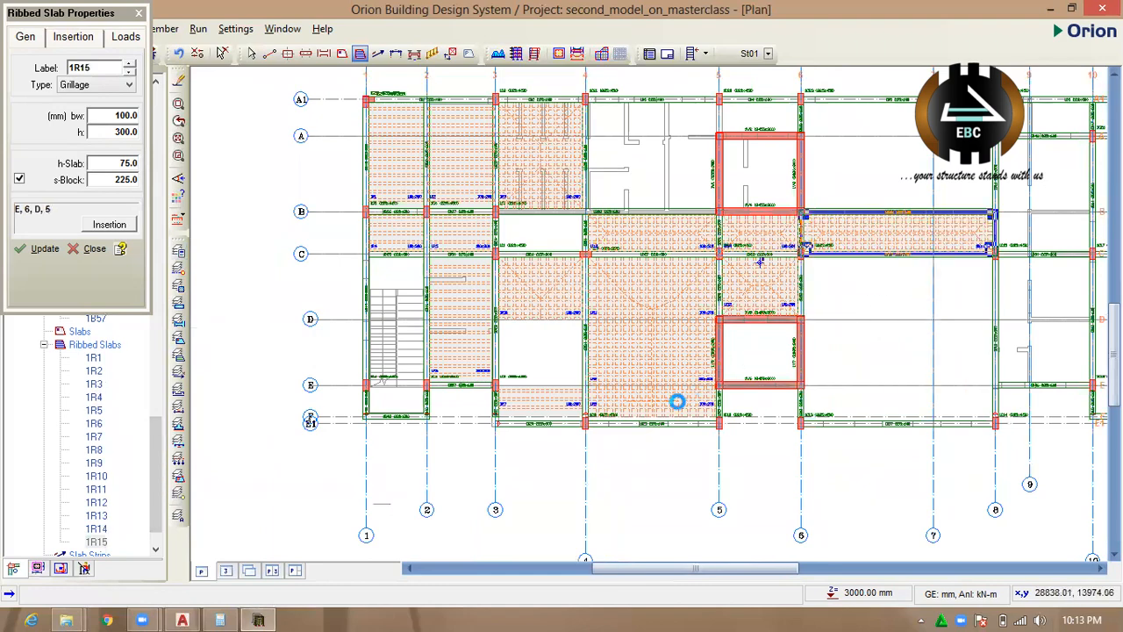
{"action": "scroll", "coordinate": [852, 220], "scroll_direction": "down", "scroll_amount": 2}
{"action": "scroll", "coordinate": [828, 234], "scroll_direction": "up", "scroll_amount": 2}
{"action": "left_click", "coordinate": [796, 261]}
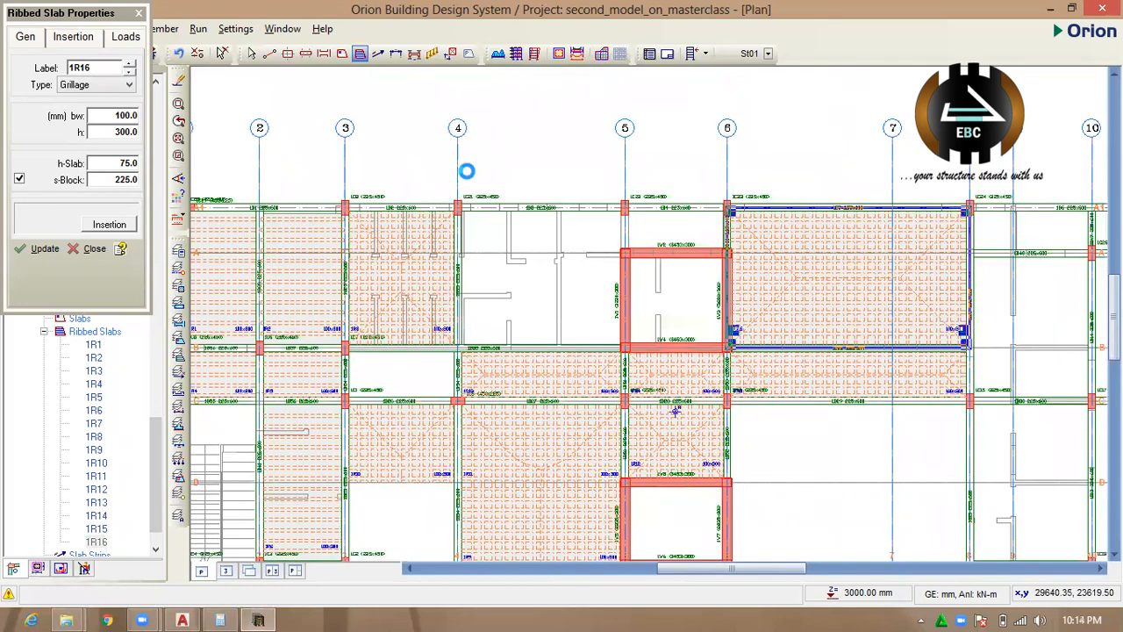
Add a 225 x 600 mm beam along axis 5 between axes A and A1.
{"action": "scroll", "coordinate": [625, 163], "scroll_direction": "up", "scroll_amount": 1}
{"action": "left_click", "coordinate": [323, 53]}
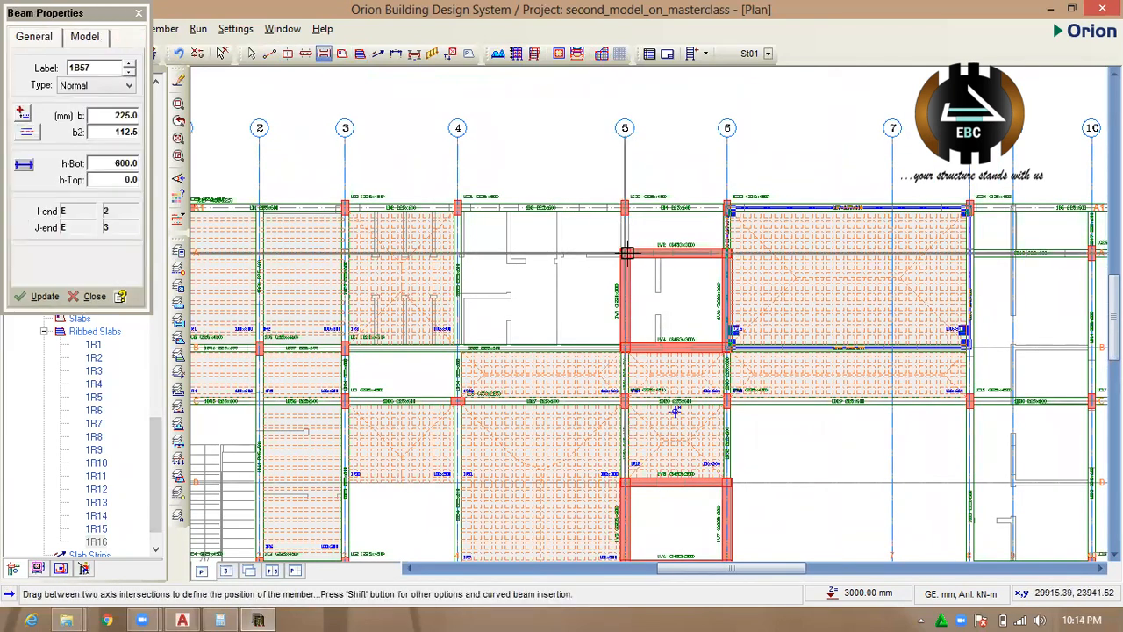
{"action": "left_click_drag", "start_coordinate": [624, 254], "coordinate": [623, 208]}
{"action": "scroll", "coordinate": [628, 218], "scroll_direction": "up", "scroll_amount": 2}
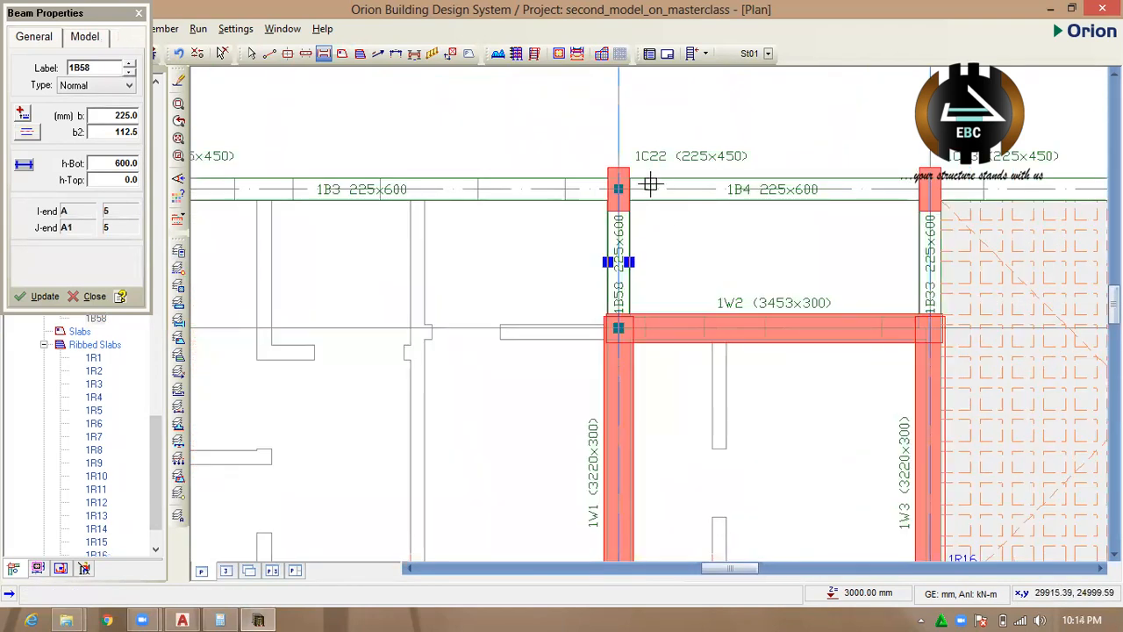
{"action": "scroll", "coordinate": [649, 181], "scroll_direction": "down", "scroll_amount": 2}
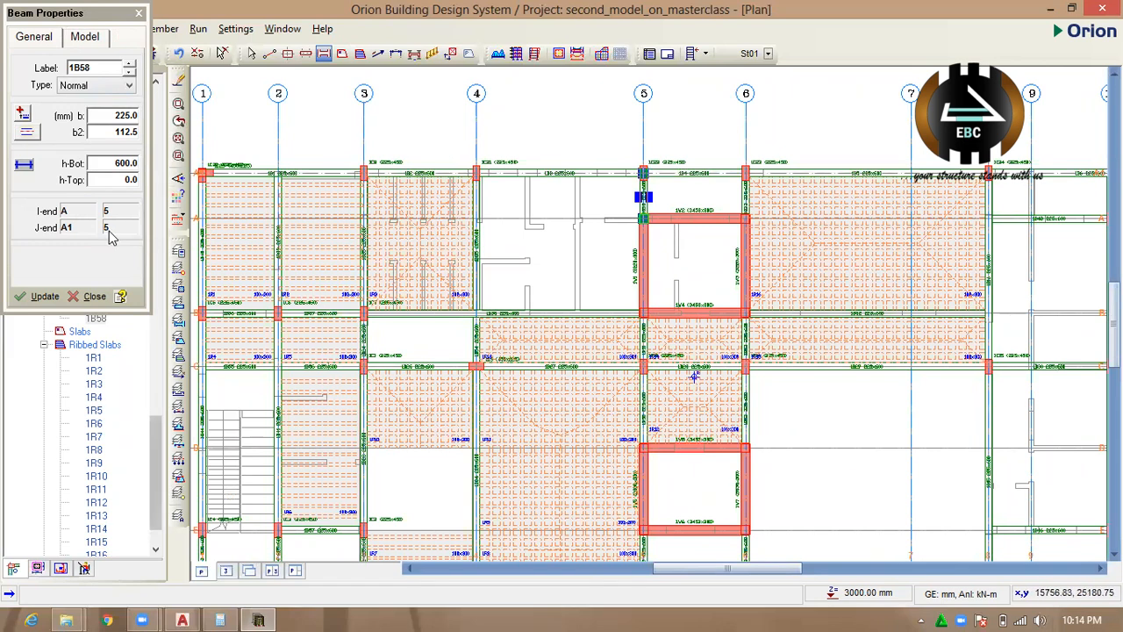
{"action": "left_click", "coordinate": [40, 295]}
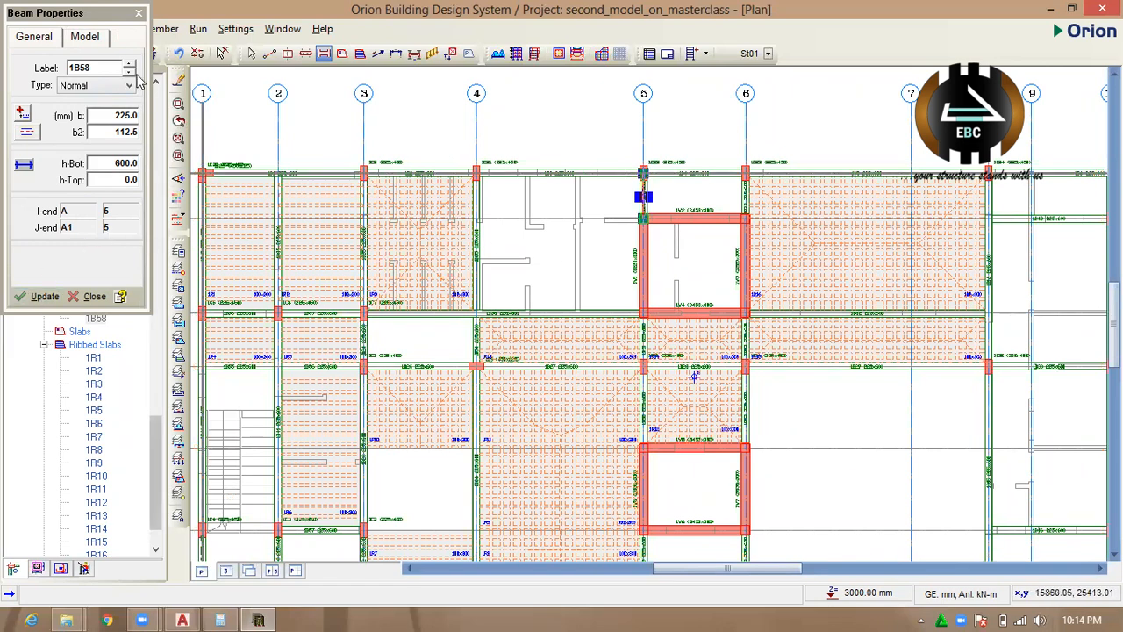
{"action": "left_click", "coordinate": [139, 12]}
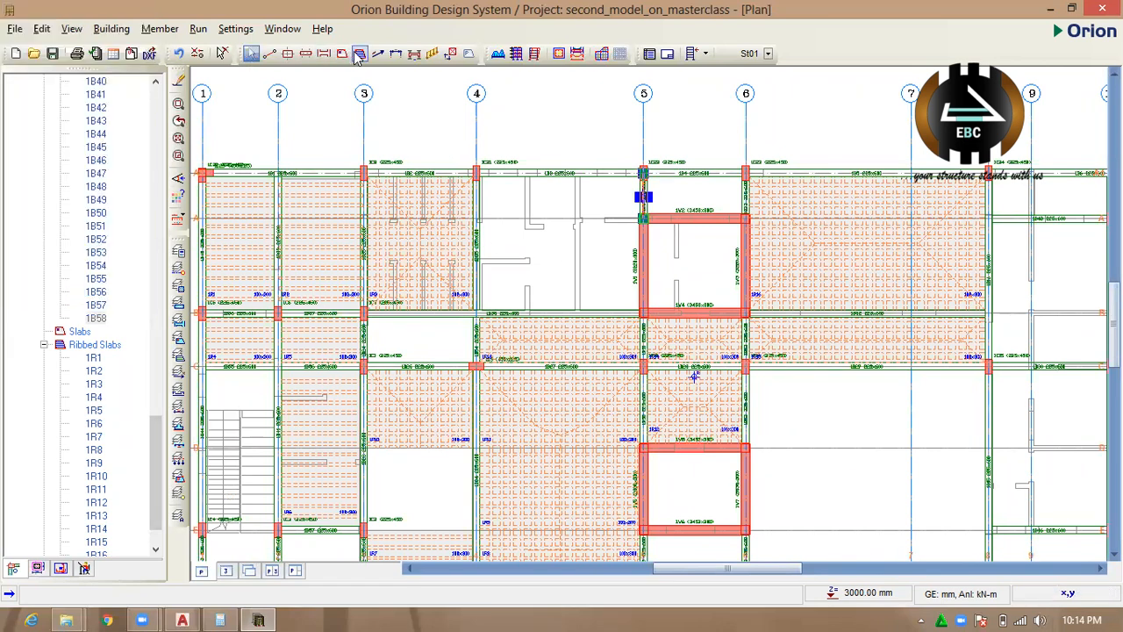
Place Grillage ribbed slabs between A1–A in bay 5–6, A1–B in bay 4–5, and B–C and D–E in bay 3–4.
{"action": "left_click", "coordinate": [358, 54]}
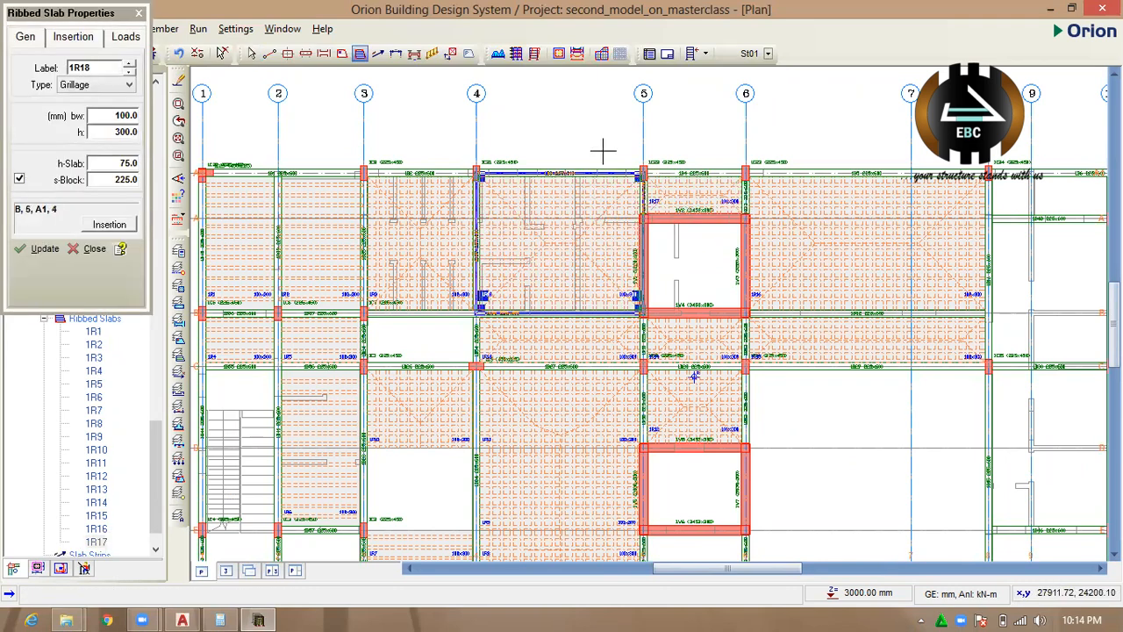
{"action": "scroll", "coordinate": [603, 151], "scroll_direction": "down", "scroll_amount": 2}
{"action": "scroll", "coordinate": [482, 282], "scroll_direction": "up", "scroll_amount": 1}
{"action": "left_click", "coordinate": [482, 281]}
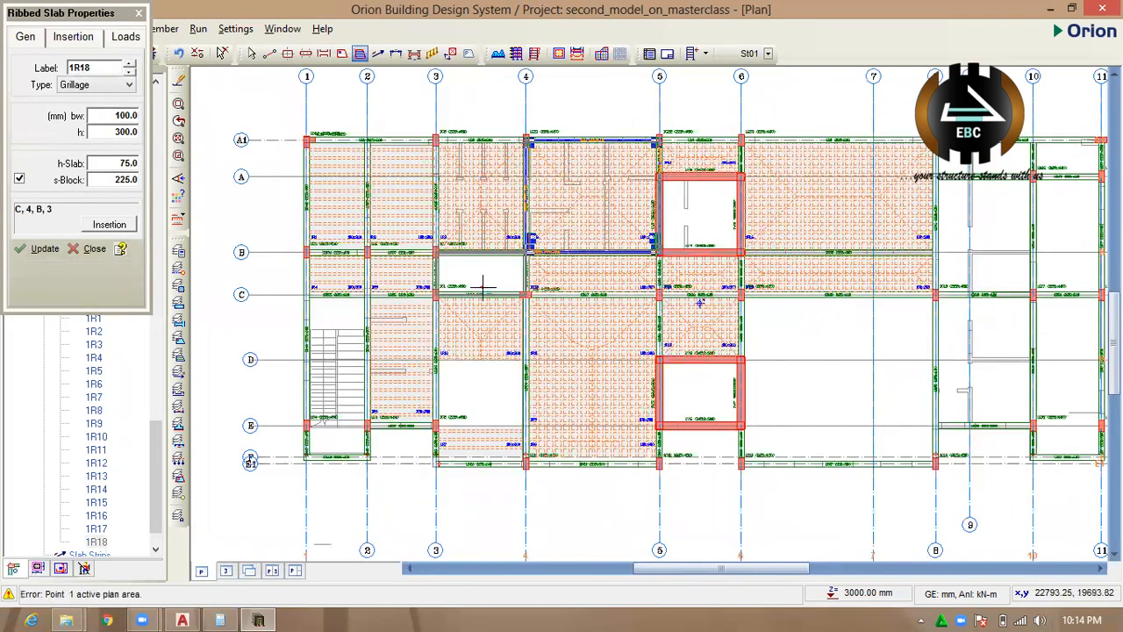
{"action": "left_click", "coordinate": [471, 401]}
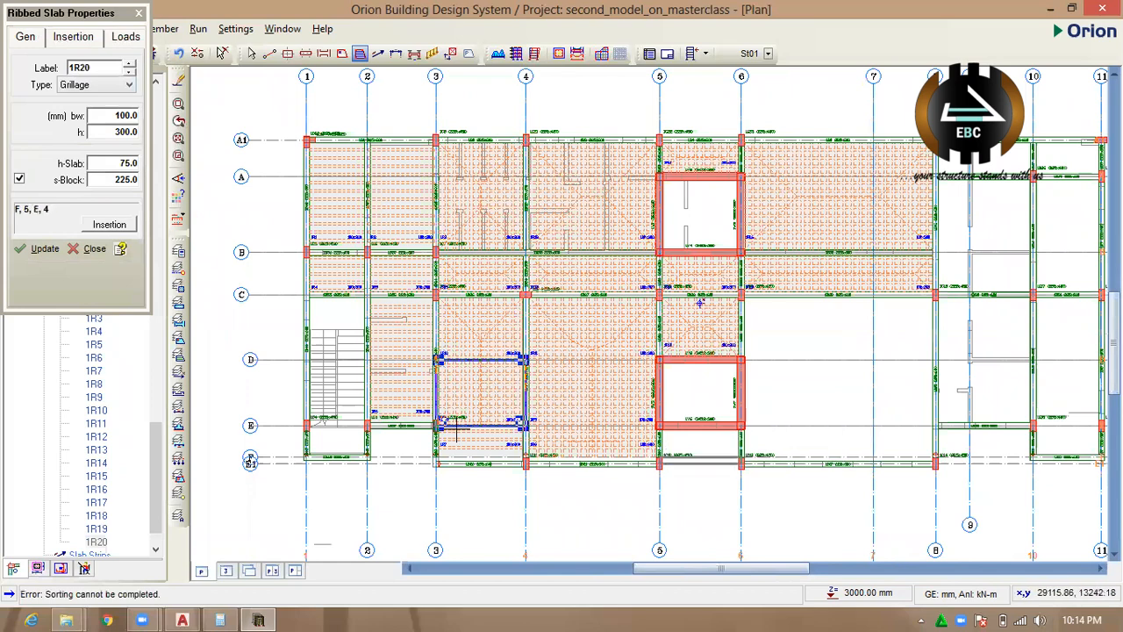
{"action": "key", "text": "Escape"}
{"action": "scroll", "coordinate": [482, 447], "scroll_direction": "up", "scroll_amount": 1}
{"action": "left_click", "coordinate": [482, 446]}
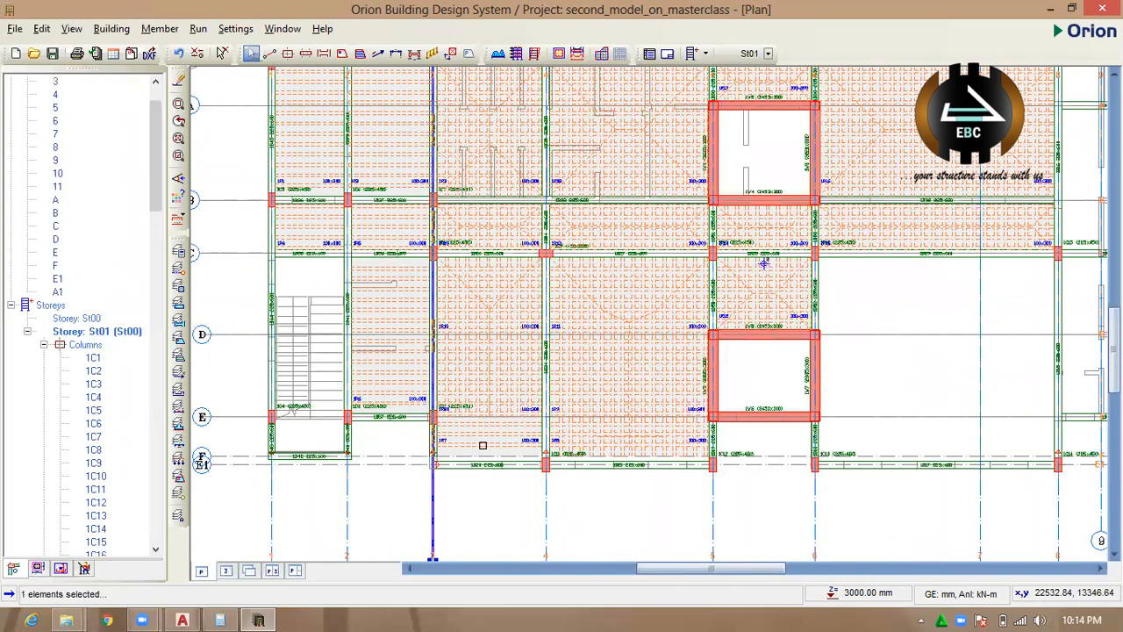
{"action": "right_click", "coordinate": [482, 446]}
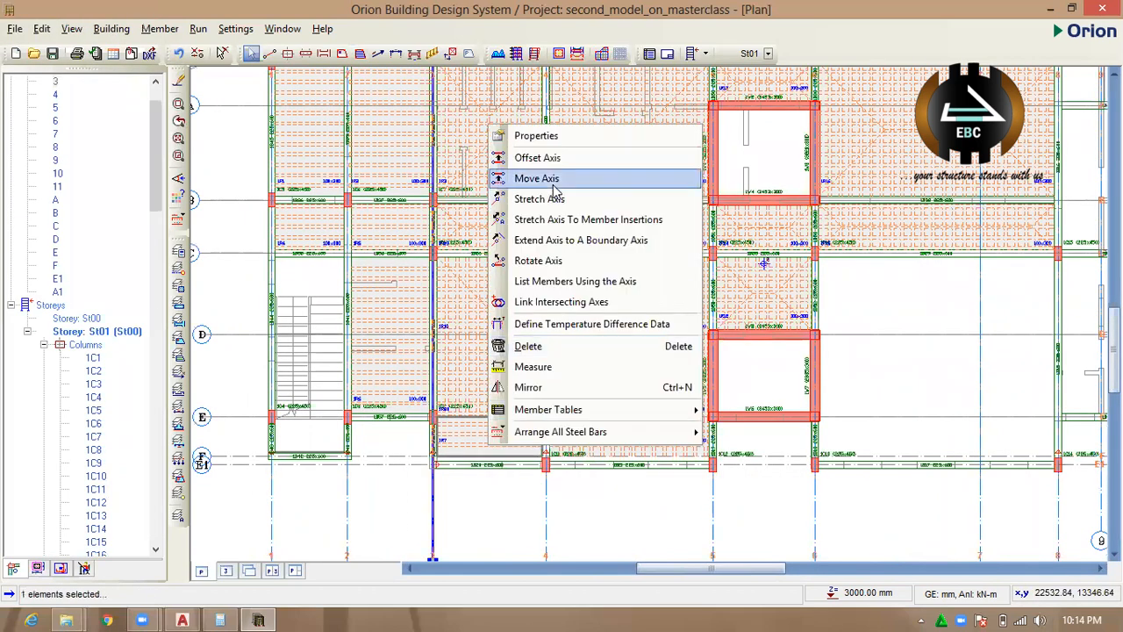
{"action": "left_click", "coordinate": [561, 136]}
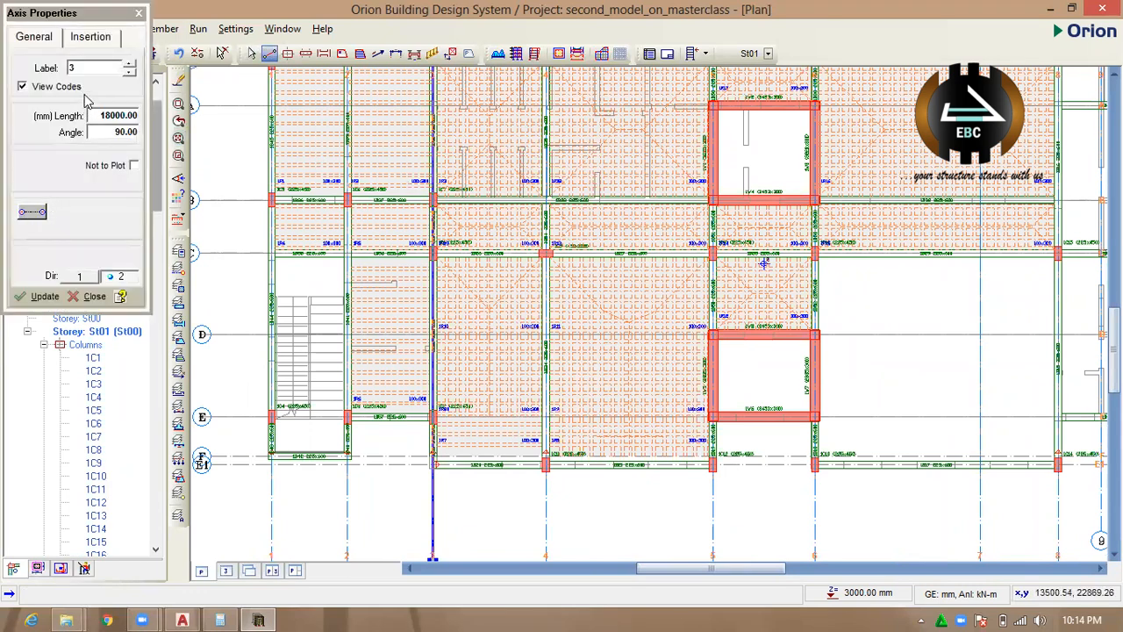
{"action": "left_click", "coordinate": [139, 13]}
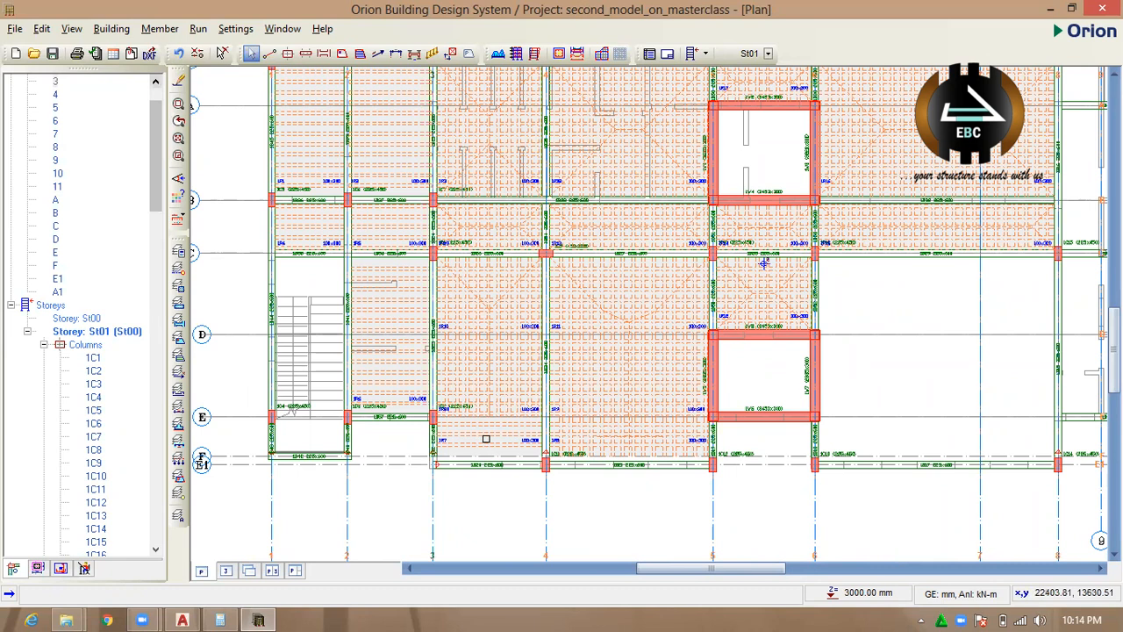
Change the ribbed slab between axes 3–4 and E–F to the Grillage type.
{"action": "left_click", "coordinate": [491, 441]}
{"action": "right_click", "coordinate": [493, 442]}
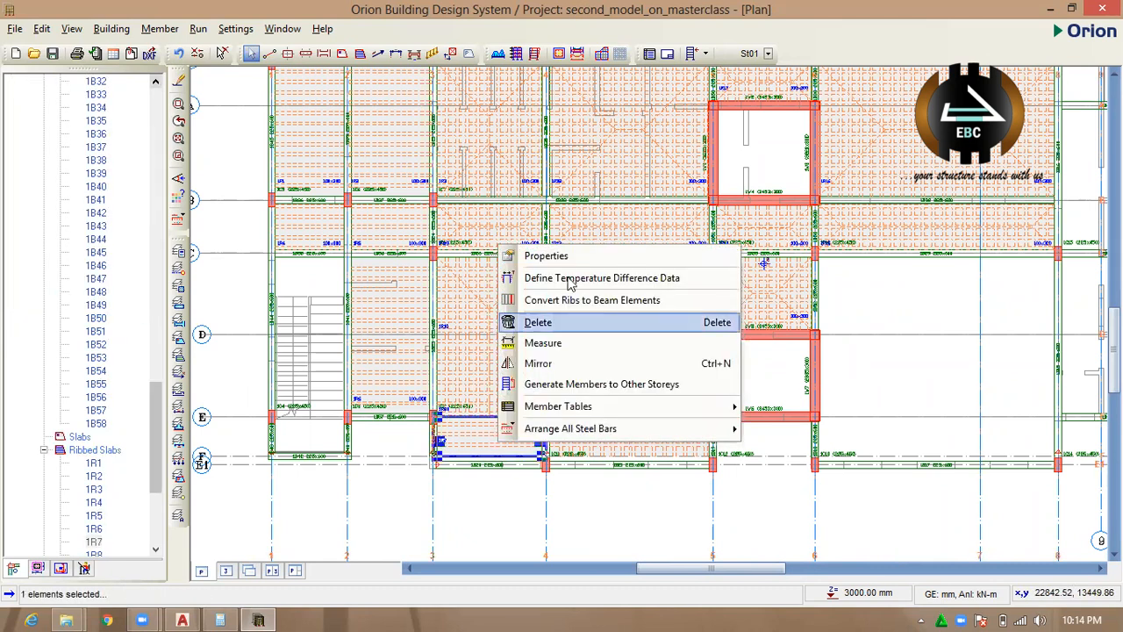
{"action": "left_click", "coordinate": [531, 254]}
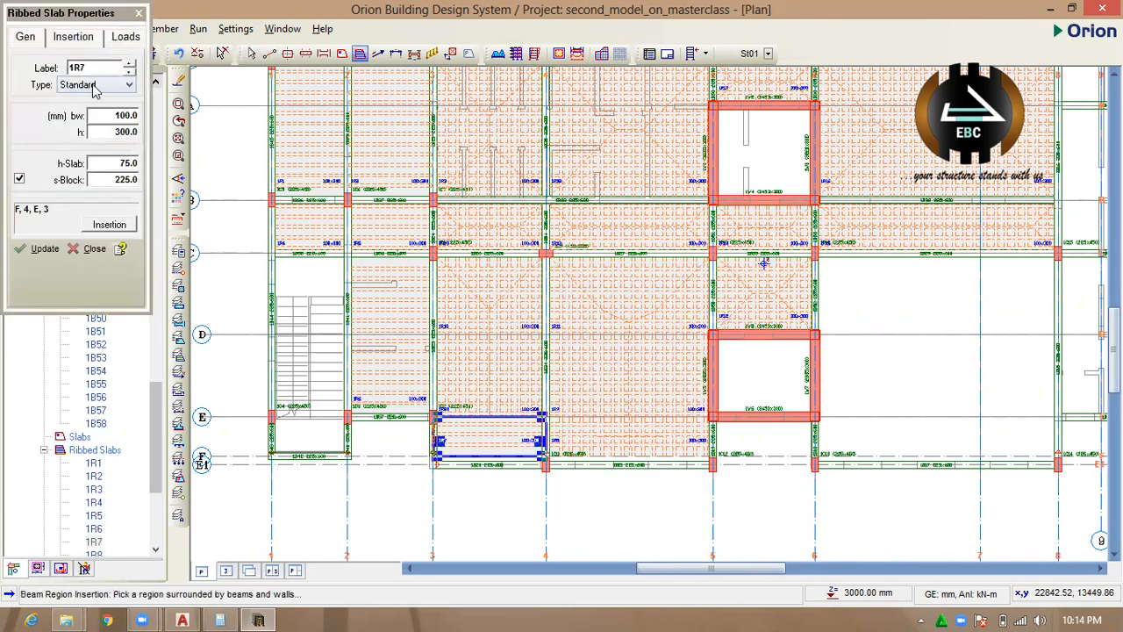
{"action": "left_click", "coordinate": [97, 88]}
{"action": "left_click", "coordinate": [75, 122]}
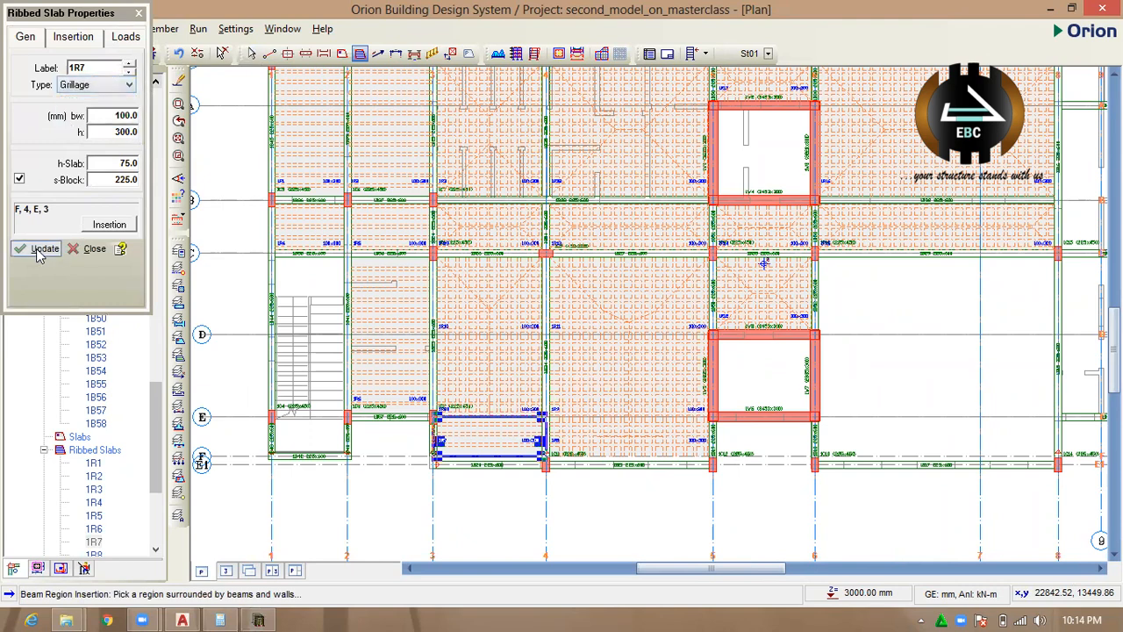
{"action": "left_click", "coordinate": [44, 248]}
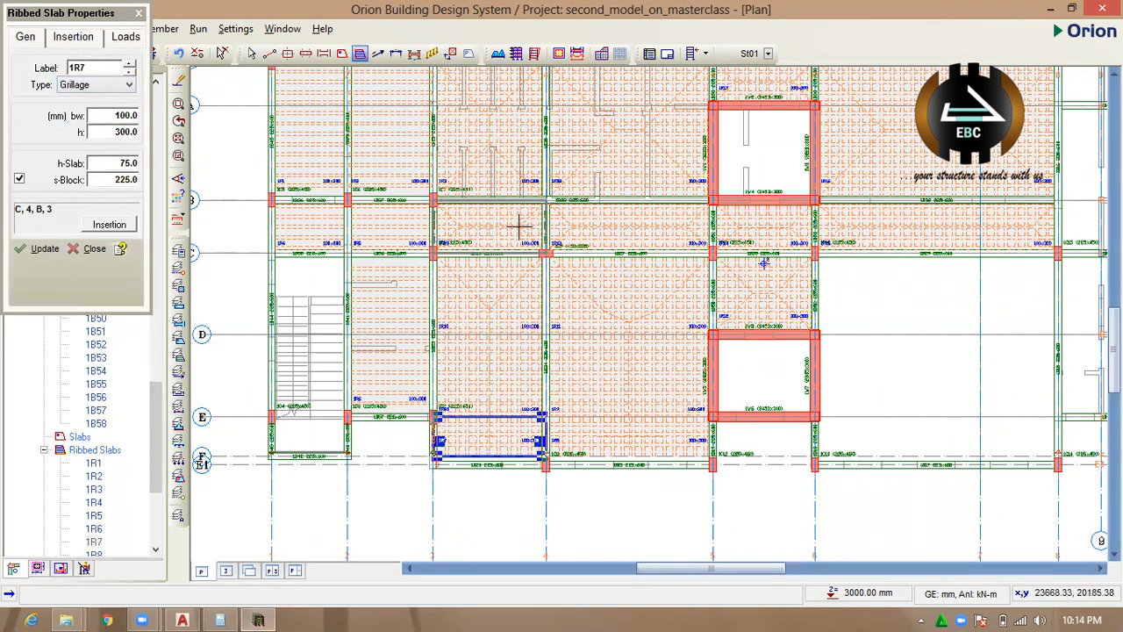
Select the five Standard ribbed slabs in bays 1–2 and 2–3 and open their properties together as a table.
{"action": "scroll", "coordinate": [519, 226], "scroll_direction": "down", "scroll_amount": 2}
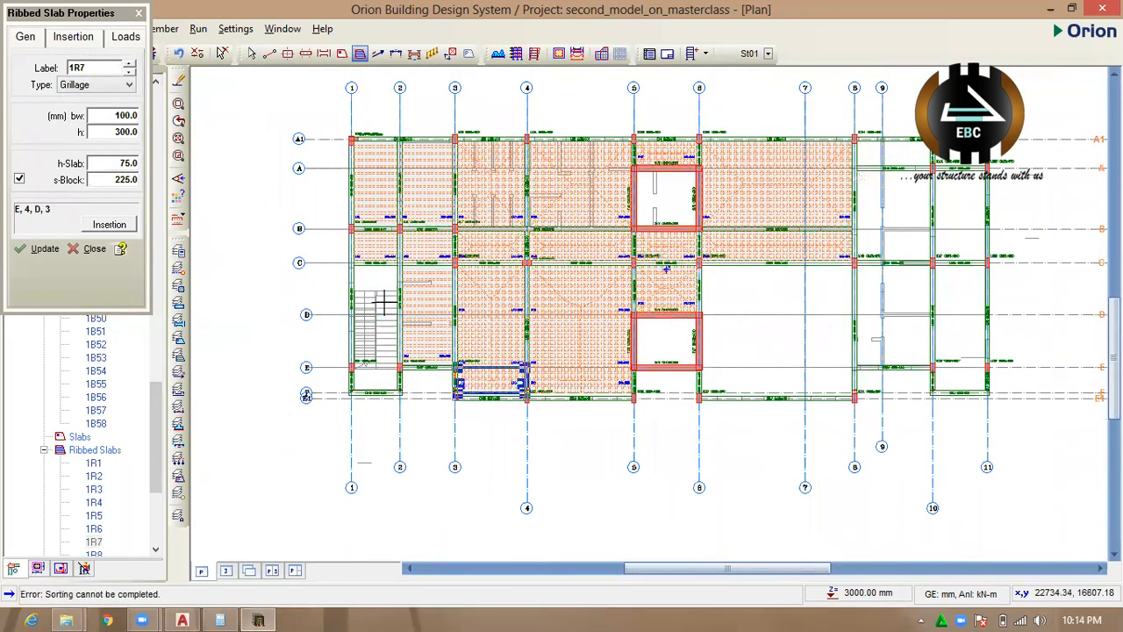
{"action": "scroll", "coordinate": [384, 304], "scroll_direction": "down", "scroll_amount": 1}
{"action": "scroll", "coordinate": [407, 261], "scroll_direction": "up", "scroll_amount": 1}
{"action": "scroll", "coordinate": [698, 353], "scroll_direction": "up", "scroll_amount": 1}
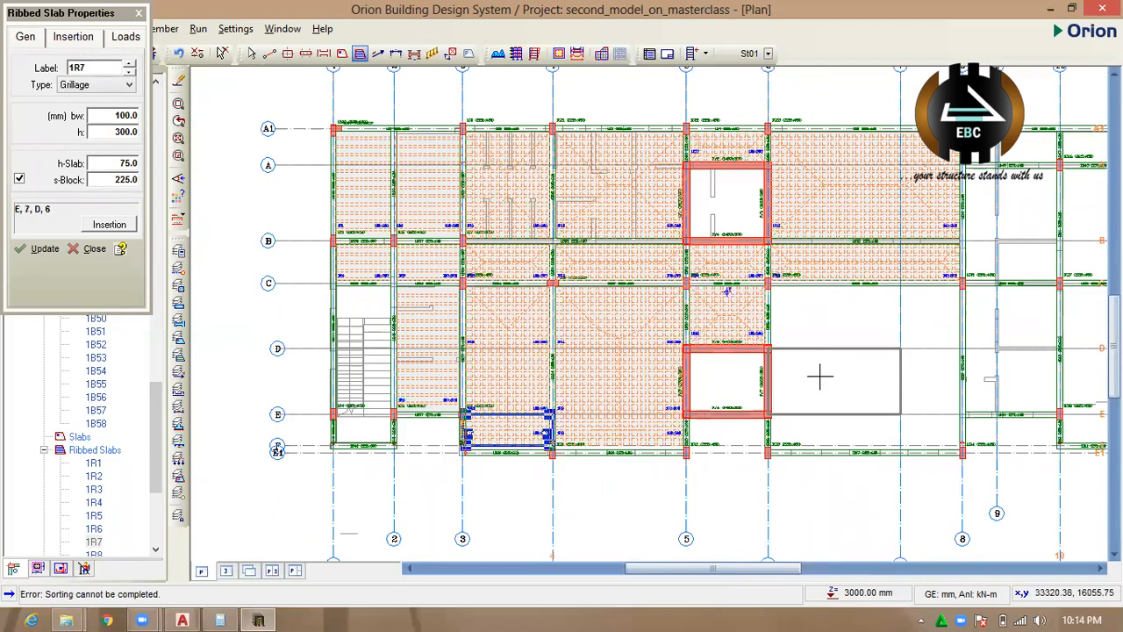
{"action": "left_click", "coordinate": [94, 249]}
{"action": "left_click", "coordinate": [430, 302]}
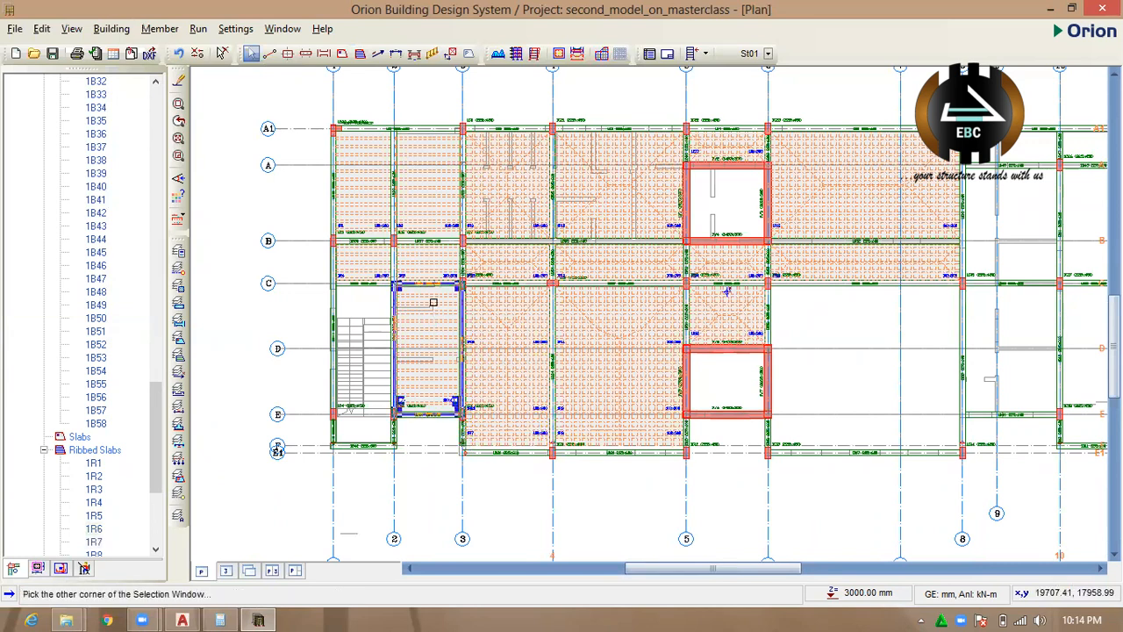
{"action": "left_click", "coordinate": [433, 264]}
{"action": "left_click", "coordinate": [430, 217]}
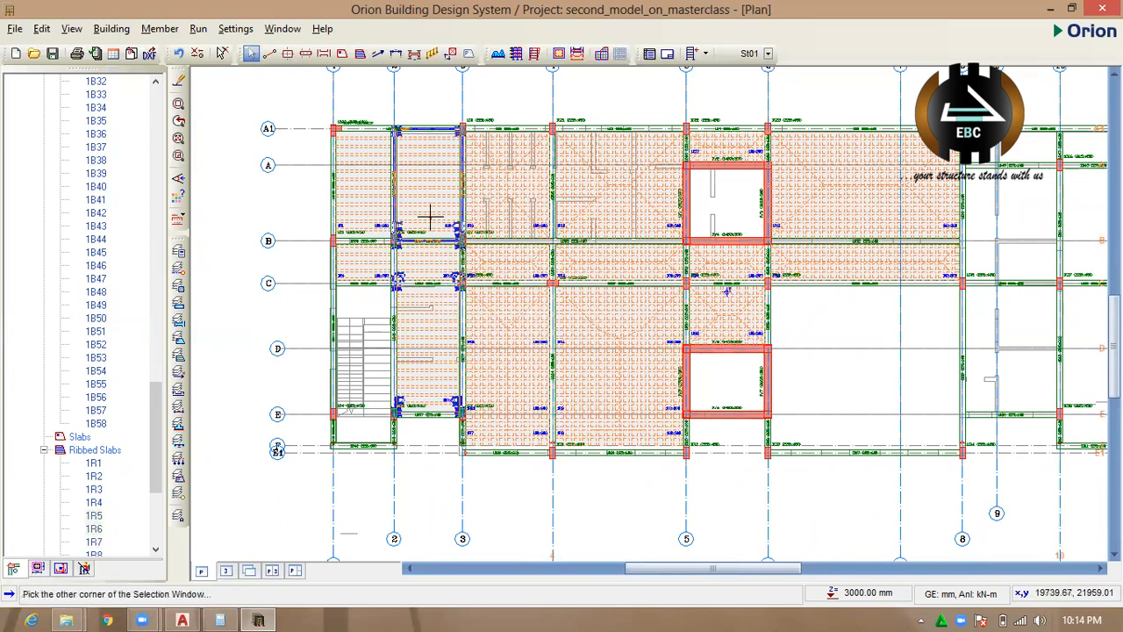
{"action": "left_click", "coordinate": [378, 206], "text": "ctrl"}
{"action": "left_click", "coordinate": [374, 265], "text": "ctrl"}
{"action": "right_click", "coordinate": [374, 264]}
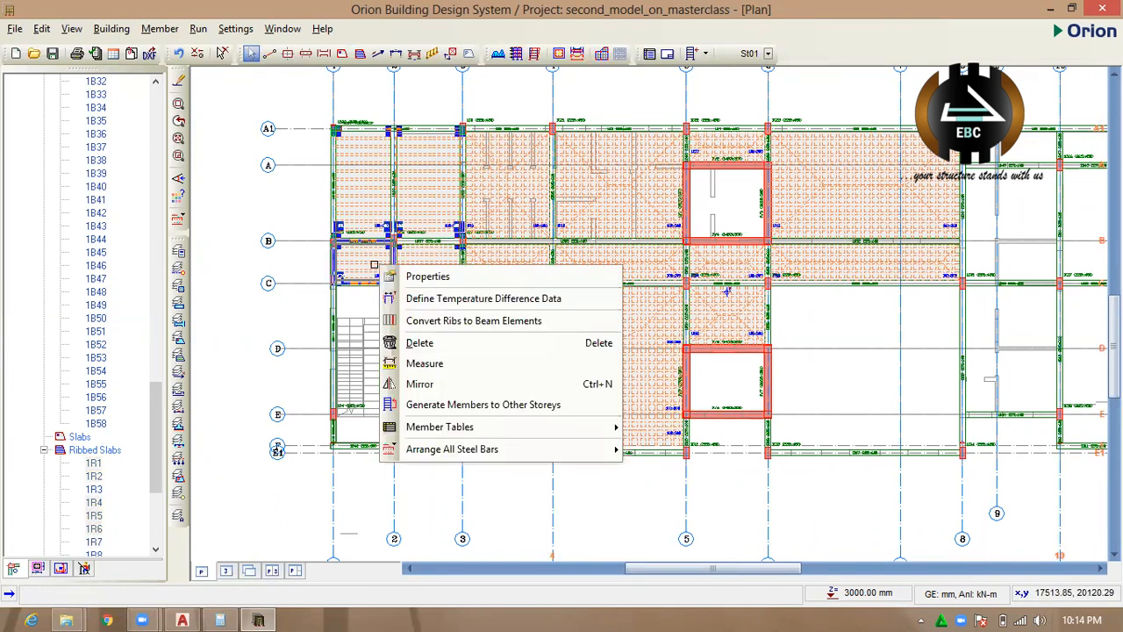
{"action": "left_click", "coordinate": [473, 279]}
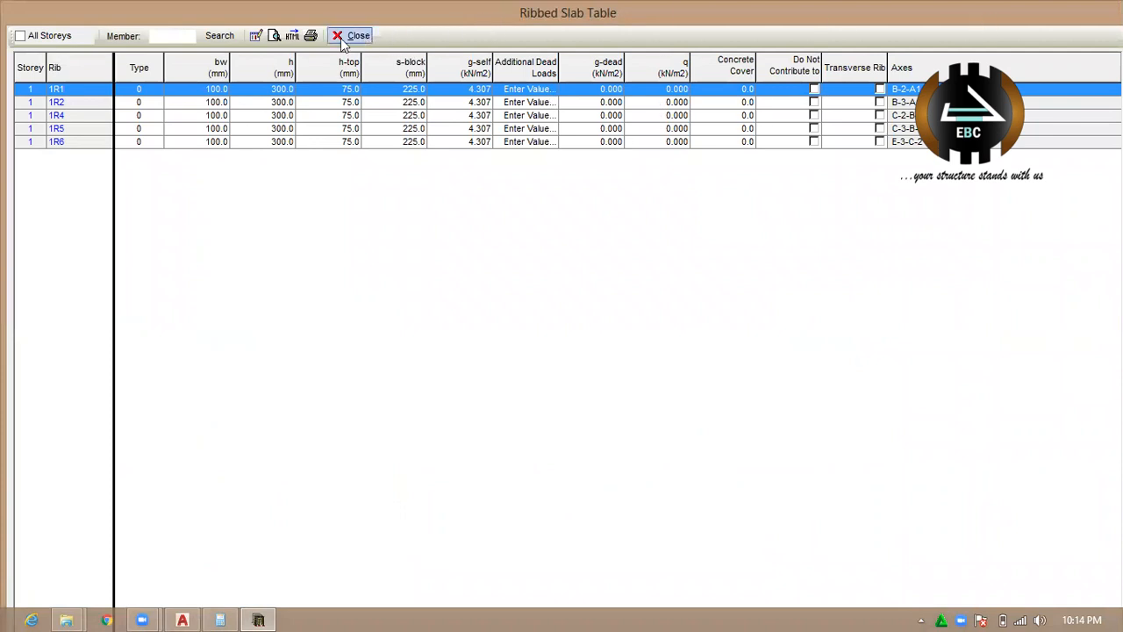
Set the type of ribbed slabs 1R1, 1R2, 1R4, 1R5 and 1R6 to 2 > Zenon and close the table.
{"action": "left_click", "coordinate": [145, 91]}
{"action": "left_click", "coordinate": [153, 91]}
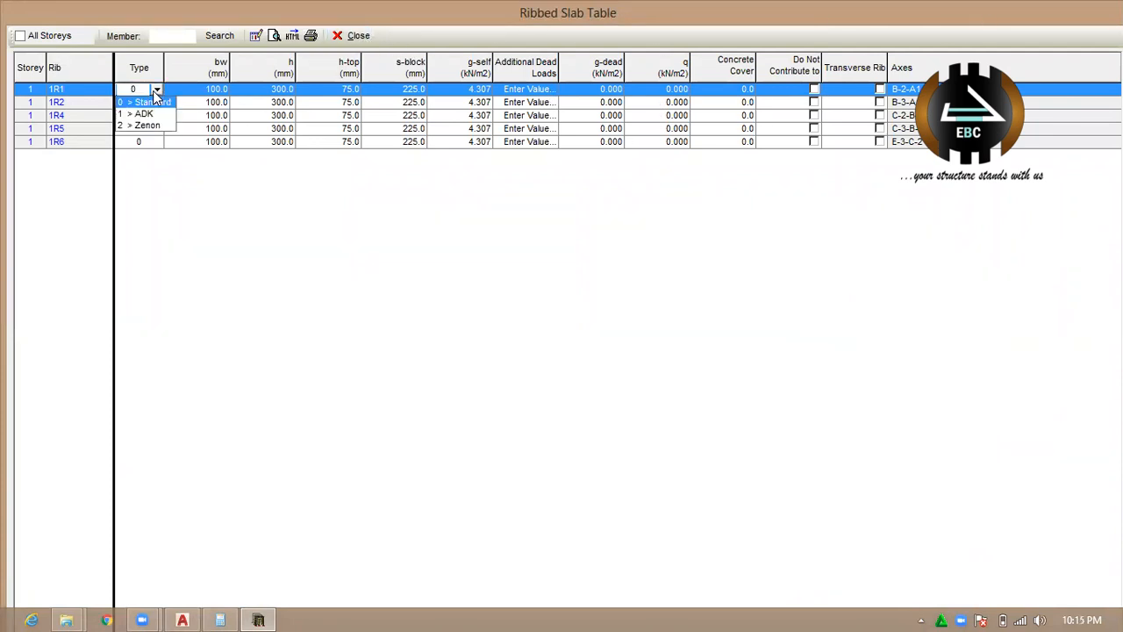
{"action": "left_click", "coordinate": [155, 92]}
{"action": "left_click", "coordinate": [155, 91]}
{"action": "left_click", "coordinate": [149, 126]}
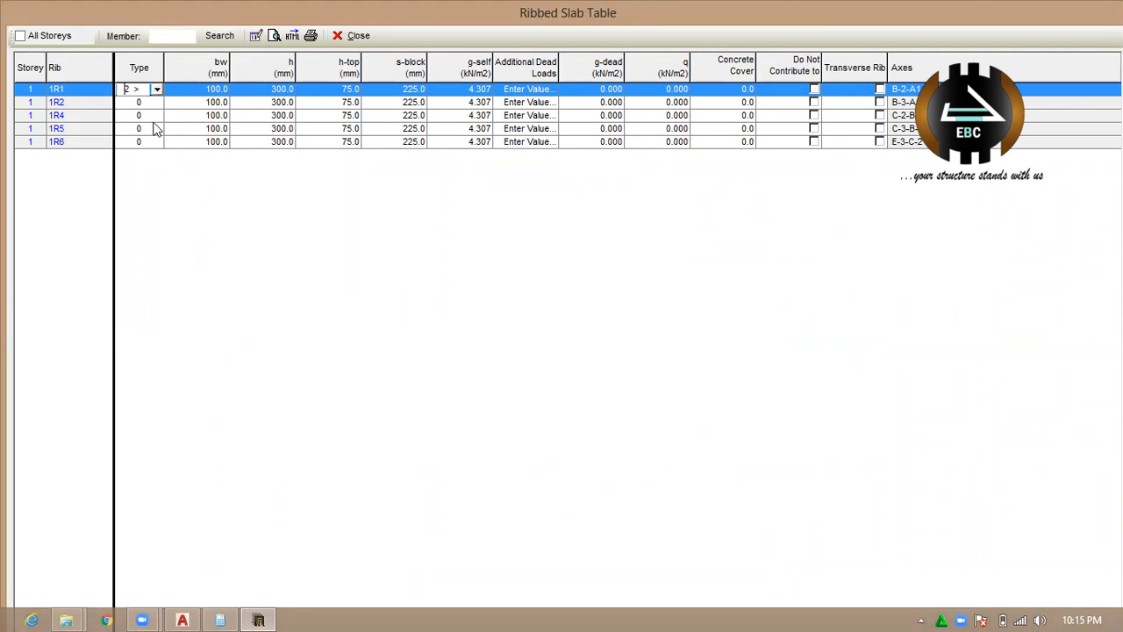
{"action": "left_click", "coordinate": [154, 102]}
{"action": "left_click", "coordinate": [156, 103]}
{"action": "left_click", "coordinate": [148, 139]}
{"action": "left_click", "coordinate": [155, 116]}
{"action": "left_click", "coordinate": [156, 116]}
{"action": "left_click", "coordinate": [149, 151]}
{"action": "left_click", "coordinate": [155, 129]}
{"action": "left_click", "coordinate": [156, 129]}
{"action": "left_click", "coordinate": [155, 166]}
{"action": "left_click", "coordinate": [155, 142]}
{"action": "left_click", "coordinate": [156, 142]}
{"action": "left_click", "coordinate": [146, 177]}
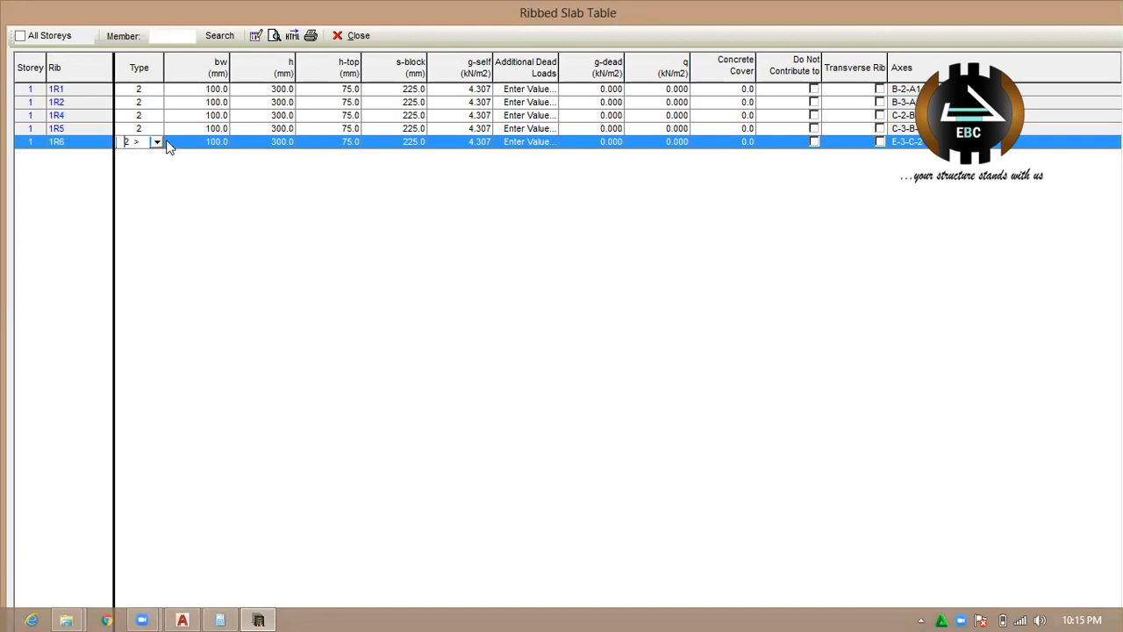
{"action": "left_click", "coordinate": [353, 35]}
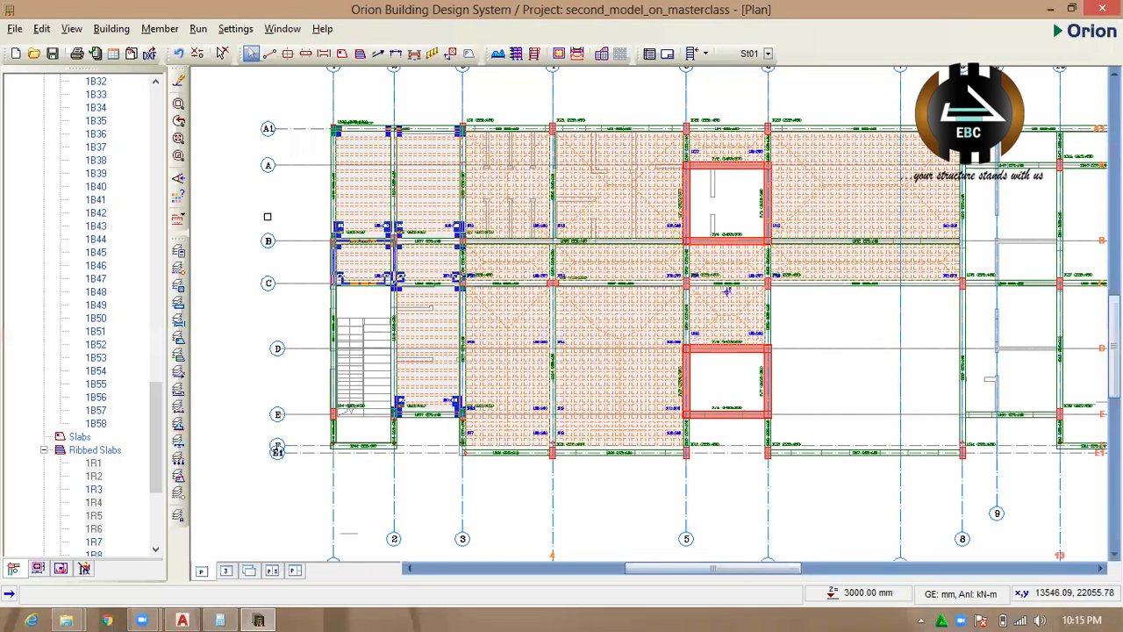
{"action": "scroll", "coordinate": [416, 256], "scroll_direction": "up", "scroll_amount": 3}
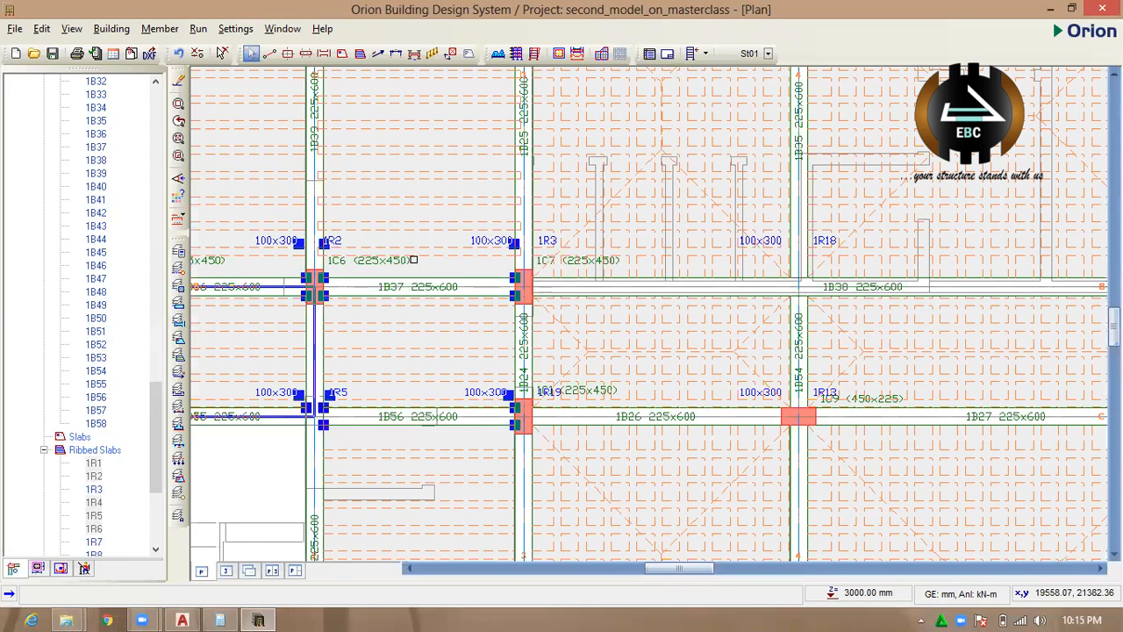
Change the ribbed slab between axes 2–3 and B–C to the Grillage type and close its properties.
{"action": "left_click", "coordinate": [411, 325]}
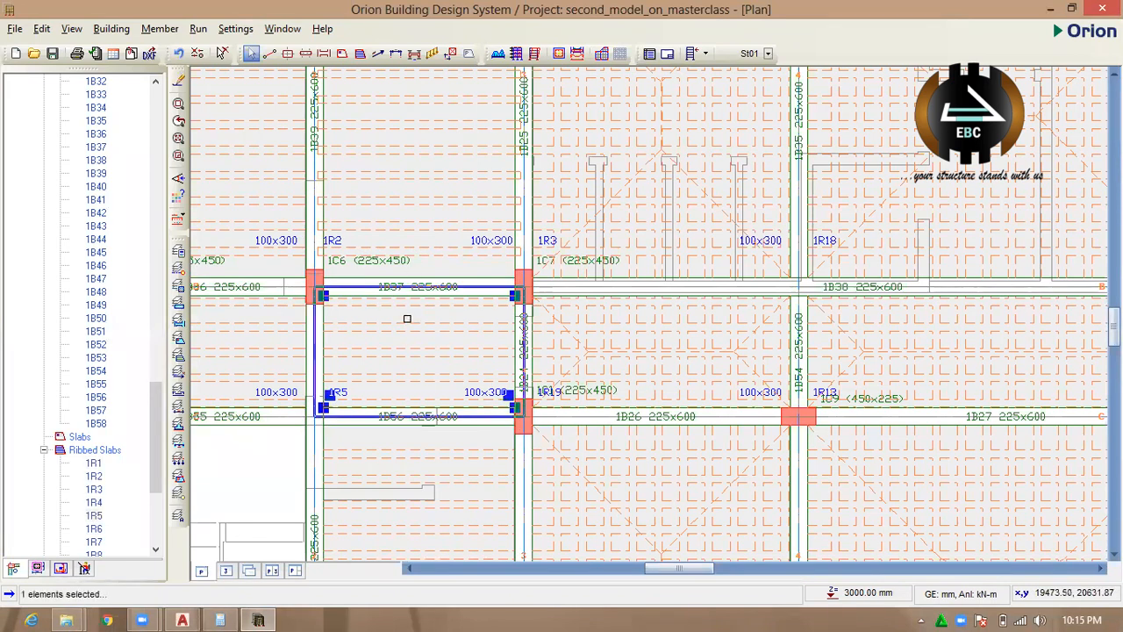
{"action": "right_click", "coordinate": [416, 323]}
{"action": "left_click", "coordinate": [460, 331]}
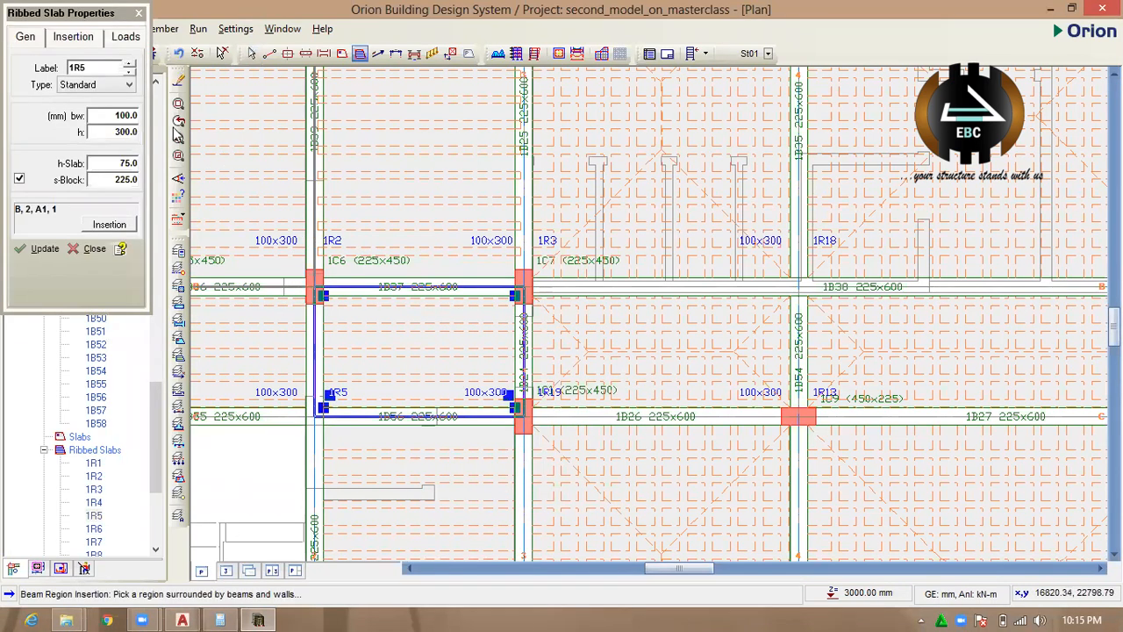
{"action": "left_click", "coordinate": [98, 85]}
{"action": "left_click", "coordinate": [74, 121]}
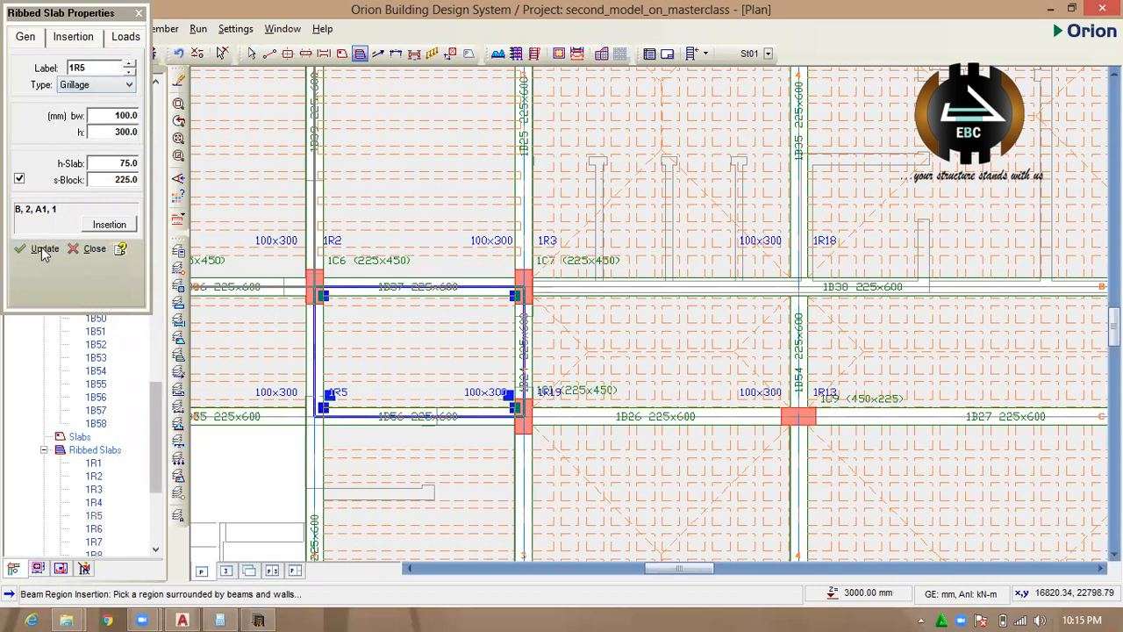
{"action": "left_click", "coordinate": [45, 248]}
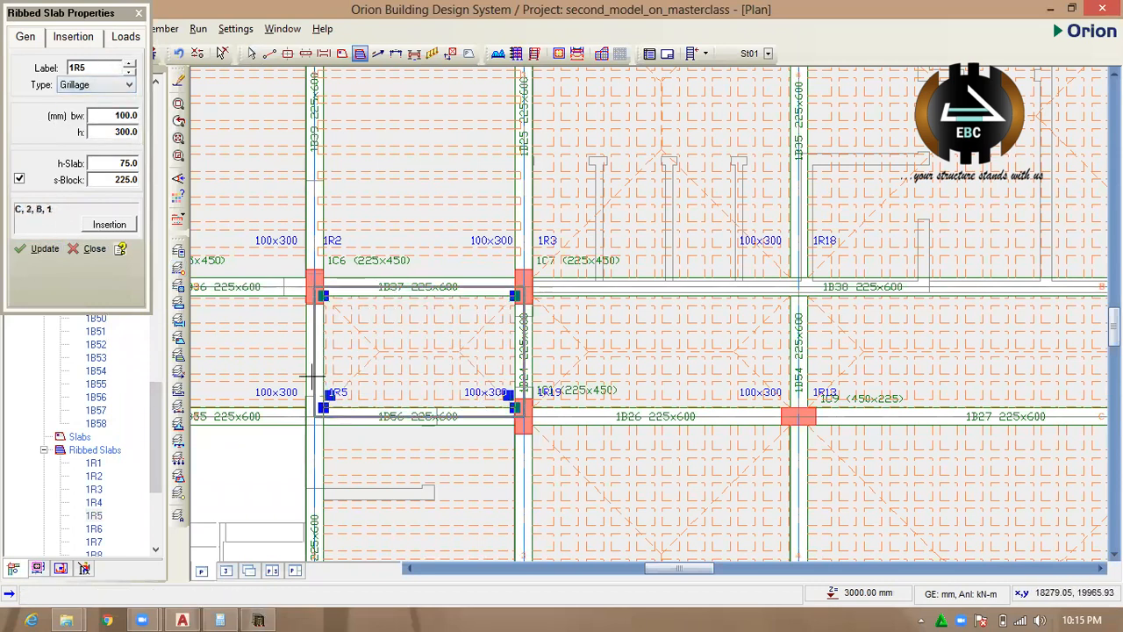
{"action": "scroll", "coordinate": [415, 254], "scroll_direction": "down", "scroll_amount": 1}
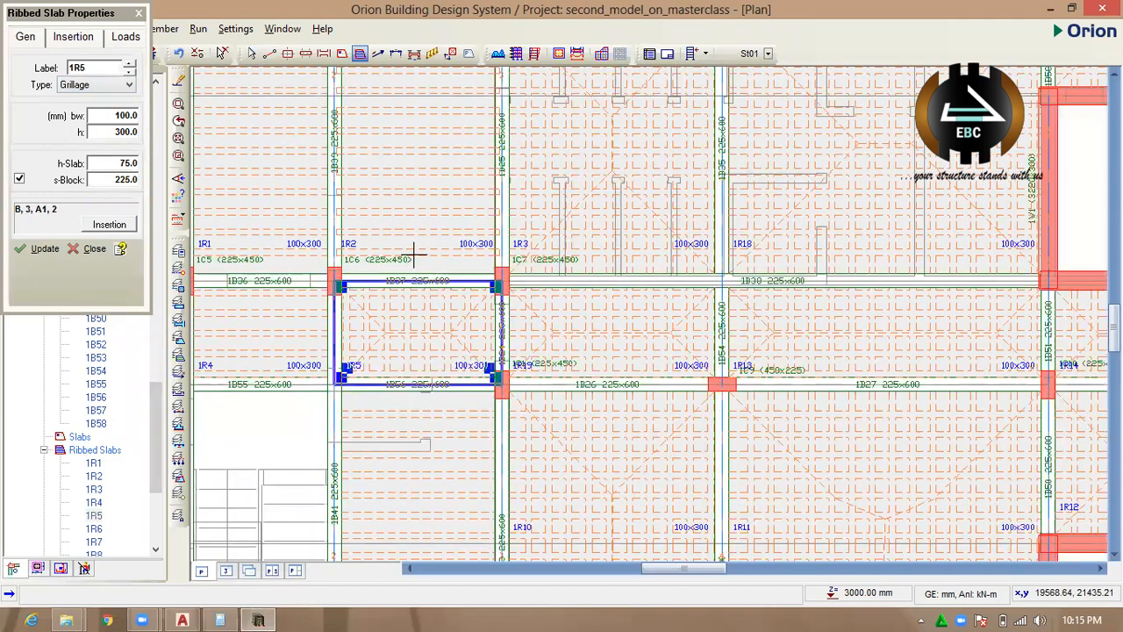
{"action": "scroll", "coordinate": [409, 186], "scroll_direction": "down", "scroll_amount": 2}
{"action": "left_click", "coordinate": [140, 14]}
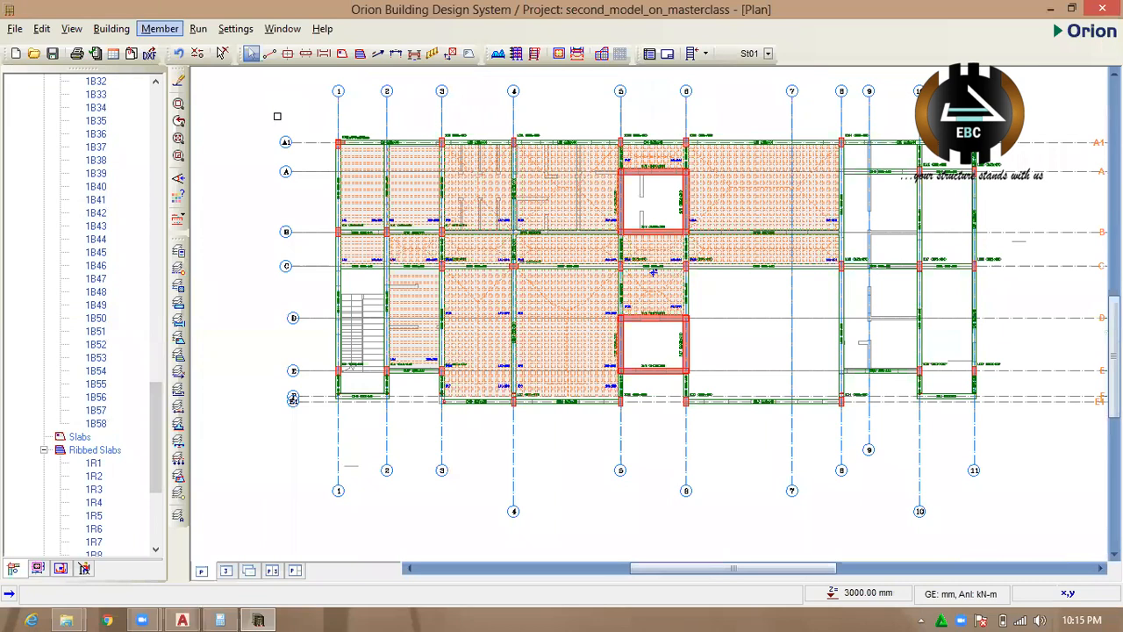